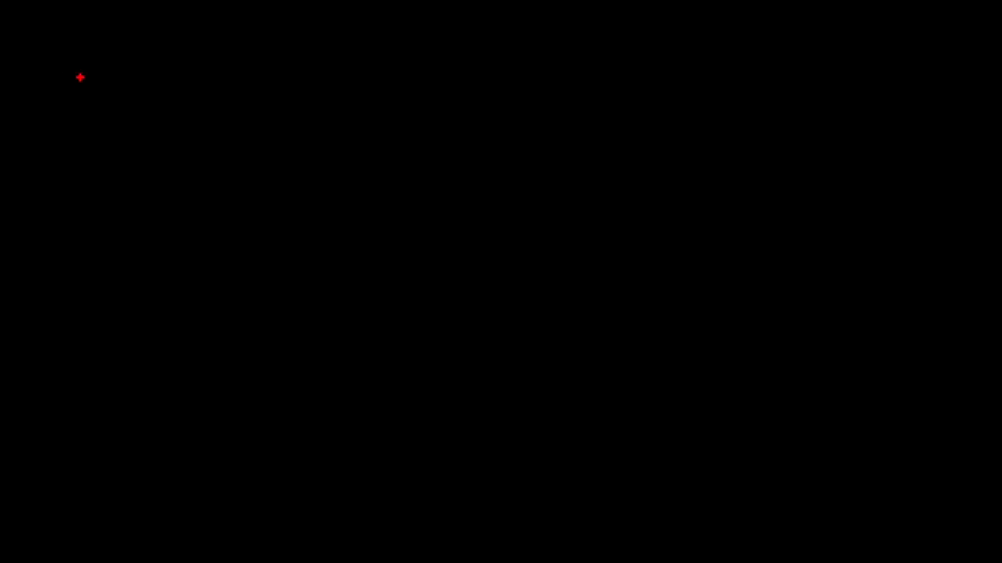
Step: Write 'numeric' as an on-screen note, correcting the mistyped letters
text(t)
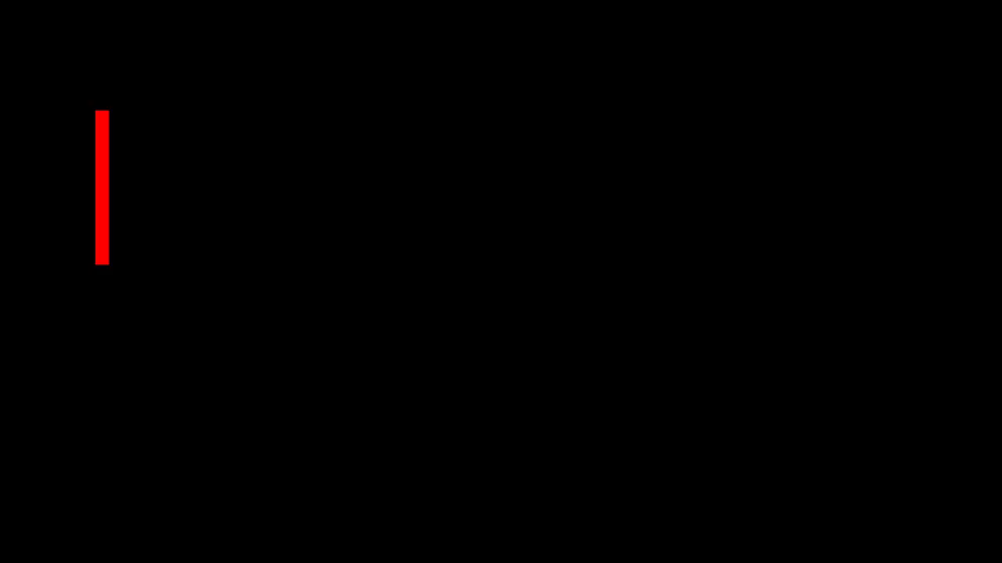
text(text)
key(BackSpace)
key(BackSpace)
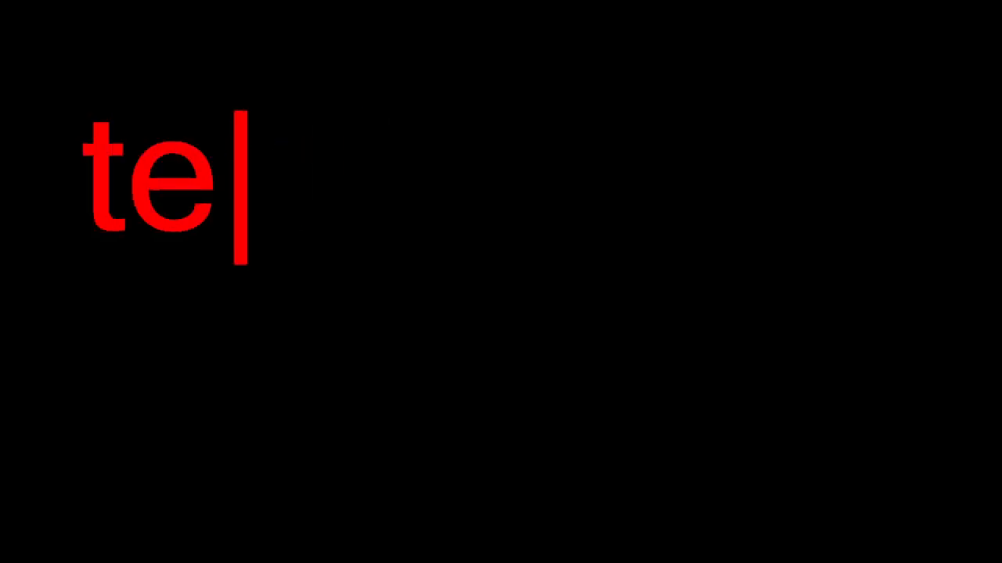
key(BackSpace)
key(BackSpace)
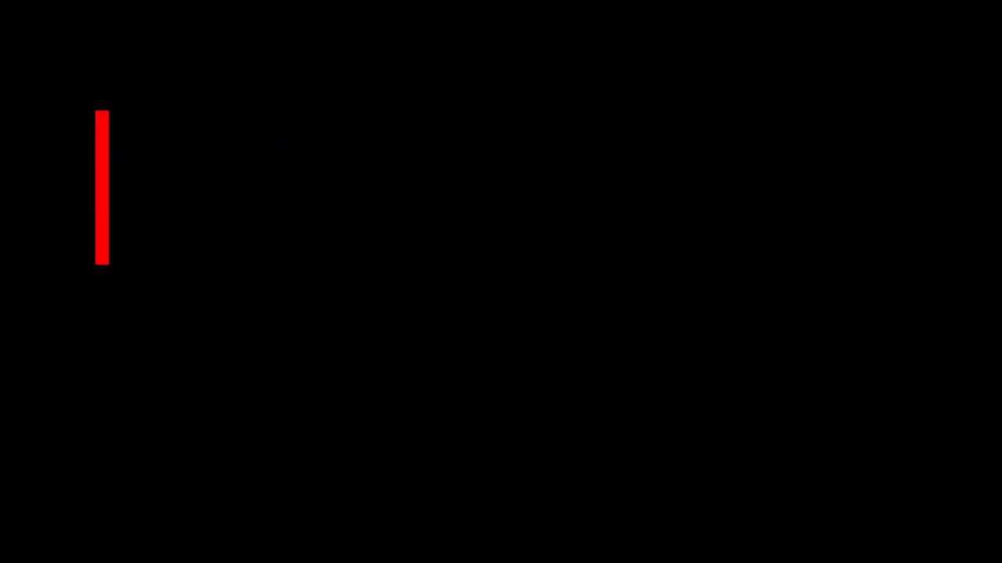
text(number)
key(BackSpace)
key(BackSpace)
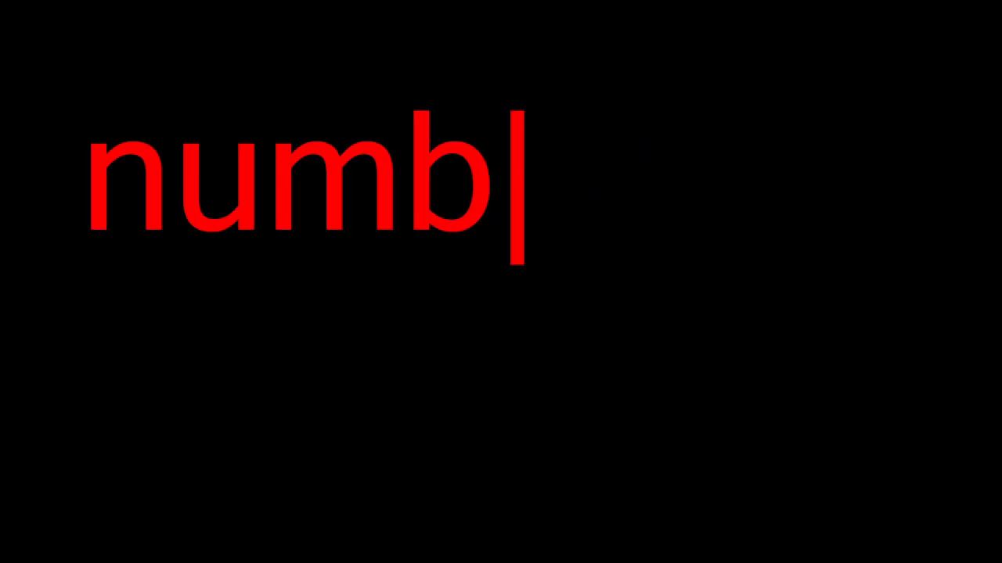
key(BackSpace)
text(eric)
key(Return)
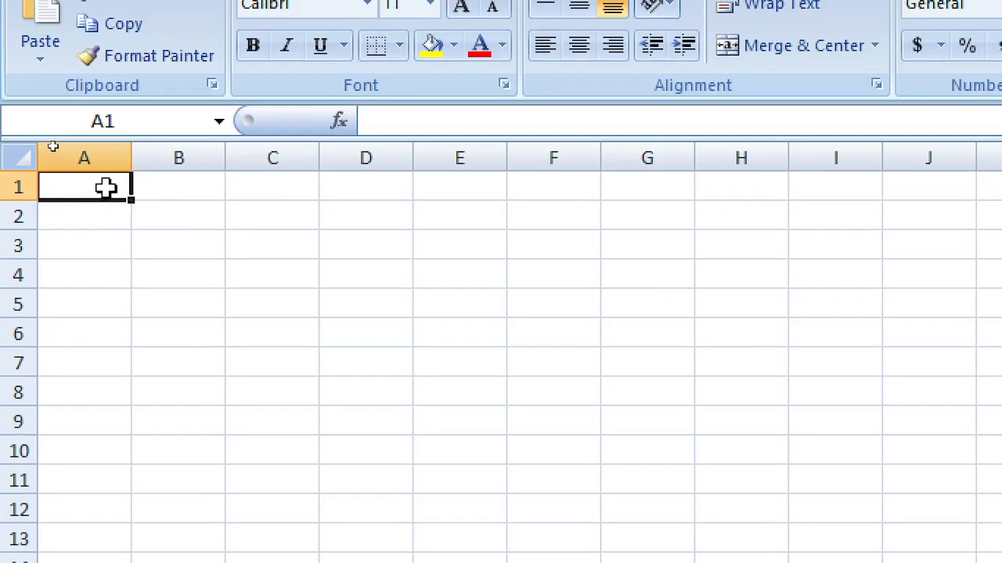
Step: Enter 1 in A1 and B1, and the formula =A1+B1 in C1
text(1)
click(180, 188)
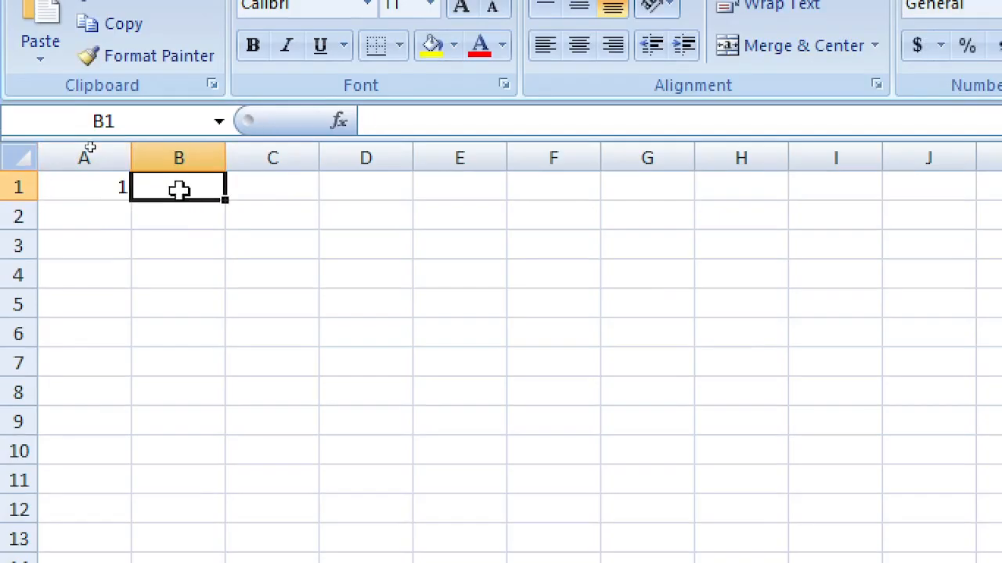
text(1)
click(286, 185)
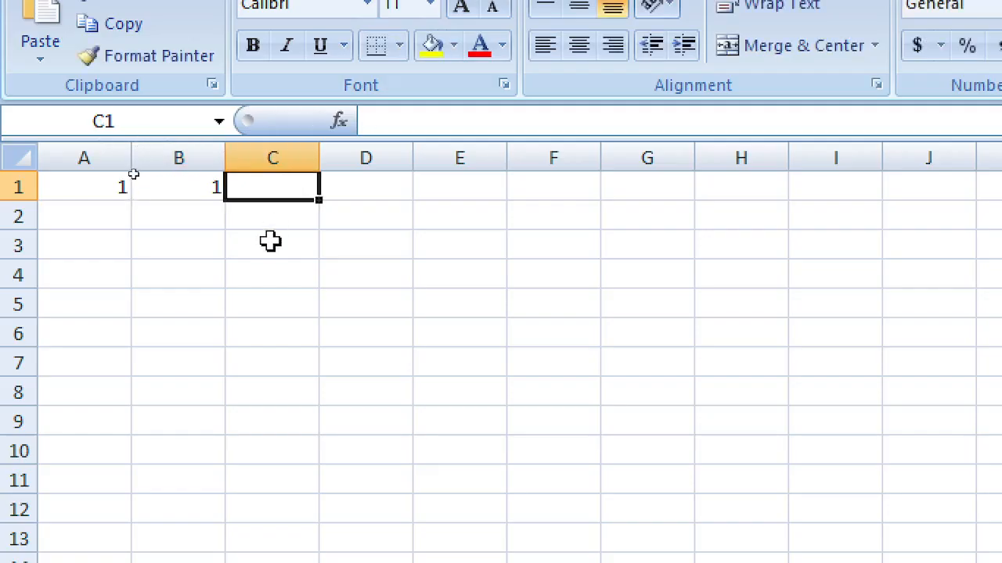
text(=)
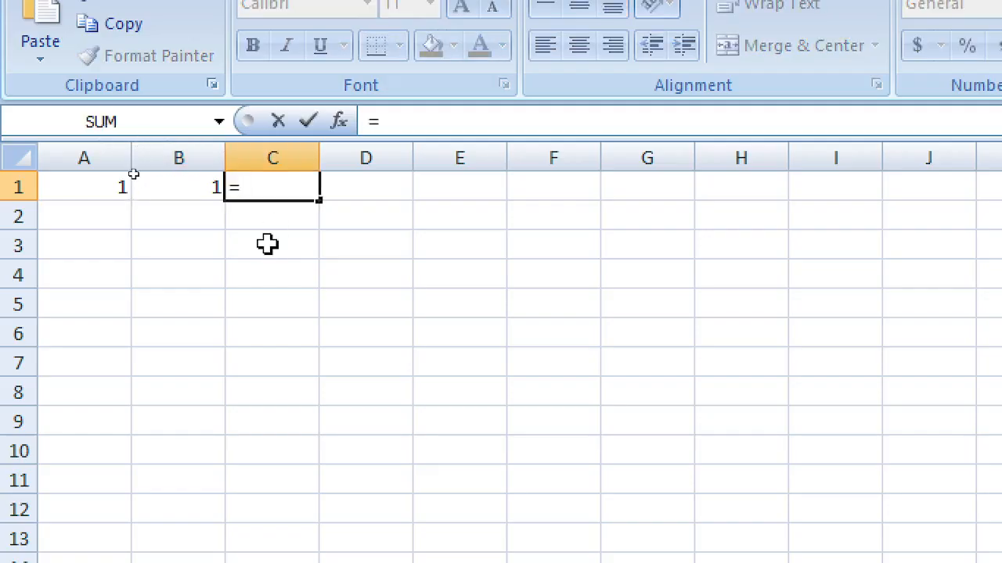
key(Left)
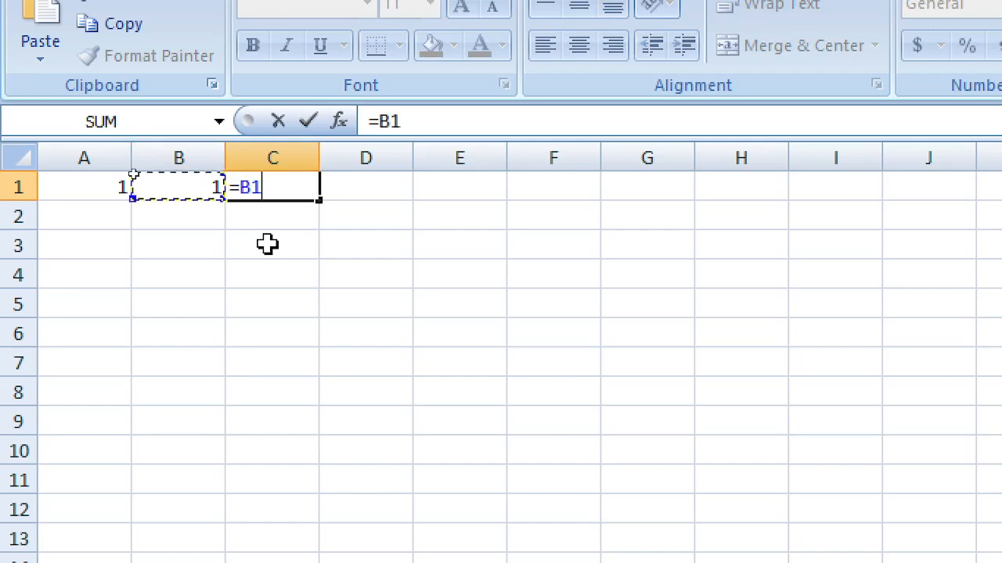
key(Left)
text(+)
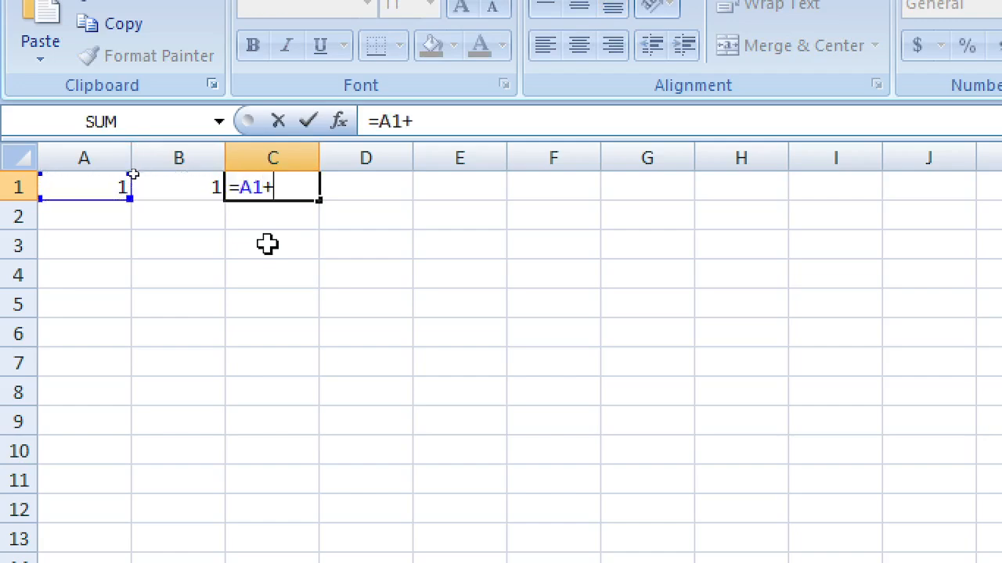
key(Right)
key(Left)
key(Left)
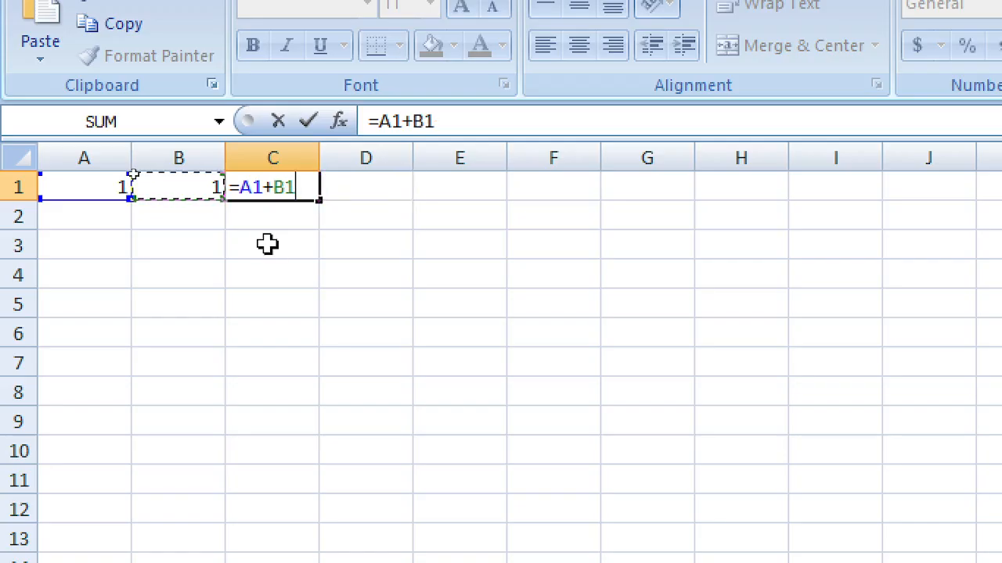
key(Return)
Step: Change A1 to 100 and B1 to 200
key(Up)
key(Left)
key(Left)
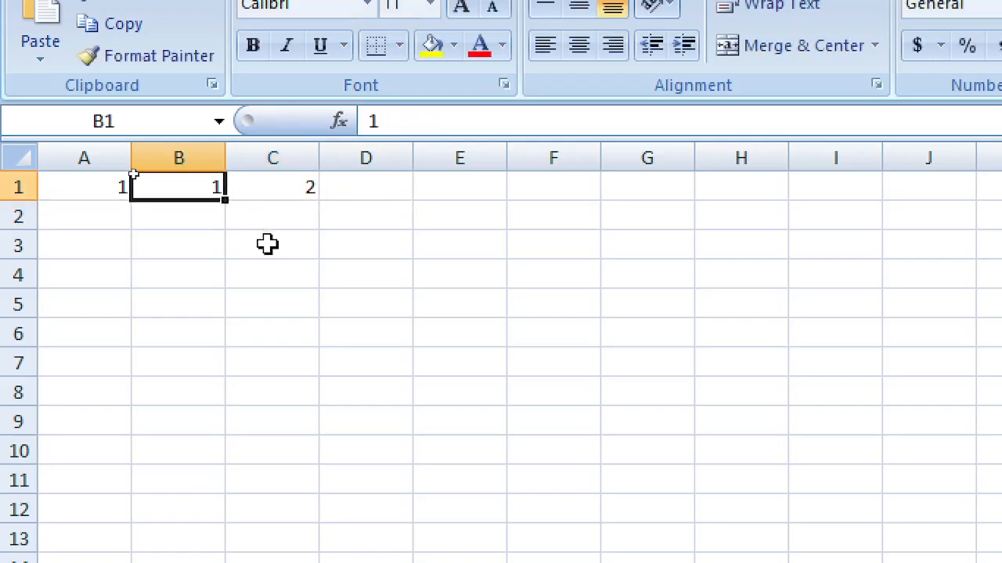
key(F2)
text(00)
key(Tab)
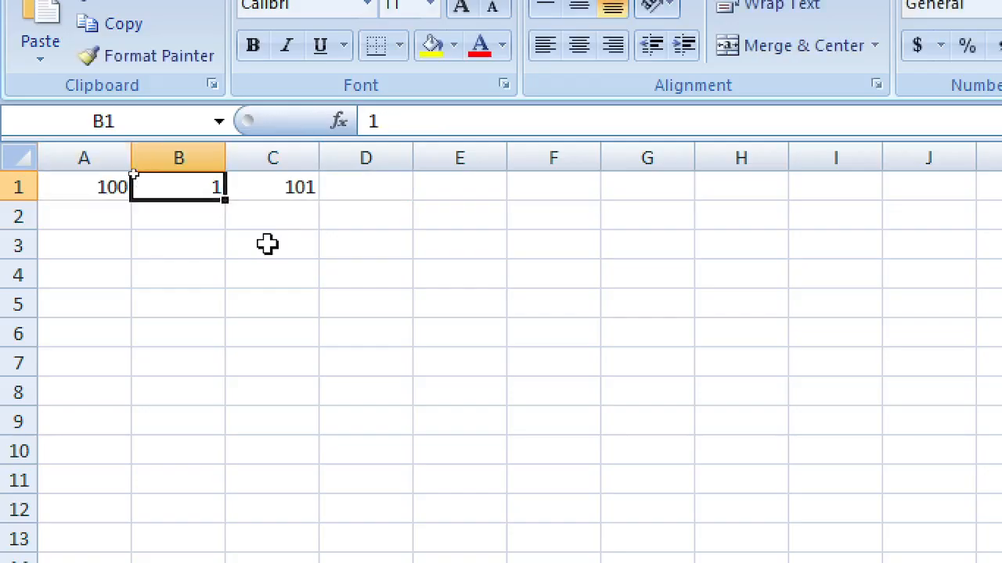
text(200)
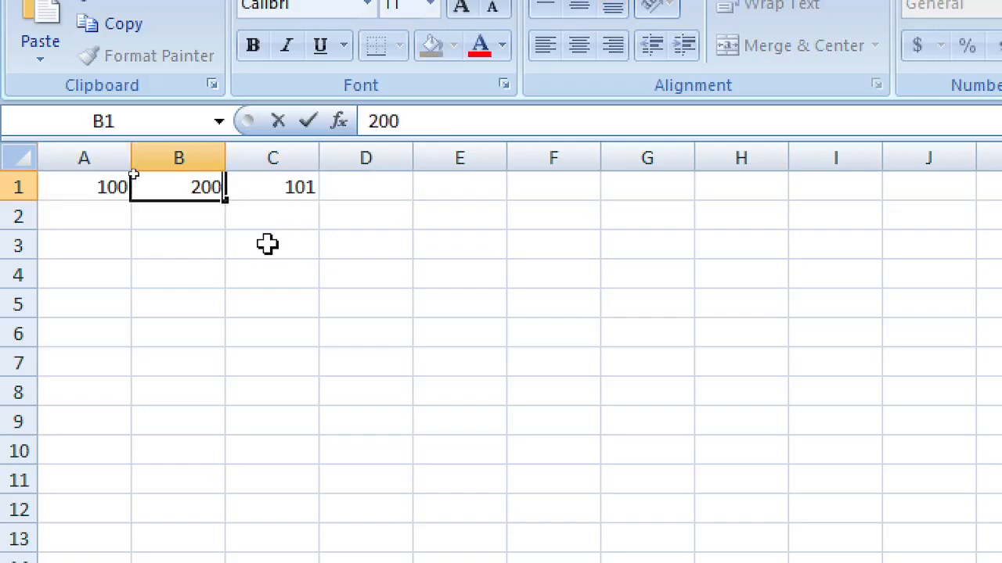
key(Tab)
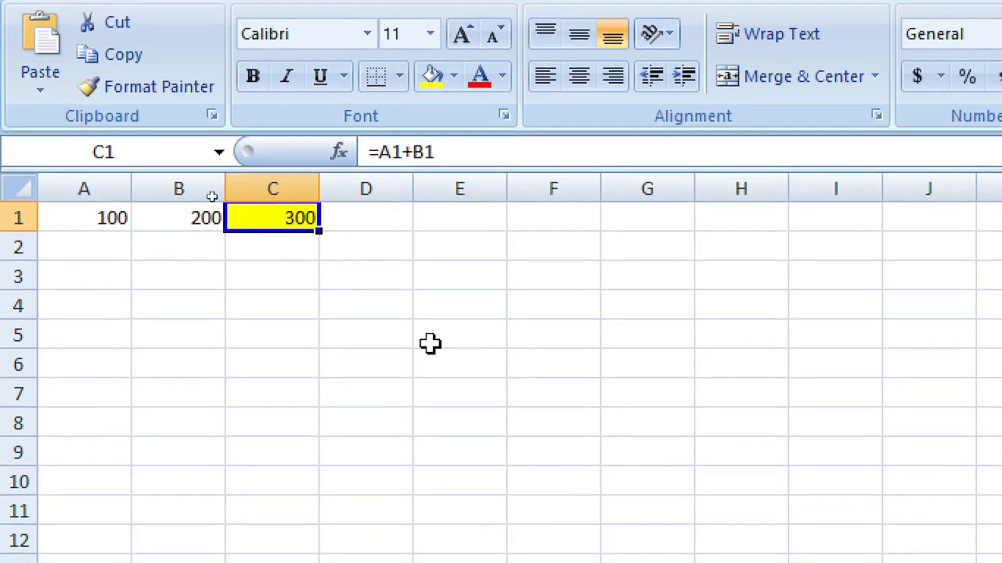
click(457, 304)
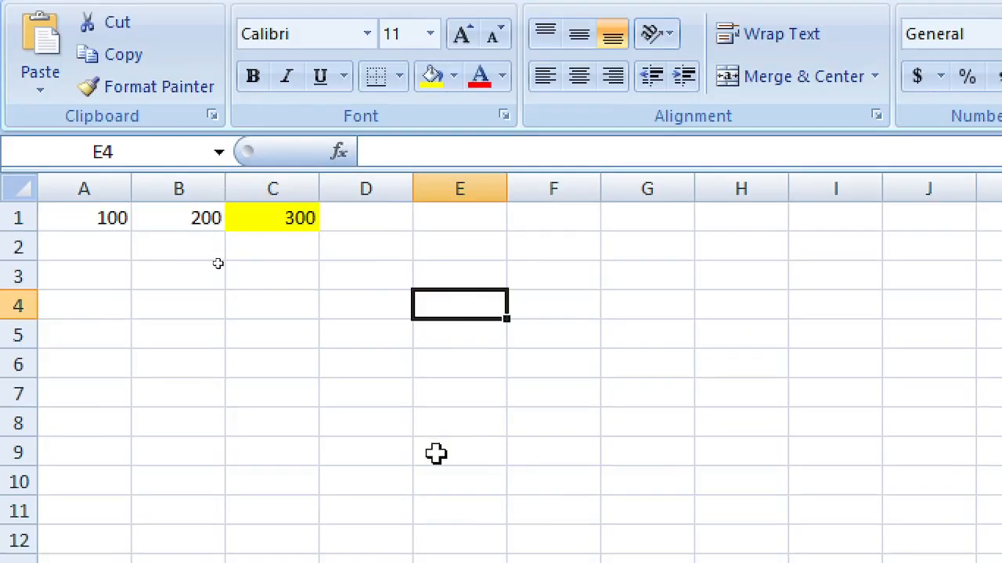
key(alt)
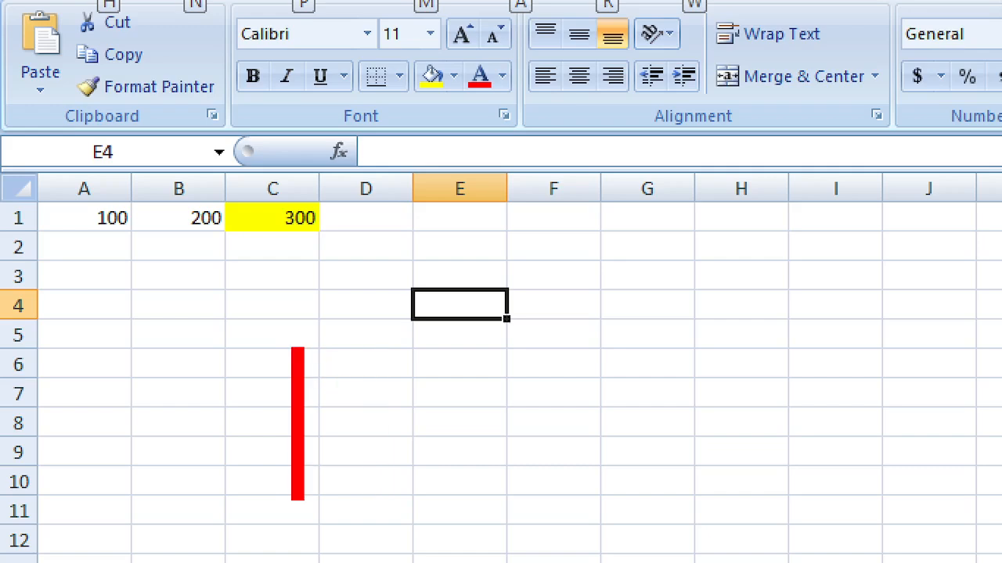
key(Escape)
key(Escape)
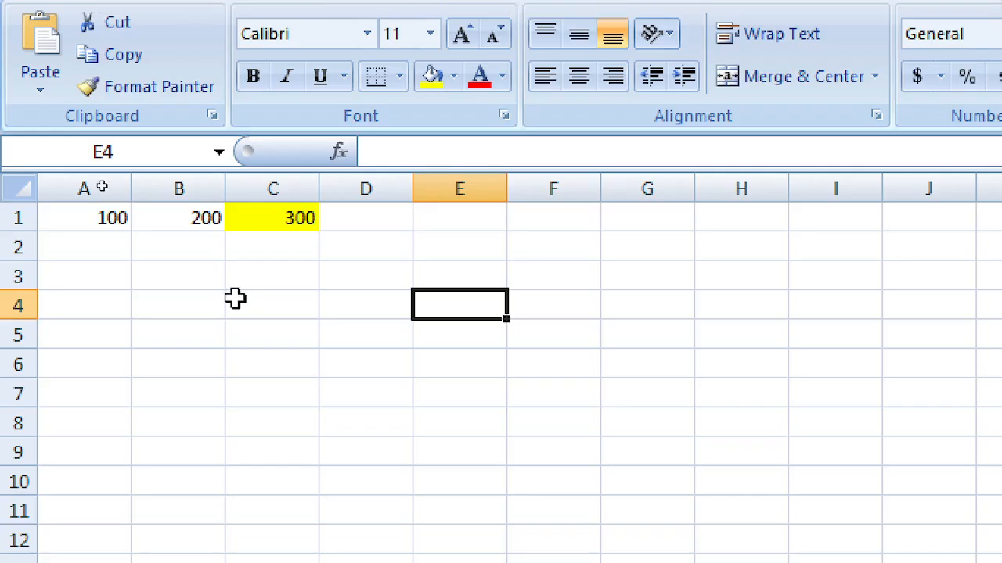
Step: Enter 2 in A3, 4 in B3, and the power formula =2^B3 in C3
click(94, 273)
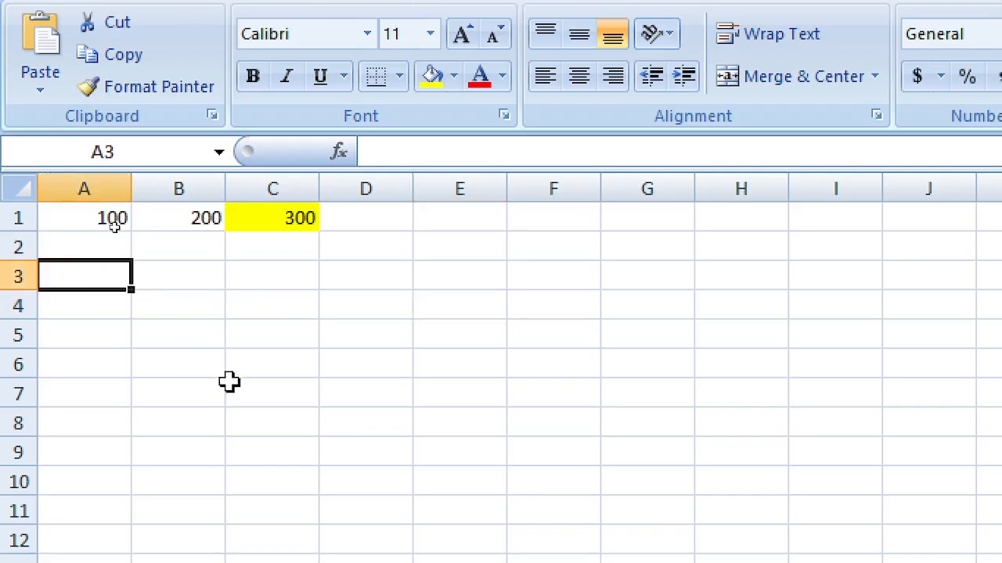
text(2)
key(Tab)
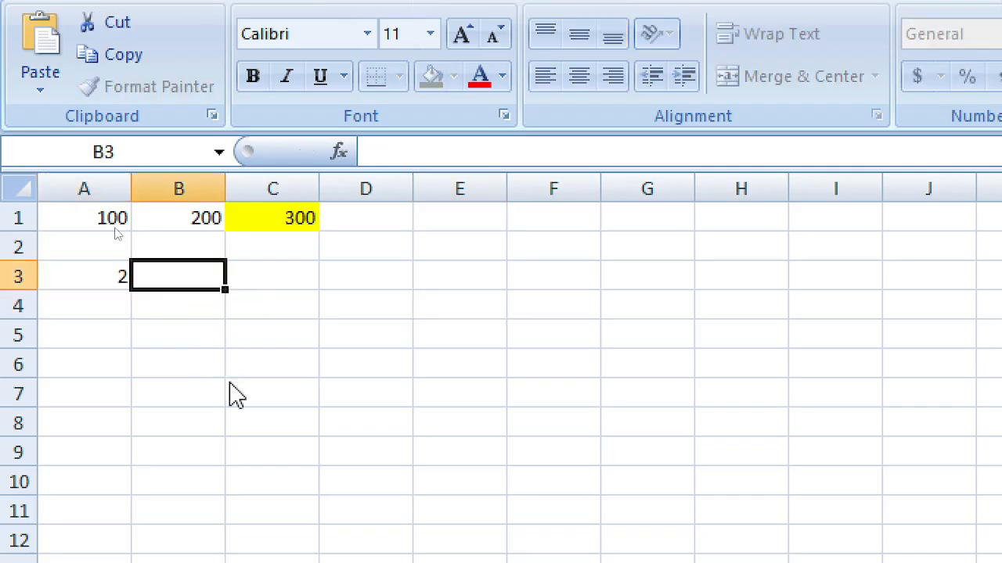
text(4)
key(Tab)
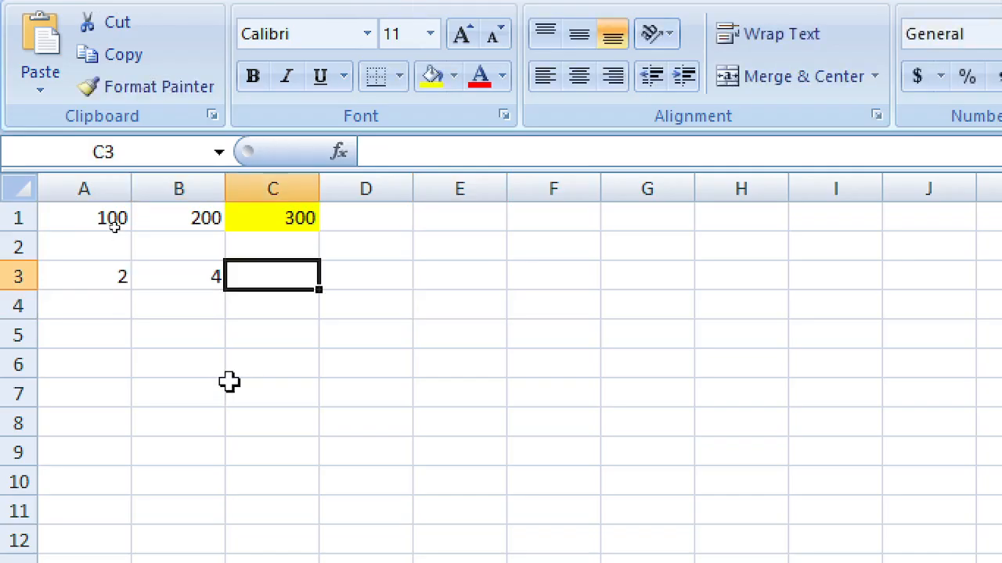
text(=2)
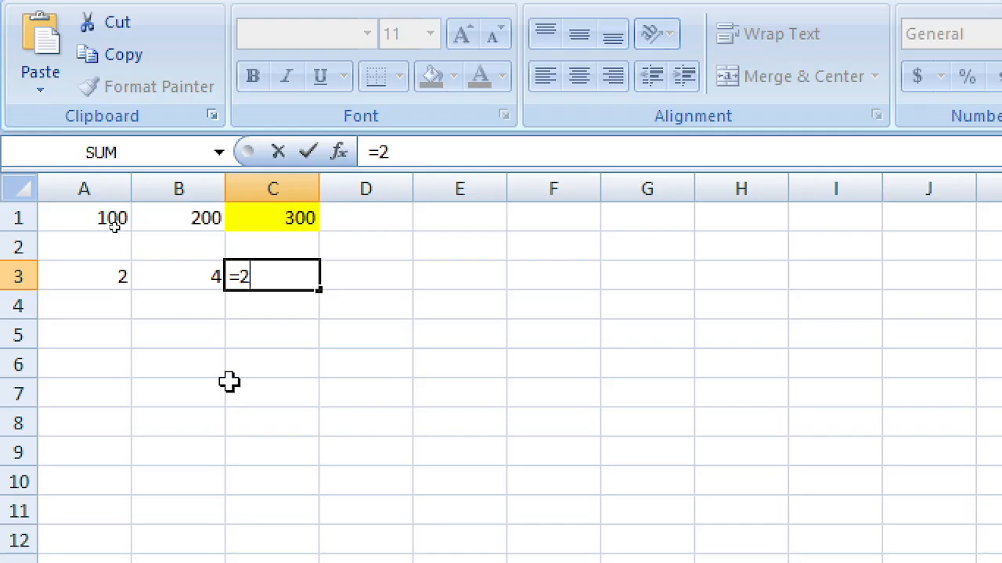
text(^)
key(Left)
key(Return)
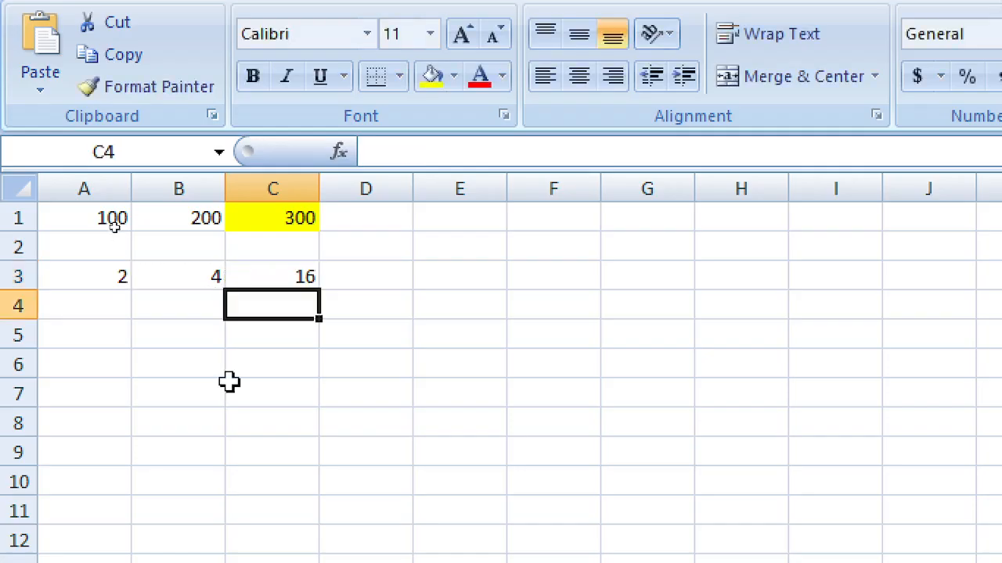
Step: Change C3's formula to =2/B3 so it shows 0.5
key(Up)
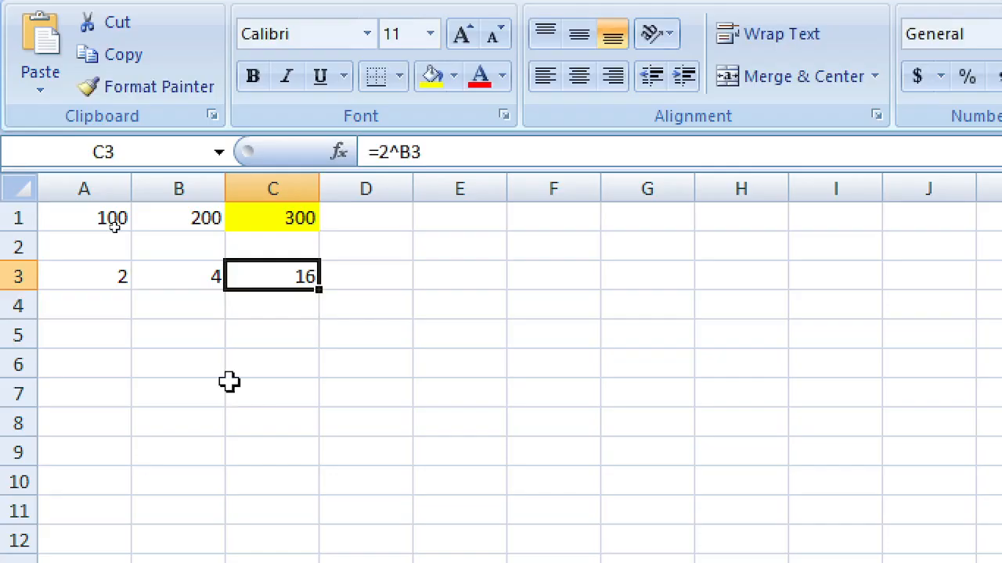
key(Down)
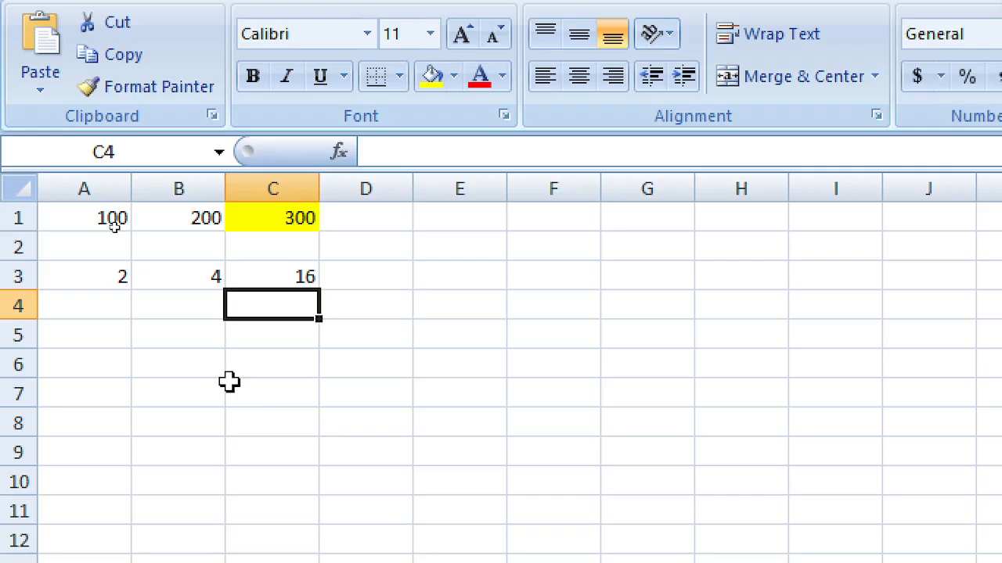
key(Up)
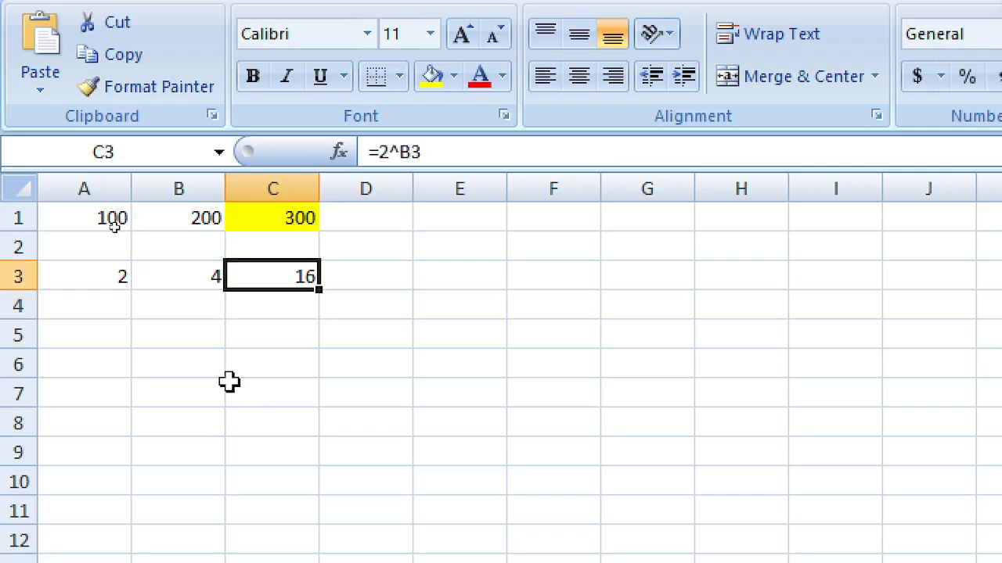
key(F2)
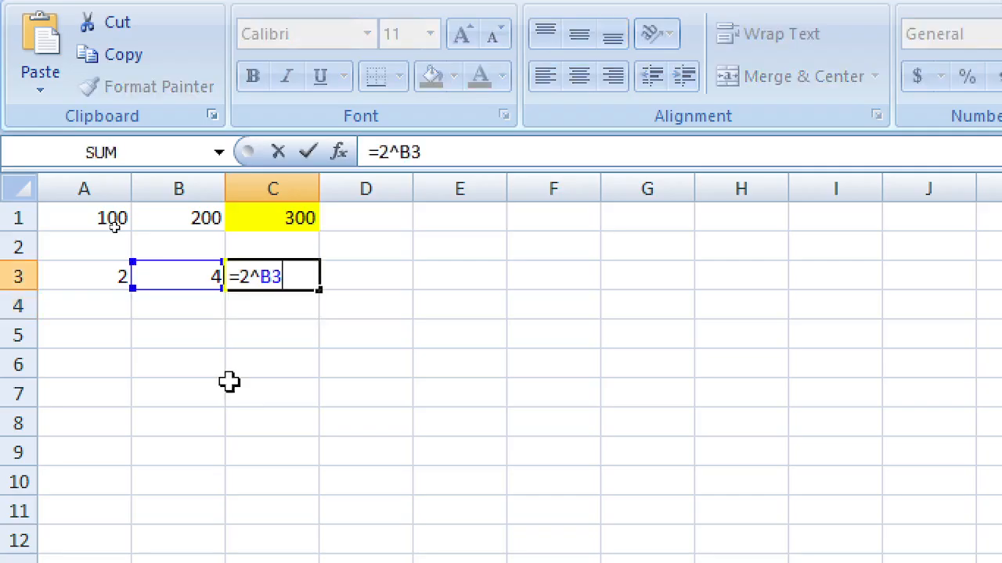
key(Left)
key(Left)
key(Left)
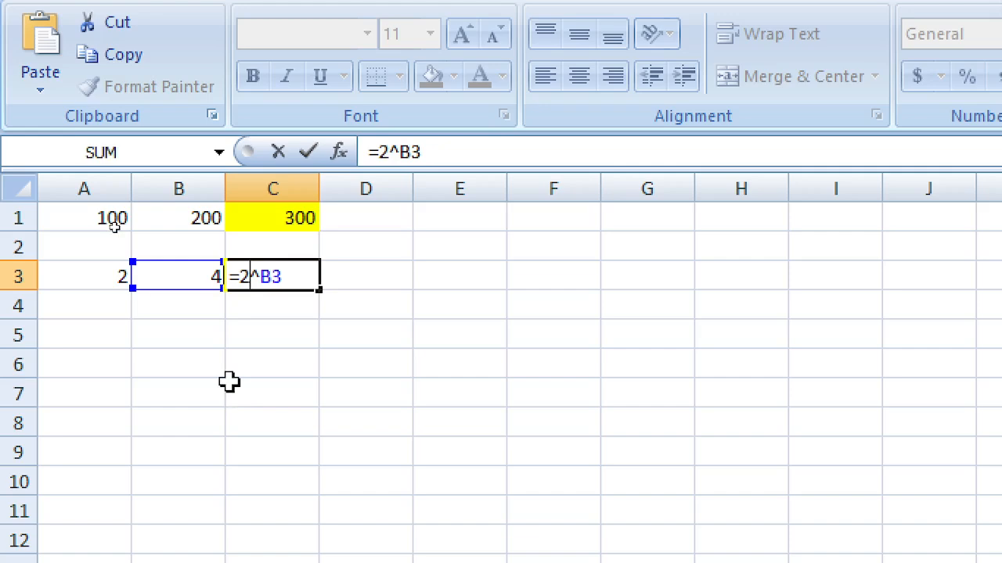
key(Delete)
text(/)
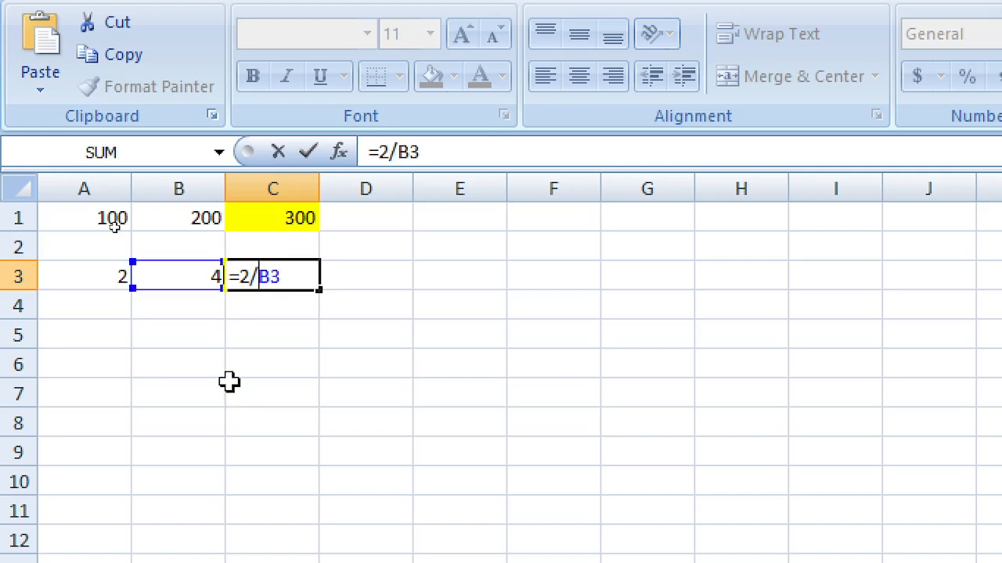
key(Return)
key(Up)
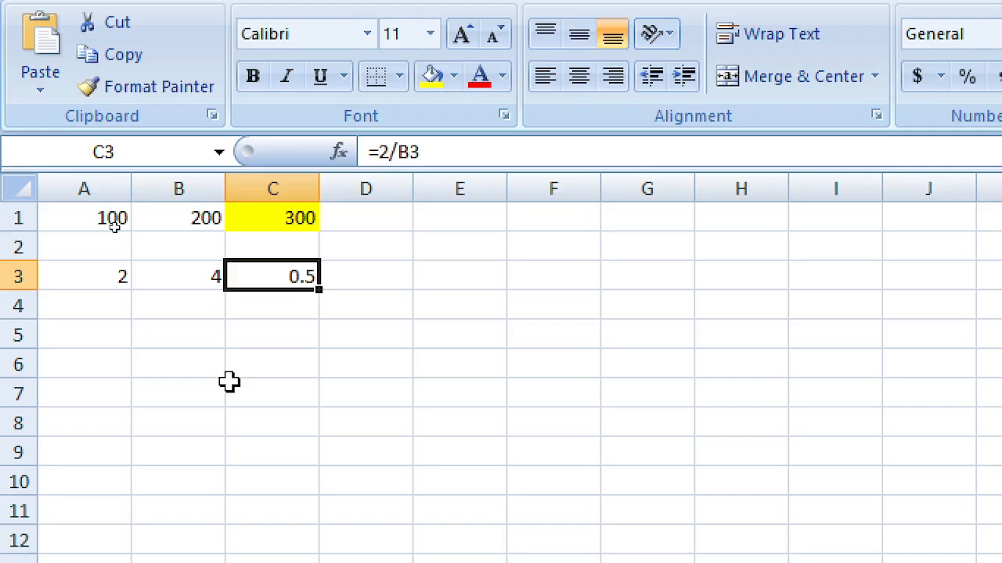
Step: Change C3's formula to =2*B3
key(Right)
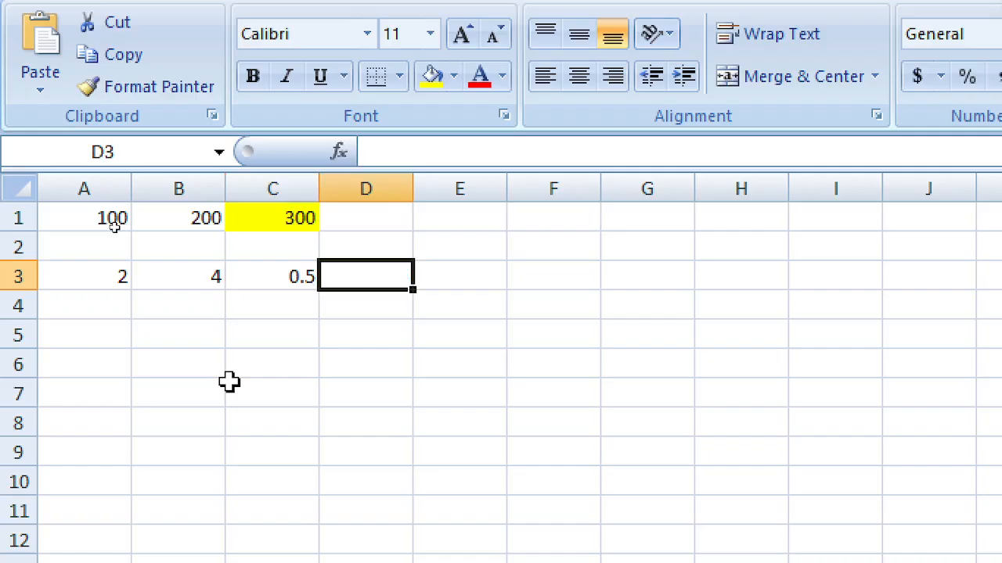
key(Left)
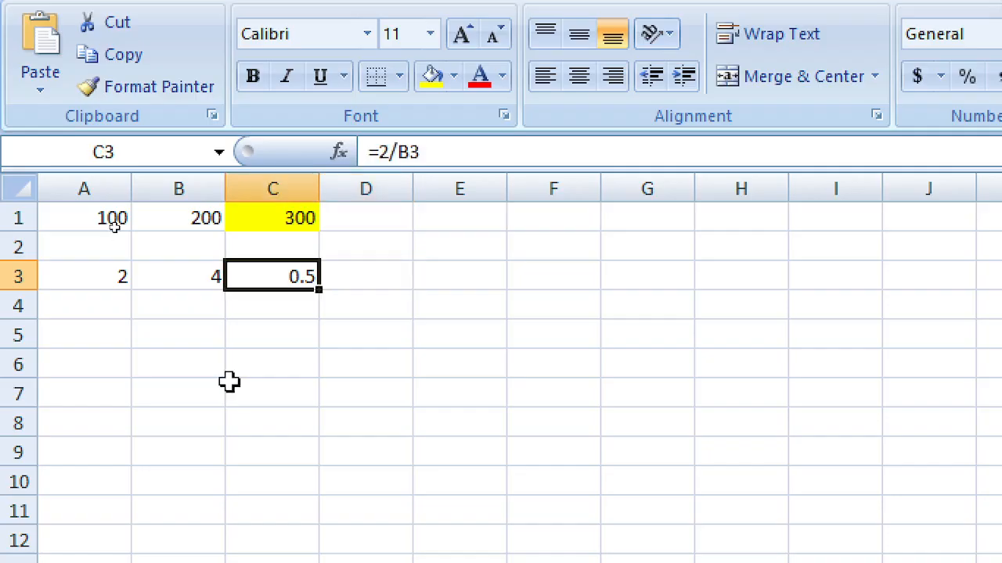
key(F2)
key(Left)
key(Left)
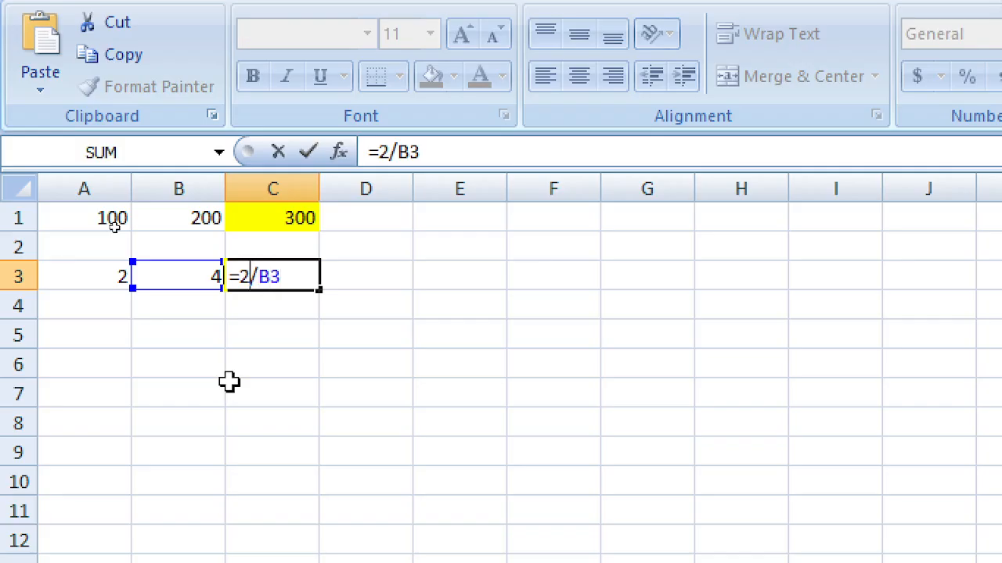
key(BackSpace)
text(*)
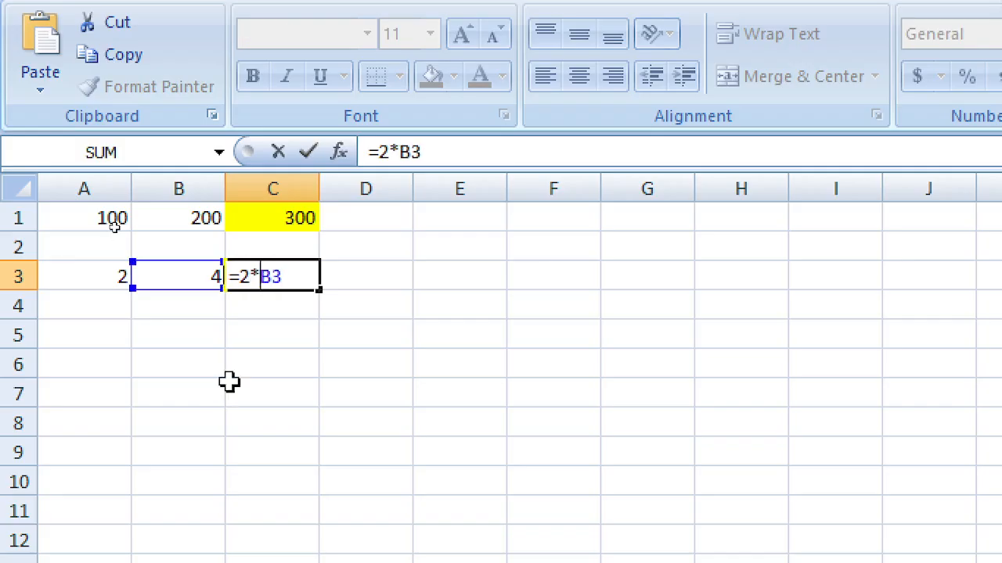
key(Return)
Step: Replace the value in A3 with 100
key(Up)
key(Left)
key(Left)
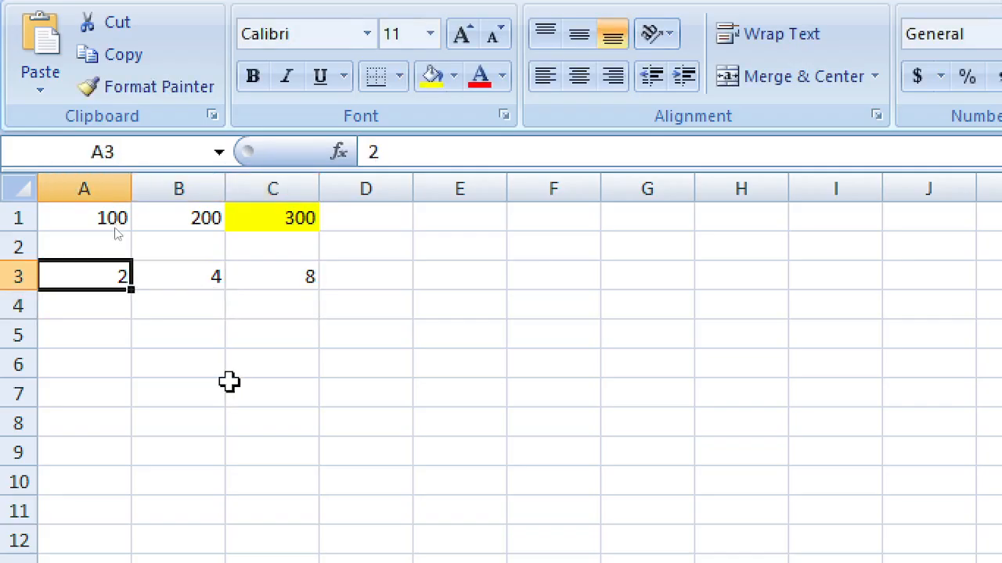
text(100)
key(Up)
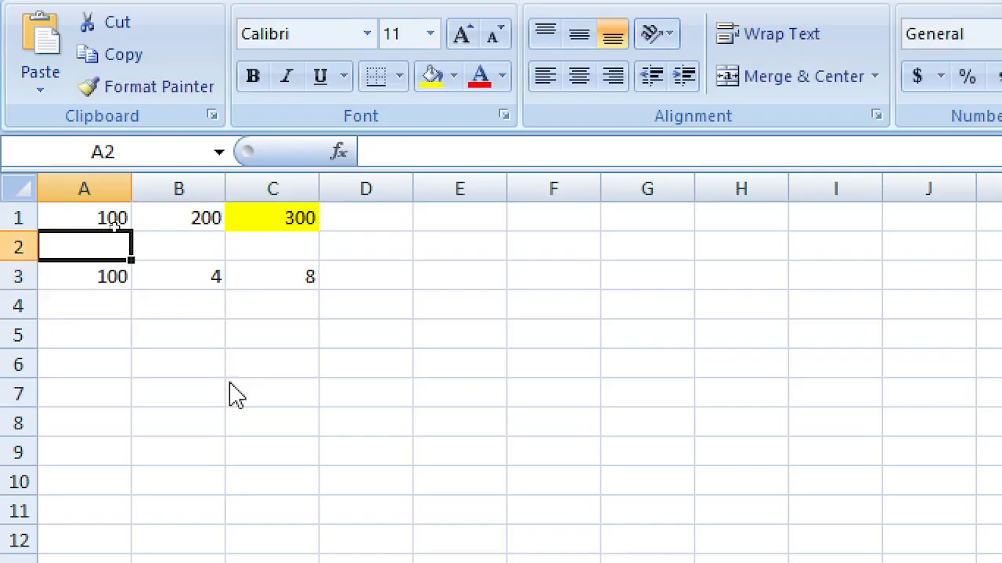
key(Down)
key(Right)
key(Right)
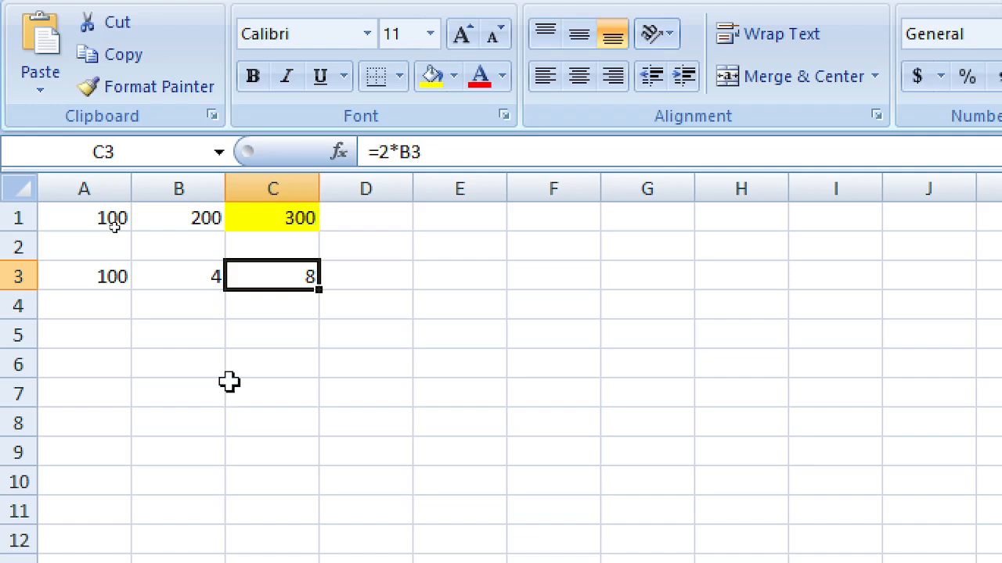
Step: Re-enter C3 as =A3*B3 to show 400, and apply Comma Style to C1
text(=)
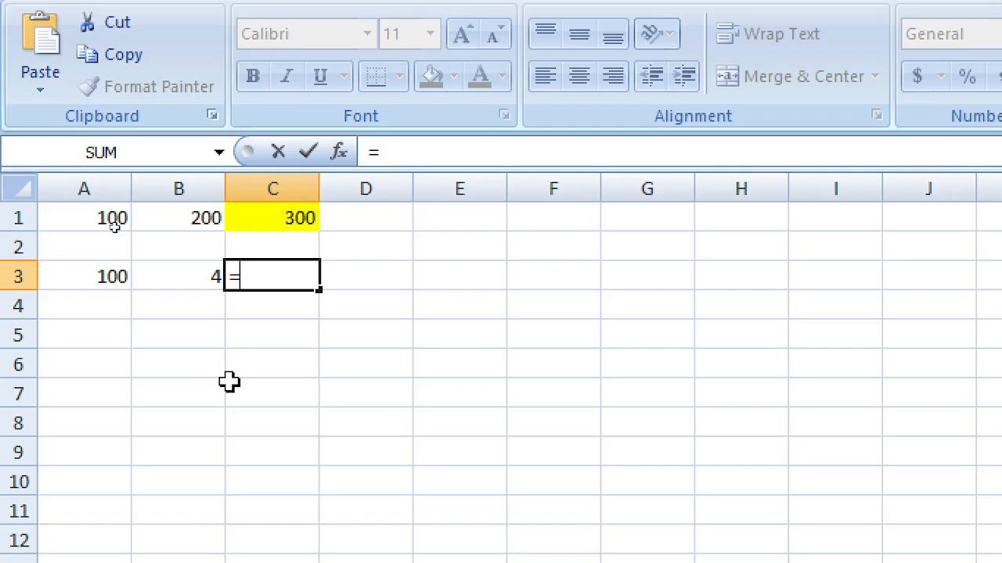
key(Left)
key(Left)
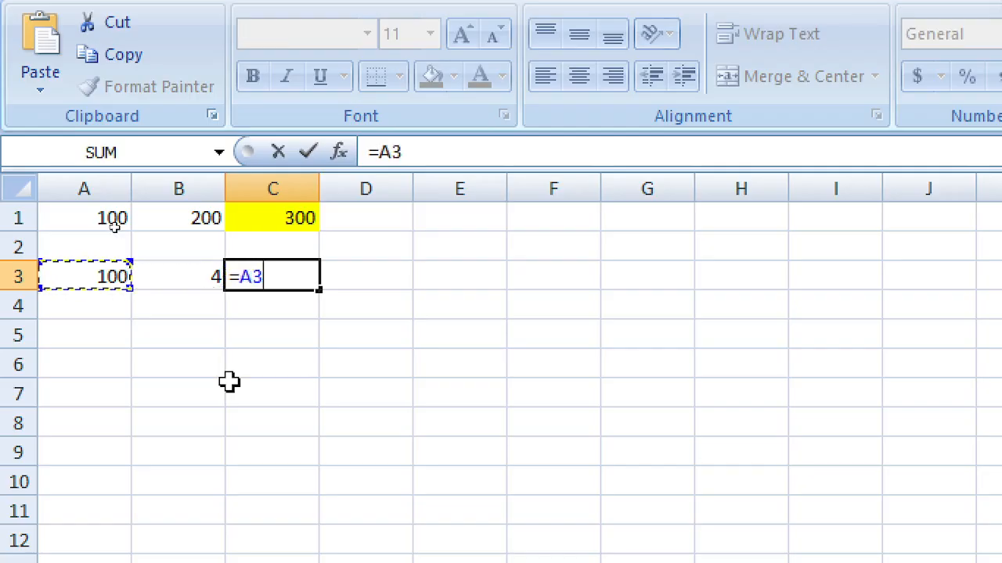
text(*)
key(Left)
key(Return)
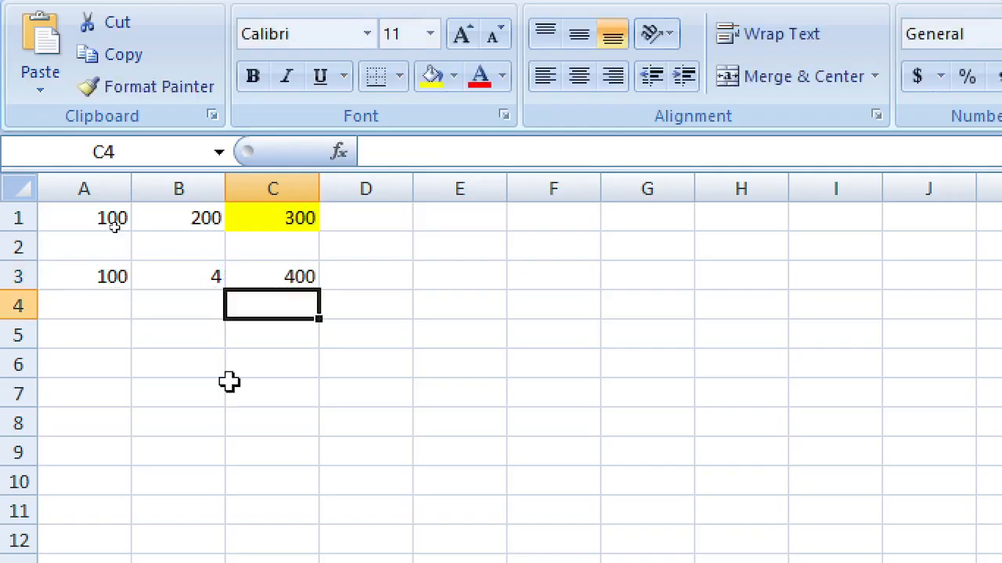
key(Up)
key(Right)
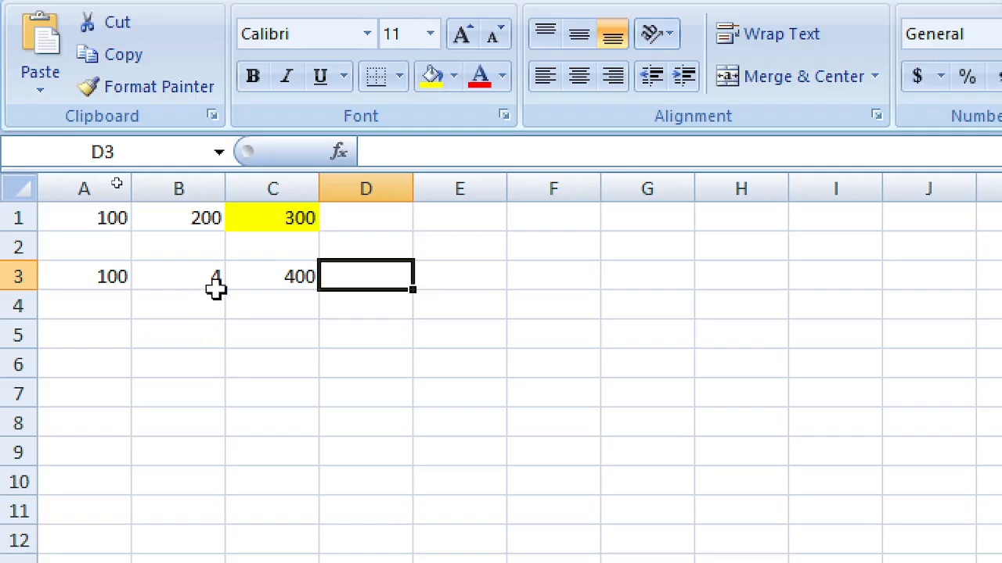
click(274, 219)
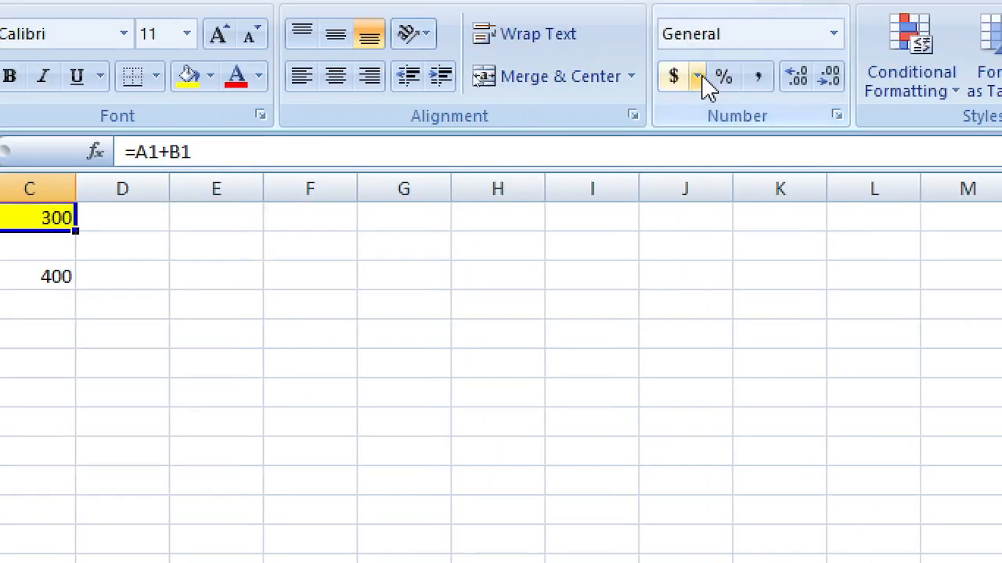
click(758, 77)
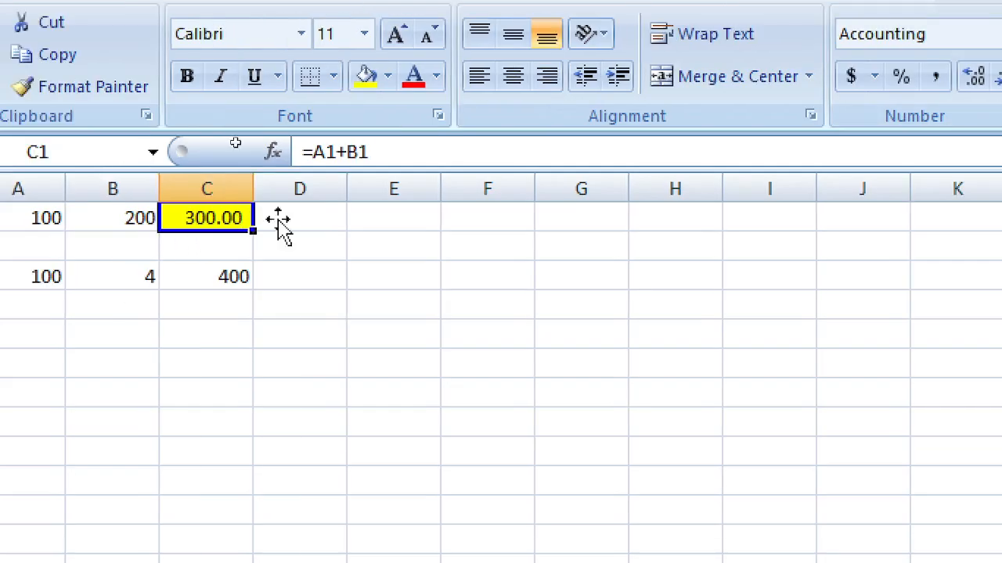
Step: Apply the dollar Accounting format to C1 and browse the other currency symbols
click(801, 77)
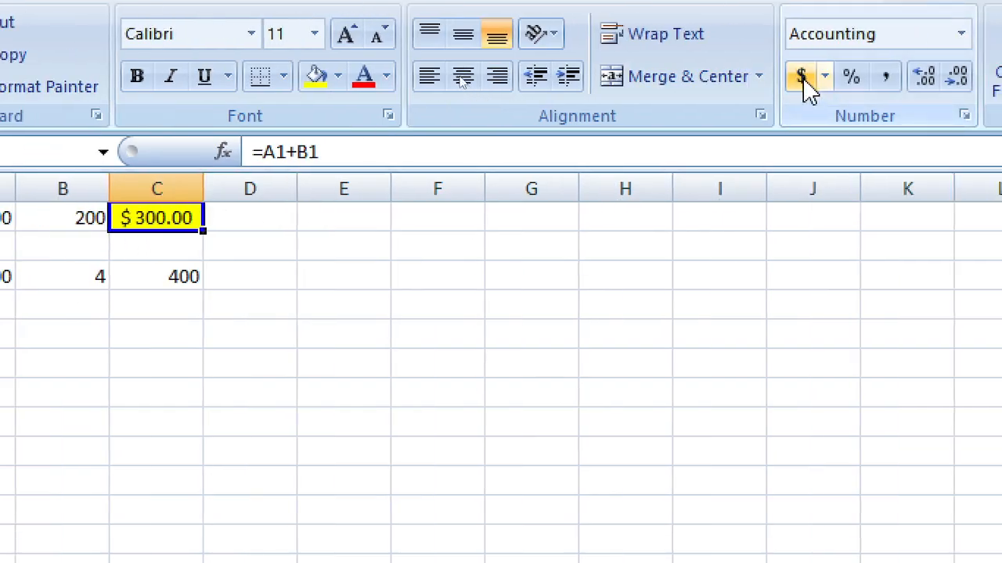
click(803, 79)
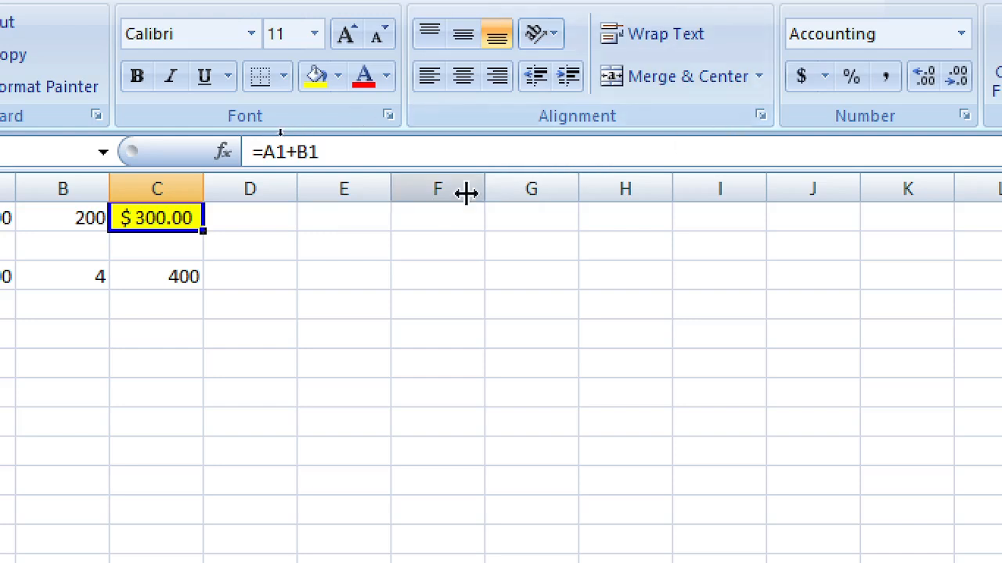
click(807, 82)
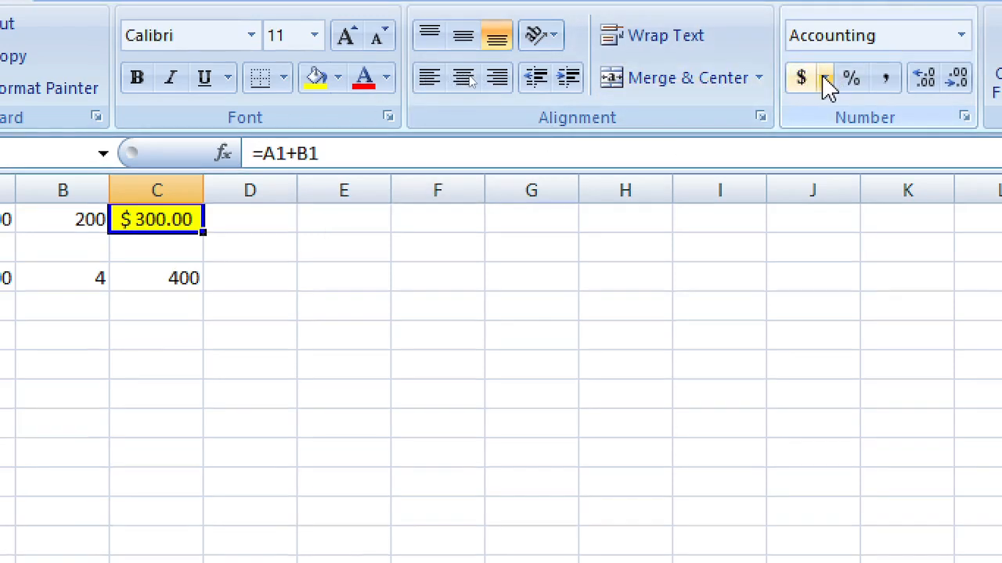
click(825, 82)
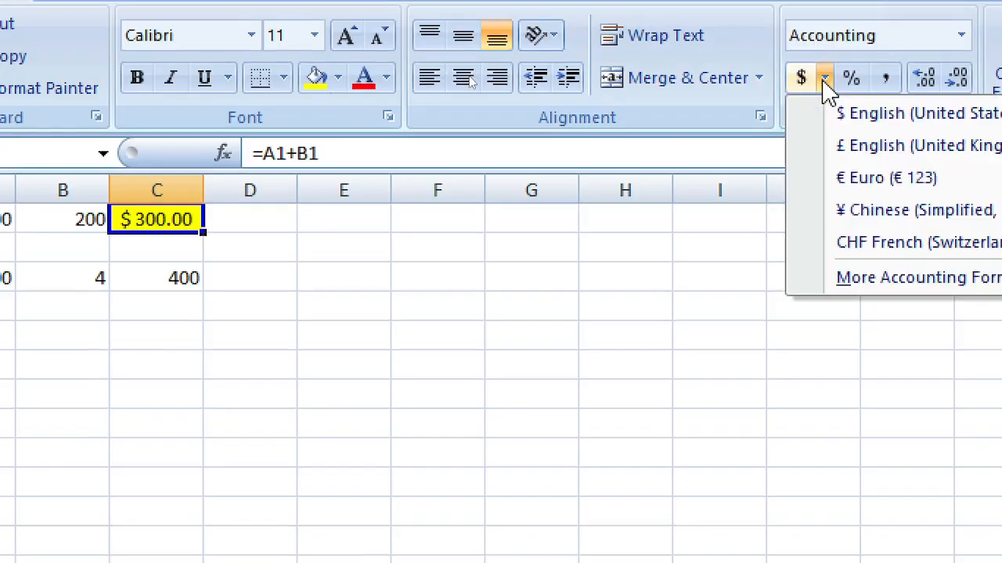
click(799, 86)
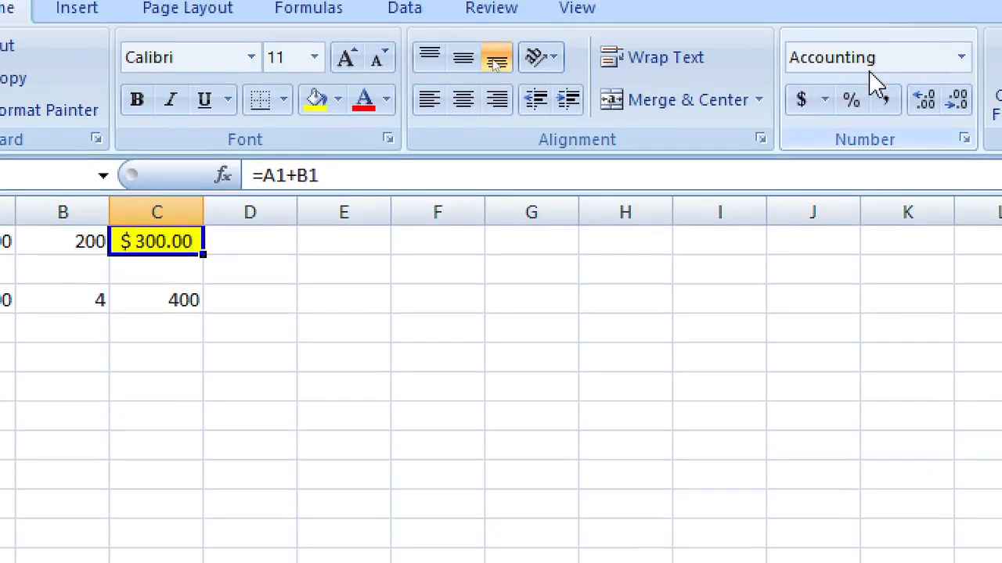
Step: Set C1's number format back to General so it shows 300
click(870, 66)
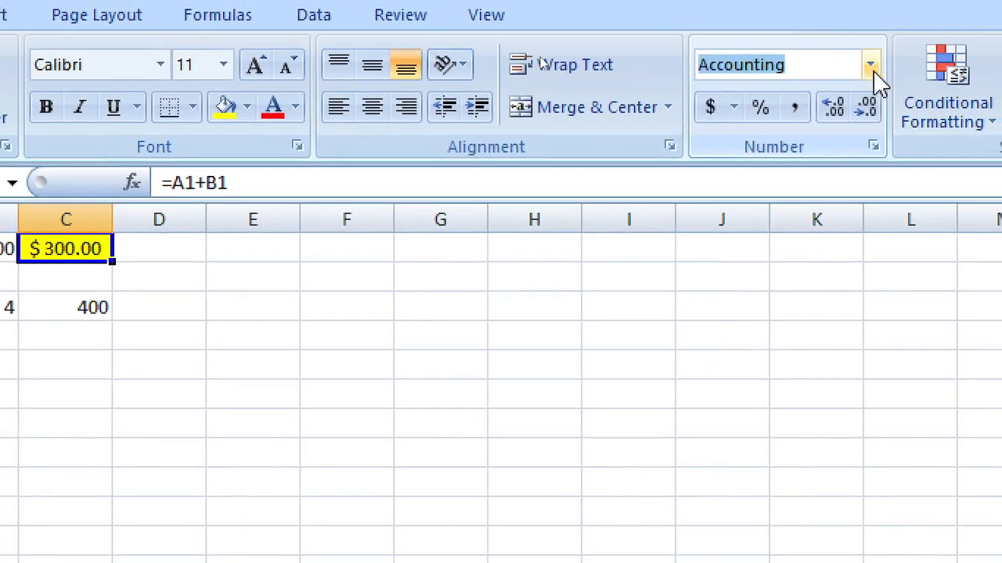
click(873, 72)
click(829, 137)
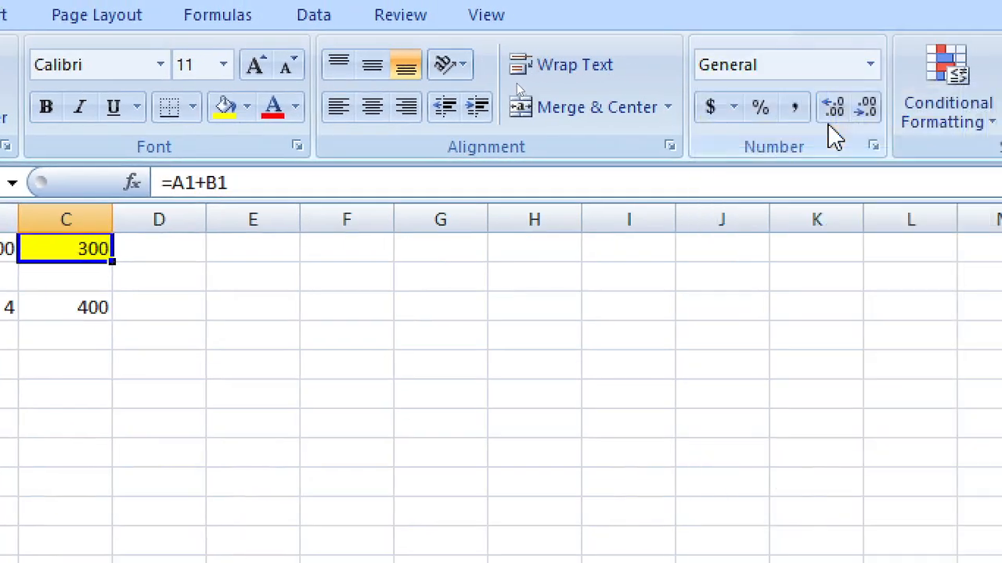
click(47, 364)
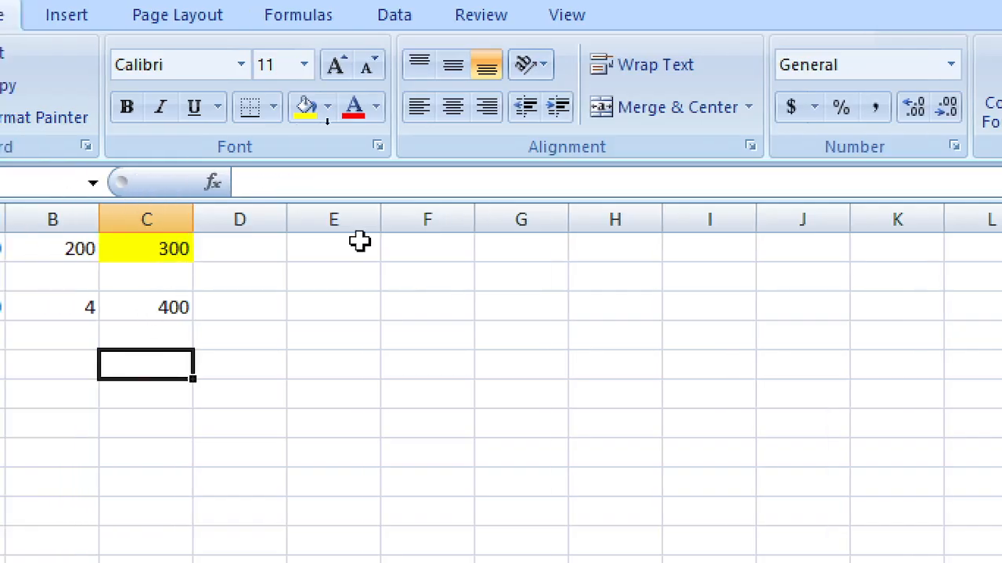
click(951, 67)
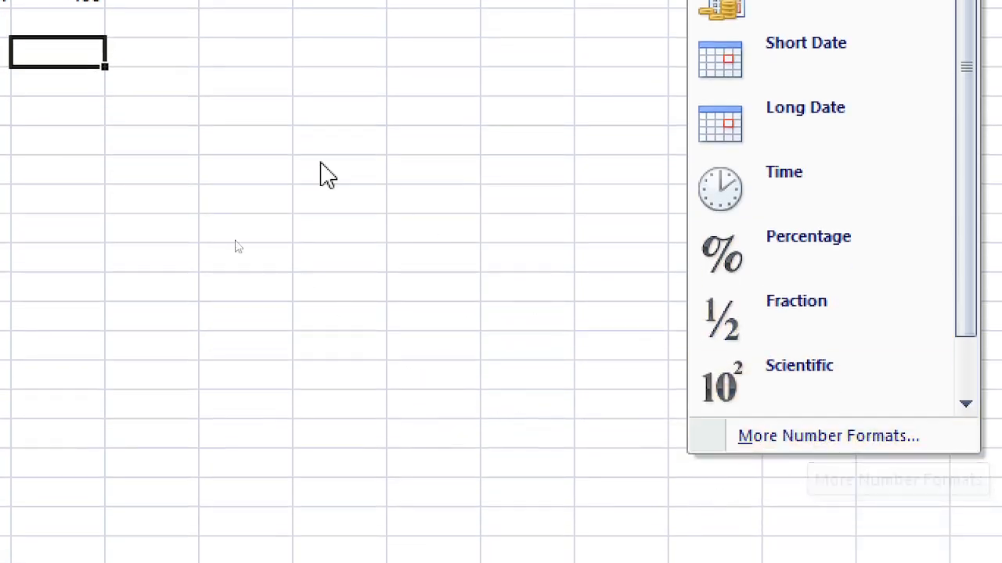
click(156, 64)
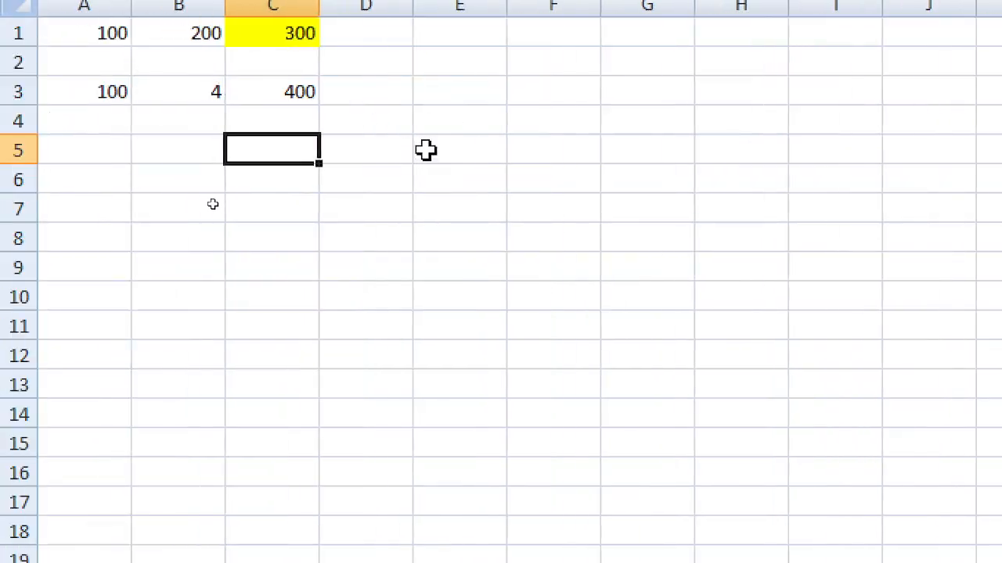
click(435, 97)
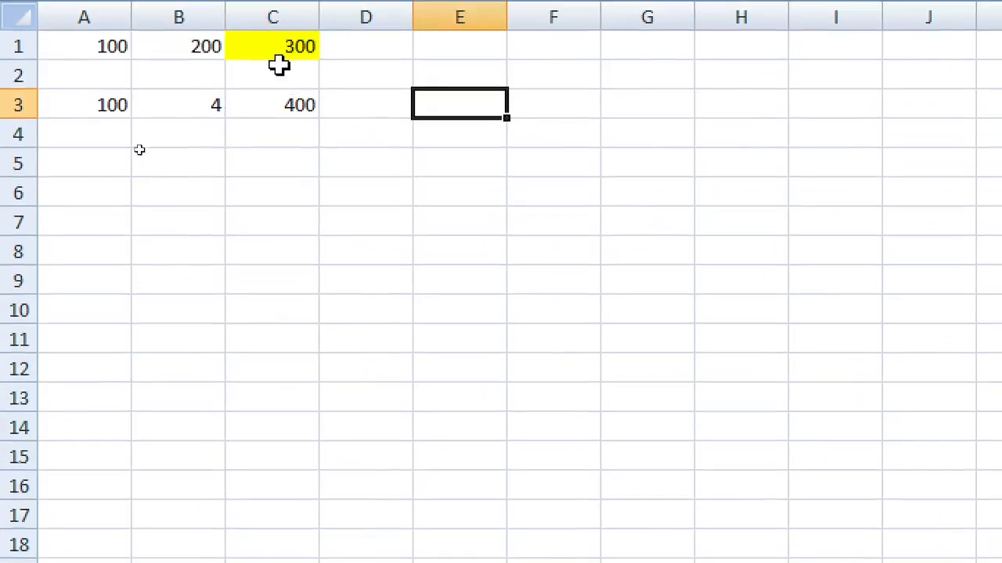
click(281, 38)
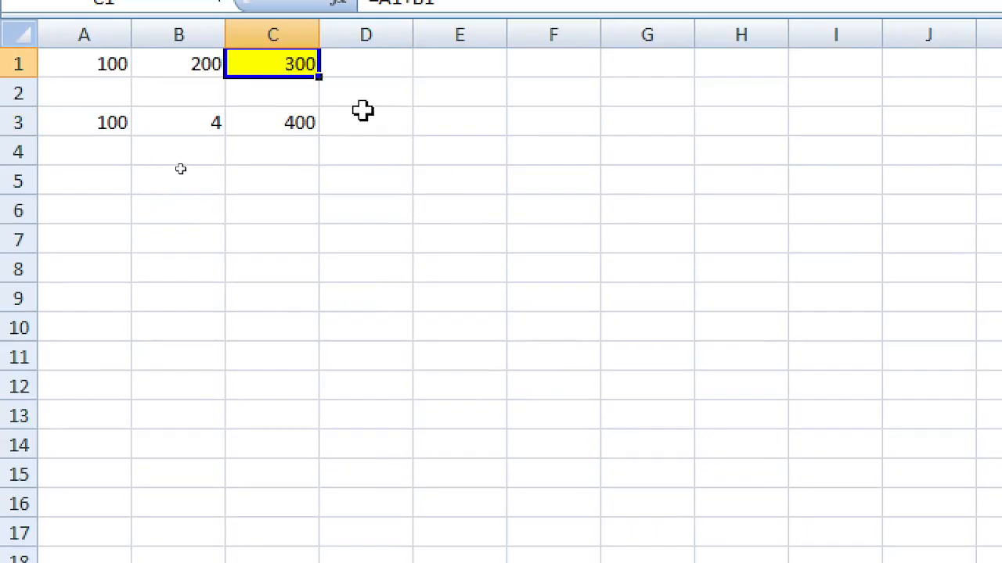
click(292, 129)
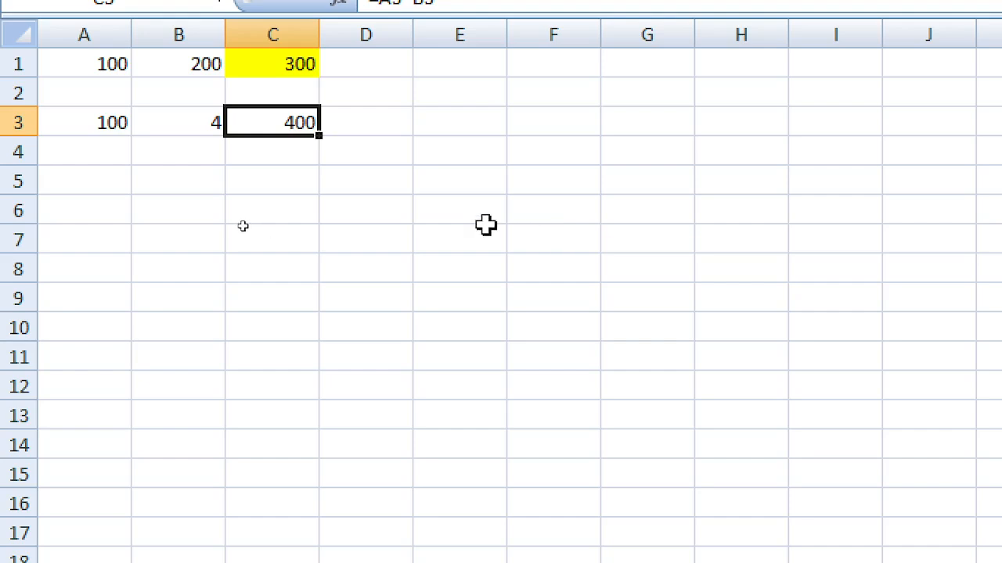
click(389, 161)
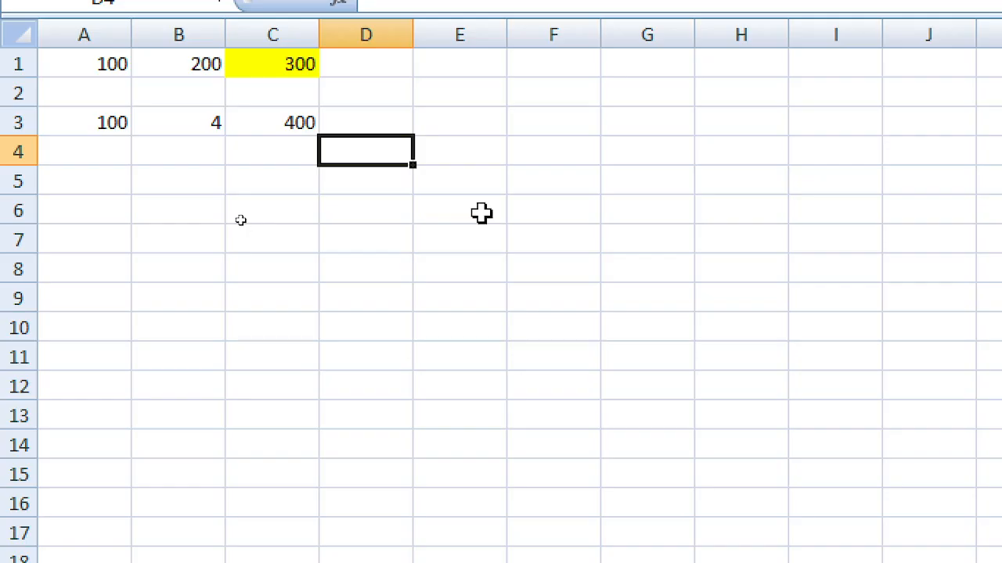
click(514, 201)
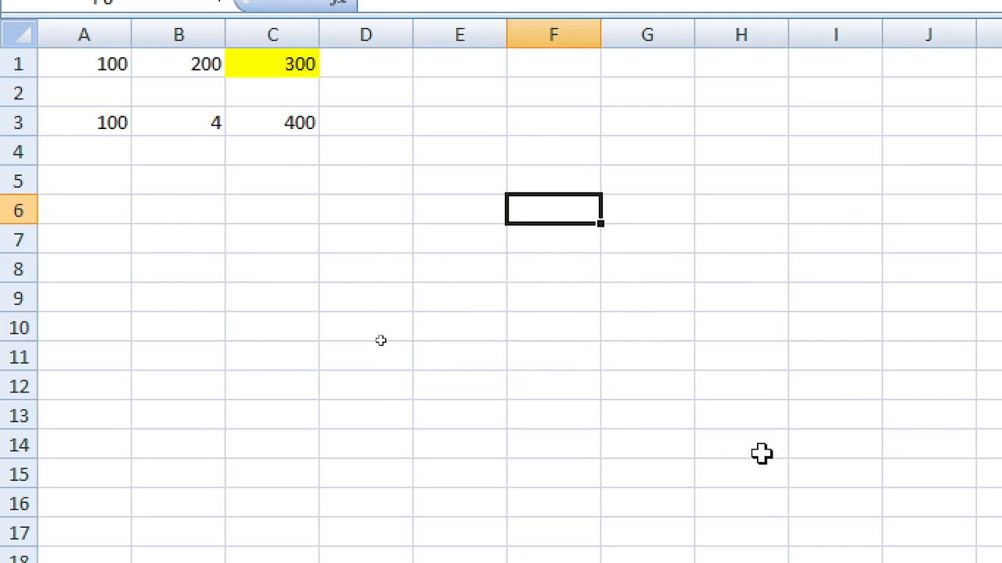
click(567, 172)
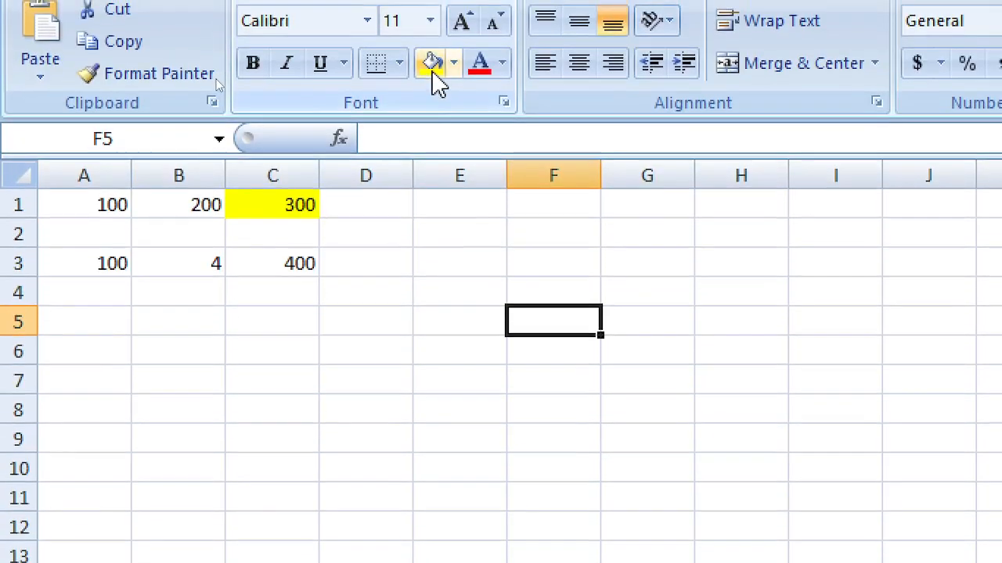
Step: Fill F5 yellow and apply the current font colour to F4
click(433, 71)
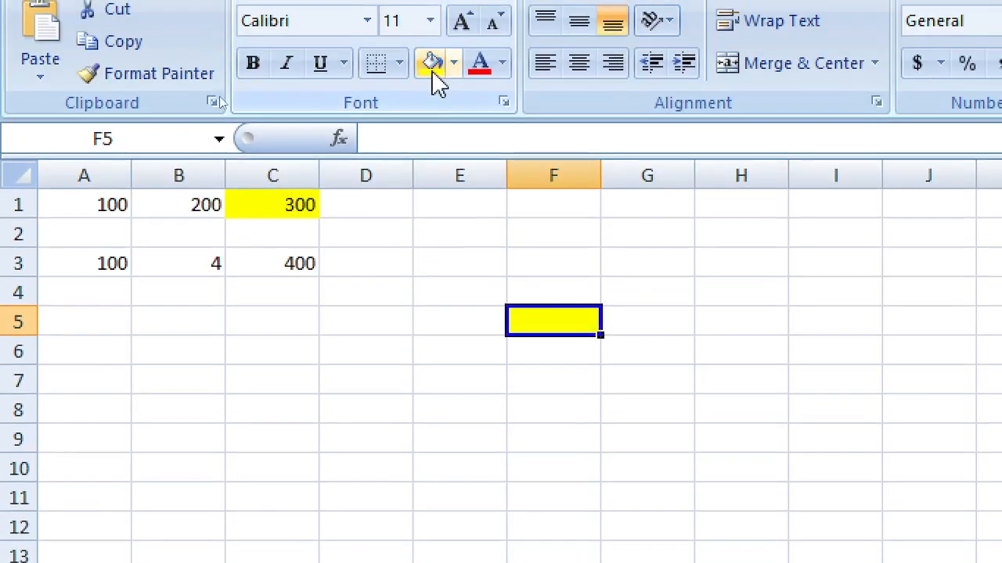
click(562, 296)
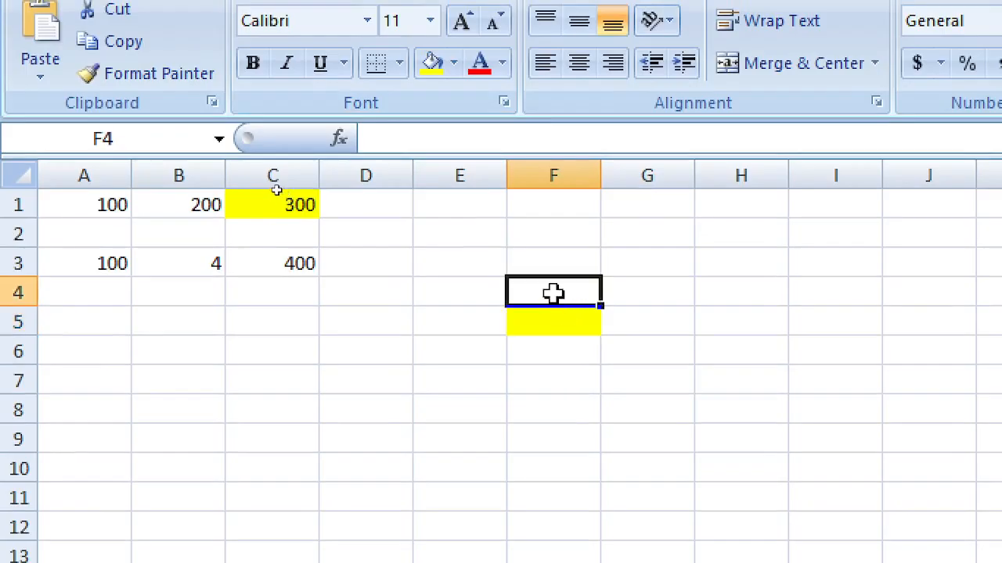
click(480, 71)
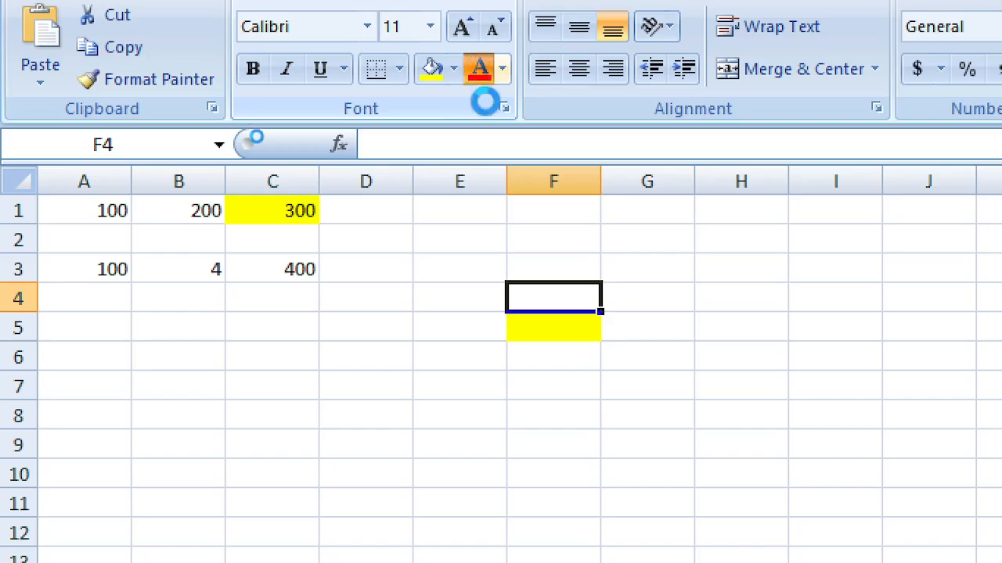
click(556, 267)
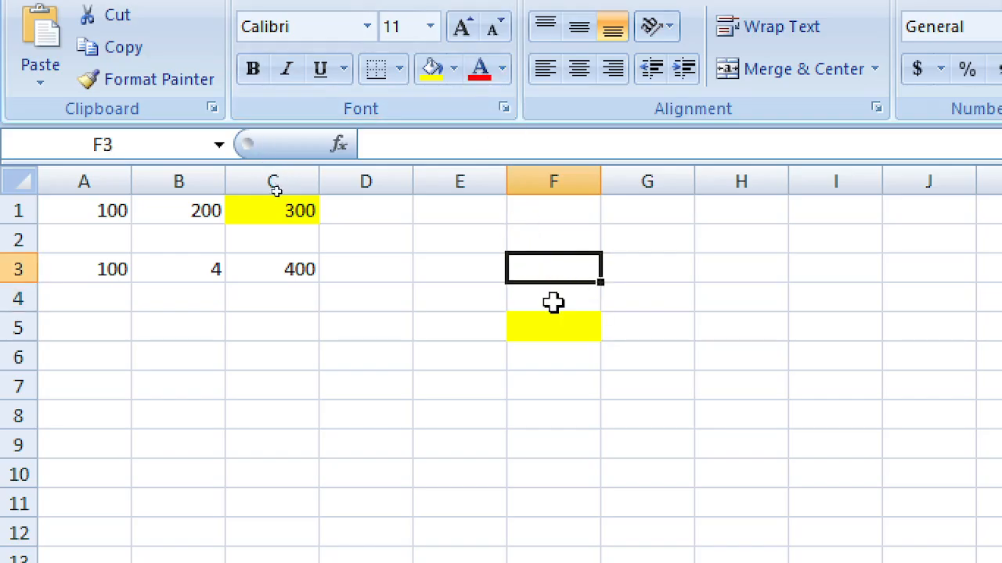
click(555, 300)
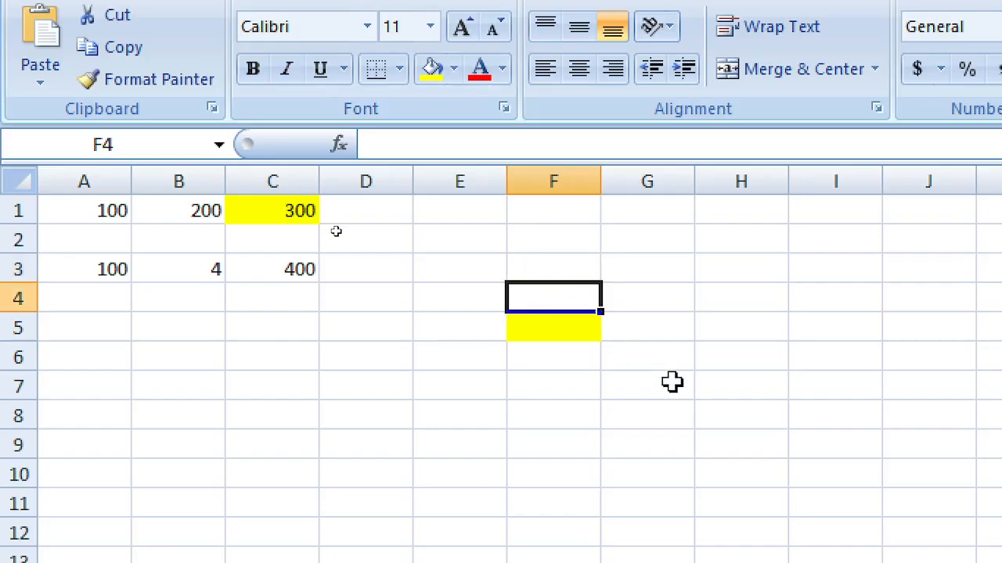
click(546, 325)
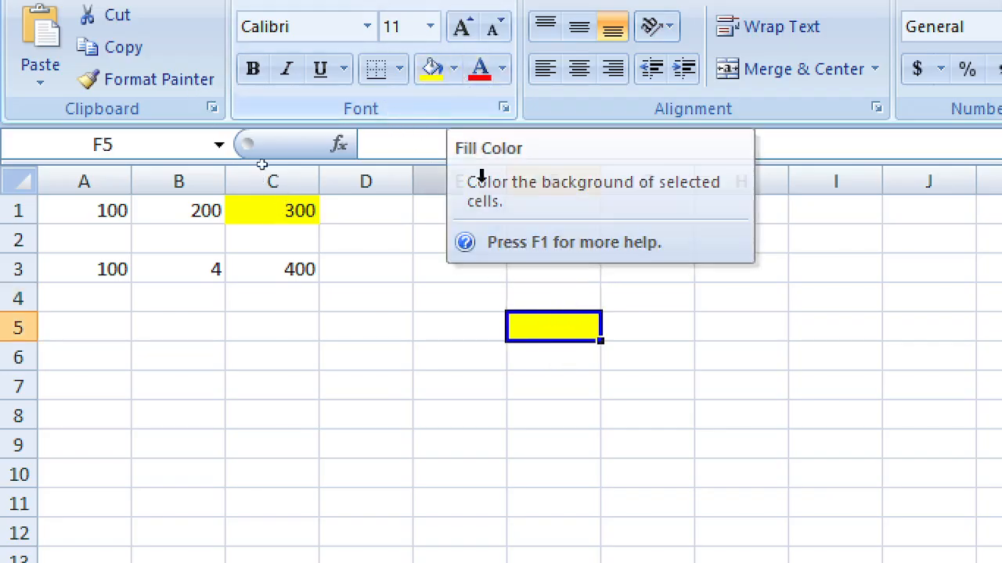
click(579, 297)
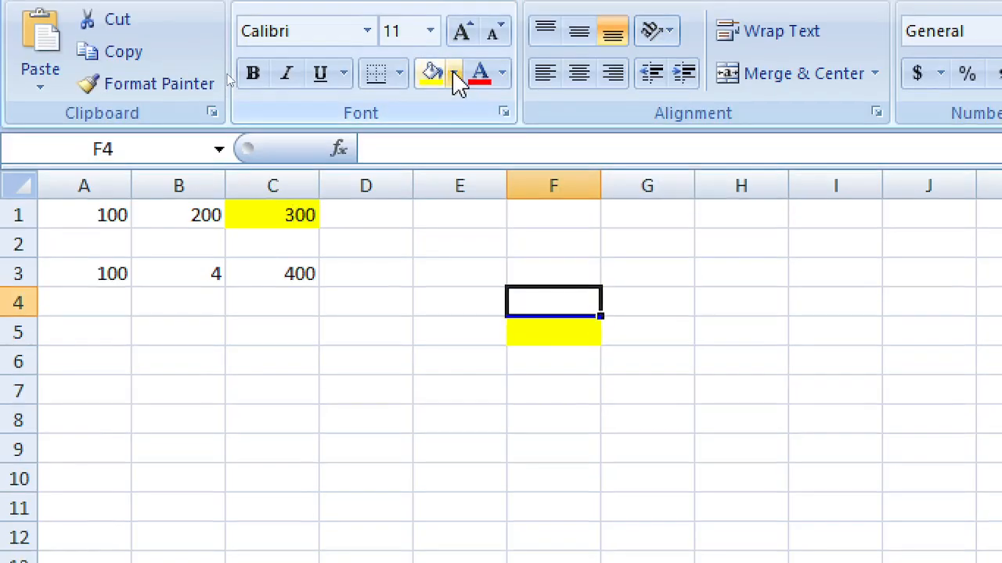
Step: Fill F4 and E5 red
click(454, 69)
click(454, 291)
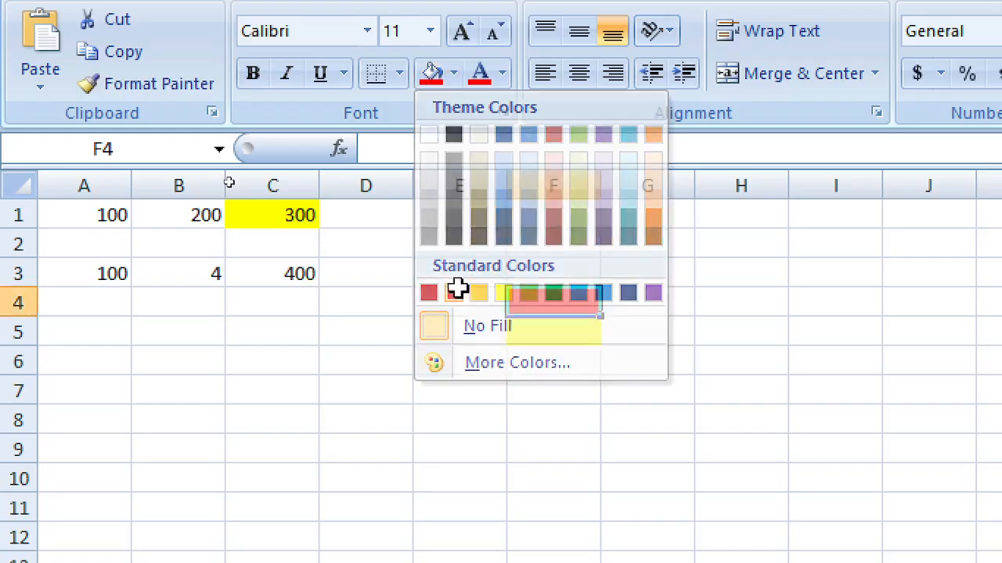
click(468, 332)
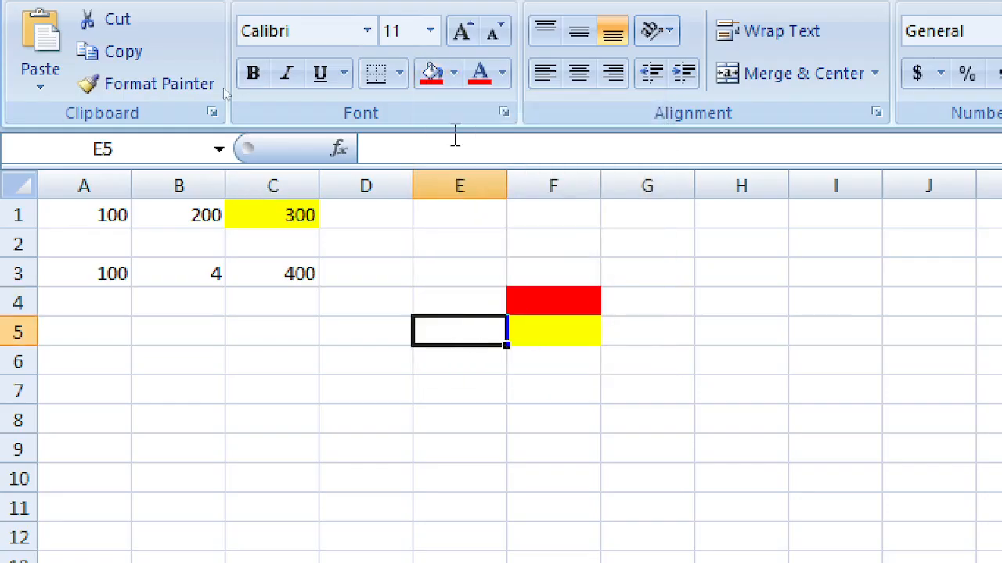
click(438, 72)
Step: Fill F6, E5, F4 and G5 light blue to complete the cross around F5
click(544, 353)
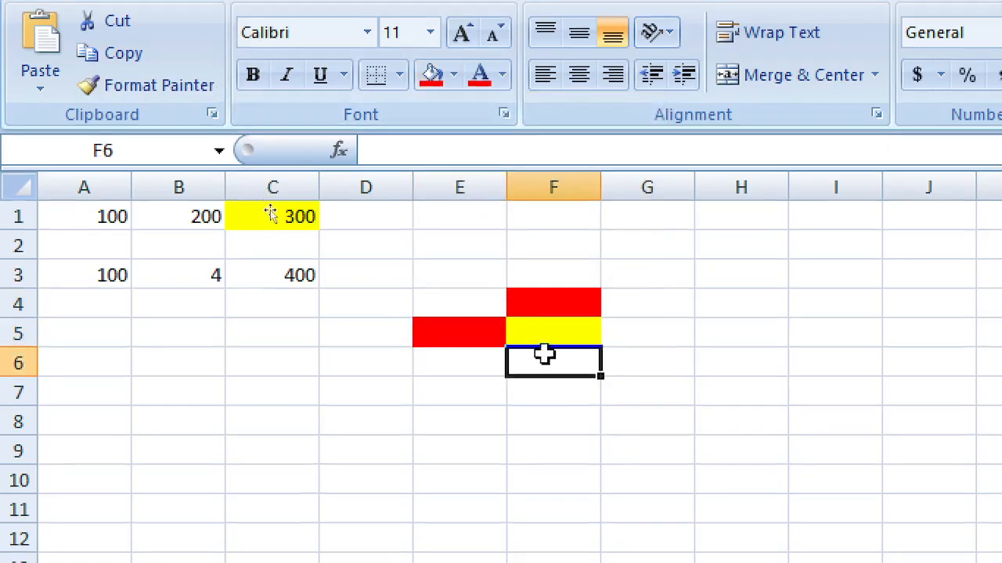
click(454, 75)
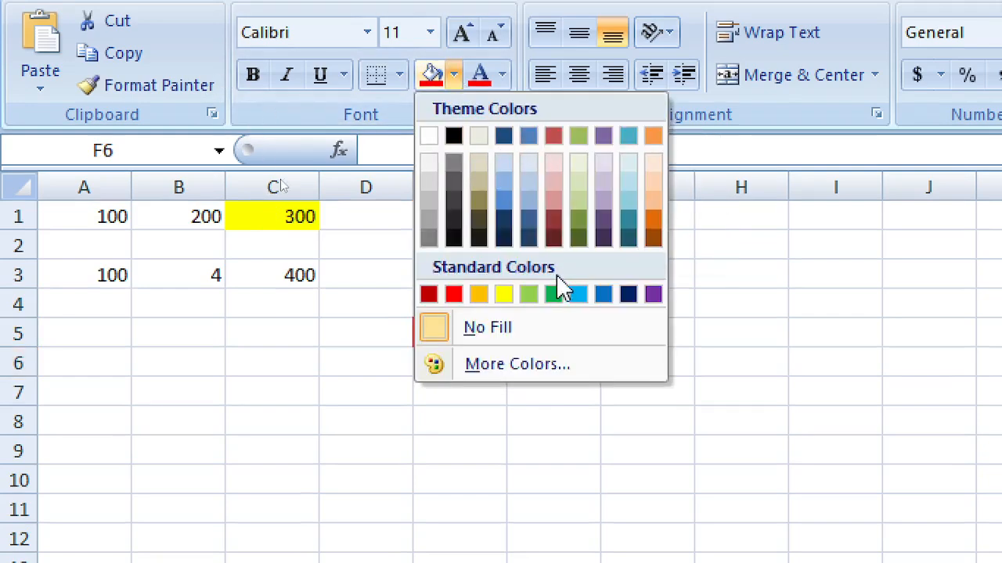
click(578, 295)
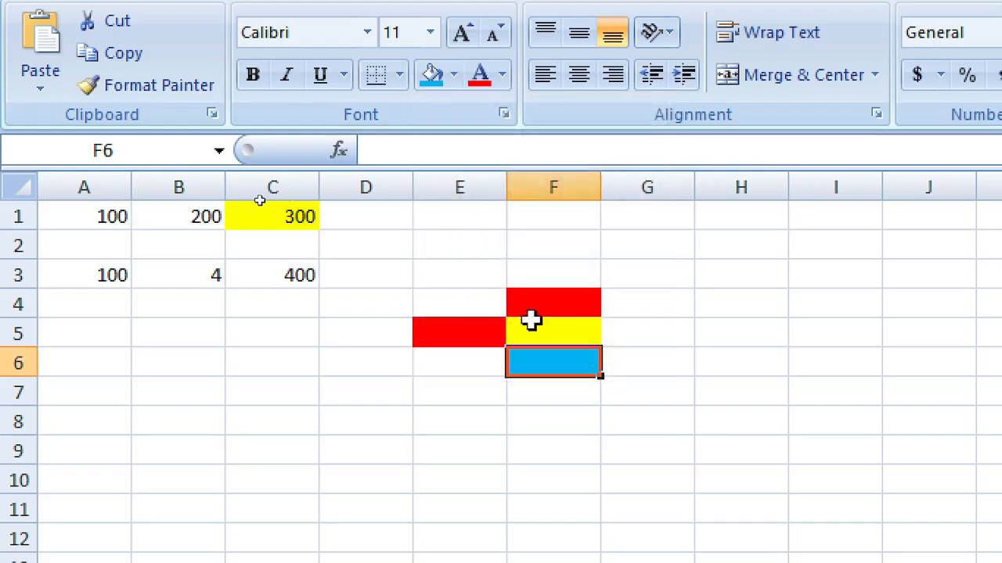
click(458, 335)
click(433, 76)
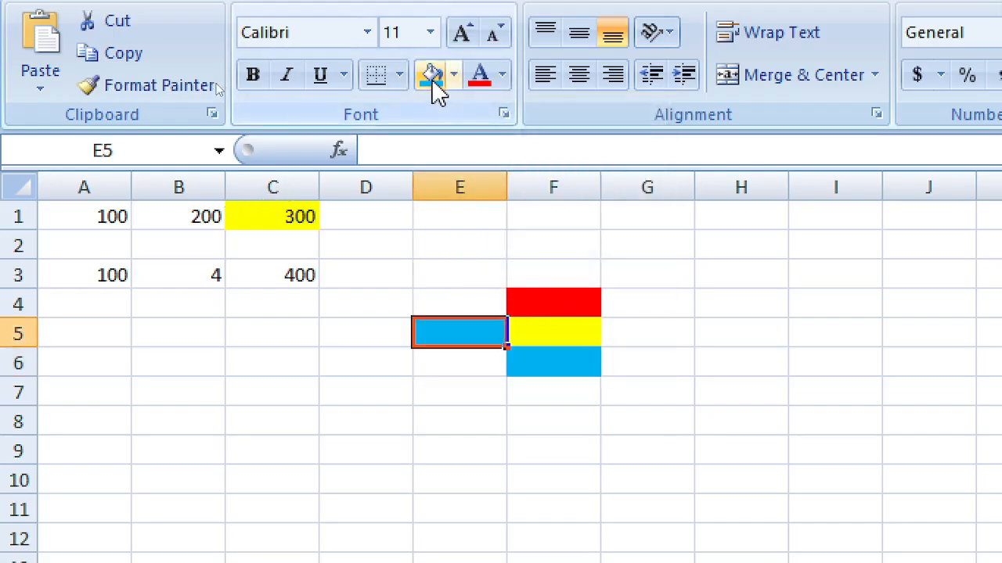
click(556, 303)
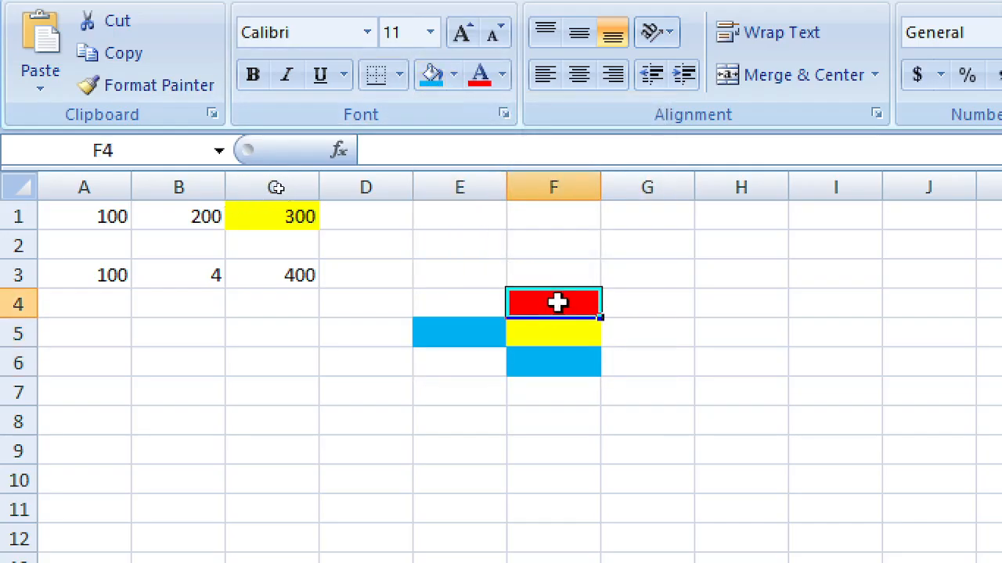
click(433, 76)
click(654, 335)
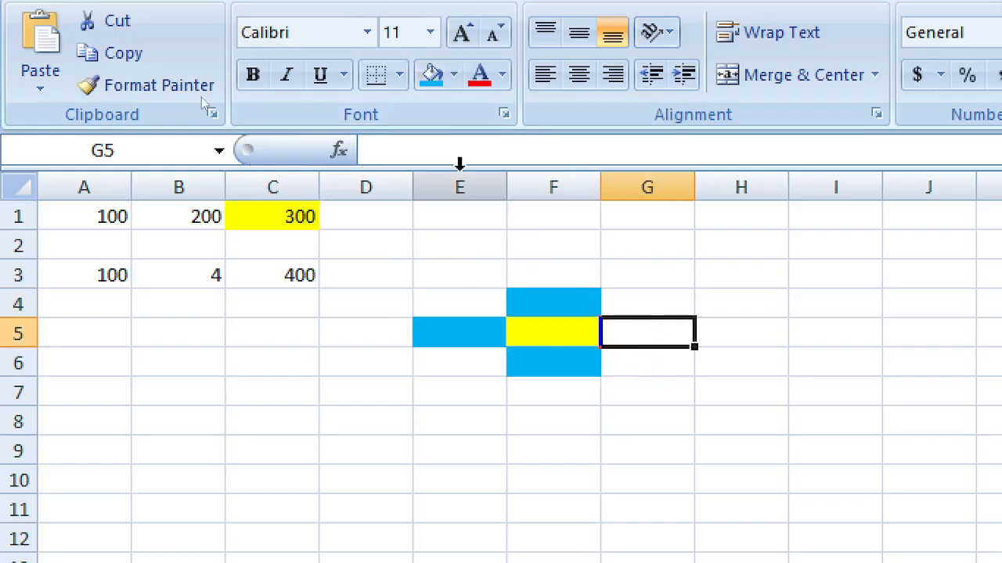
click(433, 76)
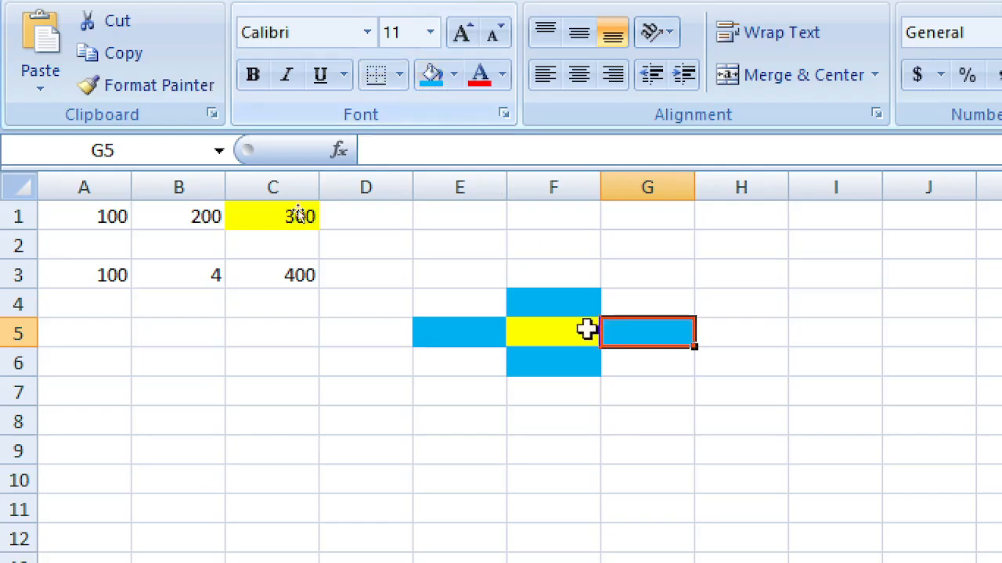
click(575, 344)
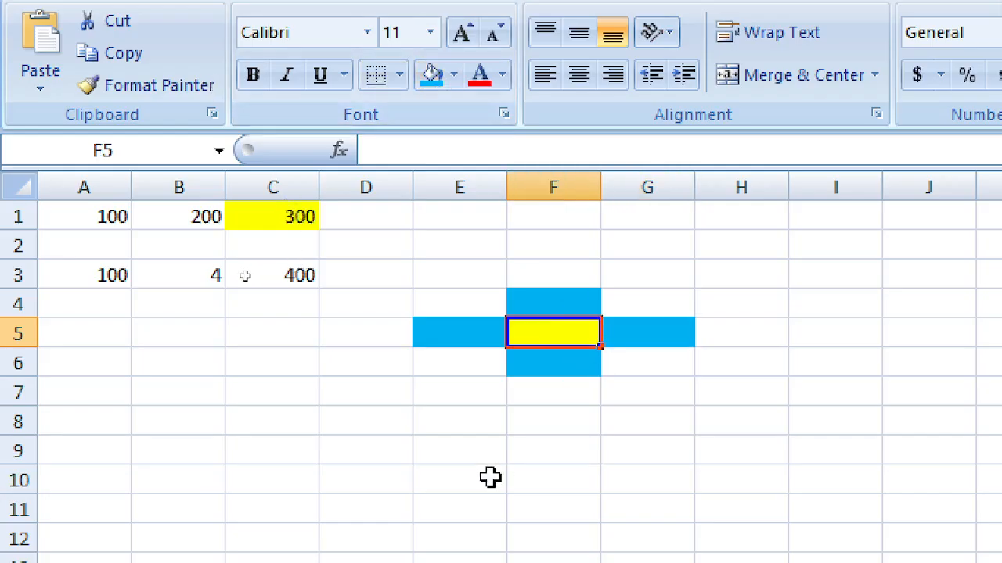
key(Up)
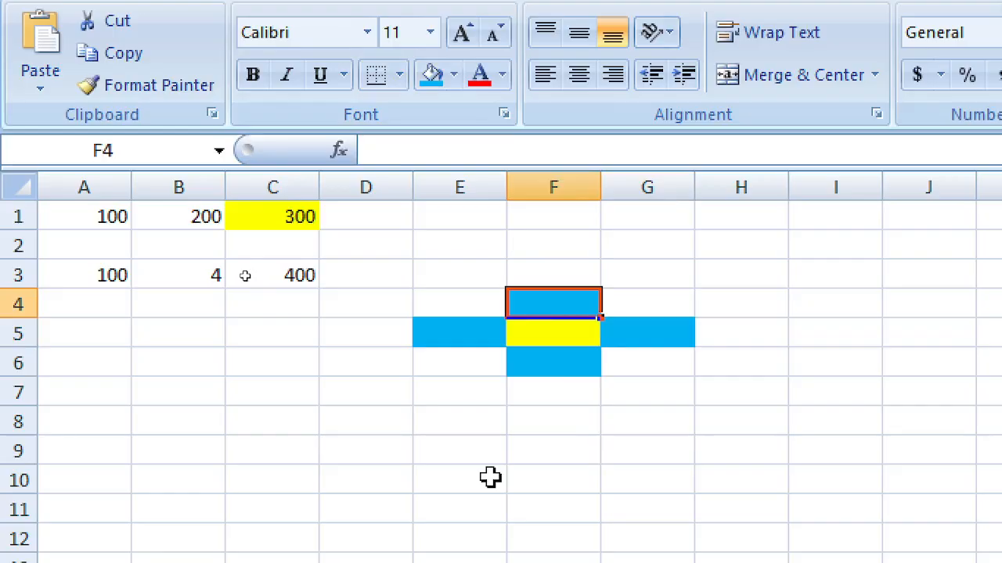
click(569, 187)
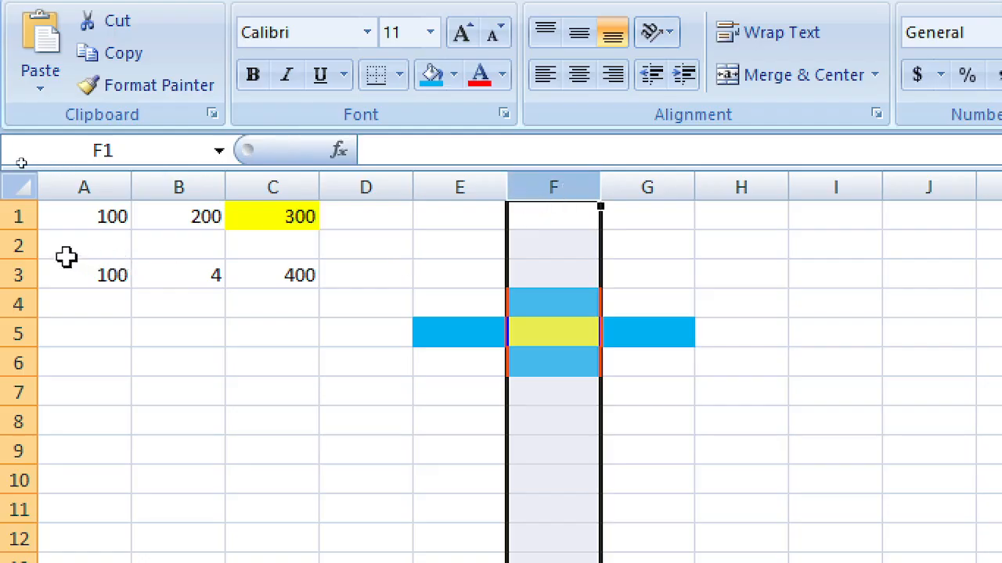
Step: Type the address a1 into the Name Box to jump straight to cell A1
click(11, 246)
click(547, 182)
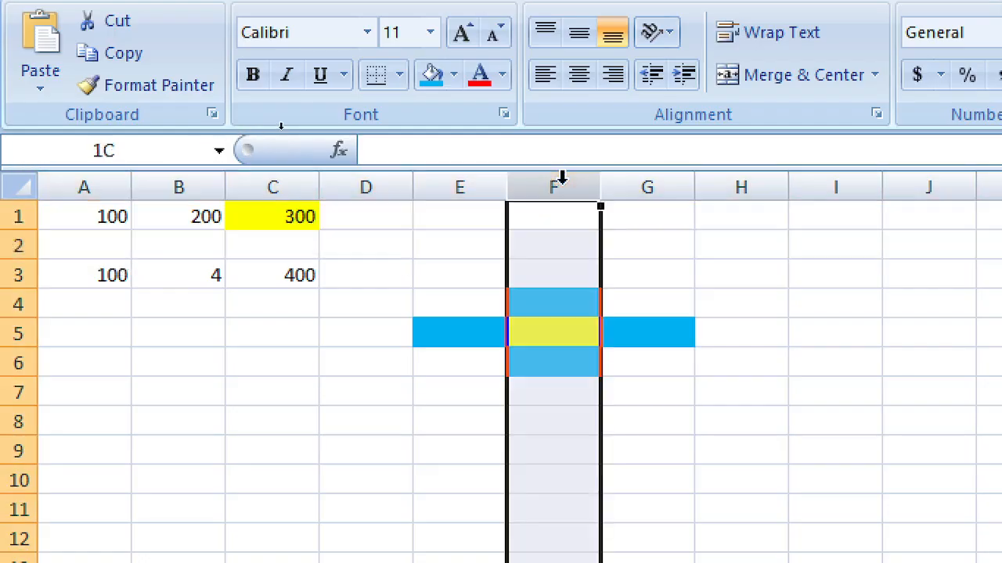
click(548, 243)
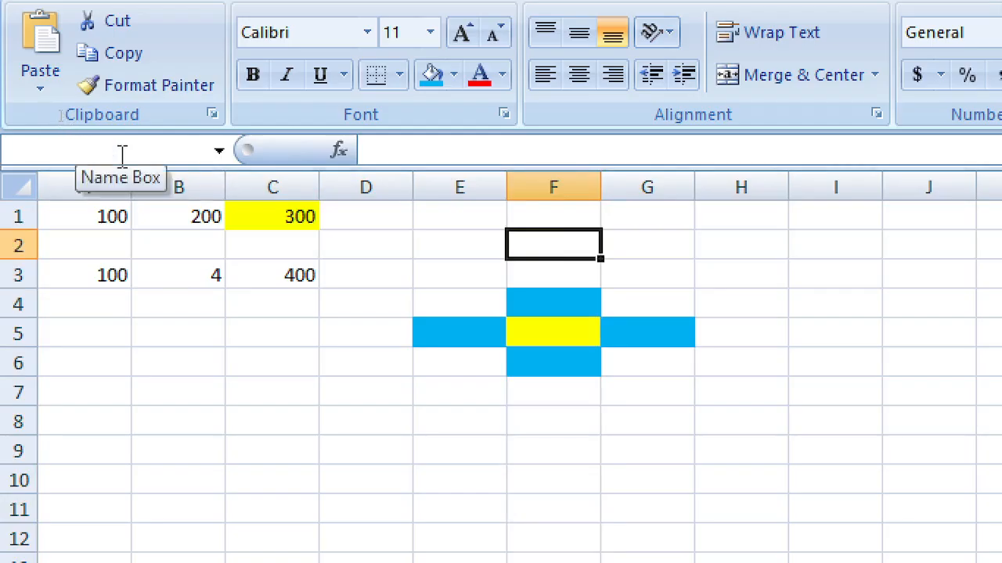
click(122, 155)
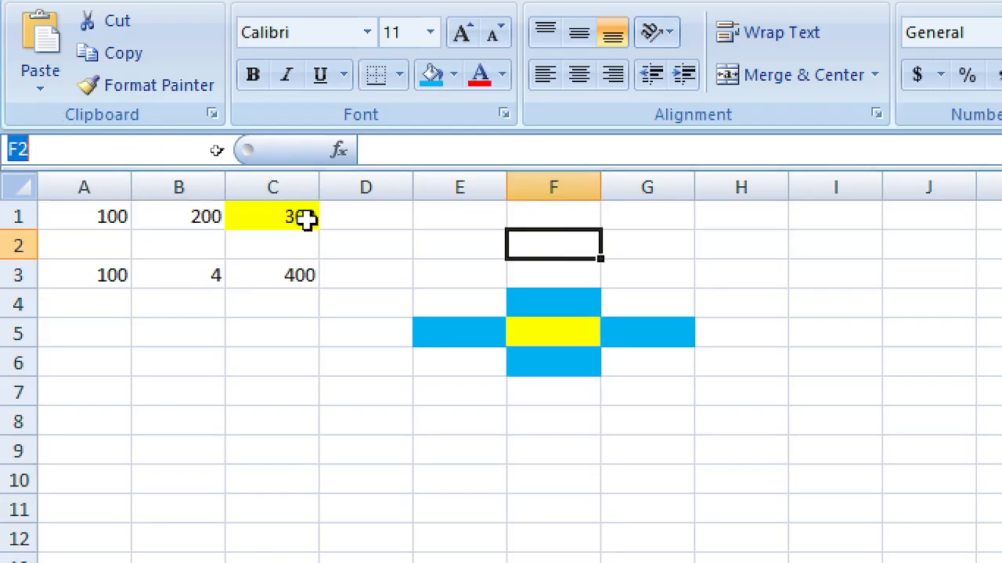
click(565, 333)
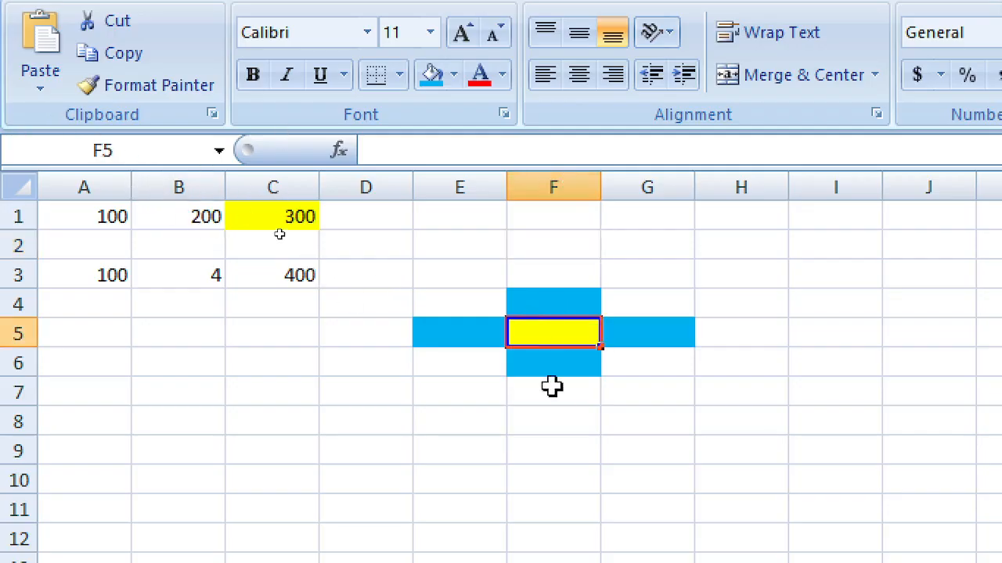
click(129, 151)
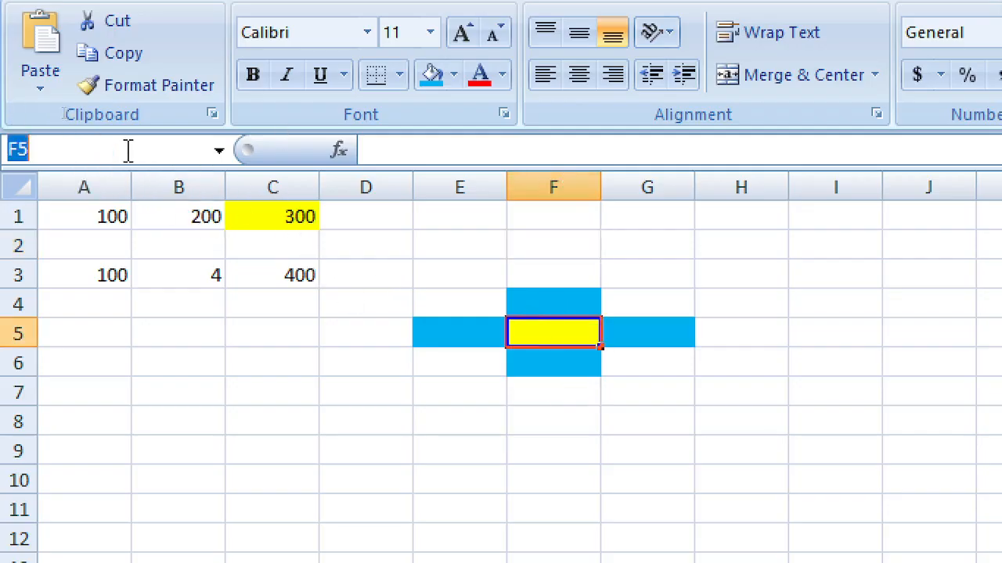
text(a1)
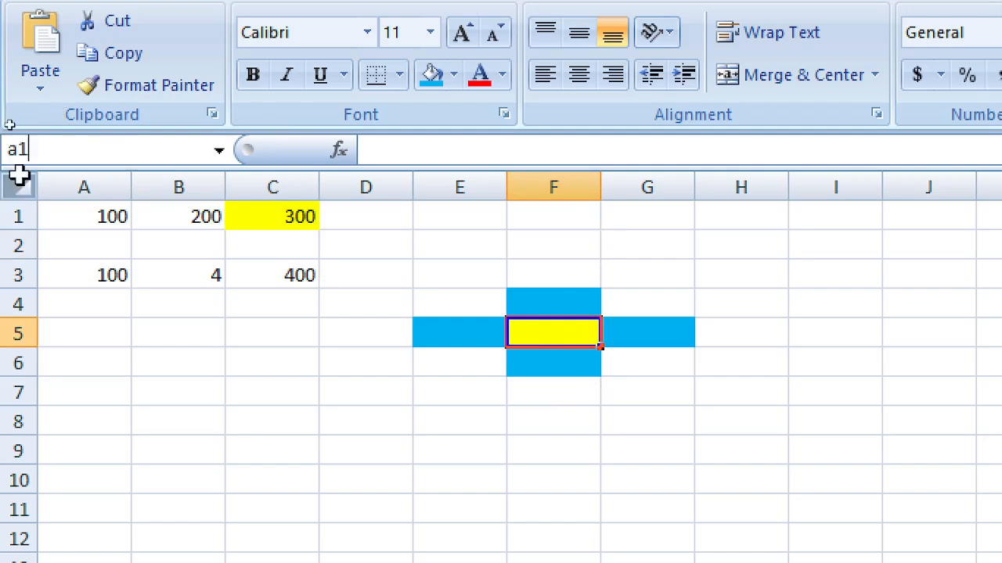
key(Return)
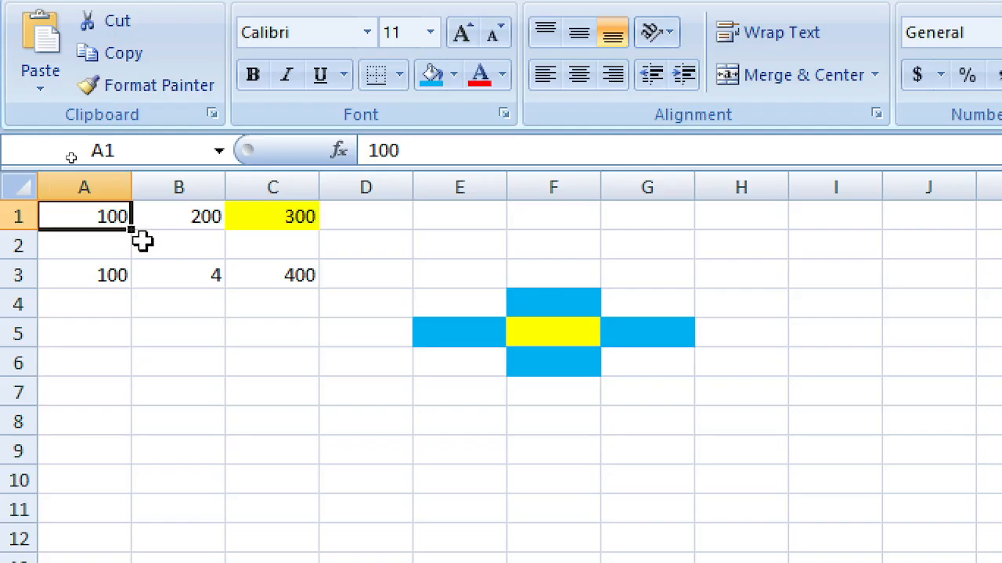
click(136, 150)
Step: Jump to F5 via the Name Box, then enter 10 in F4, G5, E5 and F6
text(f5)
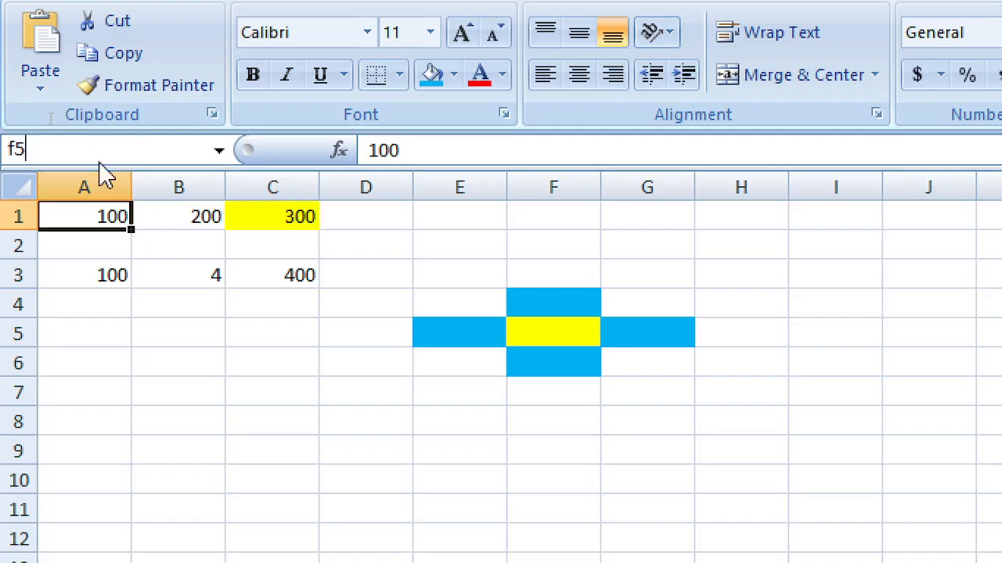
key(Return)
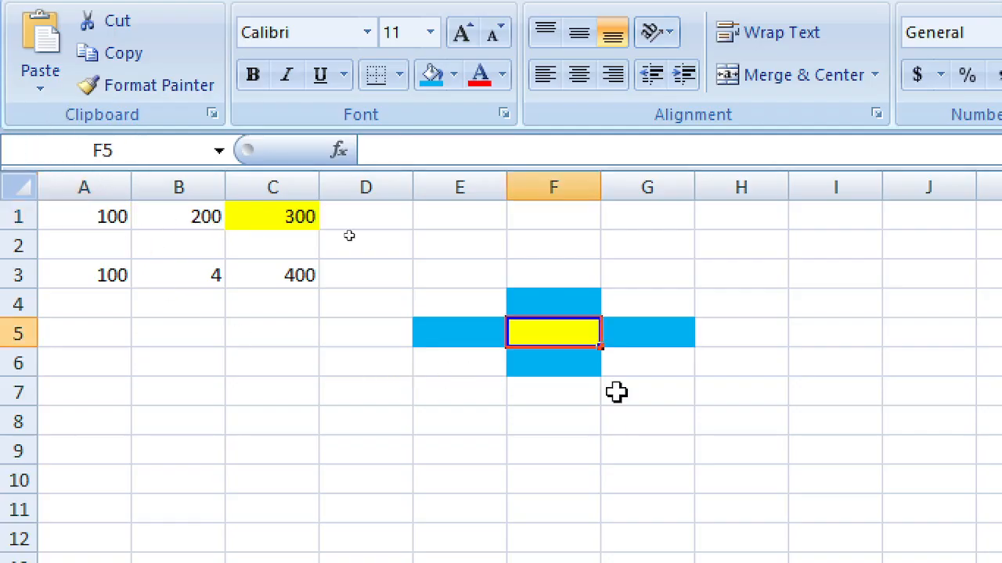
click(552, 305)
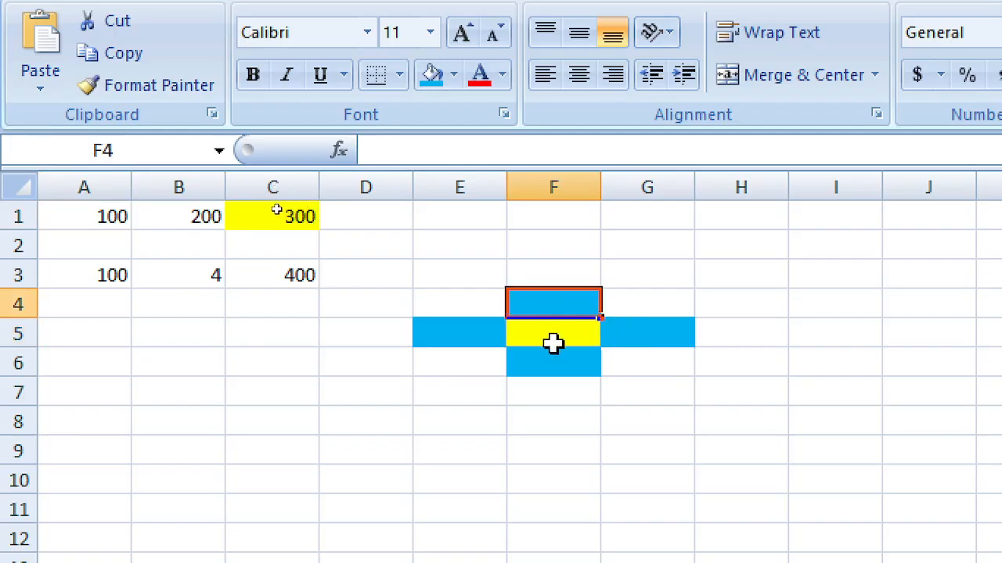
text(1)
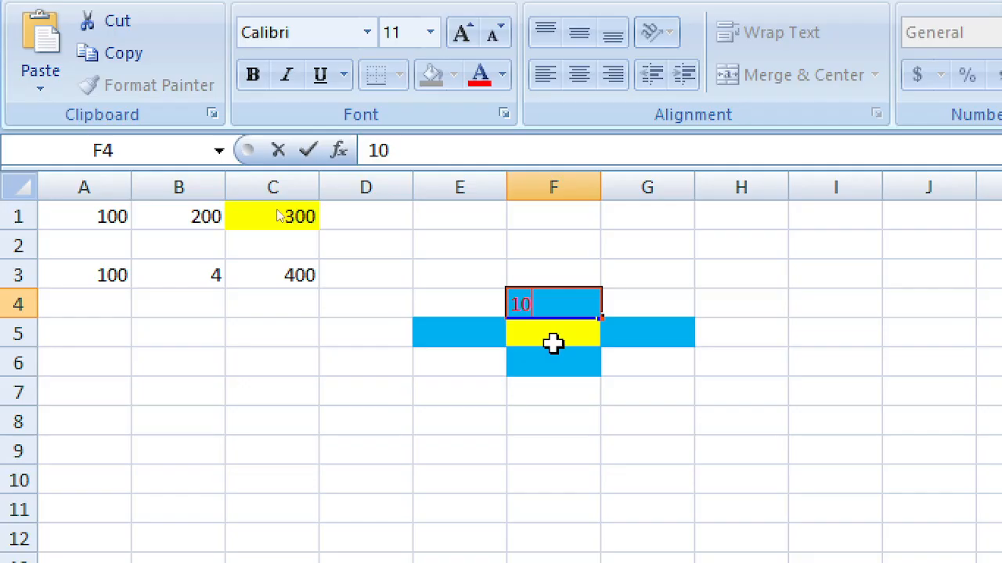
text(0)
key(Tab)
key(Down)
text(10)
key(Left)
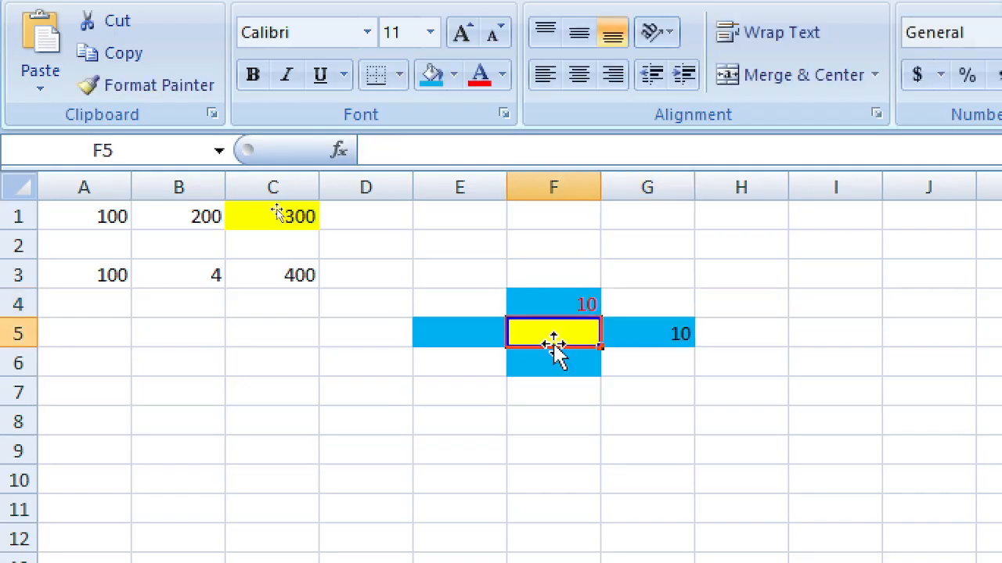
key(Left)
text(10)
key(Right)
key(Down)
text(10)
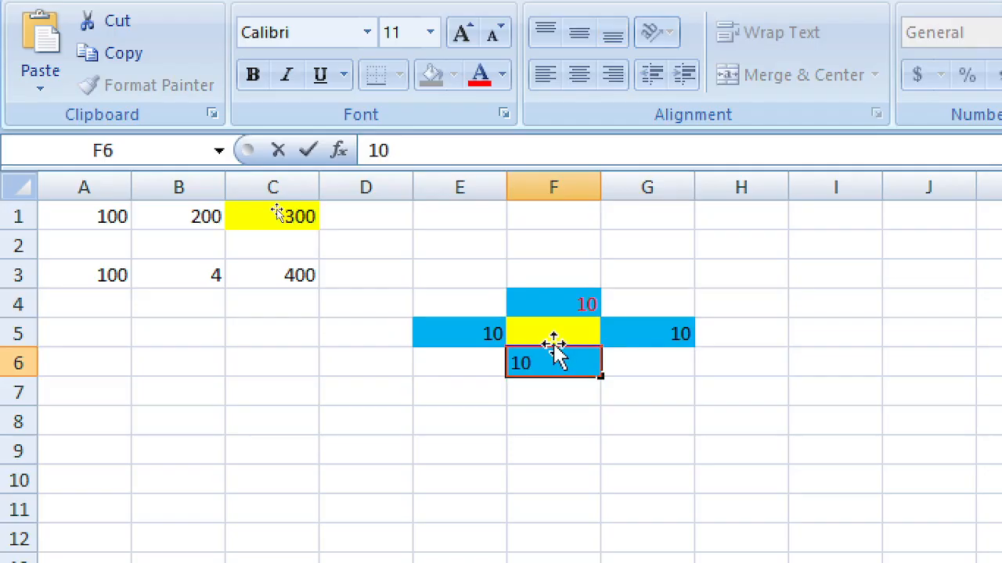
click(681, 392)
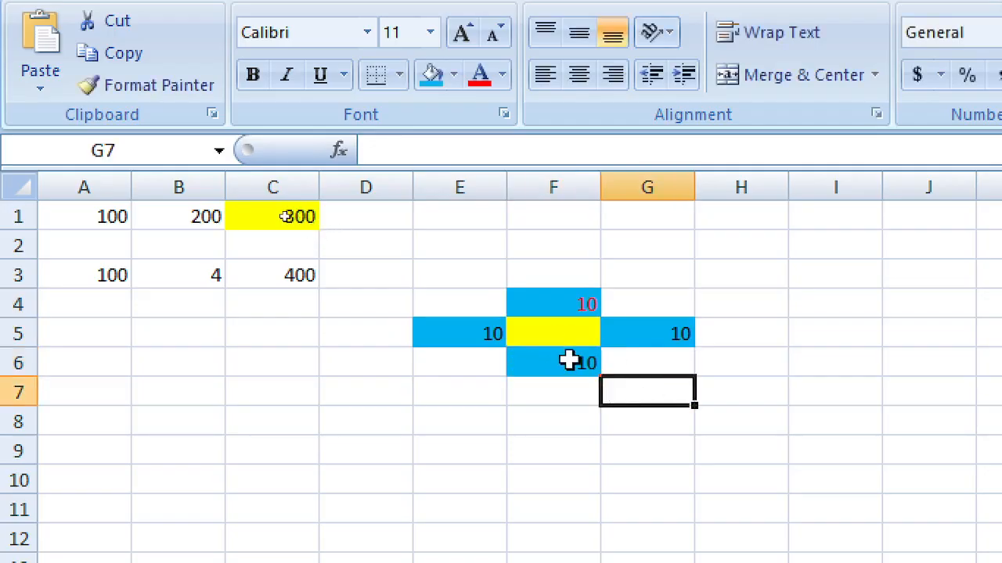
Step: Enter a formula in F5 adding F4, G5, F6 and E5, showing 40
click(552, 329)
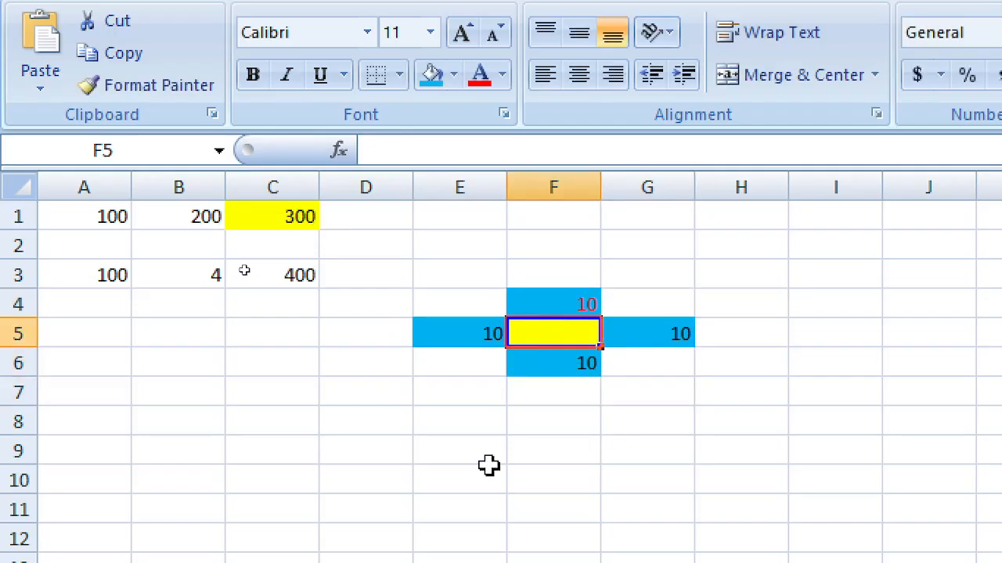
text(=)
key(Up)
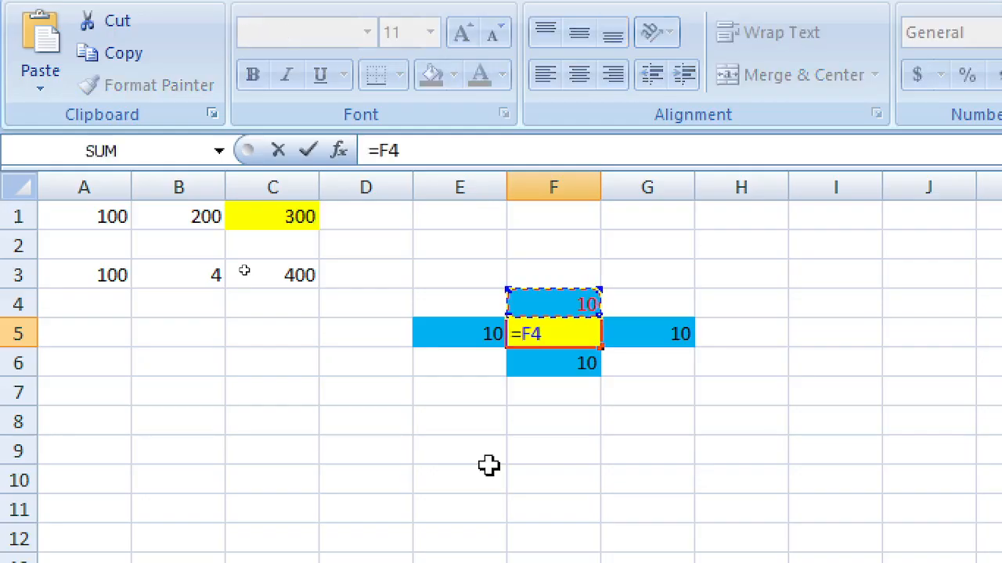
text(+)
key(Right)
text(+)
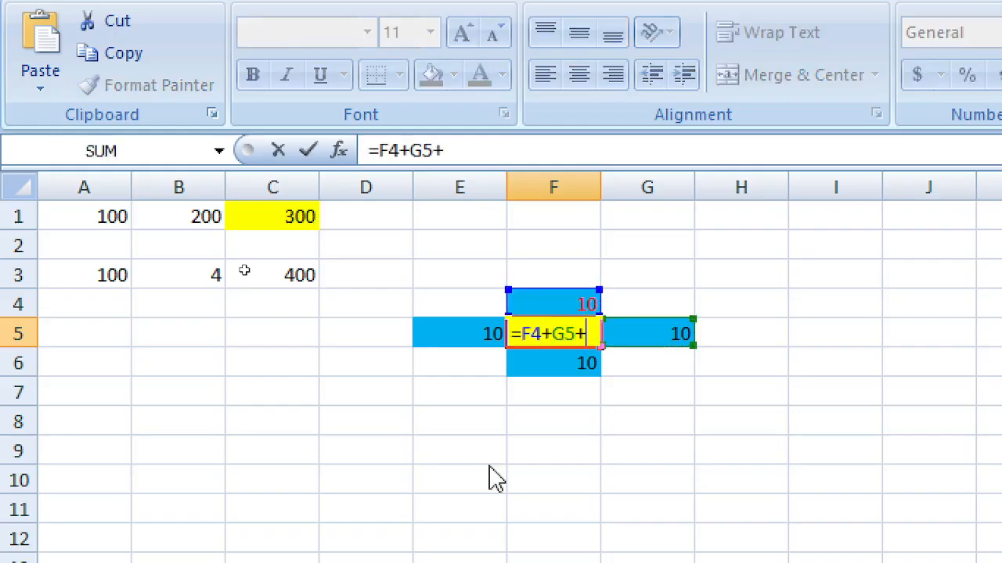
key(Down)
key(Left)
key(Right)
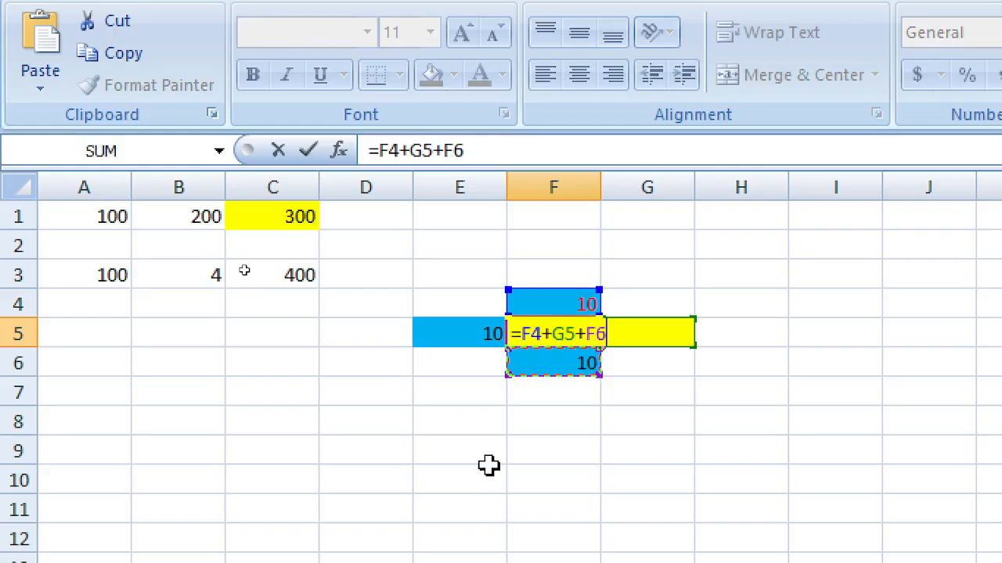
text(+)
key(Up)
key(Left)
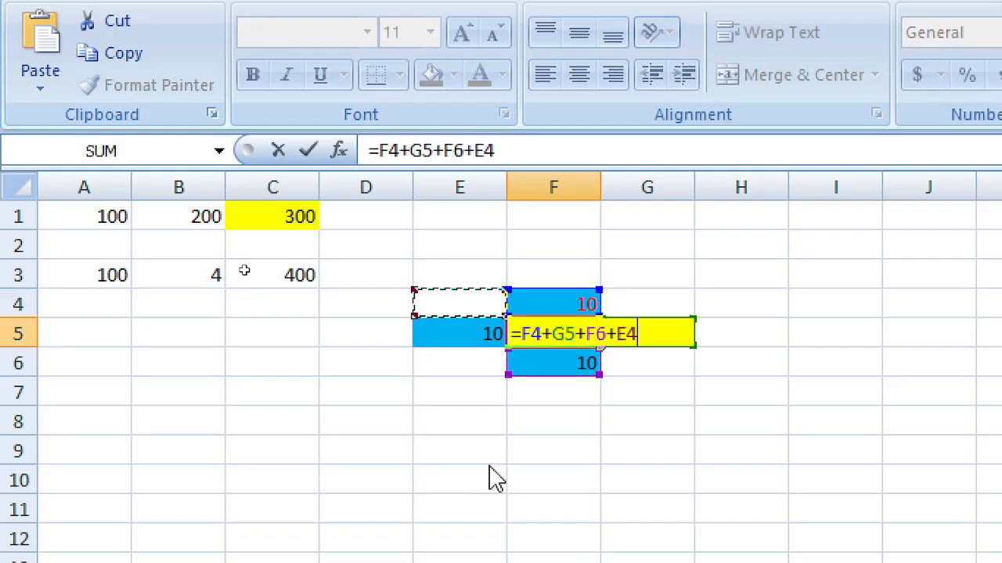
key(Down)
key(Return)
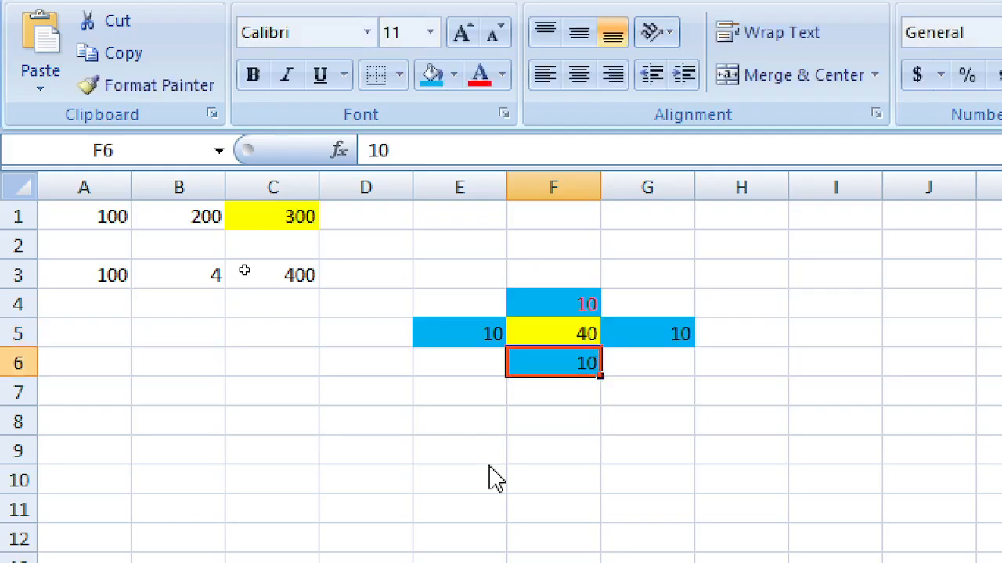
key(Up)
key(Up)
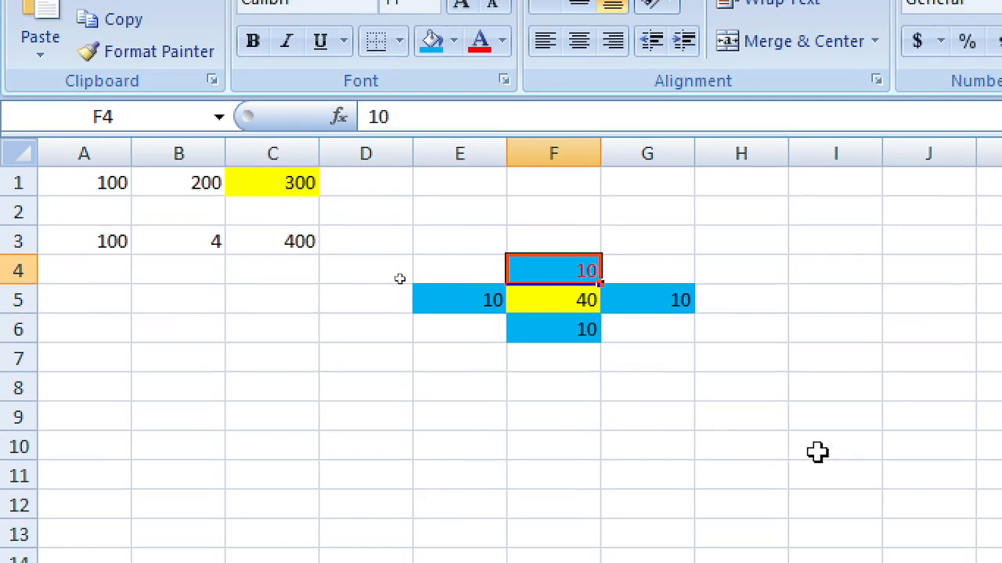
Step: Copy the F5 sum formula into B6, where it becomes =B5+C6+B7+A6 and shows 0
click(571, 306)
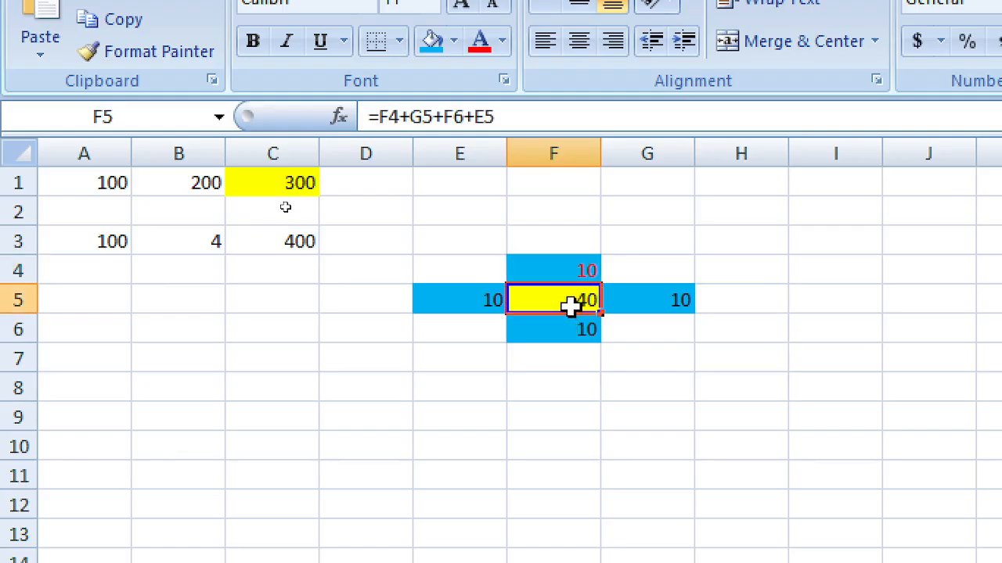
right_click(557, 300)
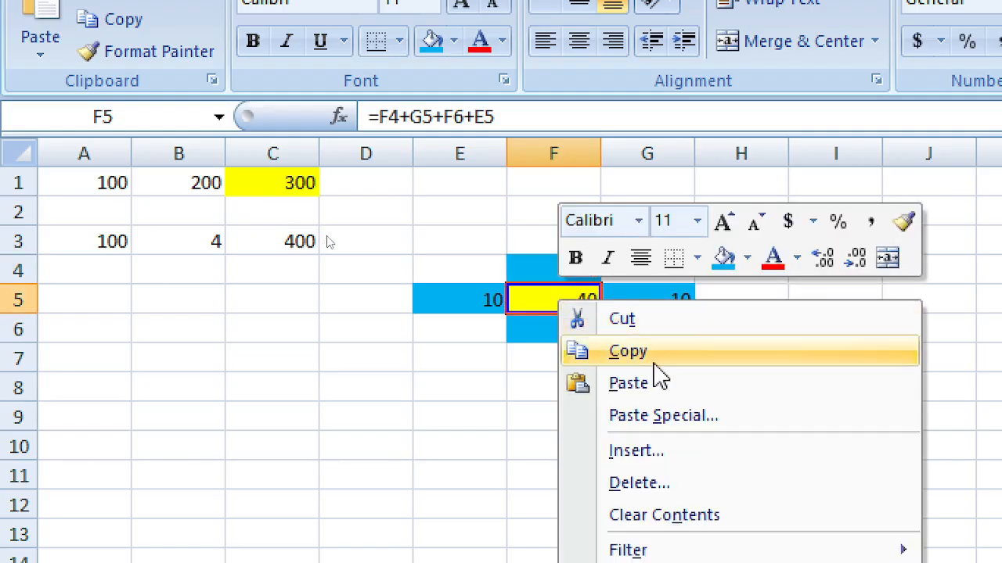
click(653, 364)
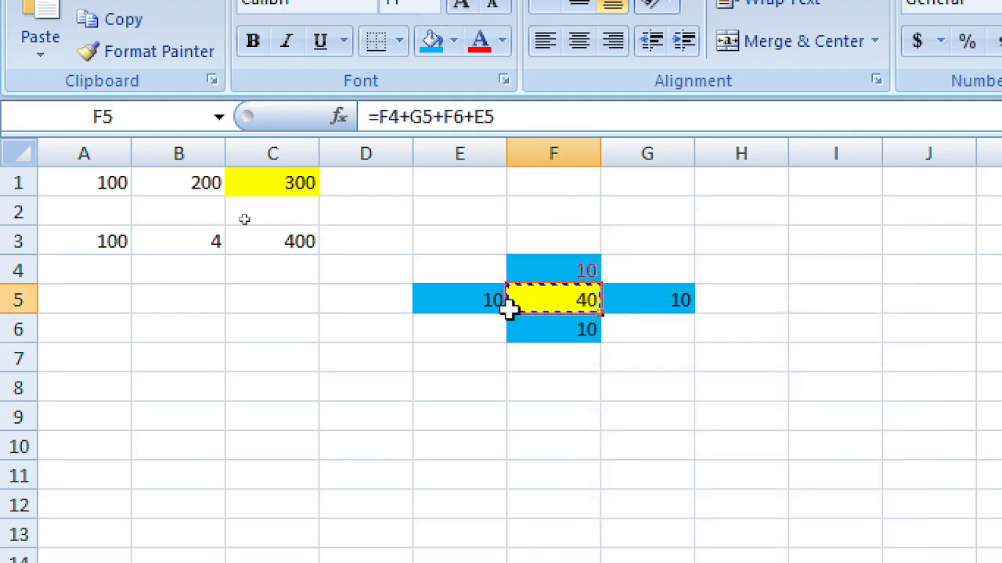
click(185, 327)
right_click(188, 335)
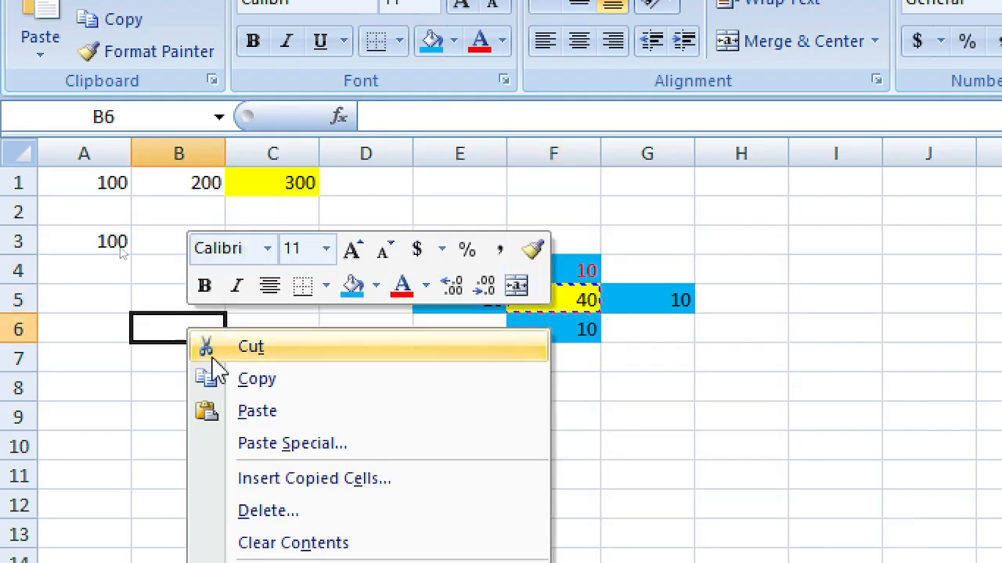
click(258, 410)
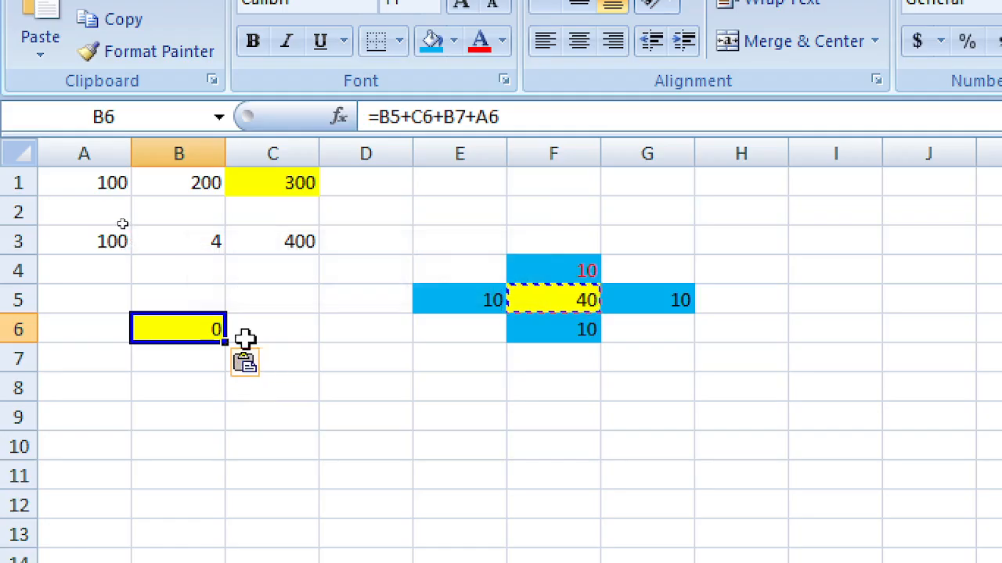
Step: Check the referenced cells around B6, then select the whole E4:G6 cross pattern
click(287, 301)
drag(593, 263, 573, 333)
drag(478, 305, 643, 308)
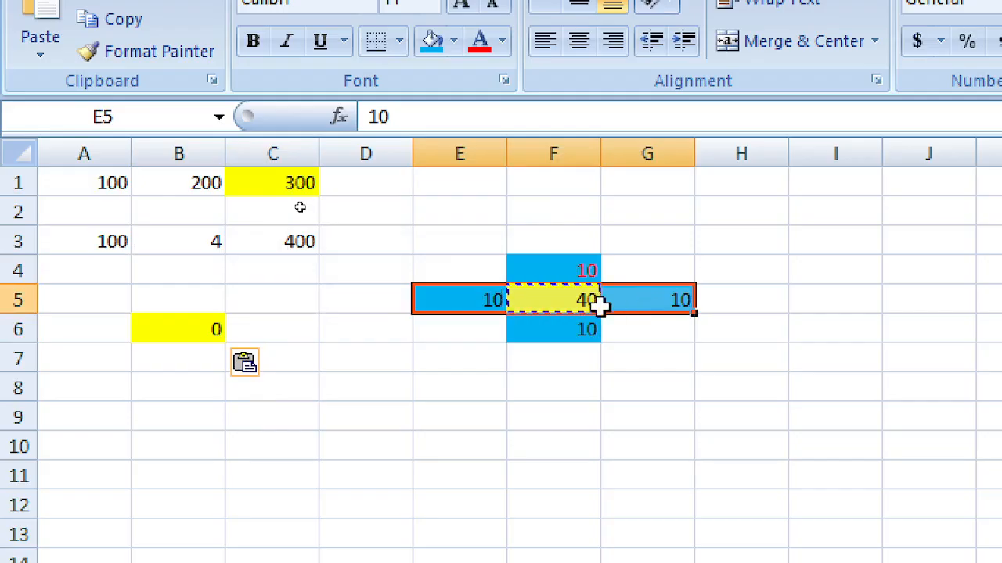
click(183, 304)
click(279, 338)
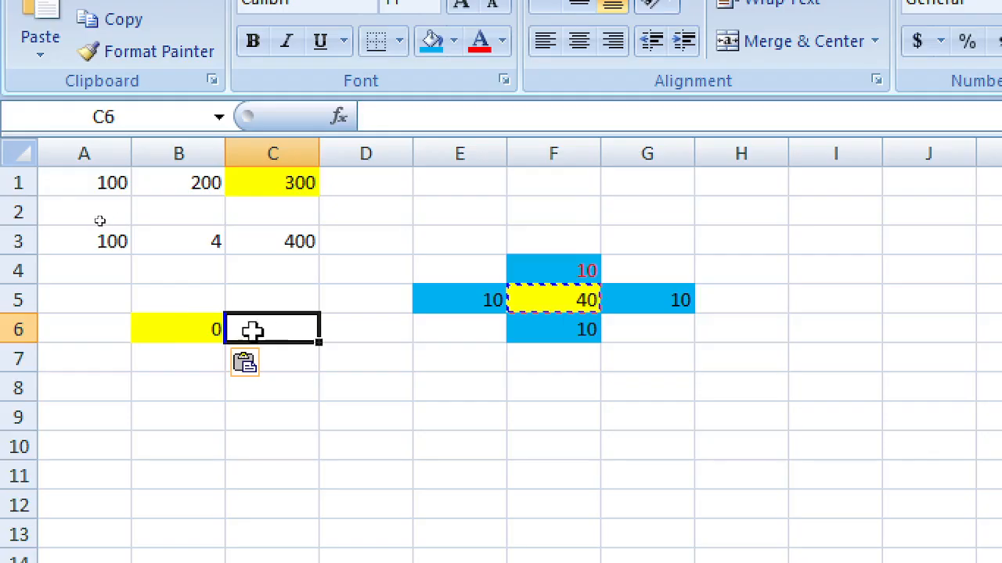
click(107, 326)
click(162, 297)
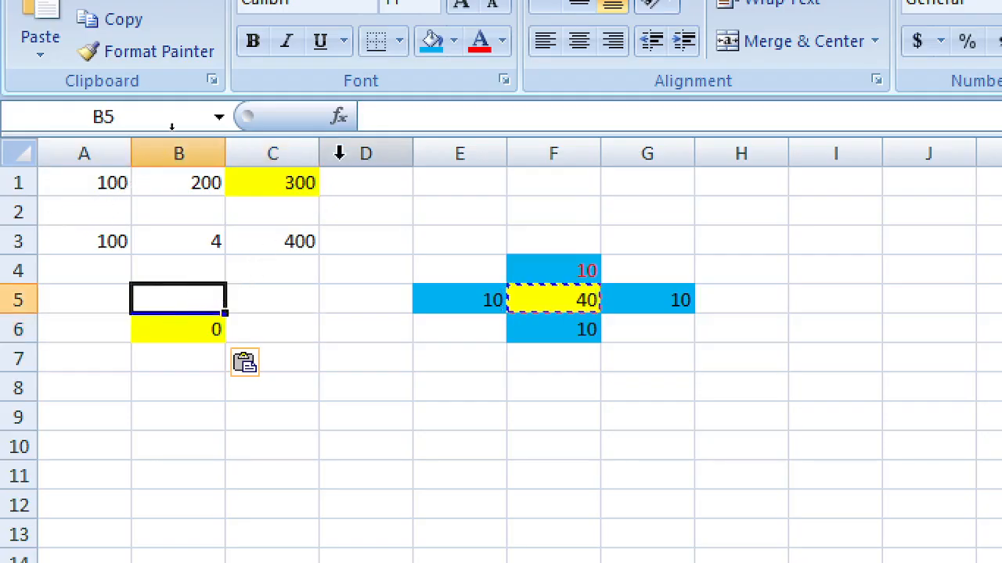
drag(454, 271, 670, 330)
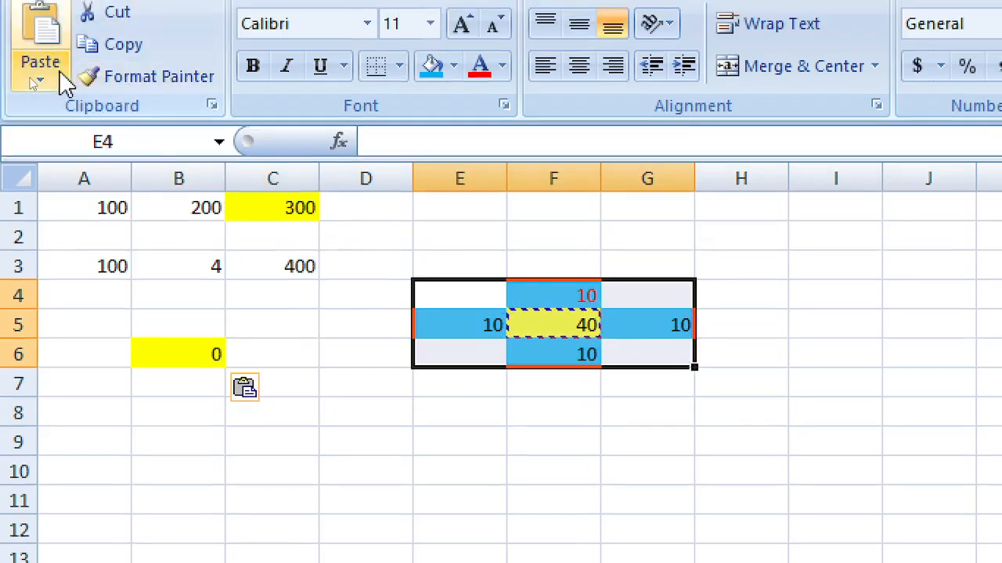
Step: Try Format Painter with the cross formatting on B6:D8 and A5, undoing the misplaced paint
click(114, 55)
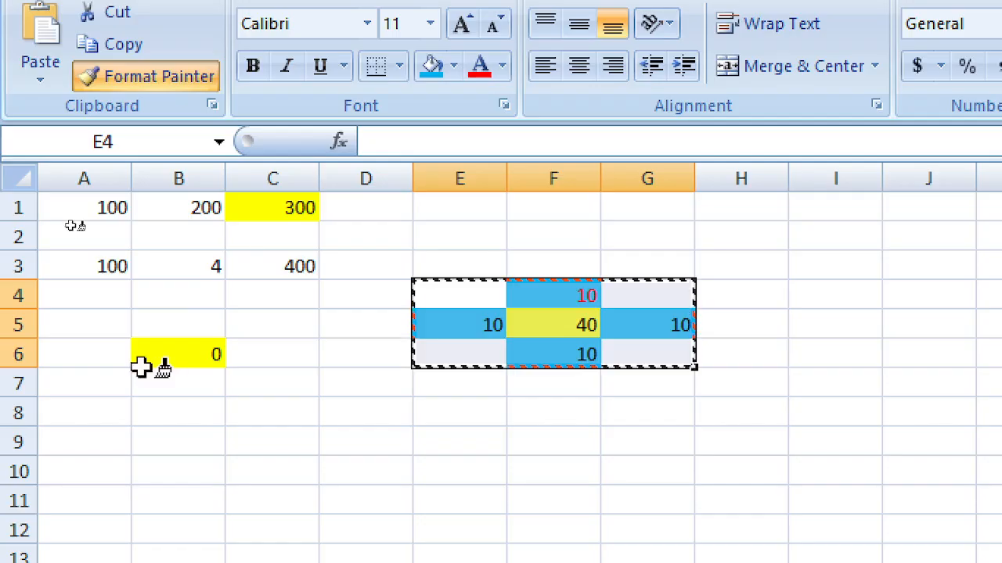
click(175, 361)
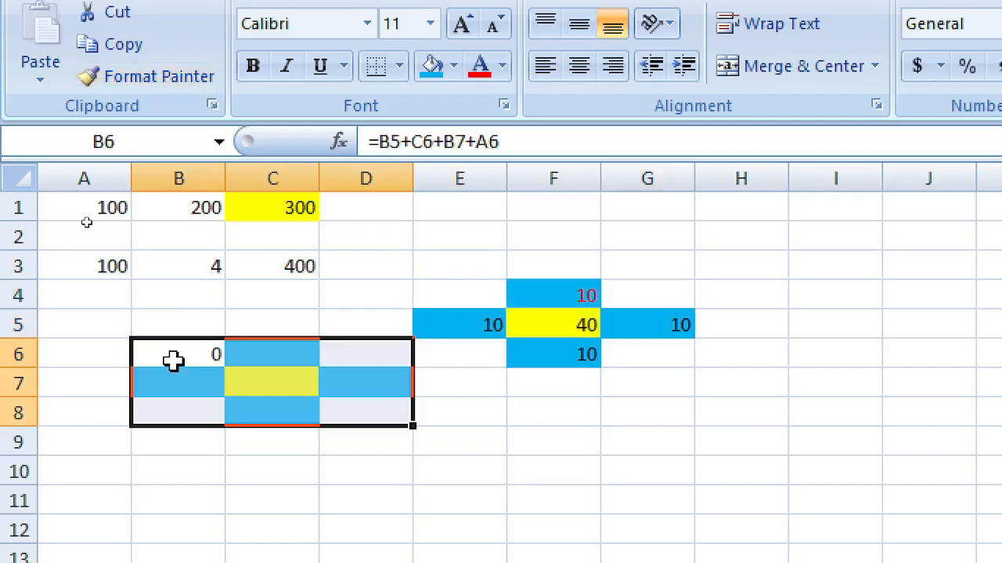
key(ctrl+z)
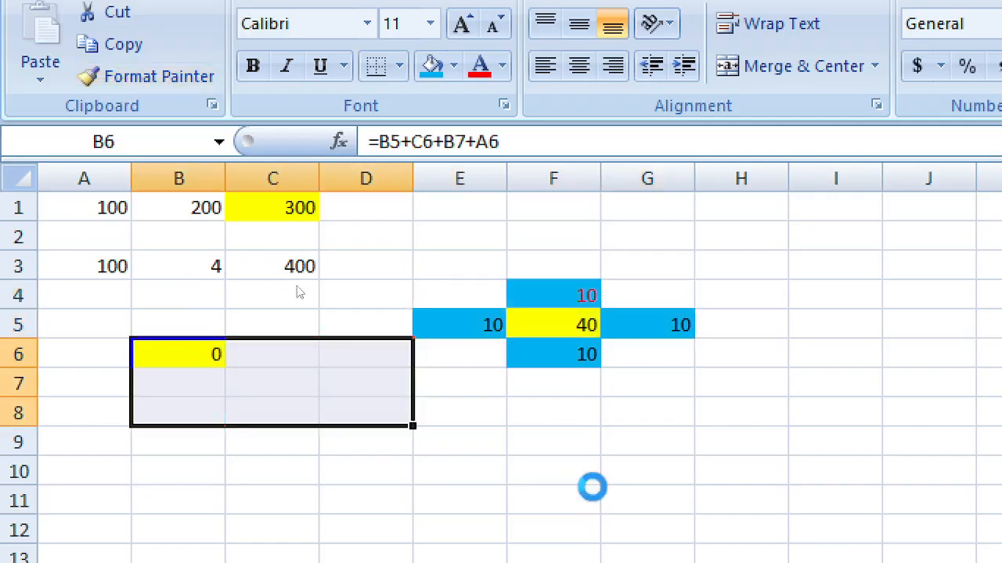
click(102, 328)
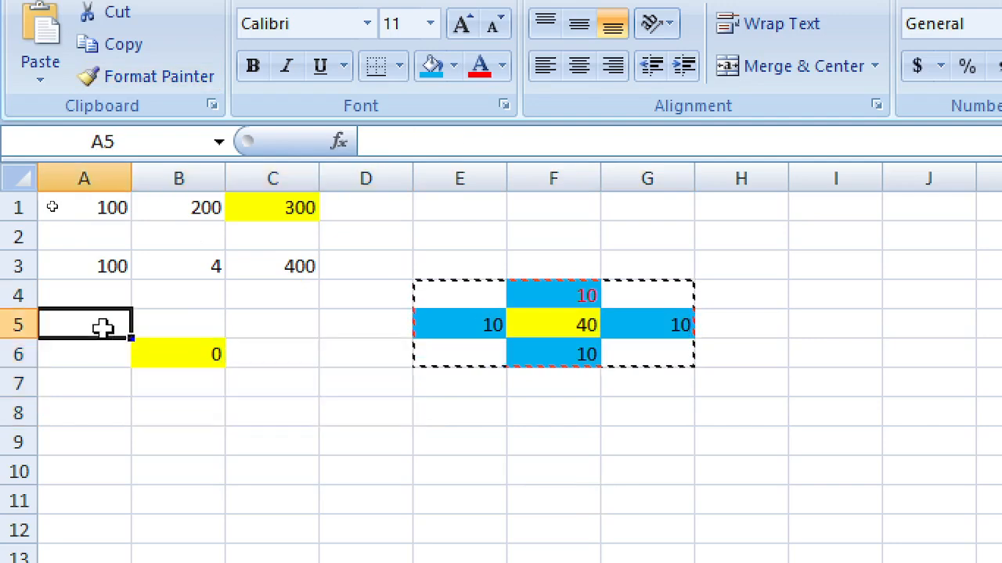
click(139, 78)
click(101, 321)
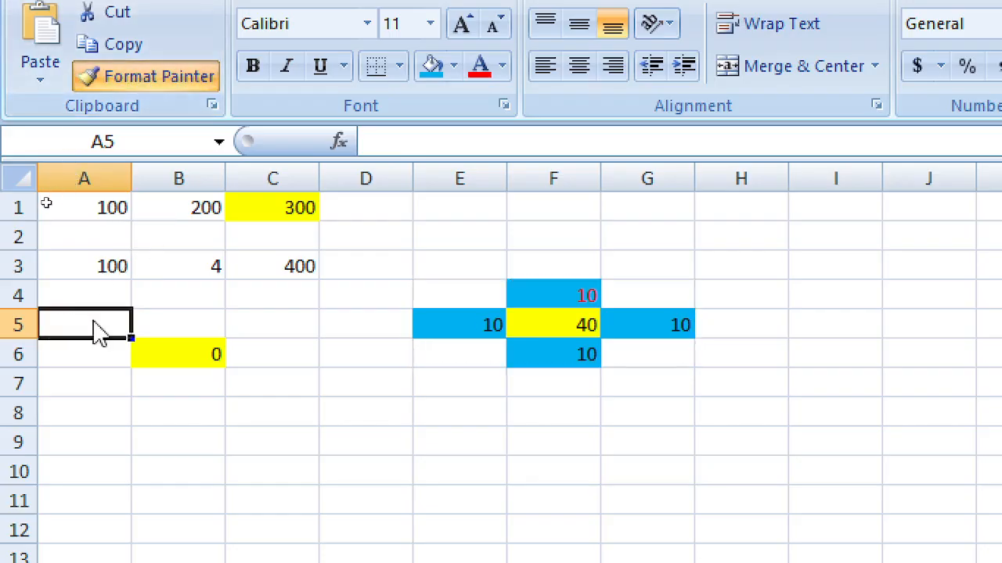
Step: Paint the E4:G6 blue-cross formatting onto A5:C7, surrounding a yellow B6
click(532, 327)
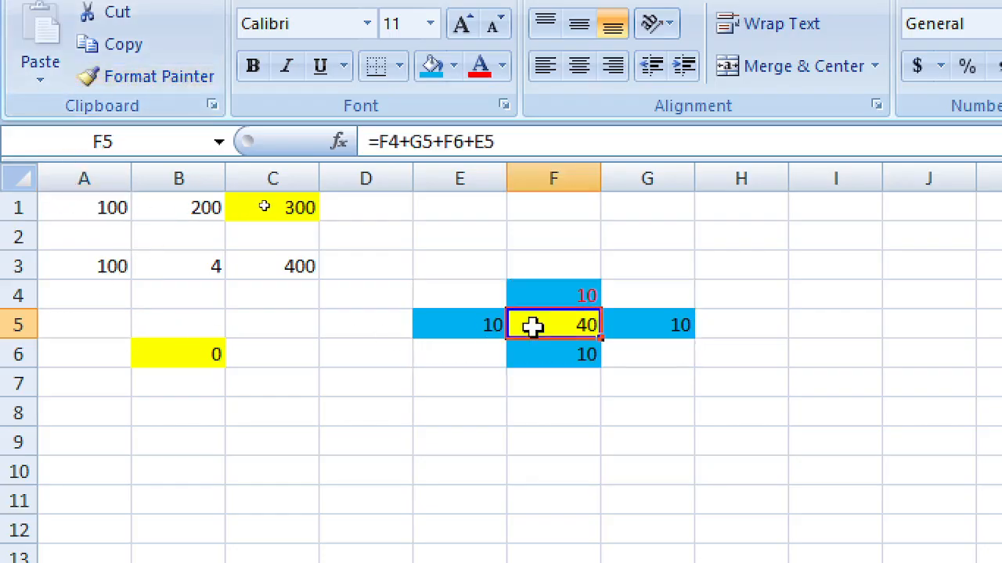
click(478, 327)
drag(510, 338, 613, 357)
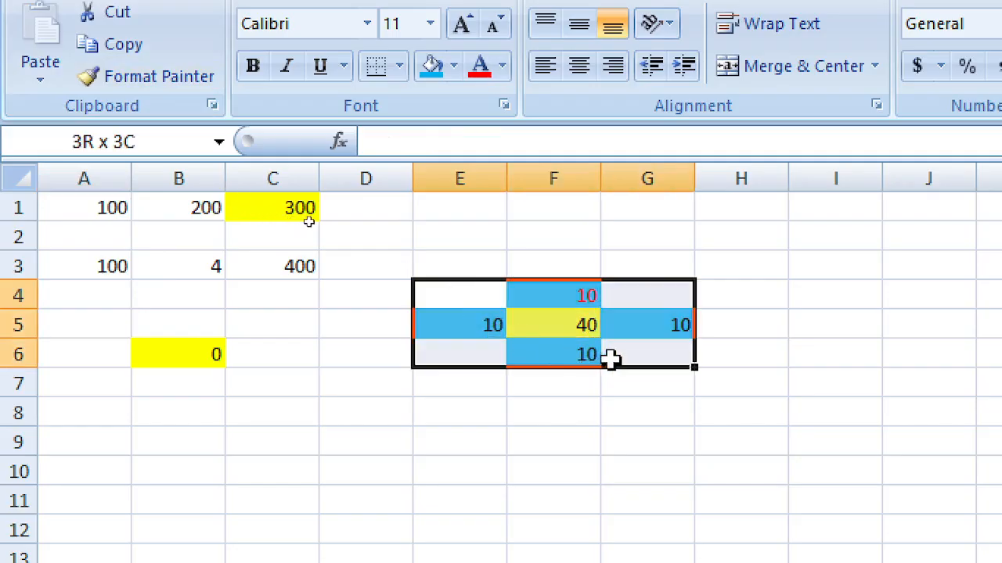
click(143, 85)
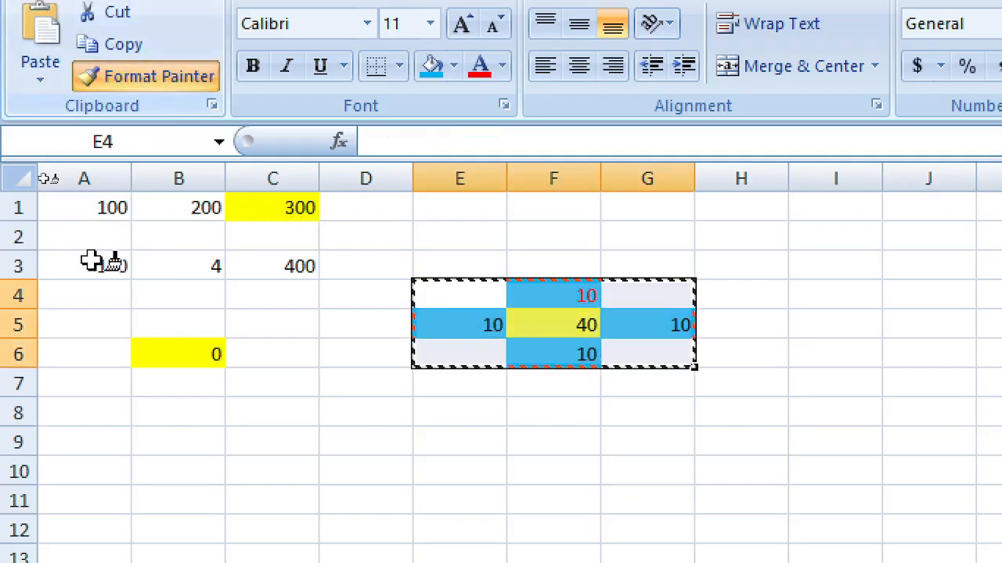
click(101, 327)
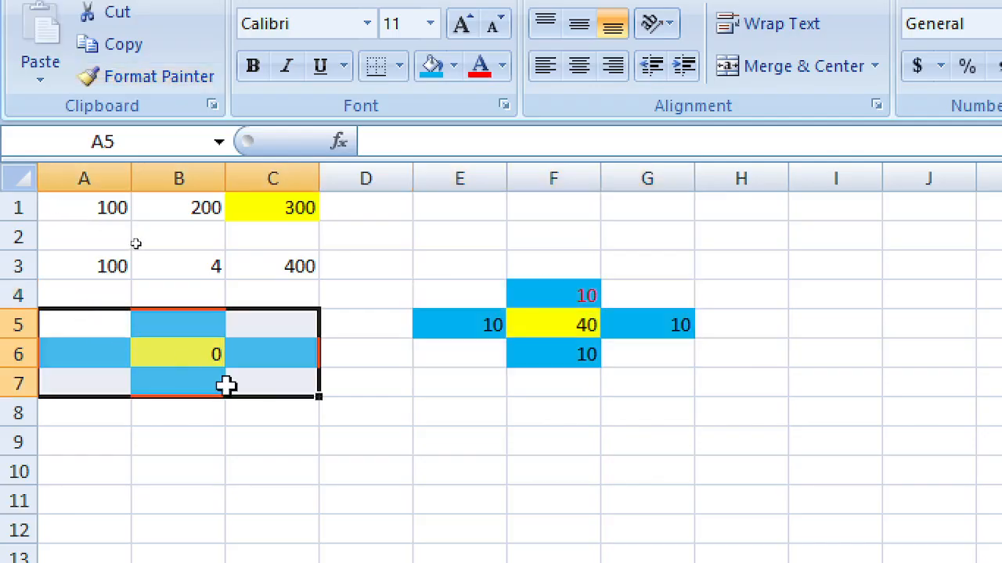
Step: Select cell B5, ready to enter a value
click(433, 404)
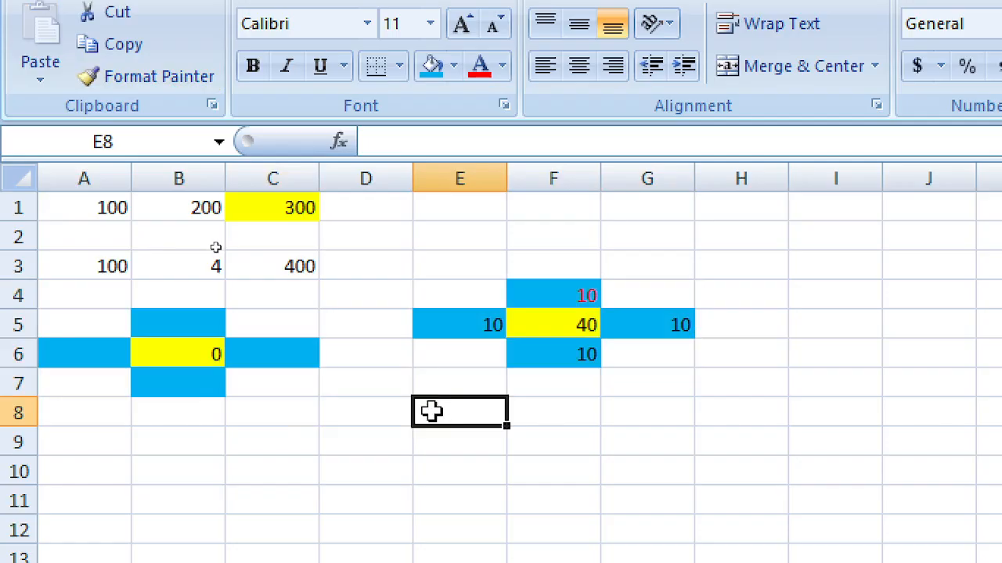
click(352, 385)
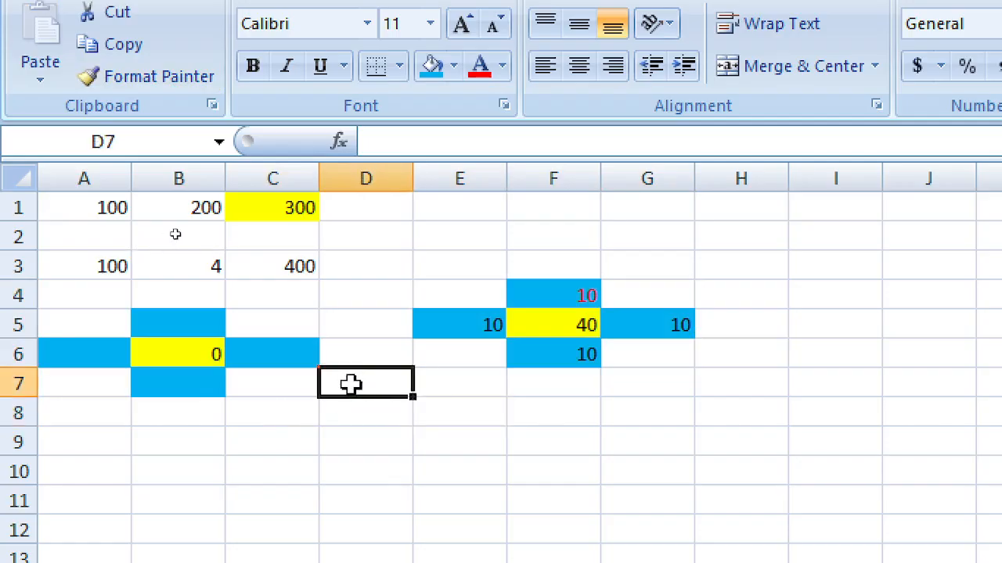
click(607, 436)
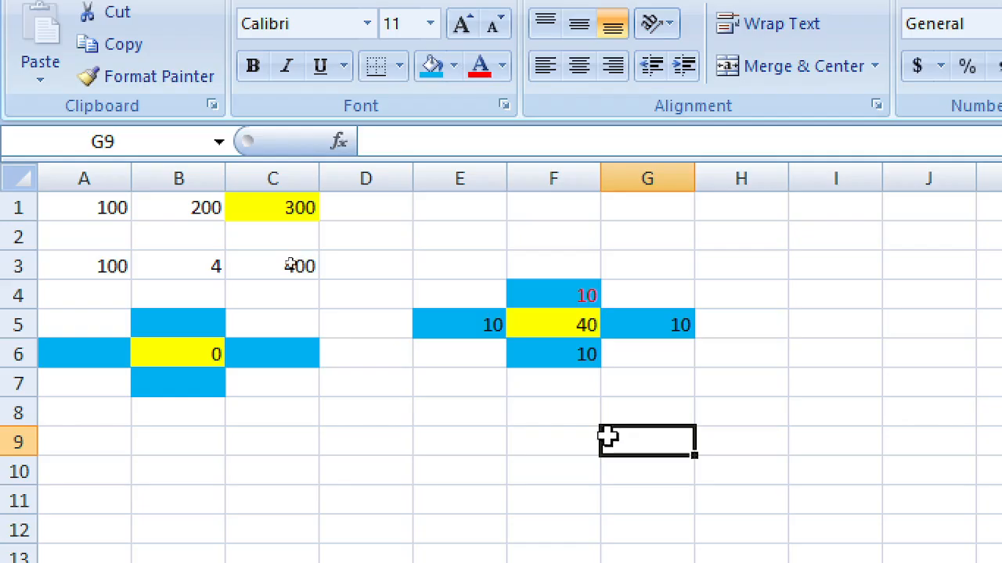
click(174, 329)
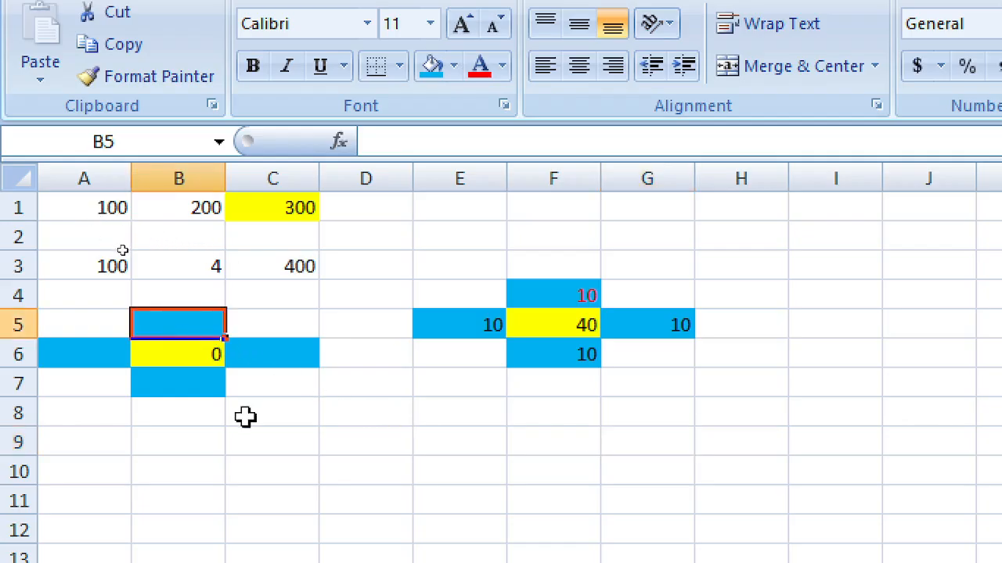
Step: Enter 100 in B5, B7, C6 and A6 so B6's sum shows 400
text(100)
key(Return)
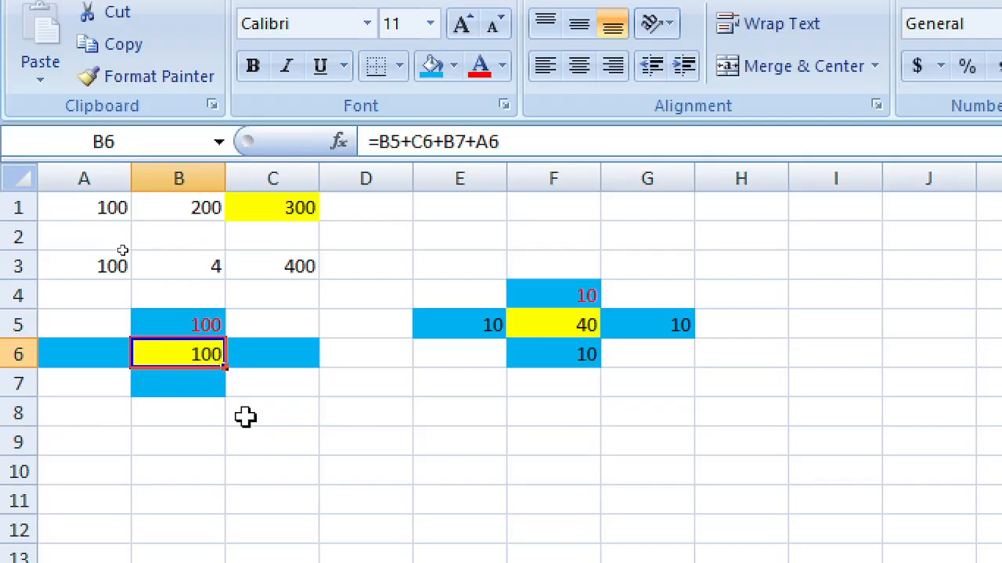
key(Return)
text(100)
key(Tab)
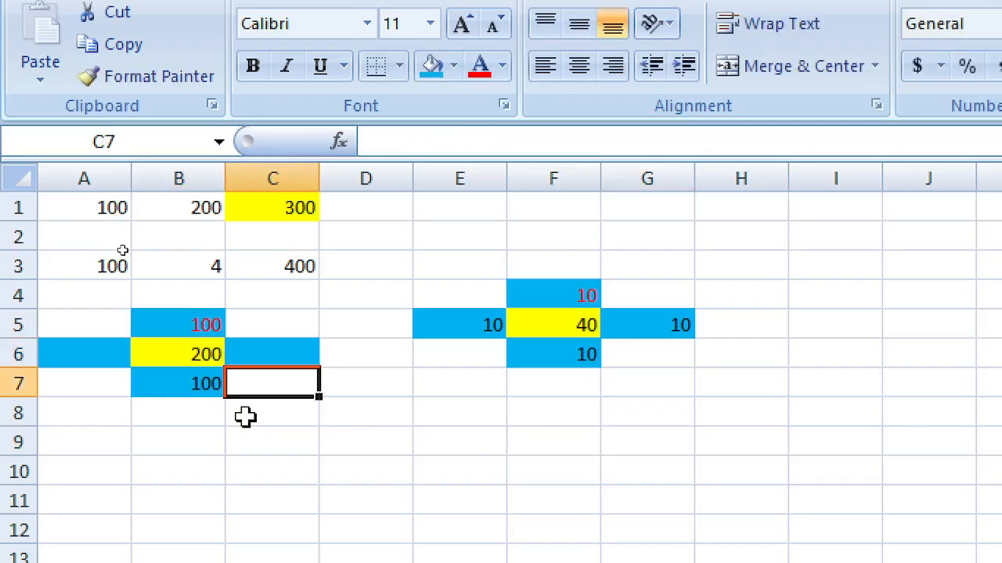
key(Up)
text(10)
key(Left)
key(Left)
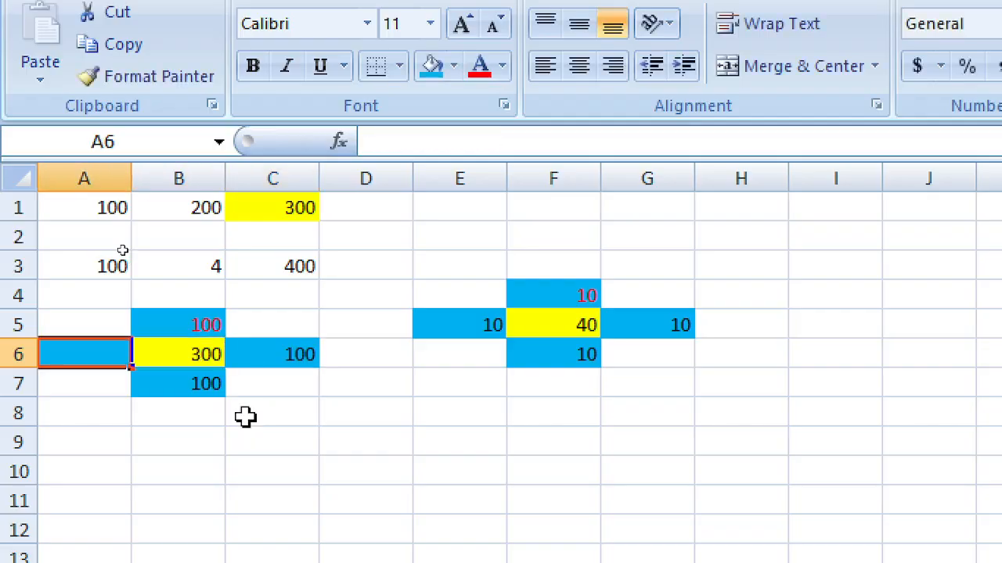
text(100)
key(Tab)
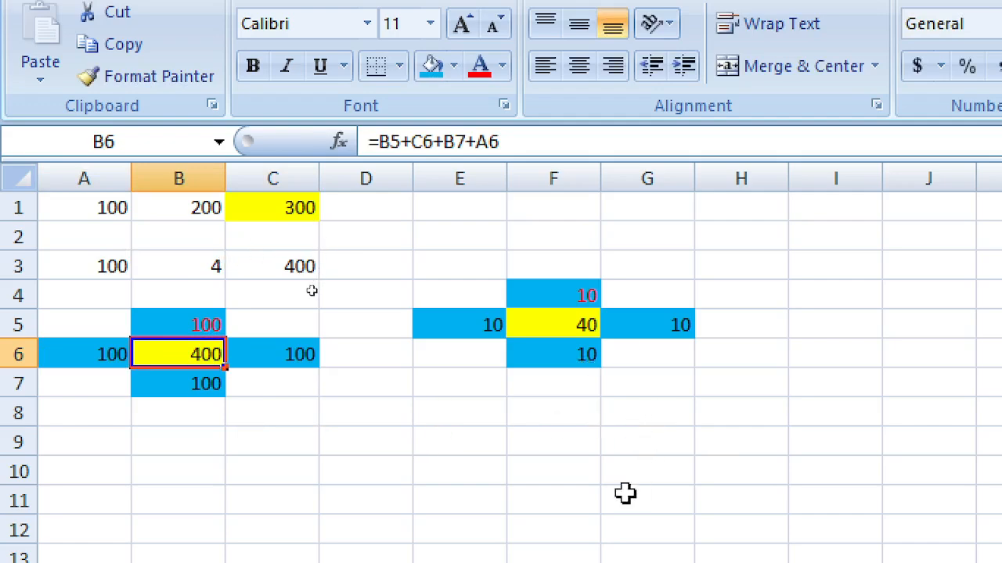
Step: Select cell C8 below the crosses for the next entry
scroll(626, 493, down, 1)
scroll(585, 425, up, 1)
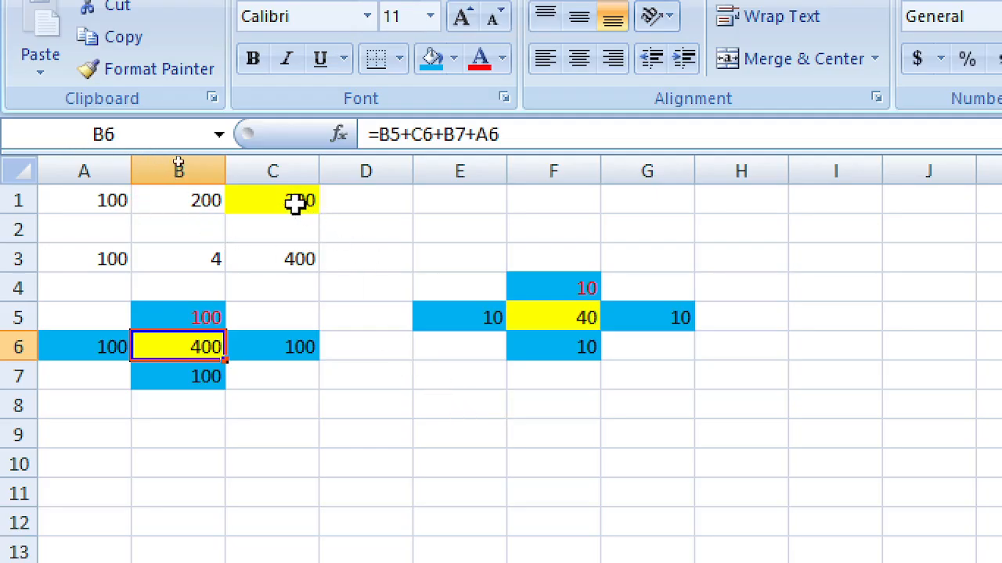
scroll(689, 492, down, 2)
scroll(690, 490, up, 1)
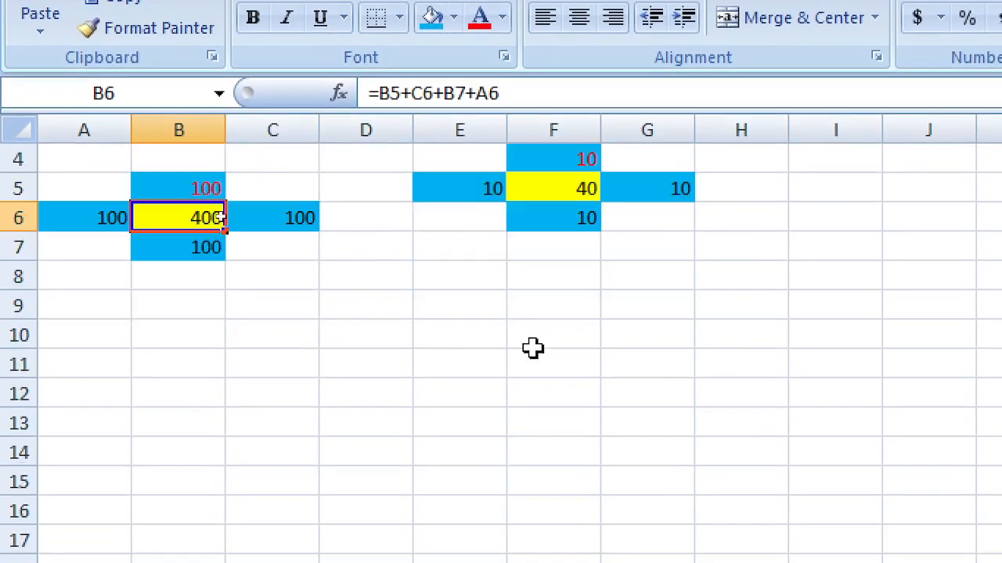
click(371, 277)
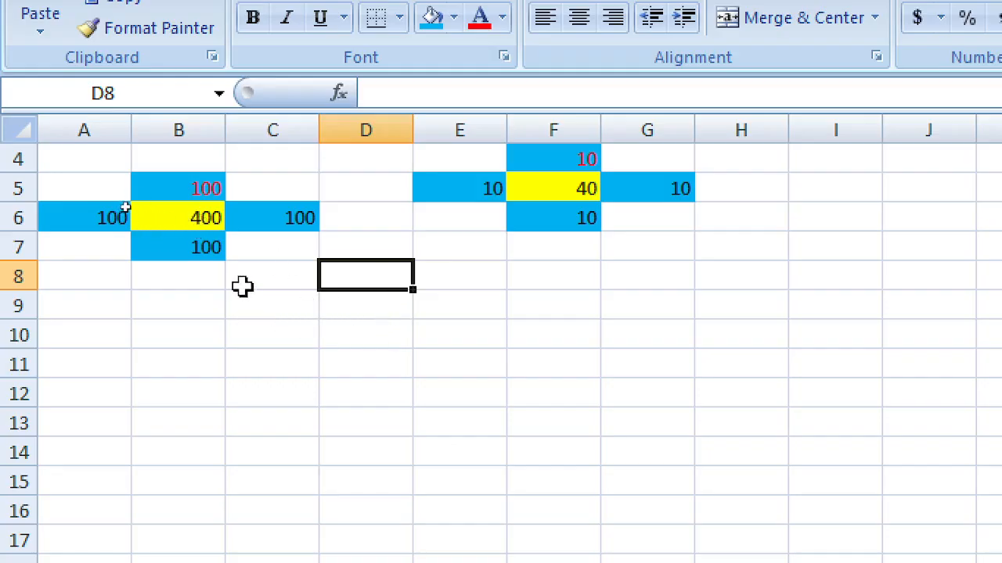
click(266, 274)
Step: Enter 1 in both C8 and D8
text(1)
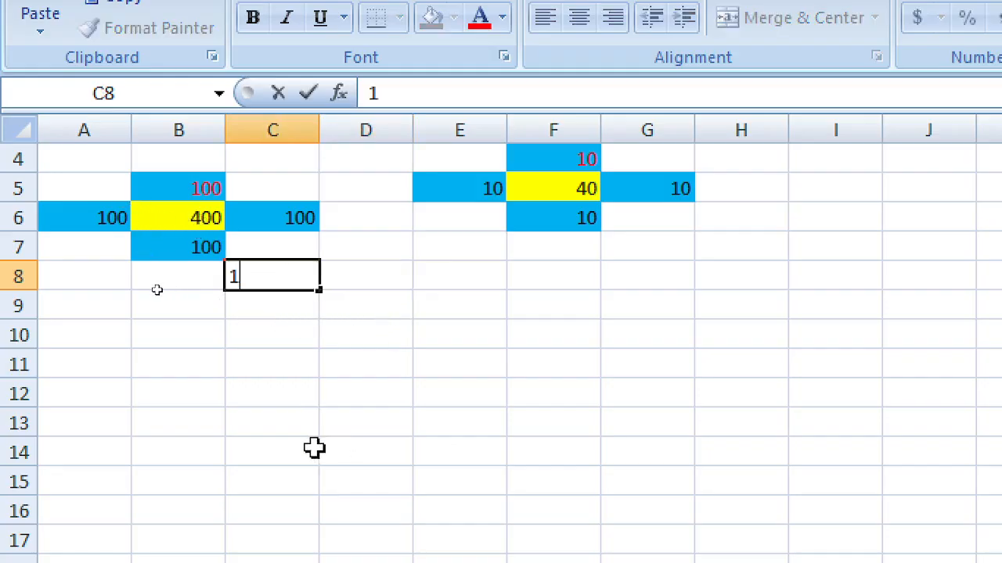
key(Tab)
text(+)
key(Left)
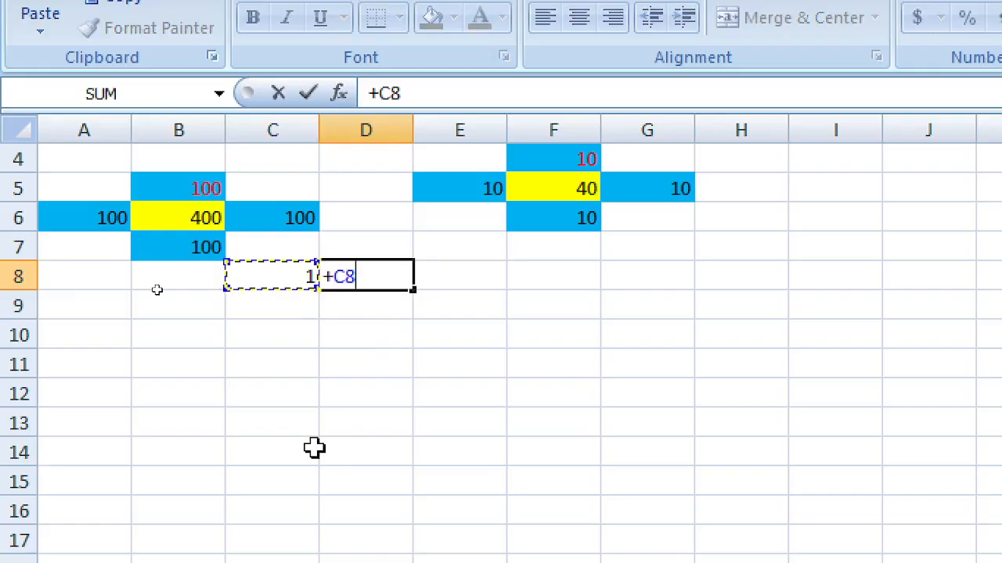
key(BackSpace)
key(BackSpace)
key(Escape)
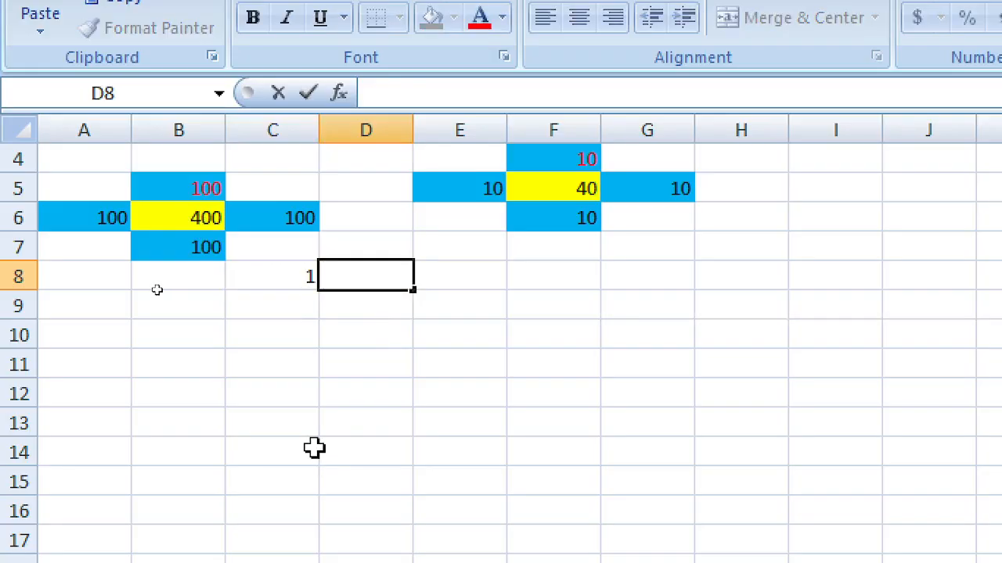
key(Return)
key(Up)
key(Right)
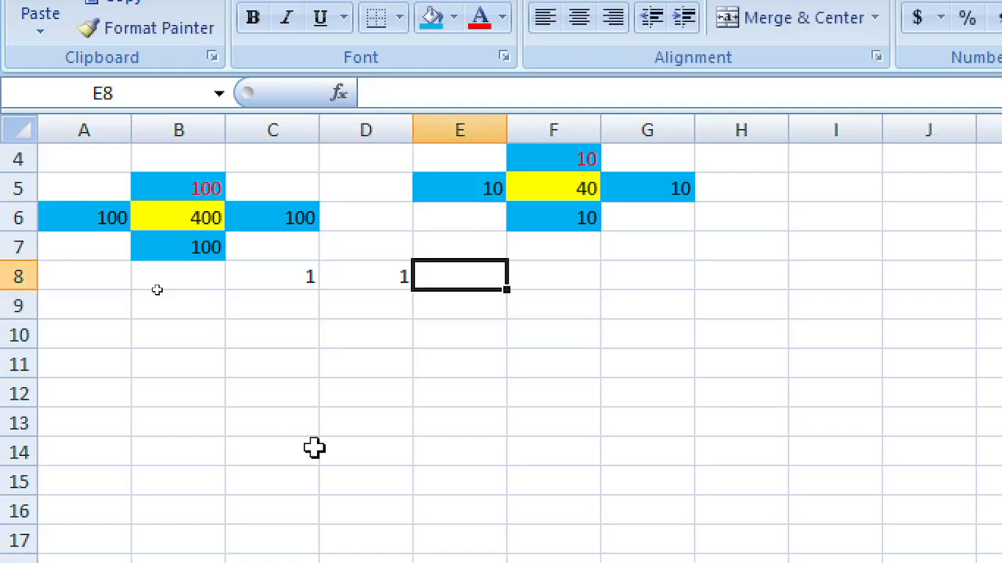
Step: Enter the formula =C8+D8 in E8, showing 2
text(=)
key(Left)
key(Left)
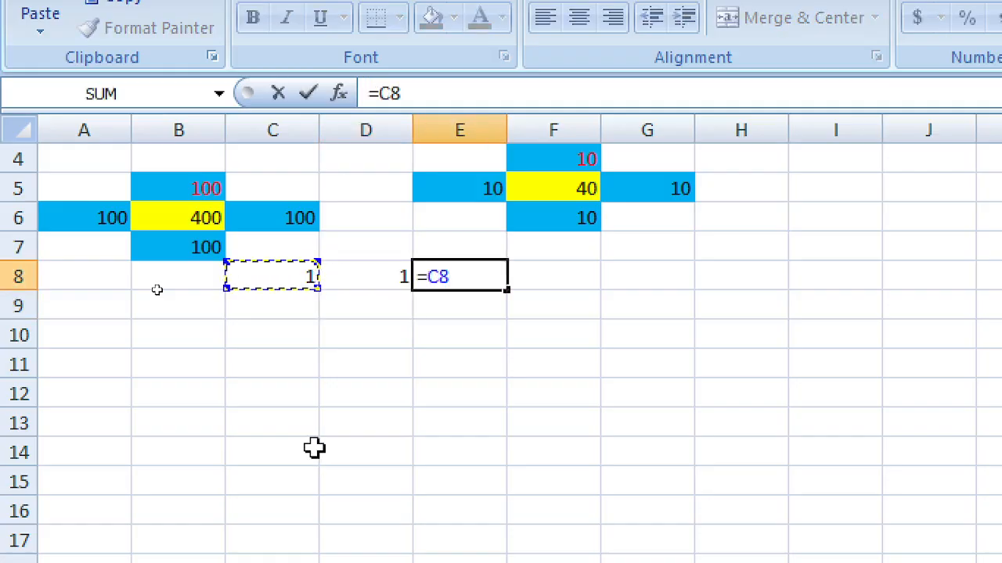
text(+)
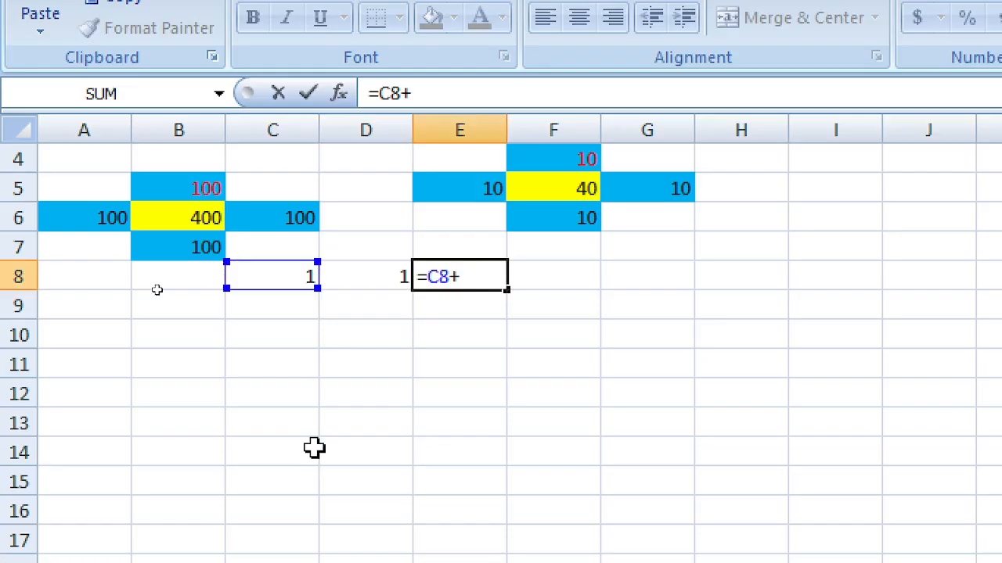
key(Left)
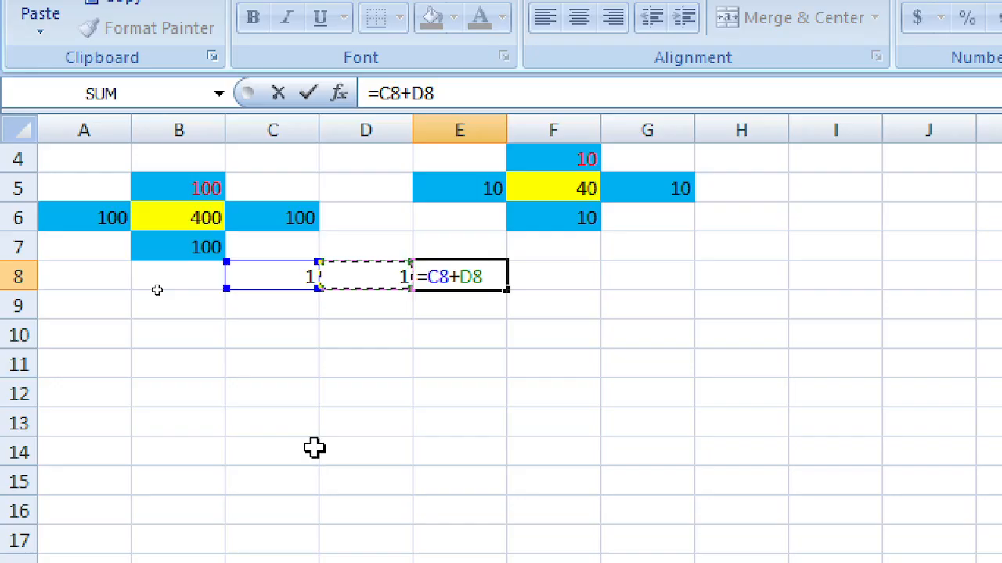
key(Return)
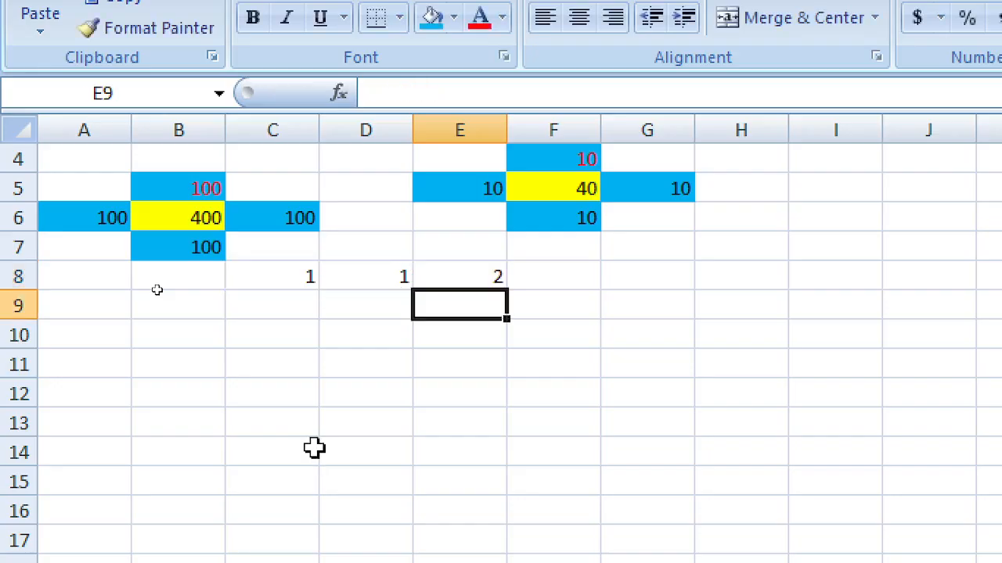
Step: Fill the C8:D8 ones and the E8 sum down to row 14
drag(301, 277, 400, 480)
click(495, 300)
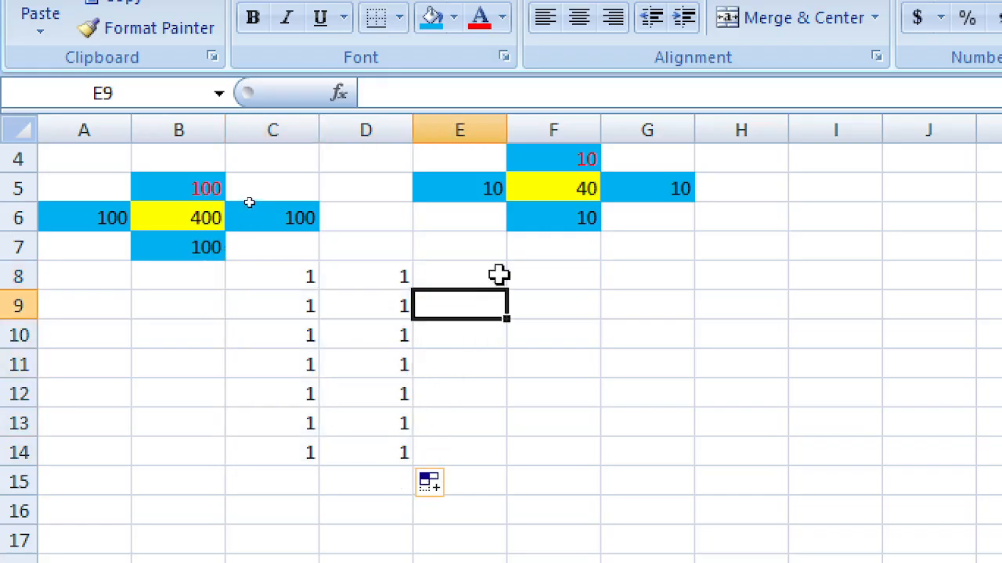
click(496, 275)
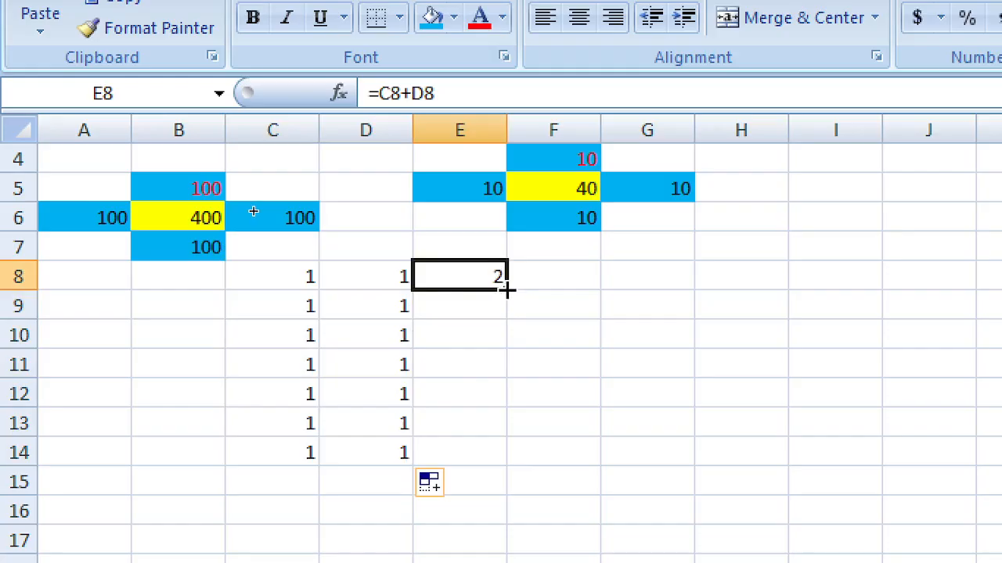
drag(507, 290, 487, 457)
click(431, 277)
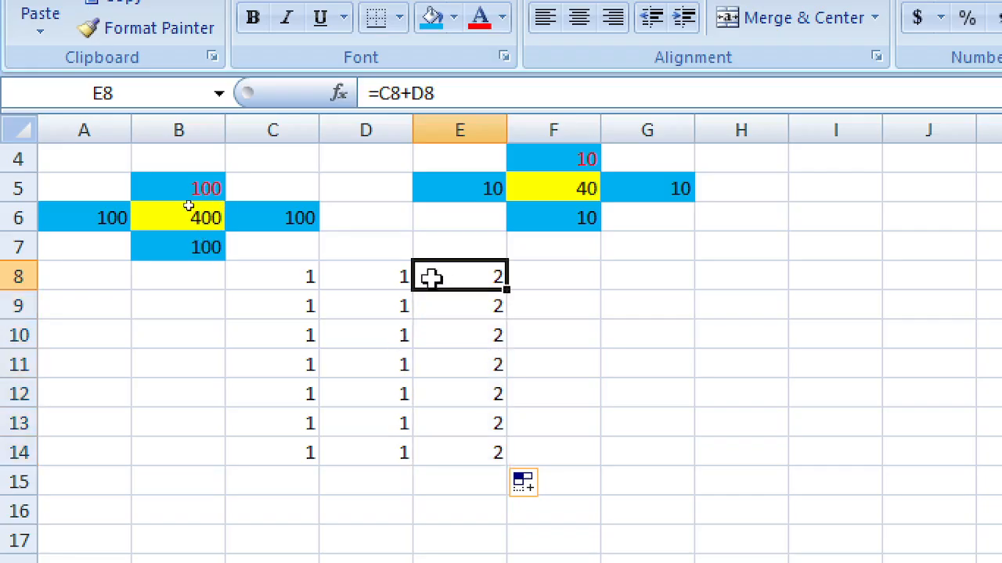
drag(306, 277, 425, 277)
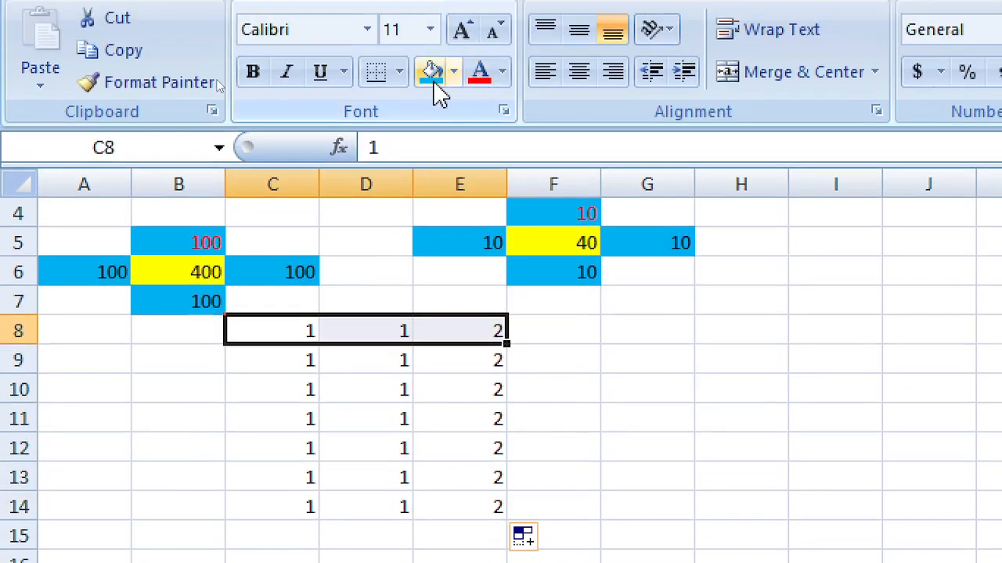
click(432, 50)
click(548, 384)
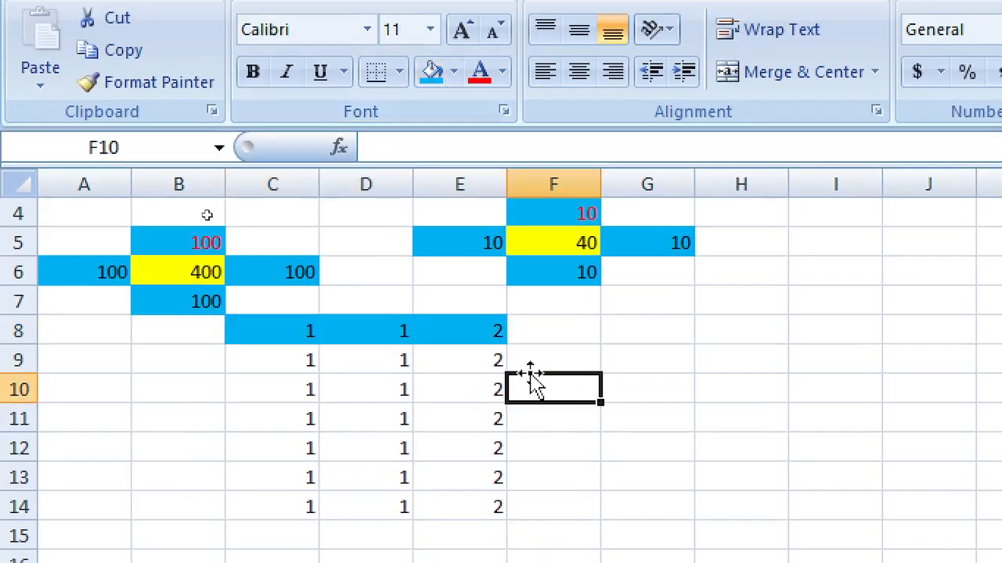
drag(291, 336, 466, 332)
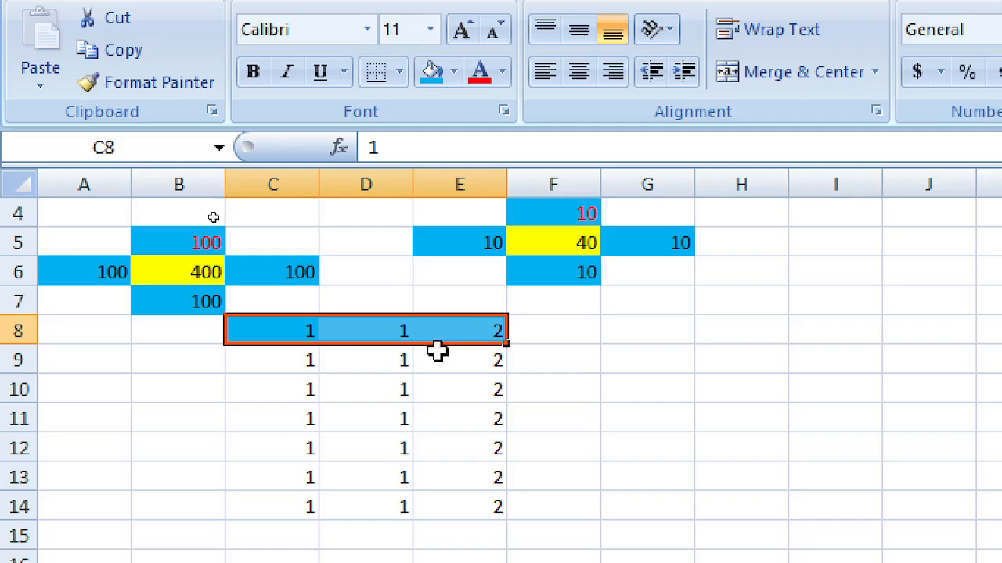
click(474, 328)
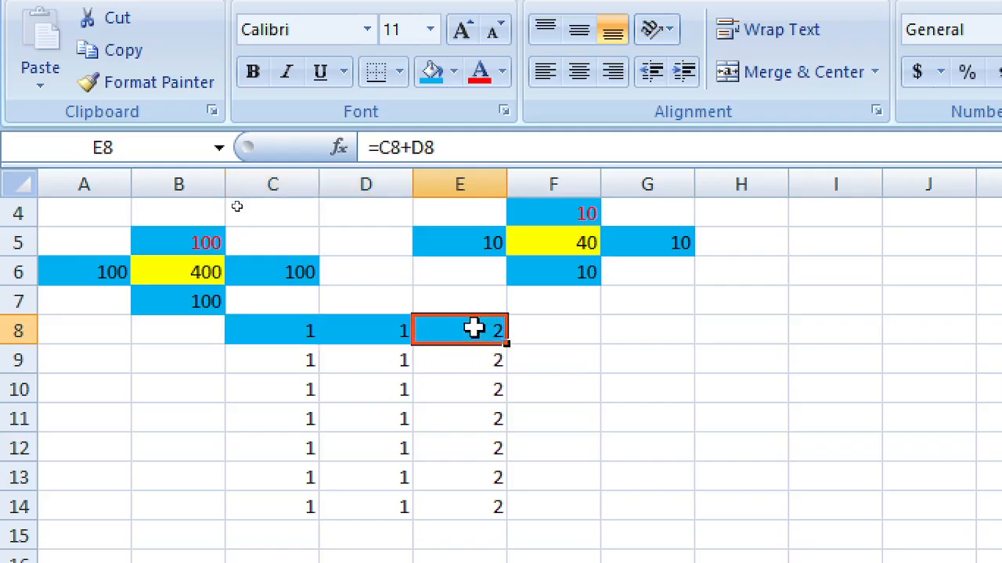
drag(475, 356, 481, 497)
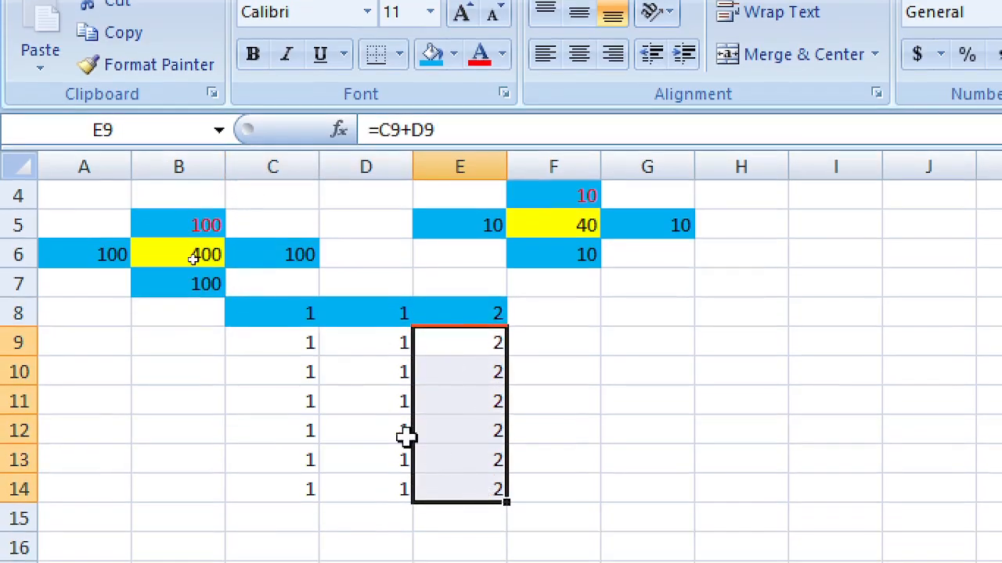
click(313, 348)
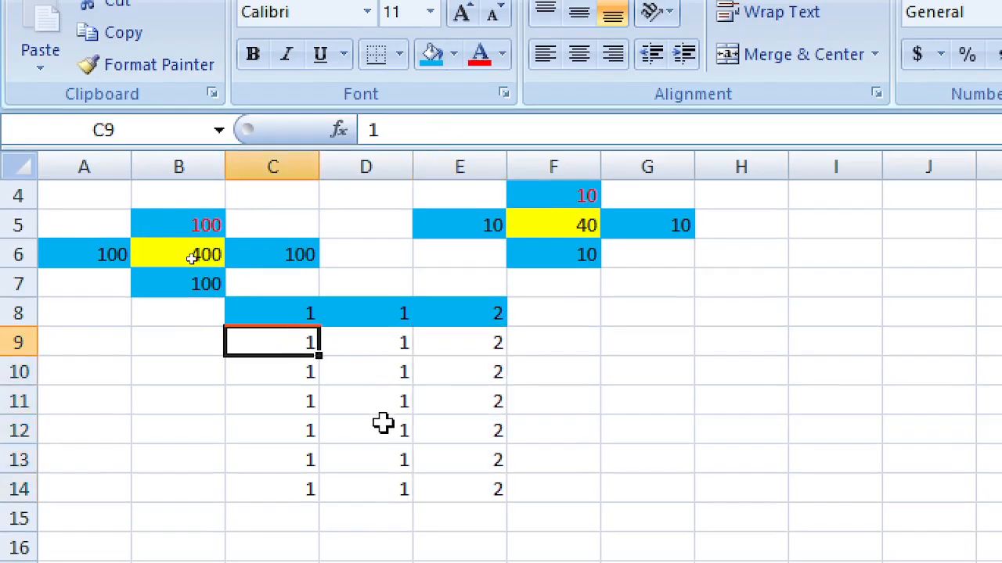
text(10)
click(376, 336)
text(10)
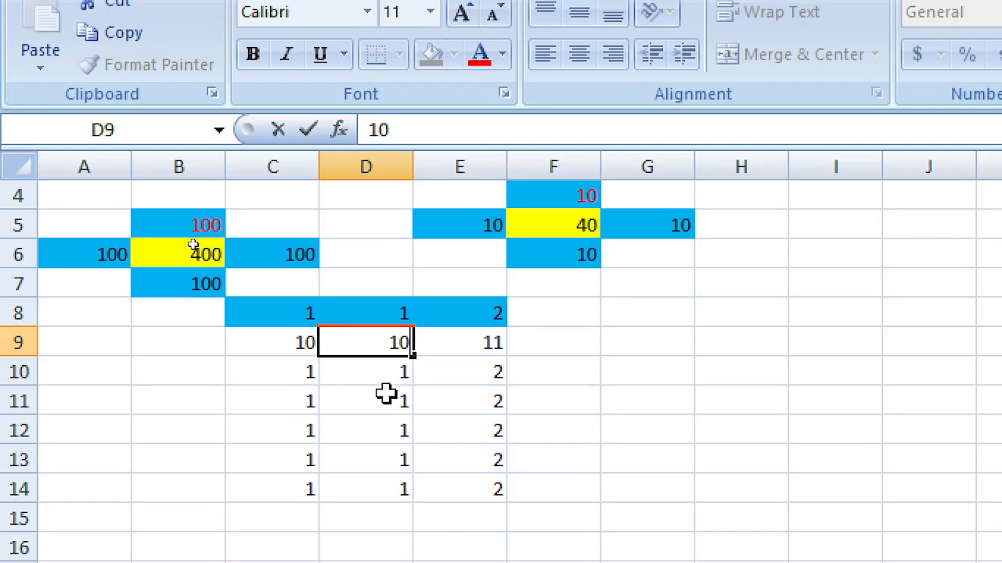
click(386, 394)
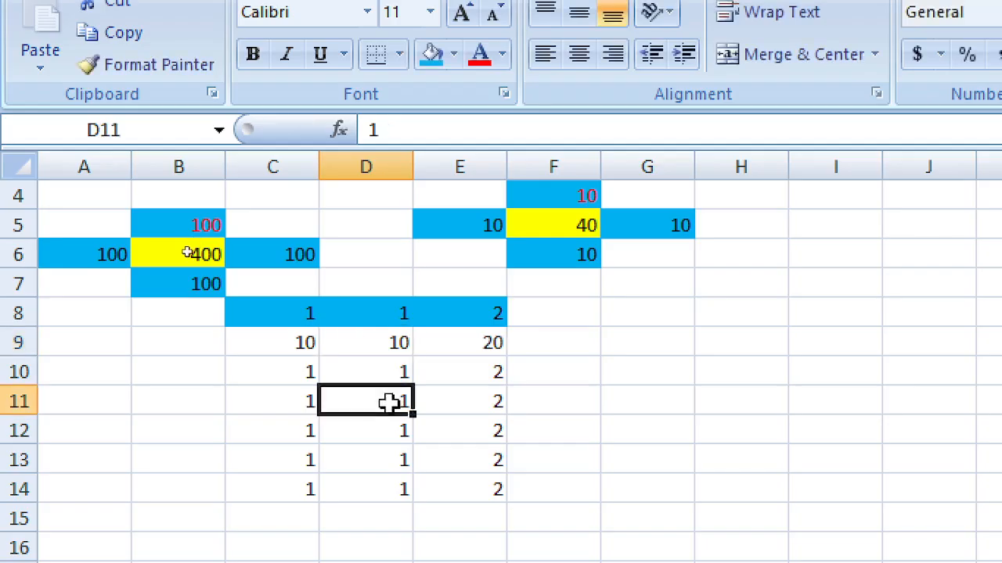
click(667, 399)
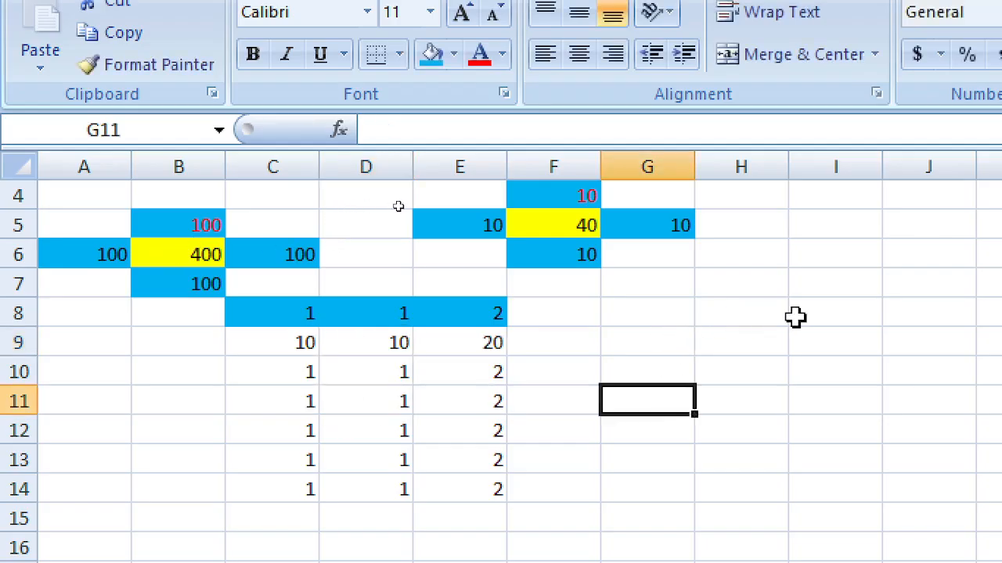
click(681, 321)
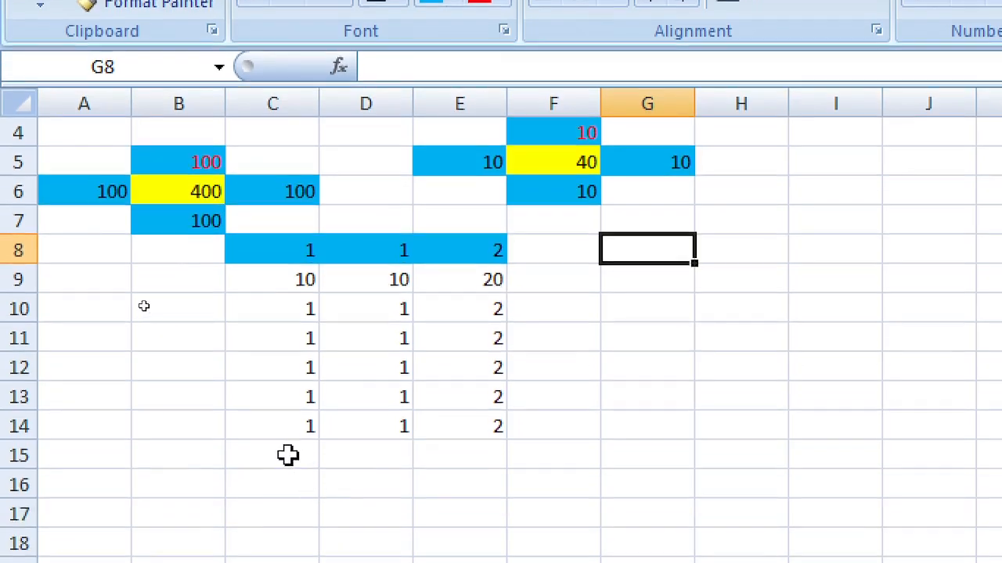
click(293, 520)
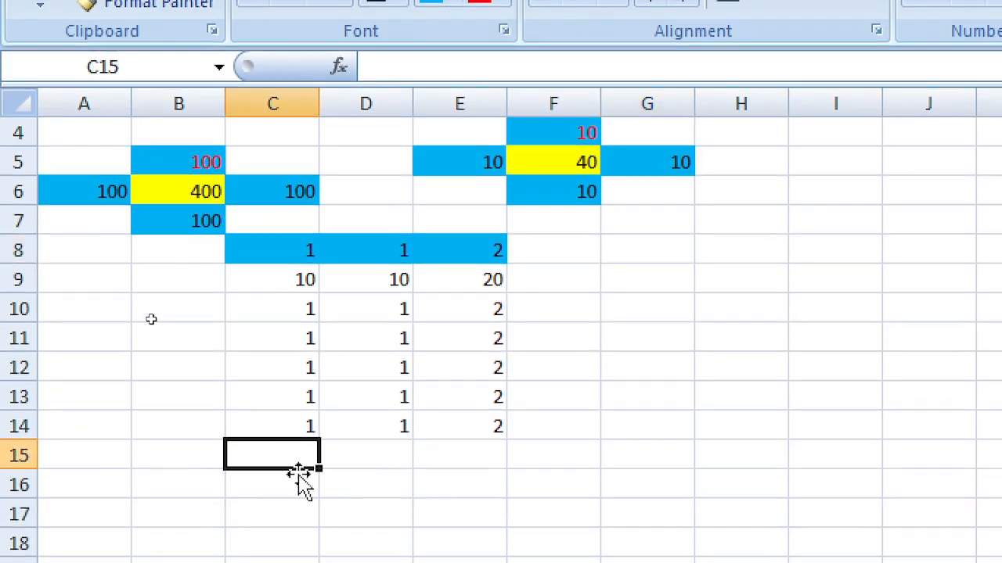
click(478, 248)
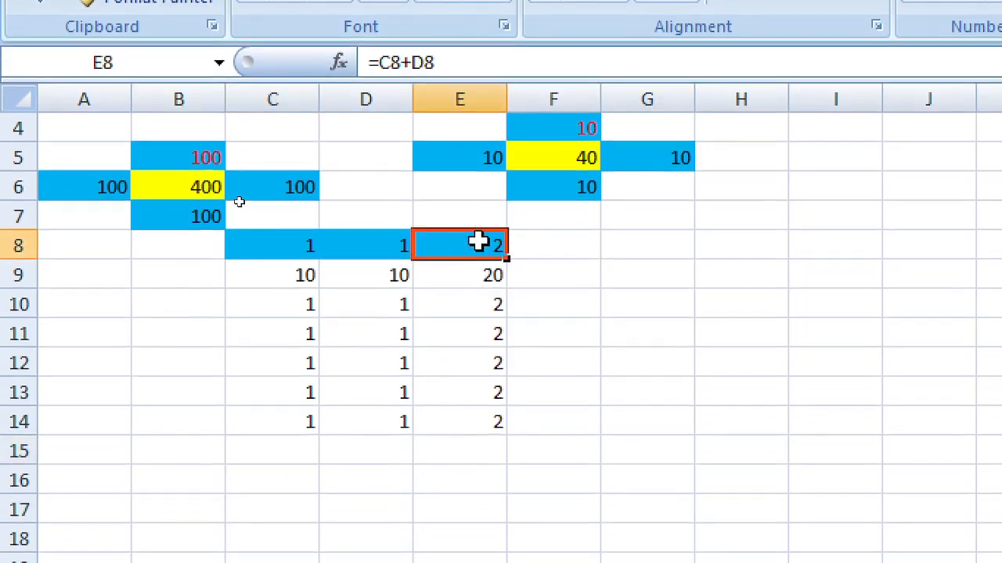
click(286, 458)
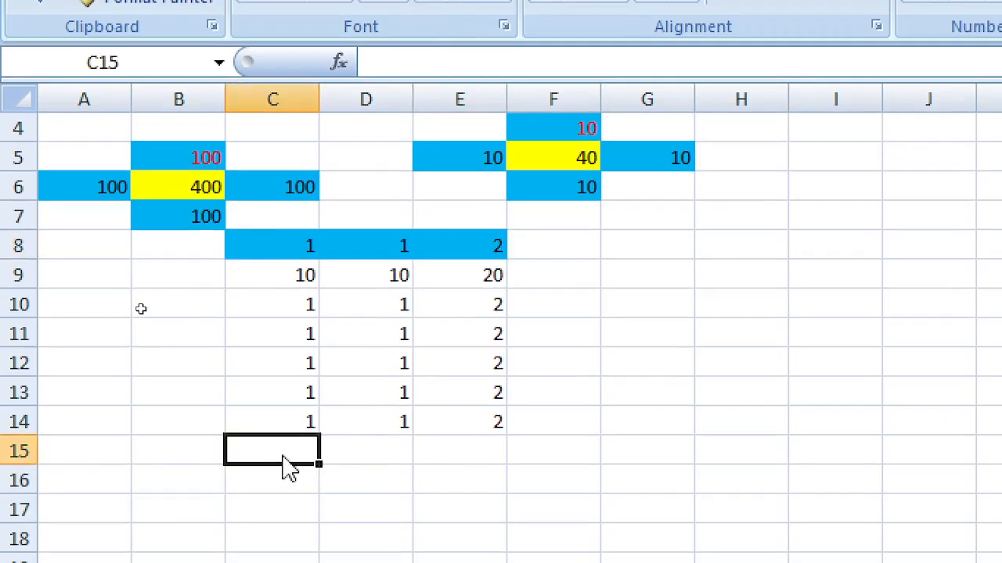
drag(290, 467, 519, 456)
click(324, 458)
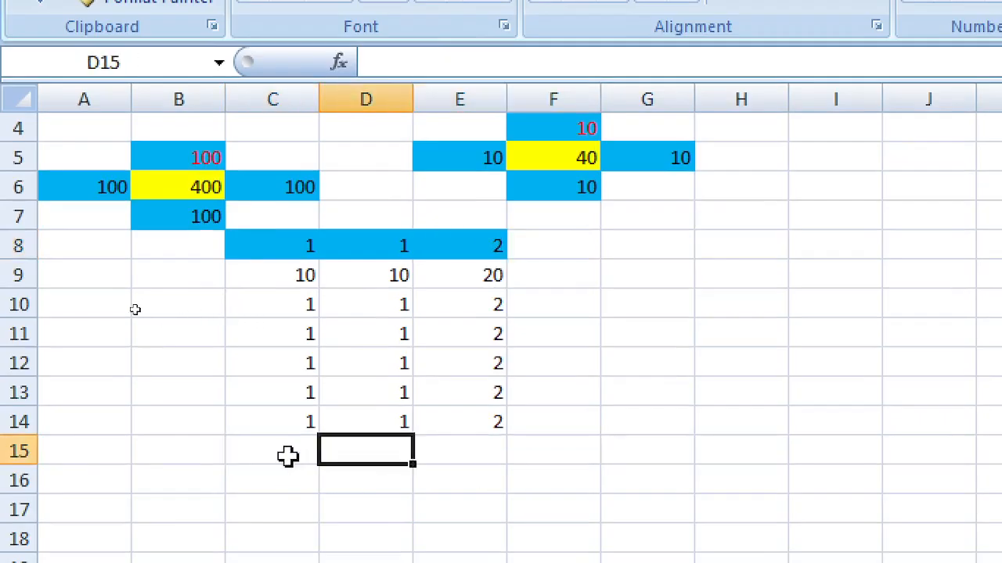
click(272, 456)
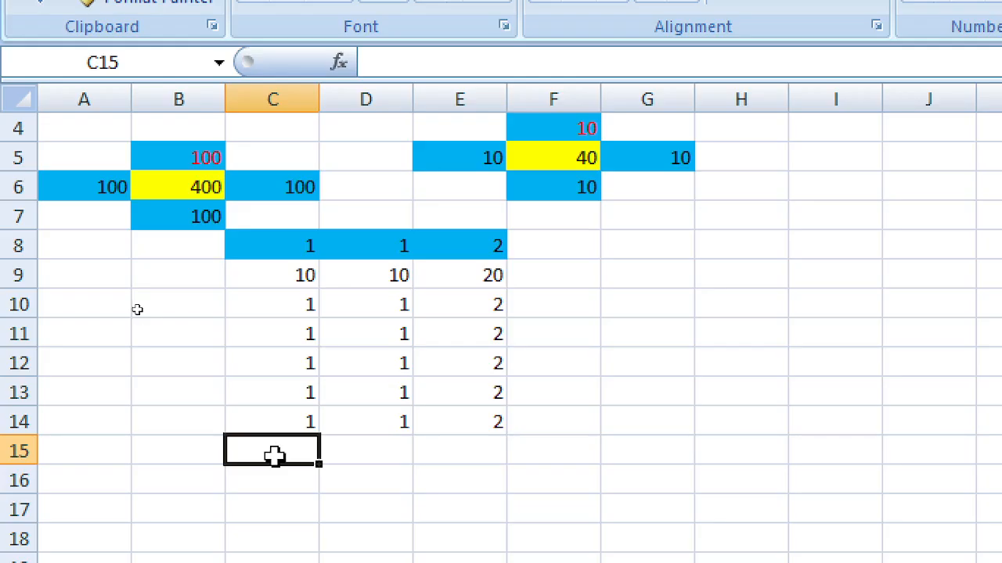
Step: Leave a half-typed =sum in C15, browse the Formulas and Insert ribbons, then open the AutoSum dropdown
text(=)
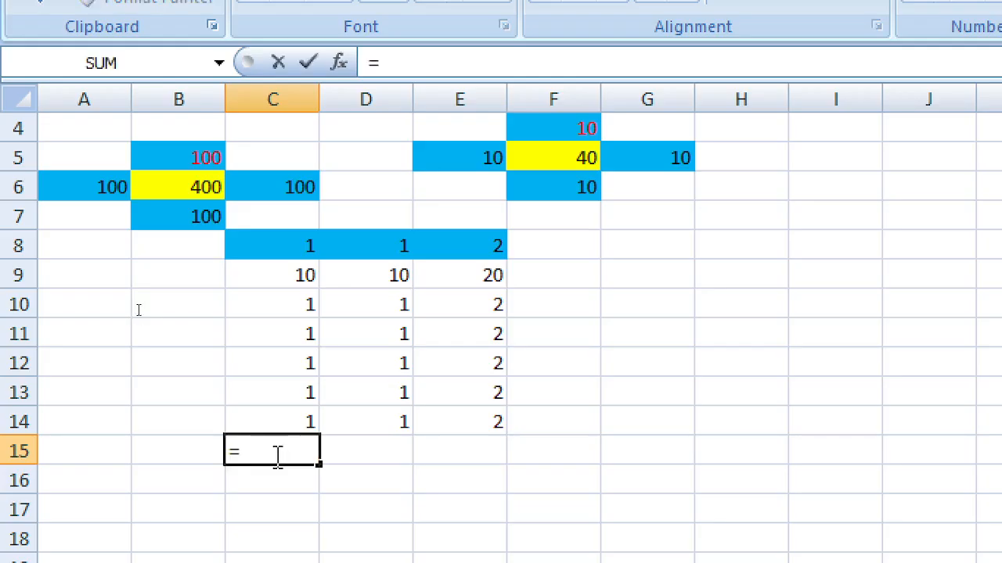
text(sum)
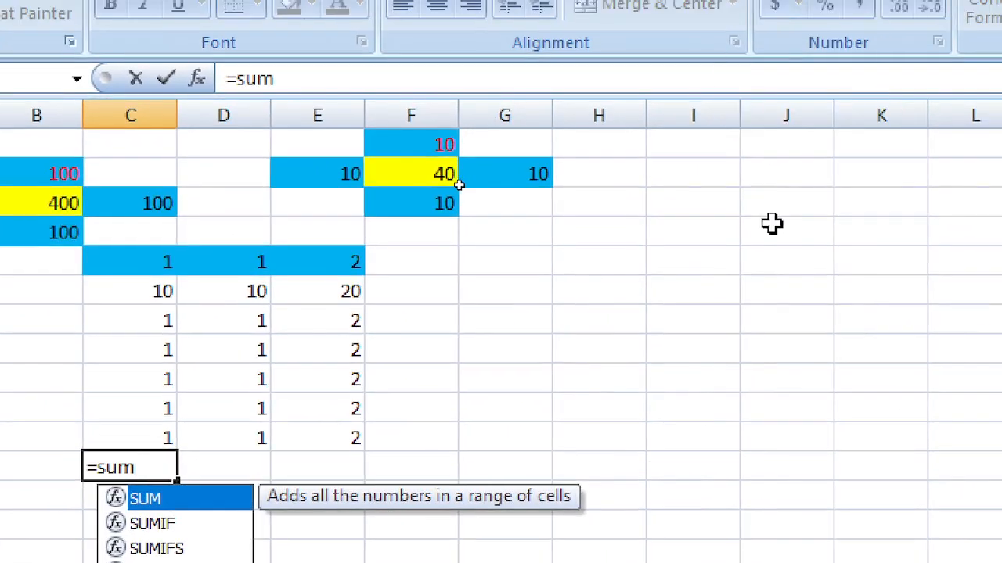
click(915, 208)
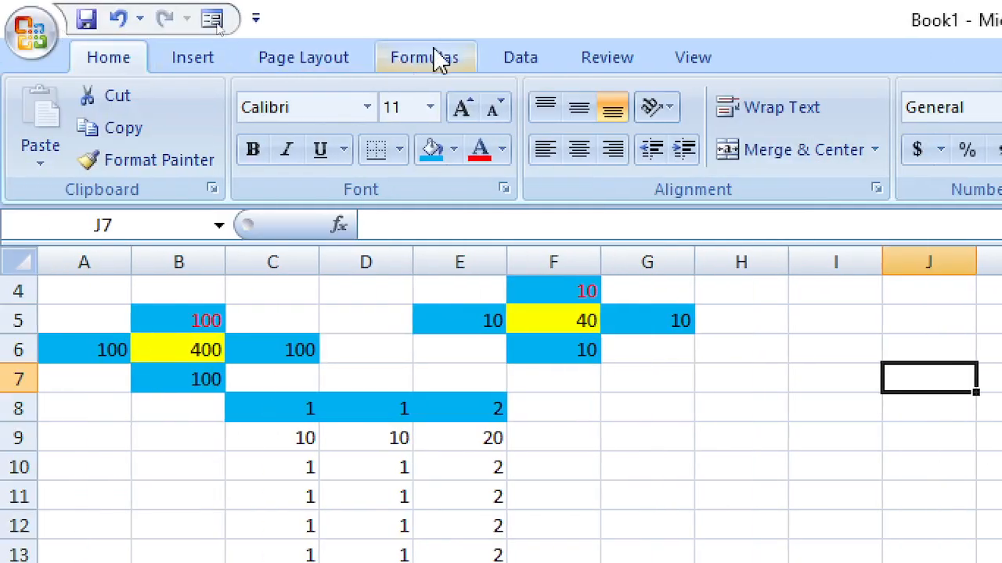
click(431, 58)
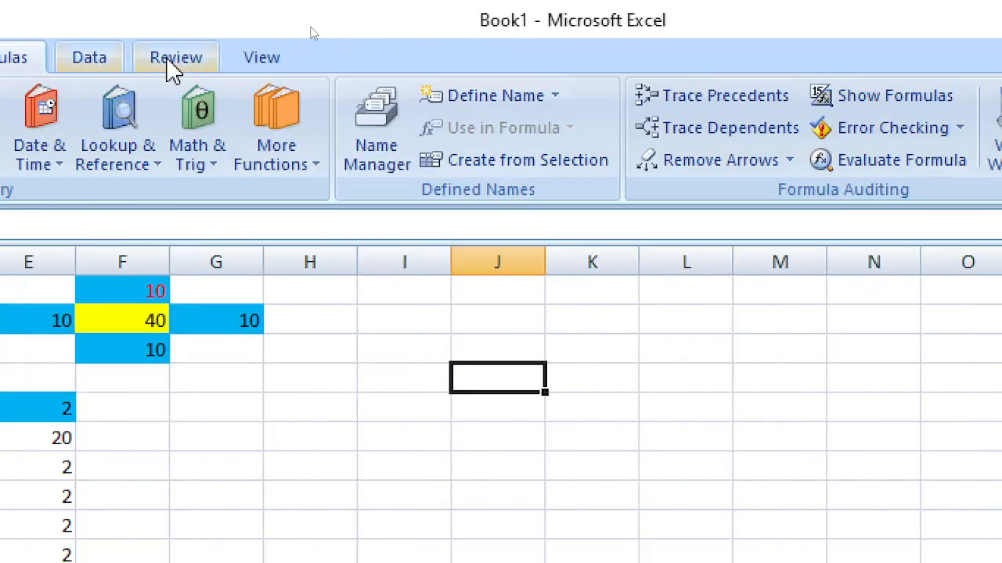
click(126, 61)
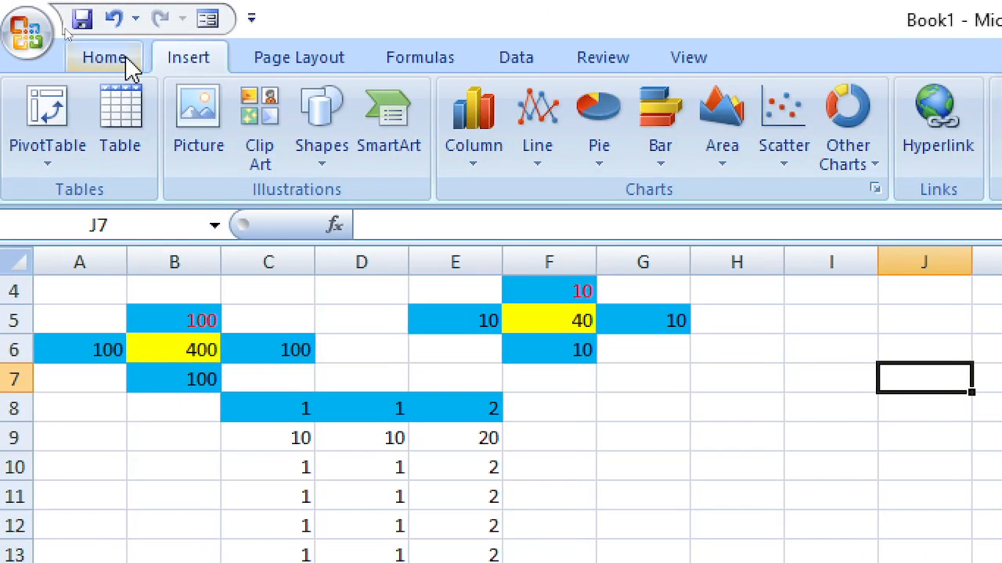
click(129, 63)
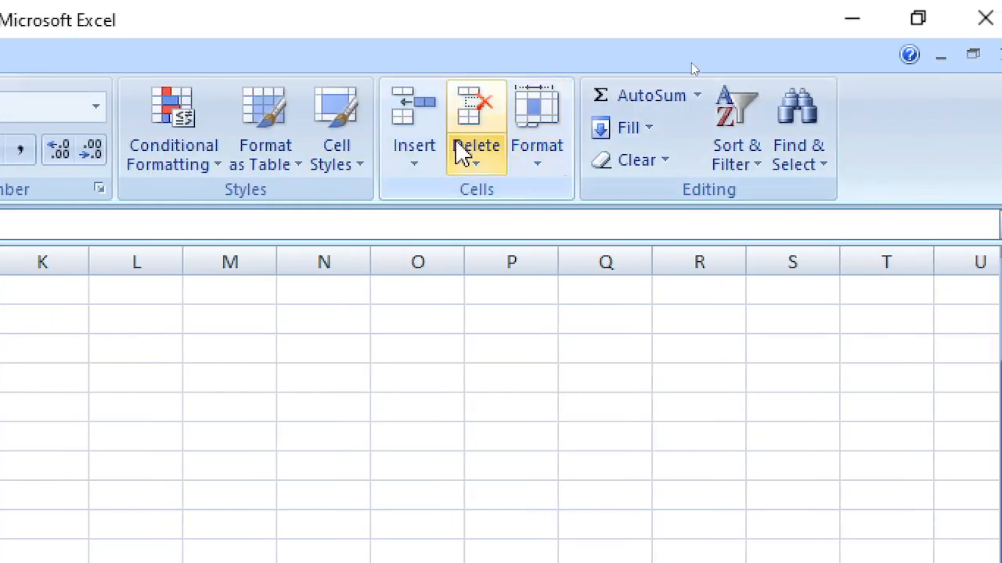
click(703, 95)
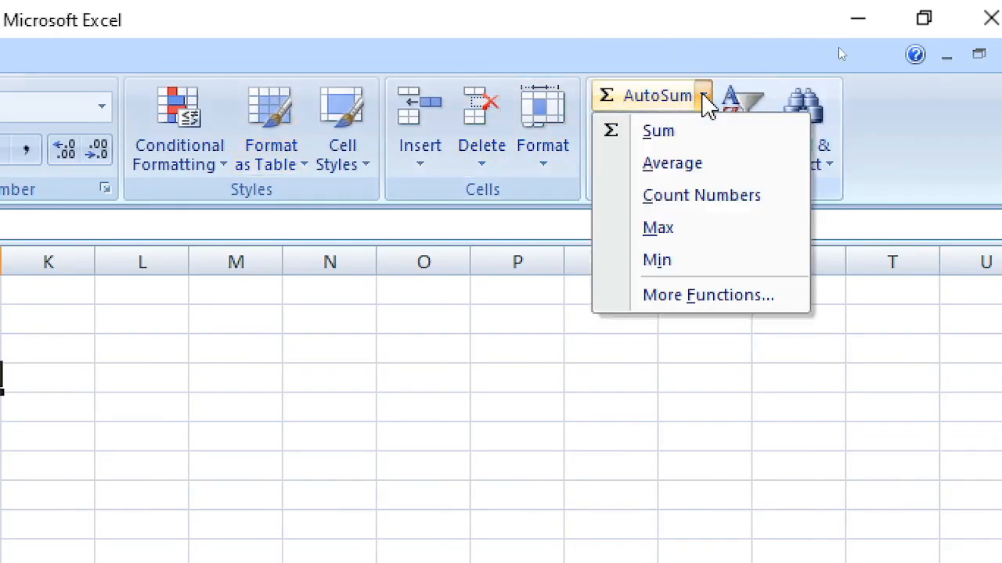
Step: Browse the Financial and Math & Trig categories in Insert Function, close it unused, and select C15
click(677, 296)
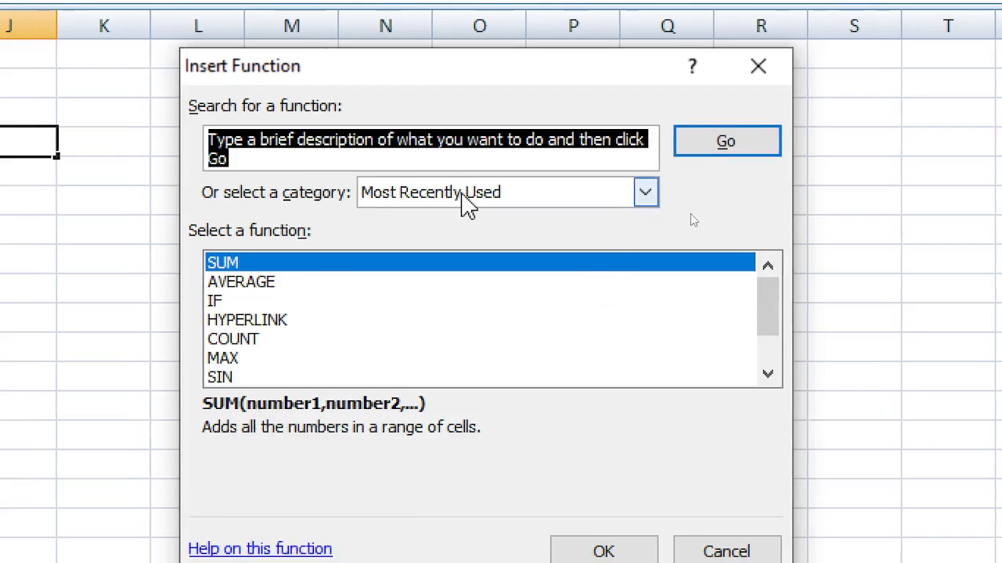
click(462, 203)
click(388, 256)
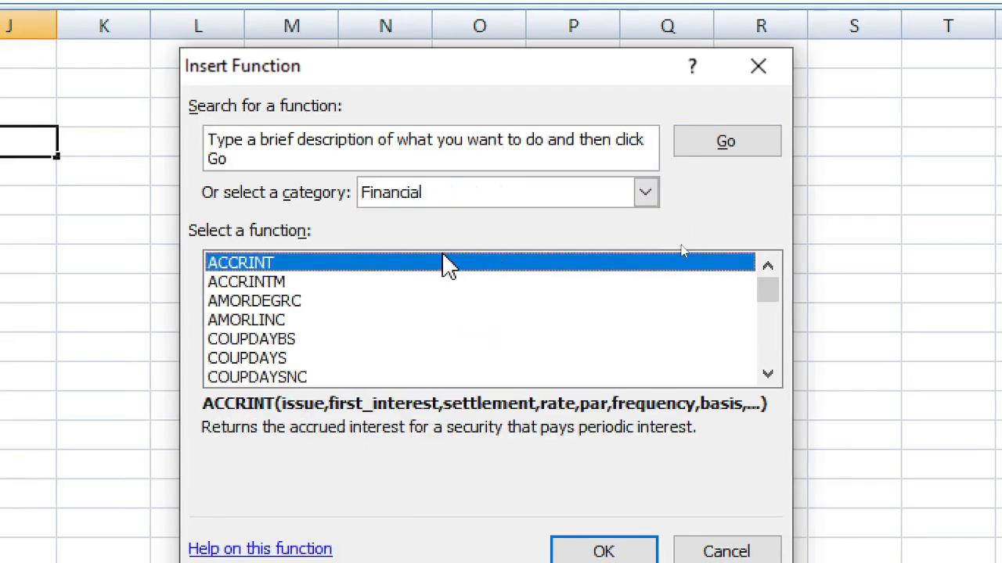
drag(261, 286, 235, 399)
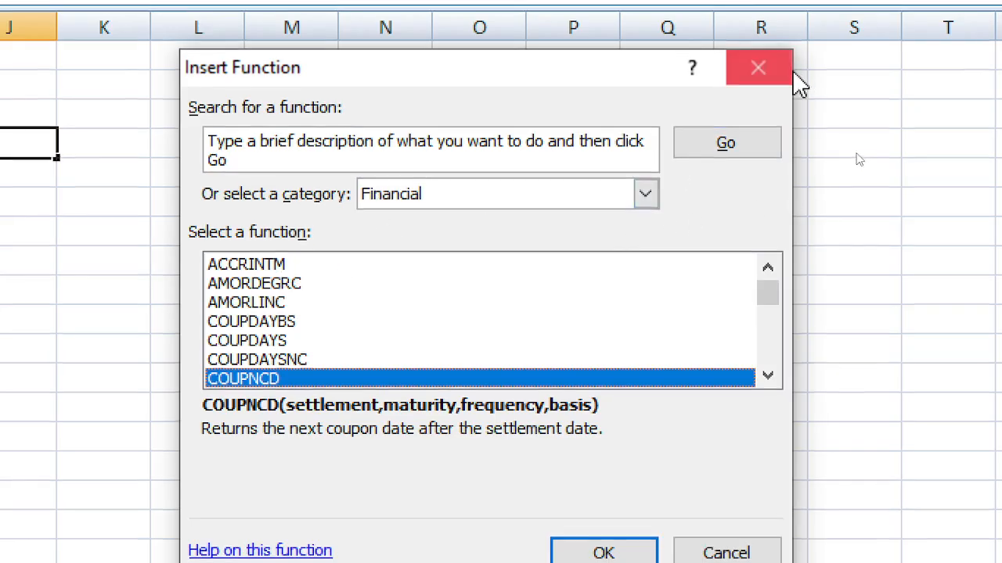
click(572, 198)
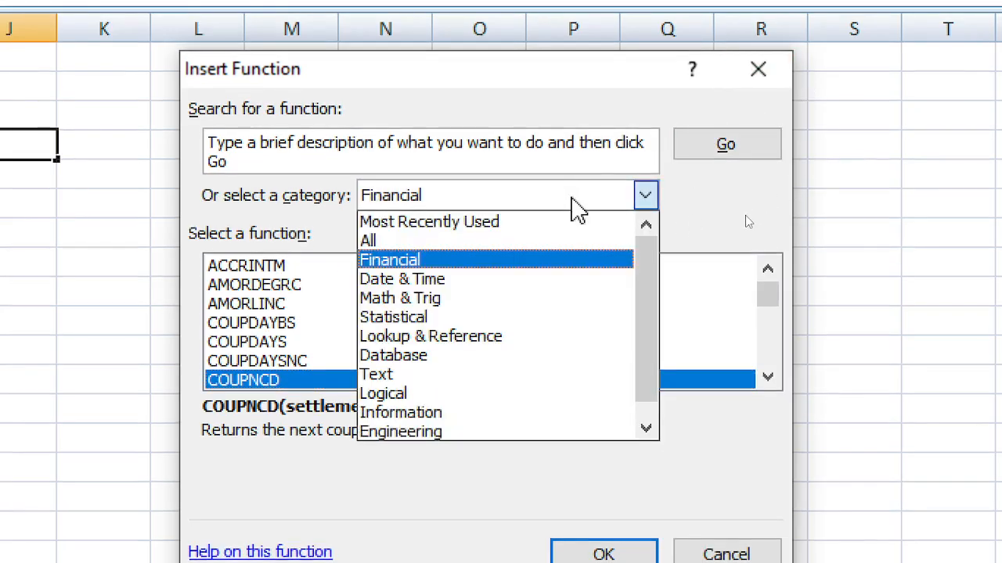
click(507, 297)
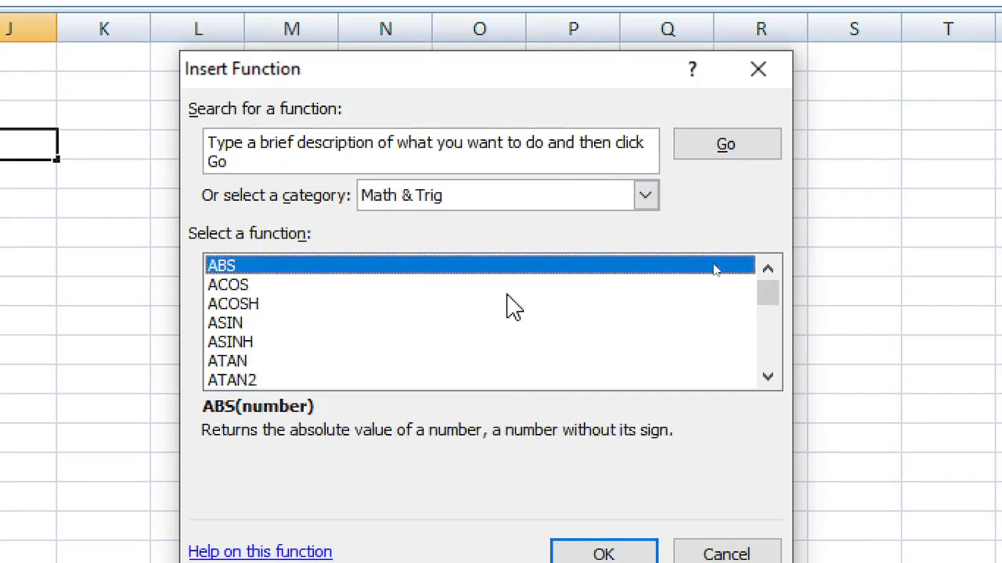
drag(777, 295, 778, 316)
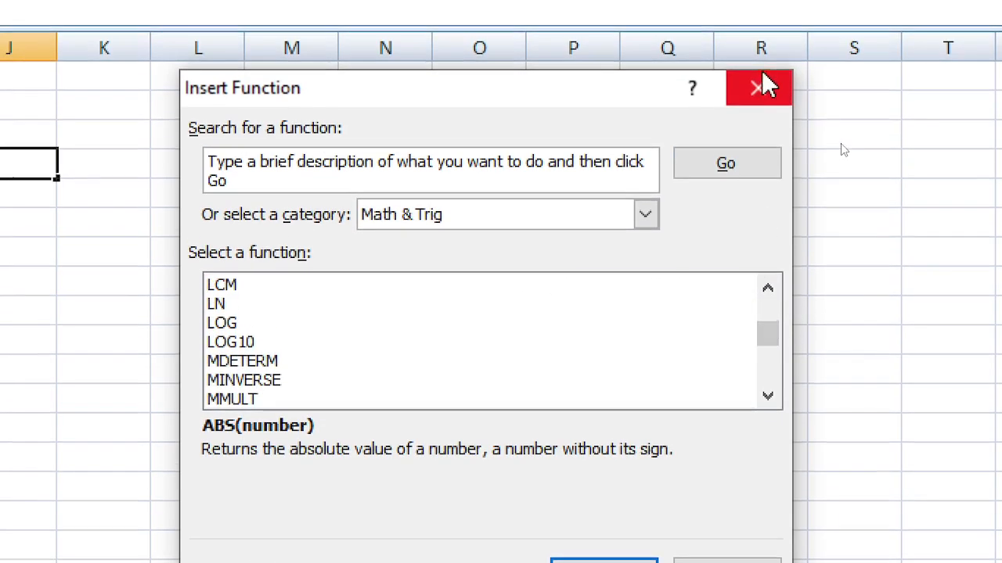
click(756, 89)
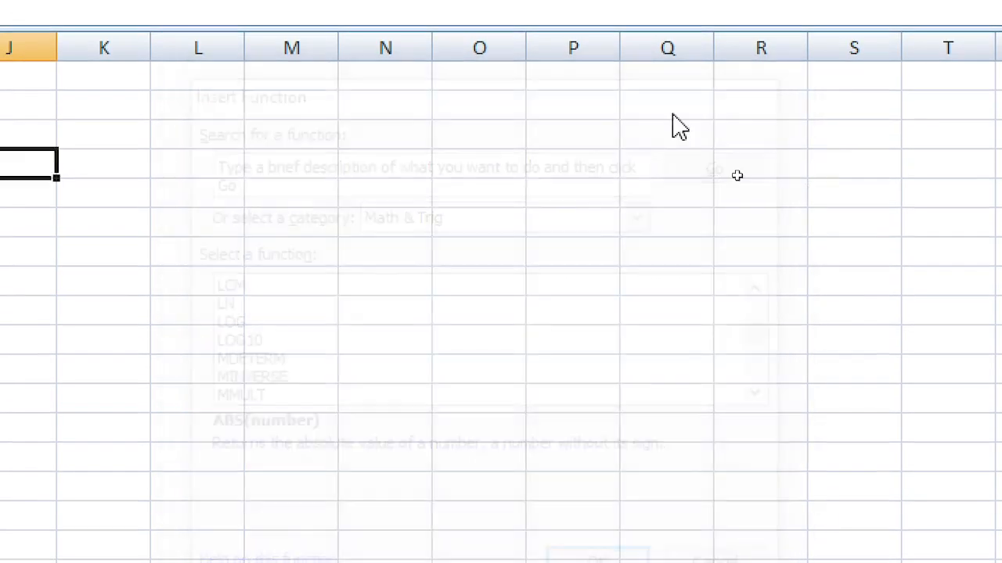
click(294, 231)
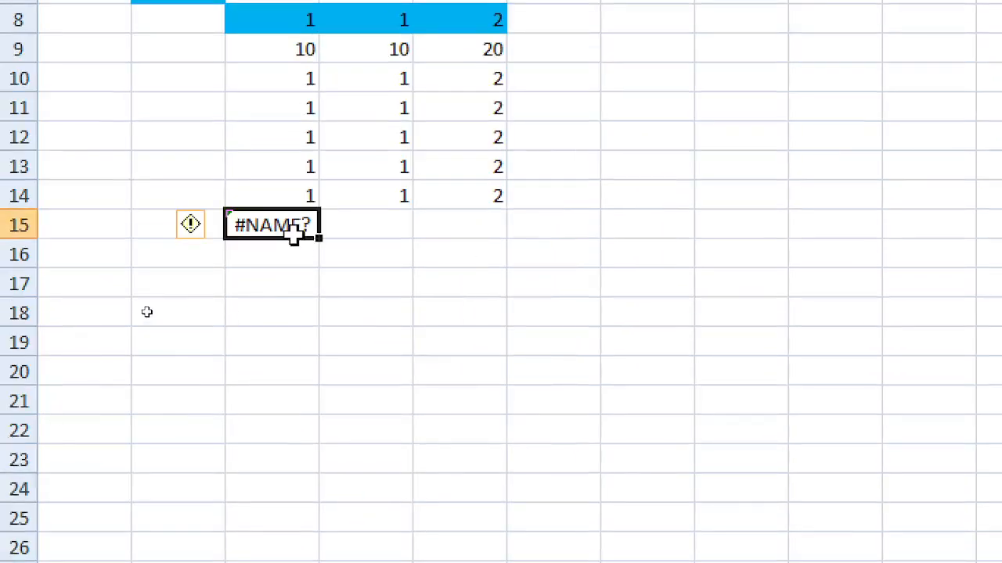
text(=)
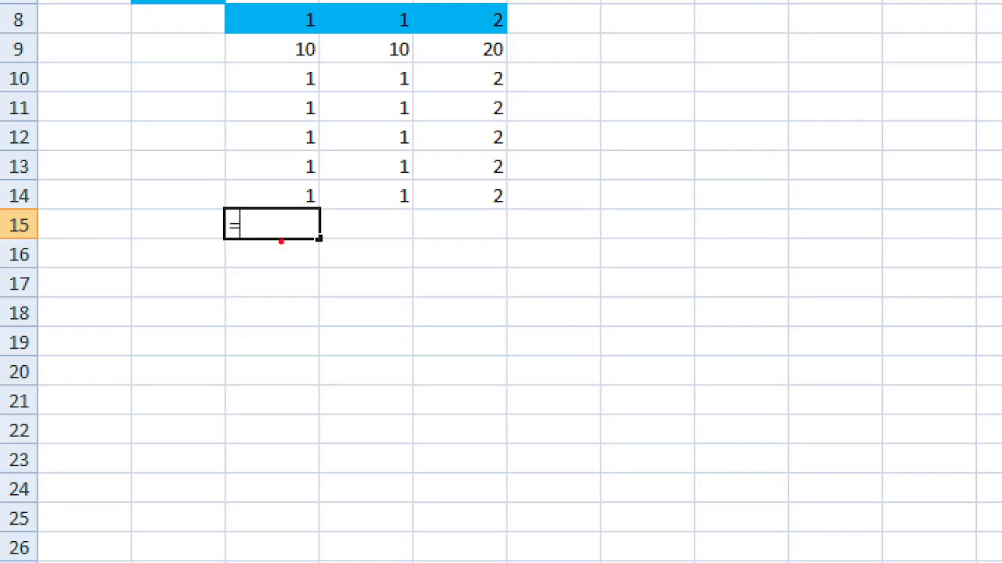
text(t)
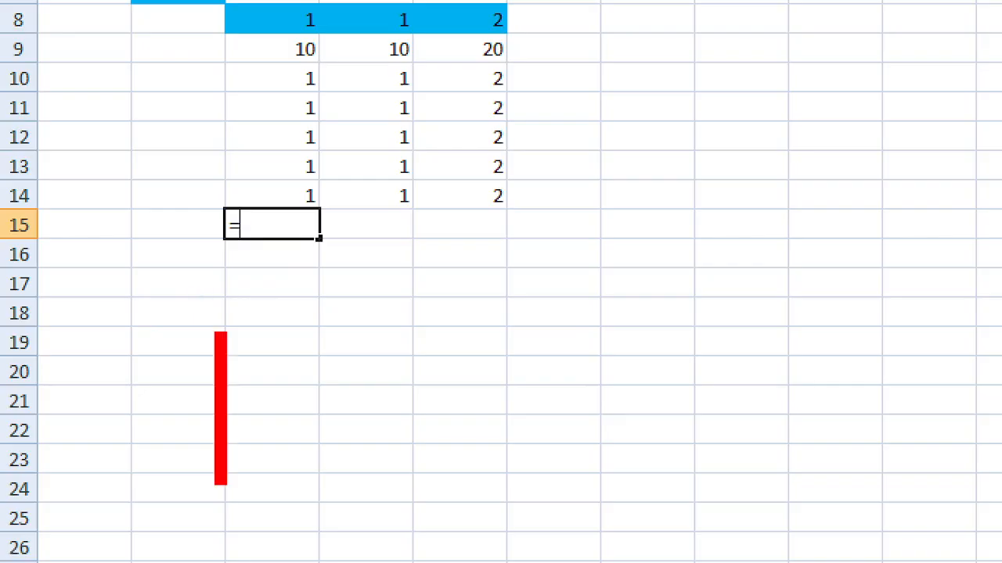
text(=)
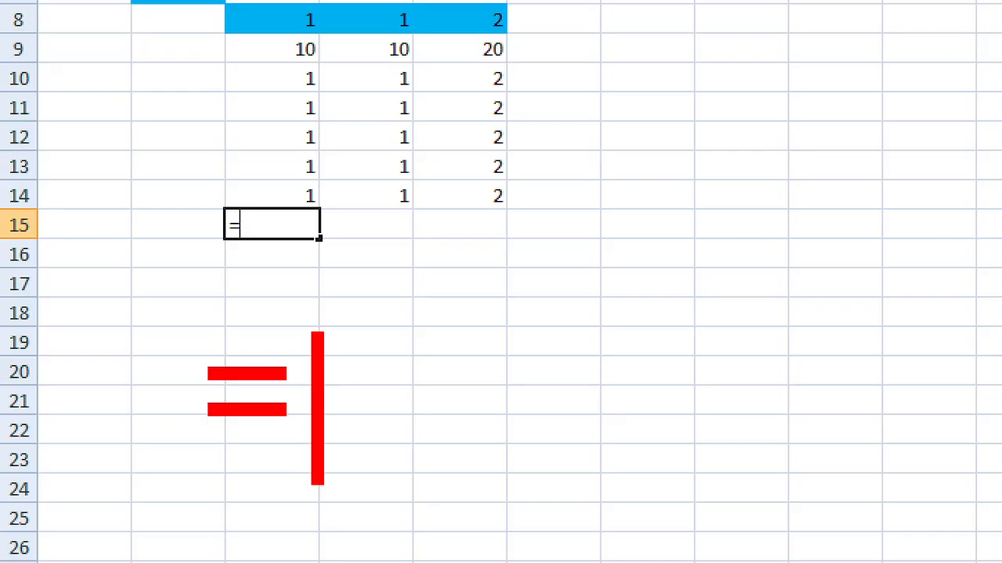
text(@FUNC)
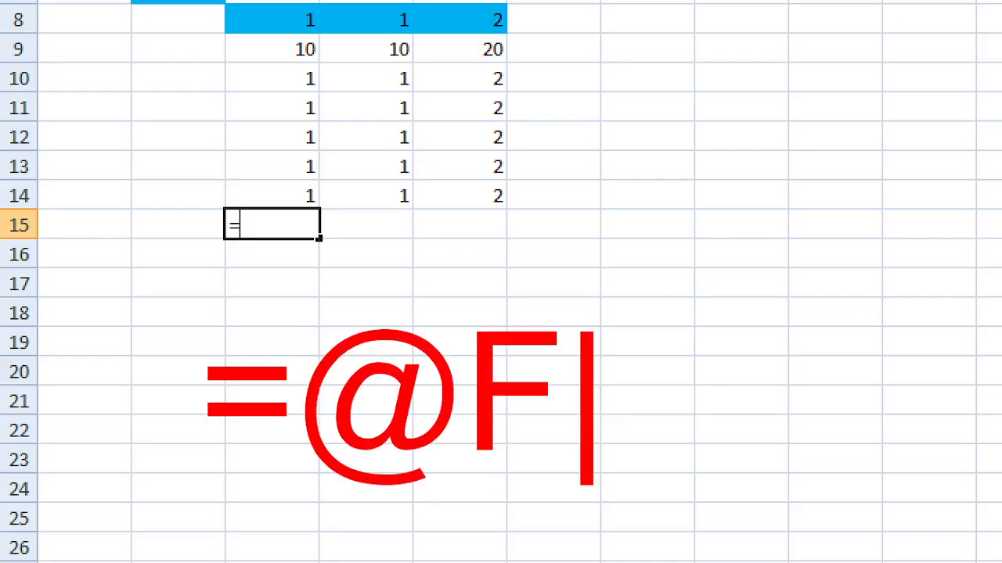
Step: Erase and cancel the pending C15 entry so it shows #NAME? again
key(BackSpace)
key(BackSpace)
key(BackSpace)
key(BackSpace)
key(BackSpace)
key(BackSpace)
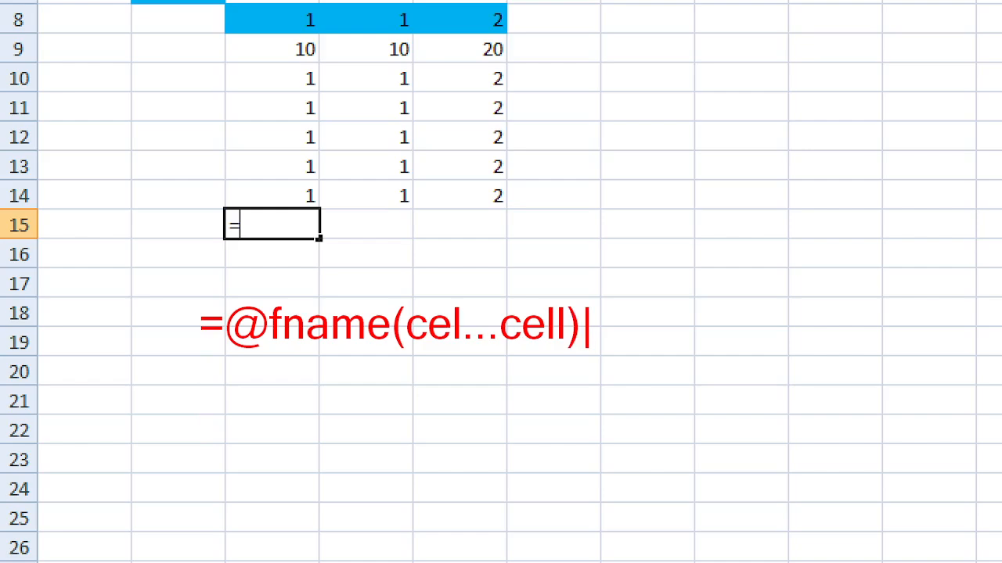
key(Escape)
key(Escape)
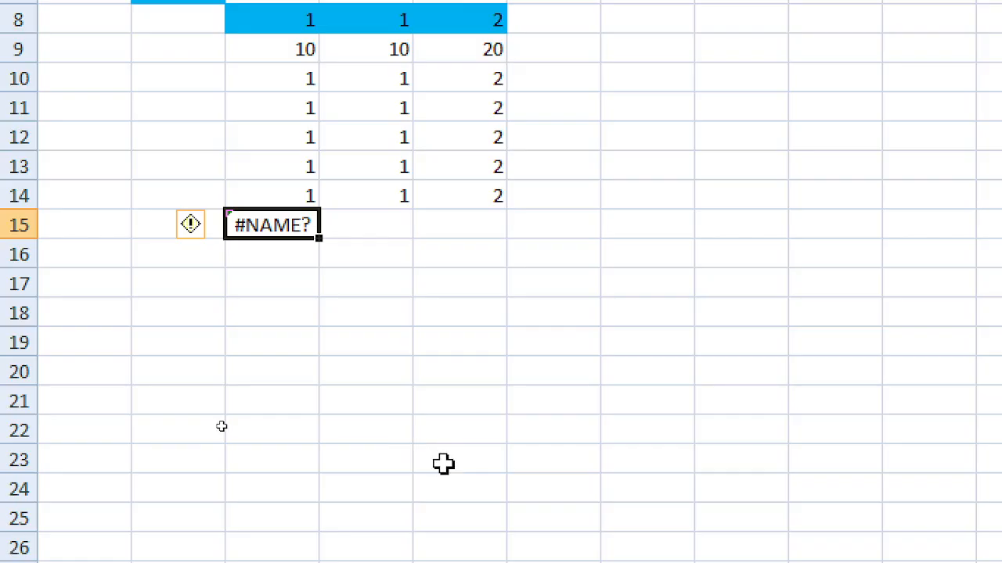
Step: Enter =SUM(C8:C14) in C15, totalling column C as 16
text(=sum)
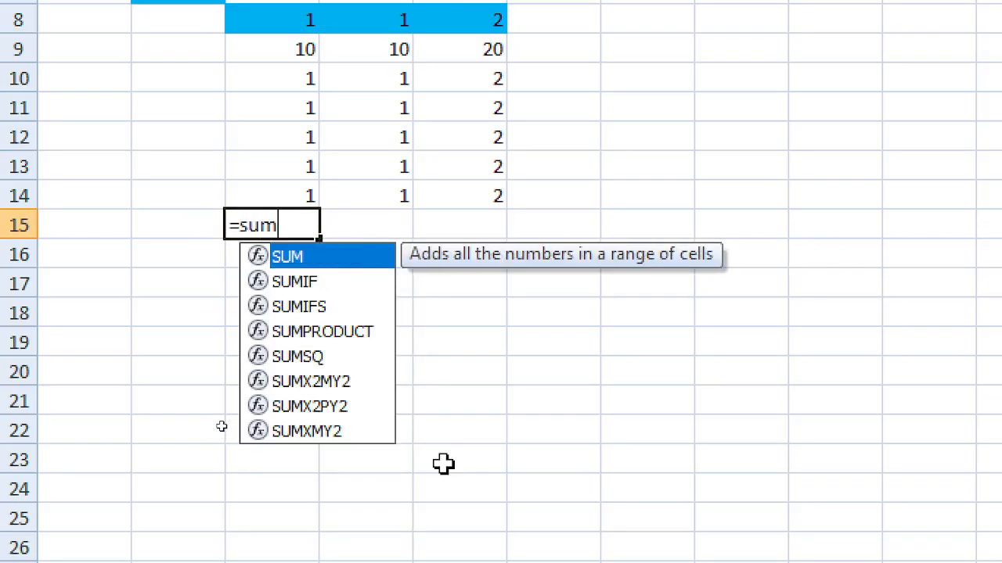
text(()
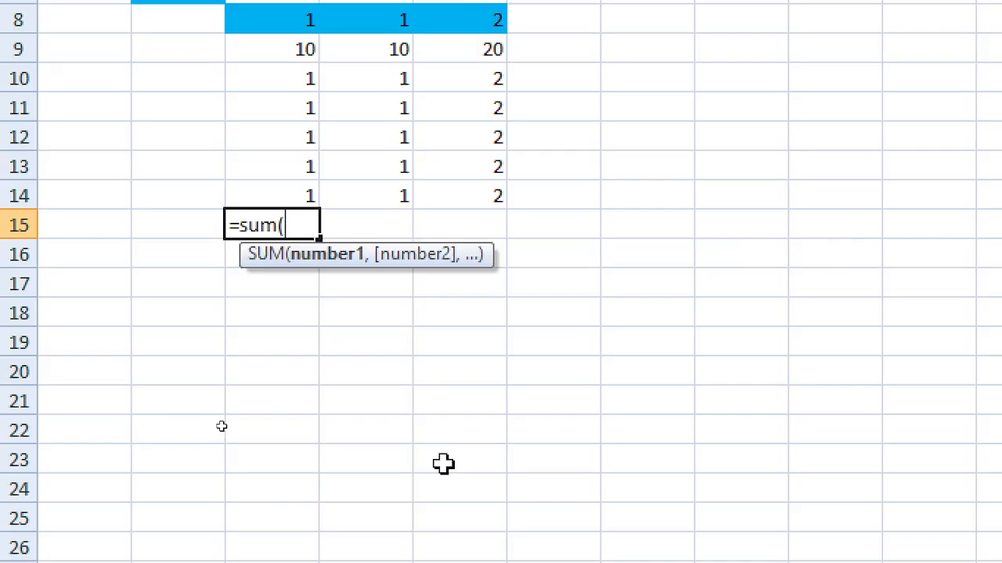
key(Up)
key(shift+Up)
key(shift+Up)
key(shift+Up)
key(shift+Up)
key(shift+Up)
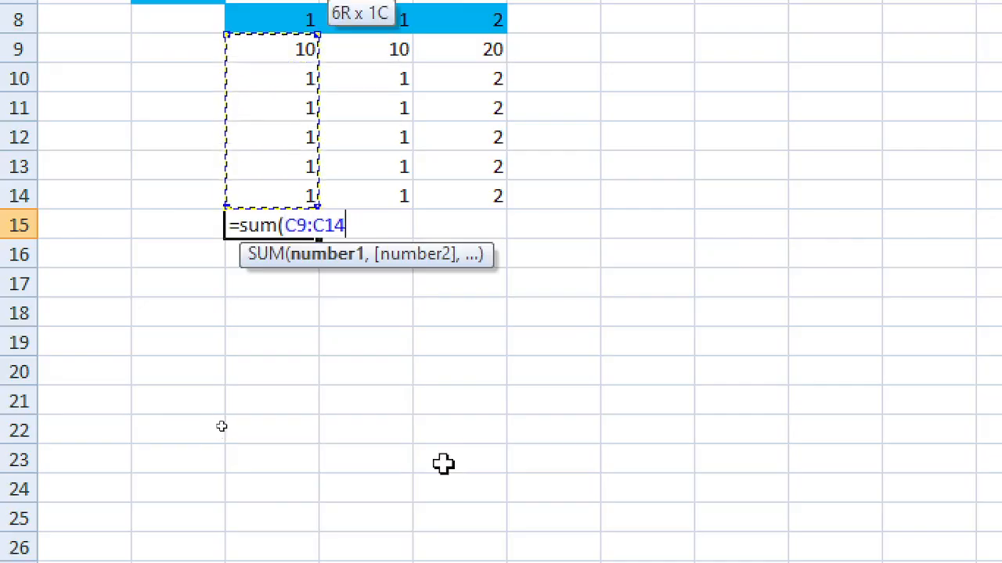
key(shift+Up)
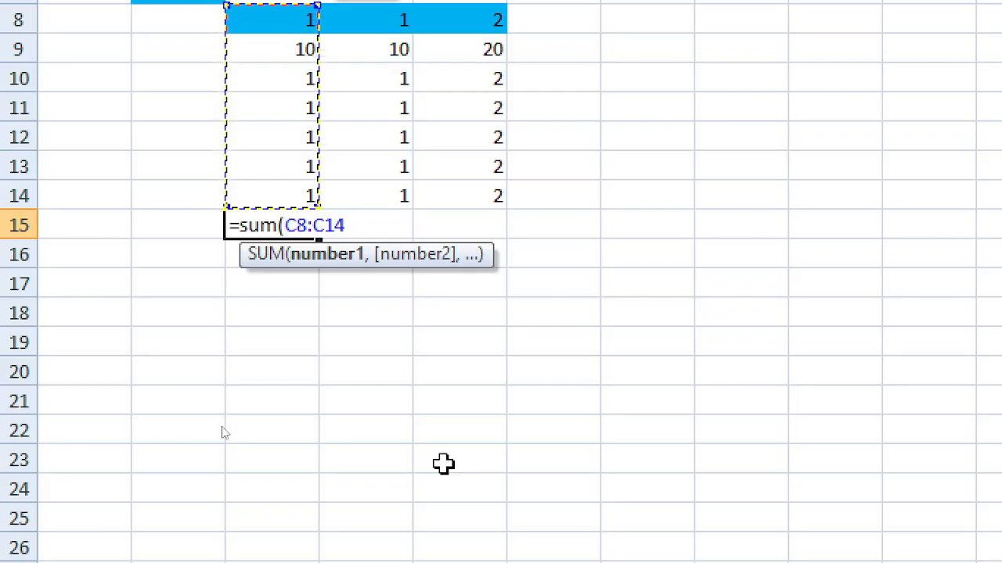
text())
key(Return)
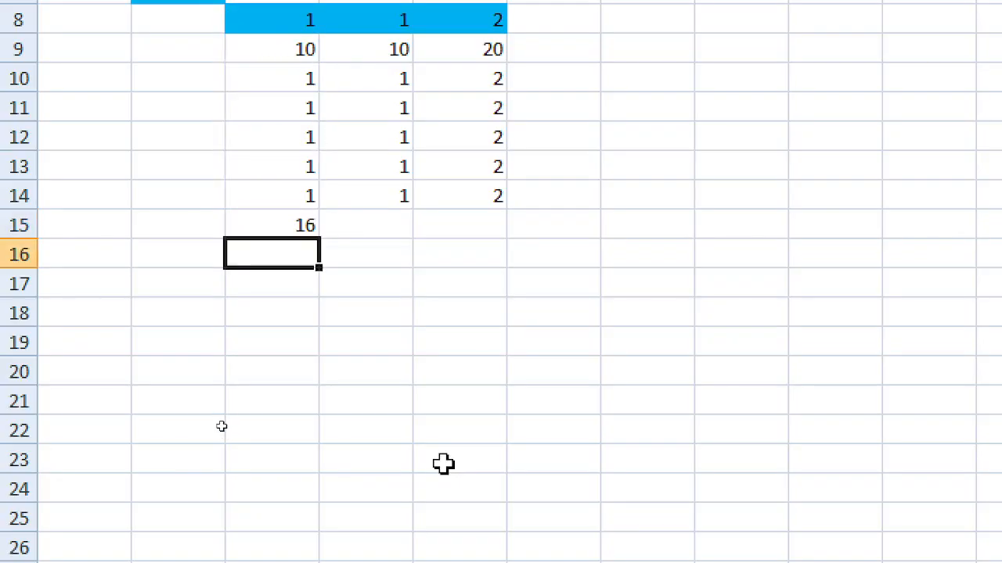
key(Up)
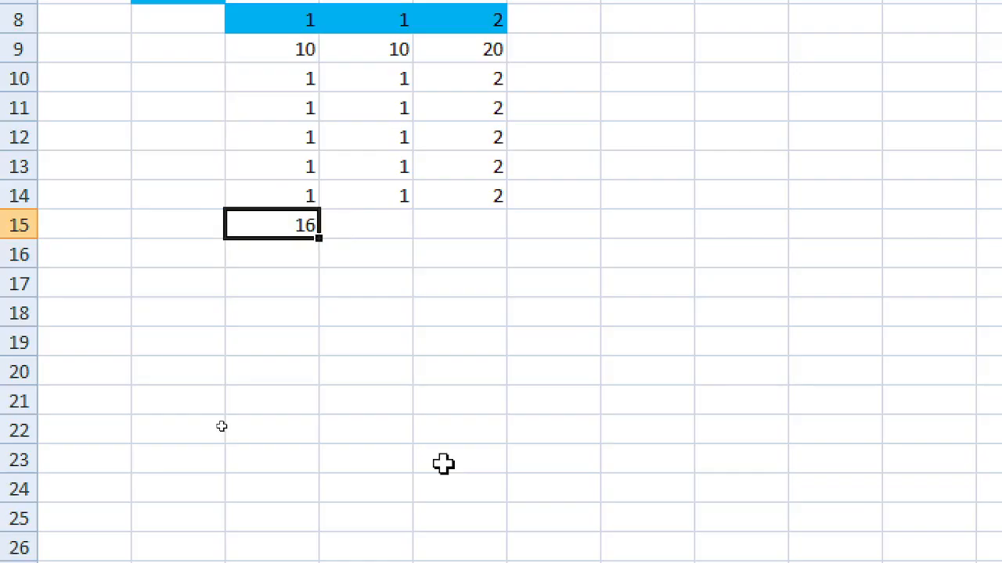
Step: Reselect the C15 total and select the C8:C14 values
click(403, 112)
click(304, 235)
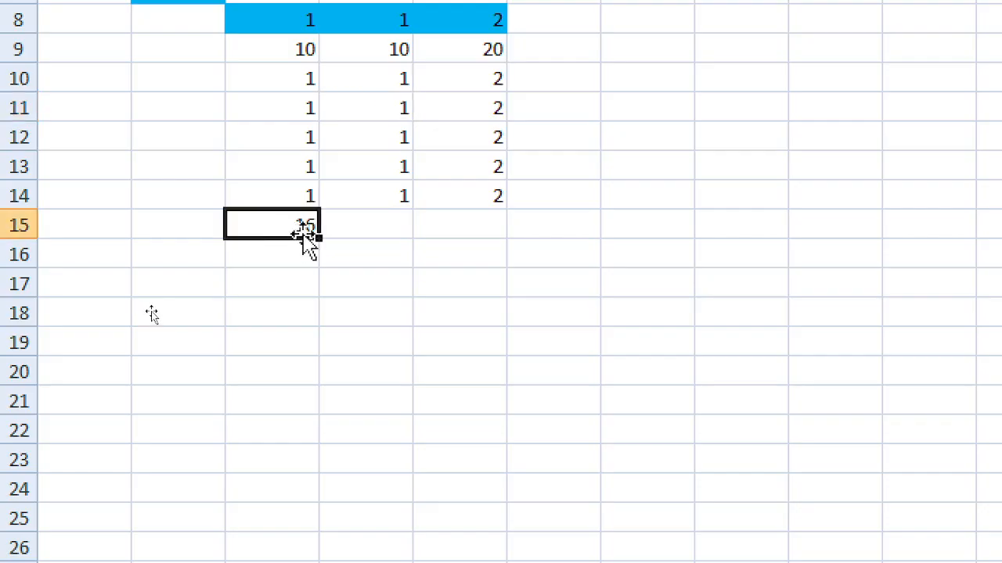
scroll(282, 141, up, 1)
drag(282, 70, 286, 244)
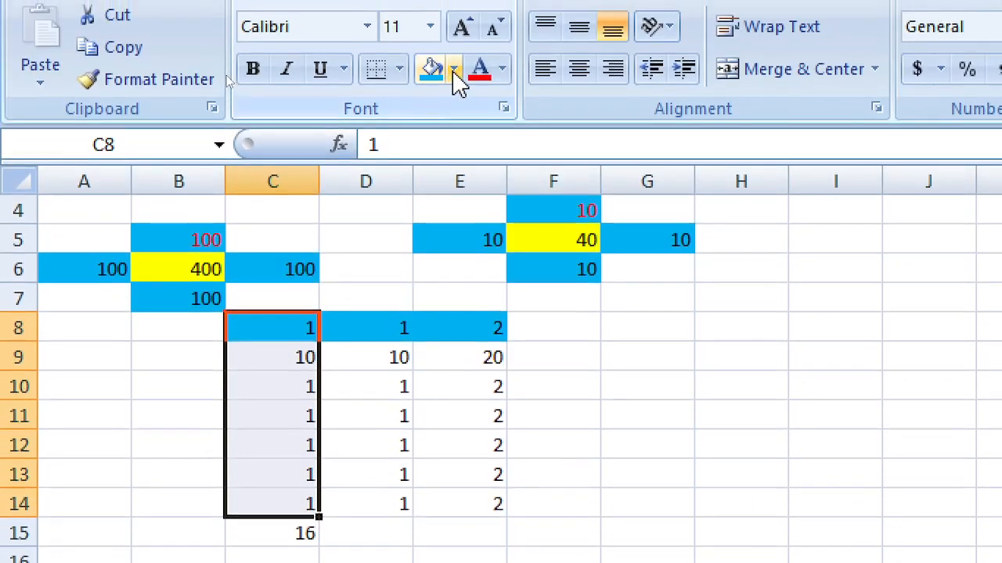
Step: Fill C8:C14 orange and copy the C15 total across to D15 and E15
click(454, 32)
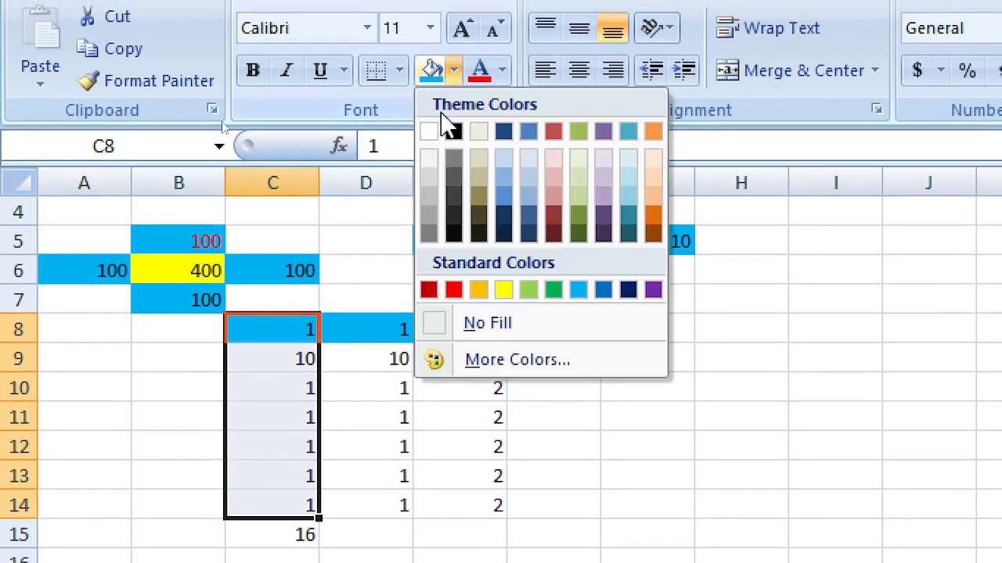
click(479, 289)
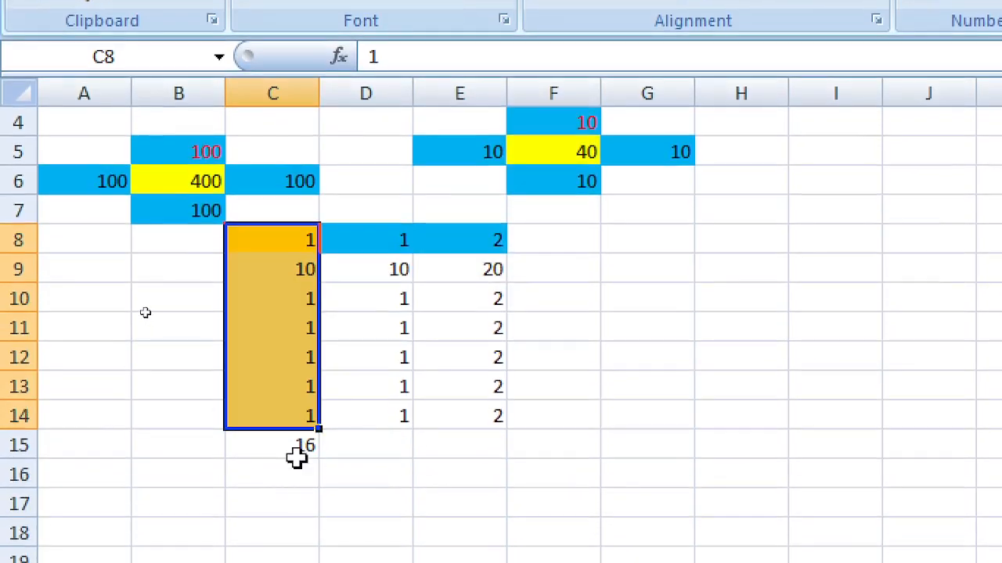
click(282, 534)
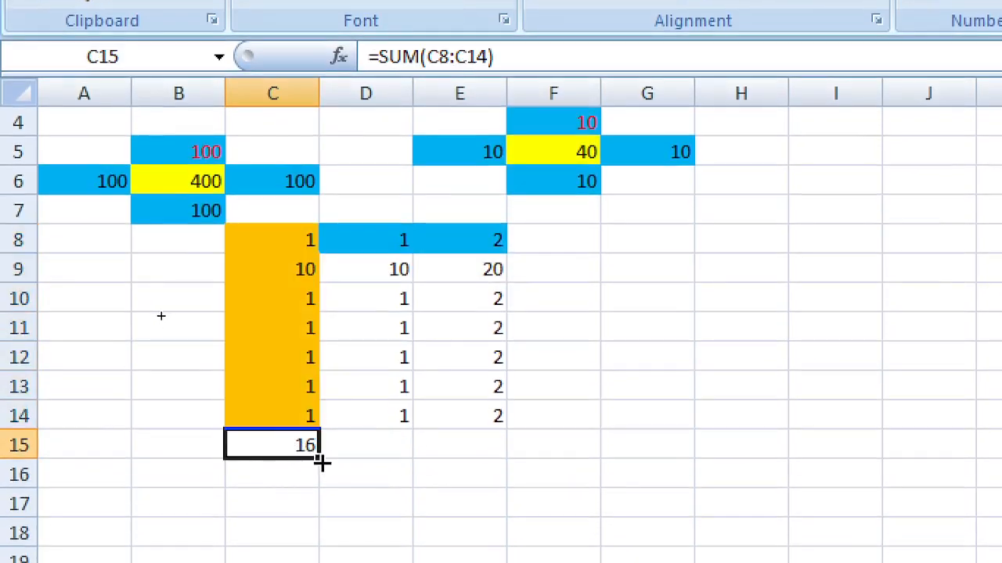
drag(321, 463, 498, 451)
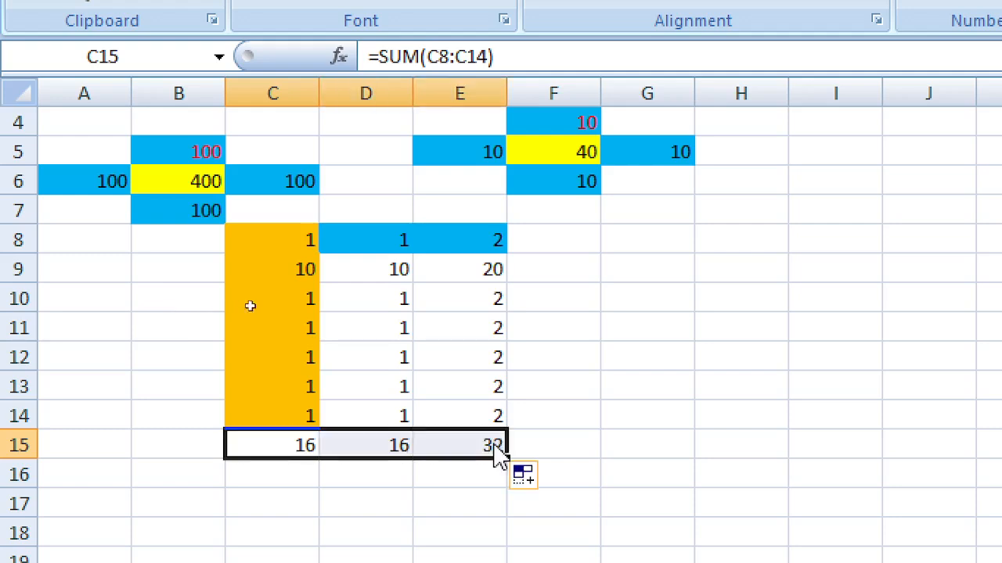
Step: Select the D8:D14 and E8:E14 value ranges
drag(369, 243, 364, 415)
drag(459, 234, 458, 415)
scroll(682, 475, down, 3)
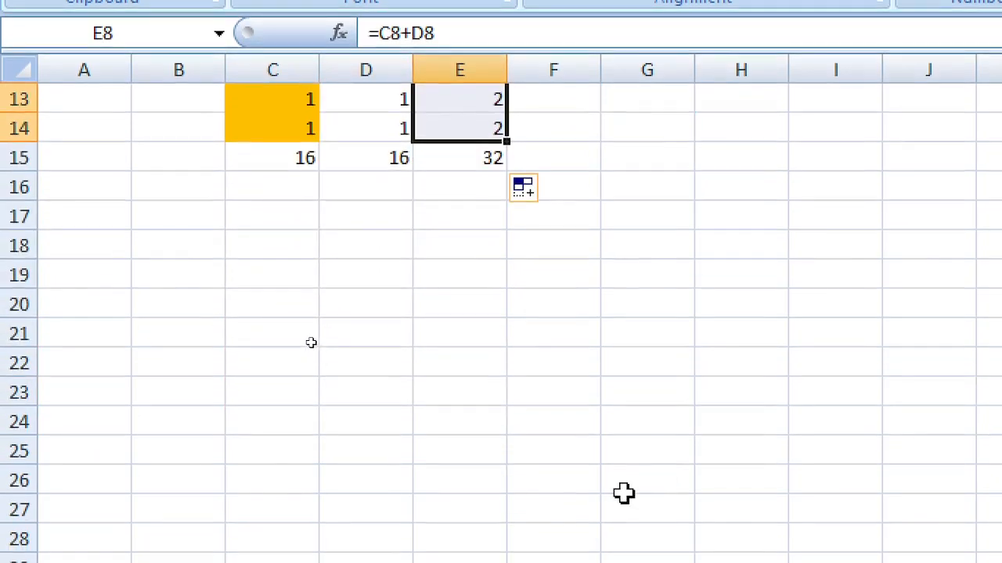
Step: Enter 10 in E23, E21 and E25 down column E
scroll(519, 362, down, 1)
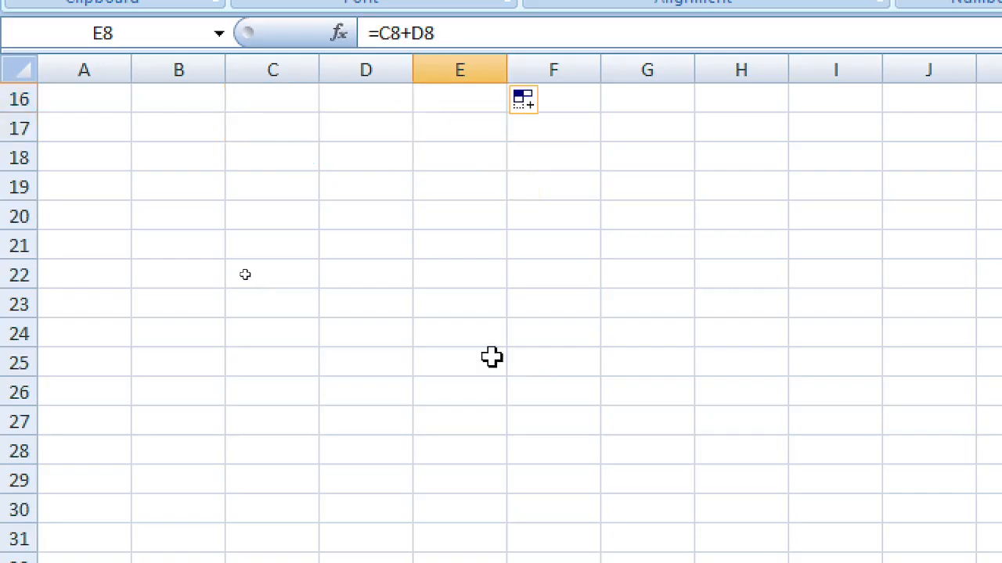
click(466, 303)
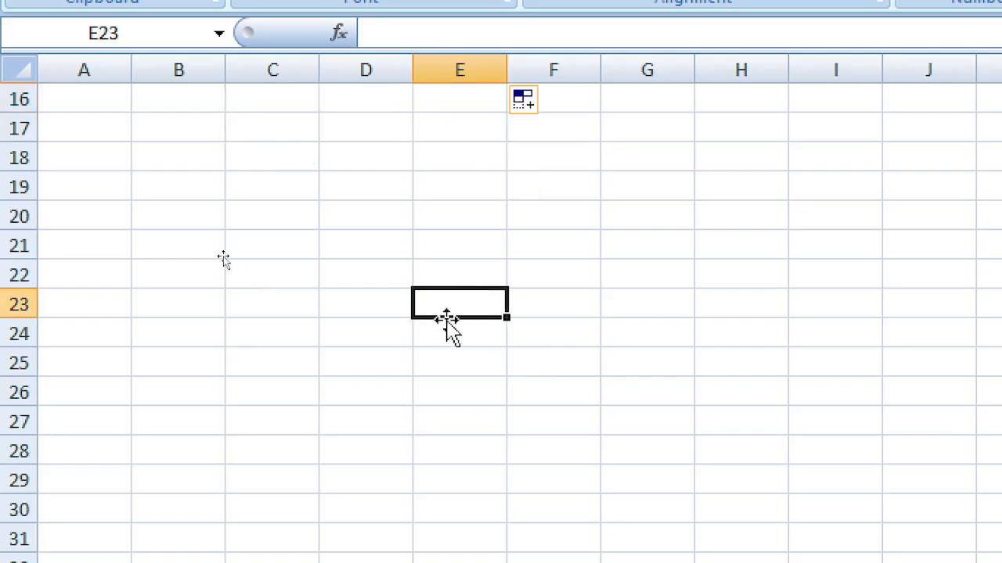
text(10)
key(Tab)
key(Up)
key(Up)
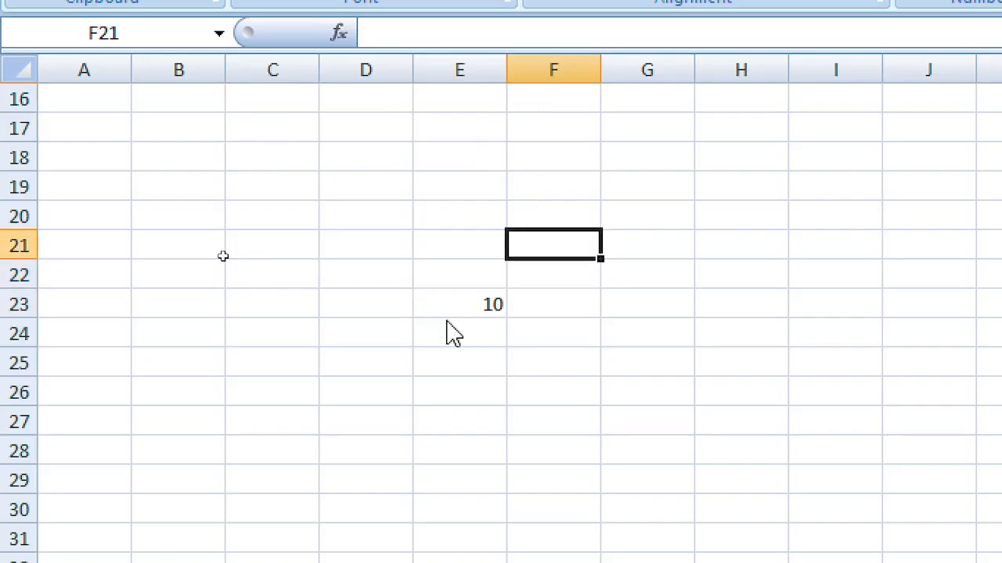
key(Left)
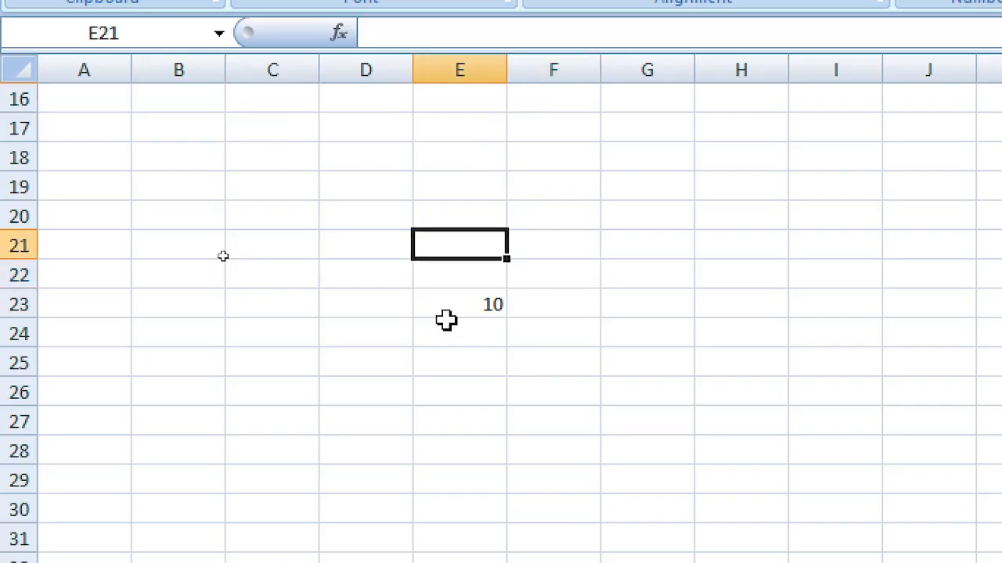
text(10)
key(Return)
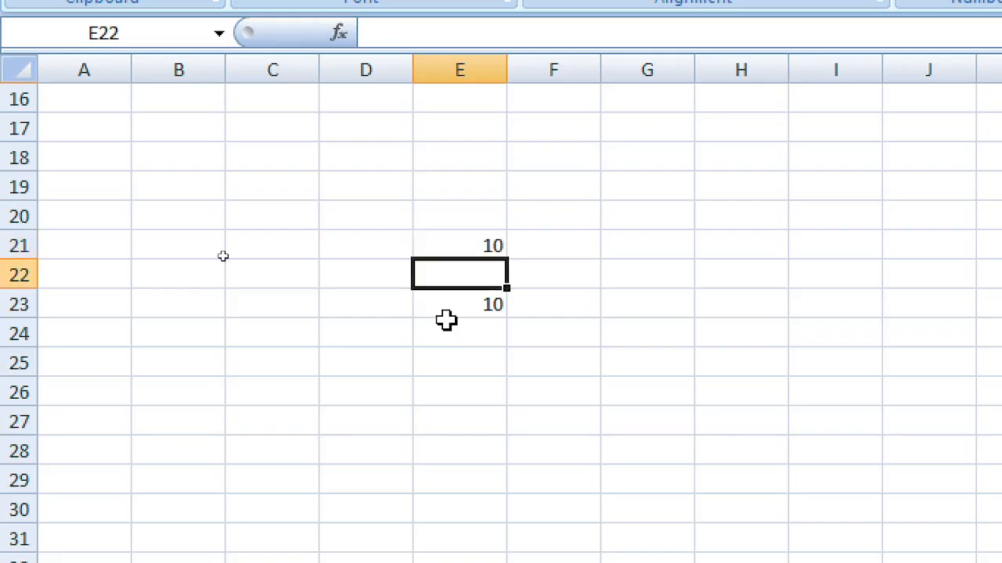
key(Down)
key(Down)
key(Down)
text(10)
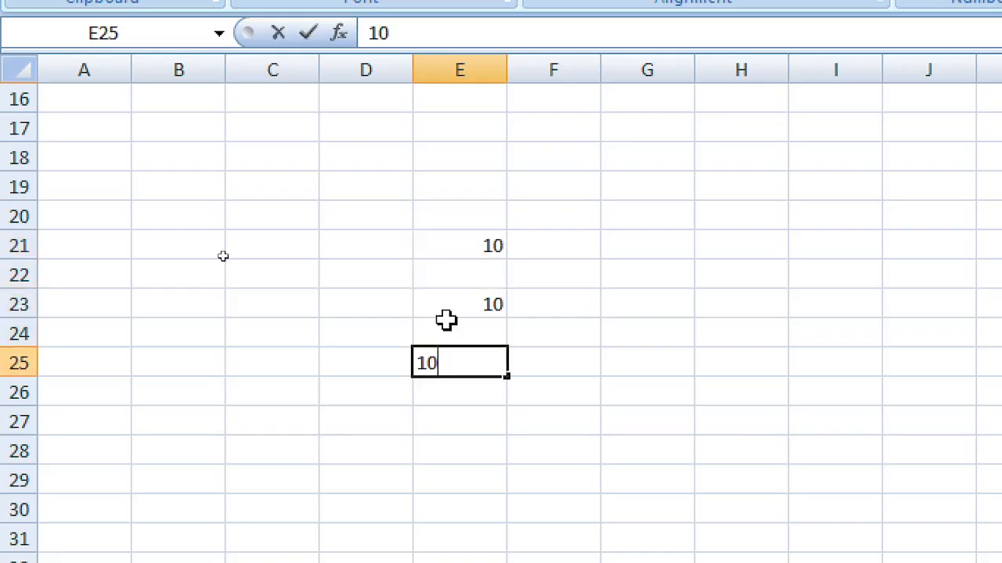
key(Right)
key(Right)
Step: Enter 10 in G23 and C23, then select C23:G23 together with E21:E25
key(Up)
key(Up)
text(10)
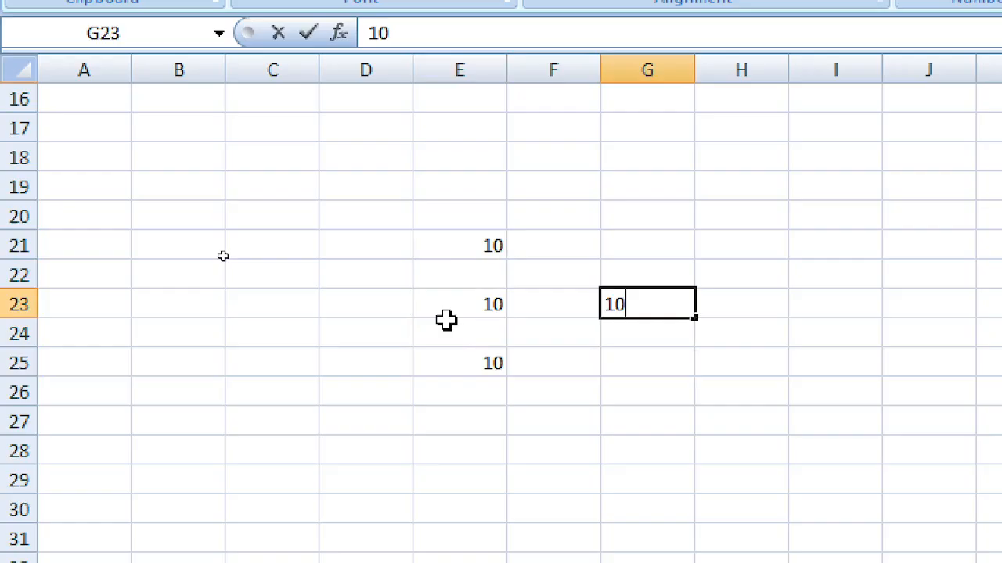
key(Left)
key(Left)
key(Left)
text(1)
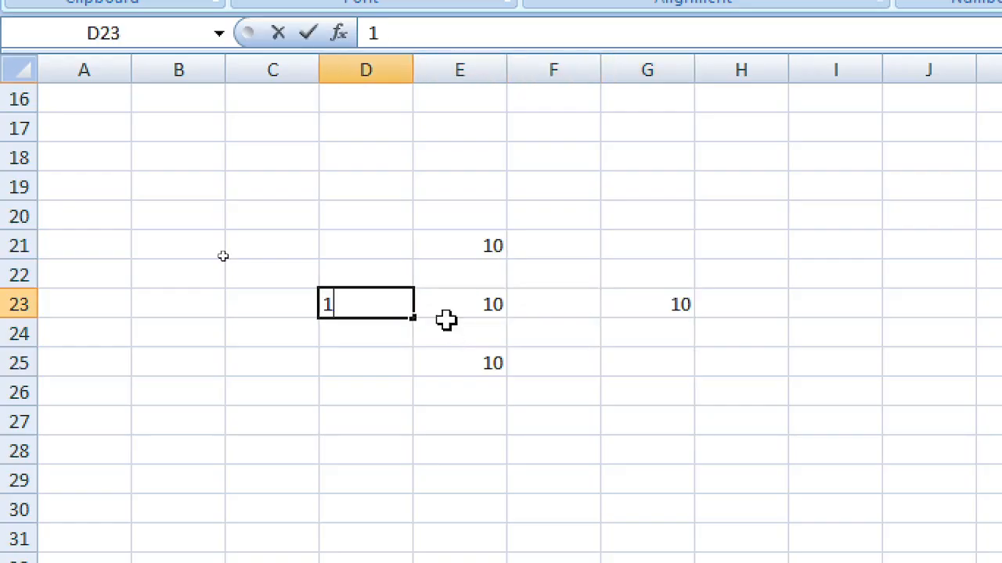
key(Left)
text(10)
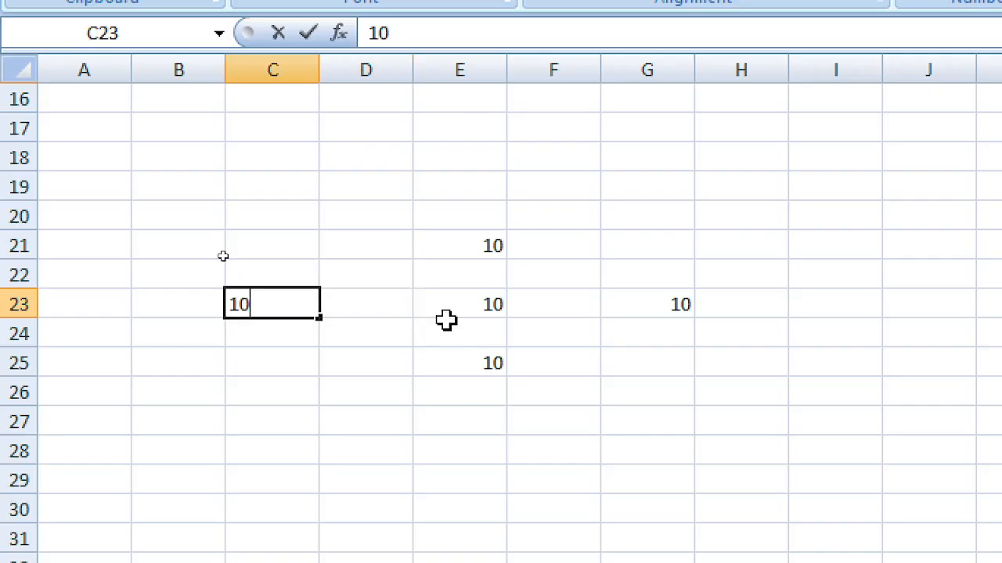
key(Right)
key(Right)
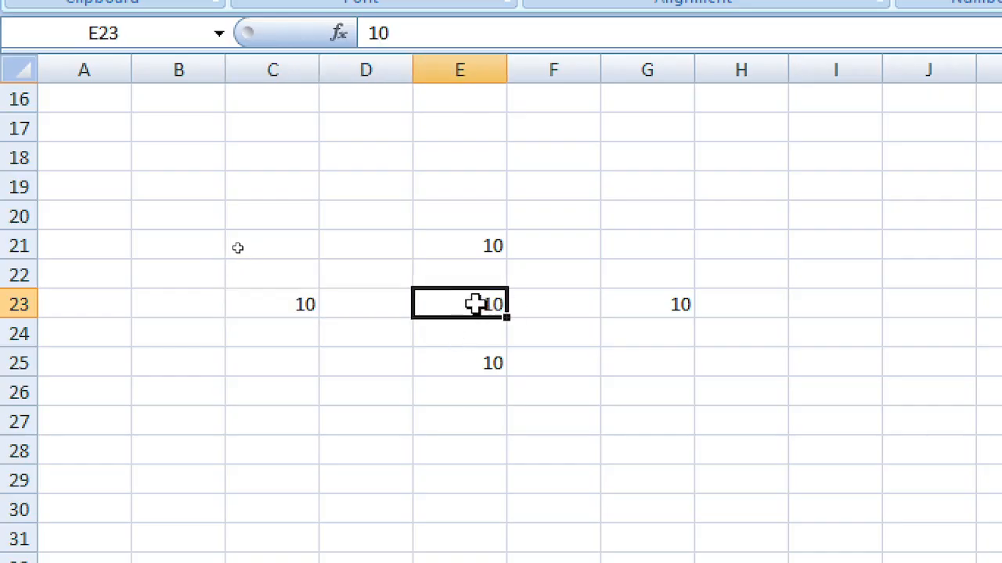
click(285, 300)
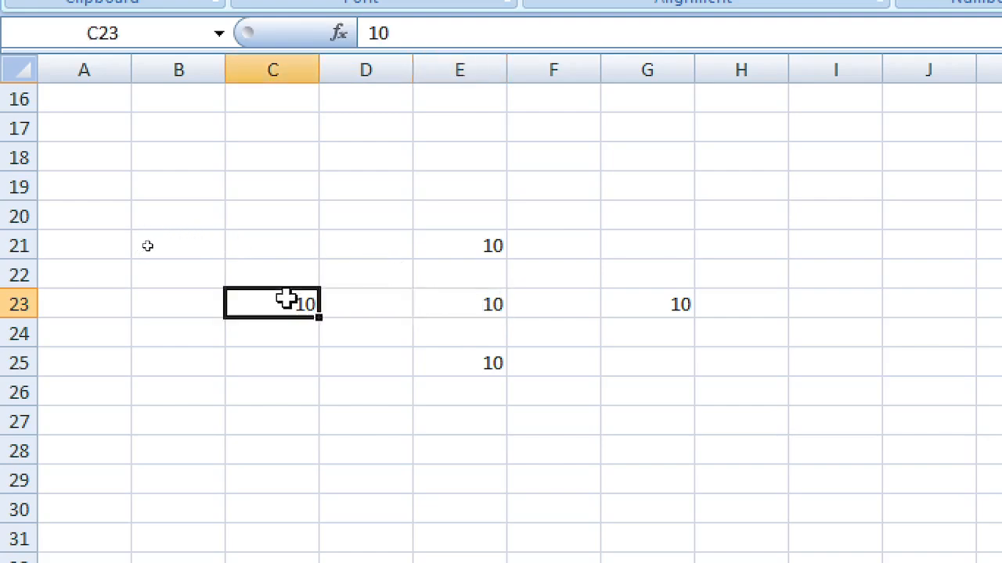
drag(286, 300, 669, 305)
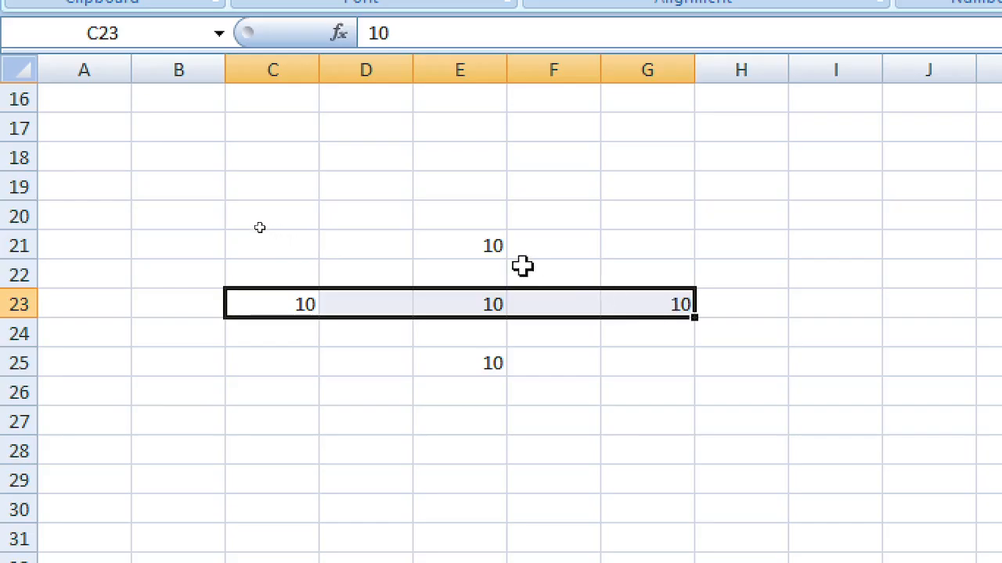
drag(458, 243, 477, 360)
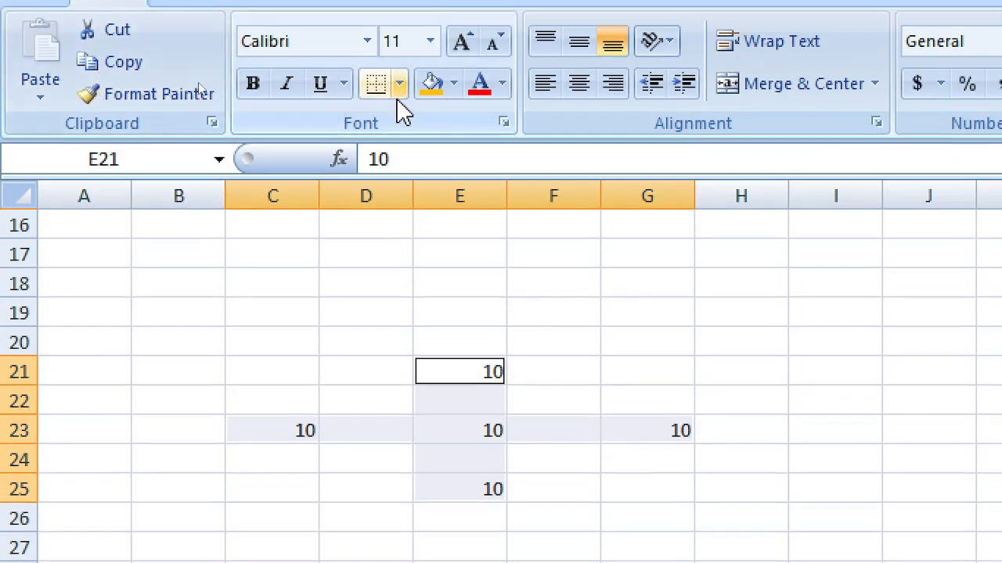
click(348, 290)
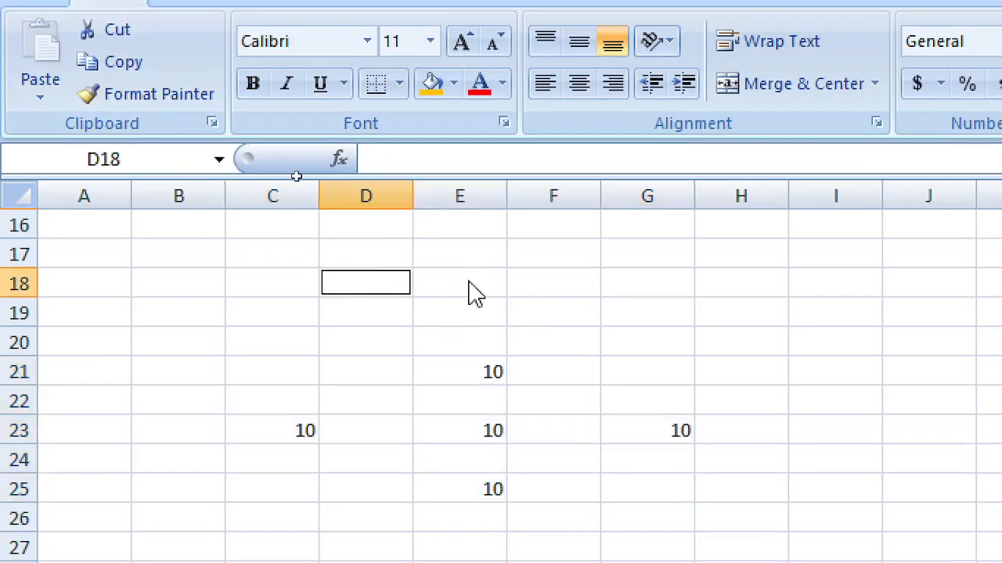
click(825, 288)
ctrl+click(741, 376)
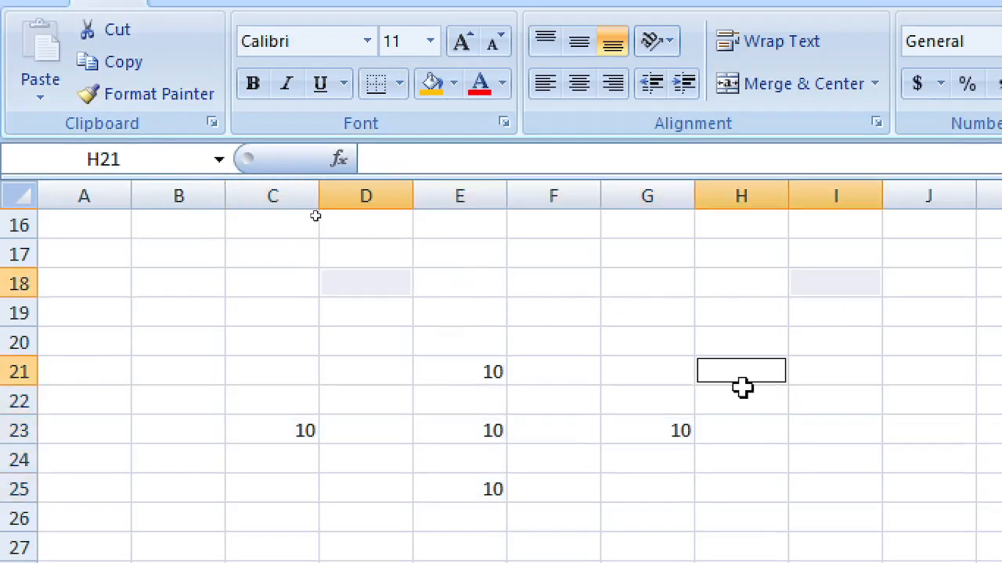
ctrl+click(573, 309)
ctrl+click(666, 259)
ctrl+click(500, 263)
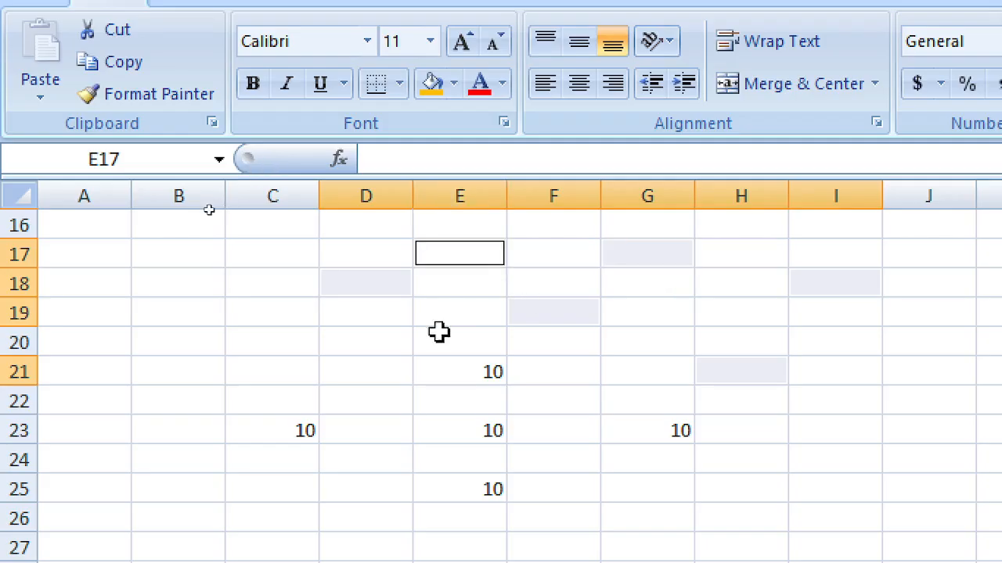
ctrl+click(407, 369)
ctrl+click(575, 493)
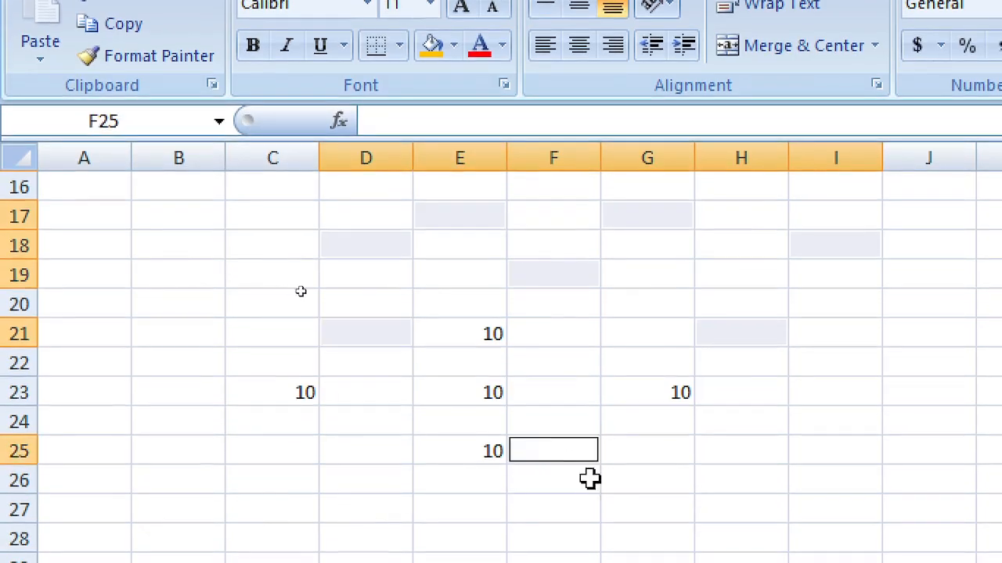
ctrl+click(771, 489)
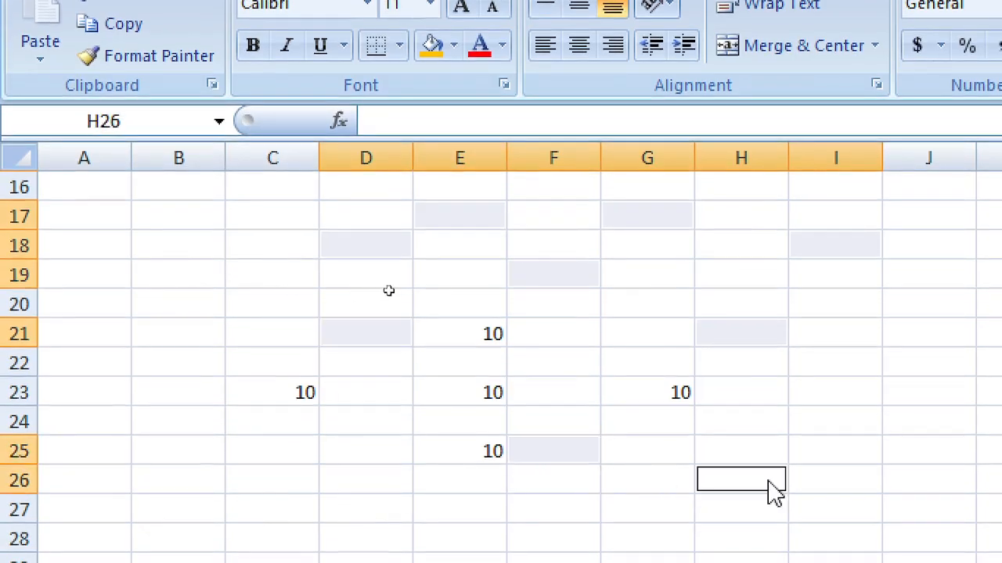
click(626, 369)
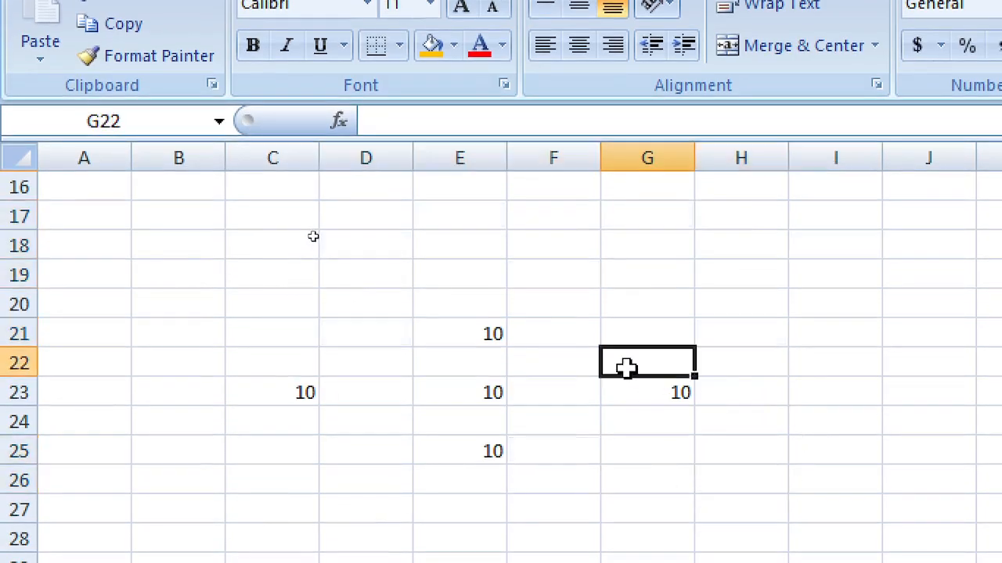
right_click(626, 368)
click(501, 400)
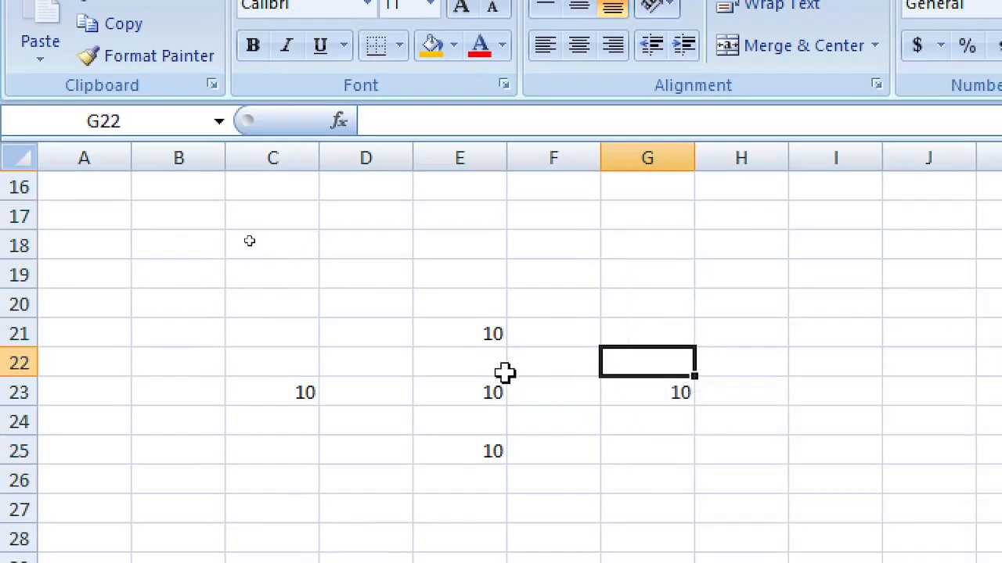
click(491, 389)
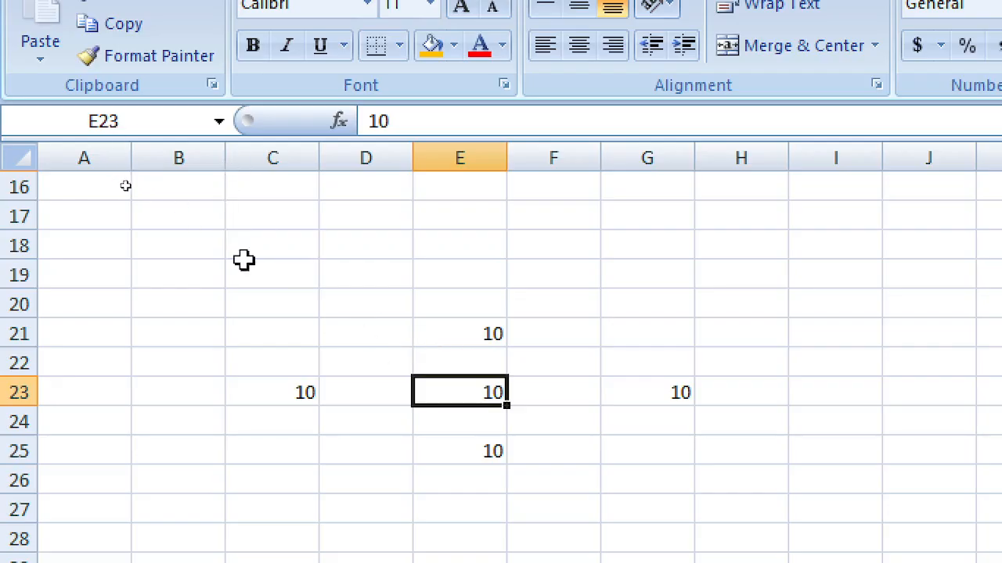
scroll(397, 293, down, 2)
Step: Fill E23 yellow from the Fill Color list, then fill E21:E25 yellow
scroll(476, 308, up, 1)
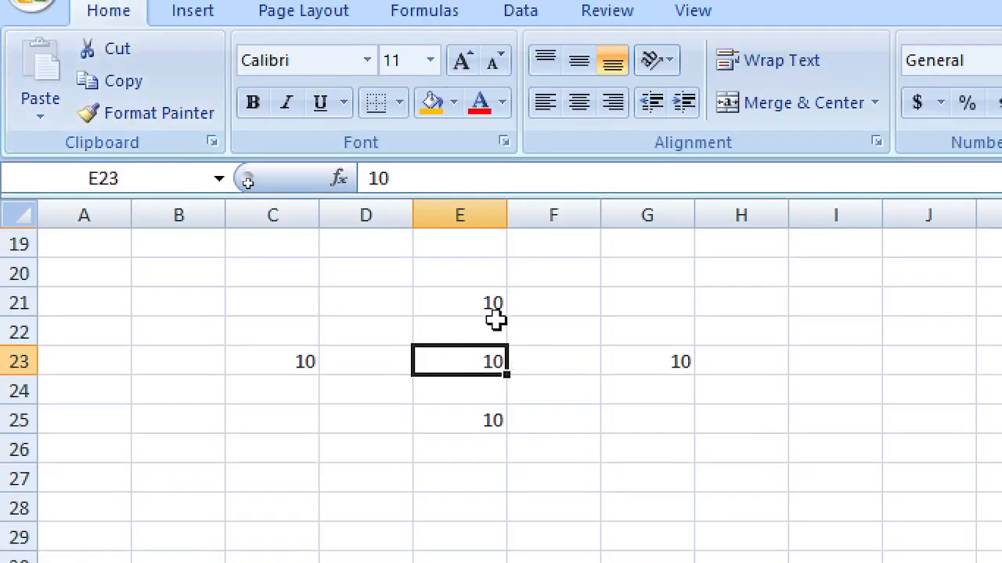
click(452, 112)
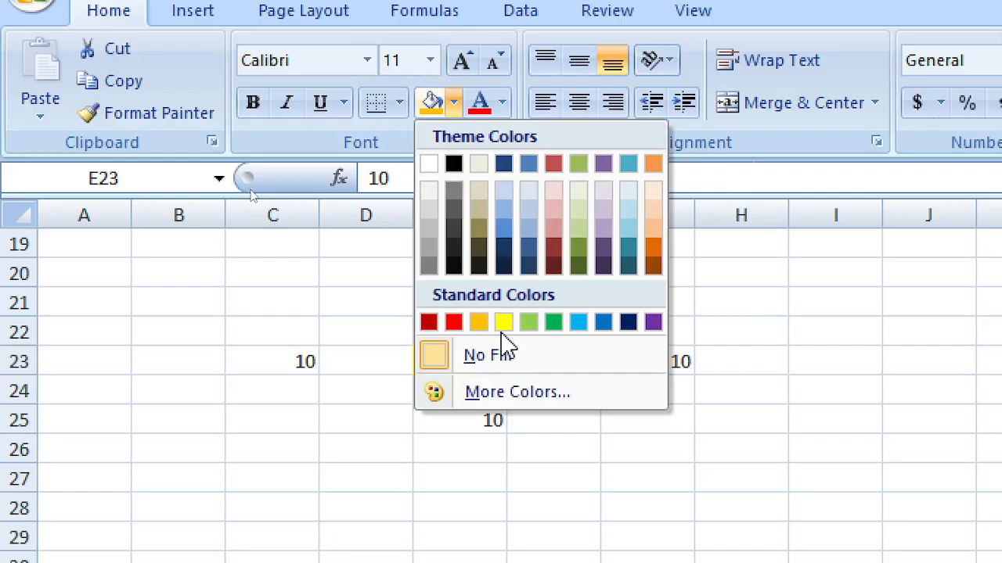
click(505, 323)
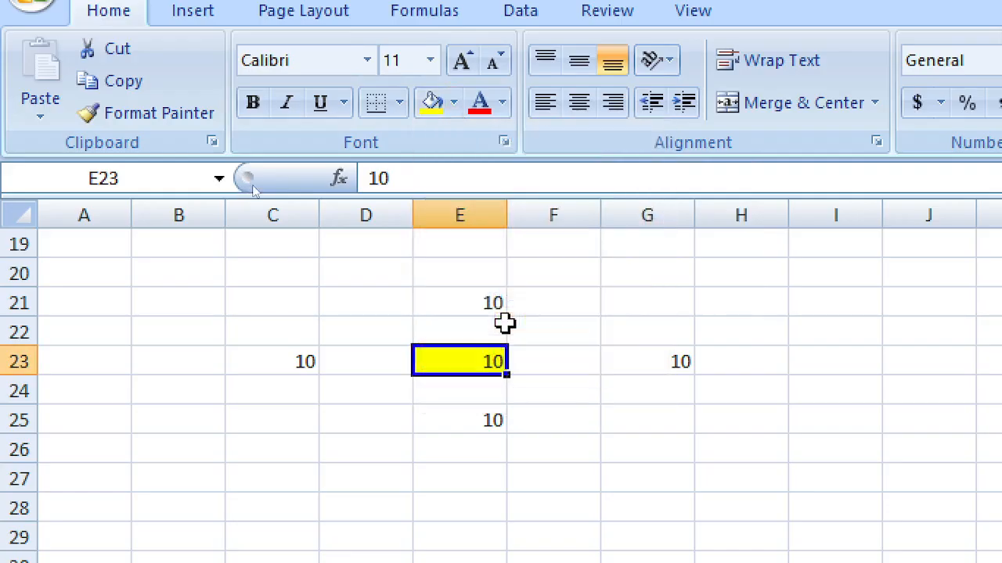
click(485, 304)
drag(485, 306, 465, 414)
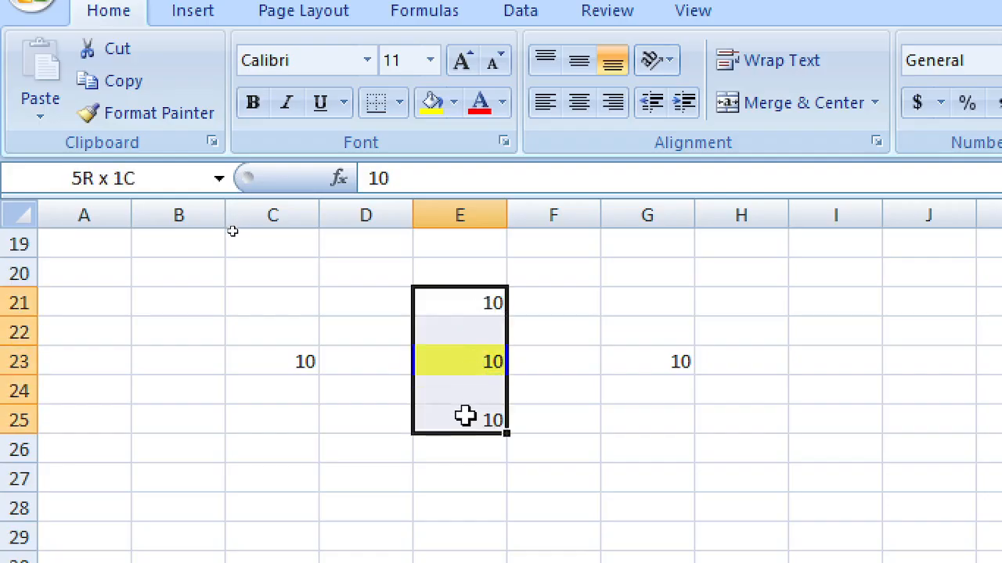
click(434, 104)
Step: Select the row C23:G23 and apply the yellow fill to it
drag(284, 352, 664, 362)
click(633, 397)
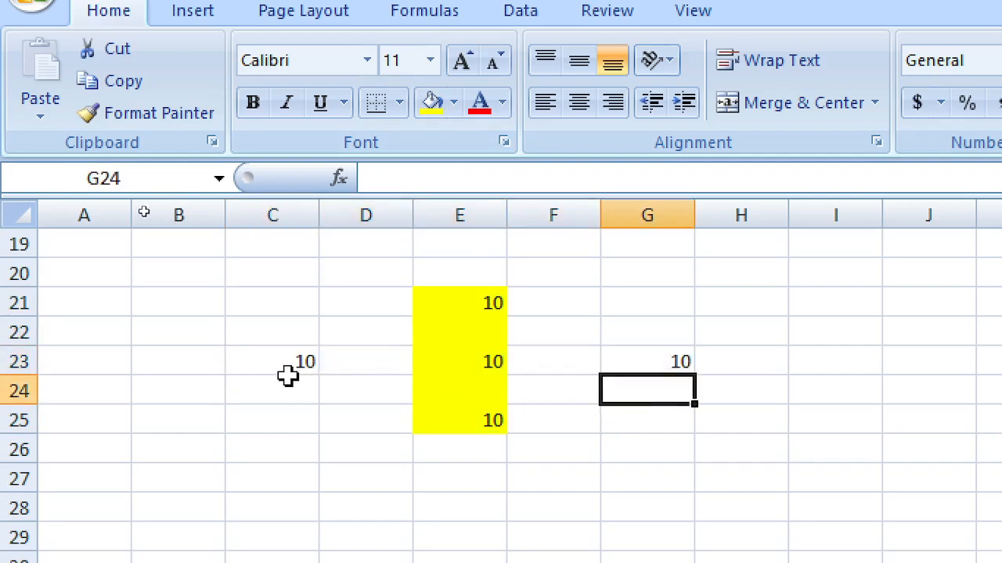
drag(287, 362, 656, 374)
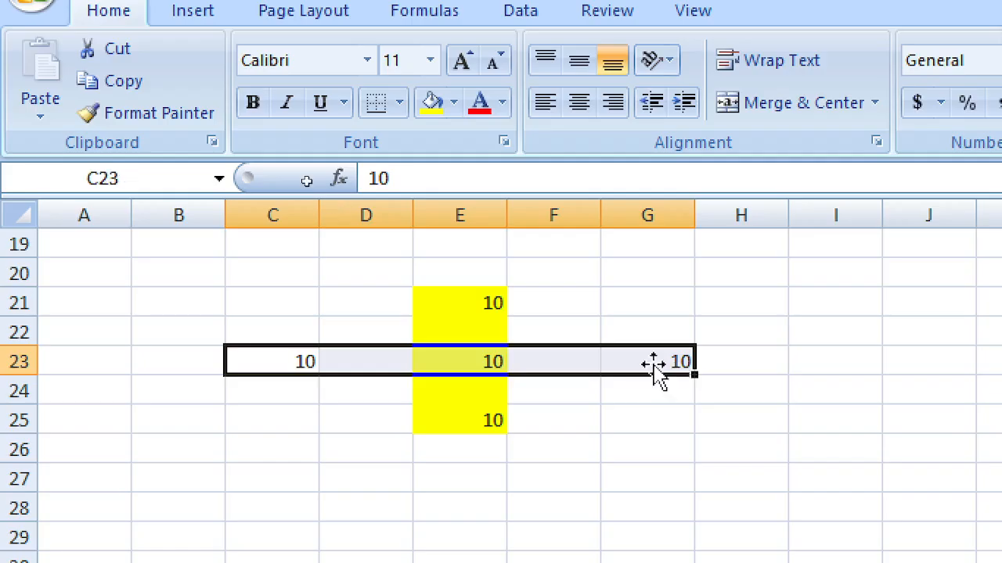
click(434, 104)
Step: View the finished yellow cross and copy cell E23
click(652, 441)
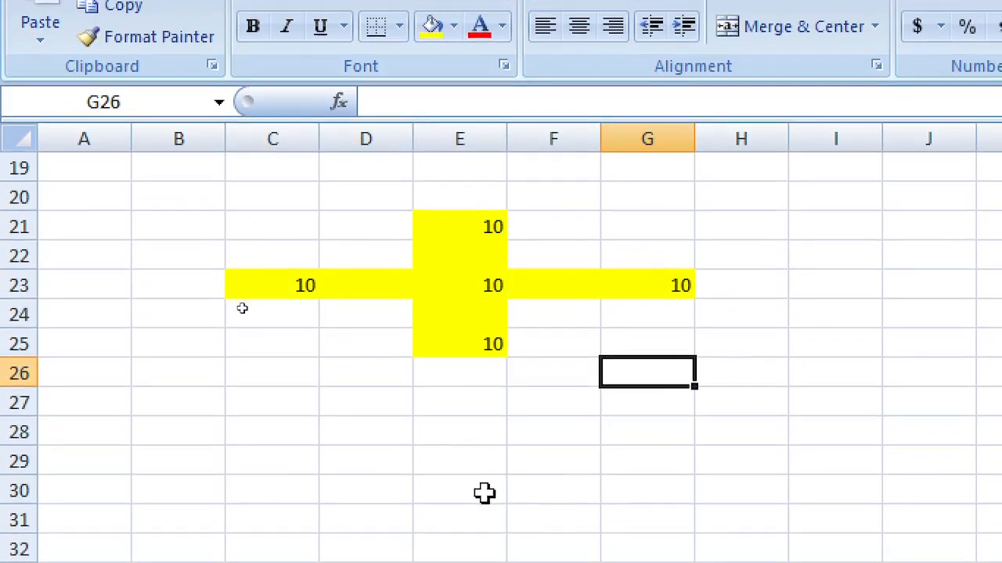
click(483, 344)
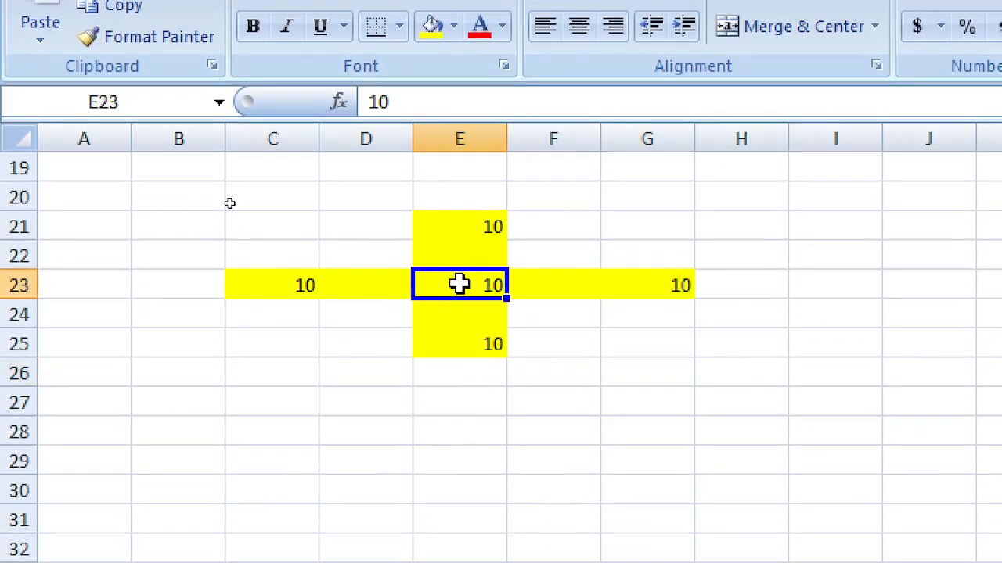
right_click(462, 287)
click(516, 338)
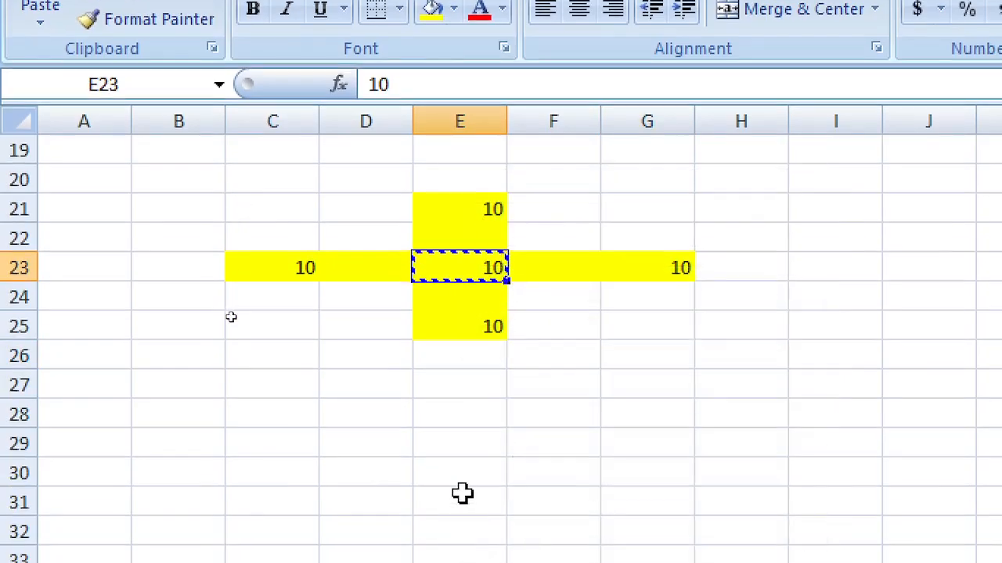
click(461, 509)
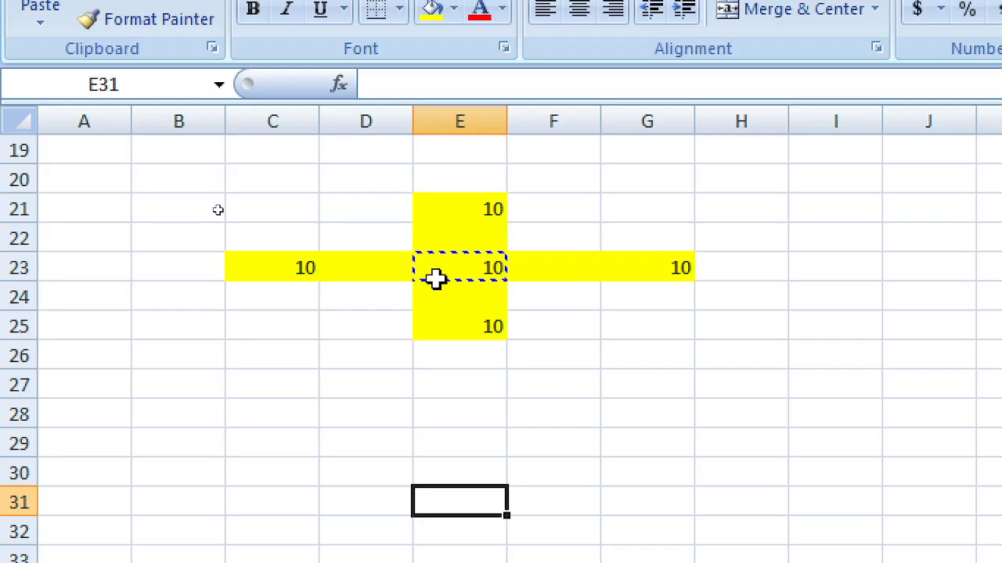
click(438, 235)
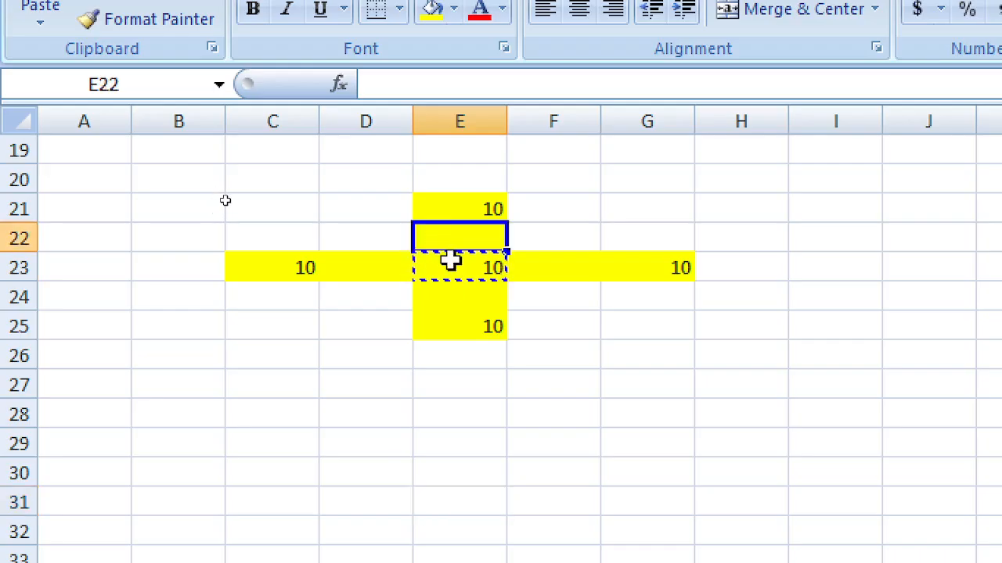
Step: Build =E21+G23/E25/C23 in E23 using arrow-key references, showing 10.1
click(451, 263)
text(=)
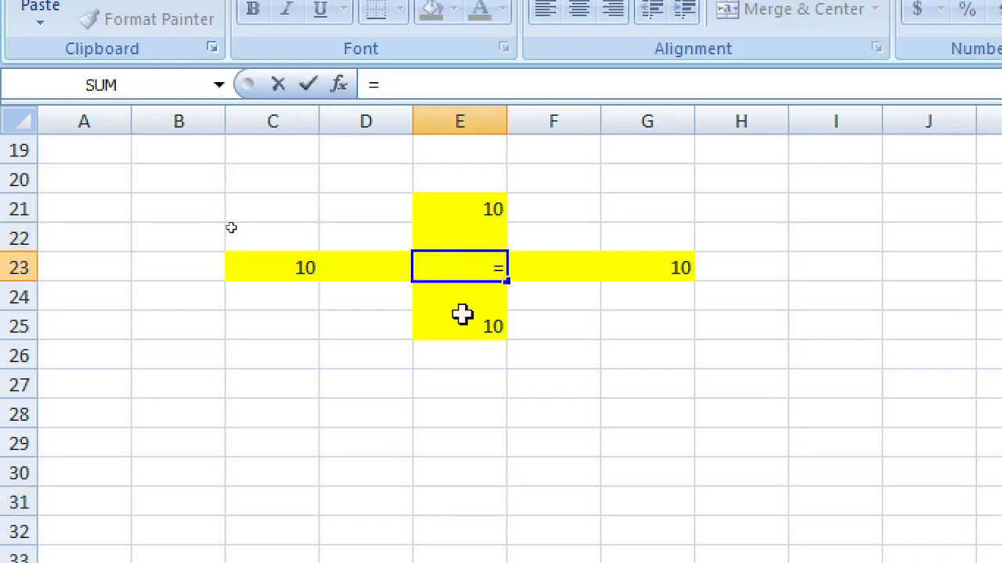
key(Up)
key(Up)
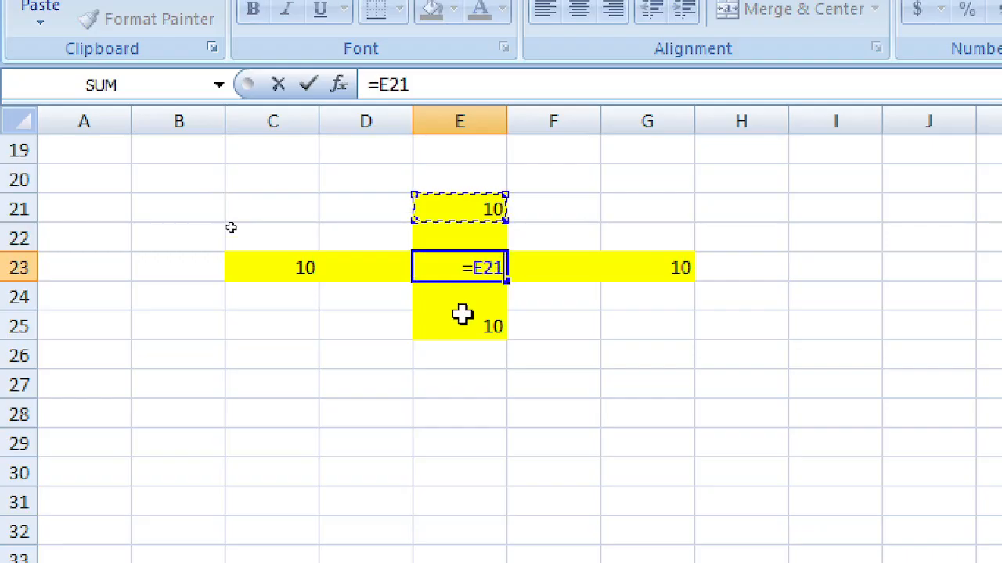
text(+)
key(Right)
key(Right)
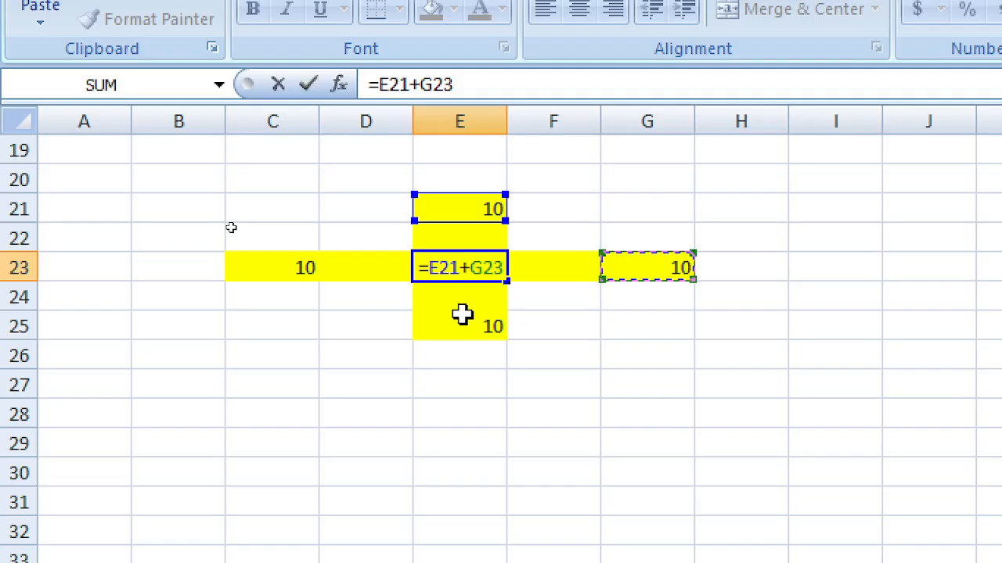
text(/)
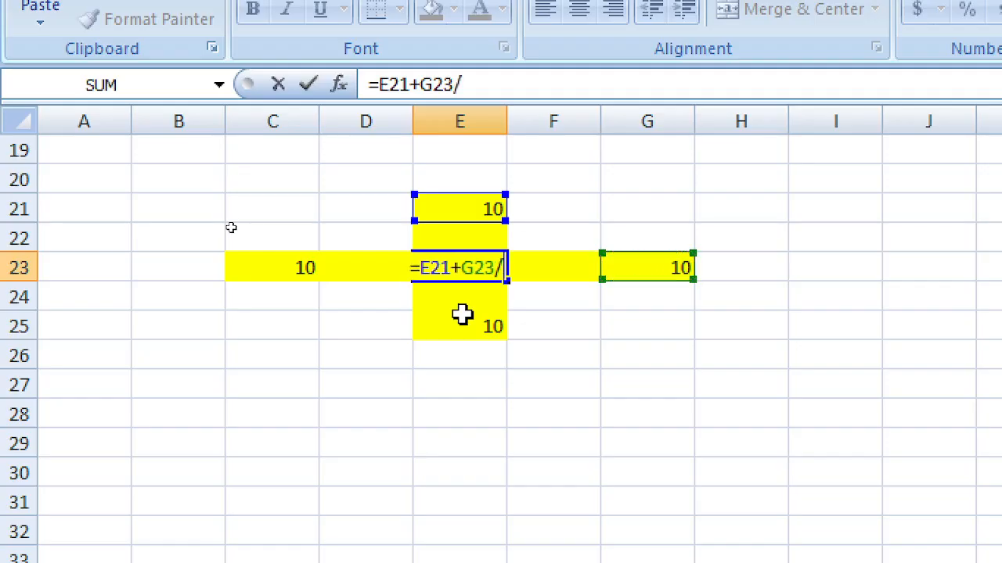
key(Down)
key(Down)
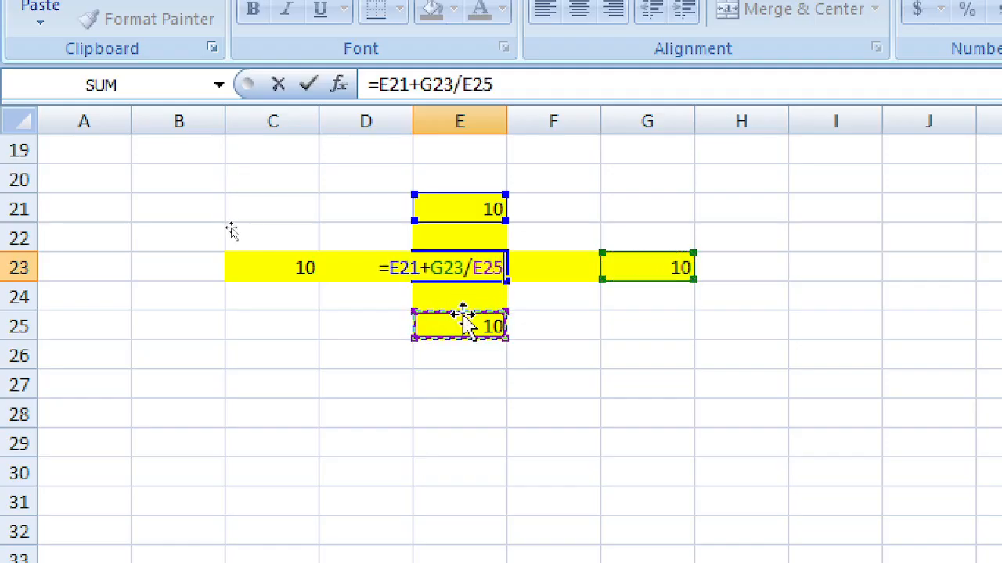
text(/)
key(Left)
key(Left)
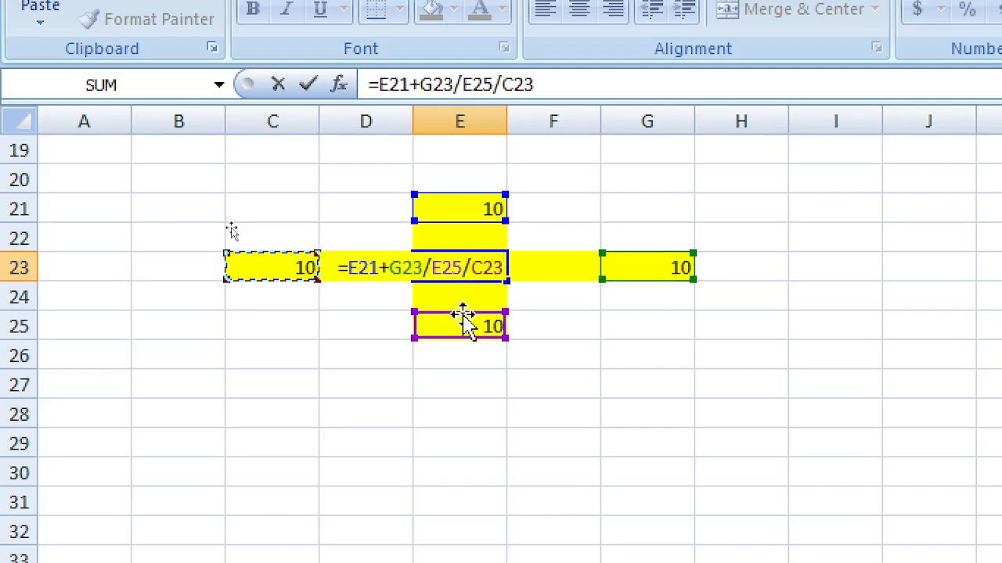
key(Return)
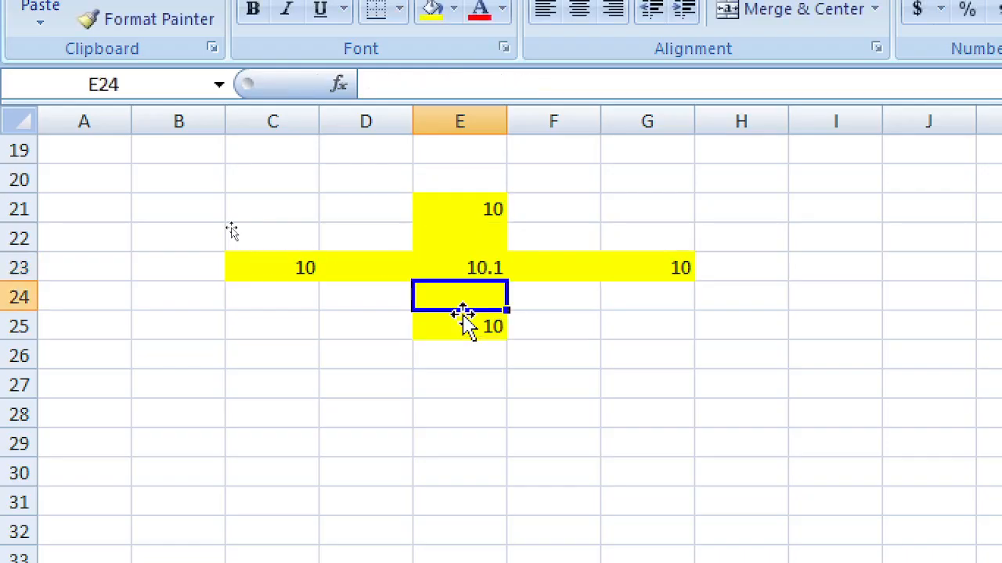
key(Up)
key(Up)
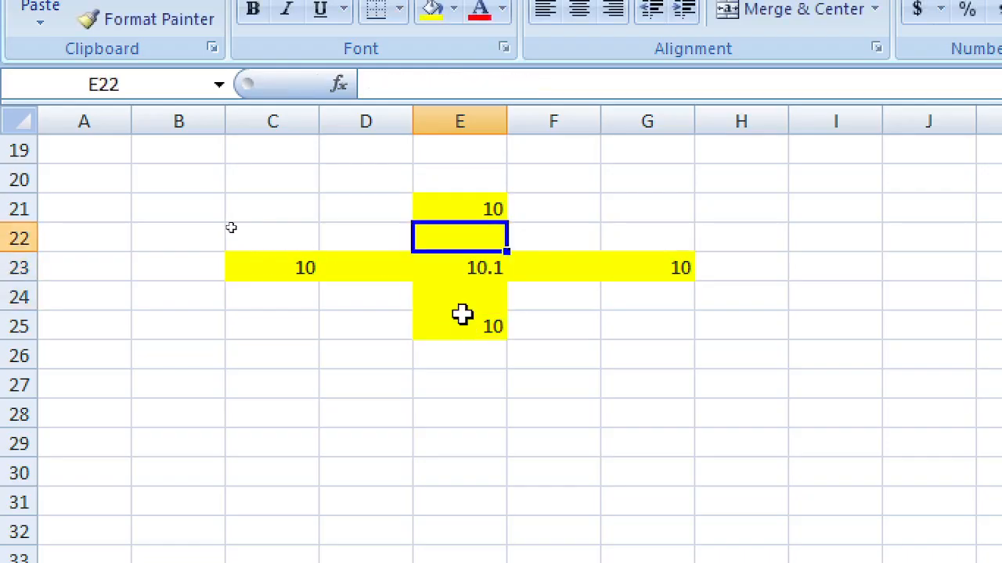
Step: Copy E23's formula and paste it into E32
key(Down)
key(Down)
key(Down)
key(Down)
key(Down)
key(Down)
key(Down)
key(Down)
key(Down)
key(Down)
key(Down)
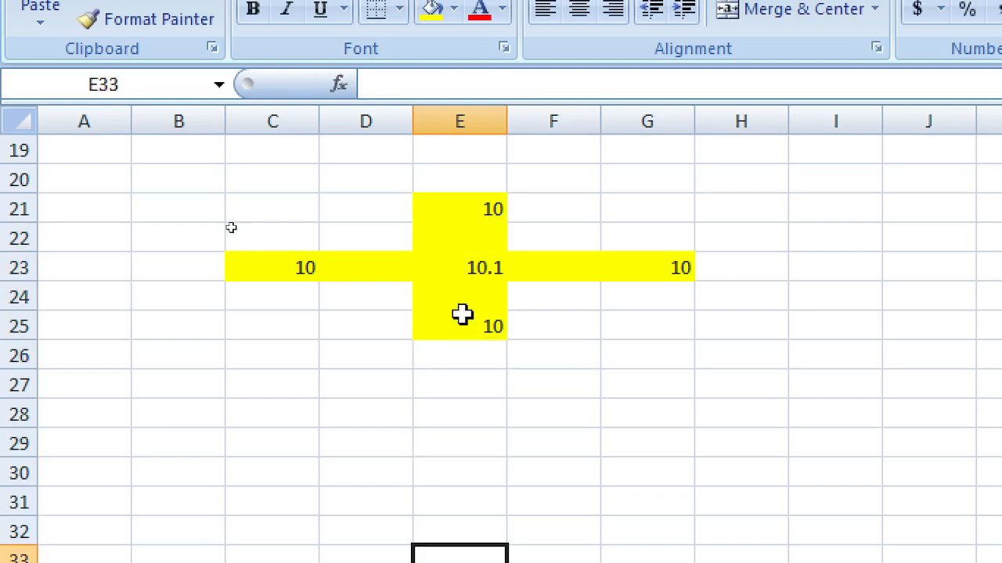
key(Down)
key(Down)
key(Down)
key(Down)
key(Down)
key(Down)
key(Down)
key(Down)
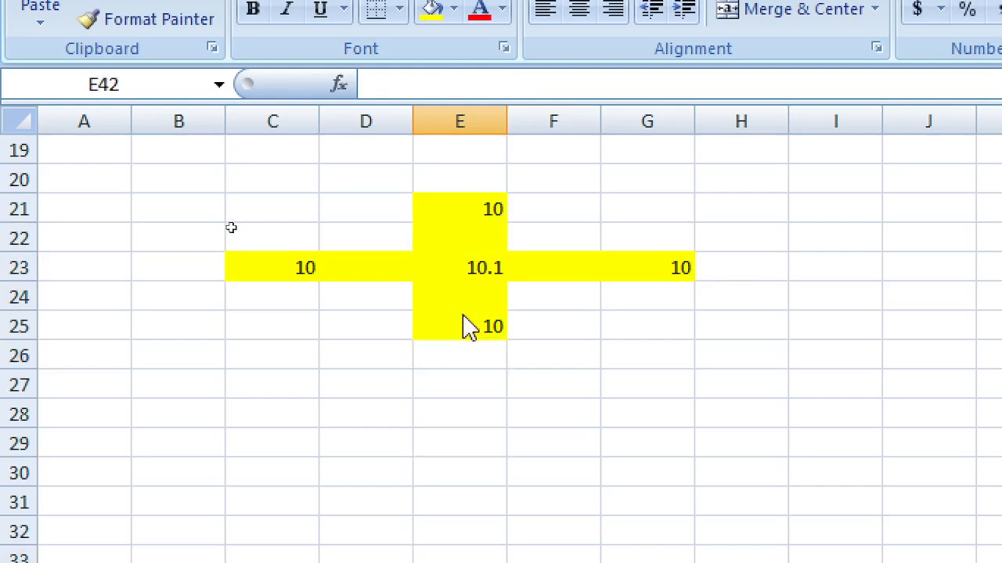
click(457, 264)
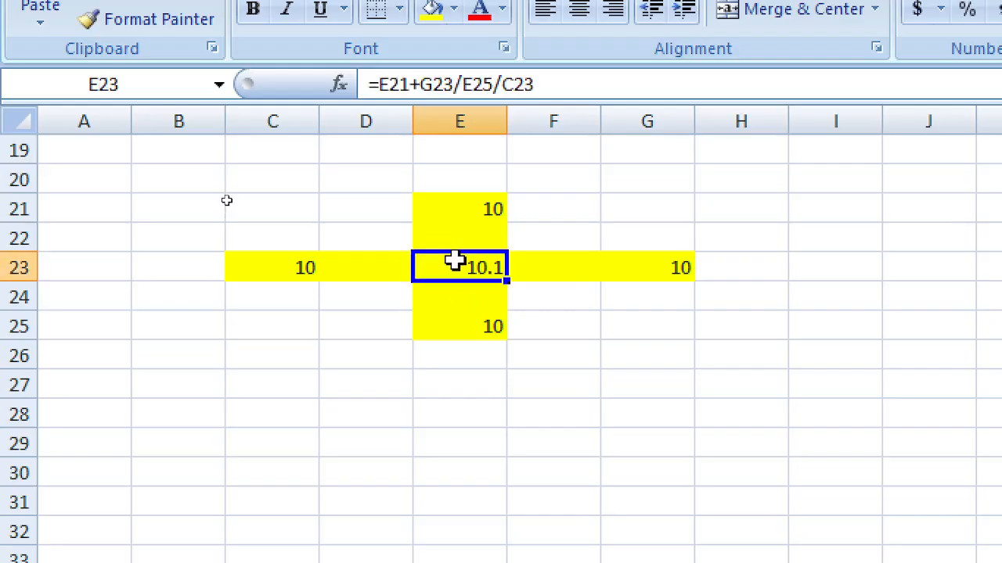
right_click(457, 263)
click(532, 313)
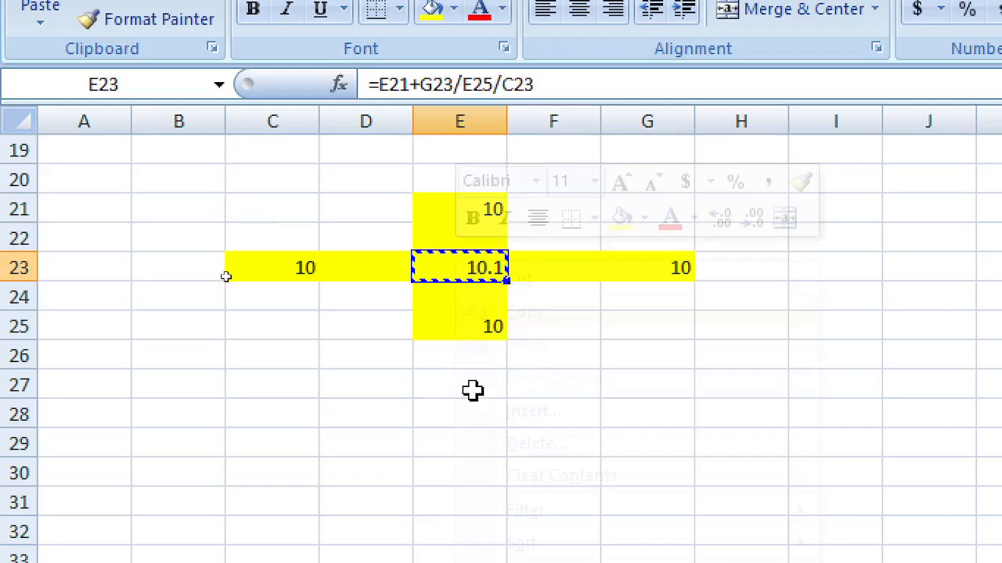
click(455, 528)
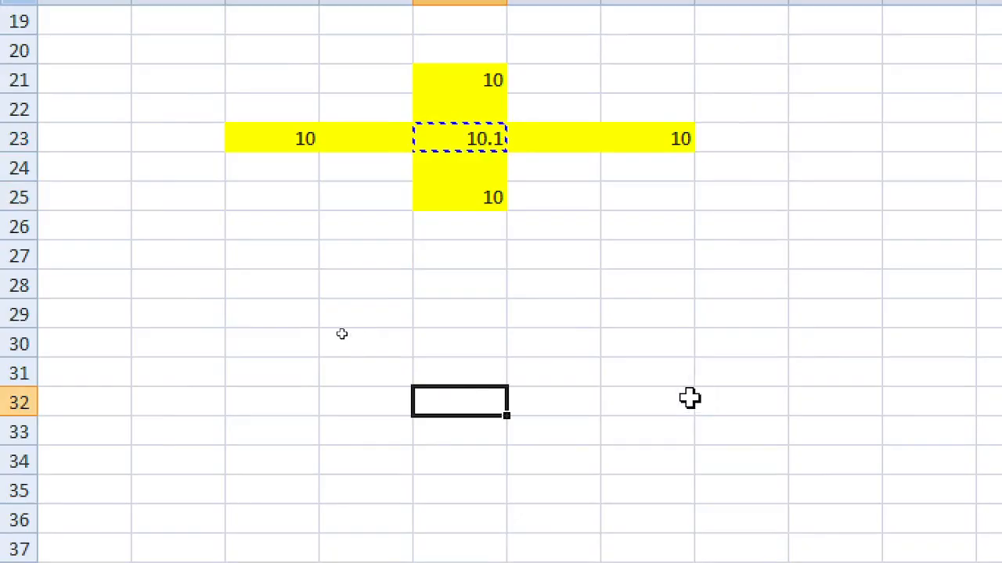
key(ctrl+v)
Step: Put the value 12 in cell E30
click(576, 354)
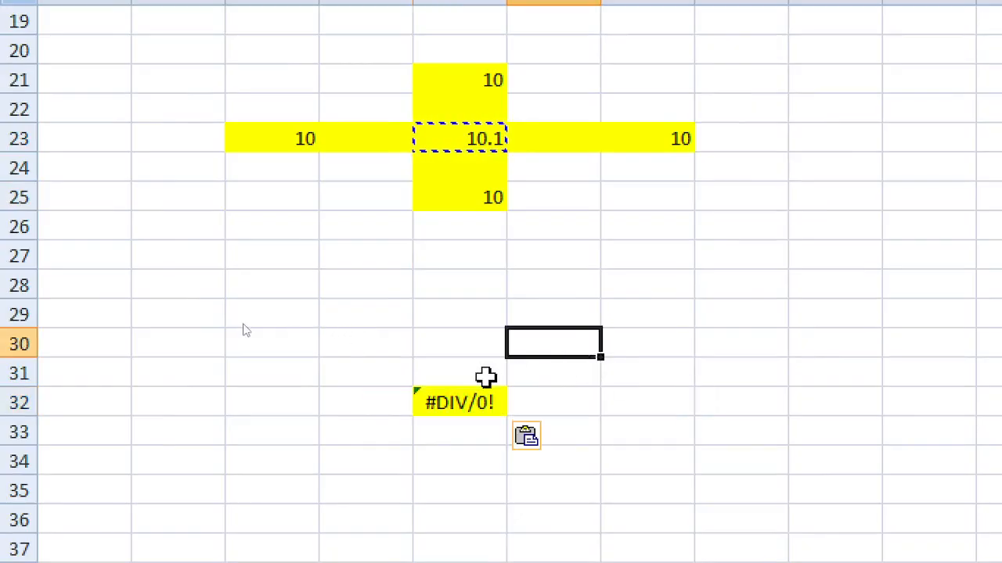
click(458, 107)
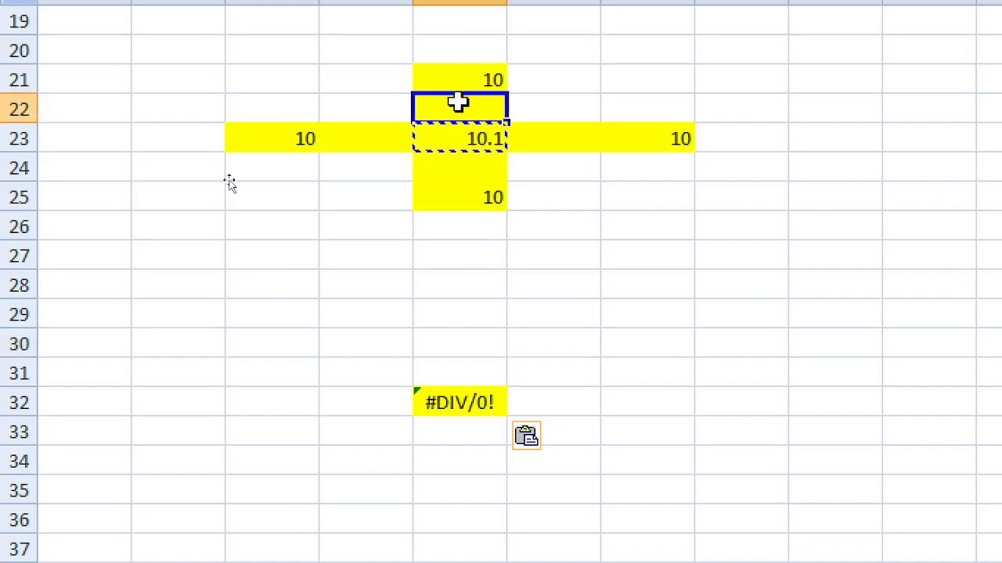
click(458, 79)
click(458, 105)
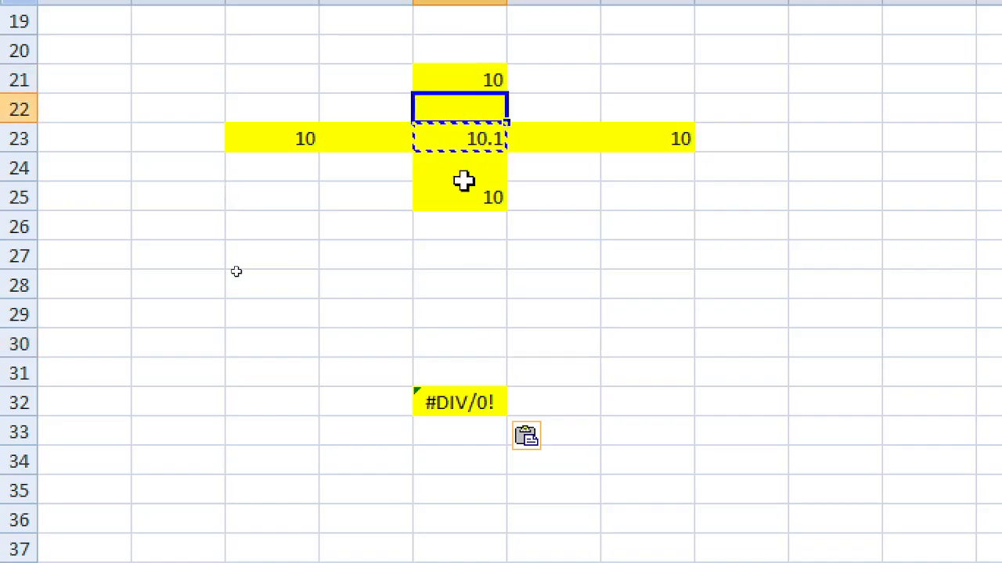
click(467, 364)
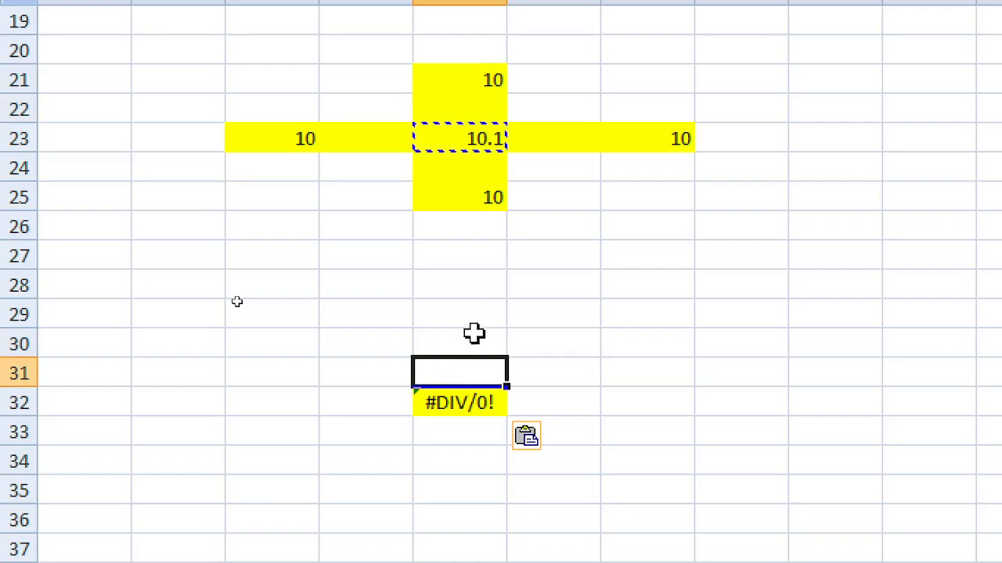
click(472, 335)
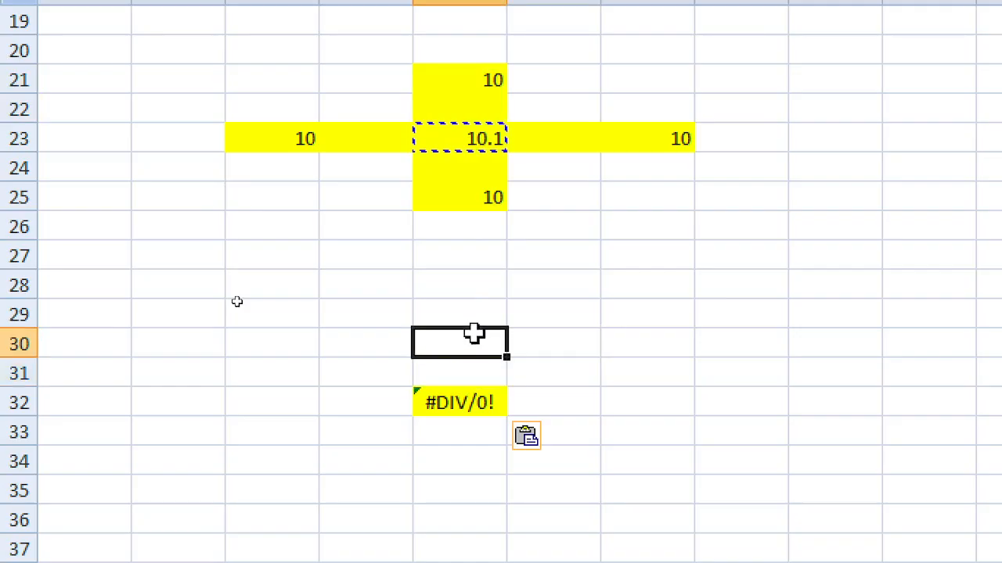
click(464, 402)
Step: Inspect E32's shifted references, then delete its #DIV/0! error
key(F2)
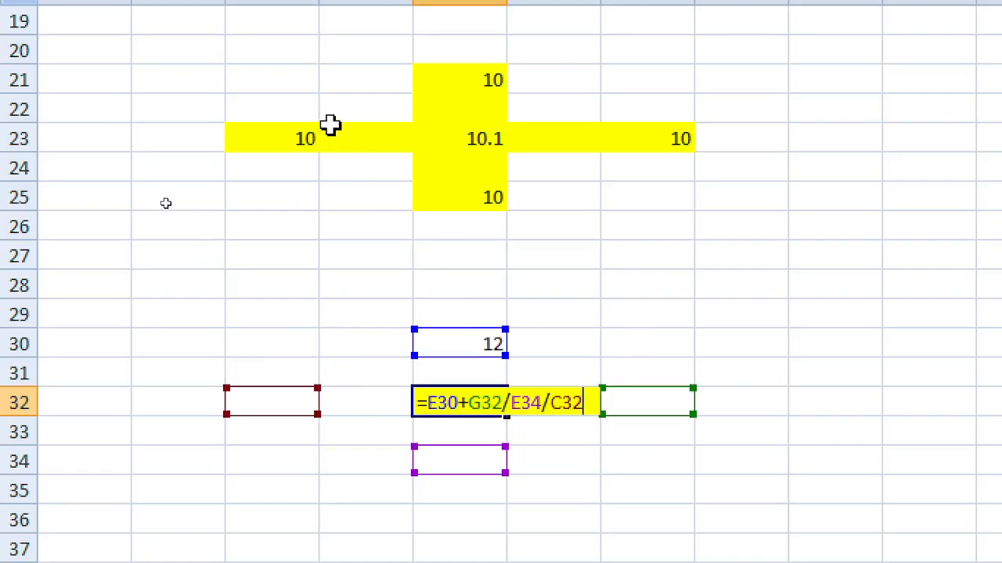
click(337, 173)
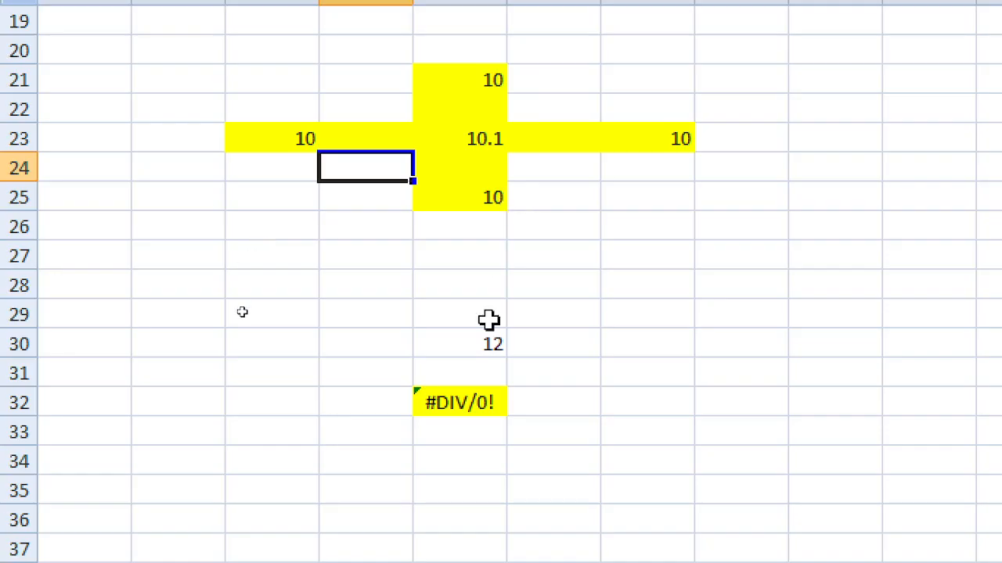
click(480, 399)
key(Delete)
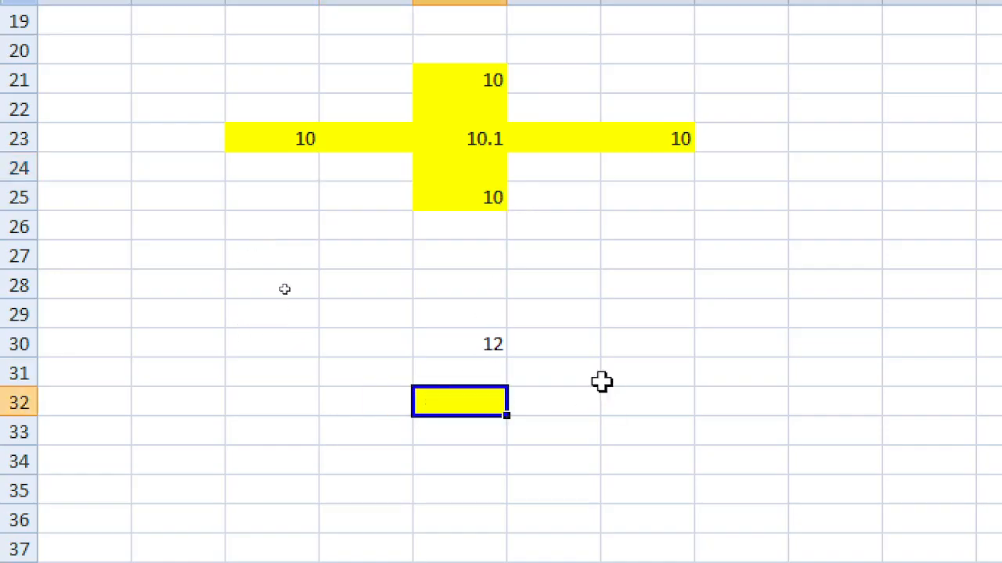
Step: Select A1:G25 and delete all its values and formulas
scroll(387, 96, up, 6)
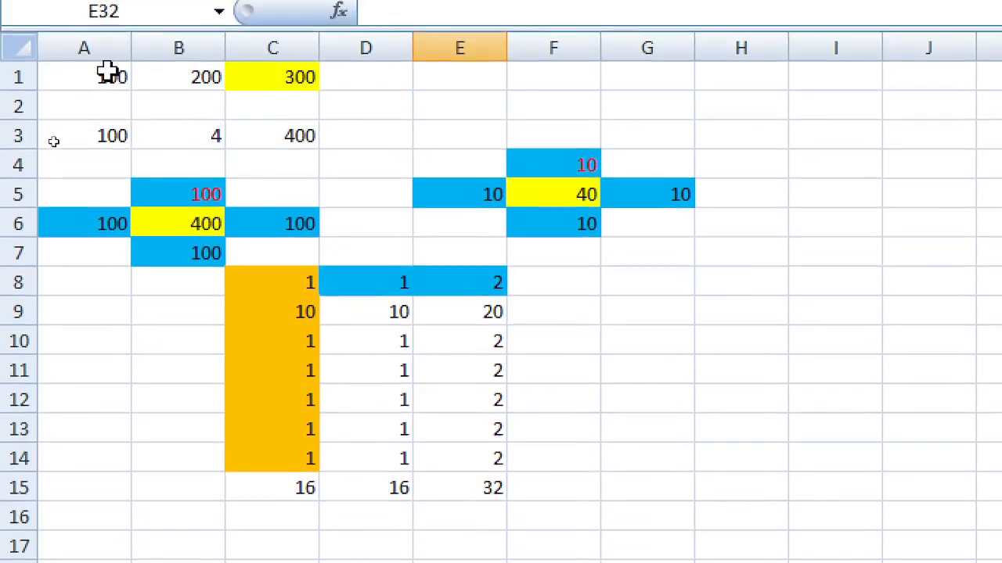
drag(107, 30, 681, 485)
drag(716, 415, 713, 409)
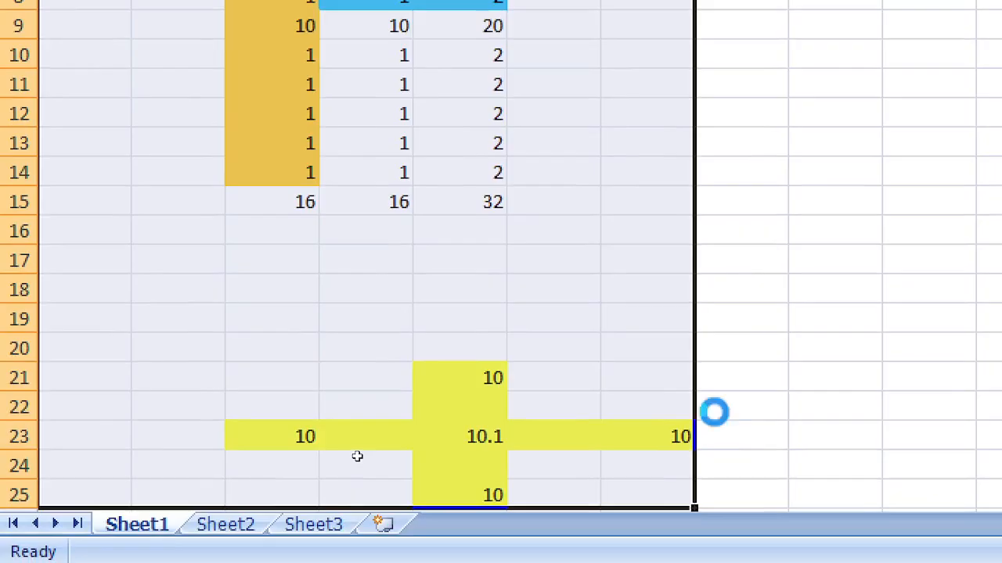
key(Delete)
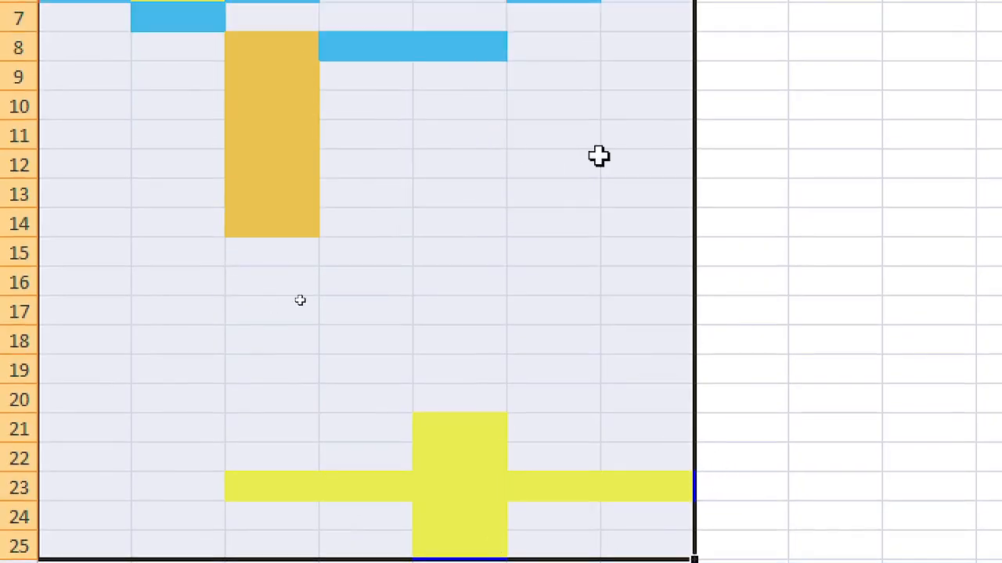
Step: Format-paint blank H11's plain style over A1:G25 to remove the coloured fills
click(783, 132)
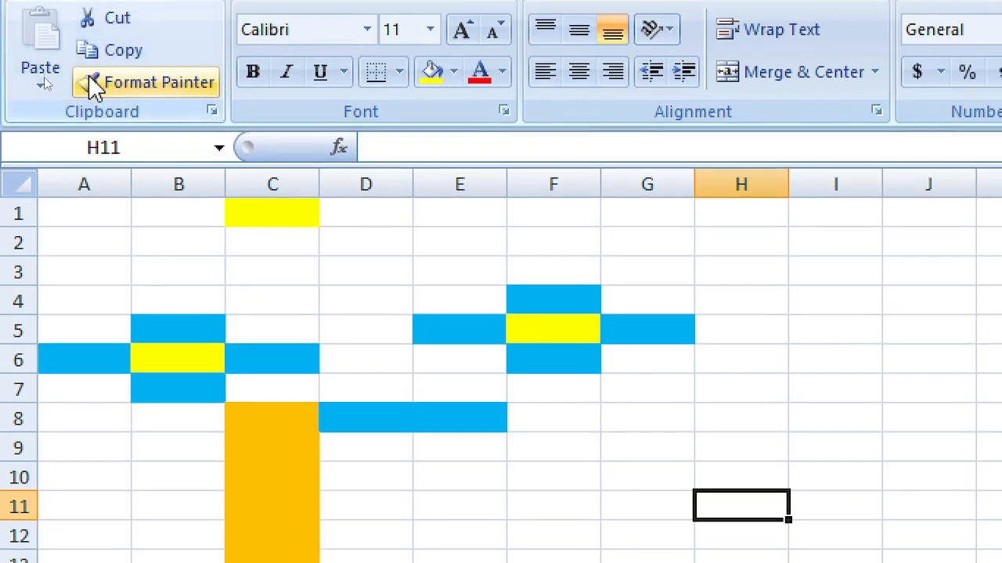
click(166, 88)
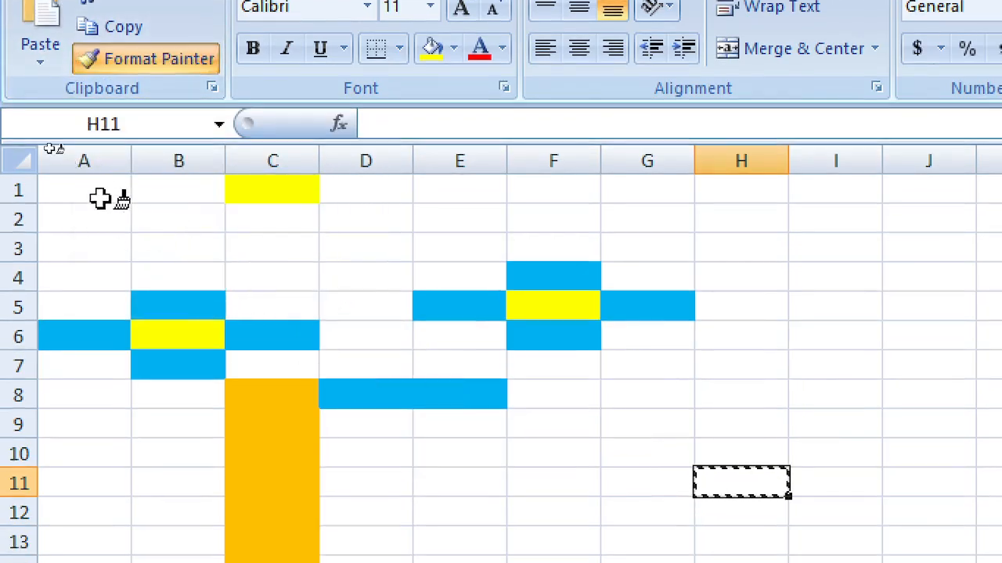
mouse_move(97, 188)
mouse_down()
mouse_move(581, 401)
mouse_move(686, 506)
mouse_move(633, 562)
mouse_move(609, 562)
mouse_up()
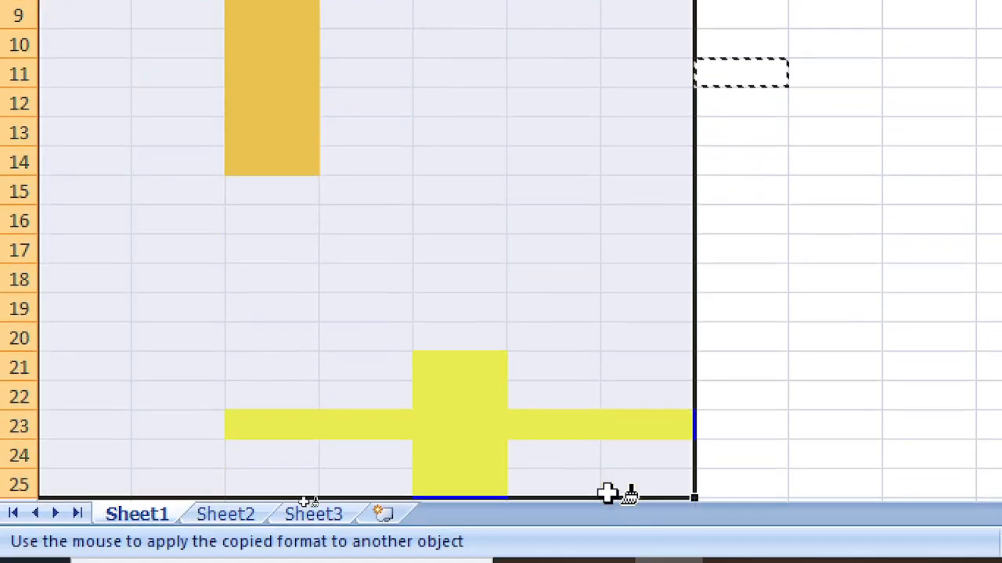
drag(608, 493, 612, 490)
click(561, 126)
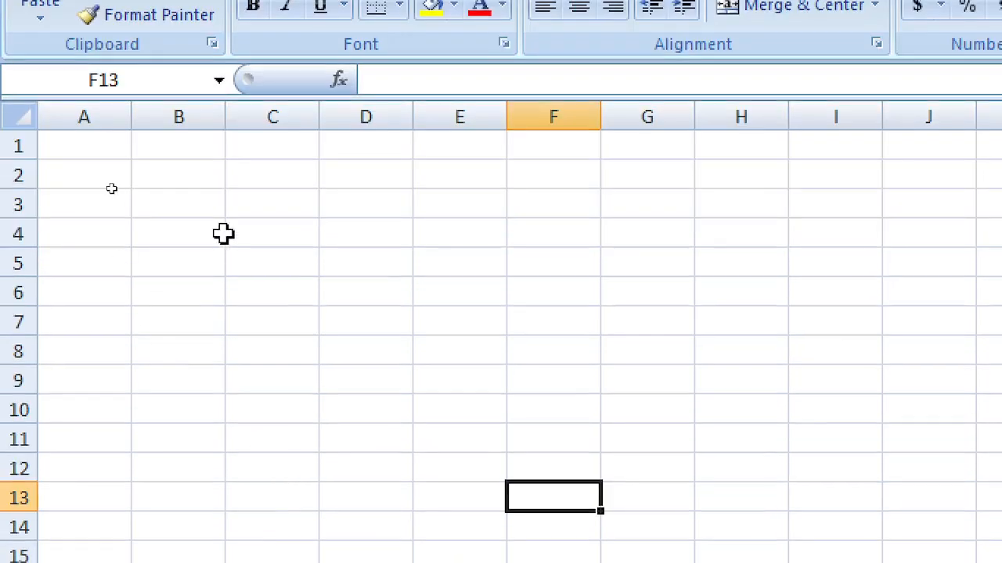
click(235, 177)
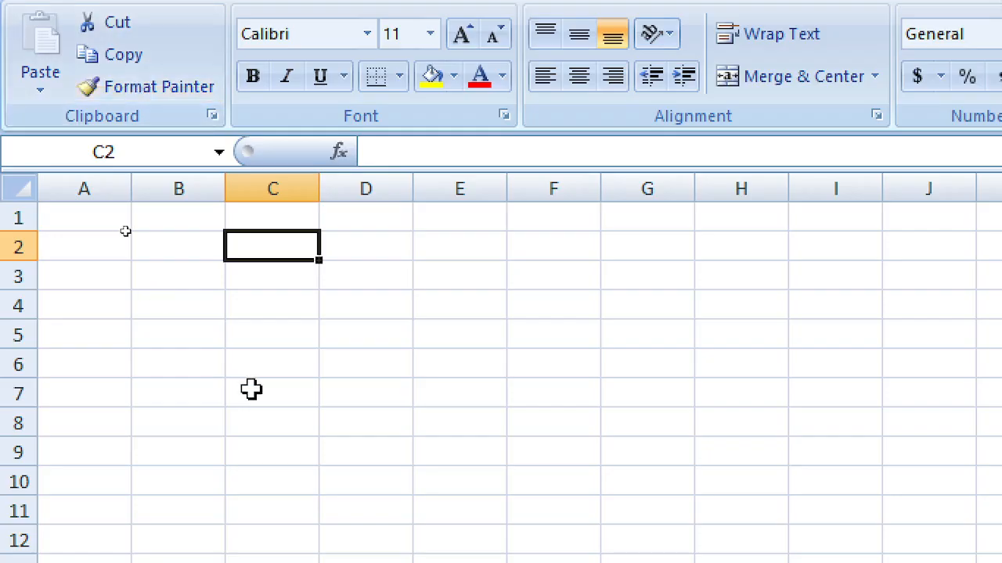
Step: Enter teachyourself in C2 and set its font size to 22
text(a)
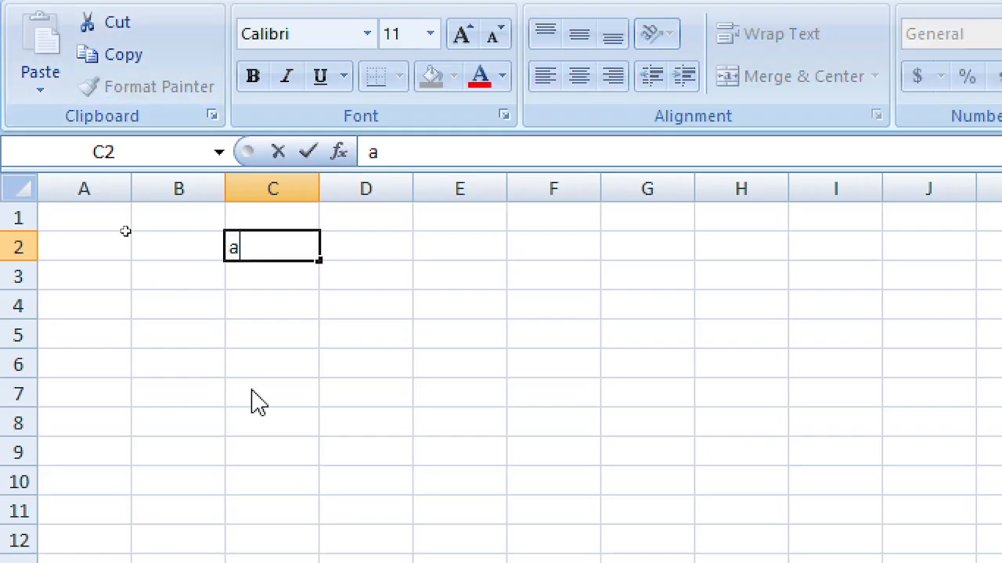
key(BackSpace)
text(tea)
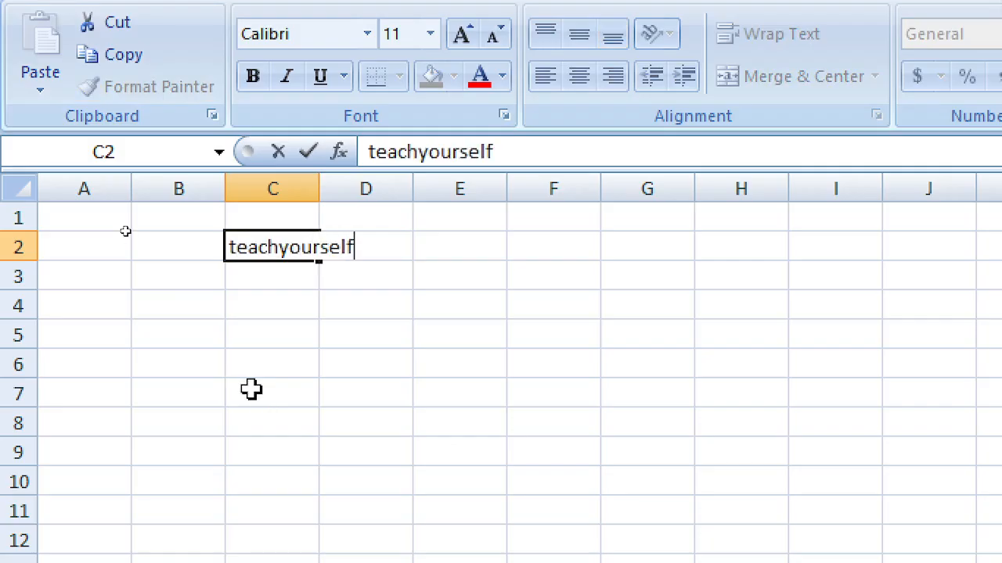
text(chyourself)
key(Return)
key(Up)
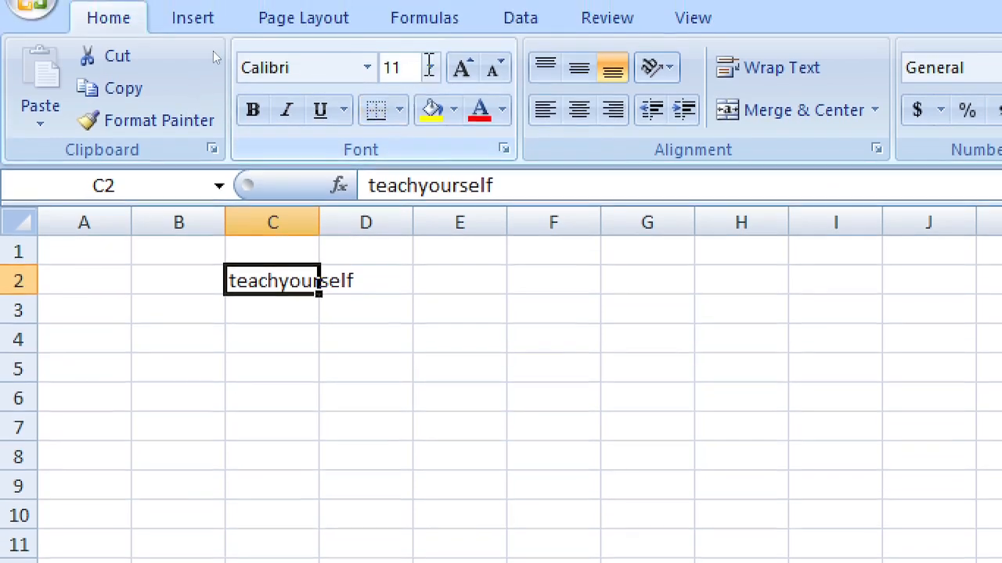
click(430, 34)
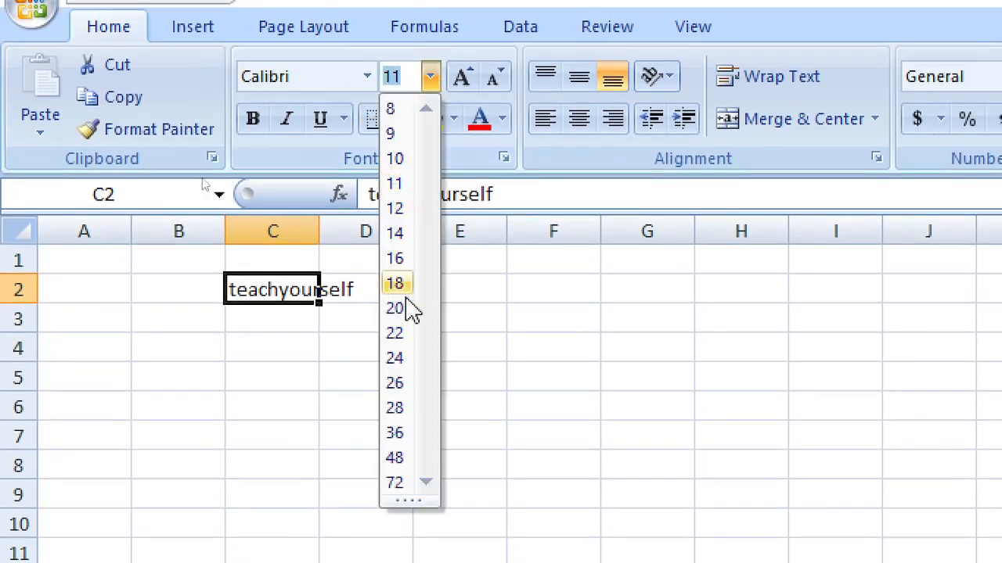
click(403, 333)
Step: Enter teachyourself in C9 and fill it upward into C6 through C8
click(371, 524)
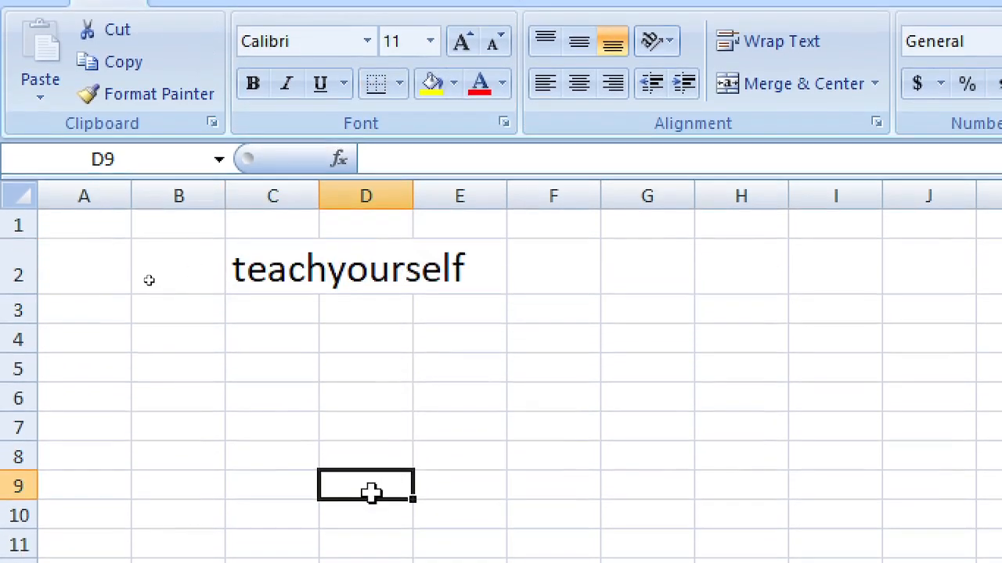
click(240, 477)
text(r)
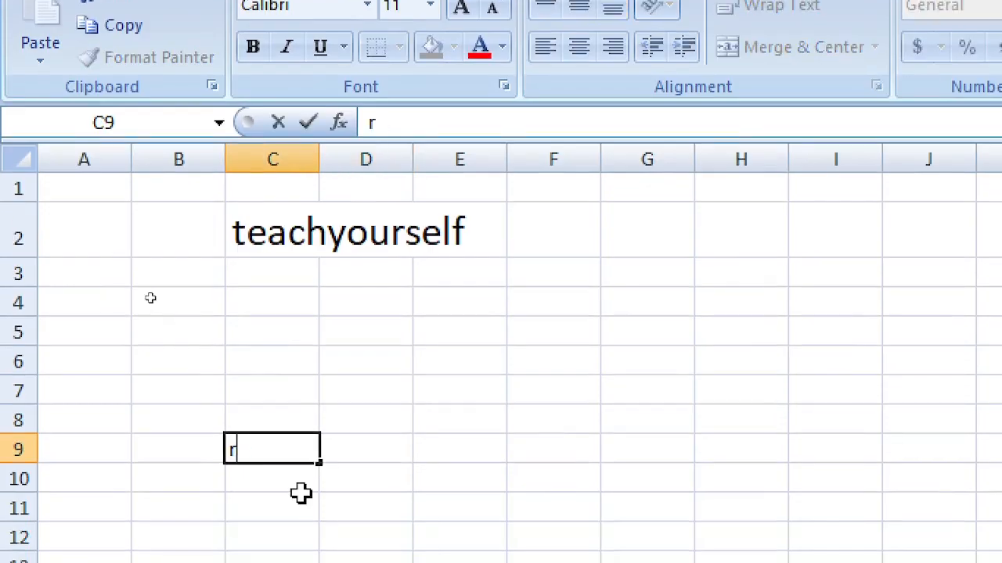
text(eachyourself)
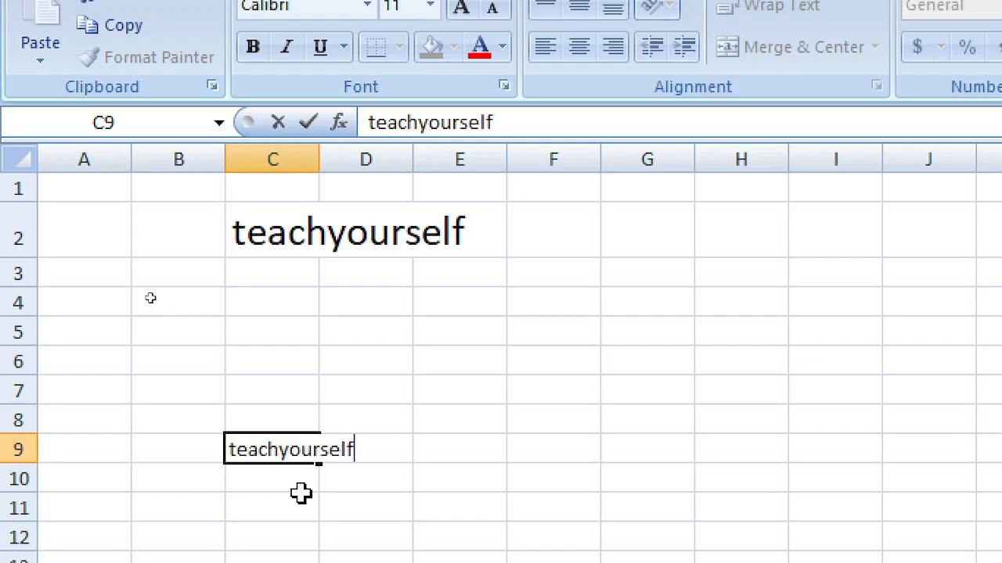
key(Return)
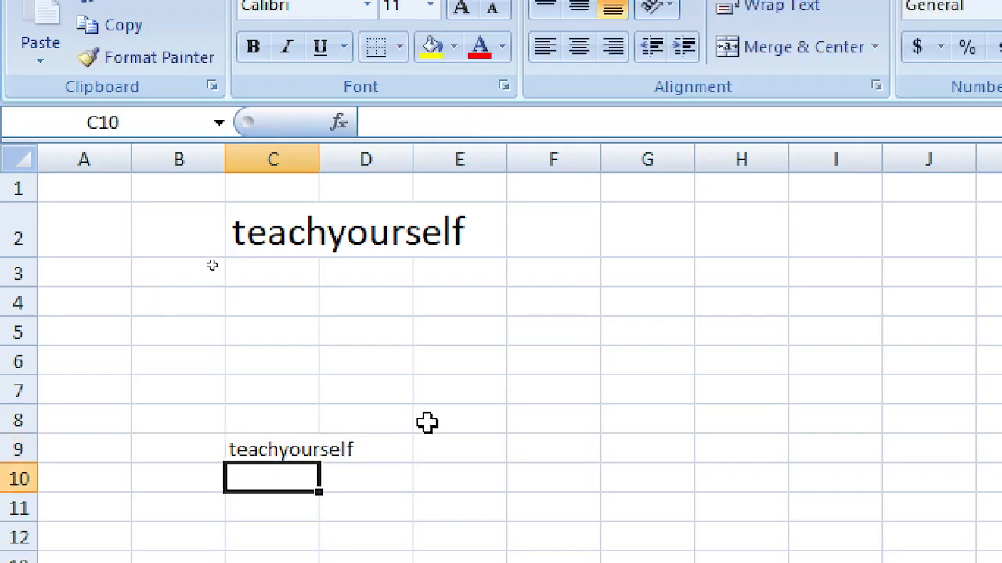
click(311, 449)
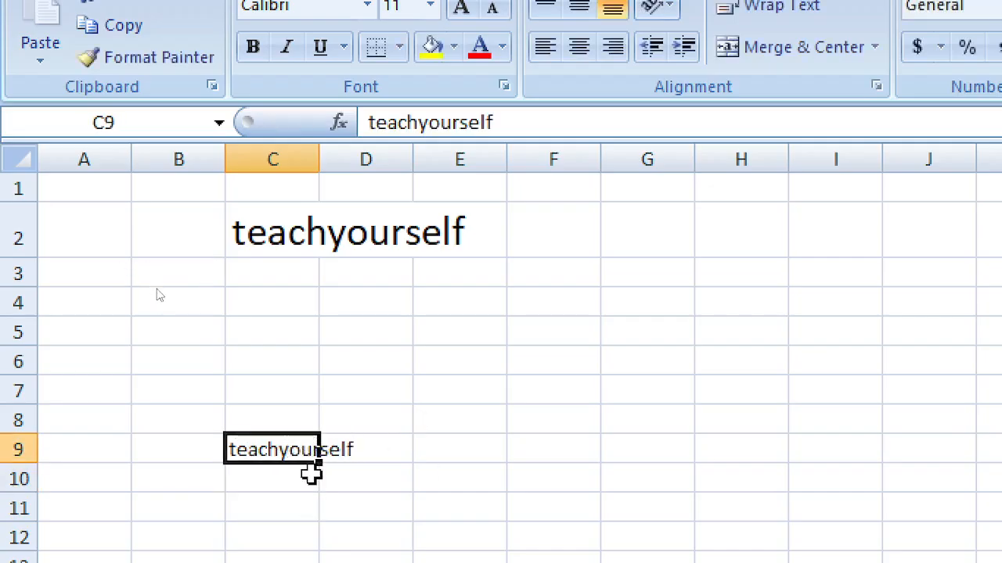
drag(321, 464, 342, 347)
click(460, 338)
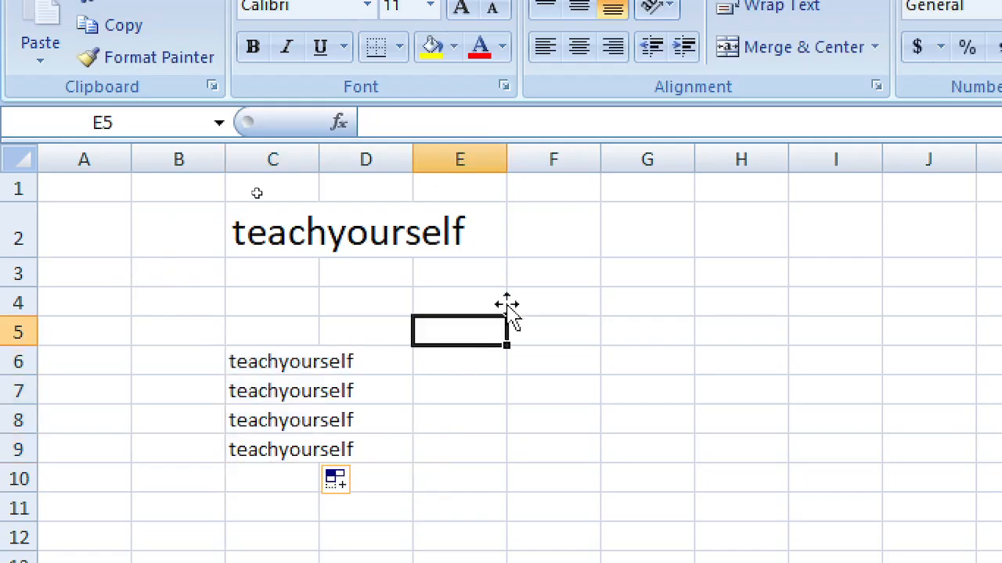
click(271, 223)
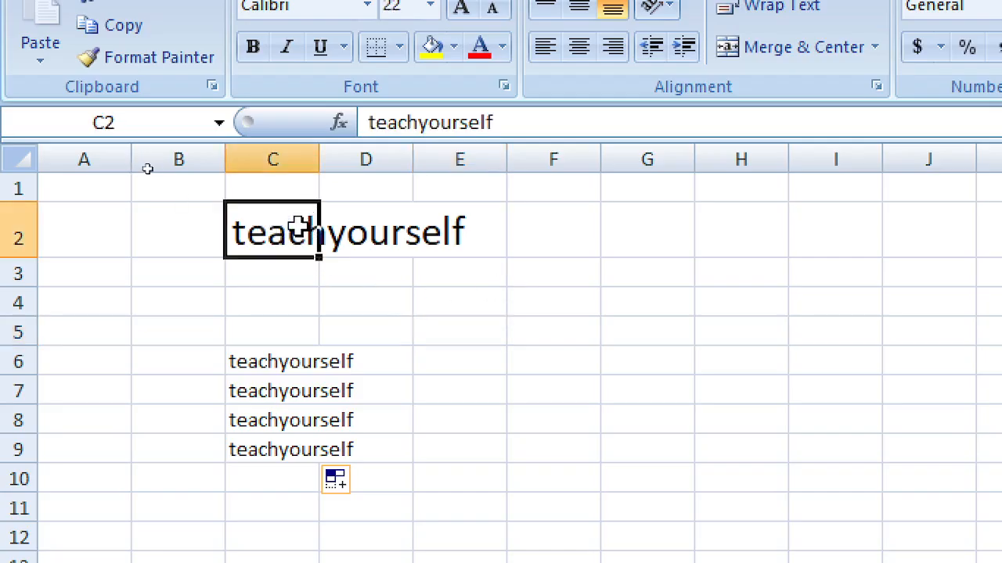
Step: Autofit column C, then give C2 yellow fill, red font, italic, bold and underline
double_click(324, 160)
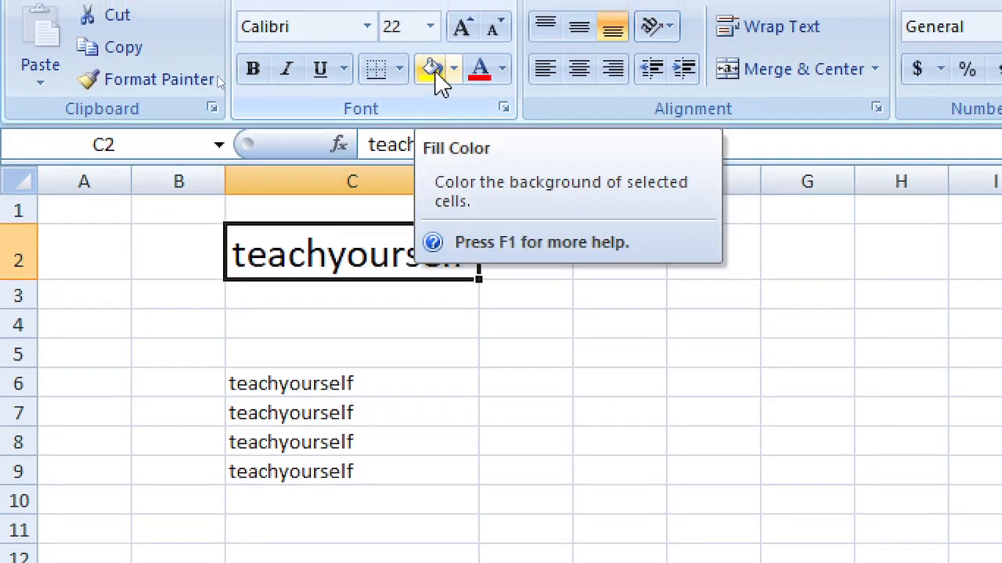
click(434, 65)
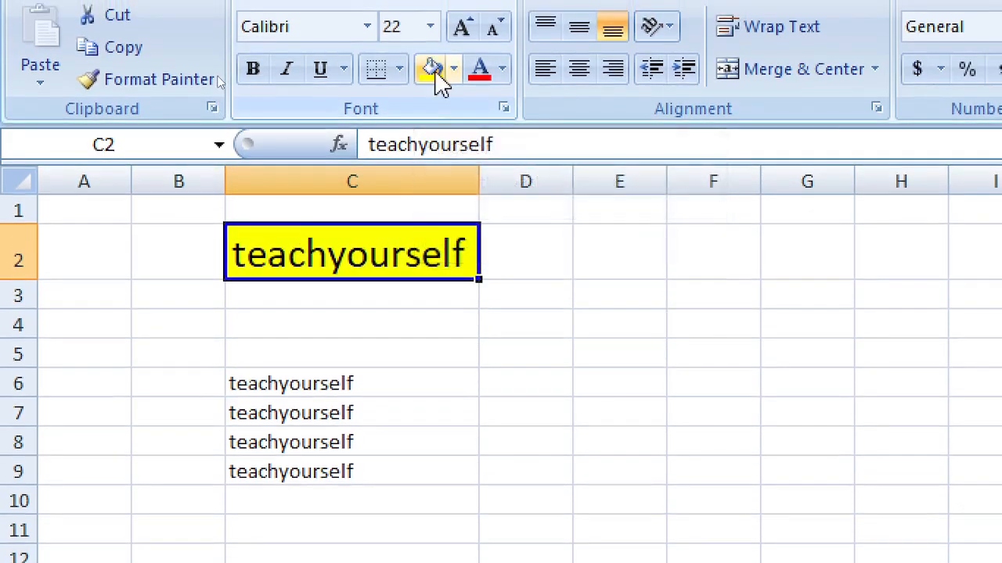
click(480, 76)
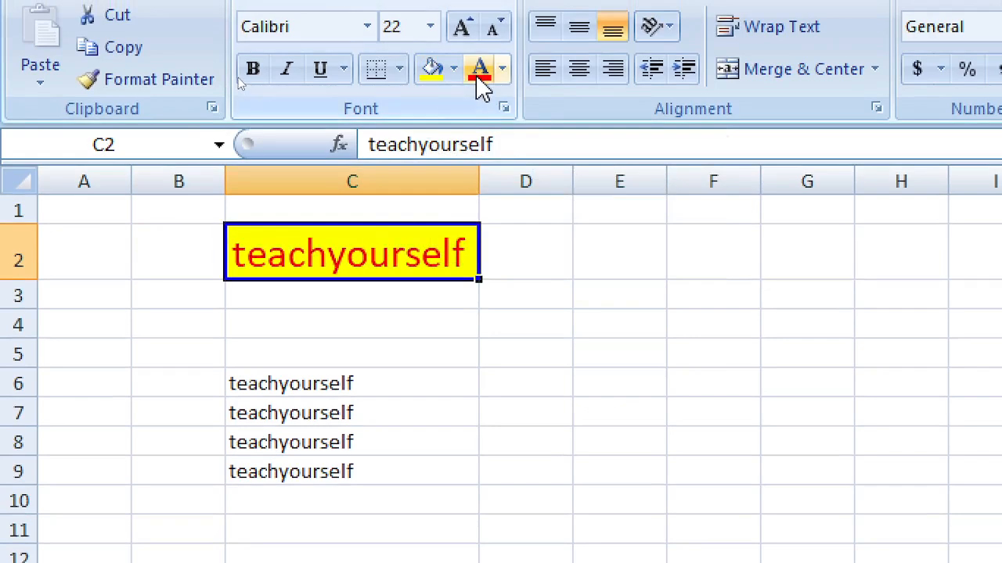
click(287, 69)
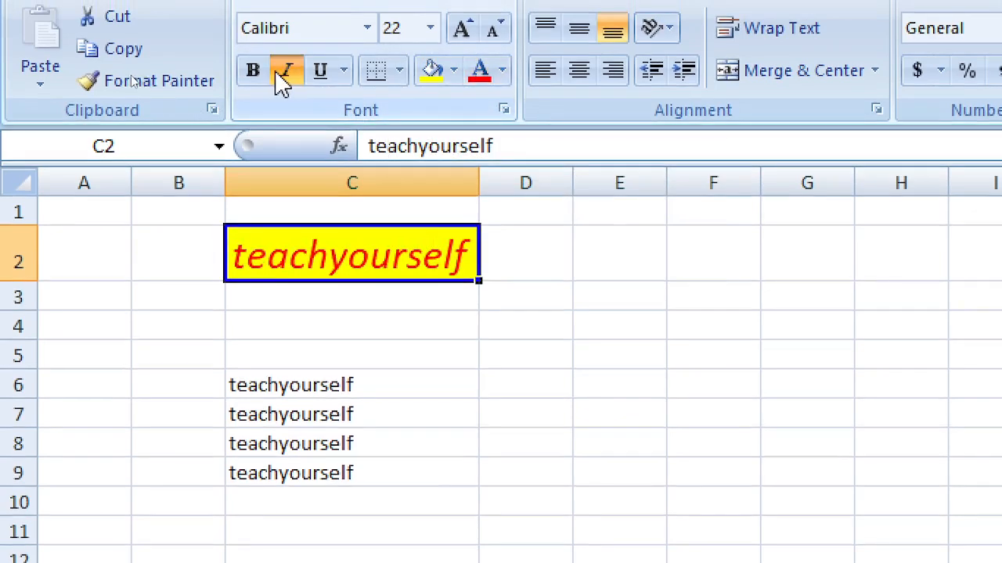
click(263, 77)
click(320, 71)
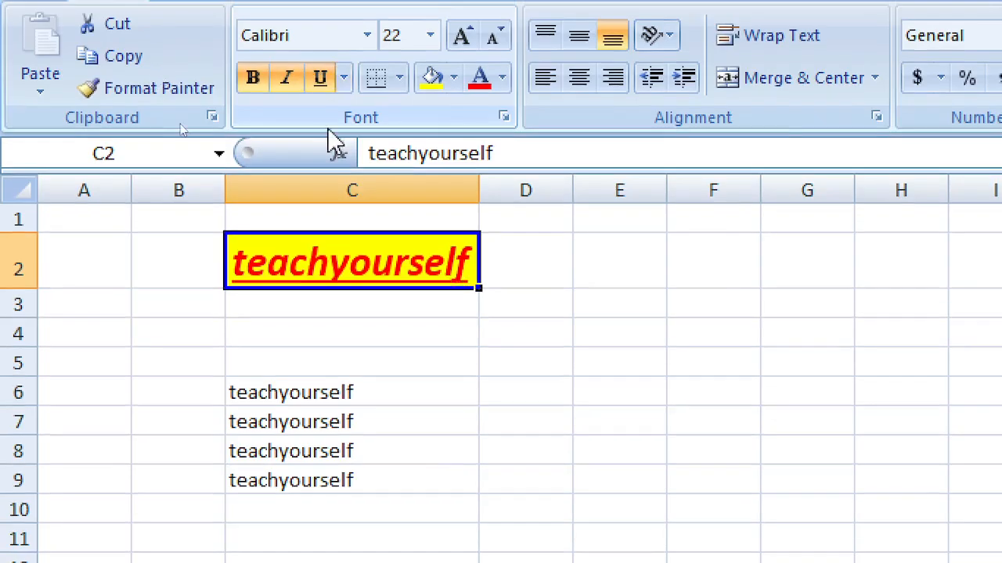
click(442, 308)
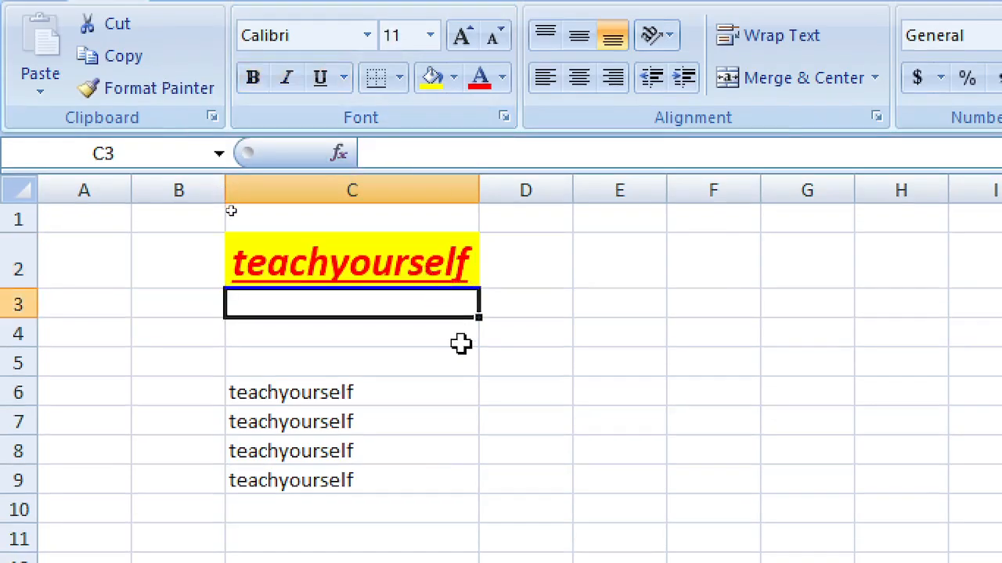
click(354, 260)
click(309, 389)
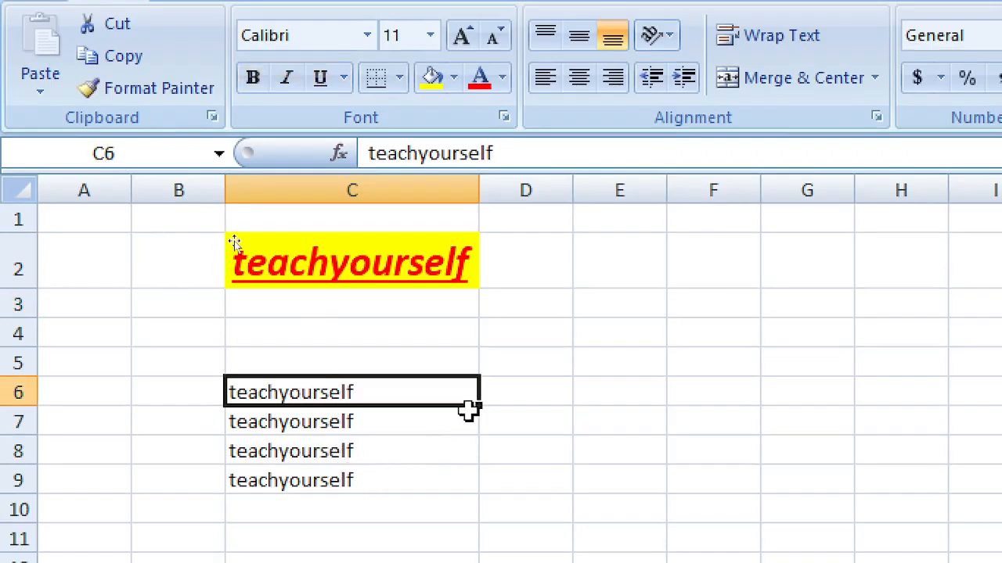
Step: Fill teachyourself copies from C6 across to G6 and down to row 14
drag(479, 404, 957, 562)
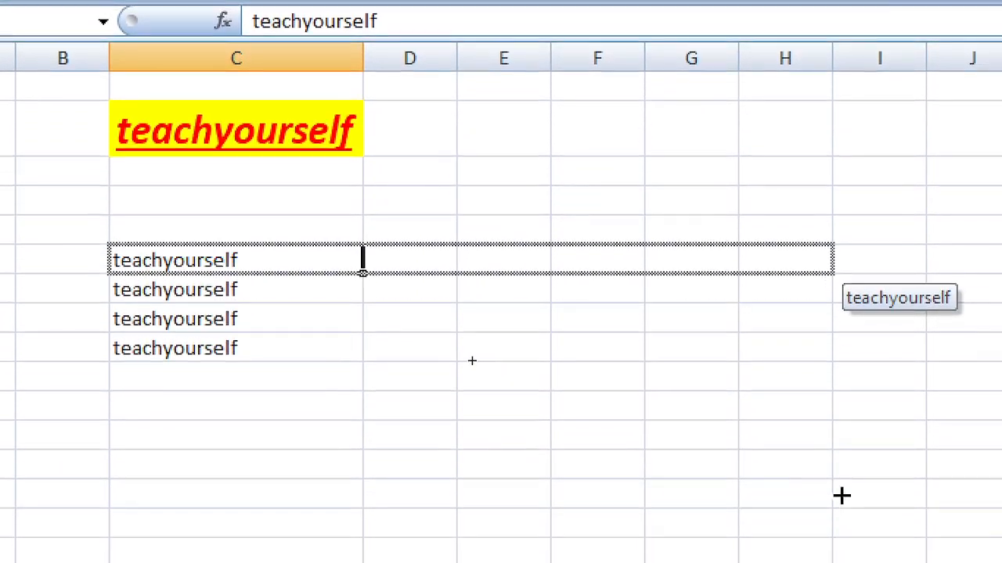
drag(841, 496, 713, 460)
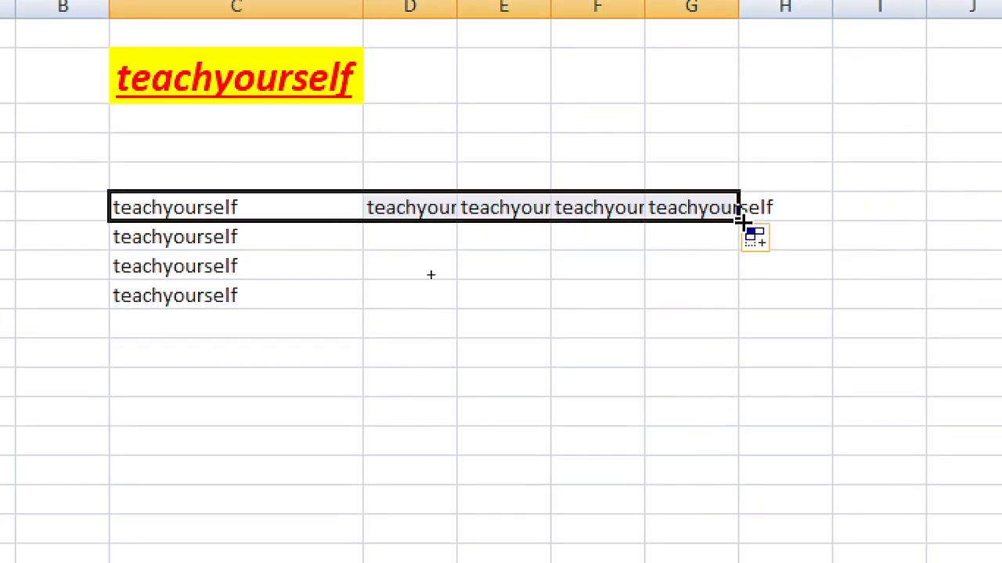
drag(741, 222, 727, 414)
click(575, 103)
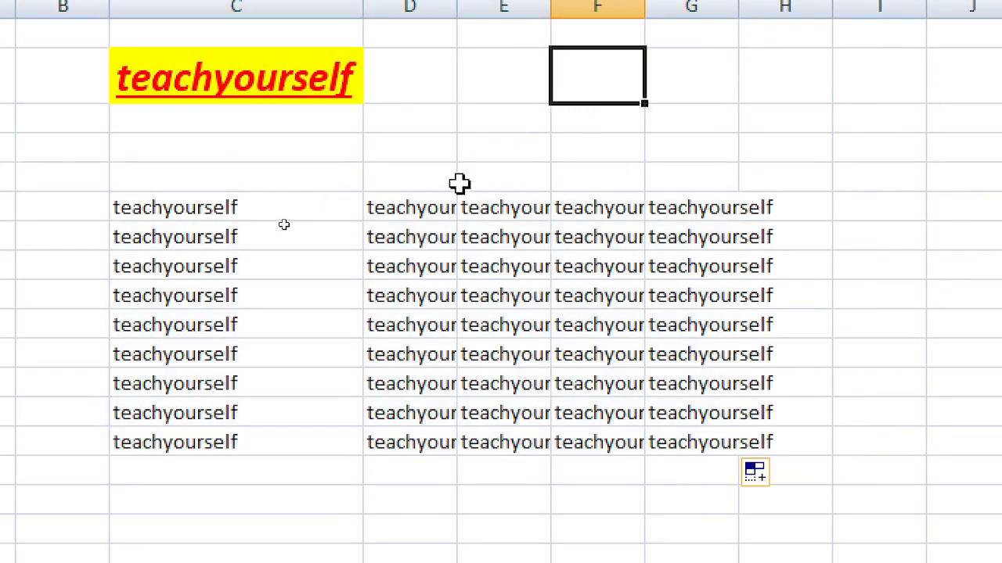
click(443, 208)
click(239, 83)
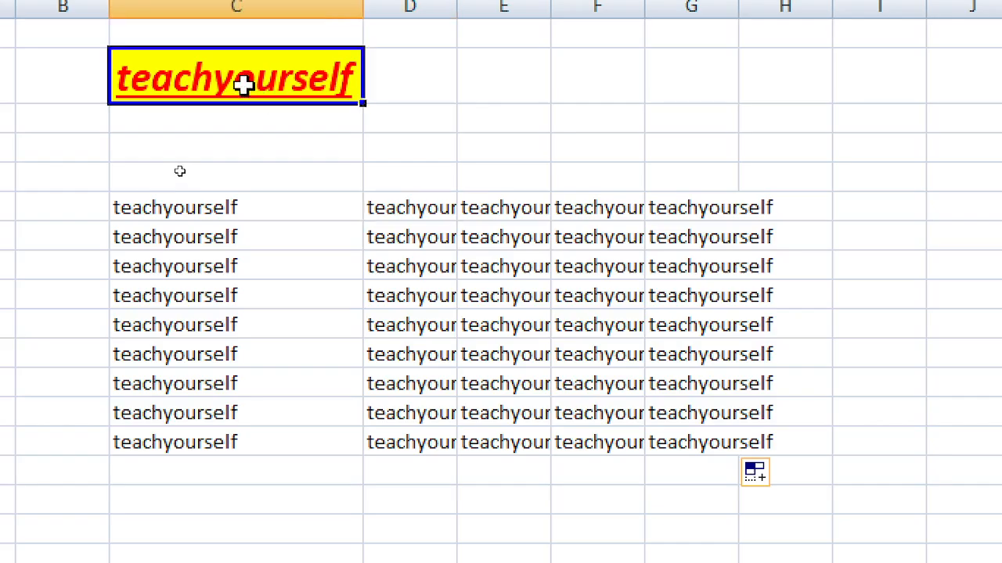
click(205, 206)
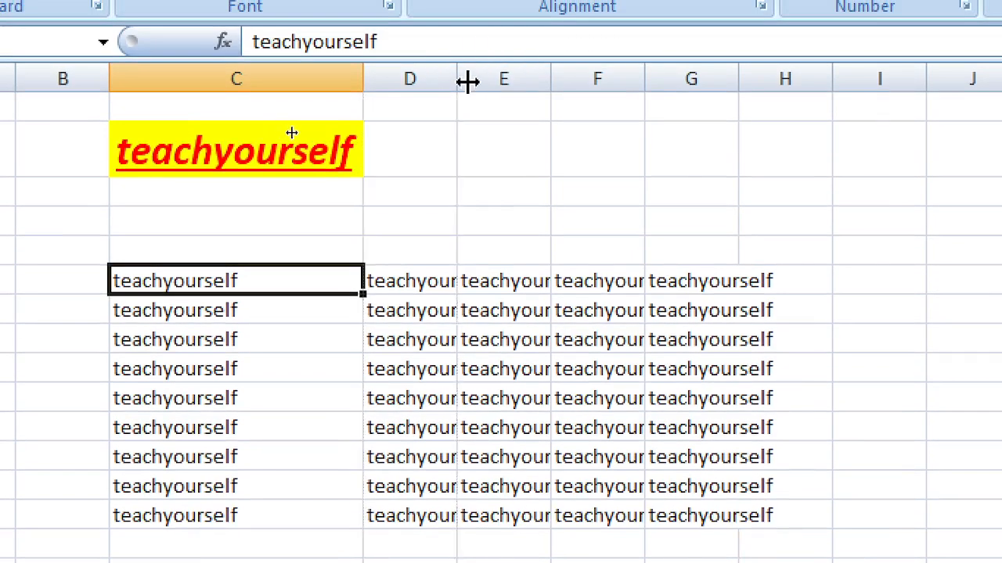
Step: Widen column D, then autofit columns E and F to show every copy
drag(467, 81, 501, 82)
drag(592, 86, 596, 89)
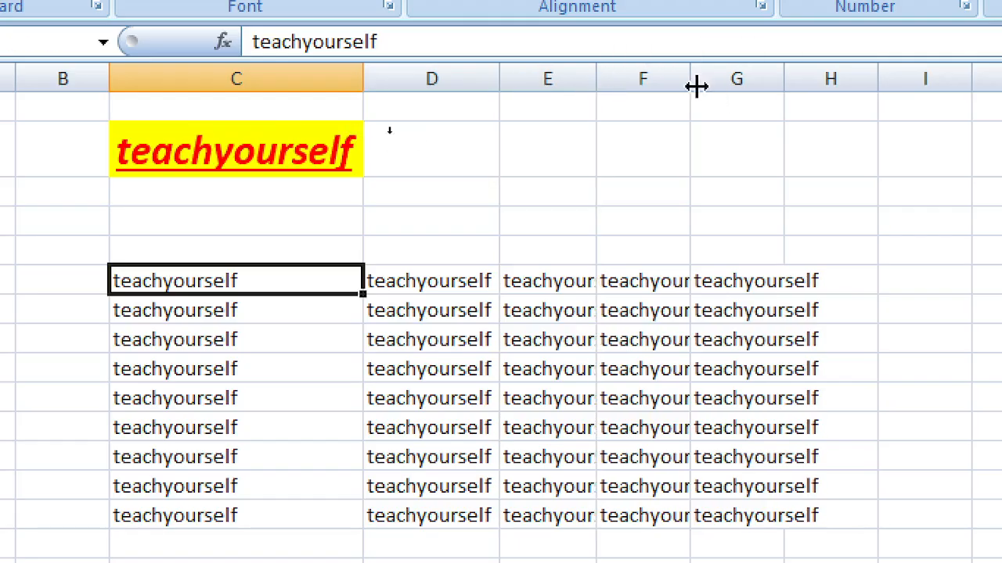
double_click(600, 79)
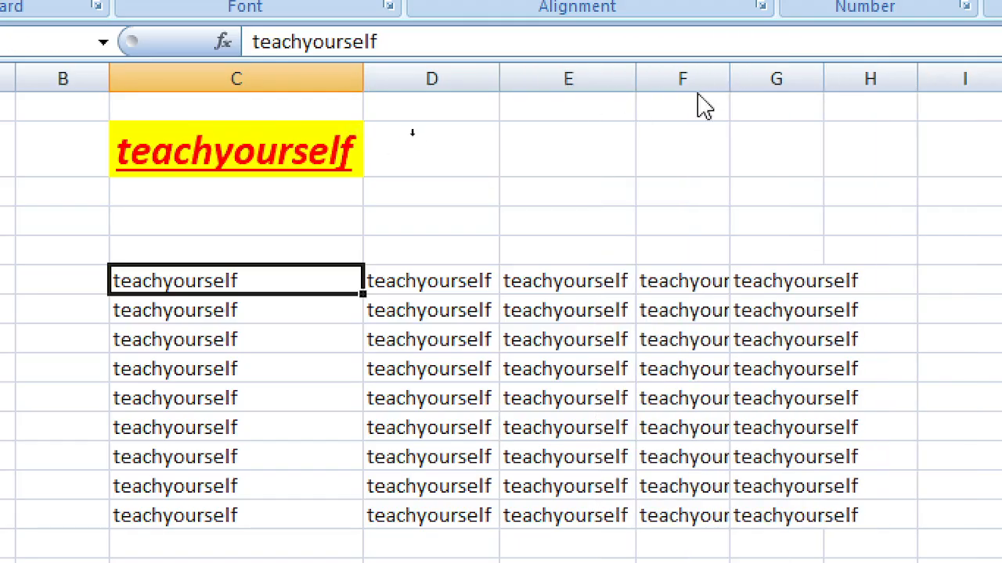
double_click(730, 79)
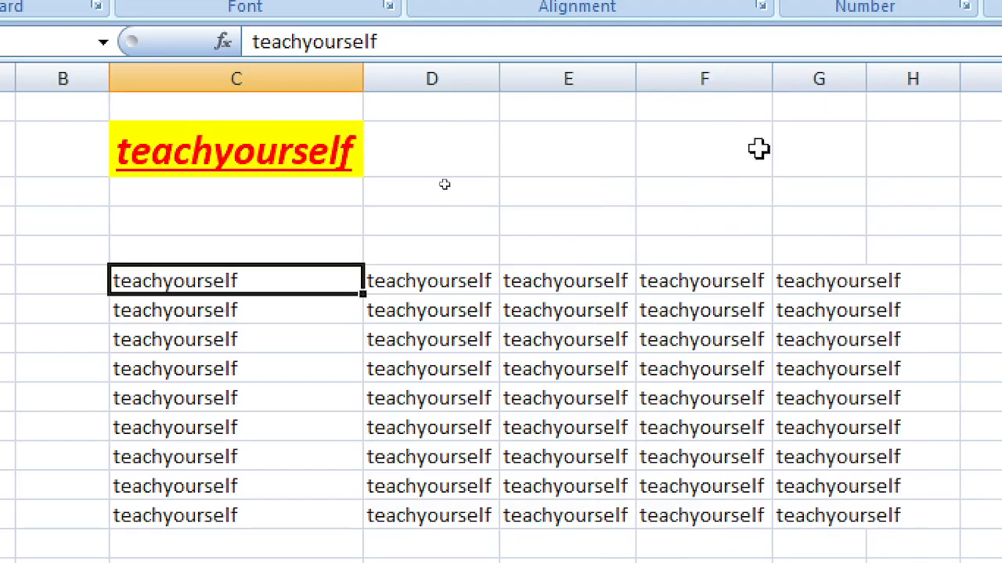
click(459, 305)
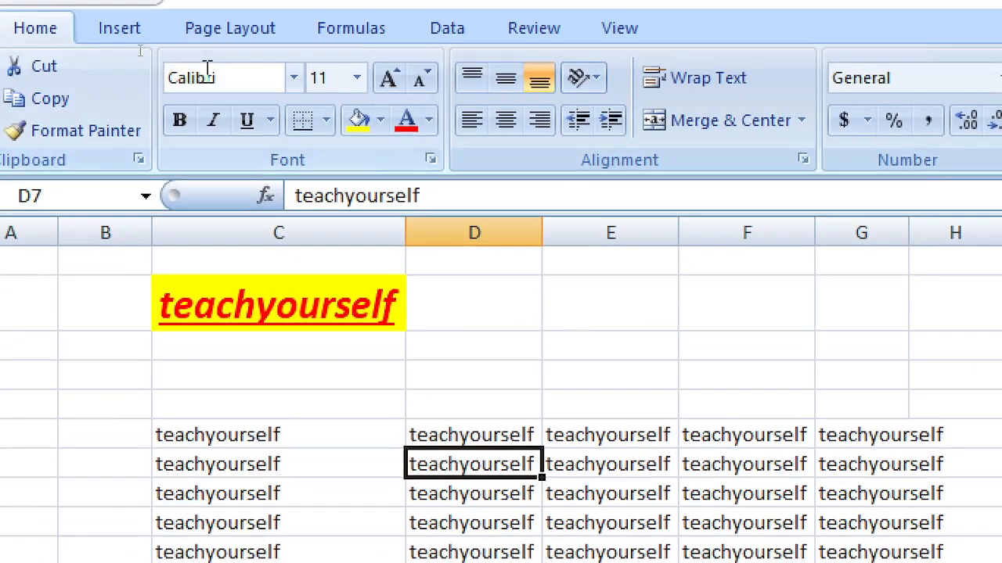
Step: Change the C2 title's font from Calibri to Arial
click(264, 311)
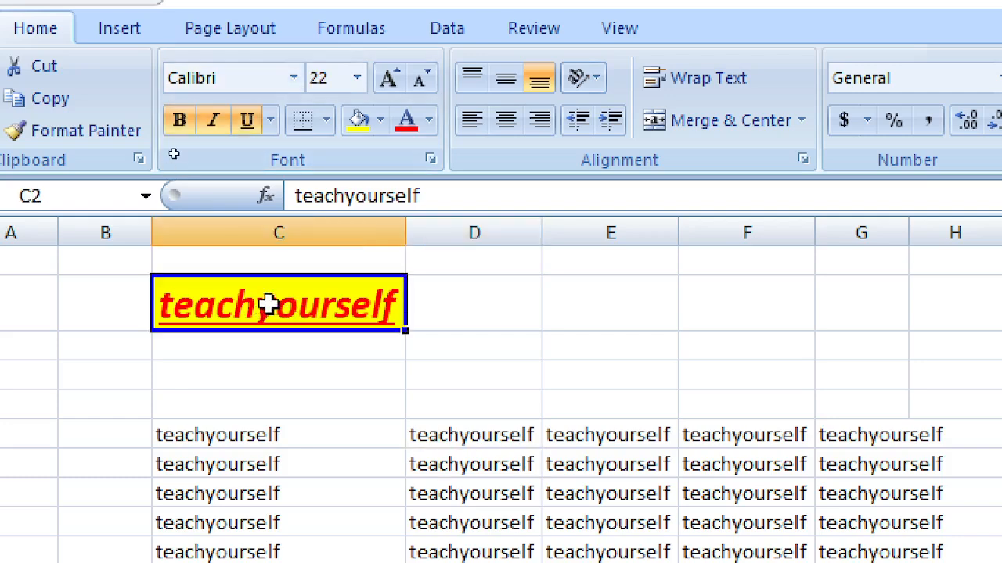
click(294, 79)
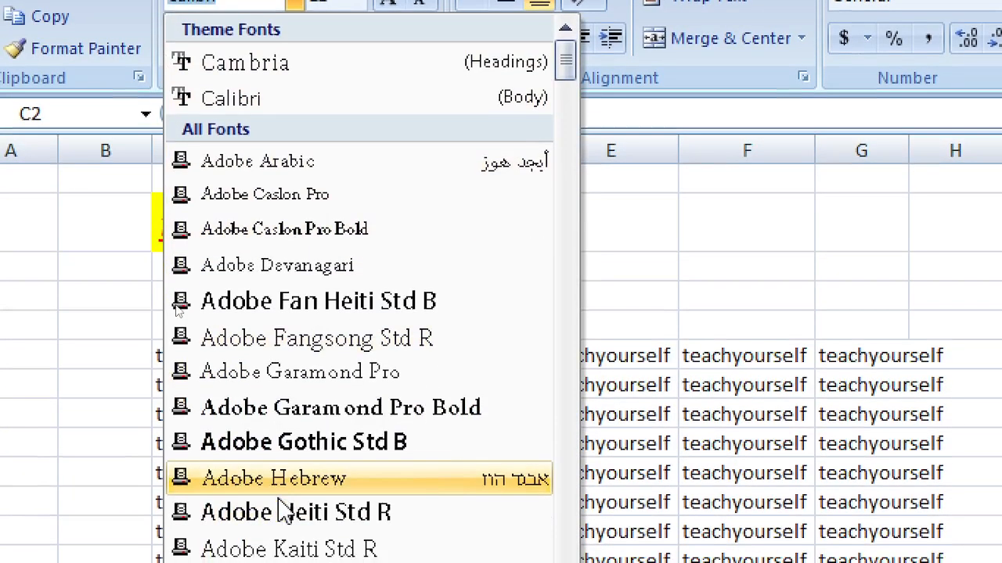
scroll(234, 533, down, 3)
scroll(352, 501, down, 8)
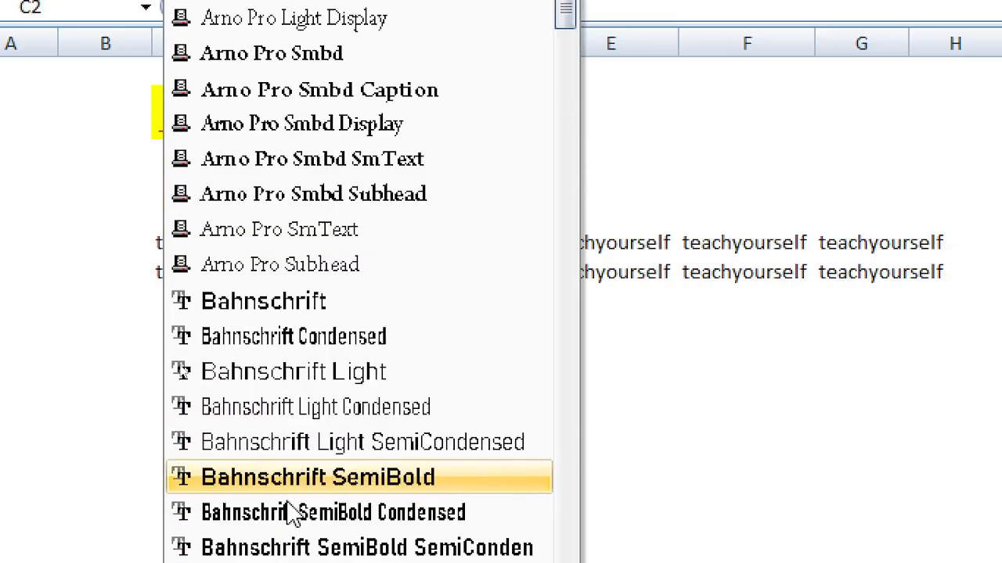
scroll(298, 559, down, 3)
scroll(331, 262, up, 3)
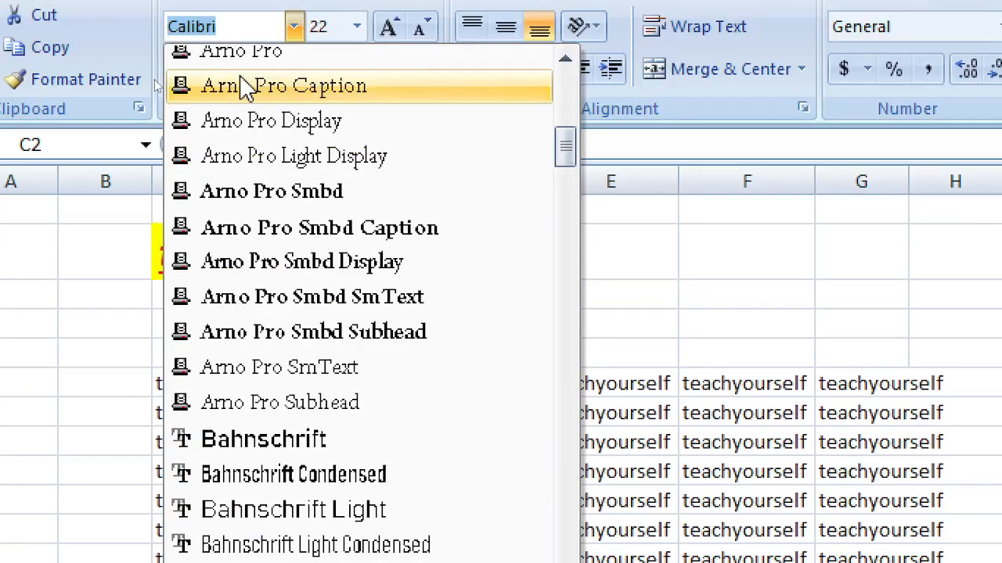
scroll(245, 88, up, 2)
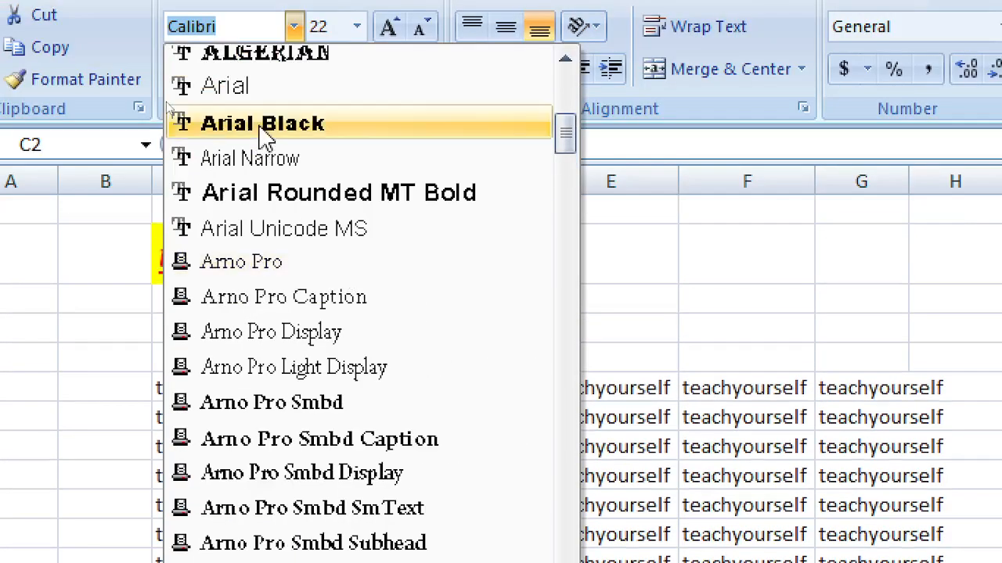
click(235, 88)
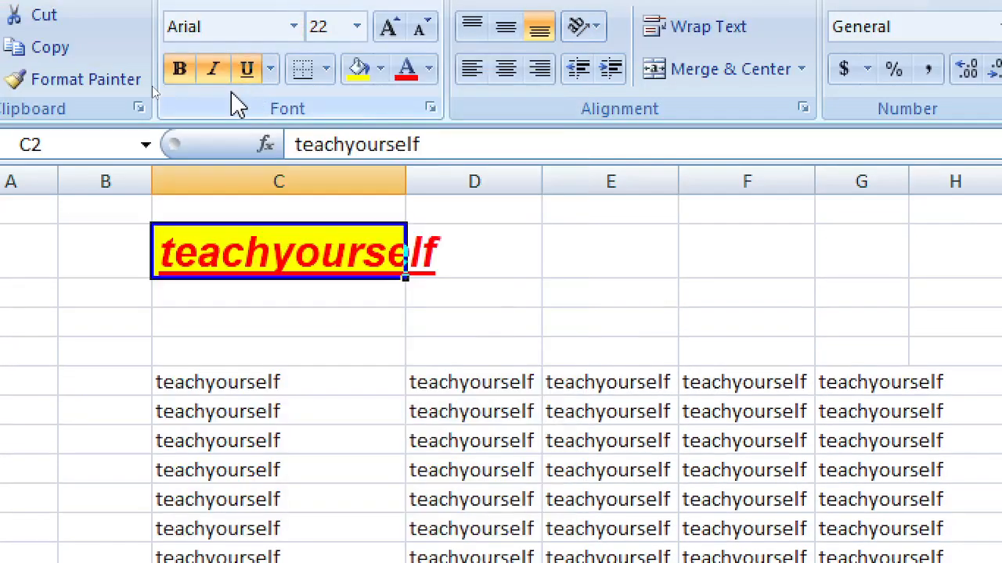
Step: Compare the formatted Arial title in C2 with the plain copy in C6
click(353, 327)
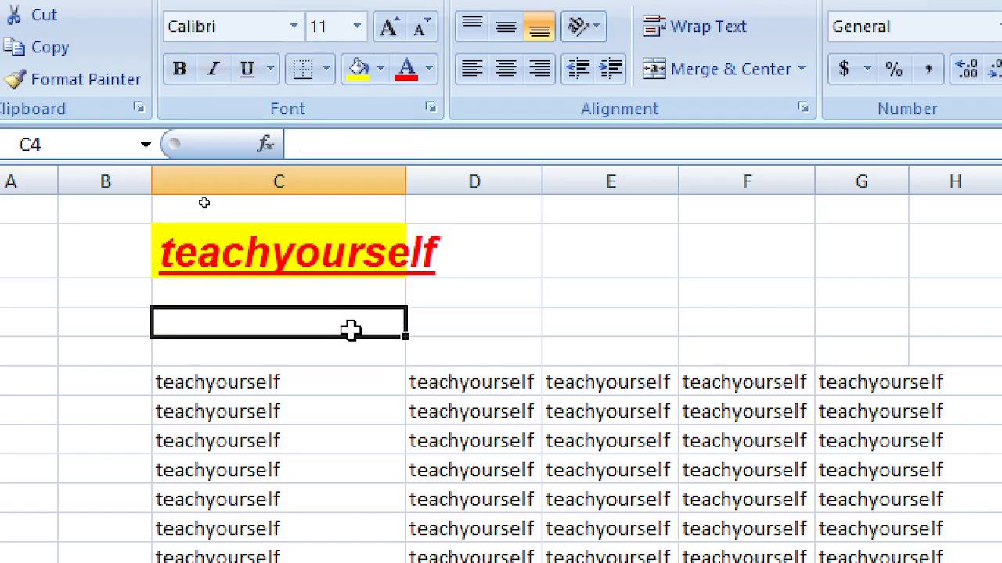
click(280, 263)
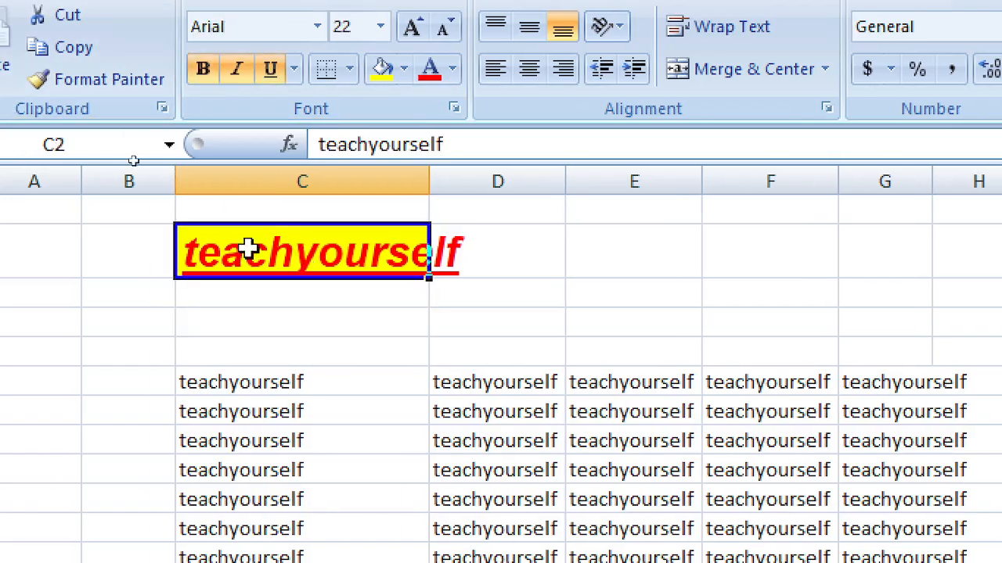
click(230, 391)
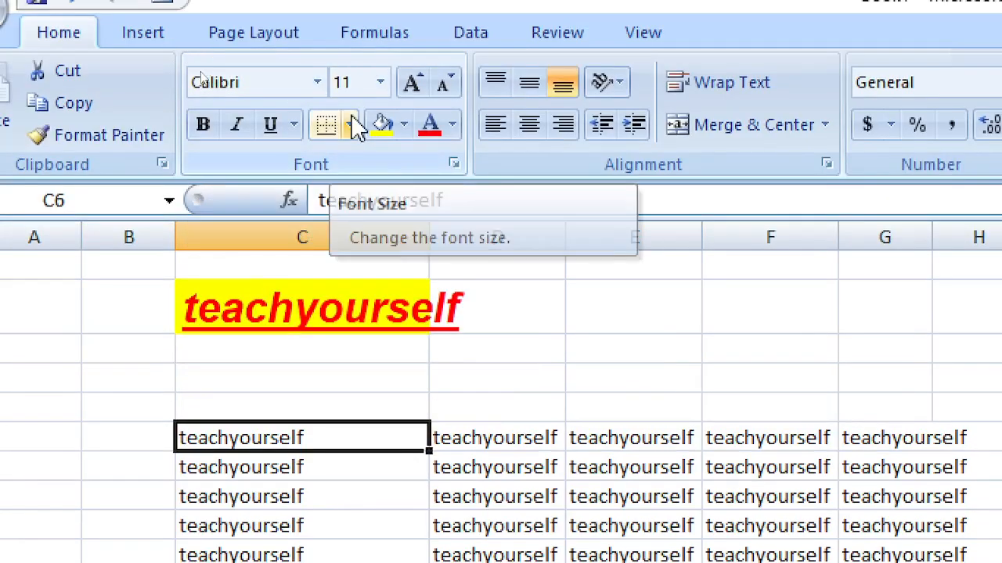
click(300, 313)
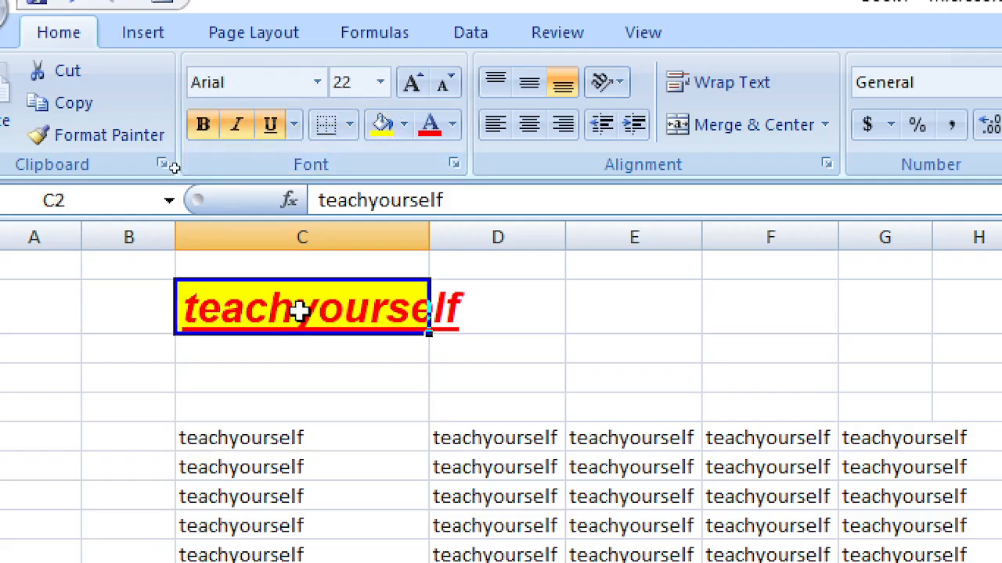
click(276, 446)
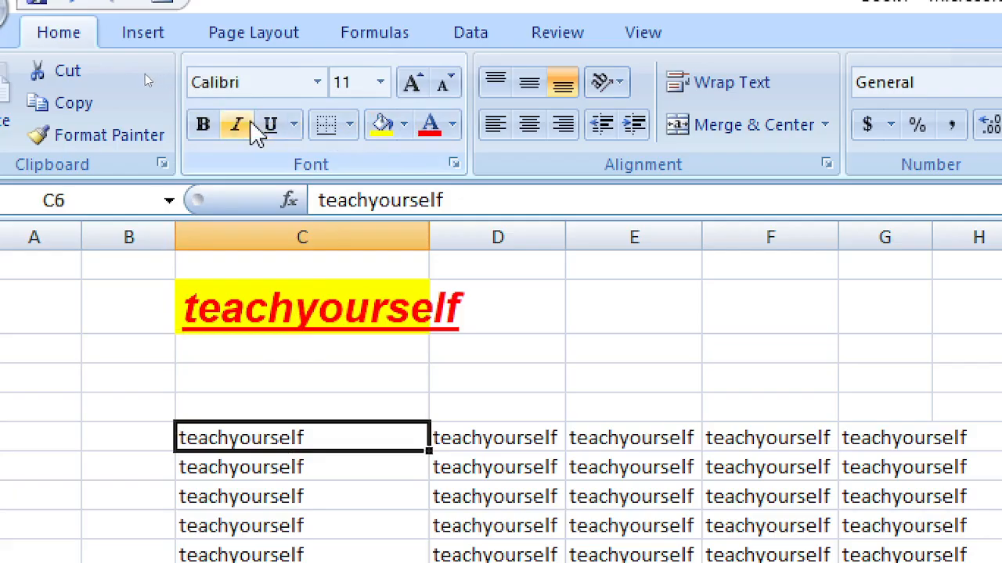
click(298, 309)
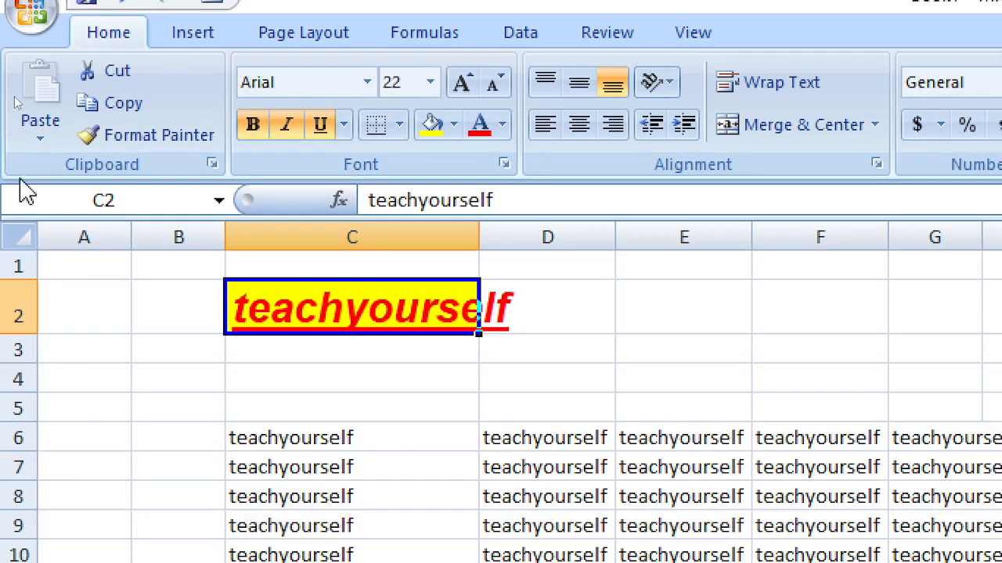
Step: Format-paint C2's title style over C6:H14, then undo it with Ctrl+Z
click(125, 139)
mouse_move(306, 441)
mouse_down()
mouse_move(287, 562)
mouse_move(1001, 562)
mouse_up()
mouse_move(877, 493)
mouse_down()
mouse_move(759, 384)
mouse_move(705, 382)
mouse_move(741, 381)
mouse_move(729, 380)
mouse_up()
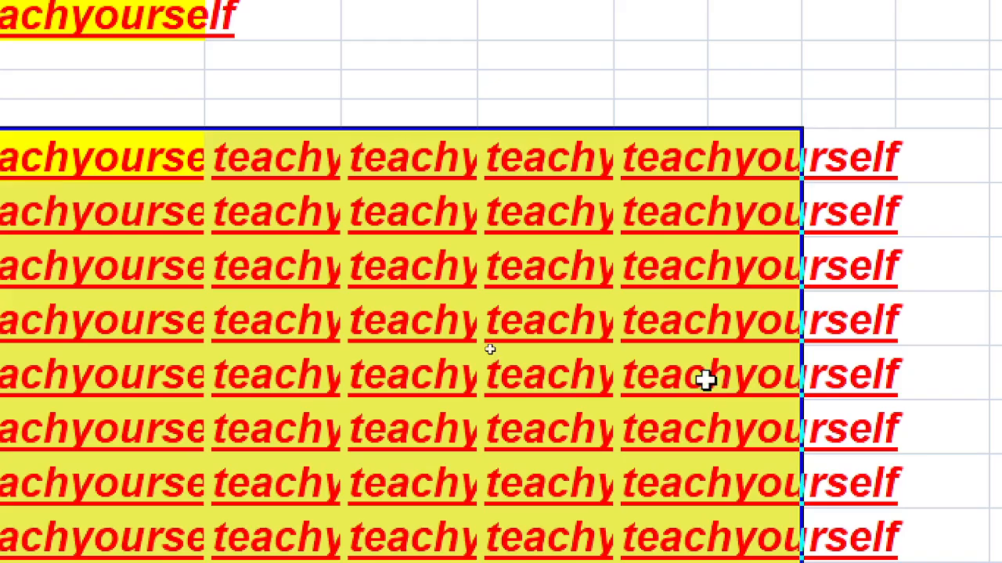
click(197, 95)
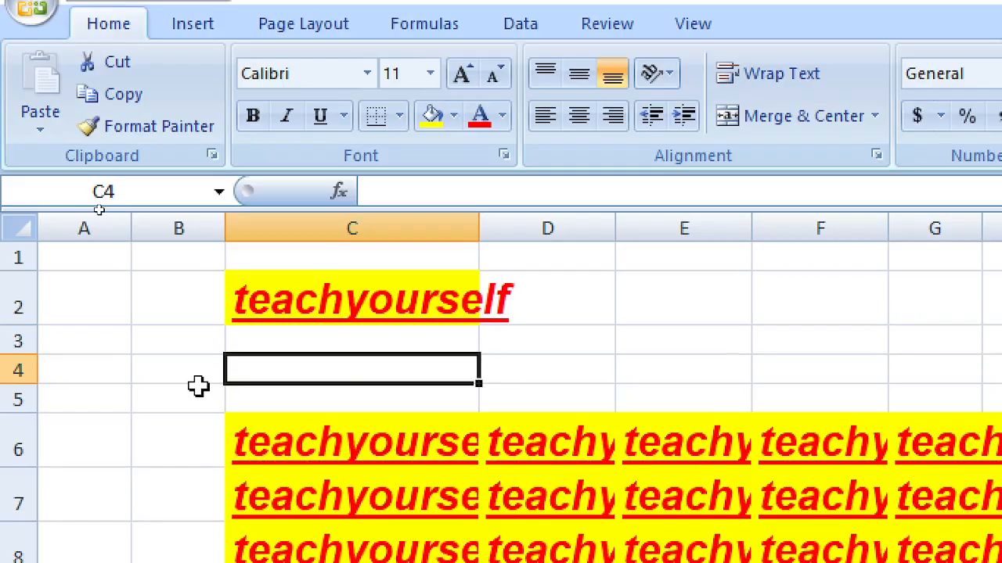
key(ctrl+z)
key(ctrl+z)
key(ctrl+z)
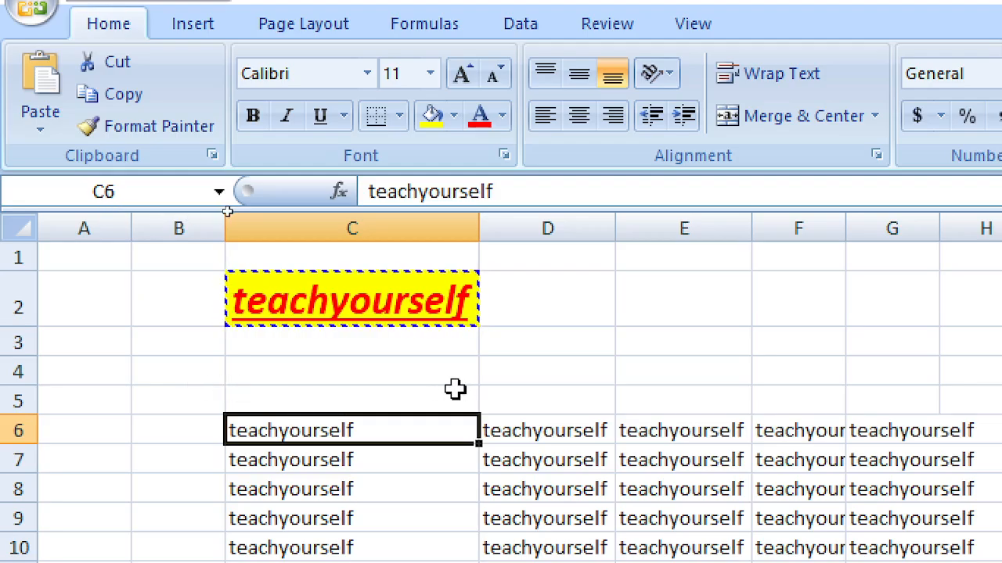
Step: Delete all teachyourself text from C2 through H14
key(Delete)
drag(324, 297, 917, 562)
drag(709, 493, 752, 514)
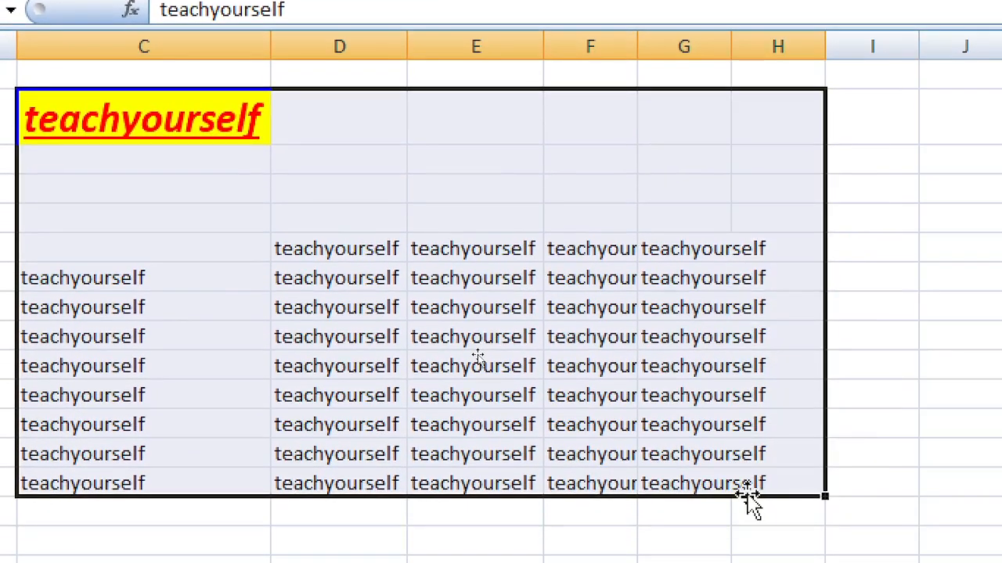
key(Delete)
Step: Format Painter B3's plain formatting onto C2 to strip its yellow fill
click(94, 187)
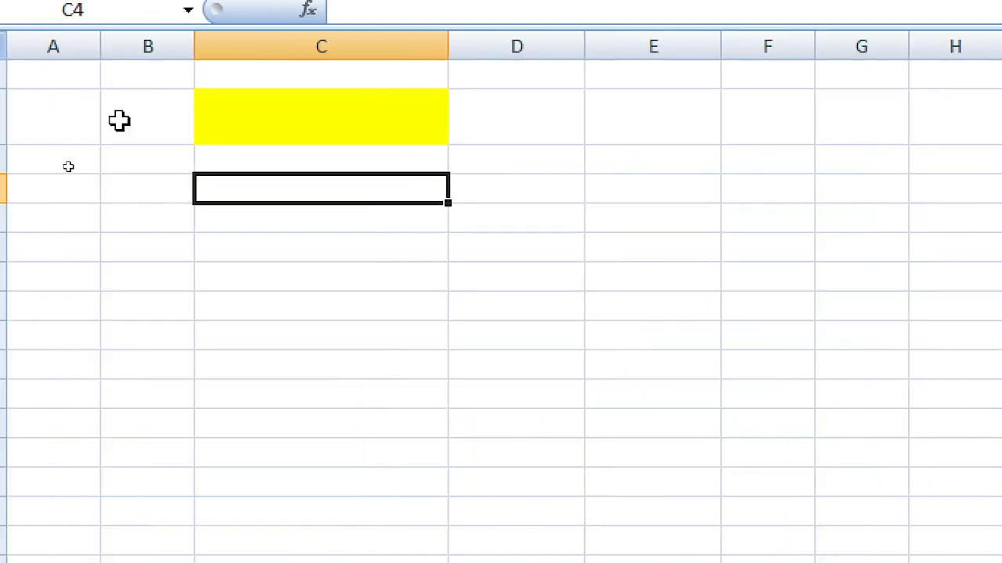
click(140, 157)
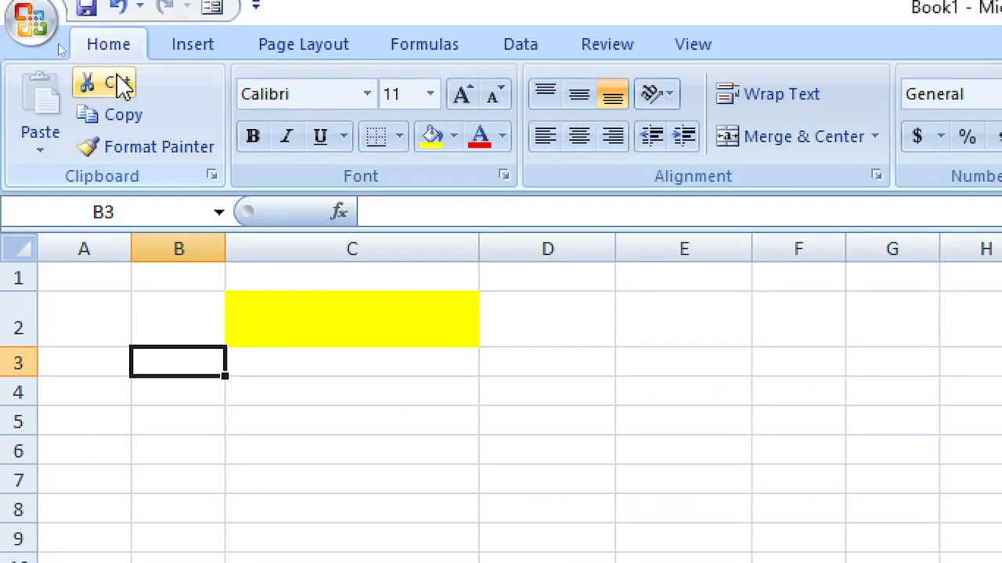
click(141, 149)
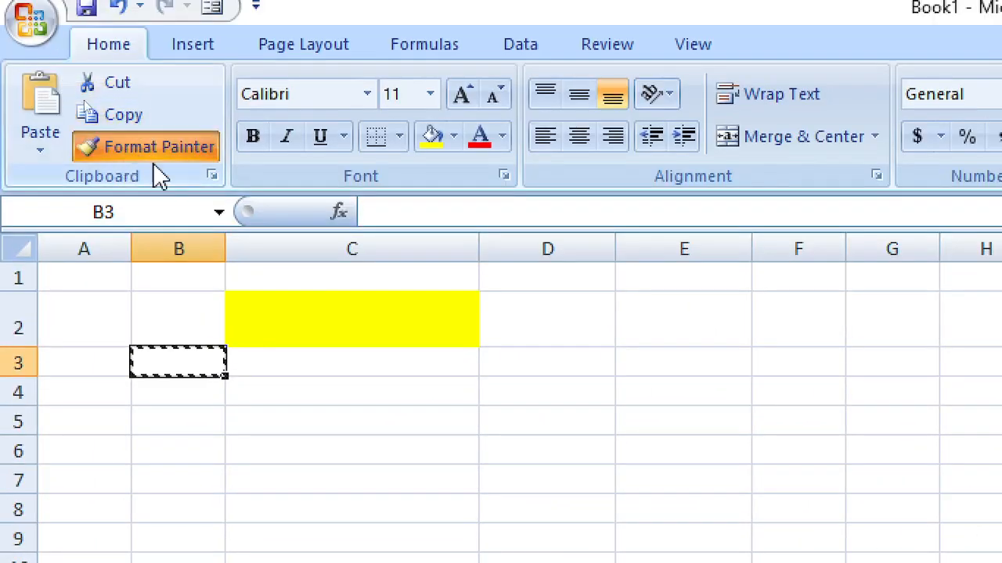
click(282, 301)
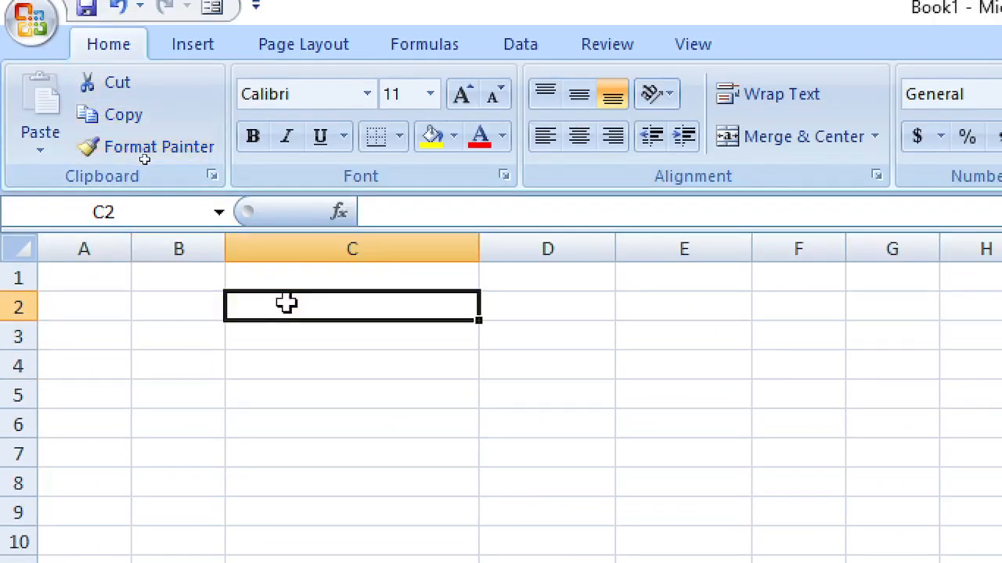
Step: Reselect C2 to confirm it now has no fill
click(486, 414)
click(359, 313)
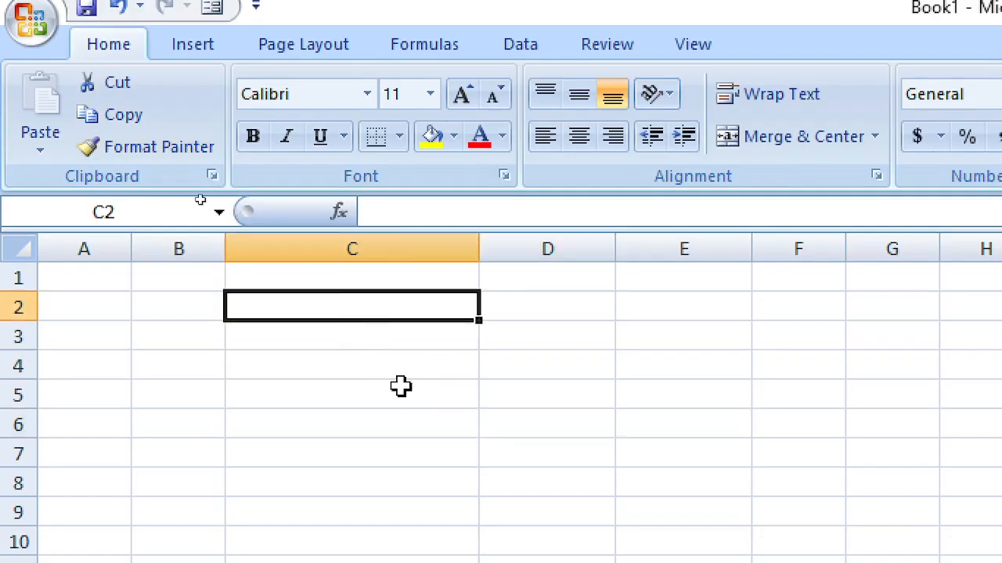
key(alt)
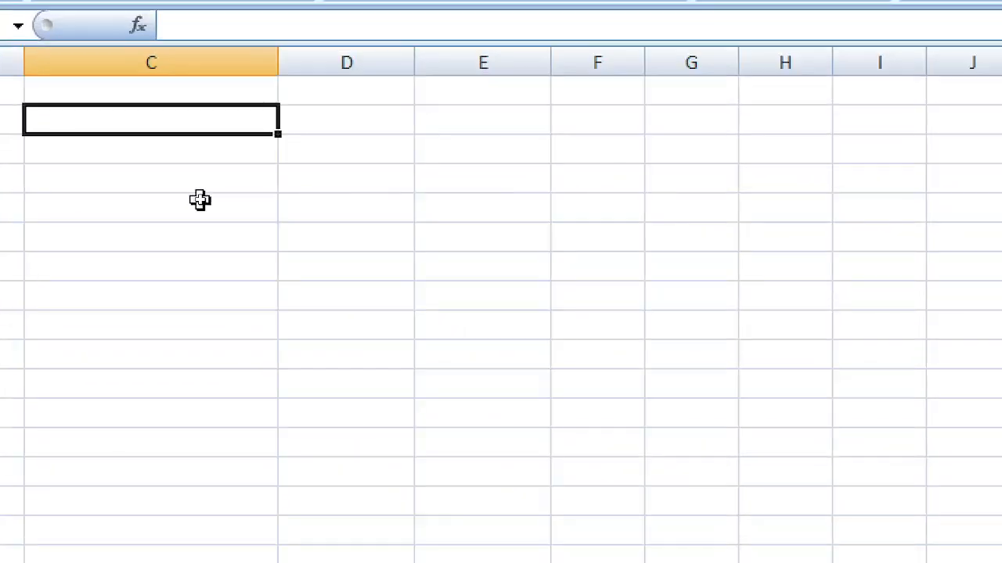
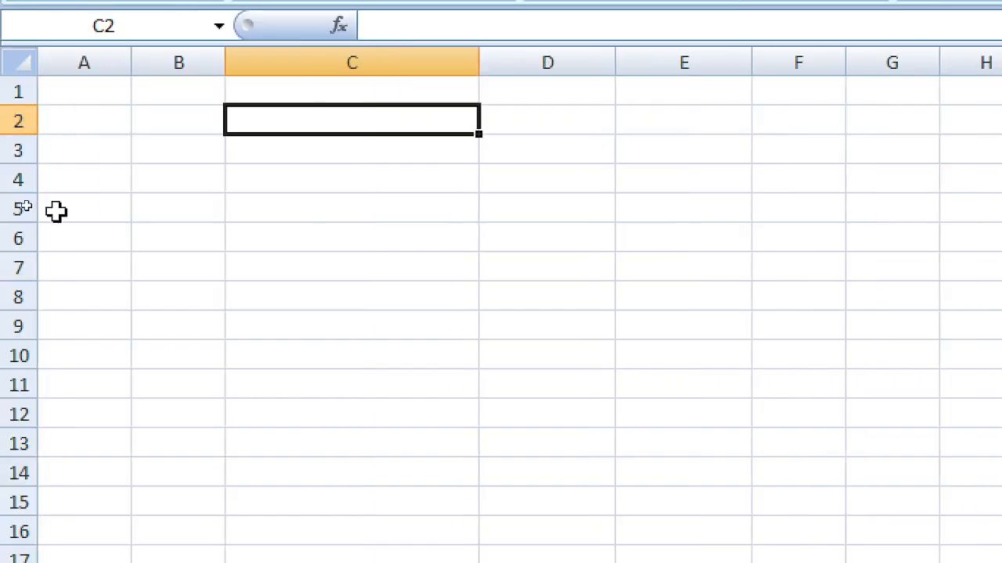
Step: Label C1 'name' and D1 'bonus', replacing the mistyped 'salary'
click(109, 94)
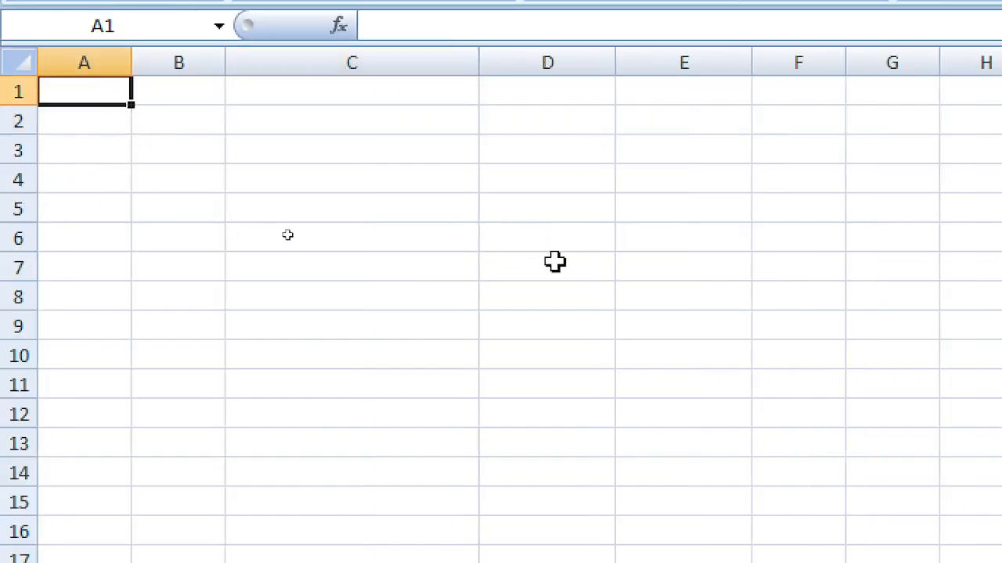
click(546, 102)
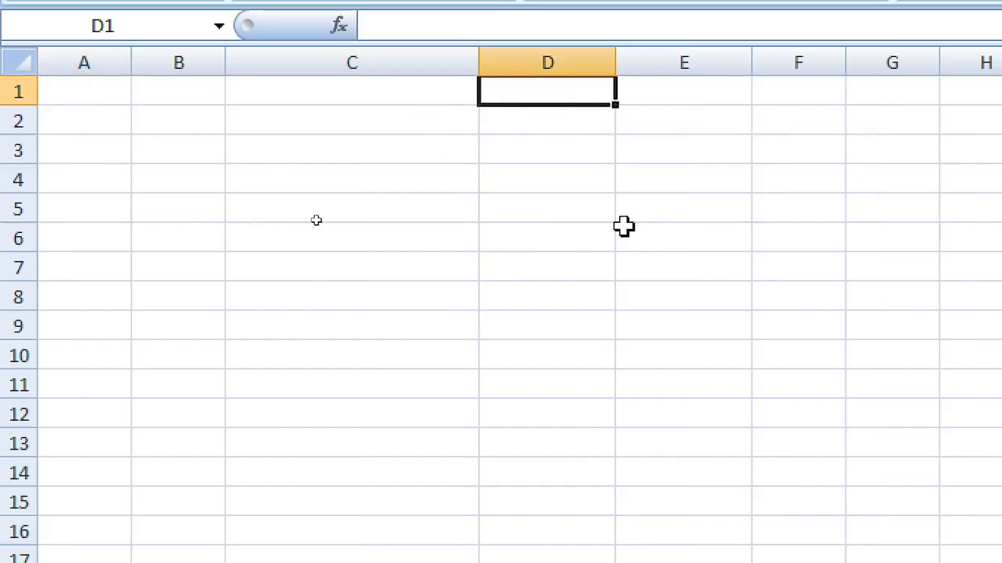
click(361, 96)
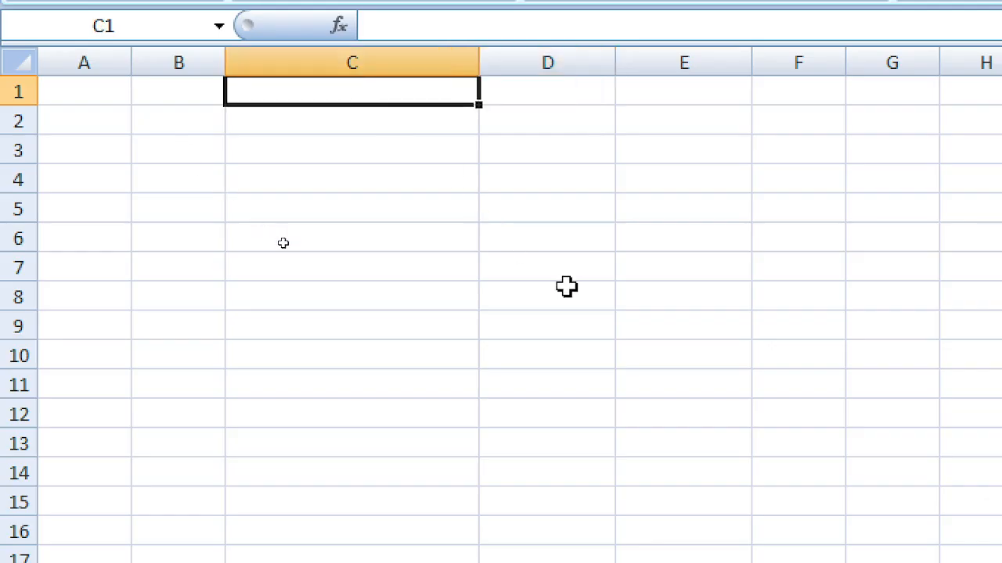
key(Right)
key(Left)
key(Right)
key(Left)
text(name)
key(Tab)
text(sa)
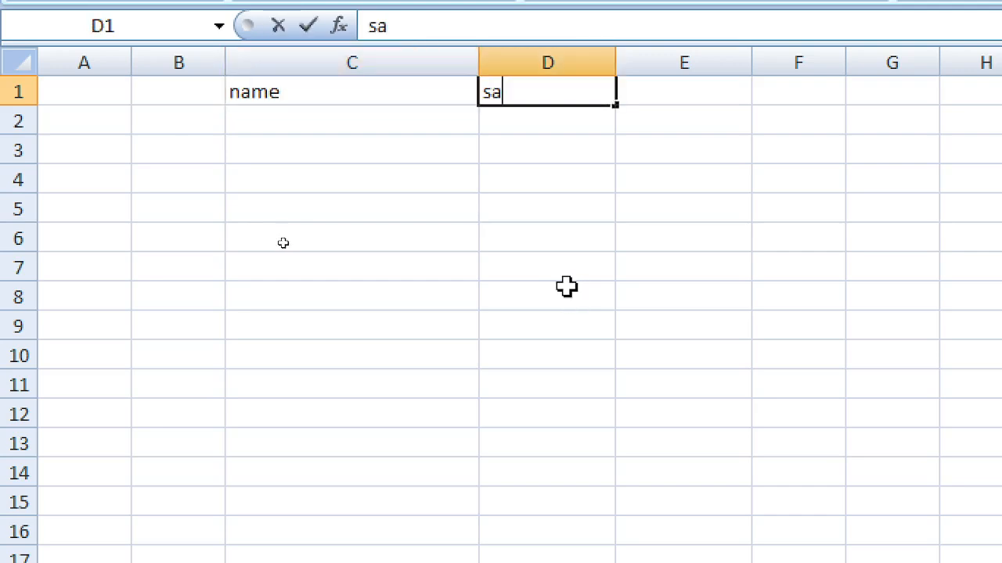
text(lary)
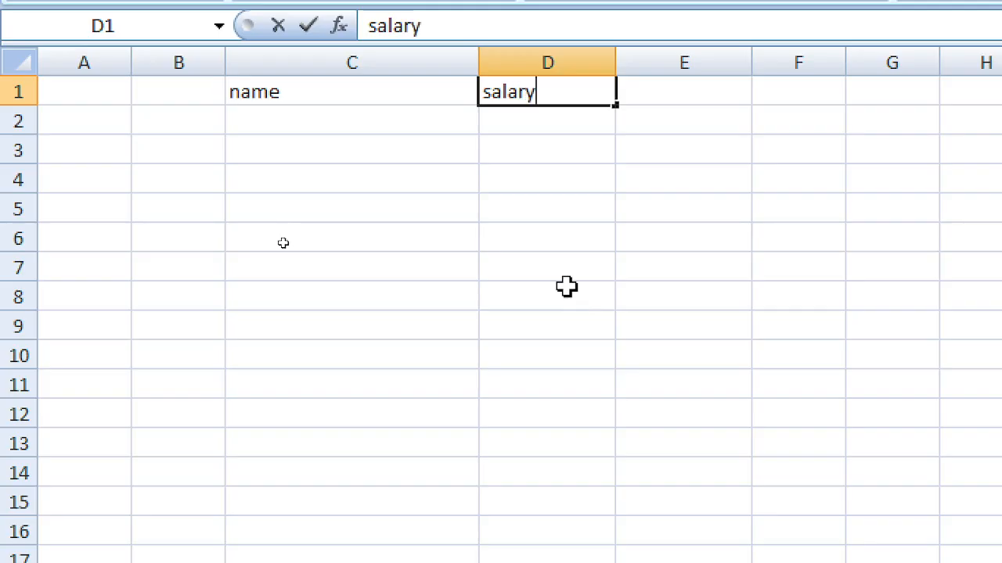
key(BackSpace)
key(BackSpace)
key(BackSpace)
key(BackSpace)
key(BackSpace)
key(BackSpace)
text(bo)
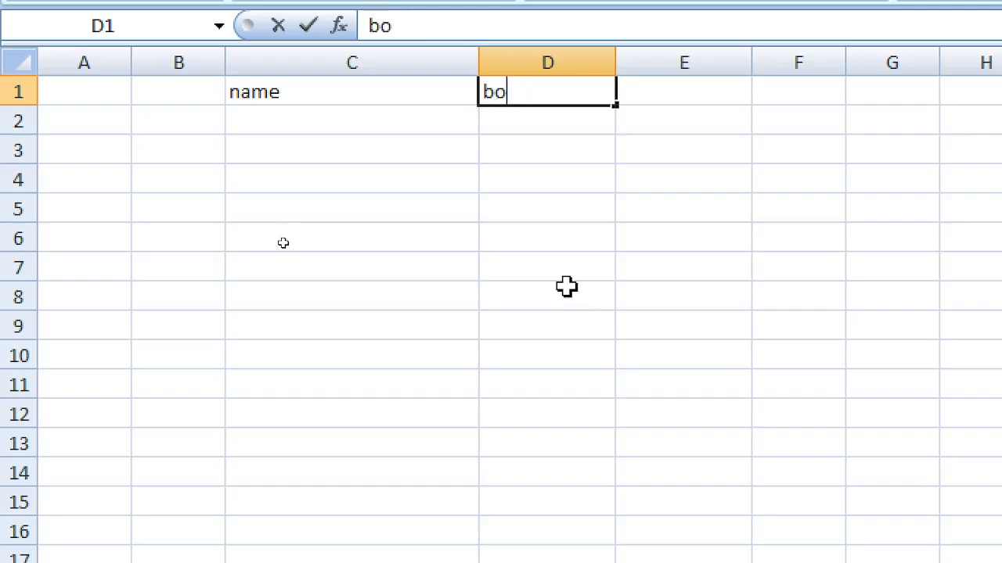
text(nus)
key(Return)
key(Left)
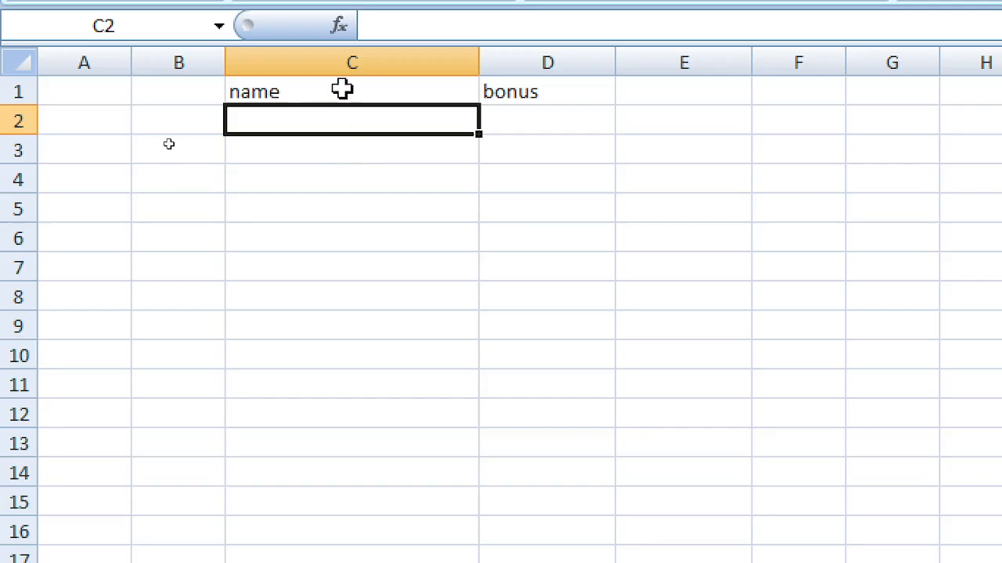
Step: Enter names a, b and d on alternate rows under the name header
click(318, 93)
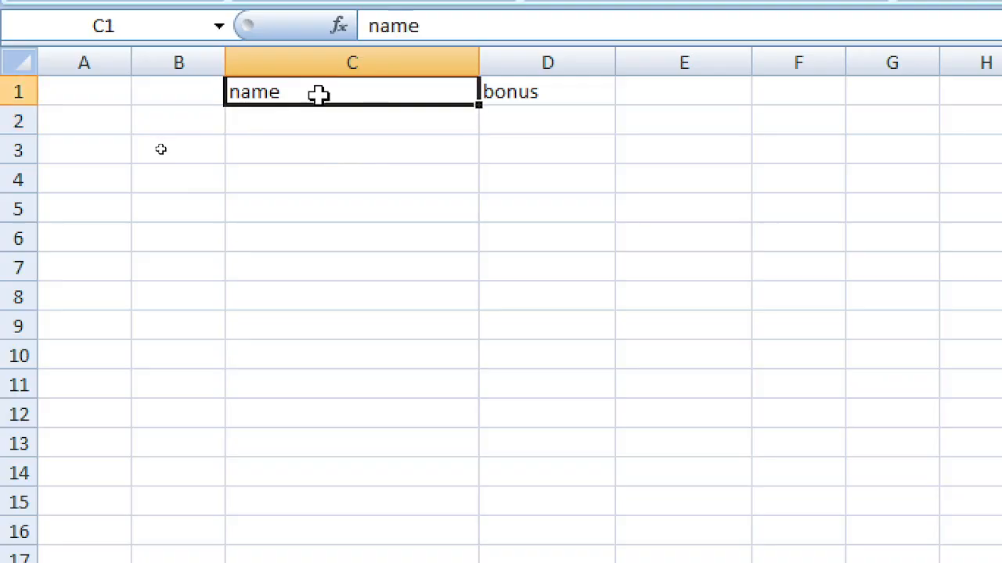
click(336, 125)
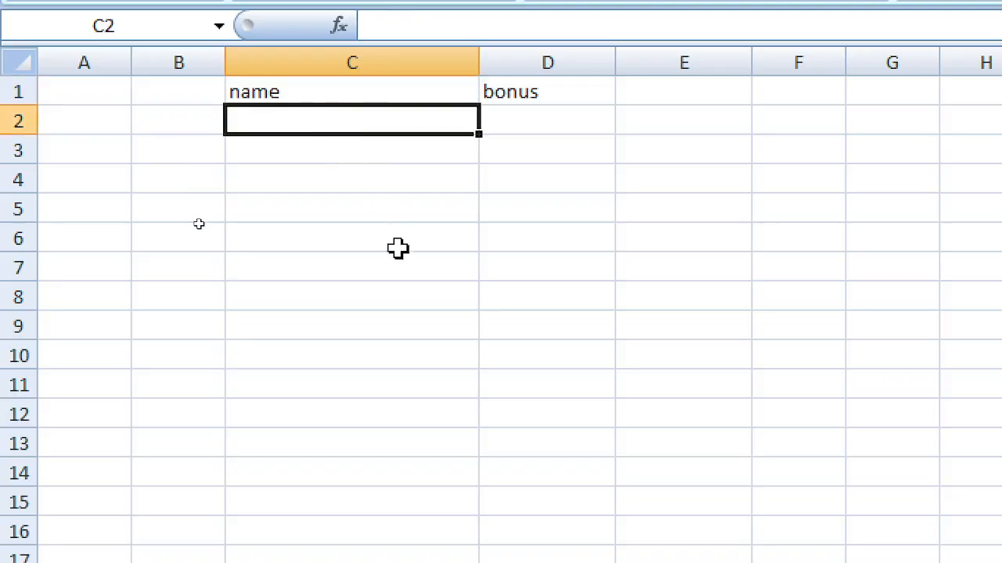
text(a)
key(Return)
key(Return)
text(b)
key(Return)
text(c)
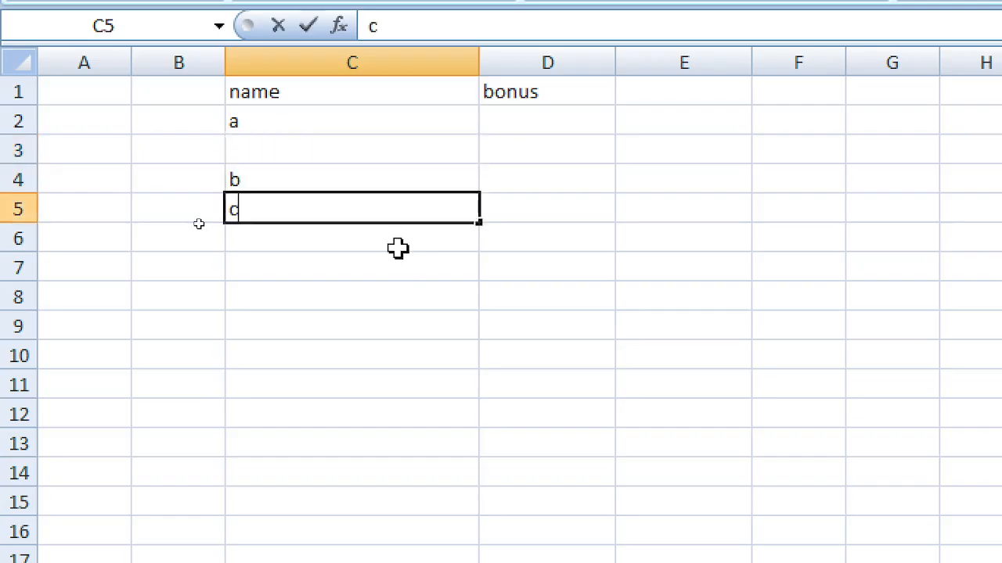
key(Return)
text(d)
key(Return)
key(Up)
key(Up)
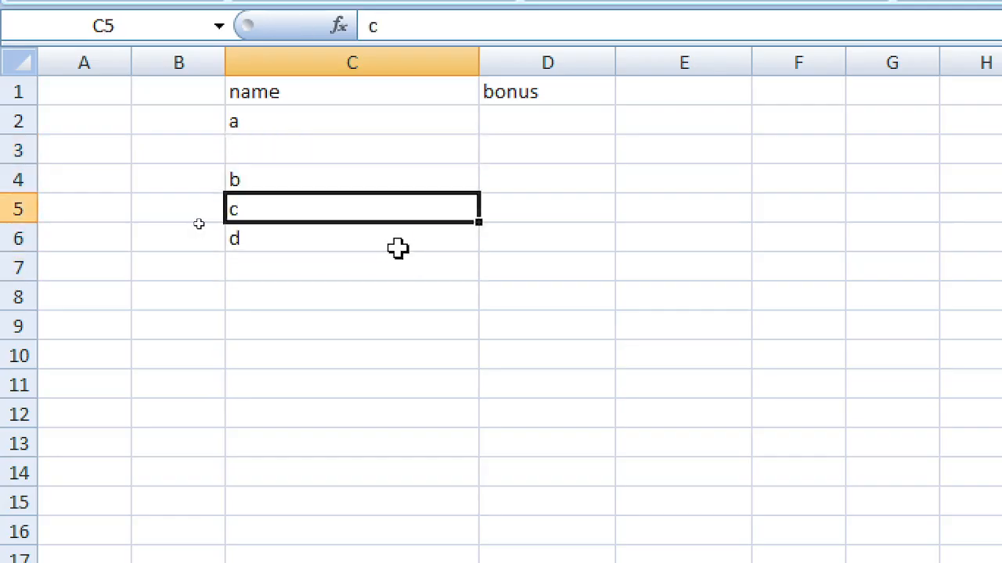
key(Return)
Step: Add names e, f and g on alternate rows, and 'up to 1000 employees' in C15
key(Return)
key(Return)
text(e)
key(Return)
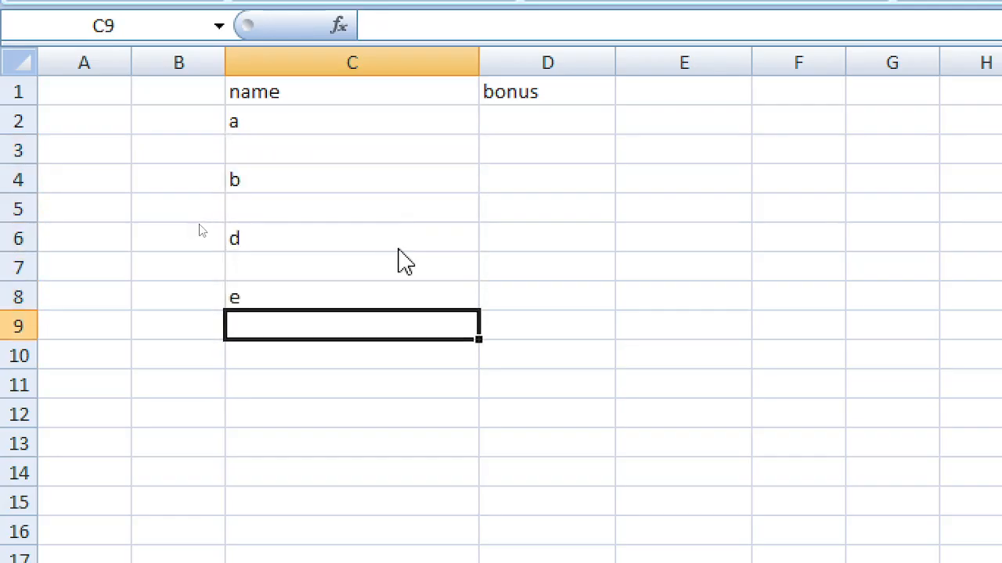
key(Return)
key(Return)
text(f)
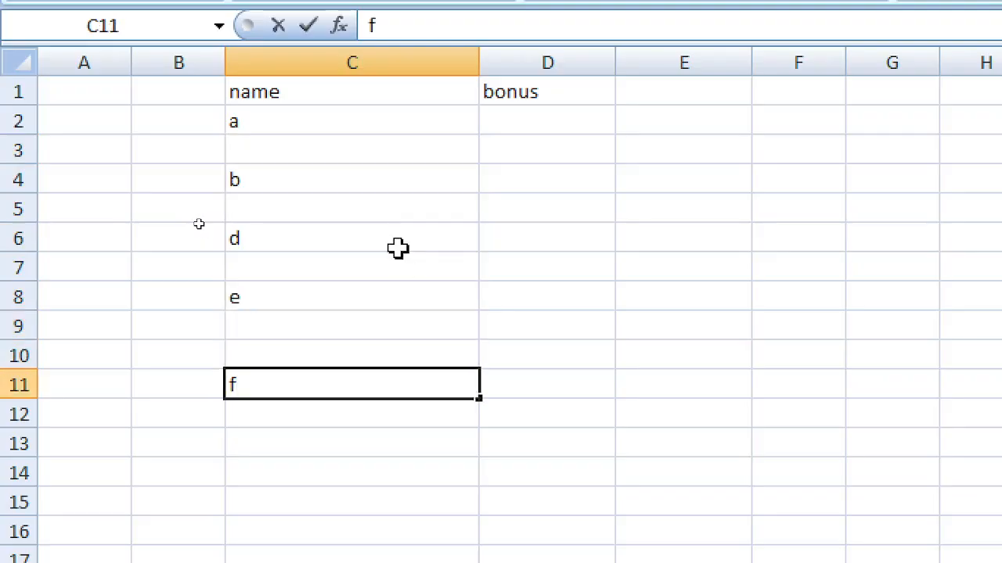
key(Up)
text(f)
key(Return)
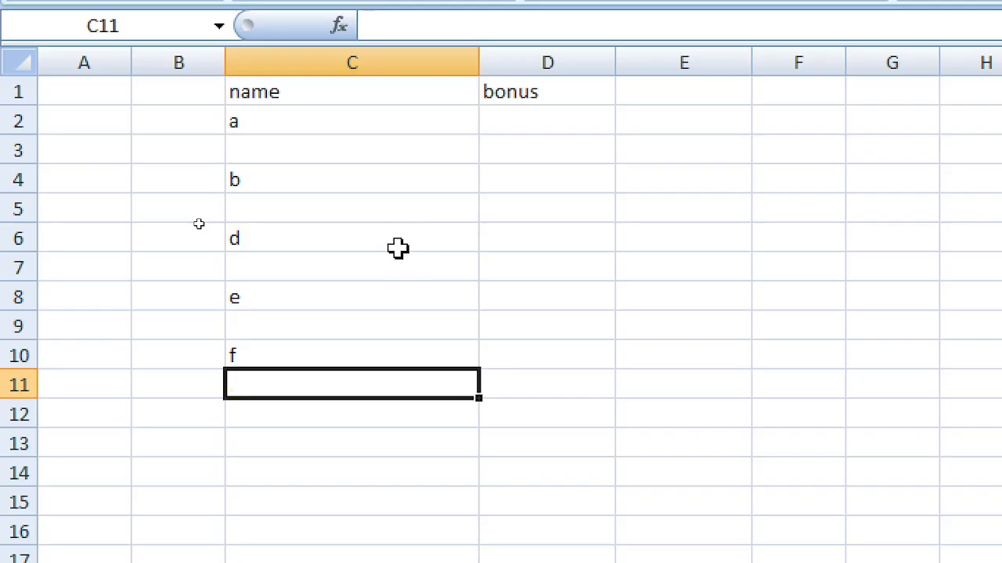
key(Return)
text(g)
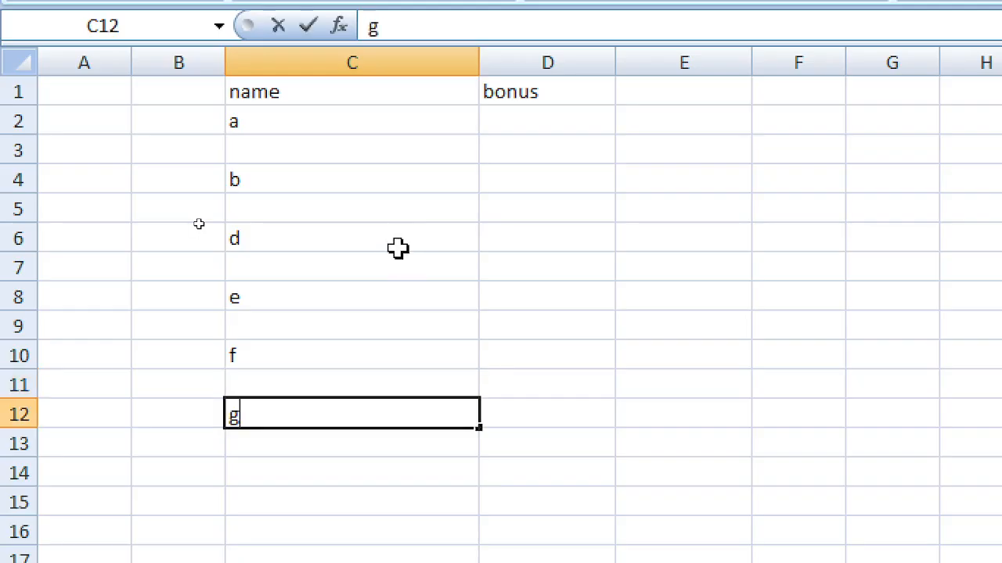
key(Return)
key(Return)
key(Return)
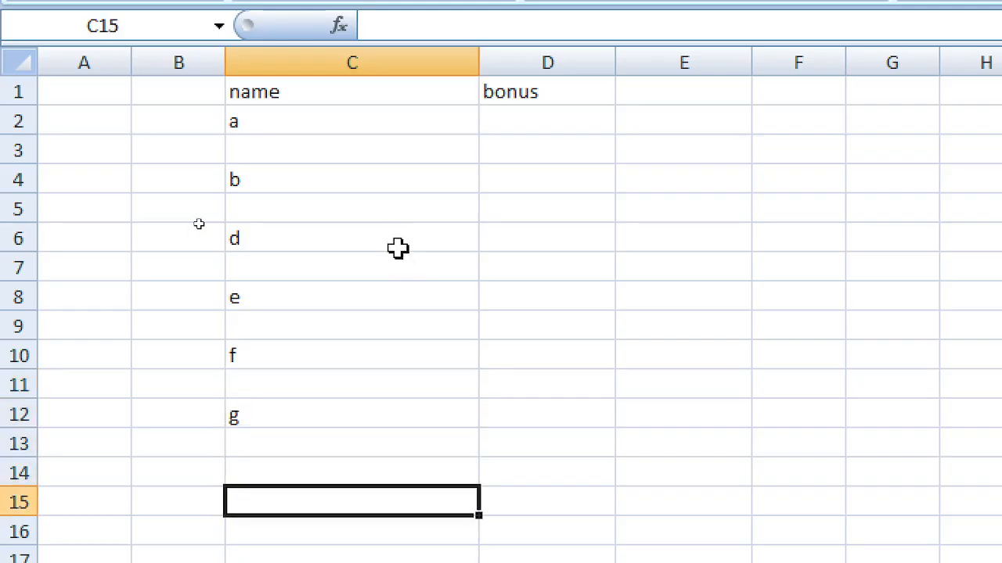
text(up to )
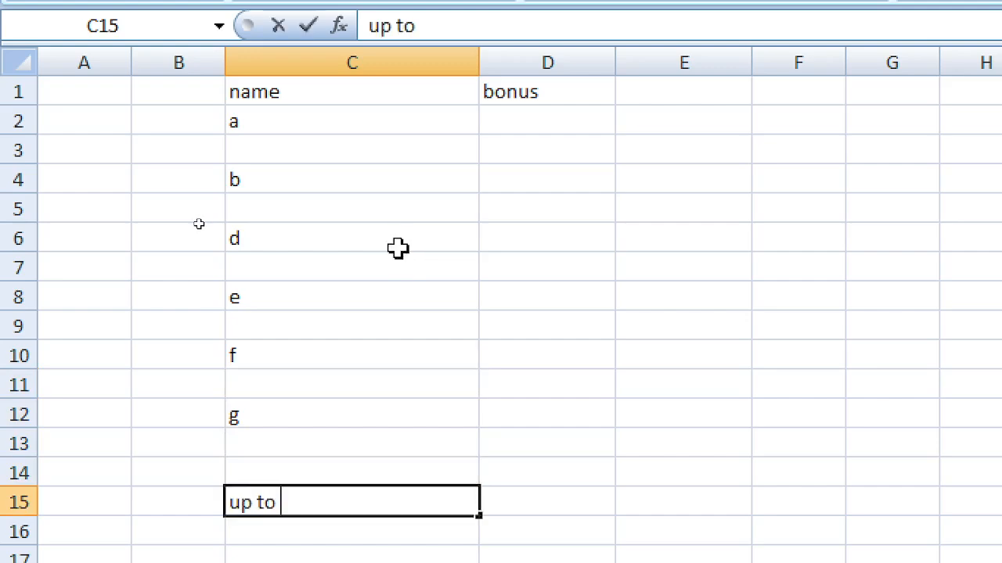
text(1000 e)
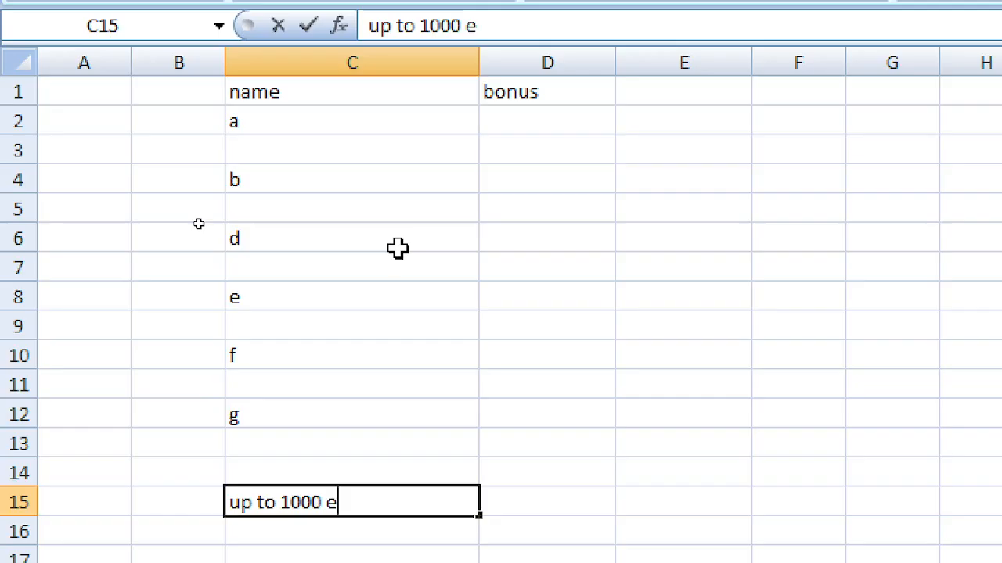
text(mployees)
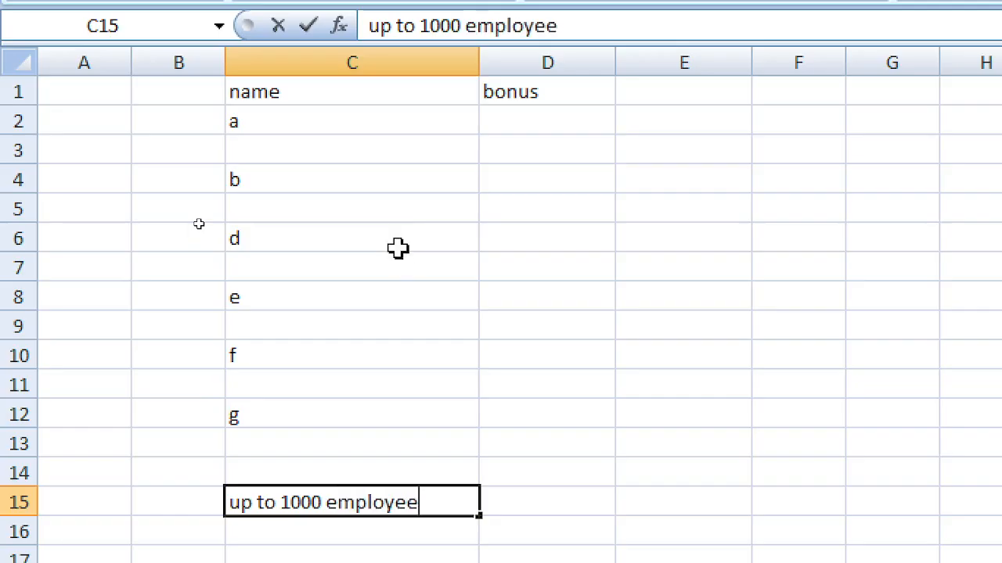
key(Return)
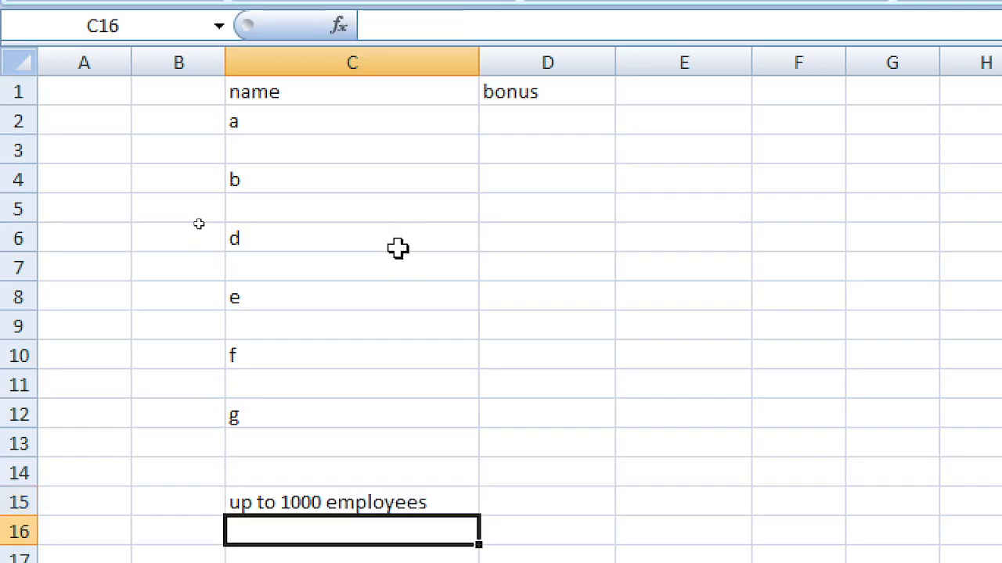
Step: Enter a 1000 bonus in D2 and fill it down to row 12
click(540, 118)
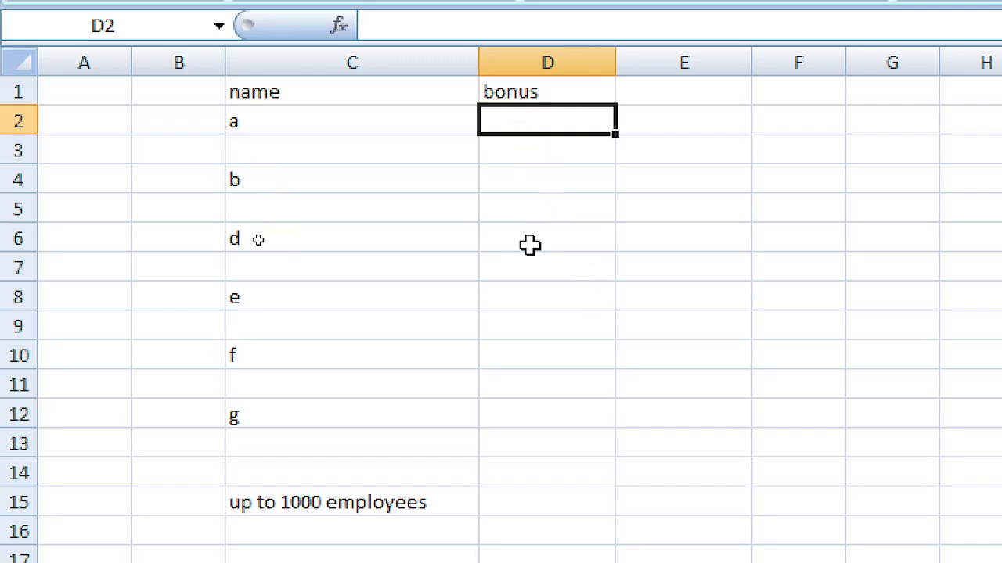
text(1)
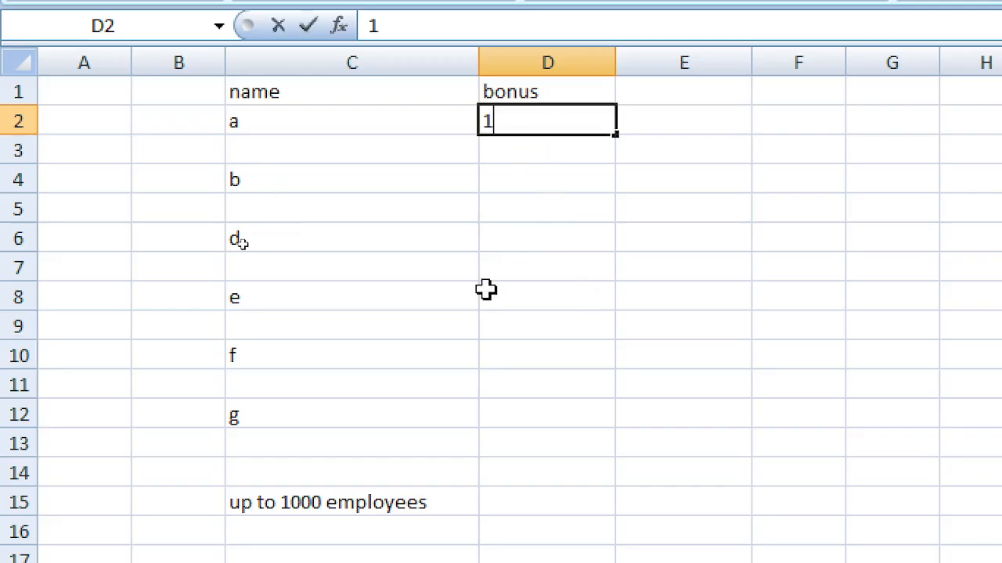
text(000)
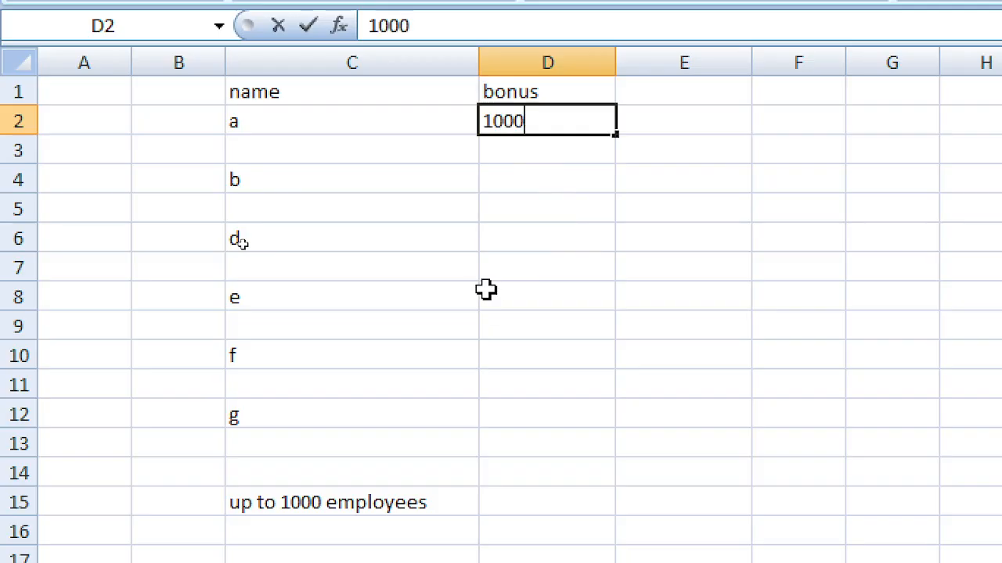
key(Return)
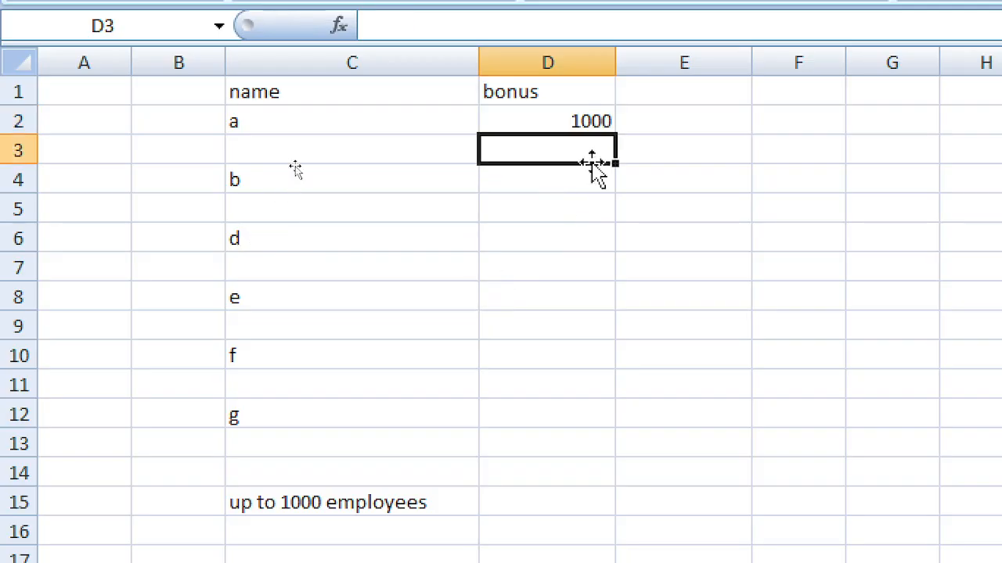
click(582, 114)
drag(611, 137, 597, 430)
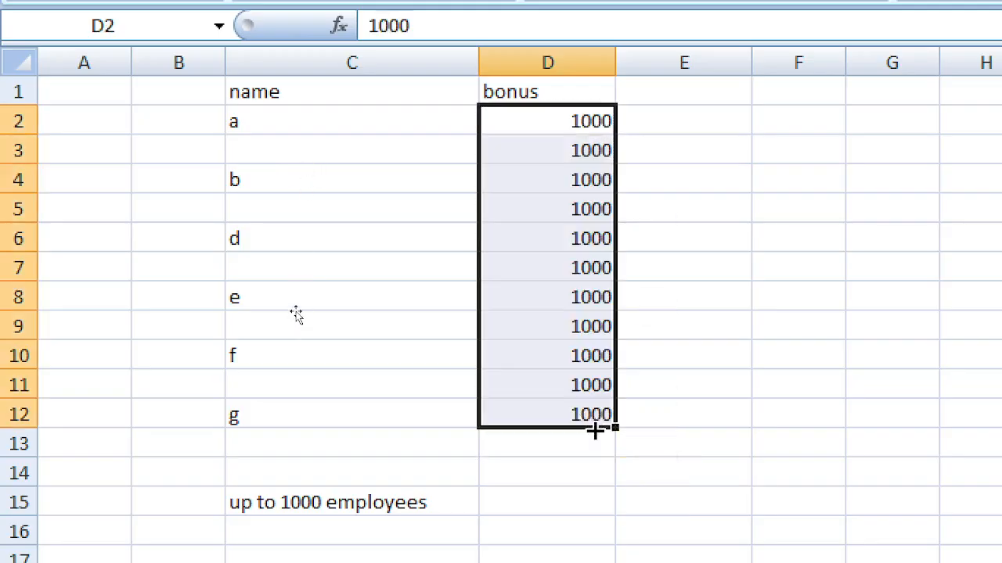
Step: Clear the copied 1000 from blank rows 3, 5, 7, 9 and 11 of column D
click(556, 152)
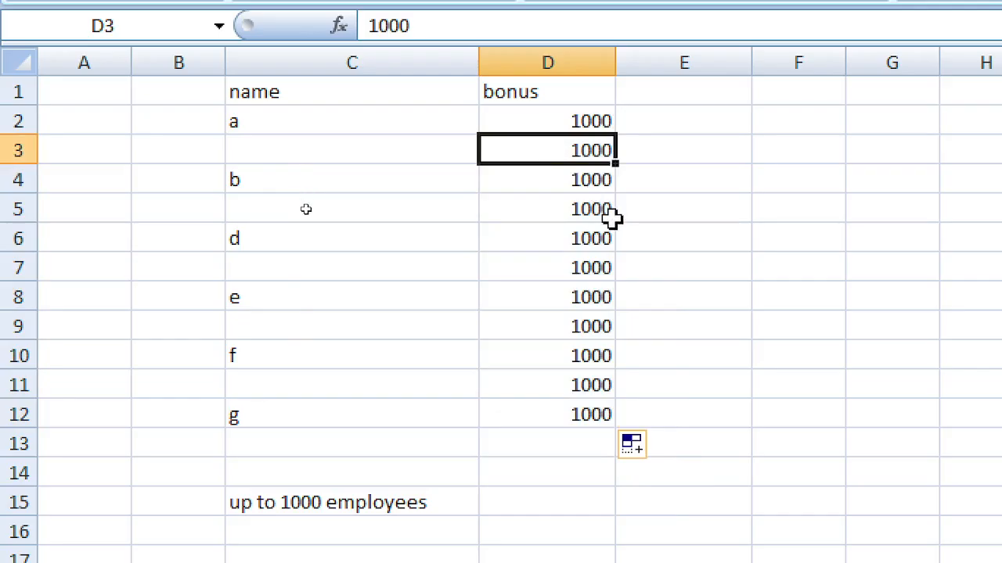
key(Delete)
click(578, 204)
key(Delete)
click(577, 264)
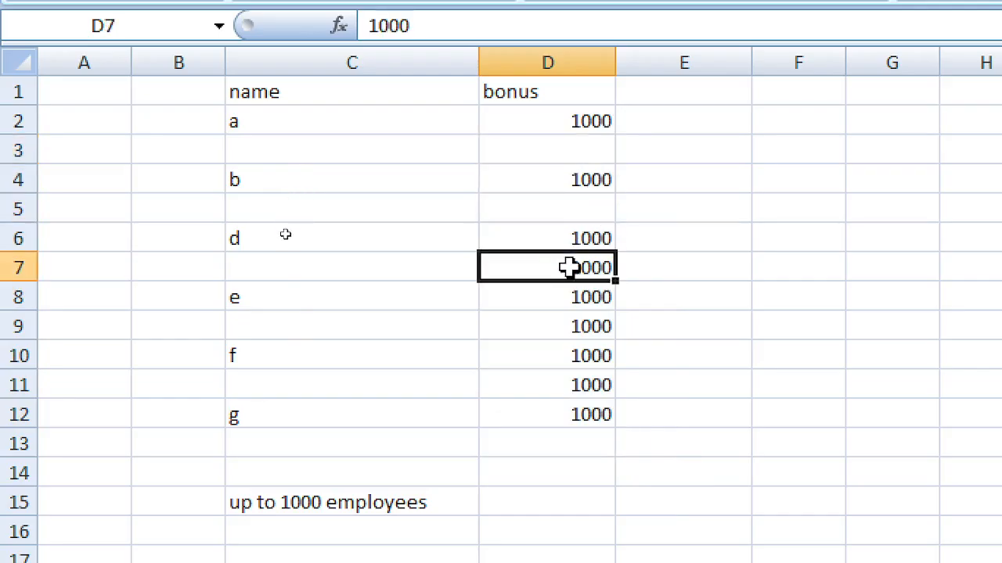
key(Delete)
click(573, 328)
key(Delete)
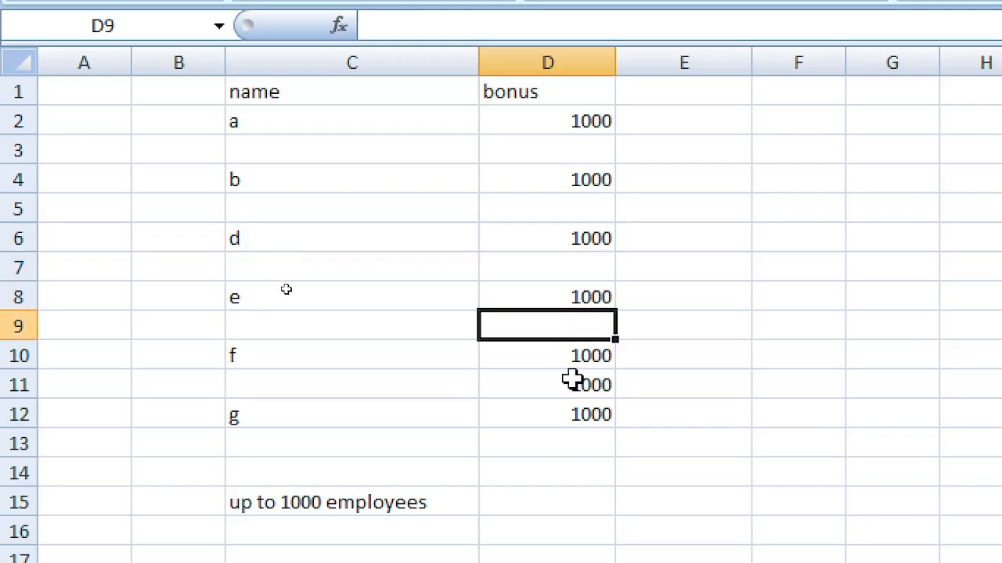
click(573, 381)
key(Delete)
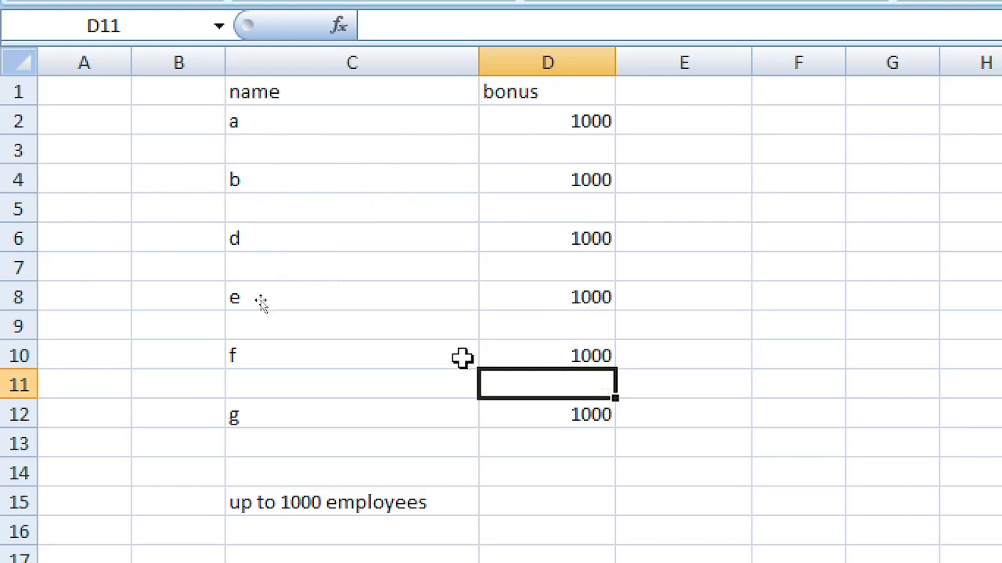
click(412, 507)
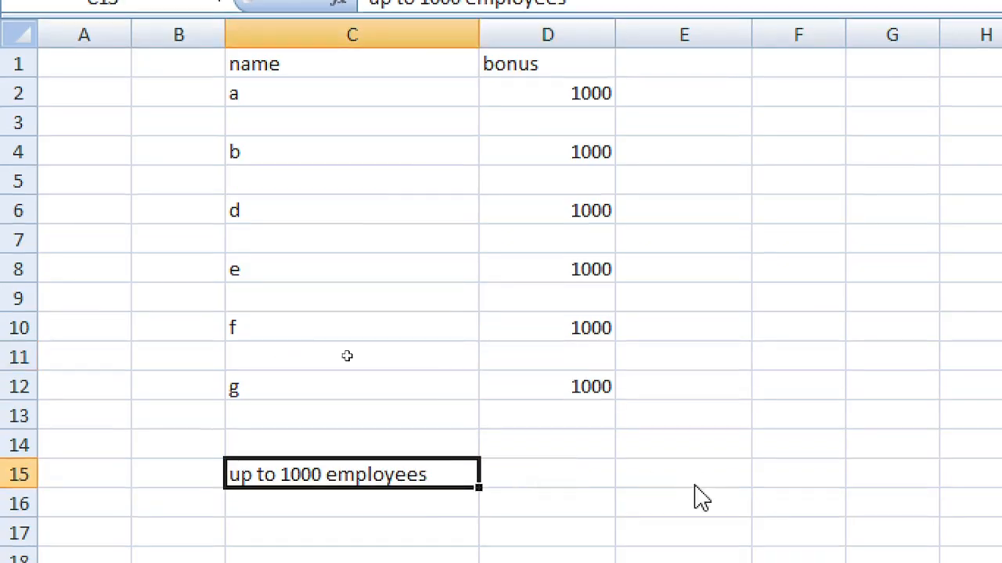
Step: Copy the C15 note 'up to 1000 employees' into D15
key(ctrl+c)
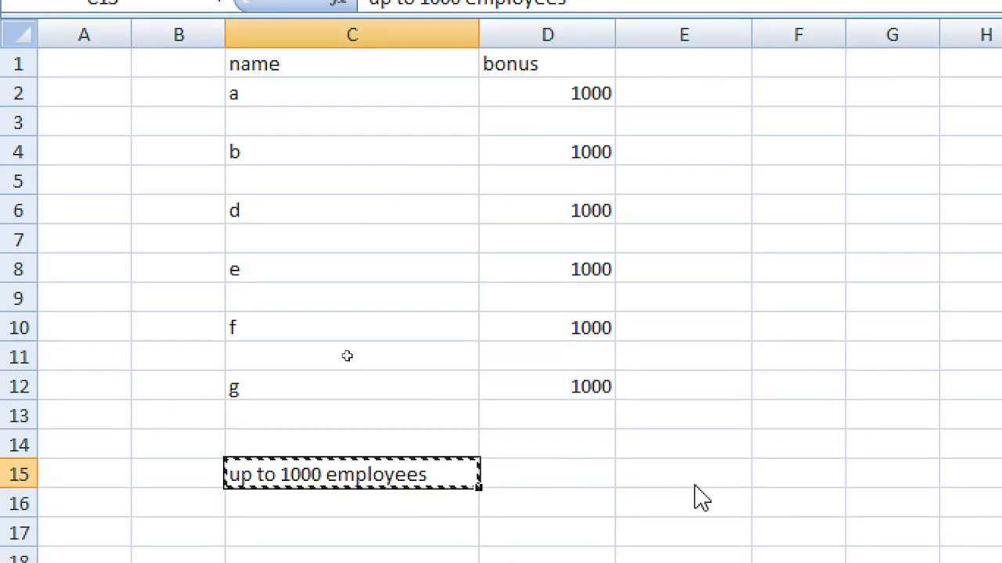
click(576, 476)
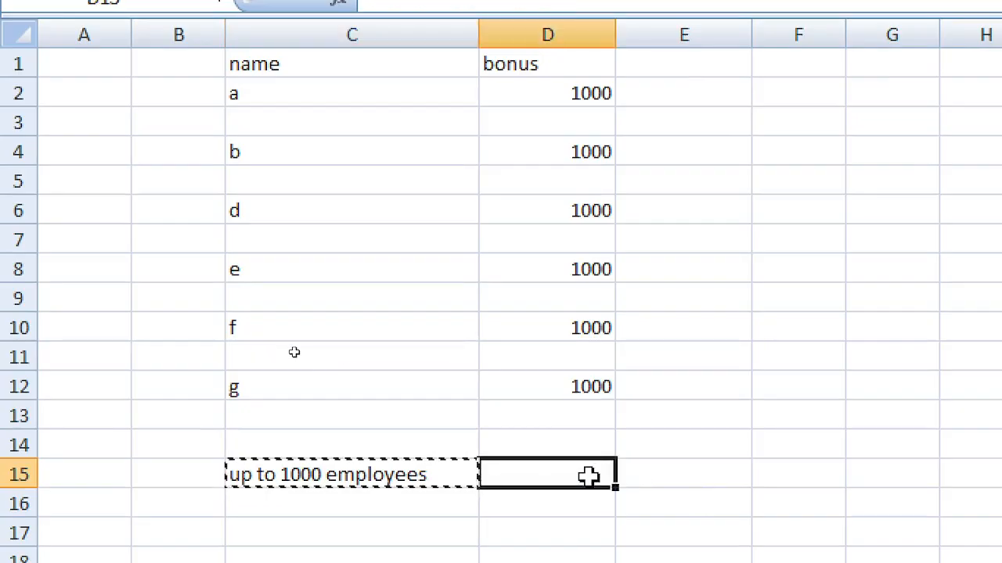
key(ctrl+v)
click(642, 423)
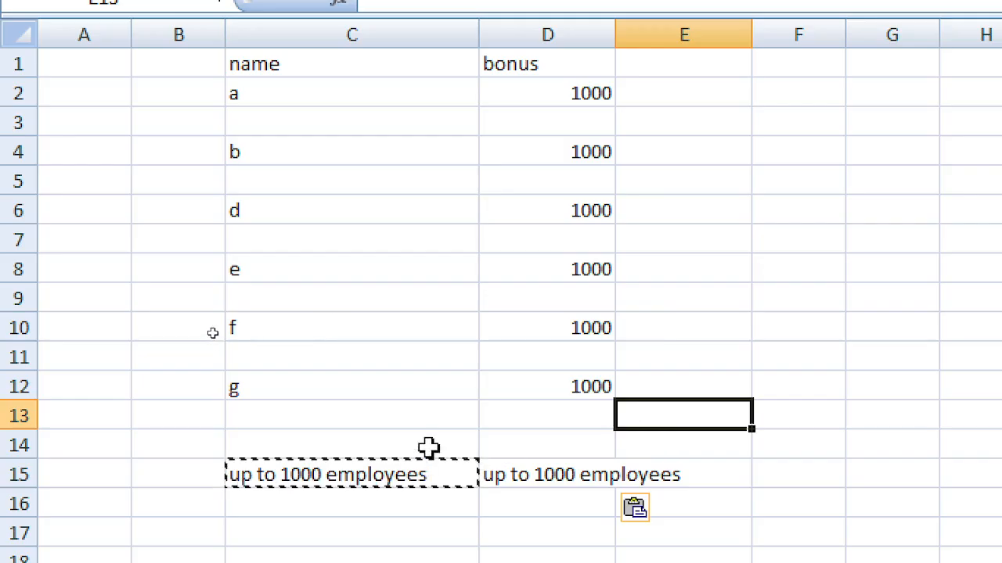
key(Escape)
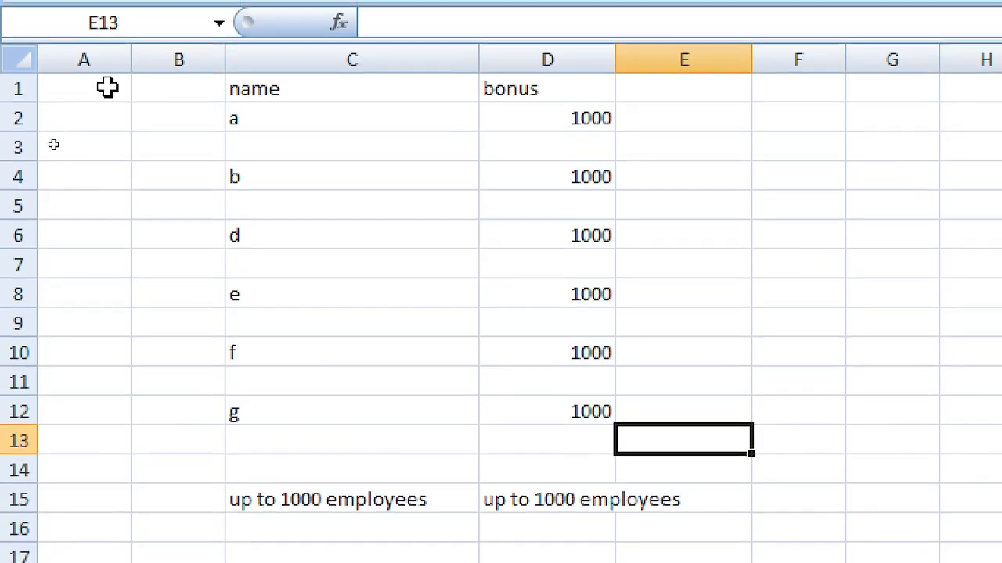
click(603, 125)
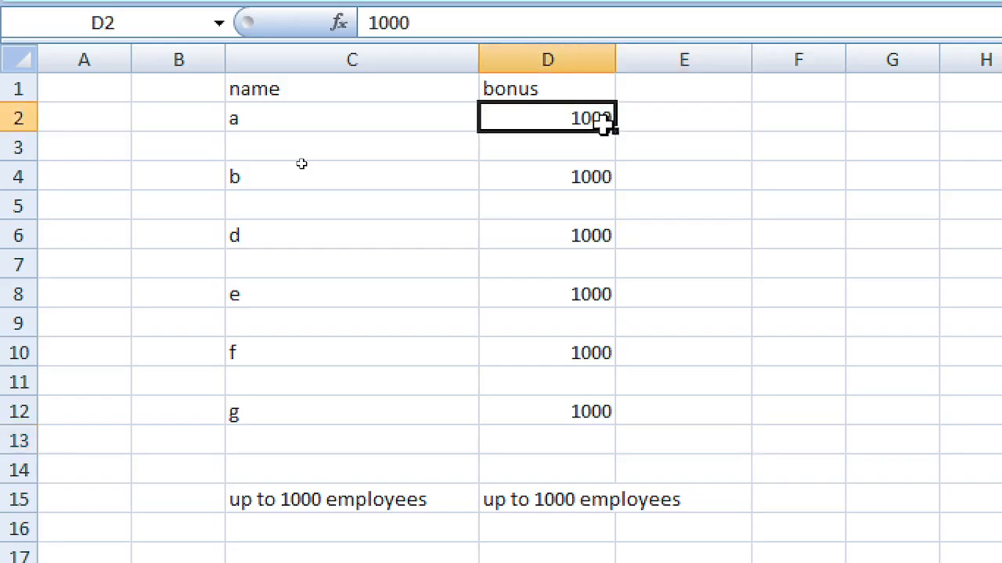
drag(603, 125, 599, 431)
click(684, 349)
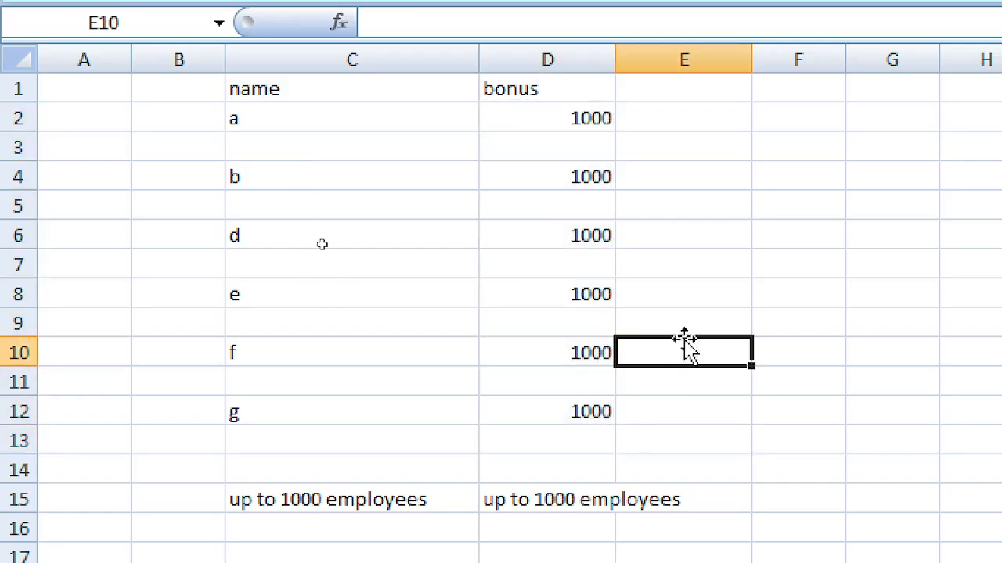
click(591, 121)
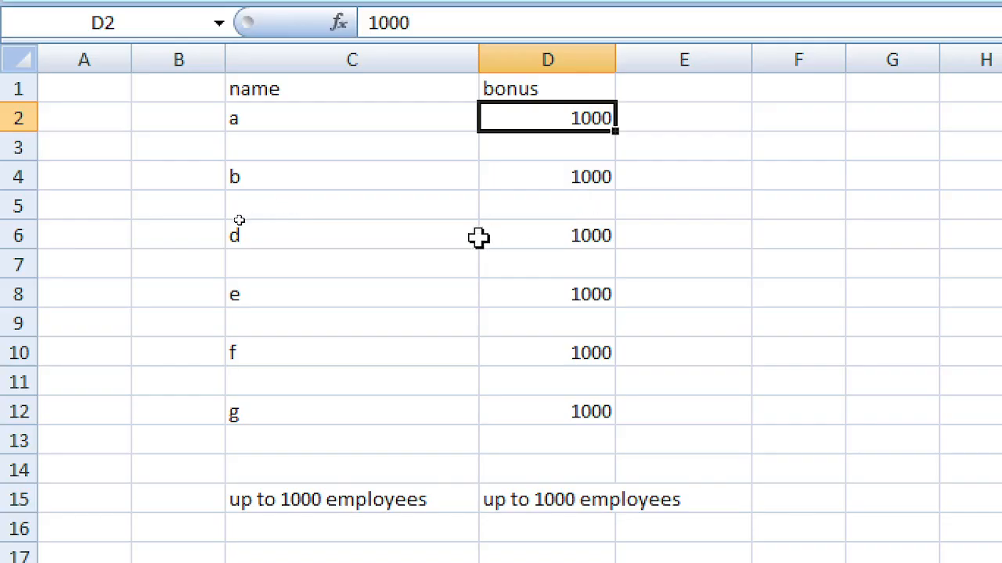
text(1500)
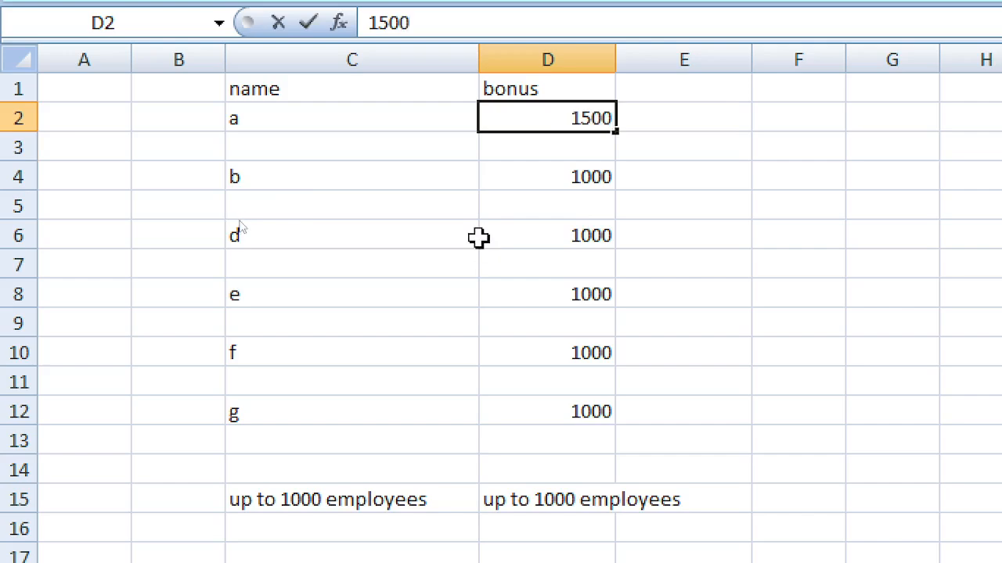
key(Down)
key(Down)
key(Down)
key(Down)
key(Down)
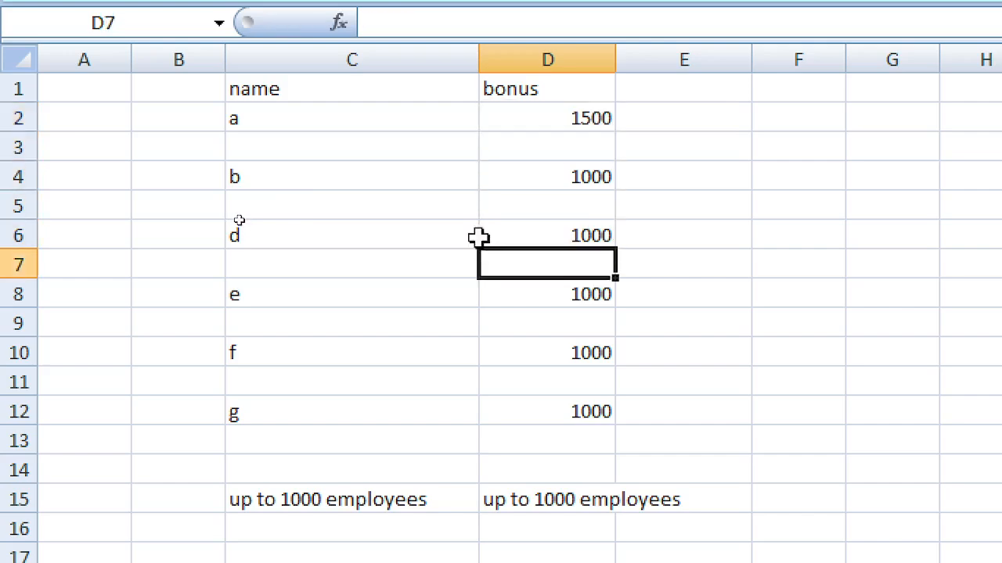
key(Down)
key(Down)
key(Down)
key(Up)
key(Up)
key(Up)
key(Up)
key(Up)
key(Up)
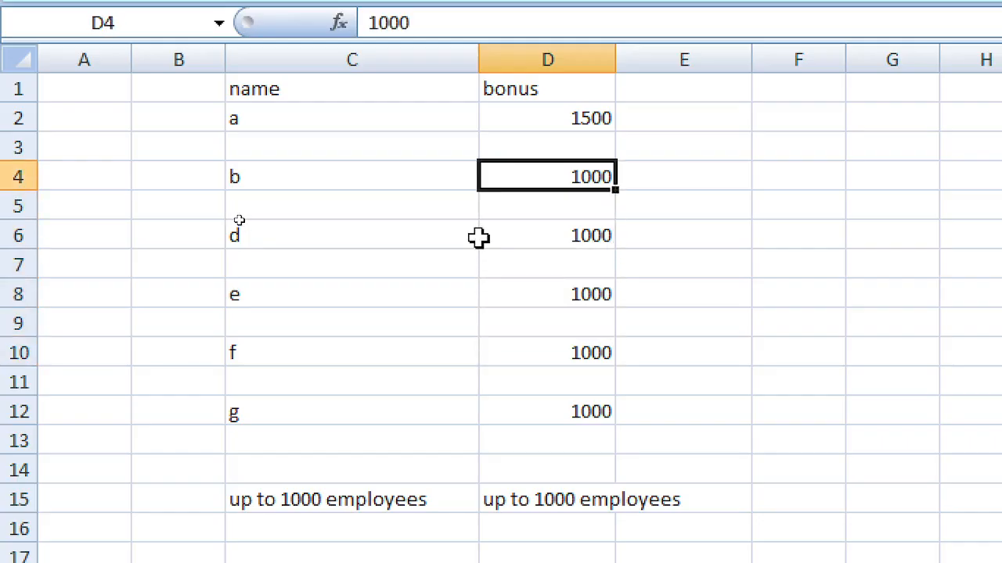
key(Up)
key(Up)
text(1)
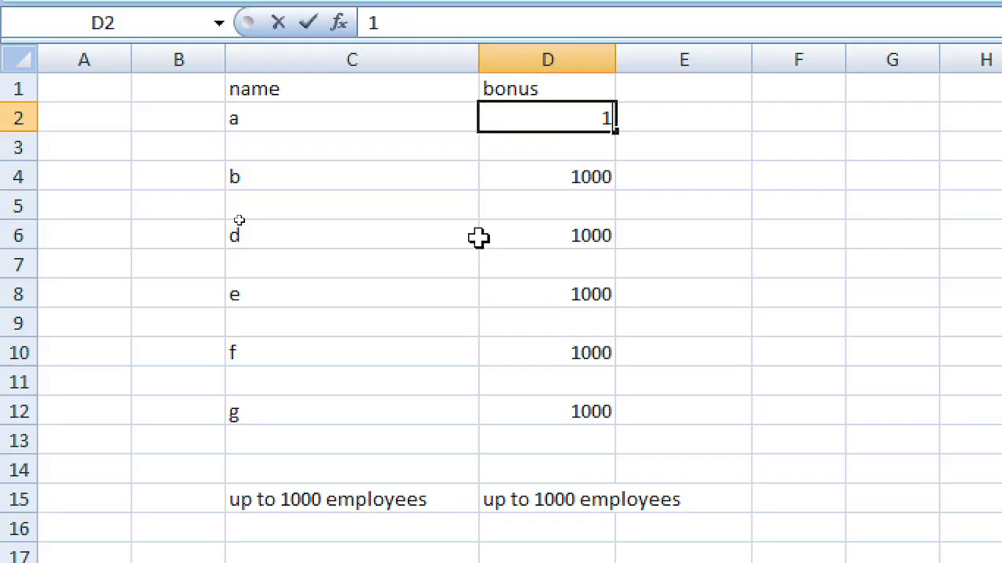
text(000)
key(Return)
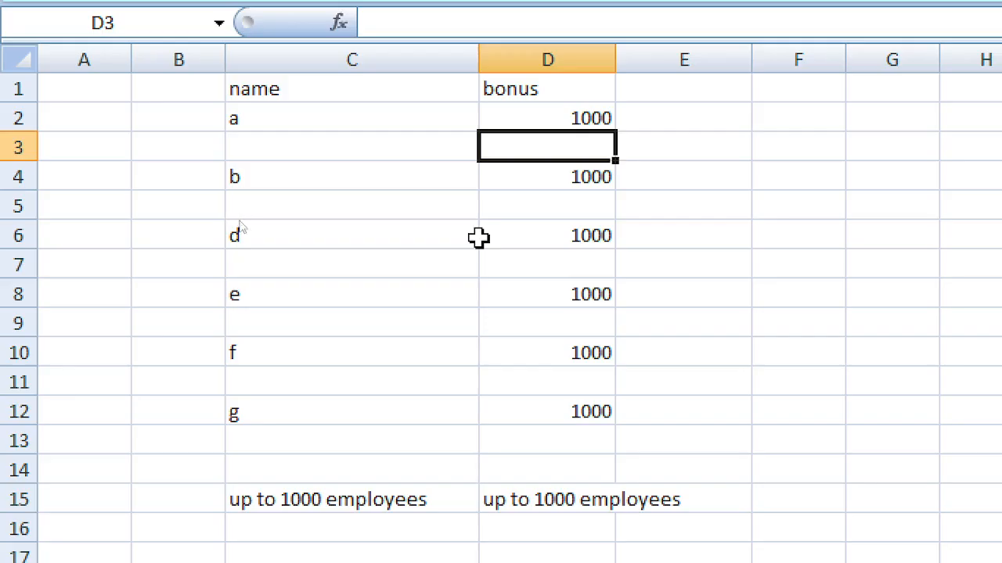
Step: Enter 1000 in cell E1, beside the bonus header
key(Left)
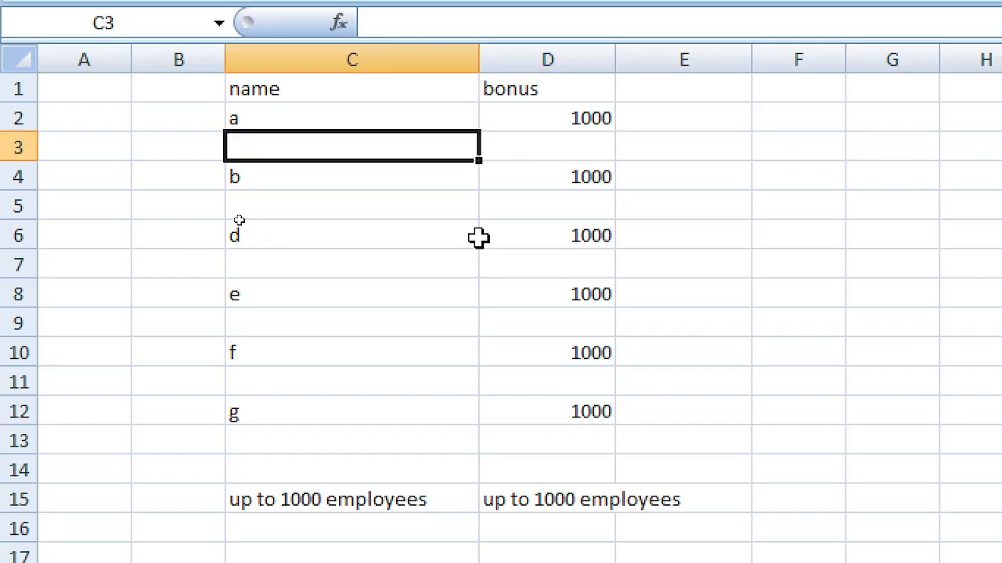
key(Left)
key(Up)
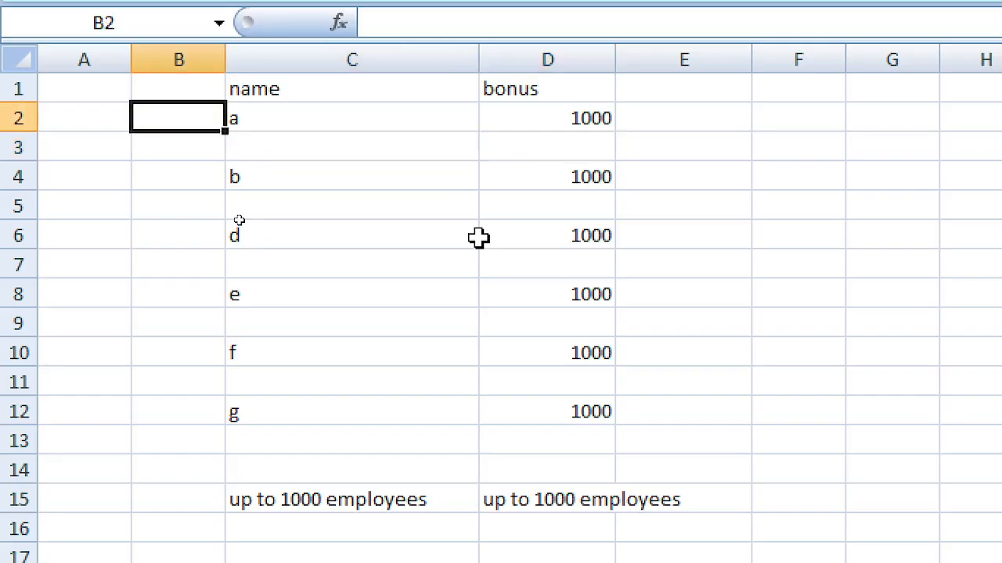
key(Left)
key(Up)
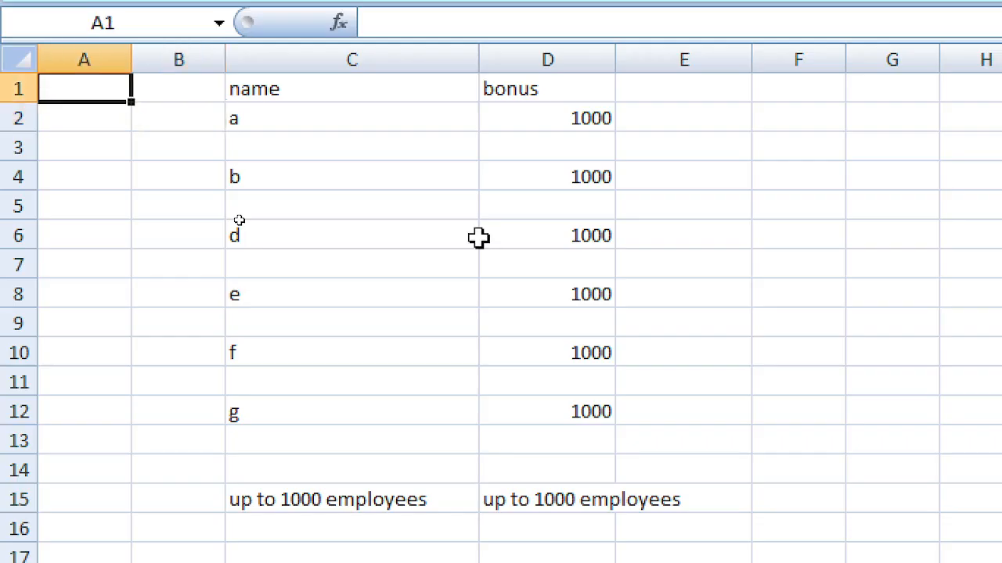
key(Right)
key(Right)
key(Right)
key(Left)
key(Left)
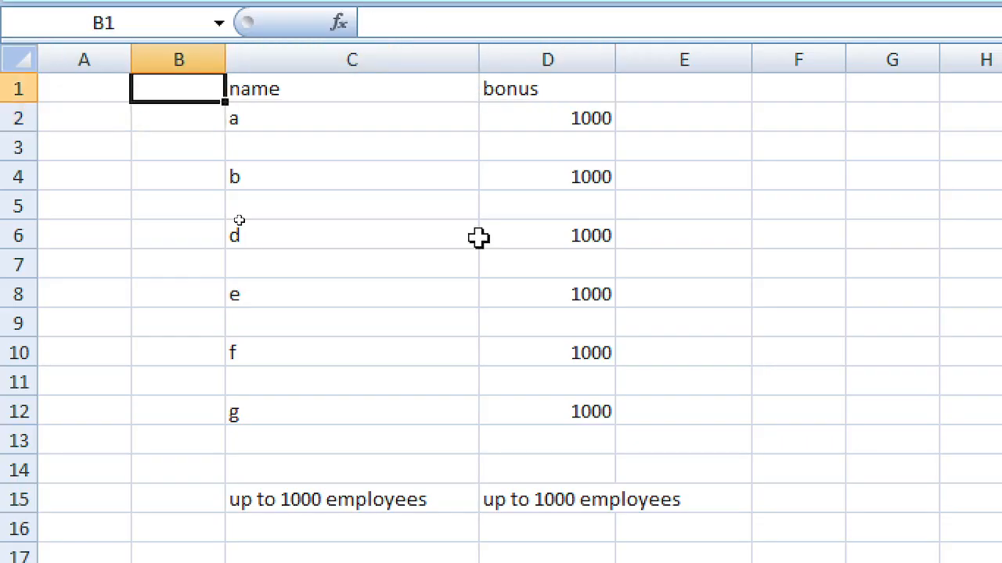
key(Right)
key(Right)
key(Right)
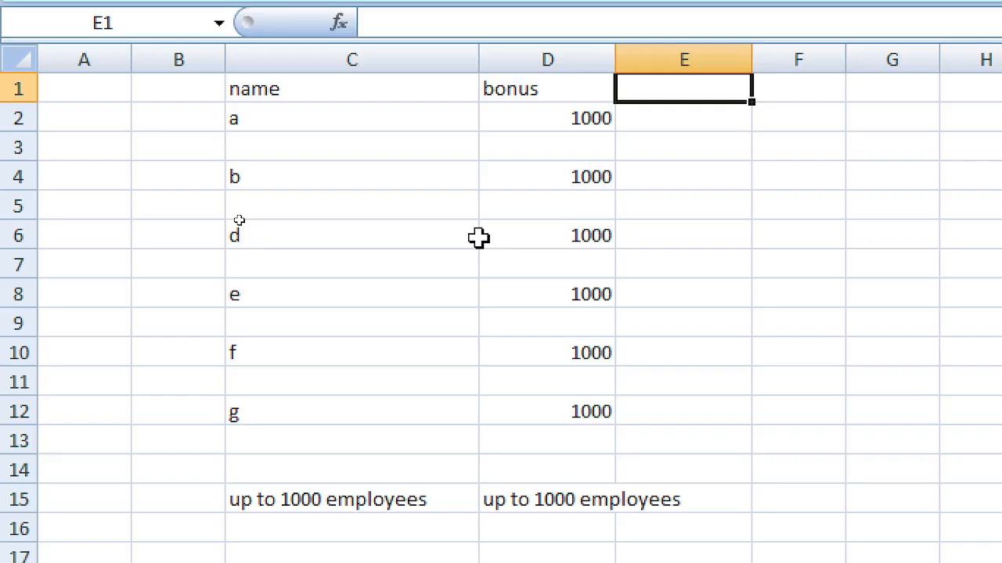
text(1)
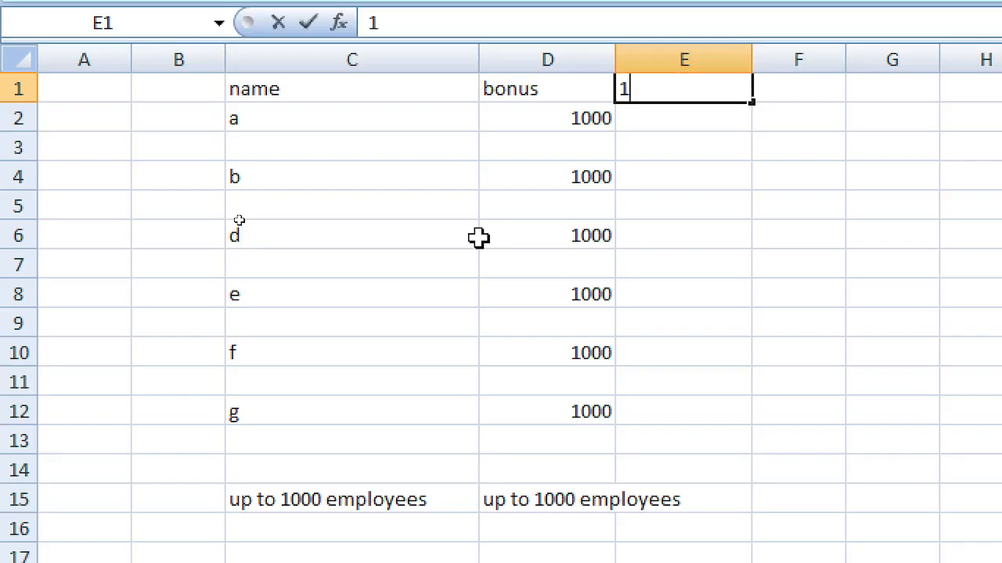
text(00)
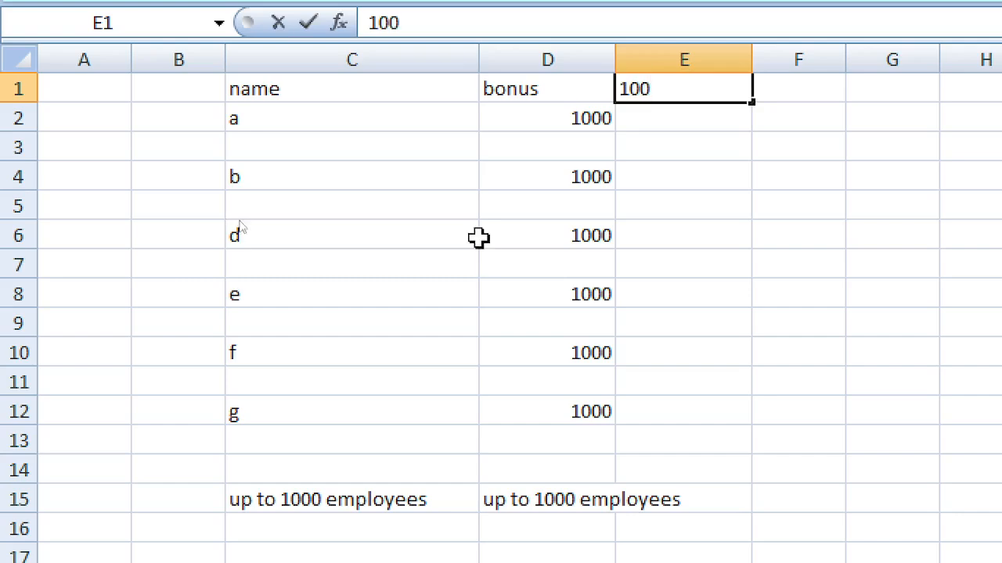
key(BackSpace)
key(BackSpace)
text(000)
key(Return)
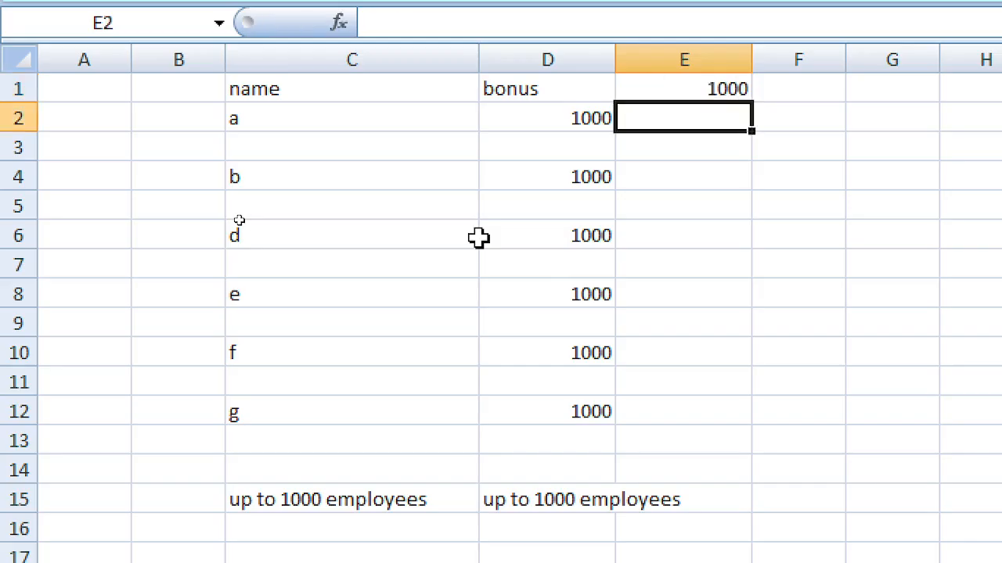
Step: Move to D2, the bonus of a, and begin editing it
key(Up)
key(Right)
key(Left)
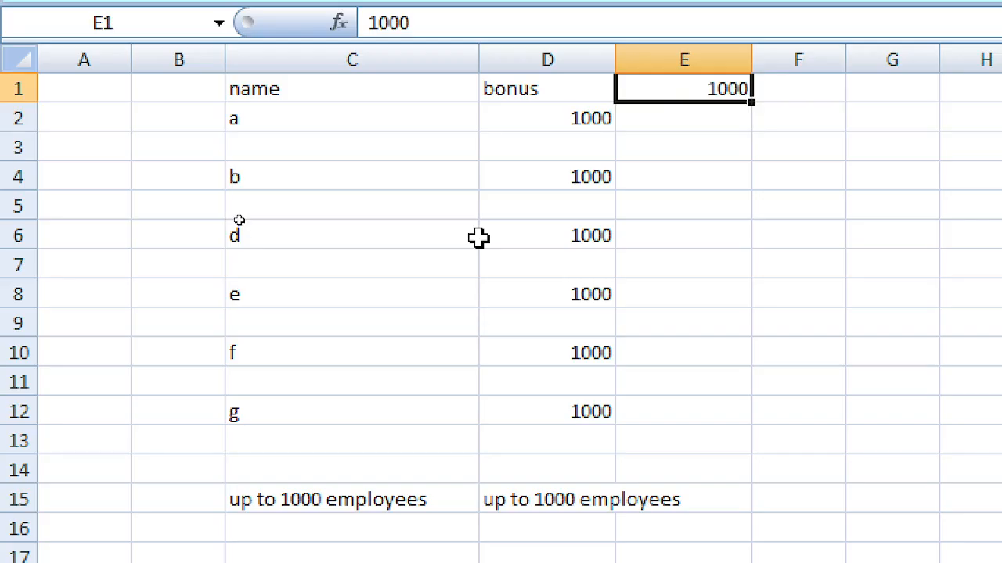
key(Down)
key(Left)
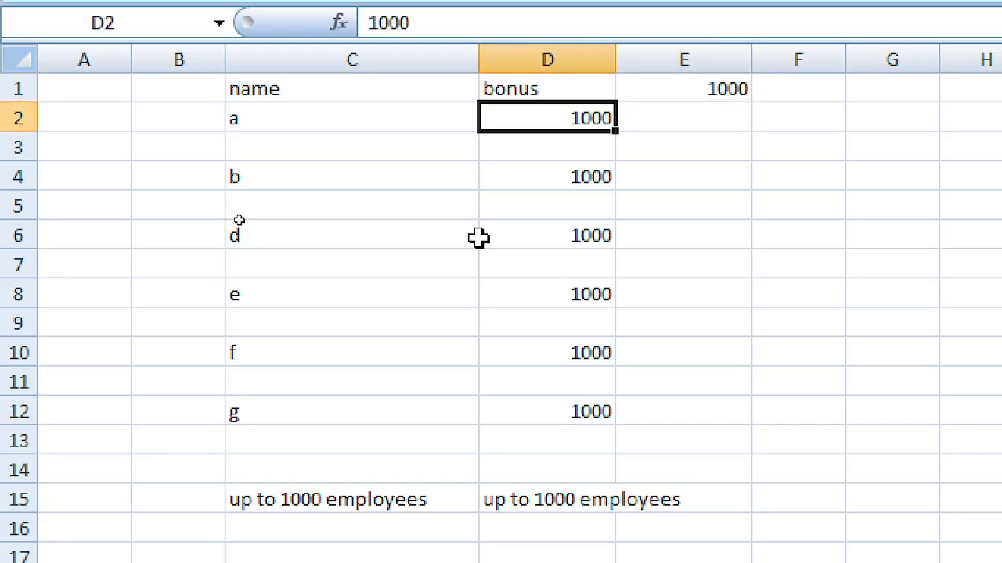
key(F2)
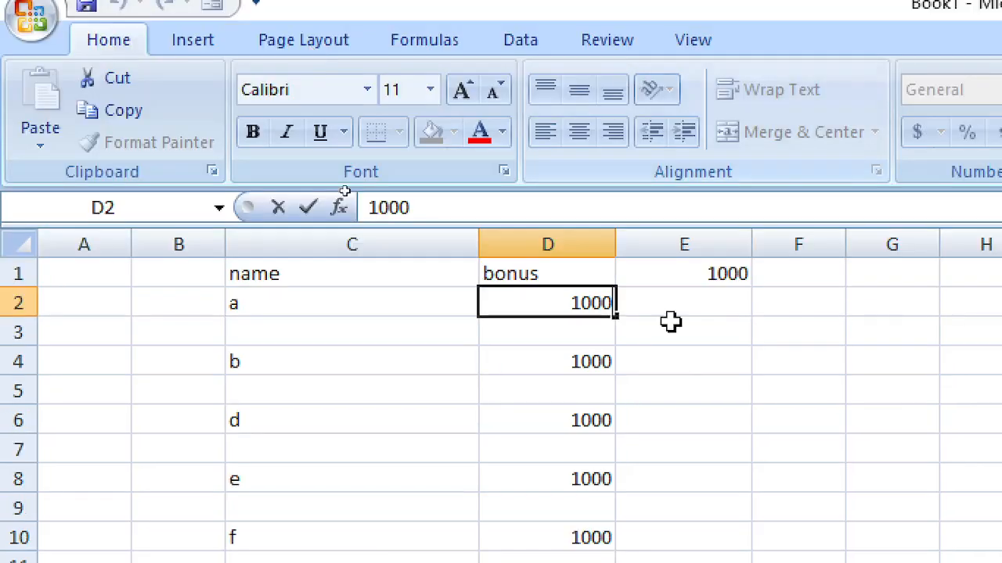
Step: Start a D2 formula pointing at E1 and make it absolute as $E$1
click(692, 387)
click(572, 305)
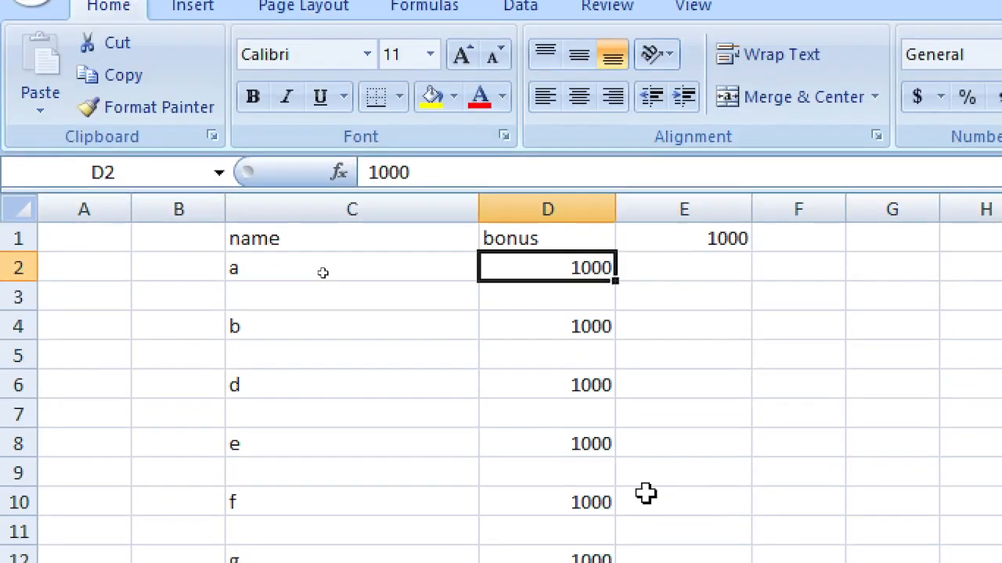
text(=)
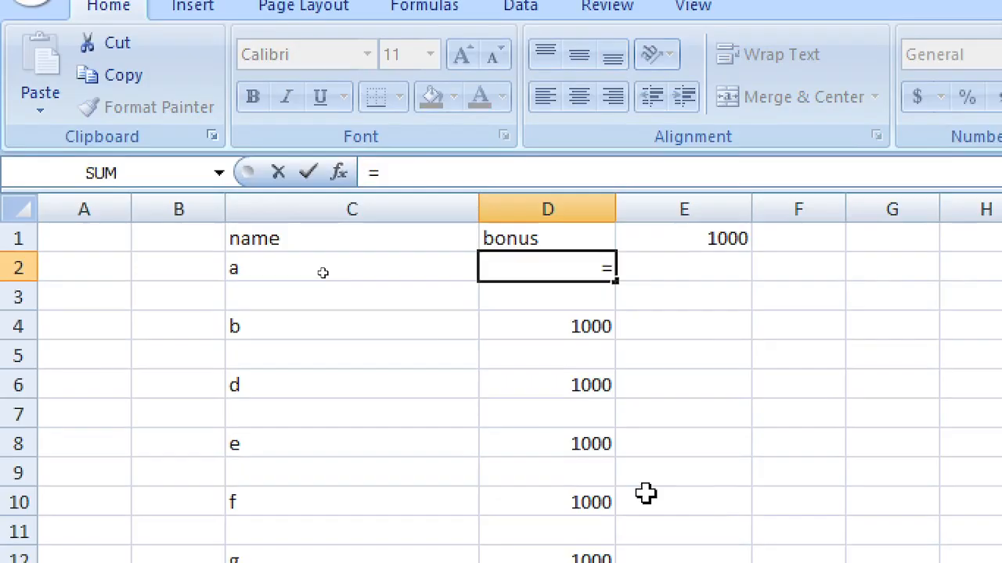
key(Up)
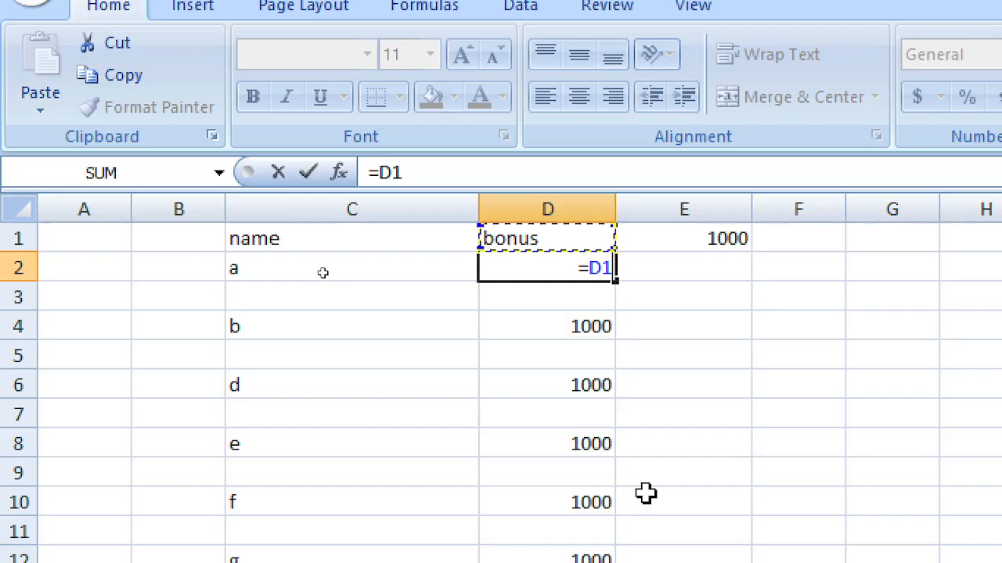
key(Right)
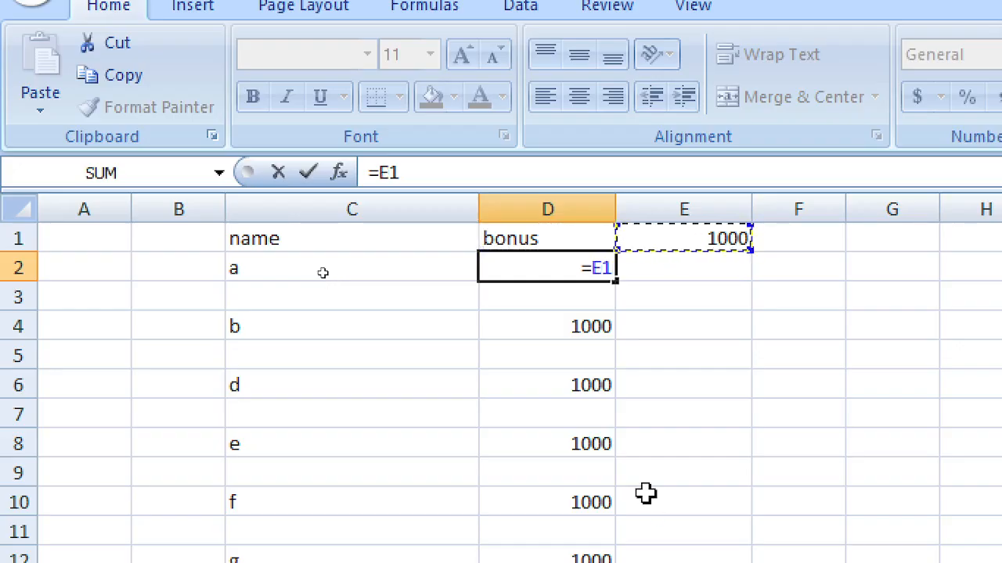
key(F4)
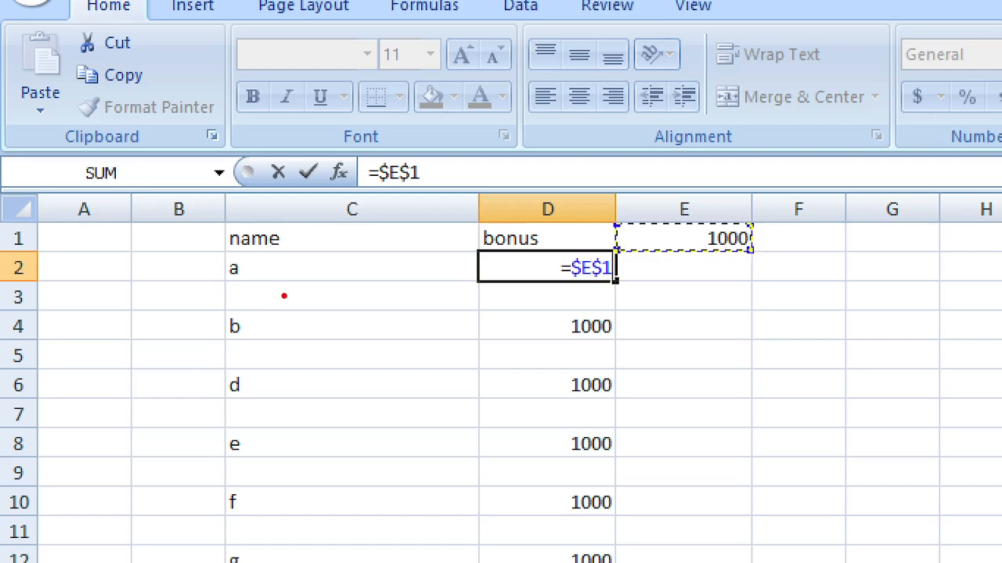
Step: Type notes about F4 and the $ signs, then commit D2 as =$E$1
text(f4)
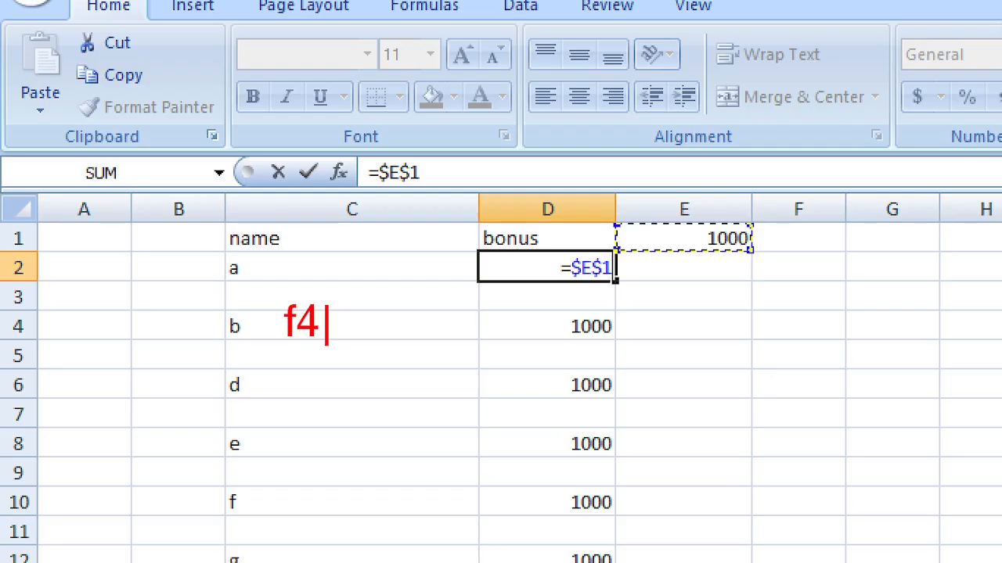
key(BackSpace)
key(BackSpace)
text(F)
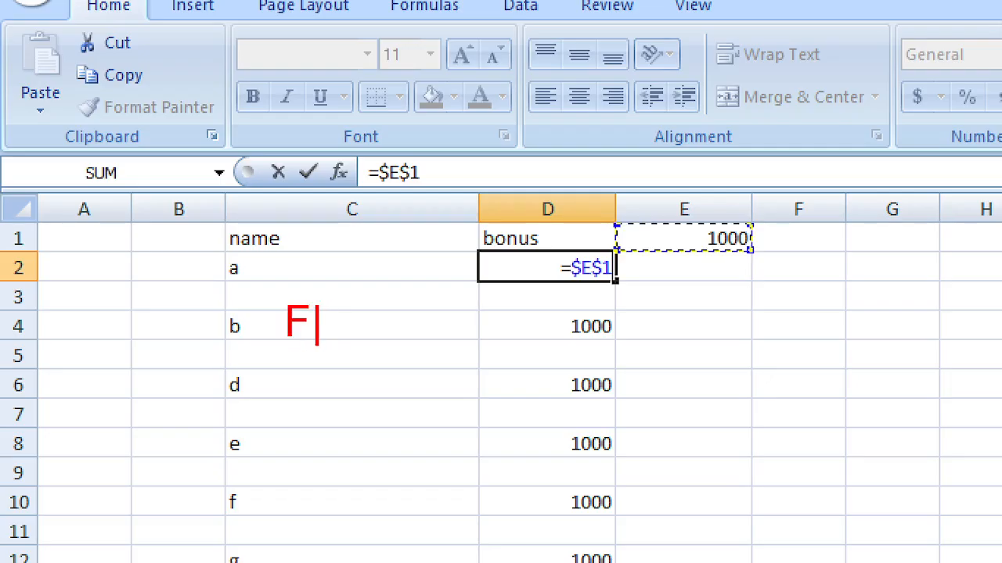
text(4)
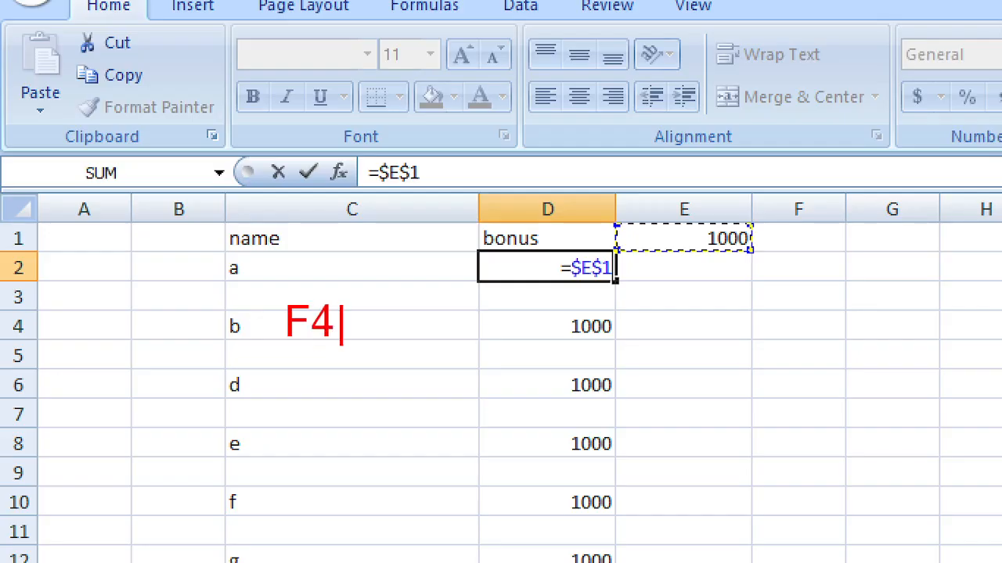
text( $$)
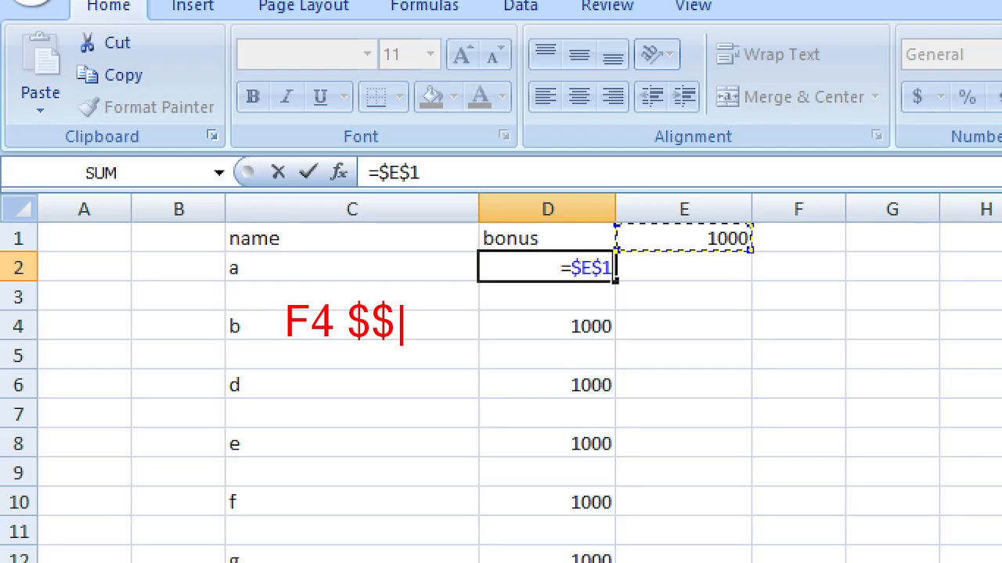
key(BackSpace)
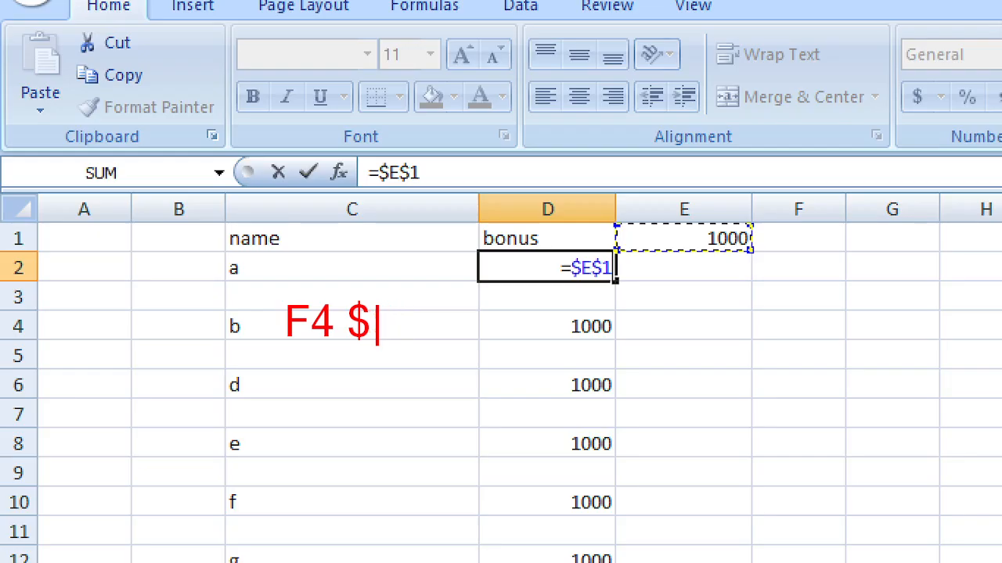
text(e)
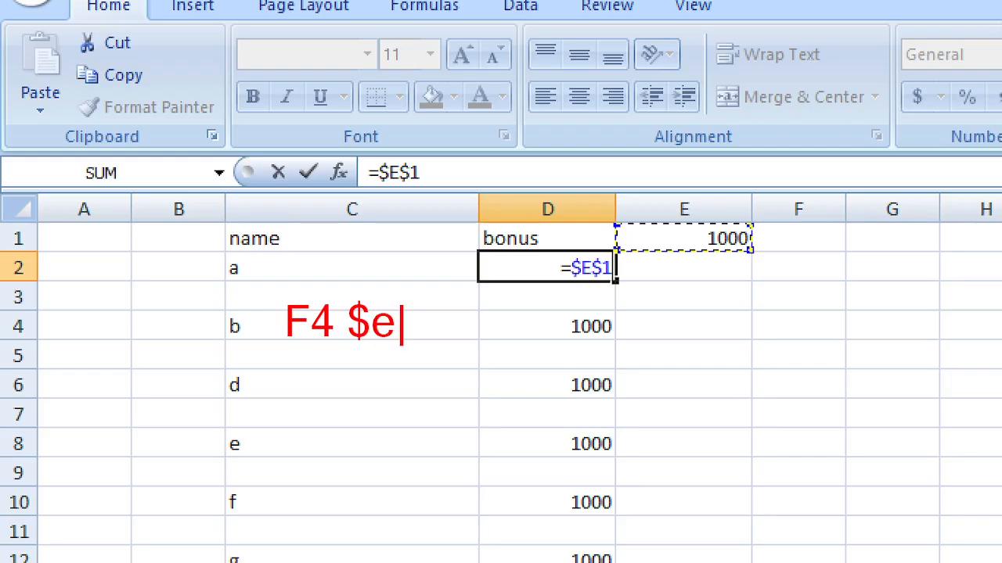
key(BackSpace)
text(E)
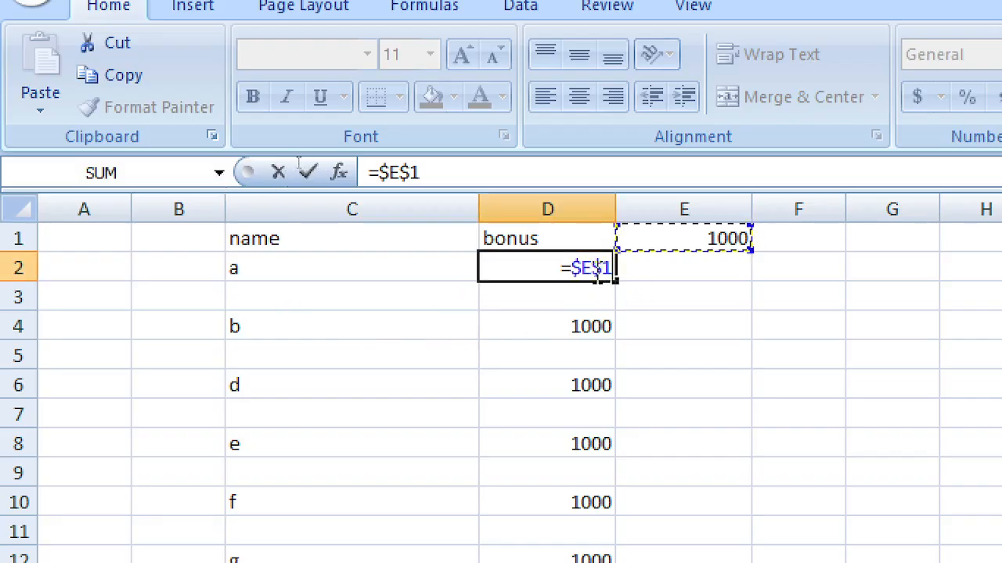
drag(595, 271, 603, 271)
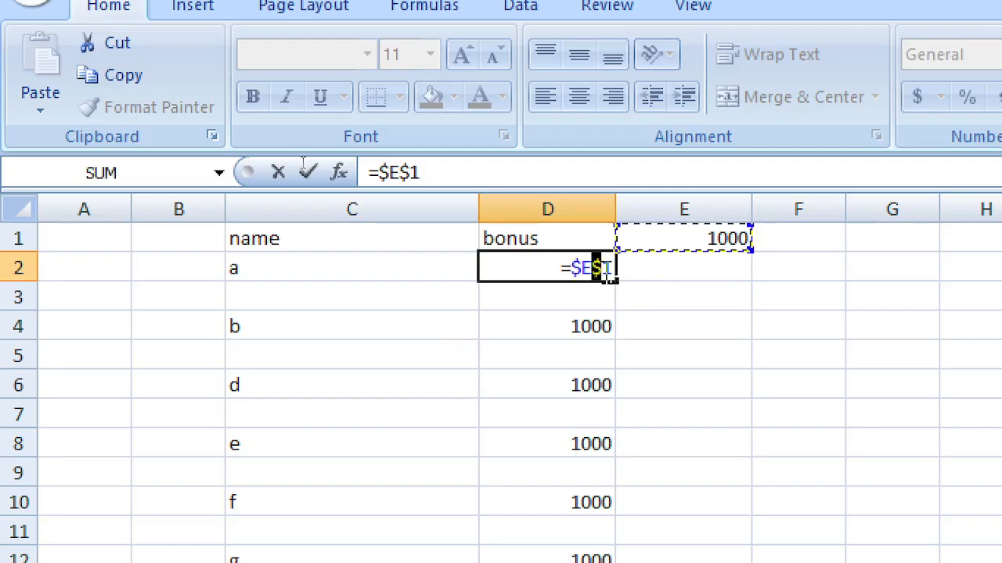
click(557, 270)
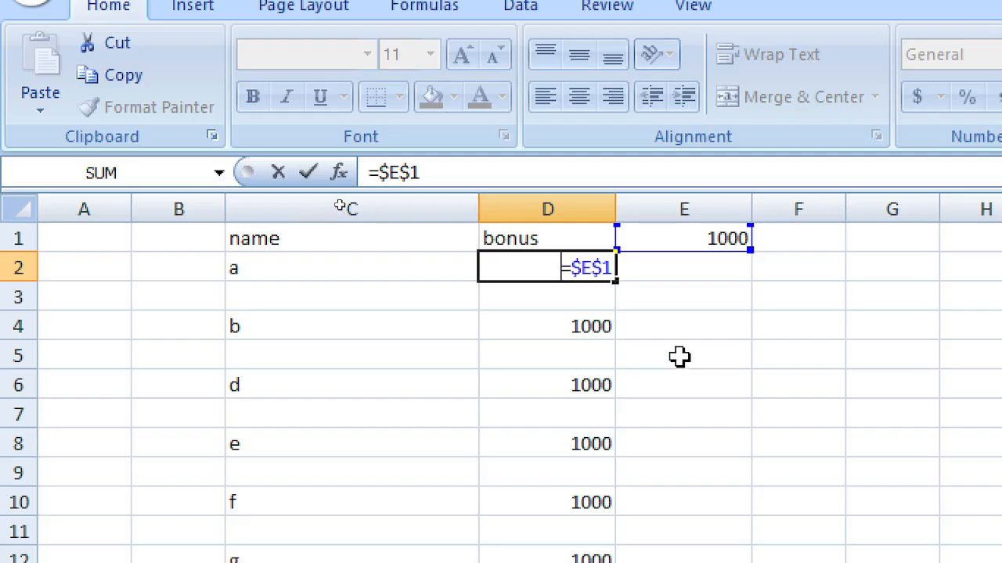
key(ctrl+Return)
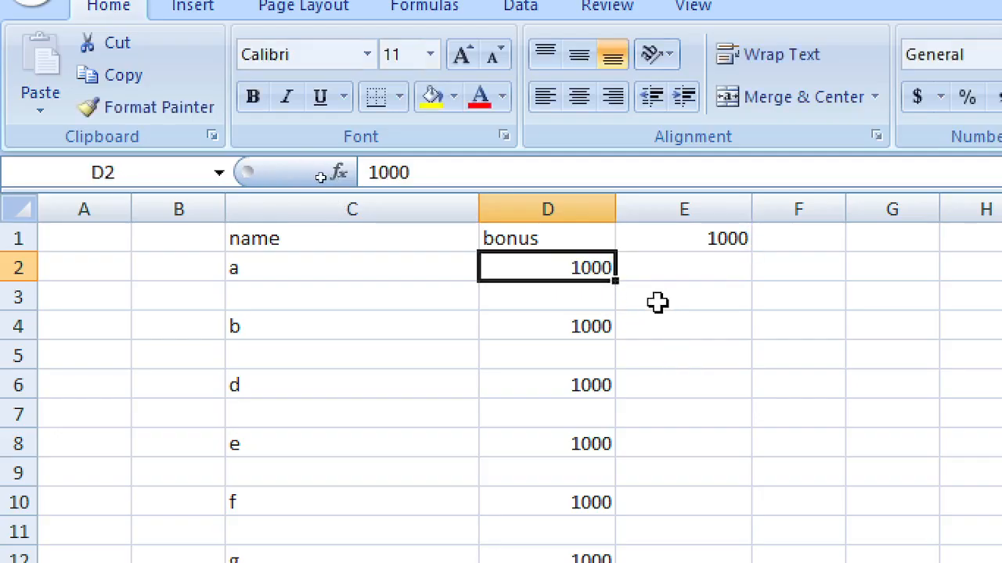
Step: Re-enter D2 as =E1, cycling F4 through $E$1, E$1 and $E1 before settling on relative
text(=)
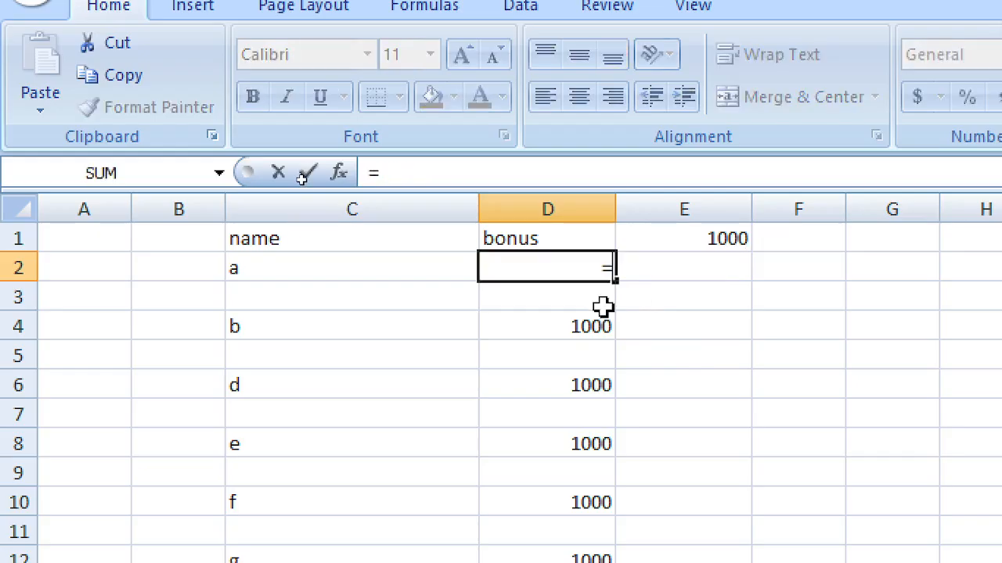
key(Up)
key(Right)
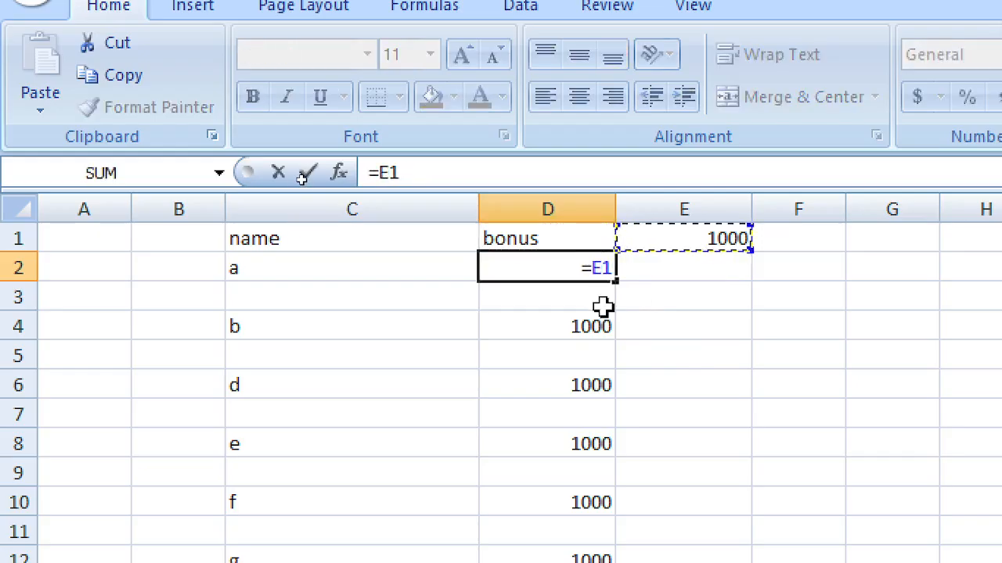
key(F4)
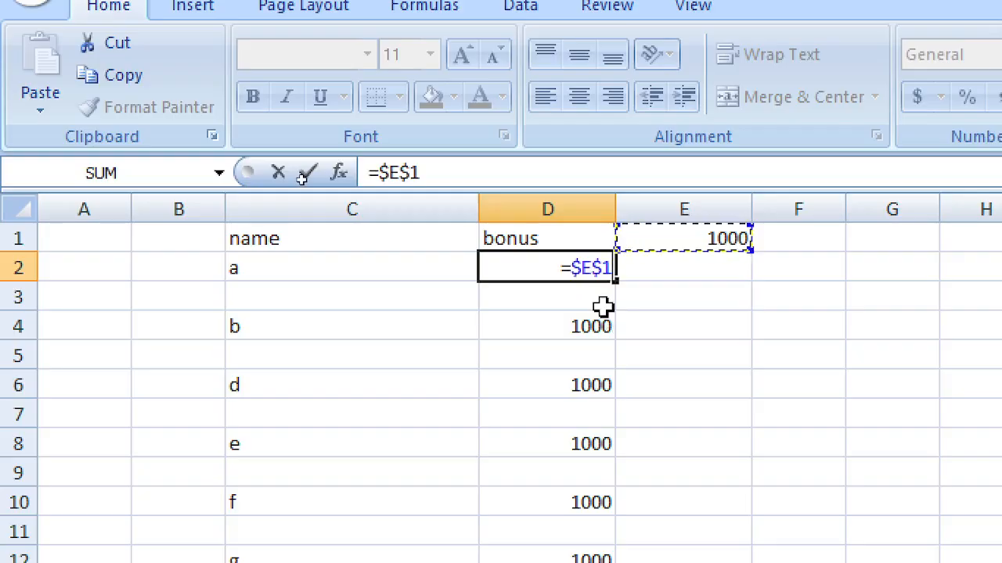
key(F4)
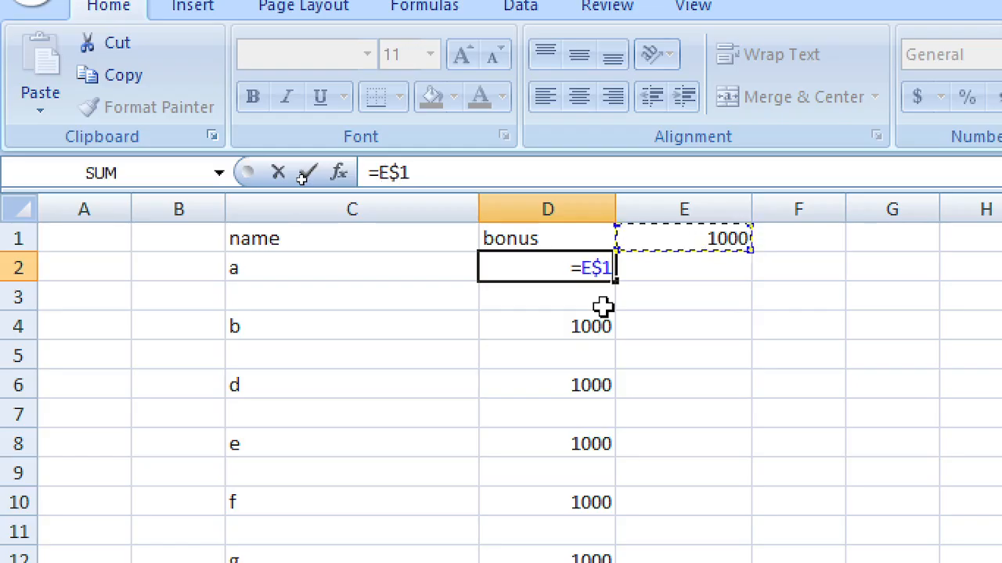
key(F4)
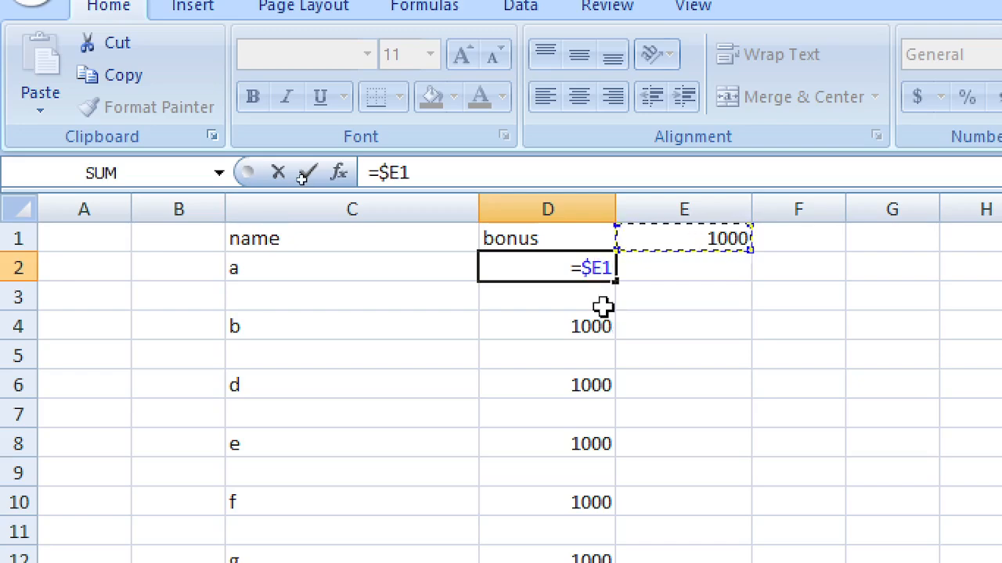
key(F4)
key(F4)
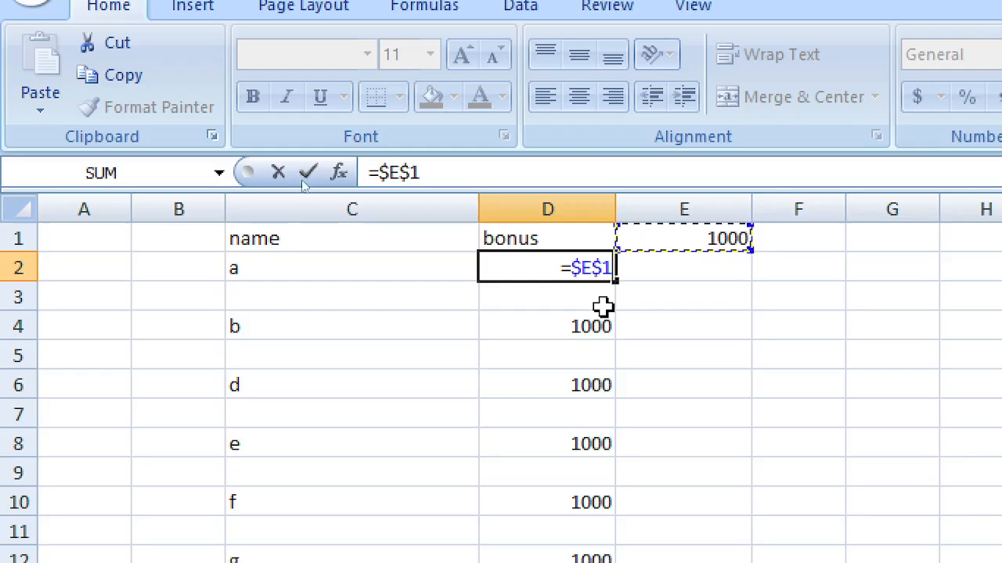
key(F4)
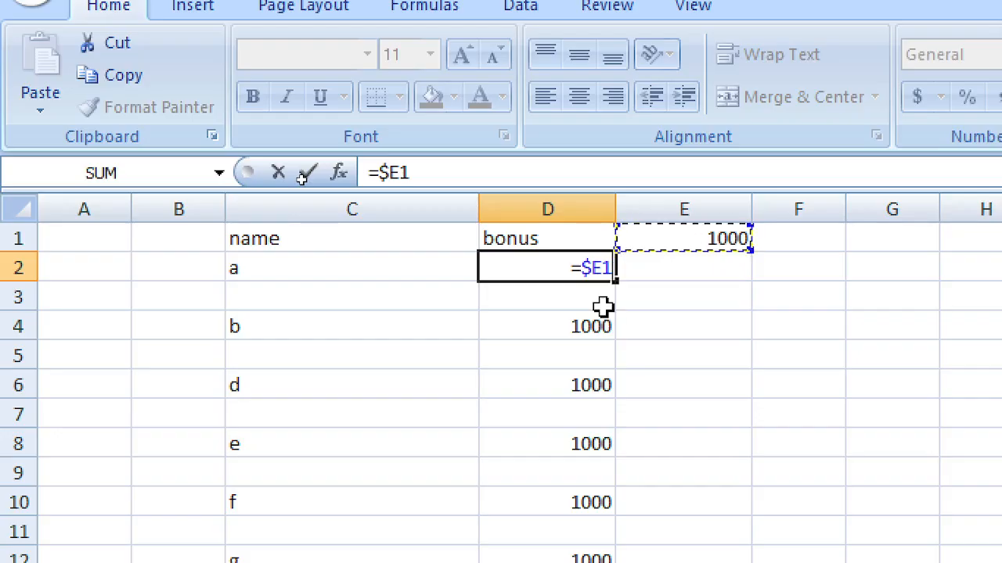
key(F4)
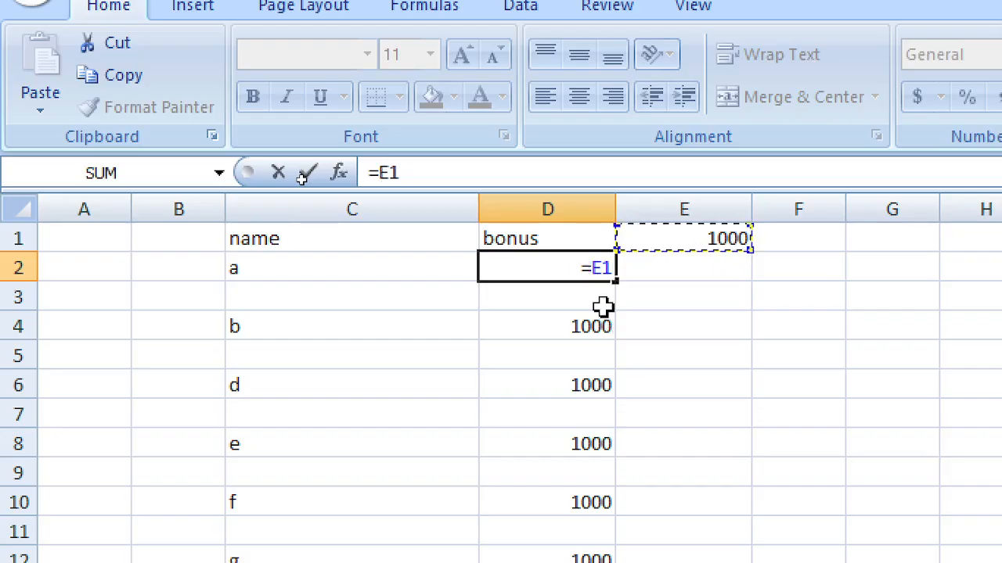
key(Return)
key(Up)
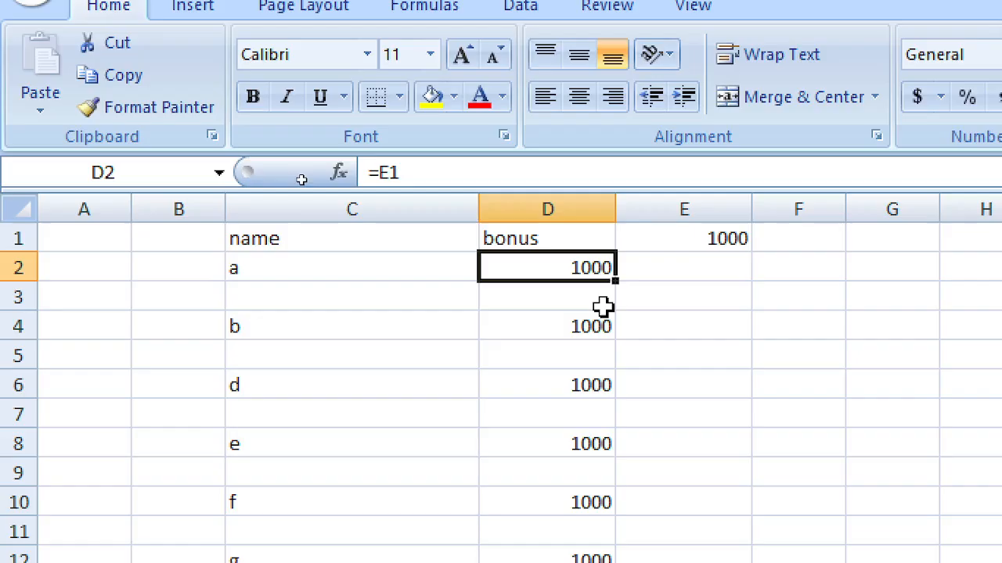
Step: Paste D2's relative formula into D4 and D6, producing shifted references =E3 and =E5
key(Right)
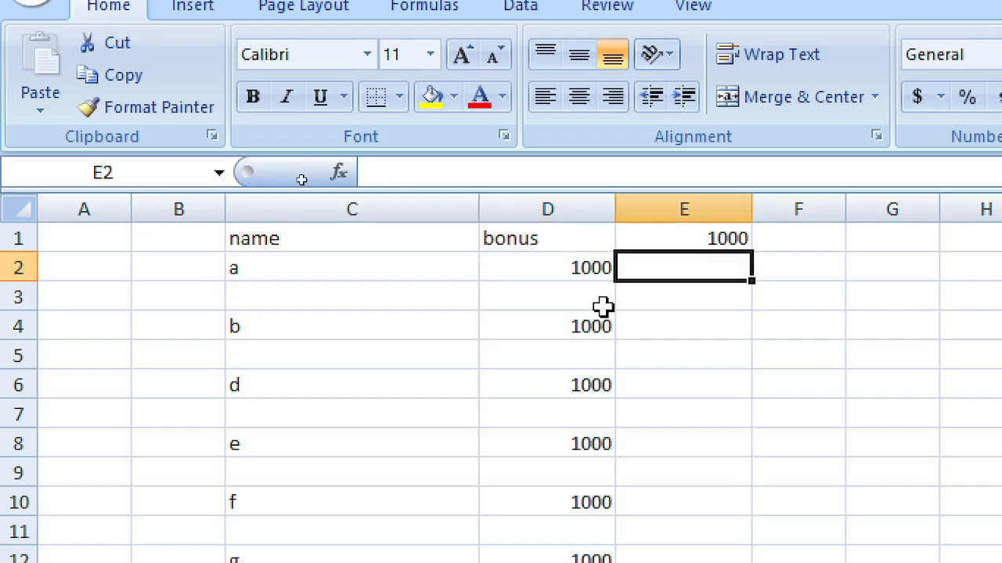
key(Left)
key(ctrl+c)
key(Down)
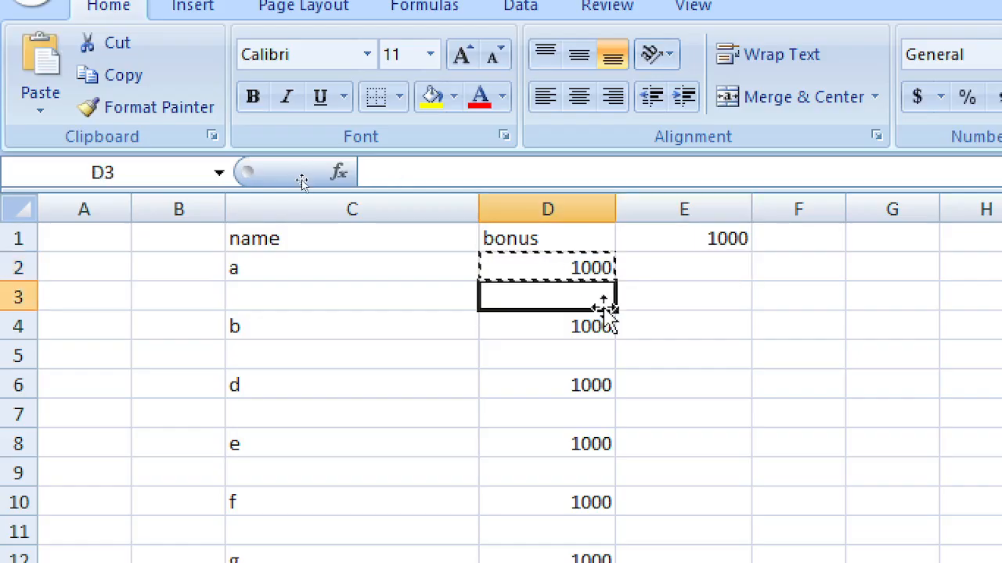
key(Down)
key(Return)
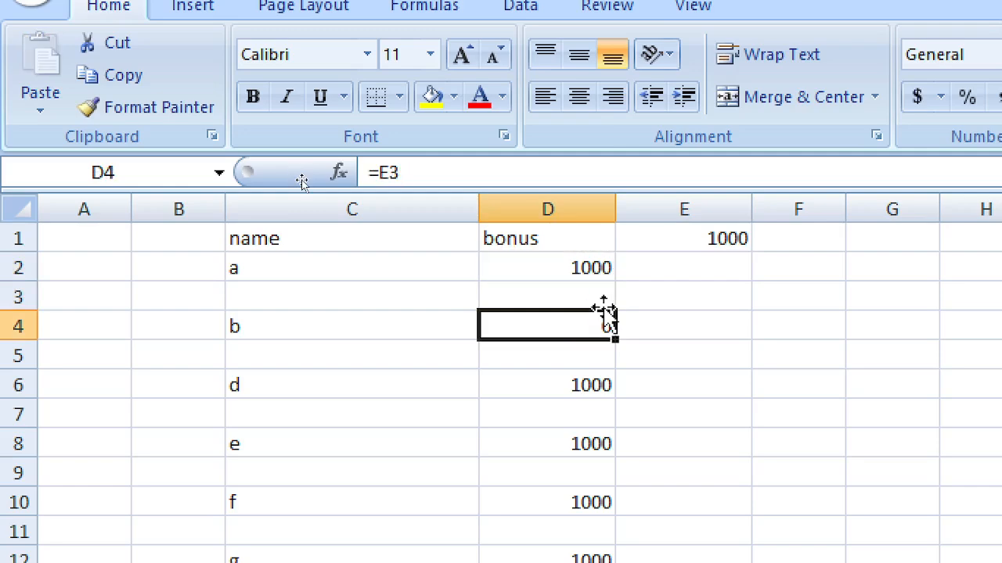
key(Up)
key(Up)
key(ctrl+c)
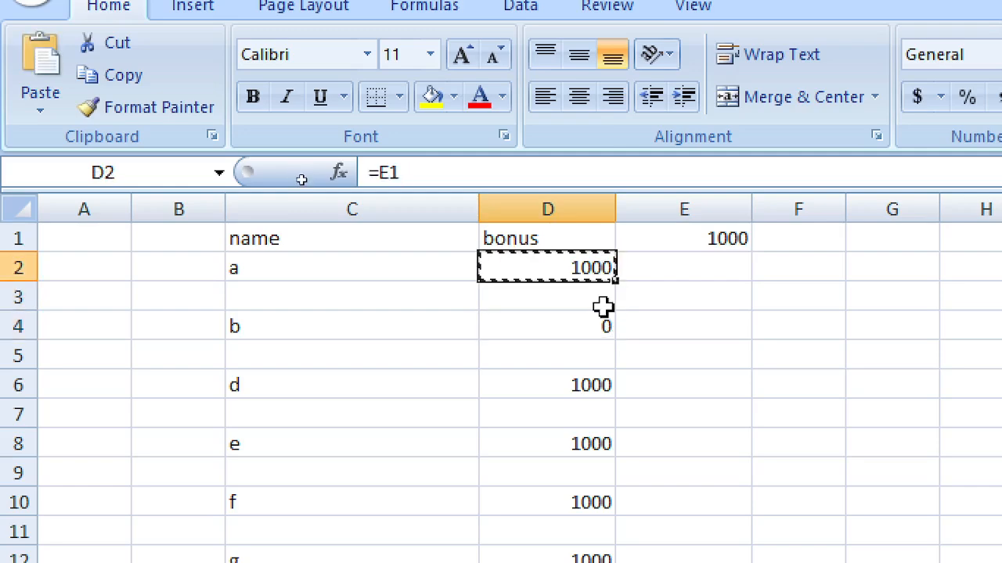
key(Down)
key(Down)
key(Return)
key(Up)
key(Up)
key(Up)
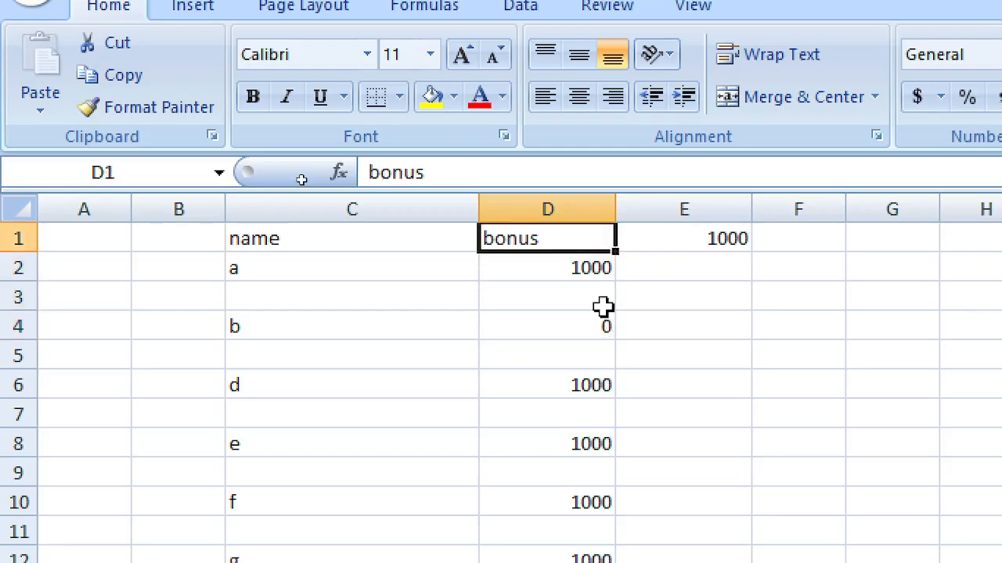
key(Down)
key(Down)
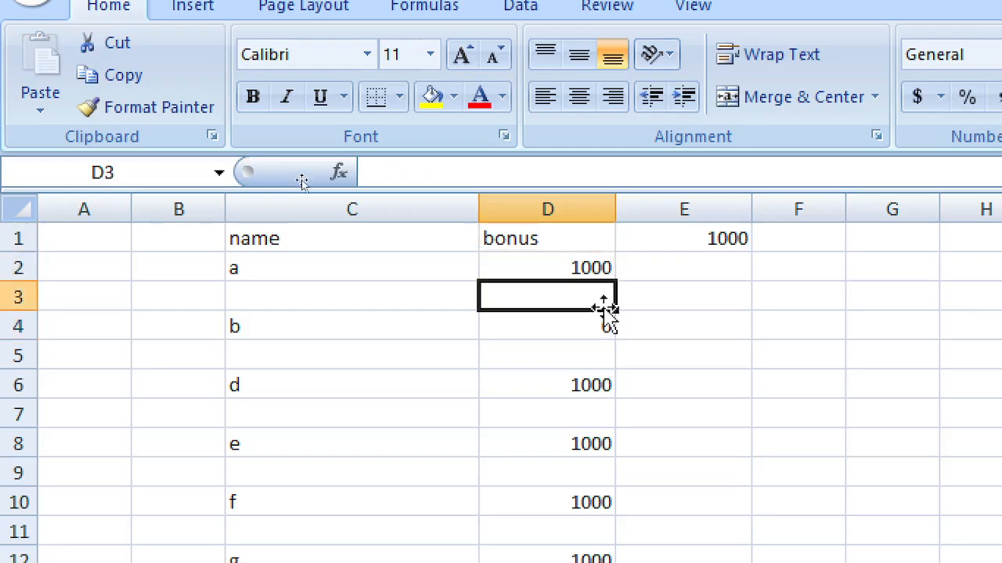
key(Down)
key(Up)
key(Up)
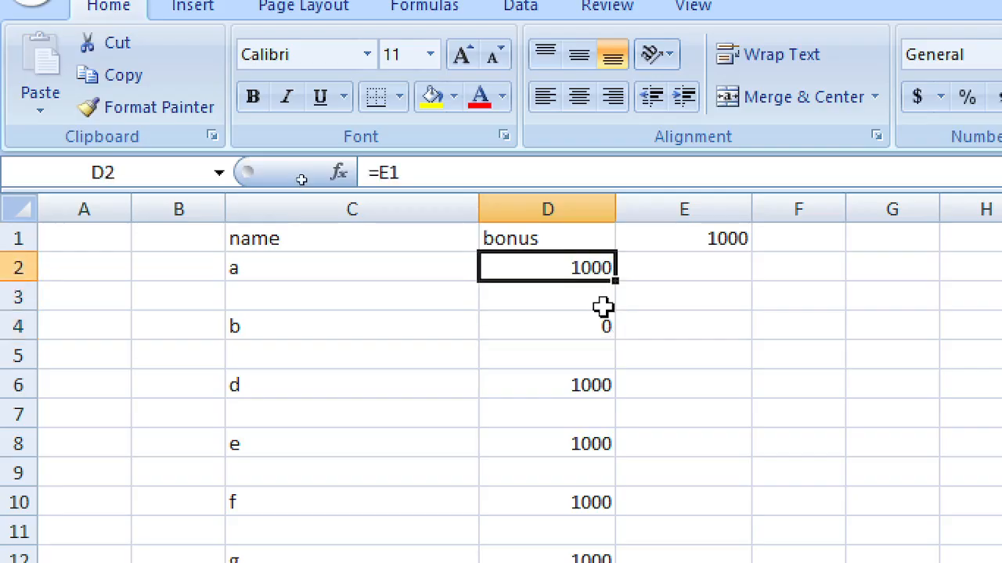
key(Down)
key(Down)
key(Up)
key(Up)
key(ctrl+c)
key(Down)
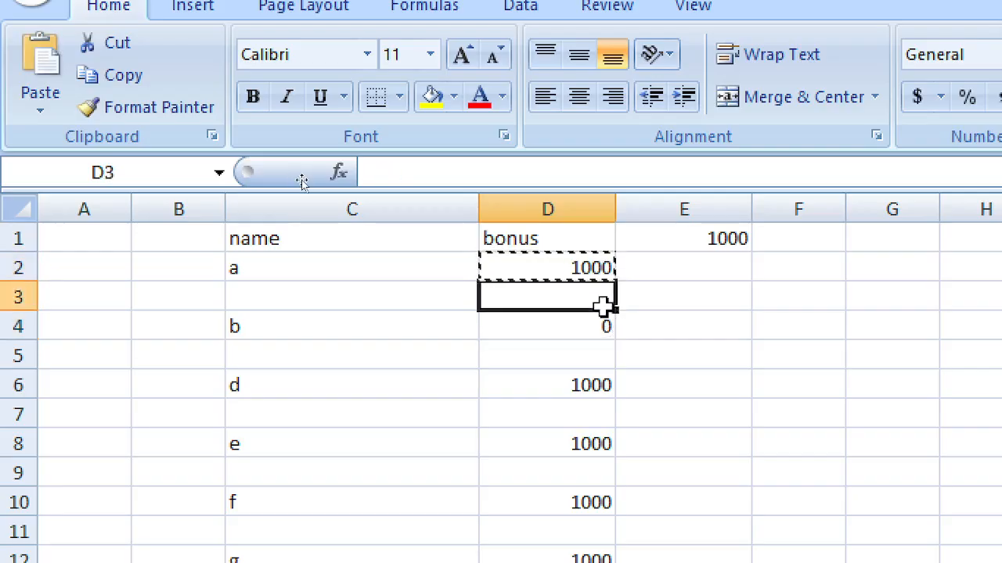
key(Down)
key(Down)
Step: Copy D6's formula into D8 to show the shifted reference =E7 returns 0
key(Down)
key(Return)
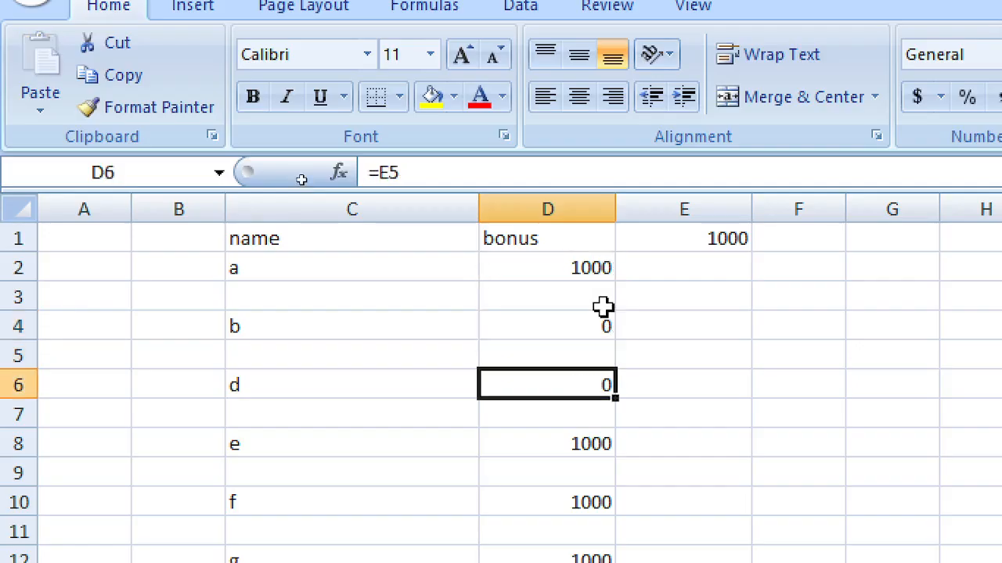
key(Down)
key(Down)
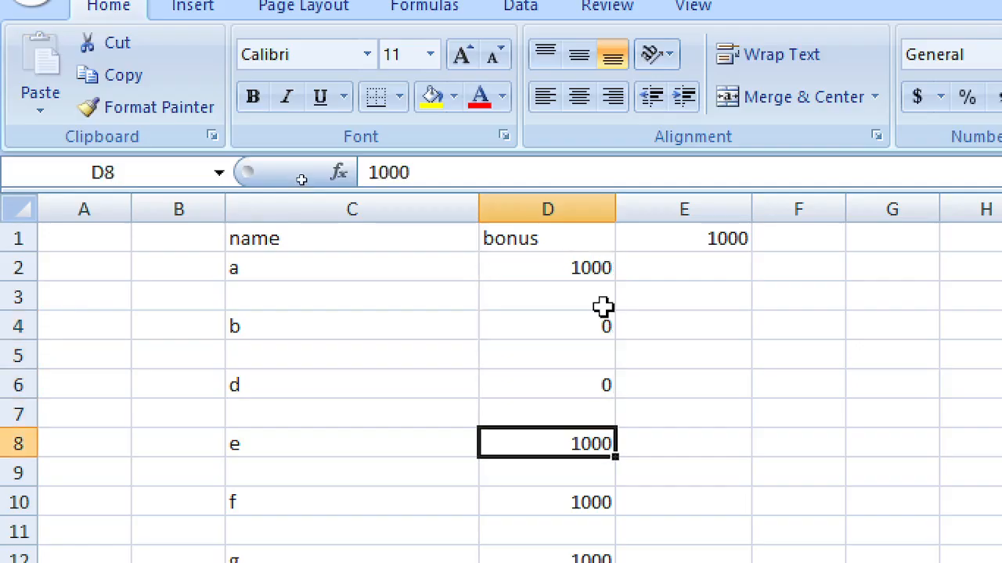
key(Up)
key(Up)
key(ctrl+c)
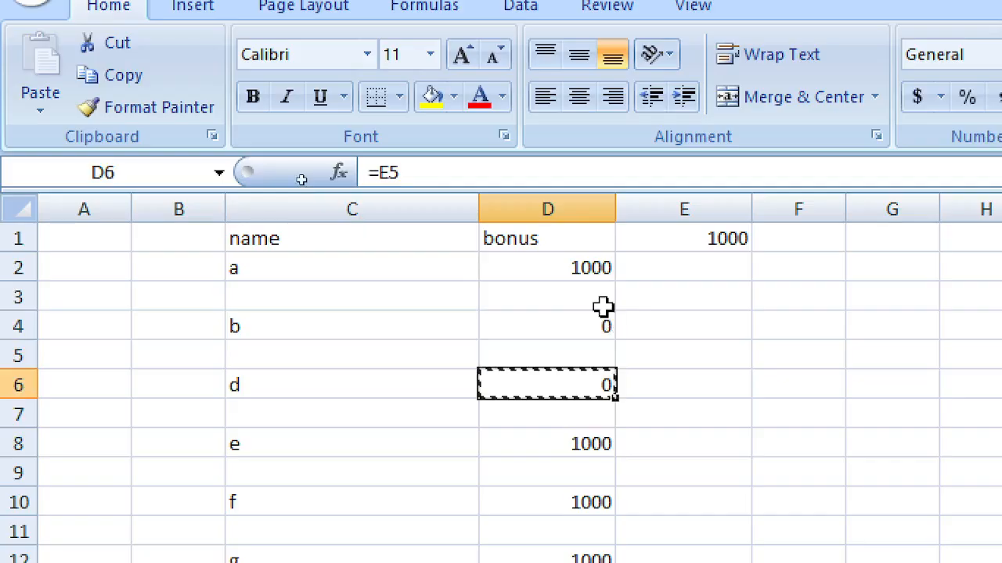
key(Down)
key(Down)
key(ctrl+v)
key(Up)
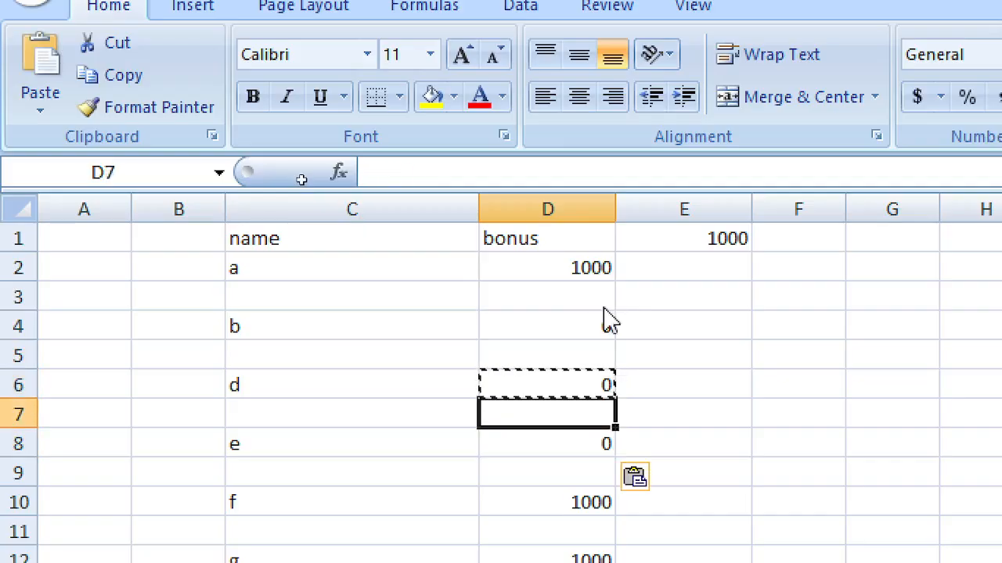
key(Up)
key(Down)
key(Down)
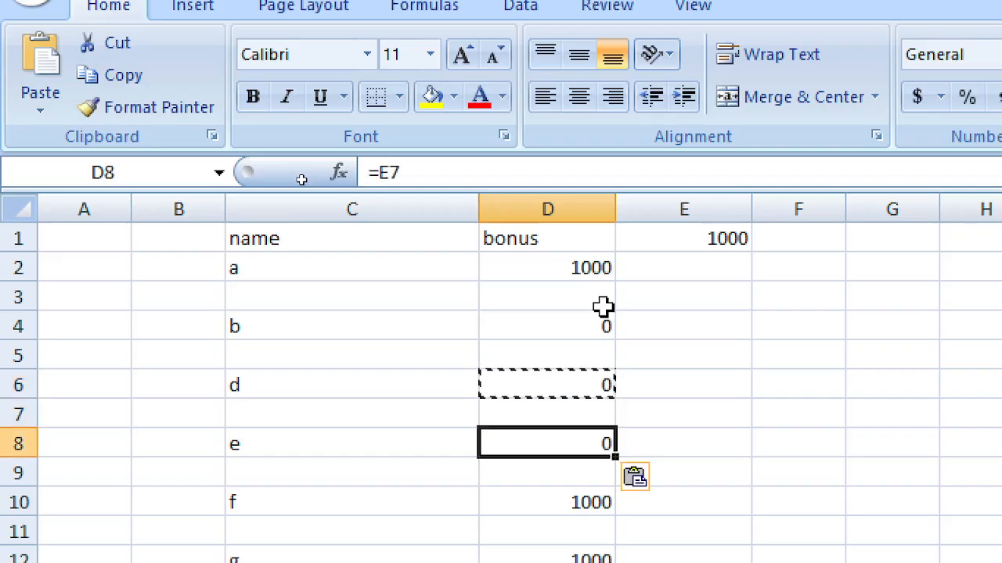
key(Up)
key(Up)
key(Up)
key(Up)
key(Up)
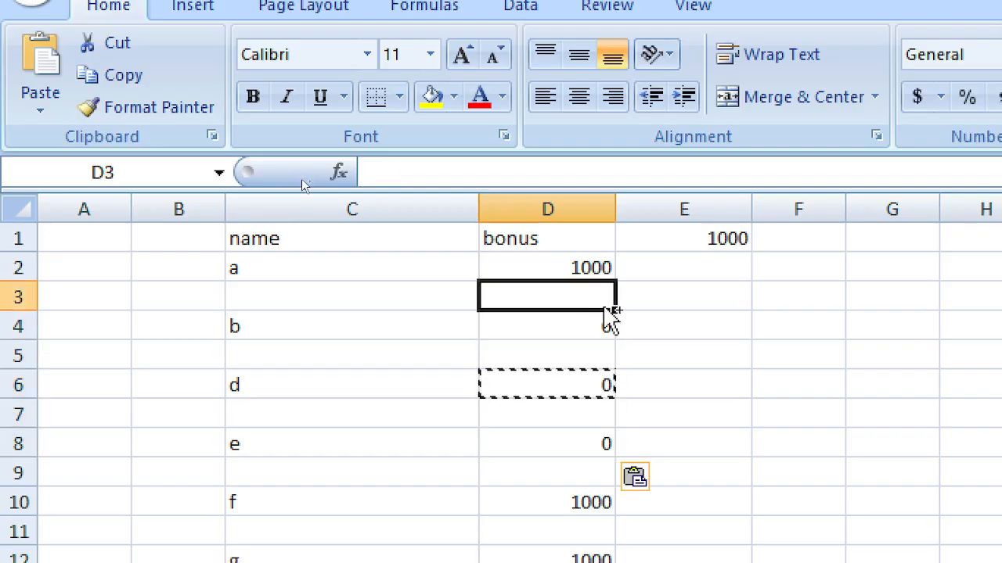
Step: Undo the pastes into D8, D6 and D4 so every bonus shows 1000 again
key(ctrl+z)
key(ctrl+z)
click(609, 320)
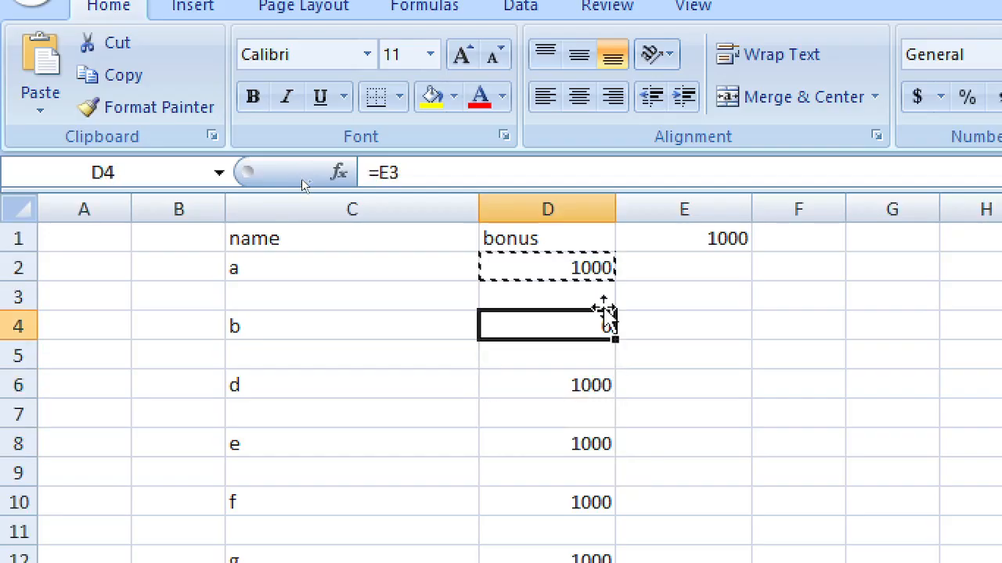
key(ctrl+z)
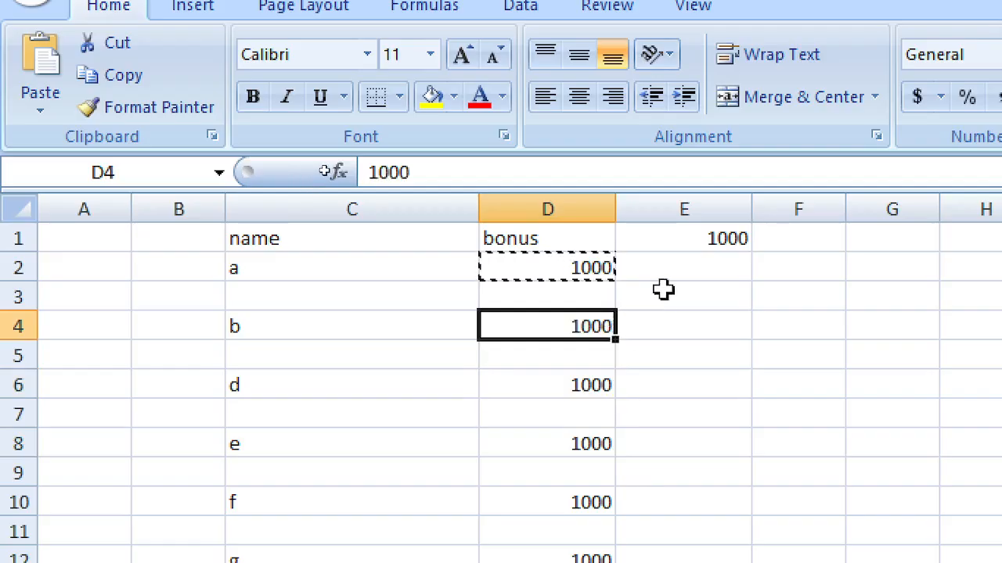
click(619, 287)
click(561, 274)
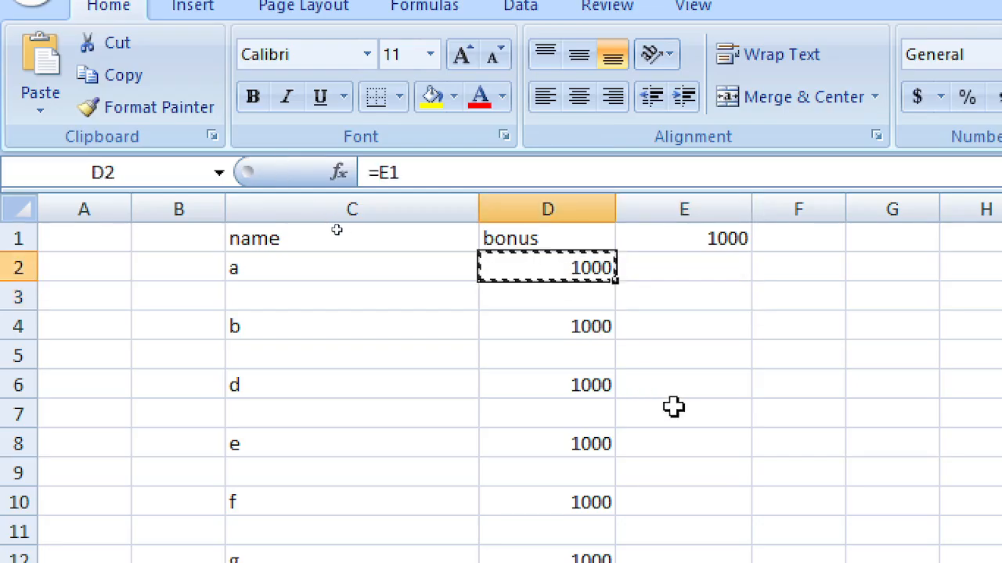
Step: Undo the last edit and enter a 1000 bonus in D2
key(ctrl+z)
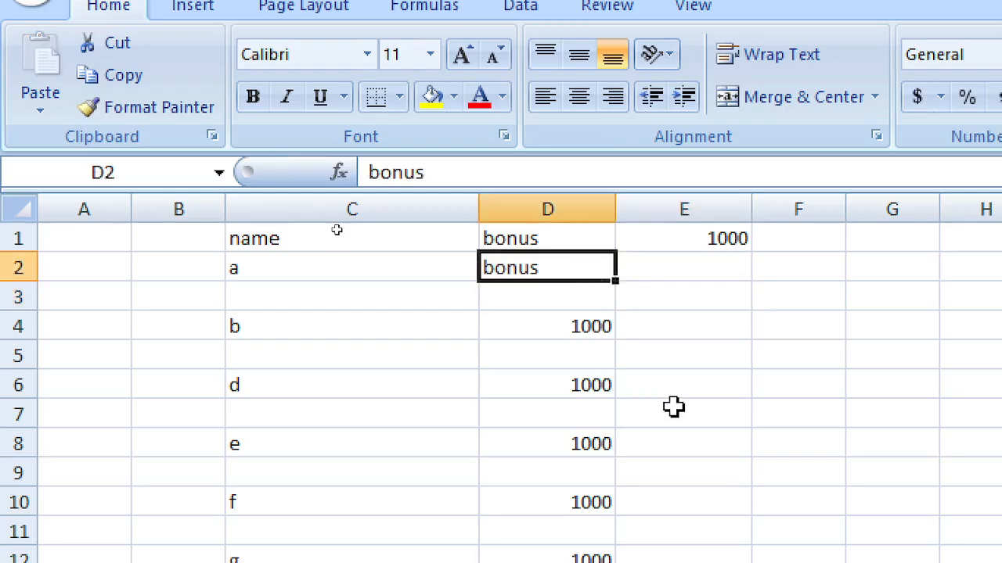
text(1000)
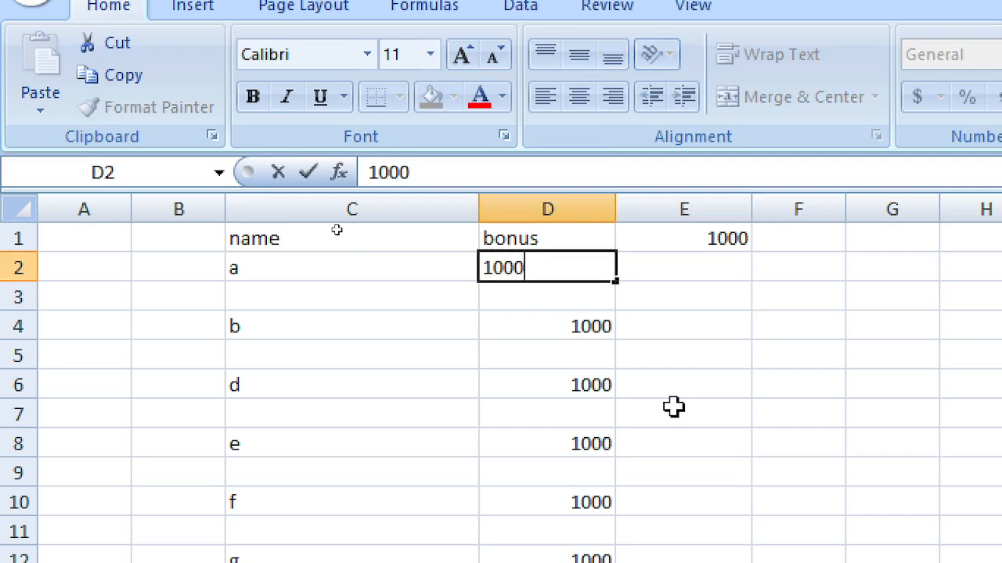
key(Tab)
key(Up)
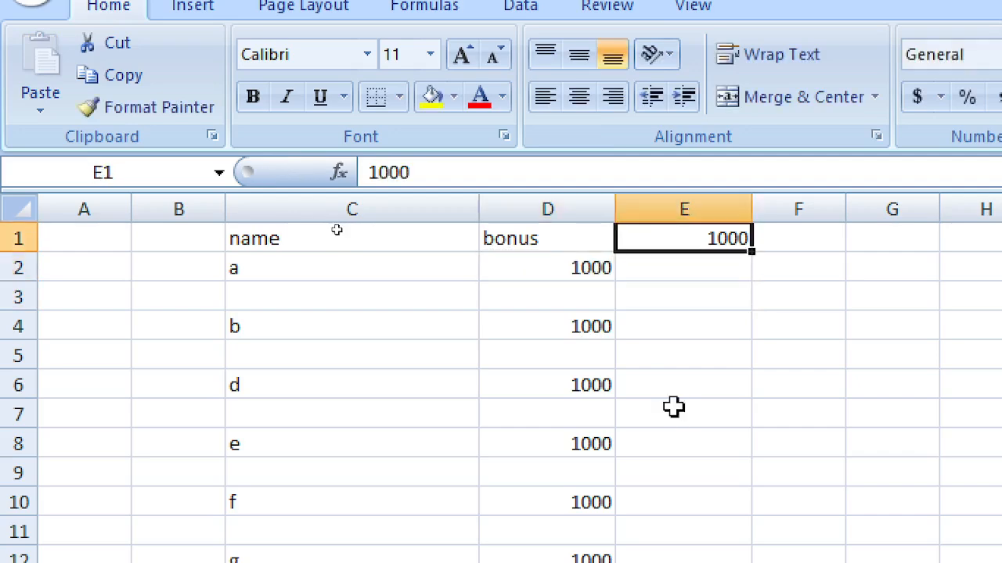
key(Down)
key(Left)
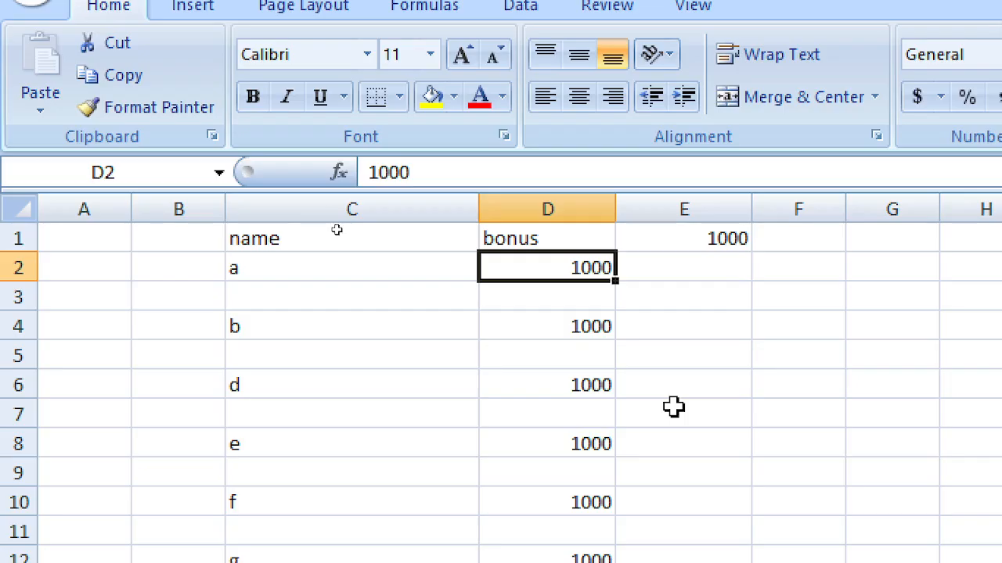
Step: Replace D2's value with the absolute formula =$E$1 and select down the bonus column
text(=)
key(Right)
key(Up)
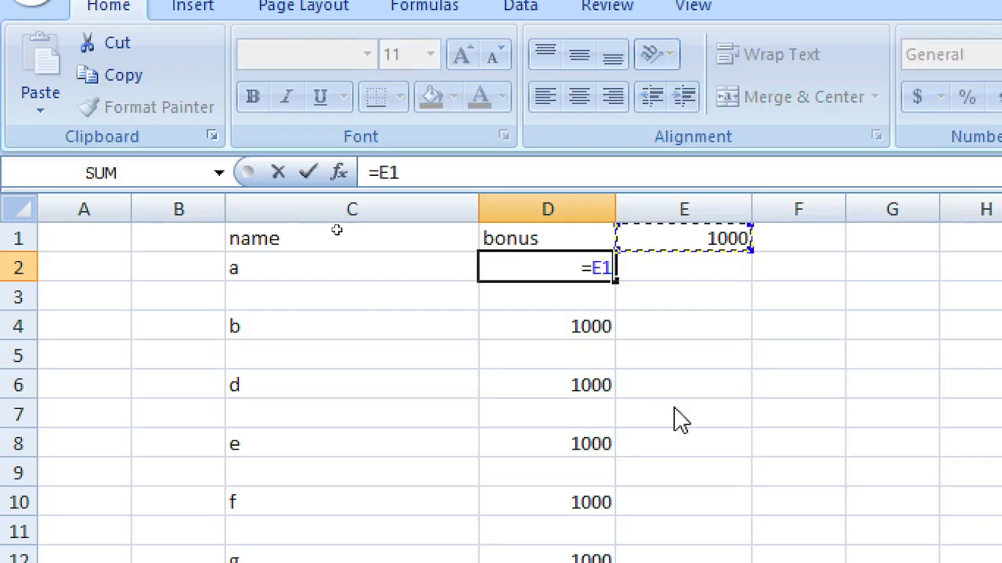
key(F4)
key(Return)
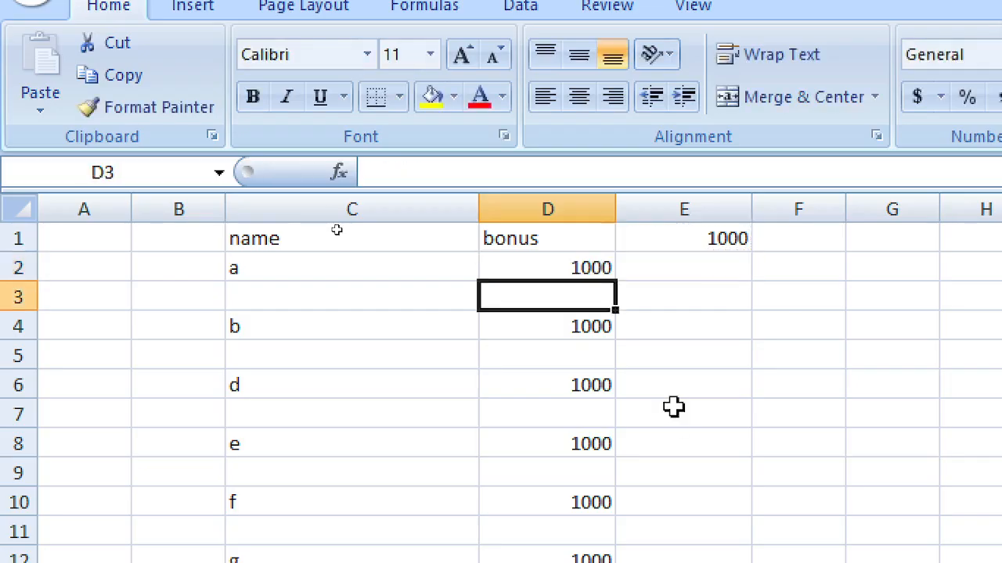
key(Up)
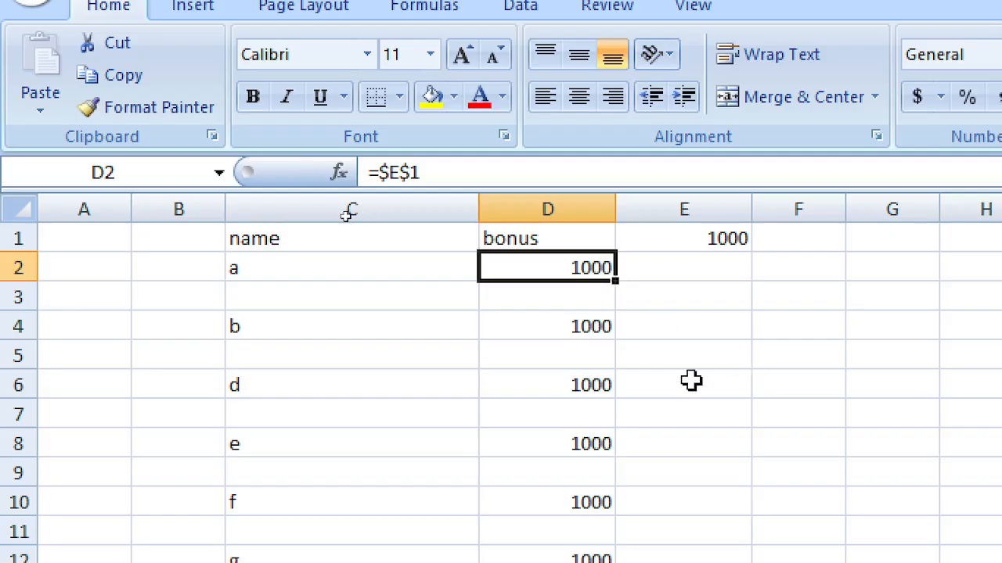
key(shift+Down)
key(shift+Down)
key(shift+Down)
key(shift+Down)
key(shift+Down)
key(shift+Down)
key(shift+Down)
key(shift+Down)
key(shift+Down)
key(shift+Down)
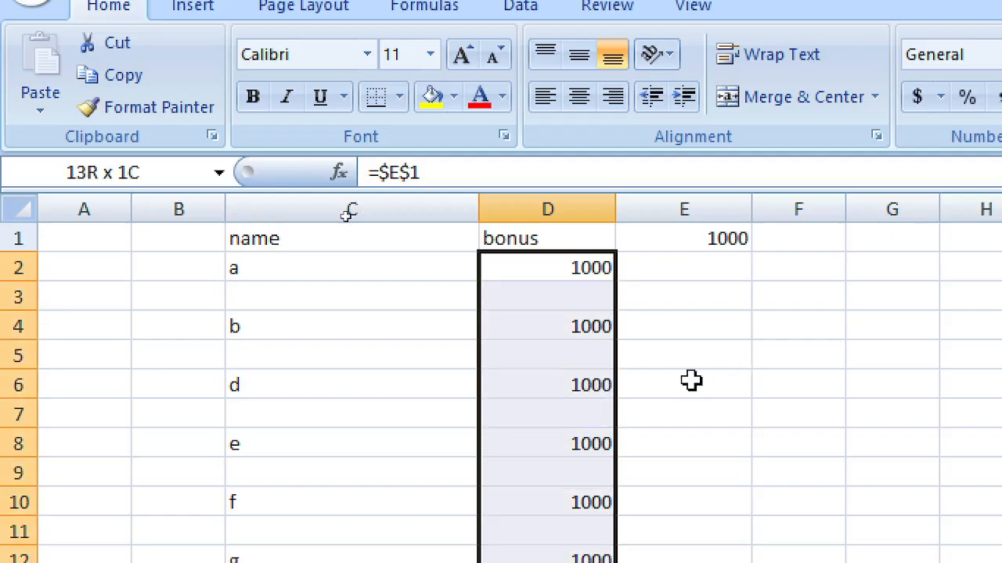
Step: Fill D2's =$E$1 formula down to D12
key(Up)
scroll(639, 402, down, 1)
scroll(615, 320, up, 1)
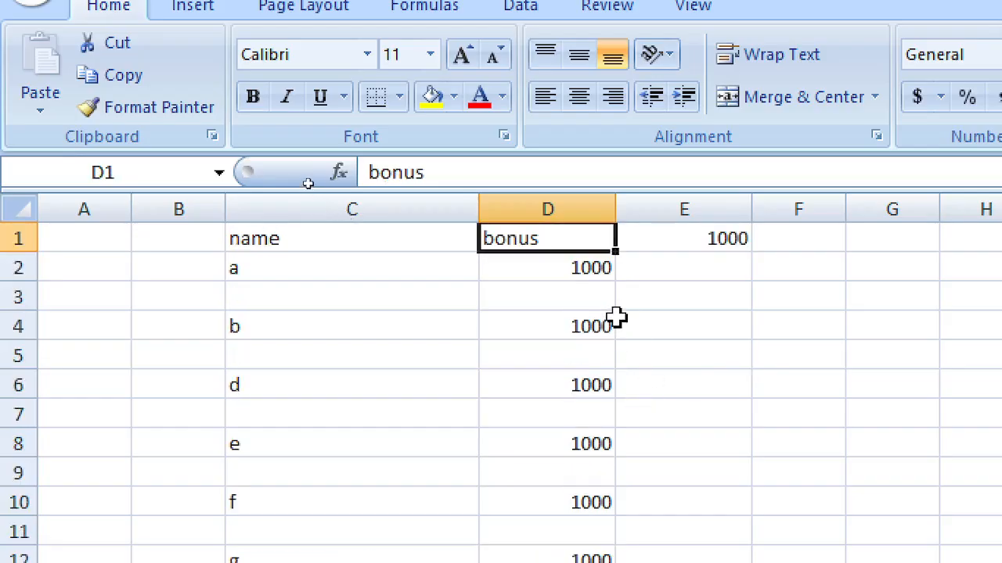
click(583, 270)
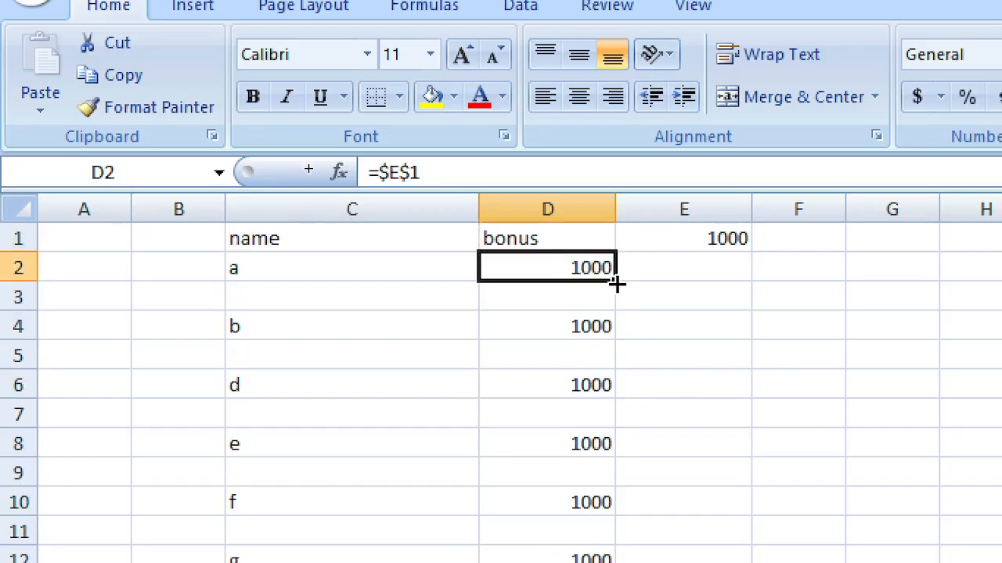
drag(616, 286, 621, 562)
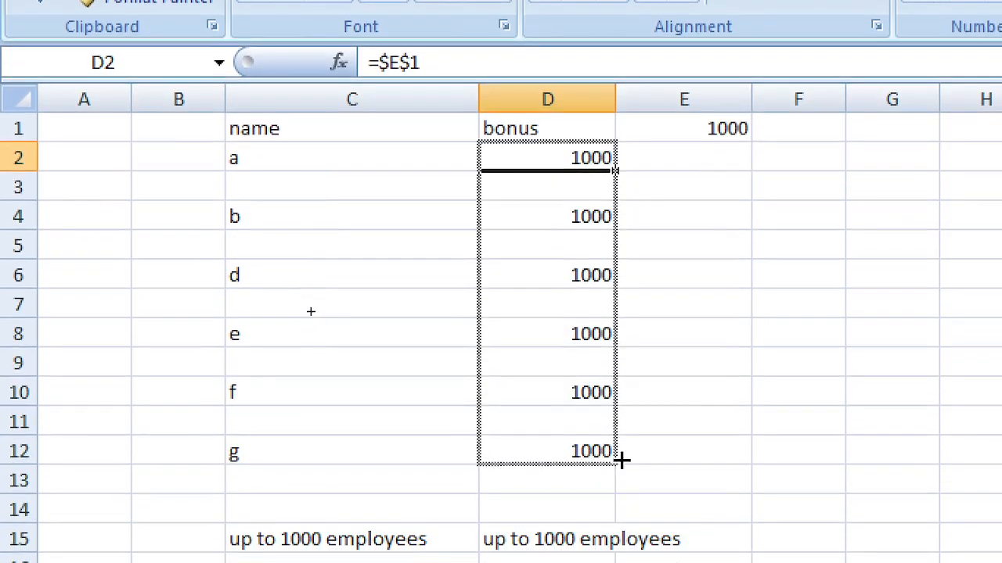
drag(620, 462, 622, 463)
Step: Clear the bonus from blank rows D3, D5, D7, D9 and D11, then check D2 and E1
click(644, 332)
click(571, 184)
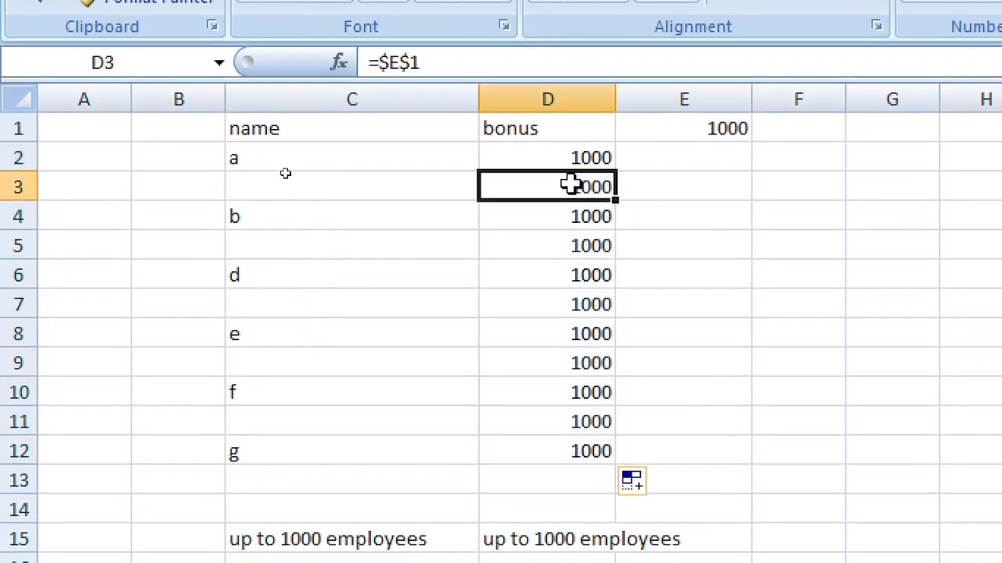
key(Delete)
click(569, 249)
key(Delete)
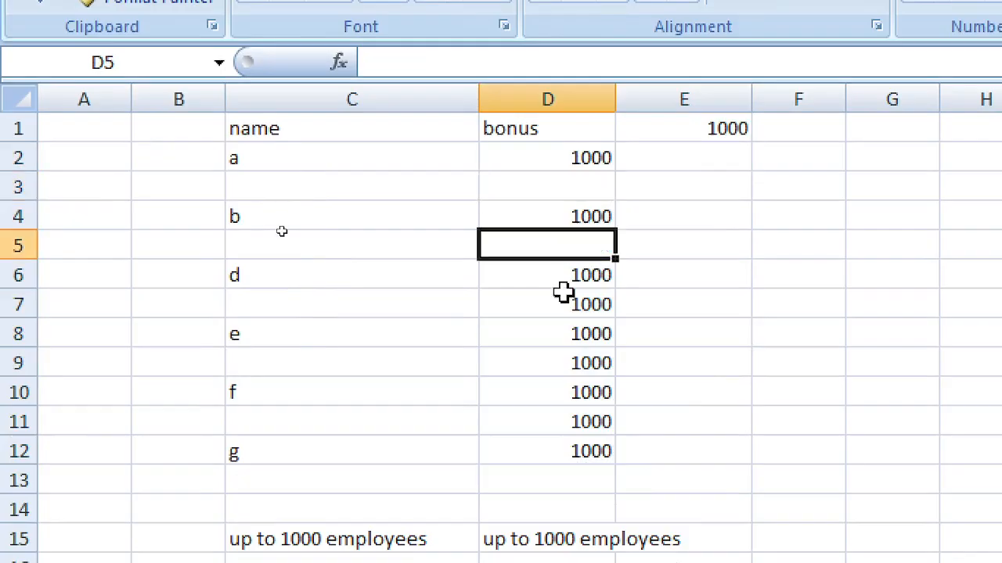
click(564, 302)
key(Delete)
click(566, 356)
key(Delete)
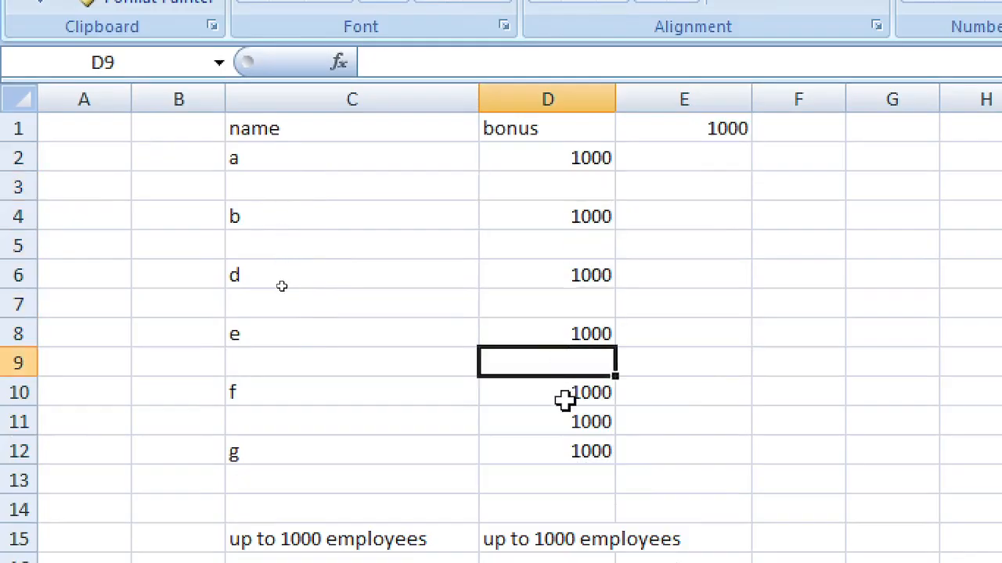
click(562, 420)
key(Delete)
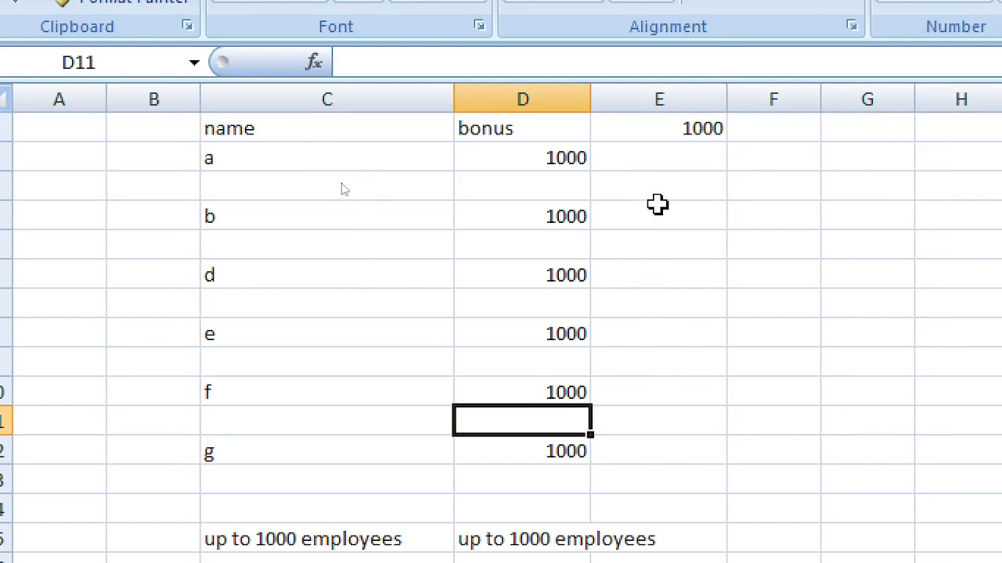
click(526, 167)
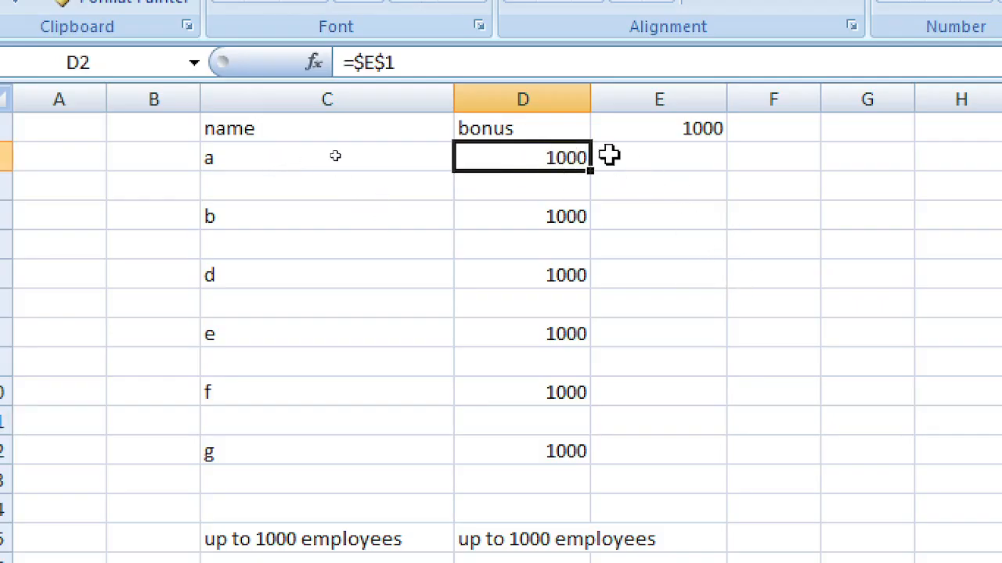
click(669, 130)
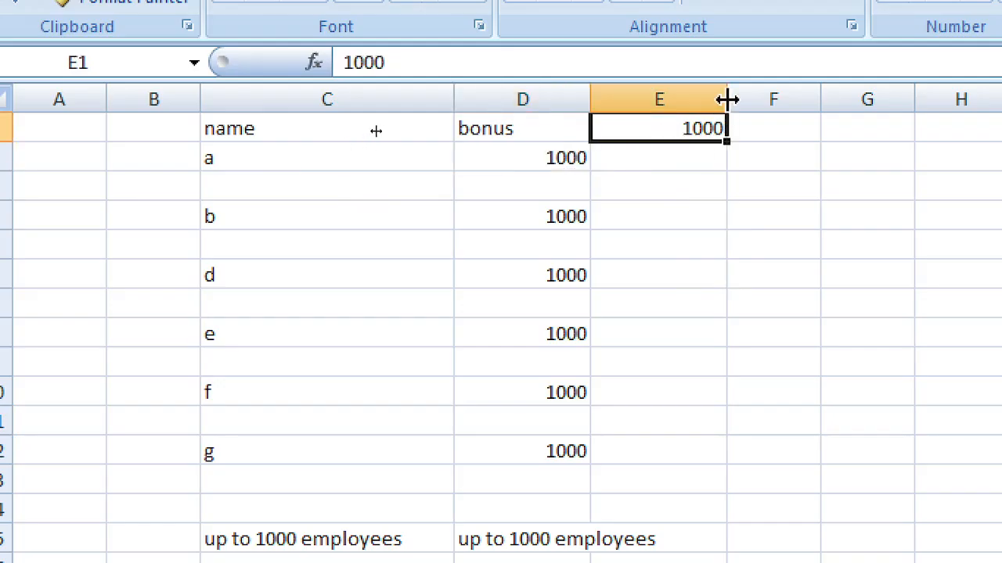
Step: Hide column E, unhide it again, and select E1 holding 1000
click(640, 99)
right_click(662, 110)
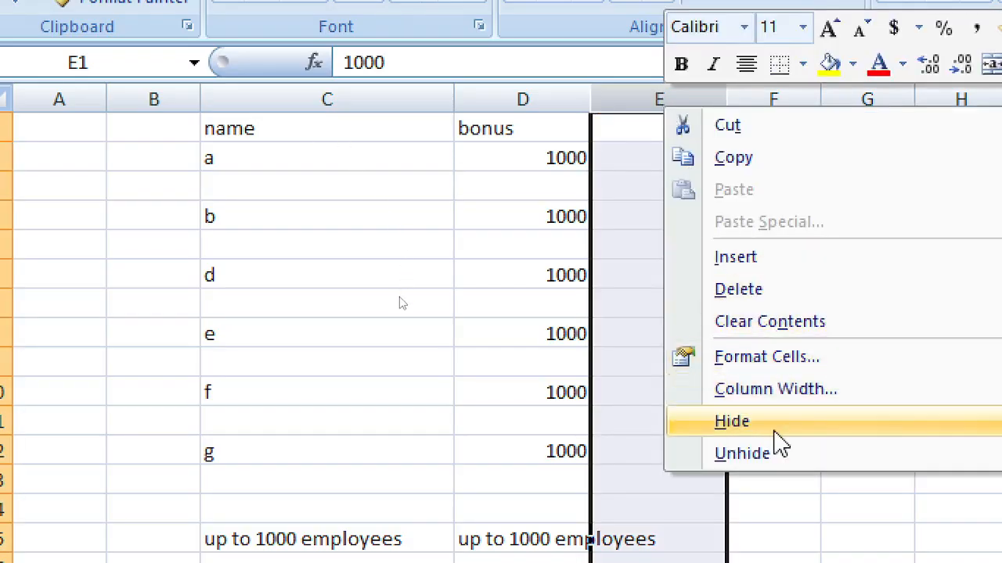
click(767, 427)
click(728, 245)
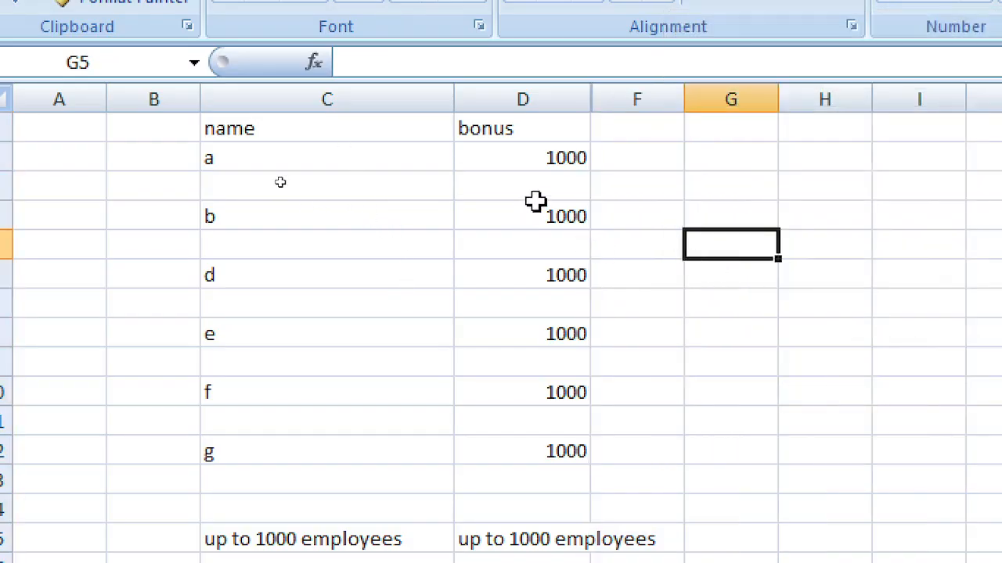
drag(546, 97, 635, 94)
right_click(635, 95)
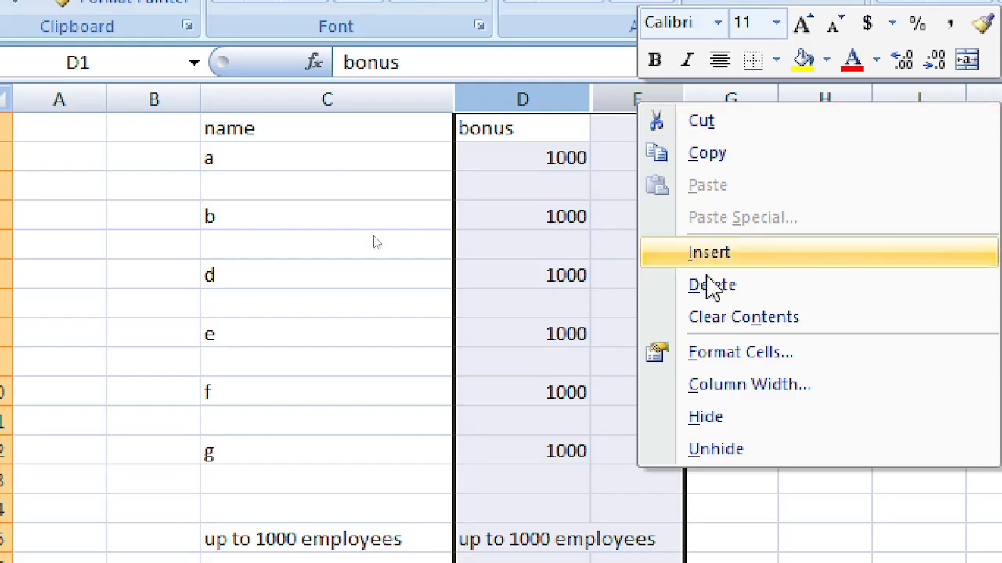
click(738, 456)
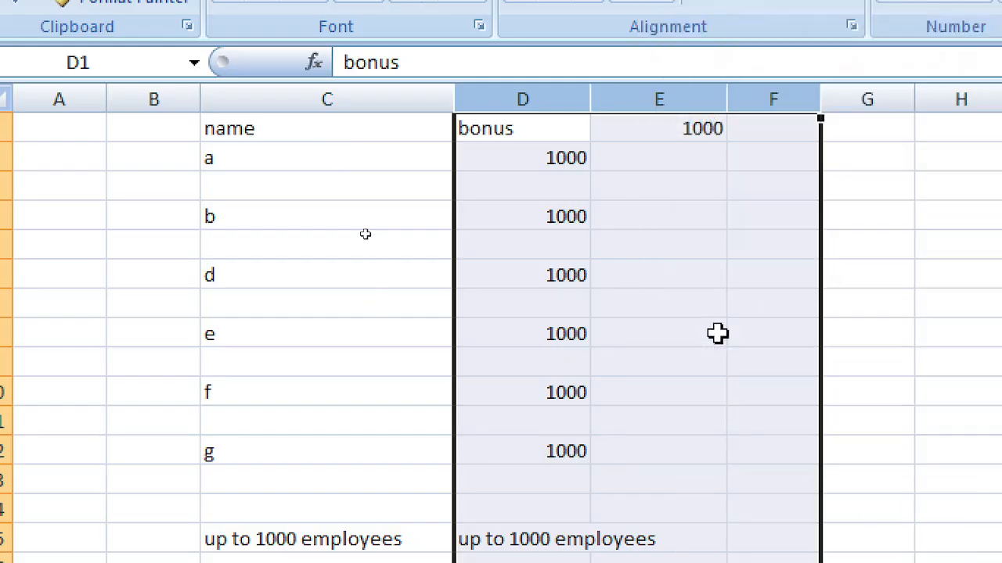
click(683, 138)
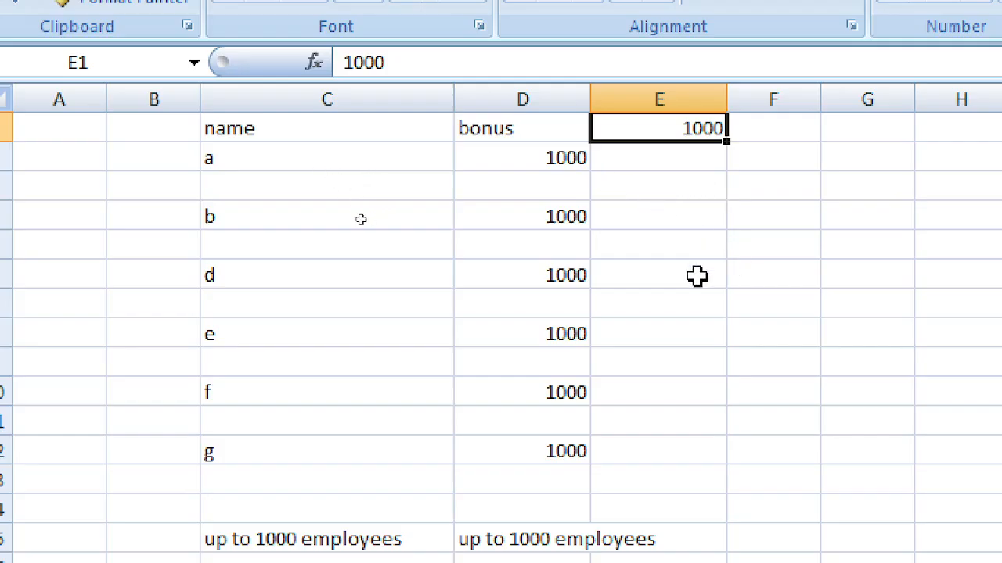
Step: Change E1's bonus amount to 500, then to 5000, and select D2
text(5)
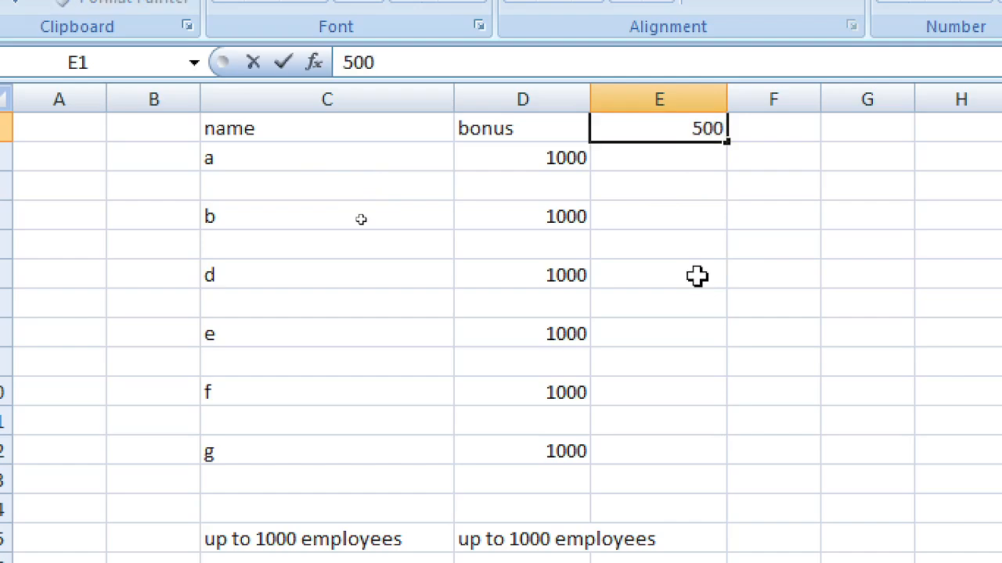
key(Return)
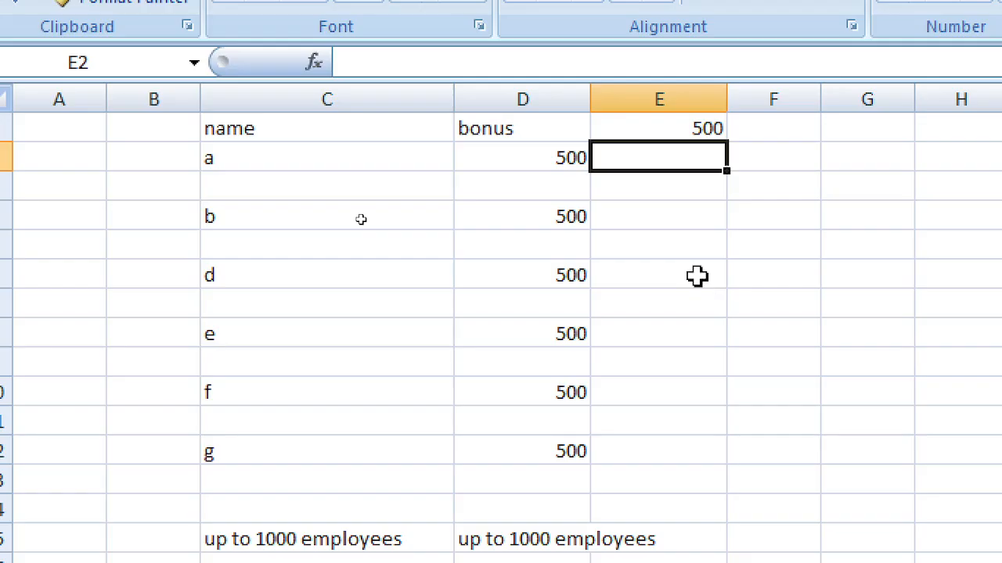
key(Up)
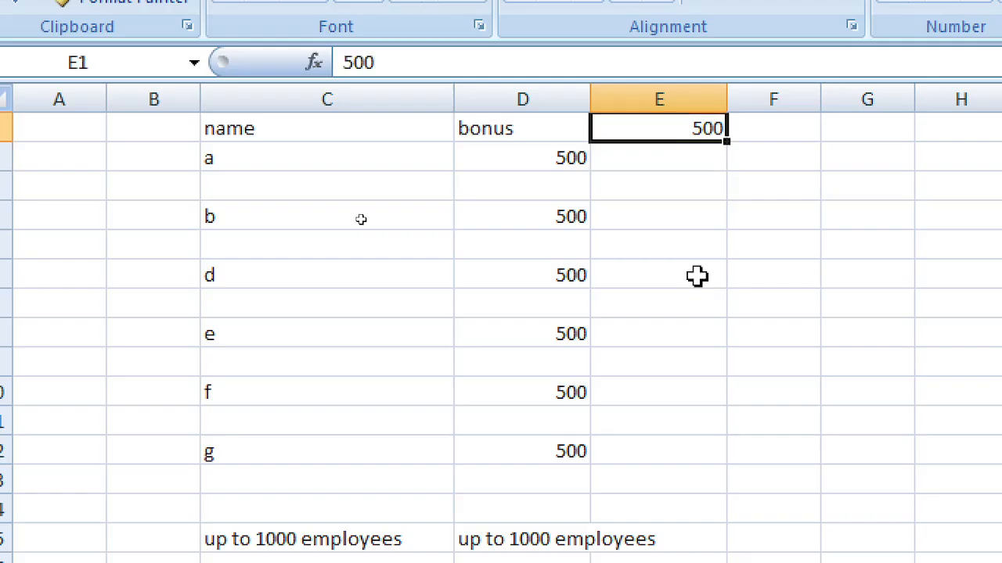
text(5000)
key(Return)
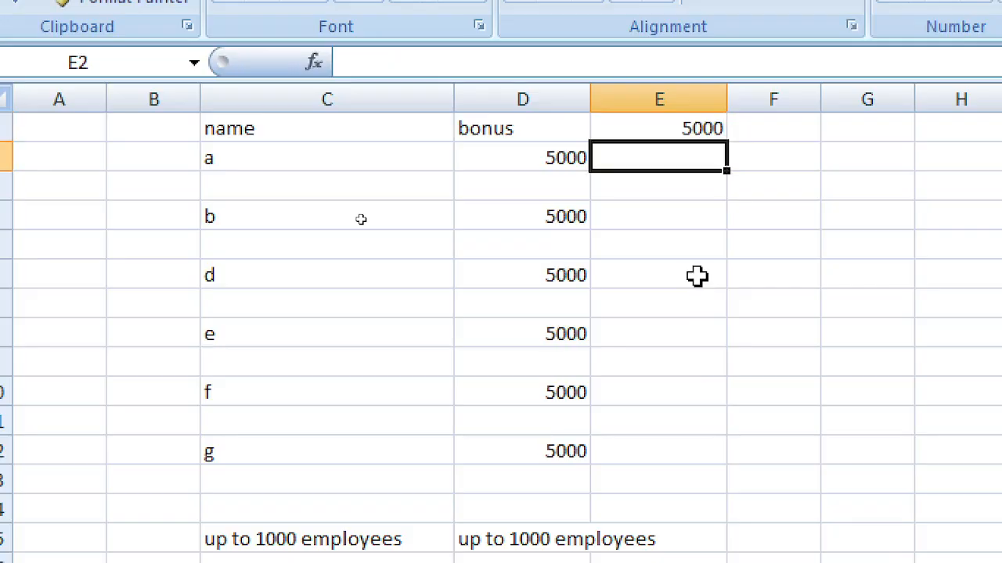
click(530, 161)
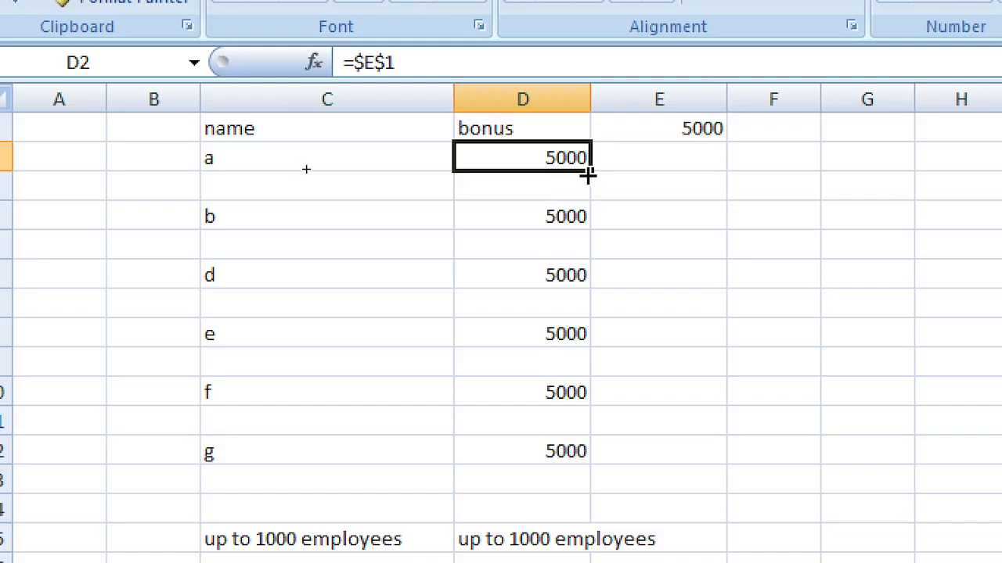
Step: Copy the D2:D12 bonus formulas across to column P and set the bonus amount to 2500
drag(588, 176, 595, 464)
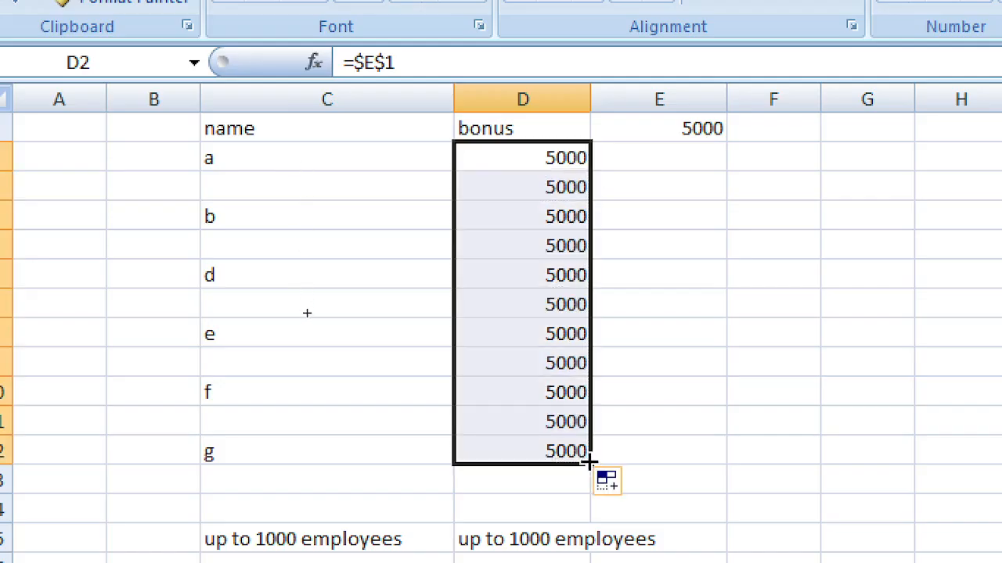
key(ctrl+z)
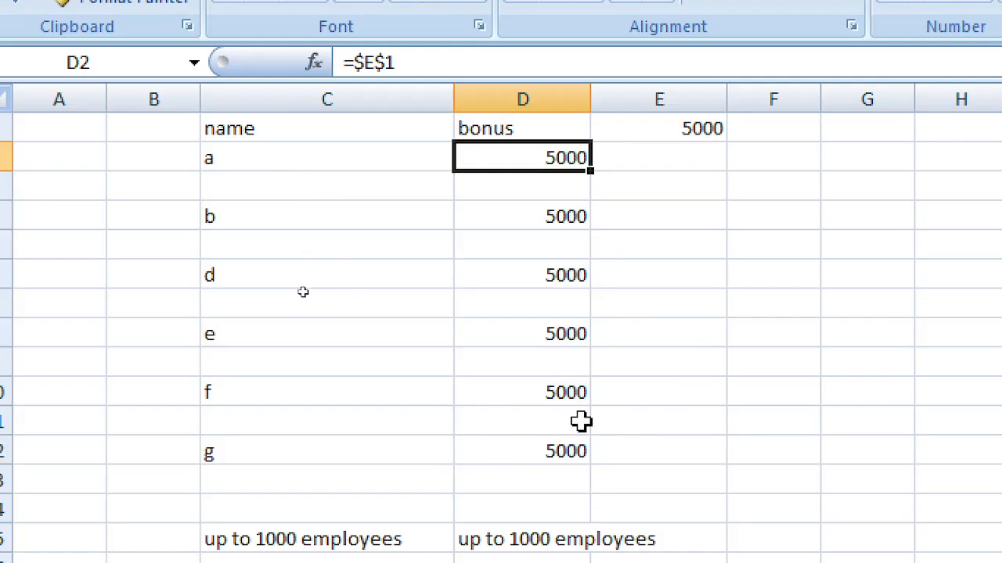
shift+click(565, 462)
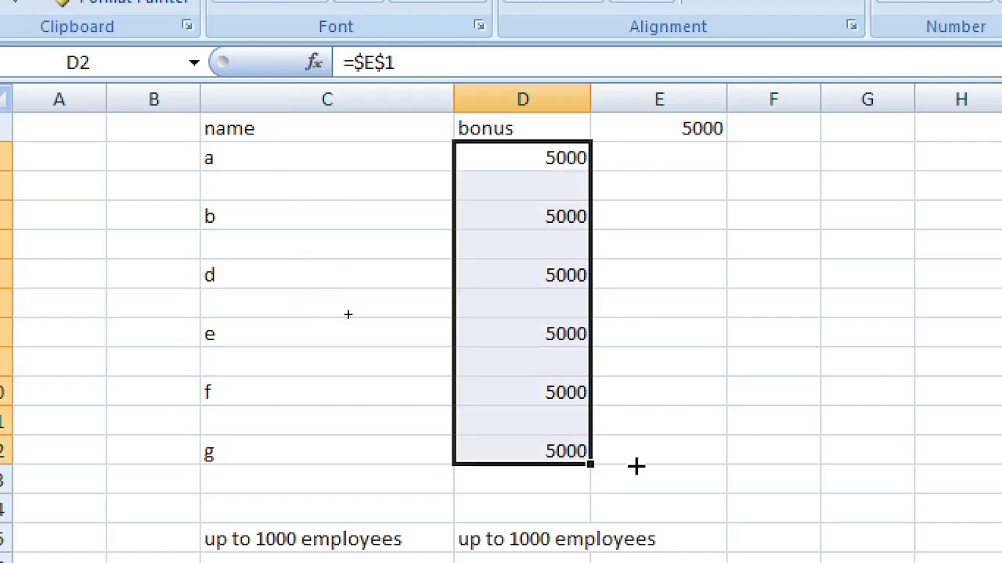
drag(635, 467, 1001, 487)
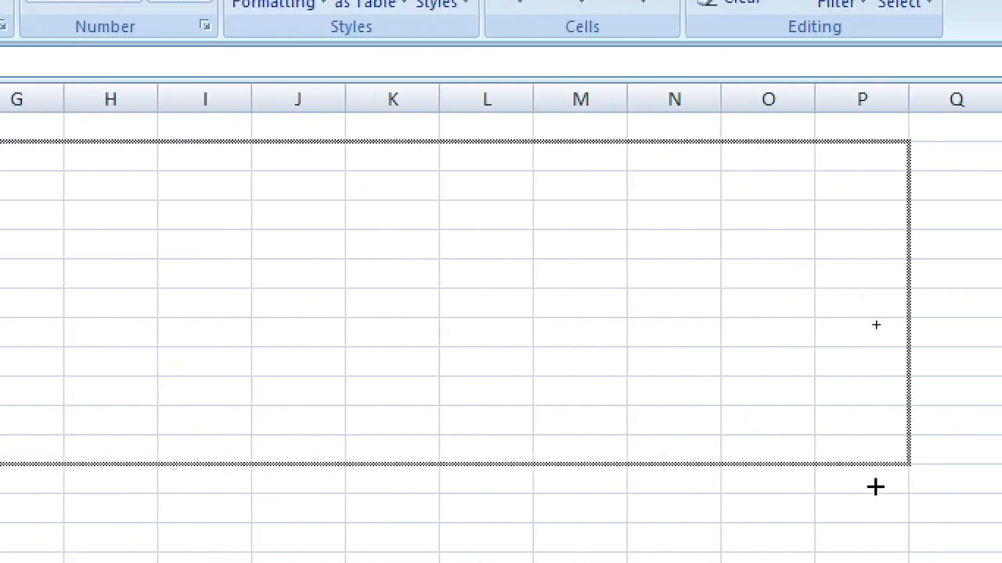
drag(875, 487, 876, 484)
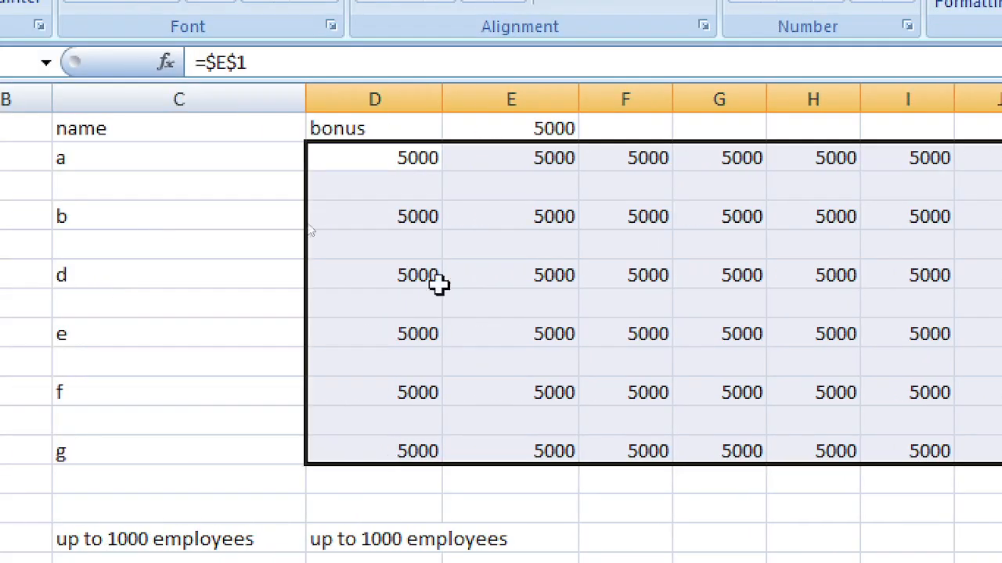
click(446, 278)
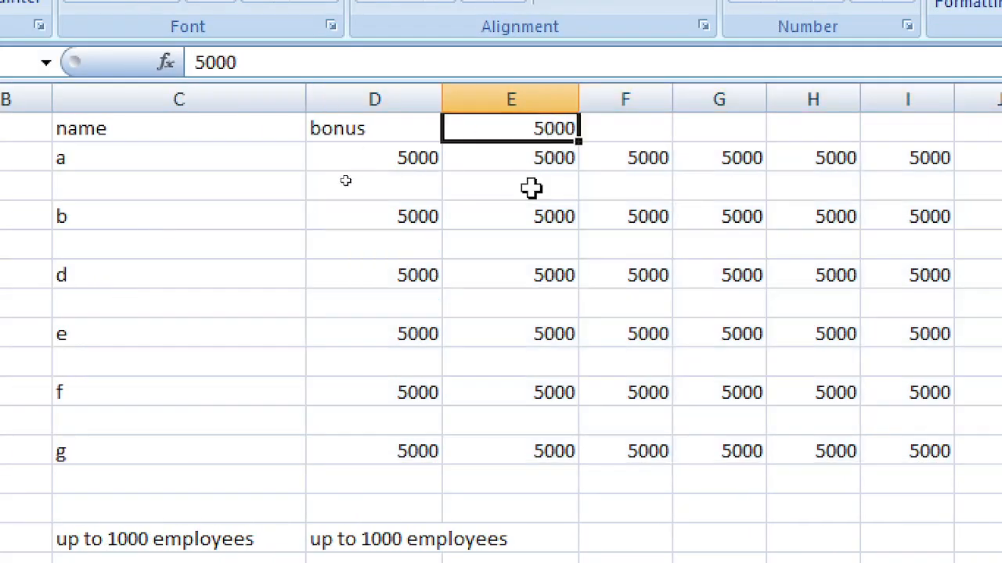
text(2500)
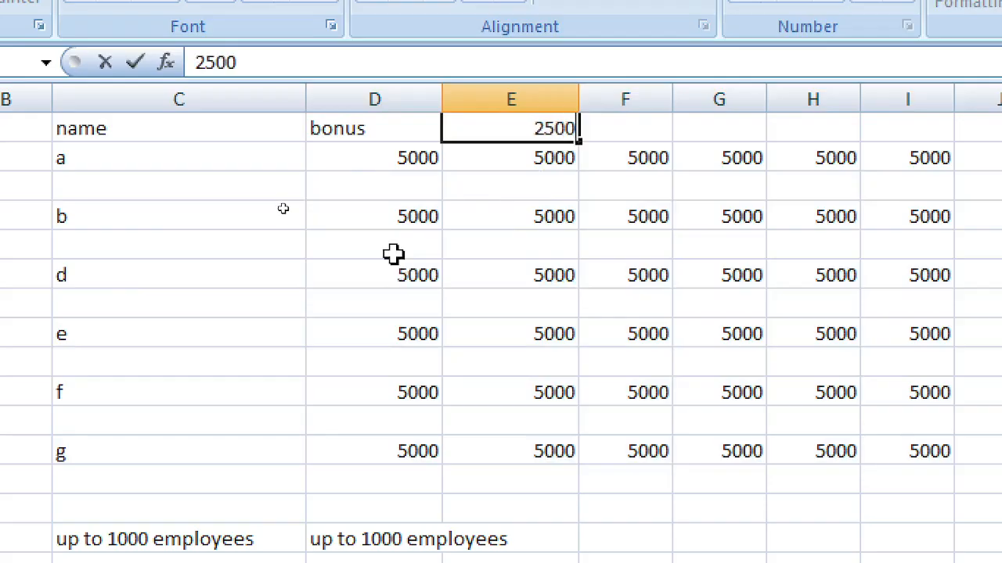
key(Return)
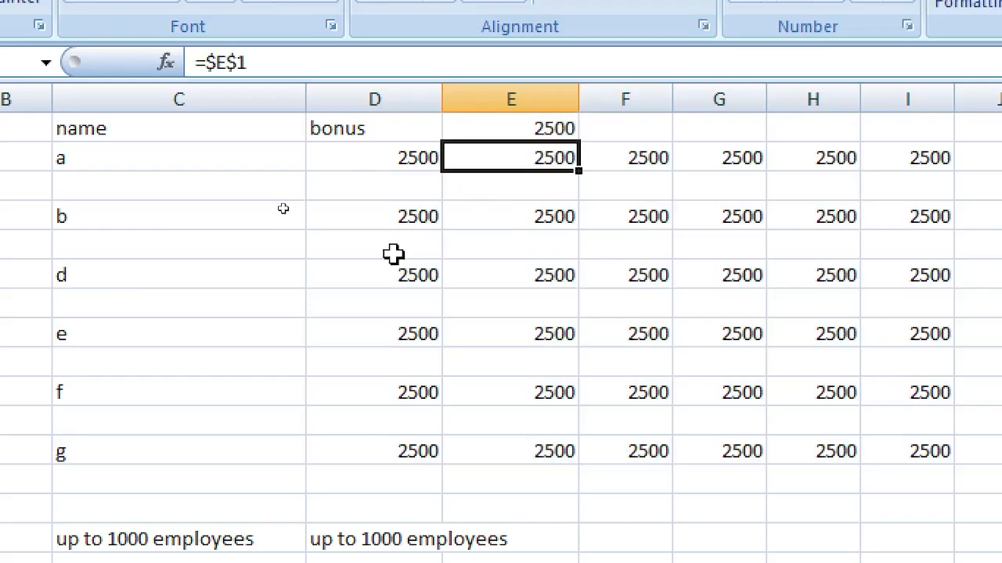
Step: Replace E1's amount with the word TEACH, then with 100
key(Up)
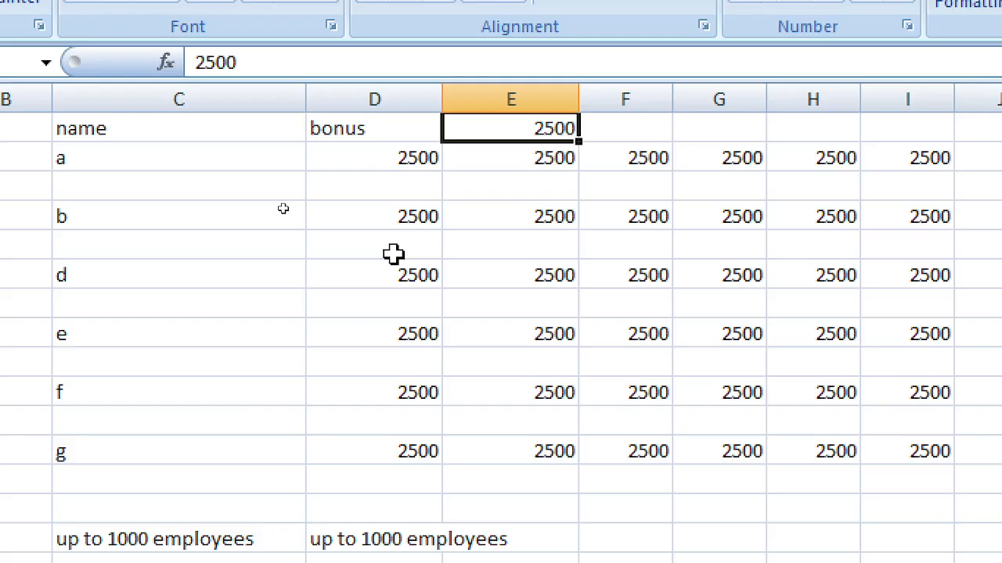
key(Delete)
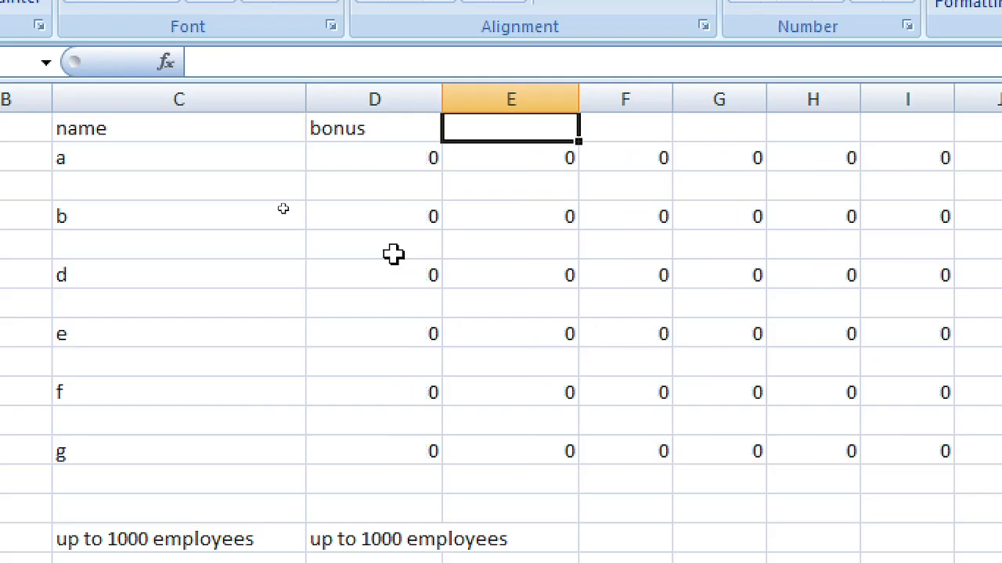
text(TEACH)
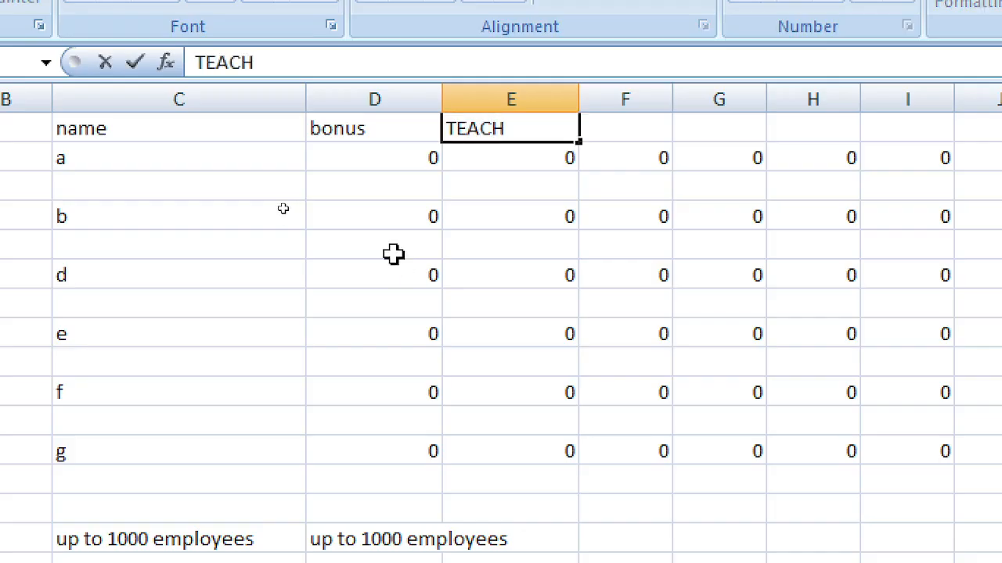
key(Return)
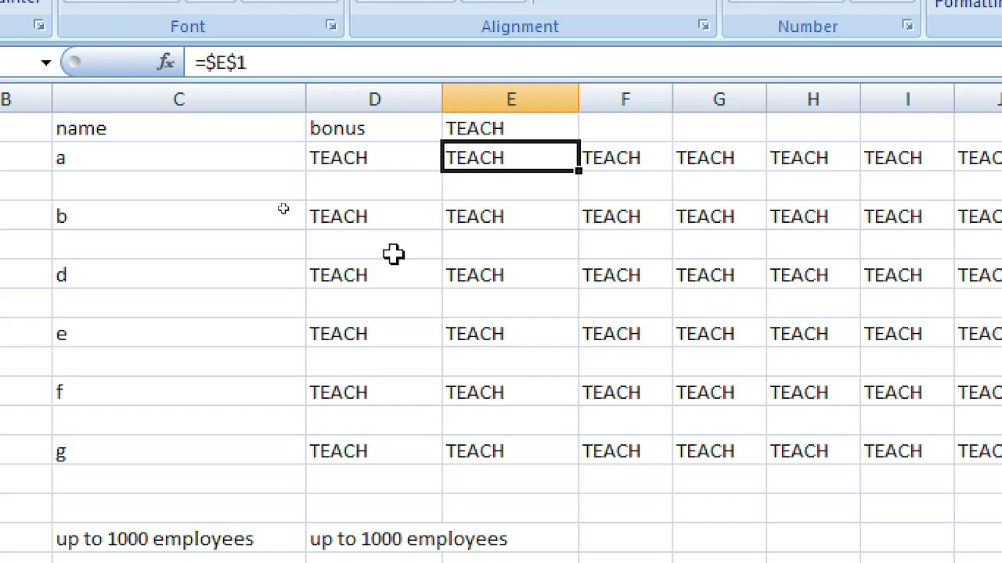
key(Up)
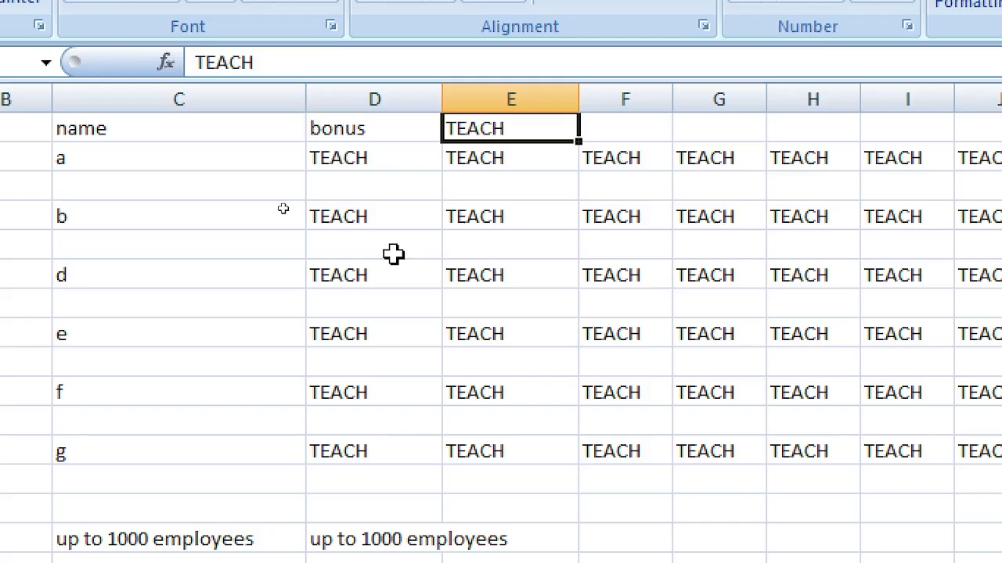
key(Delete)
text(10)
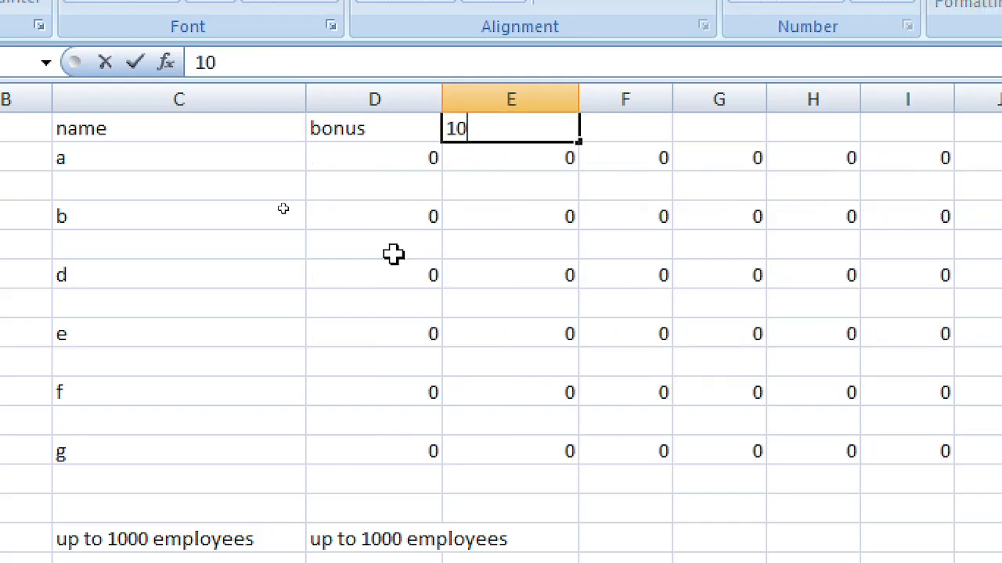
text(0)
key(Return)
key(Up)
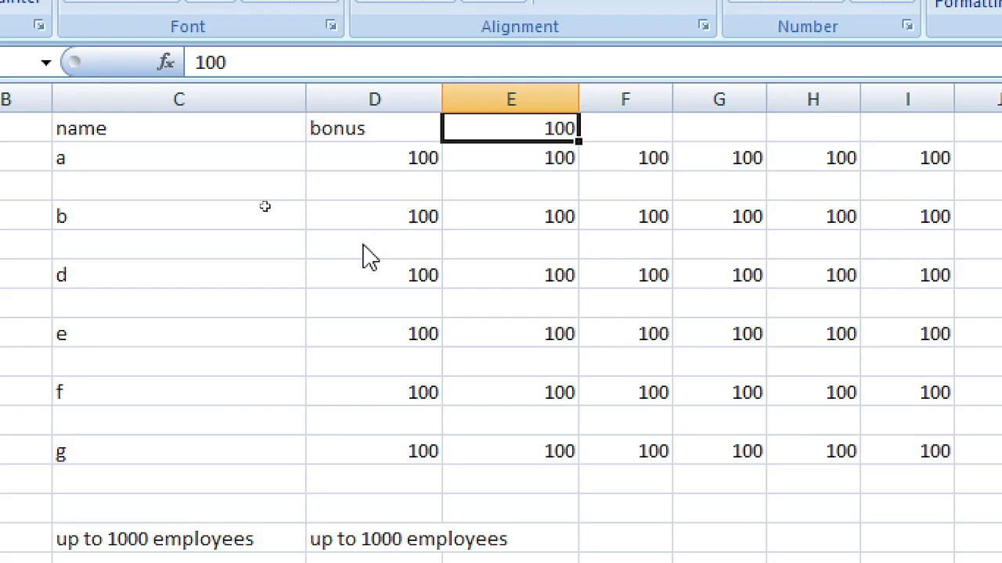
Step: Inspect the formulas in D2 and E1, then delete D2's formula and undo to restore =$E$1
click(538, 219)
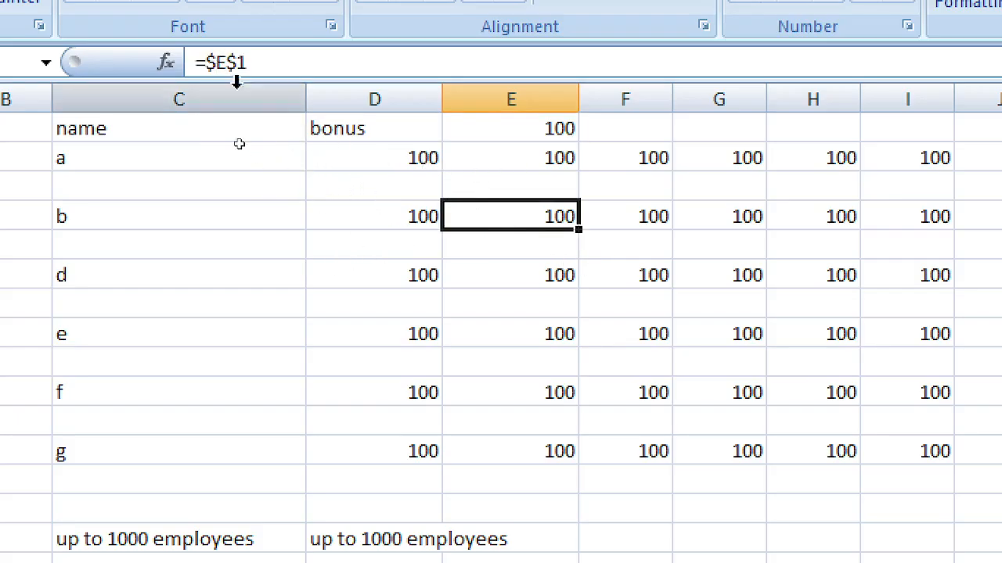
click(530, 165)
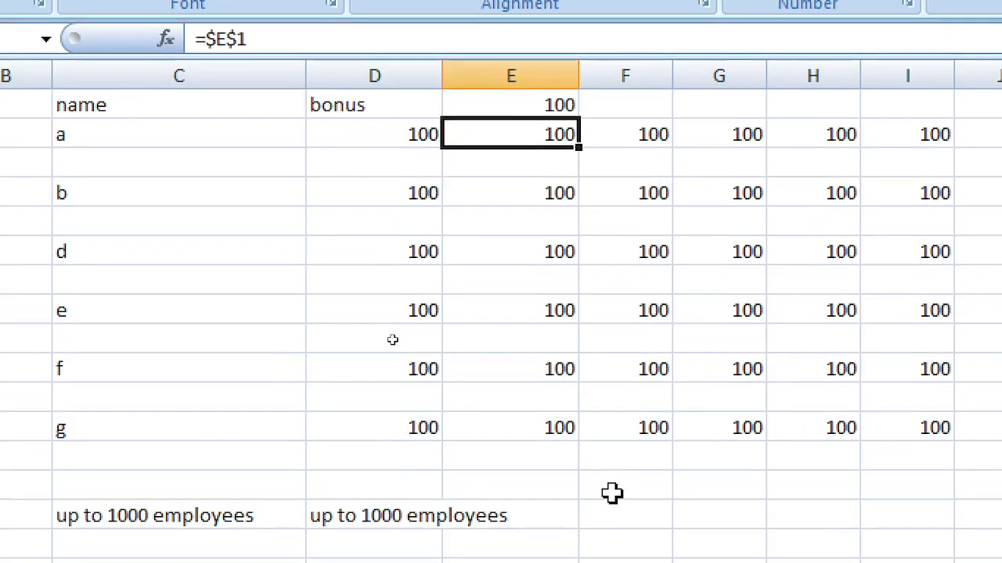
scroll(605, 520, down, 1)
scroll(603, 524, up, 1)
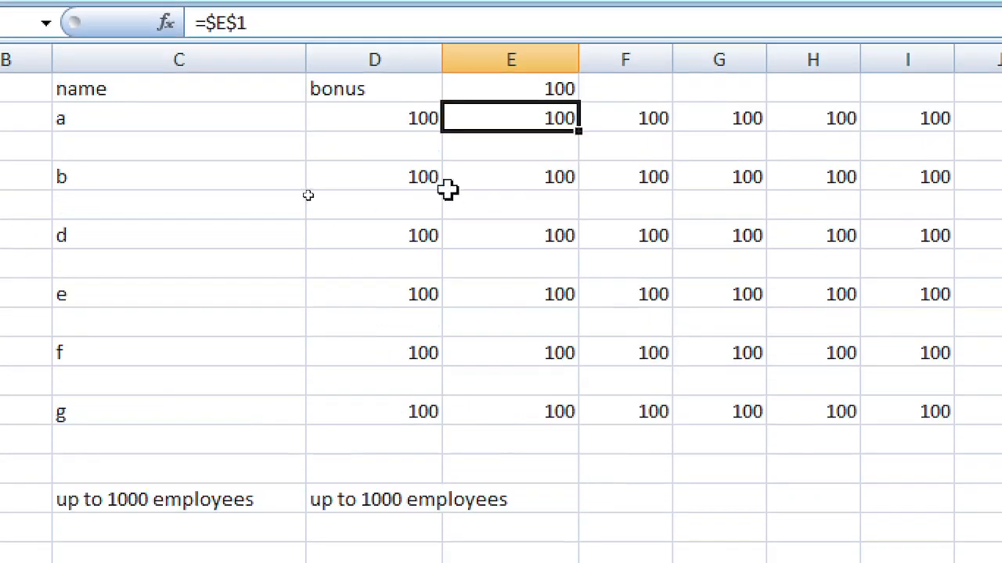
click(519, 266)
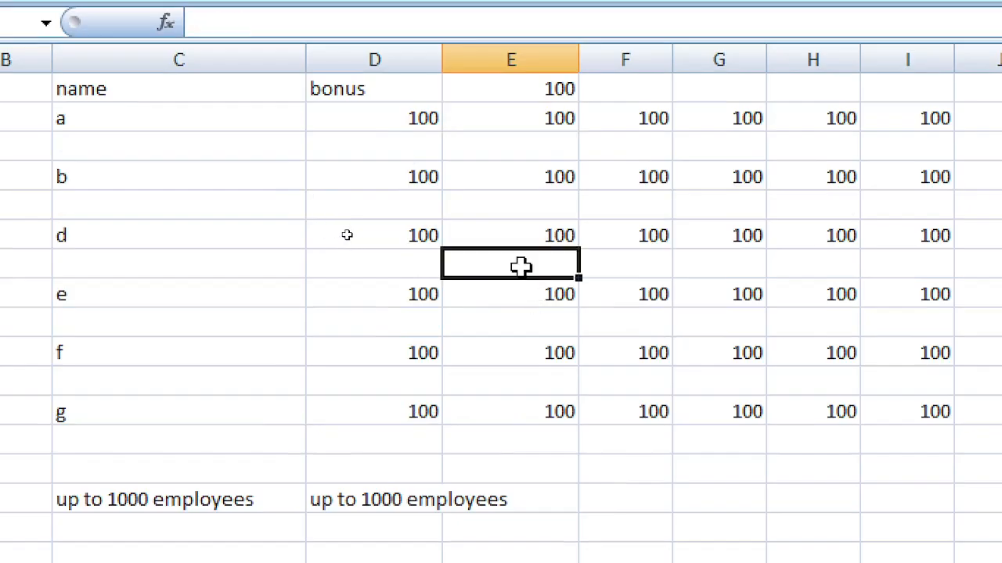
click(427, 112)
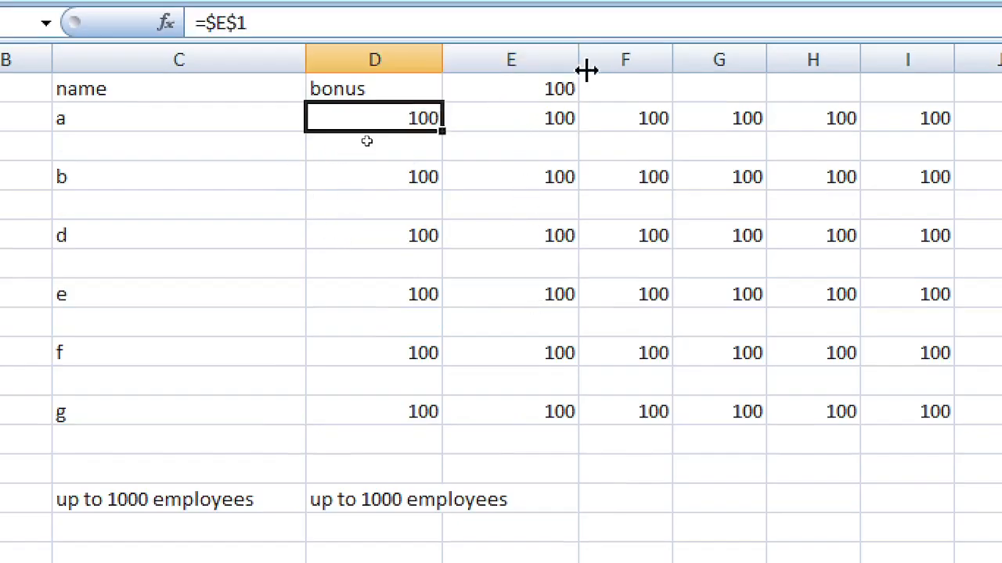
click(556, 83)
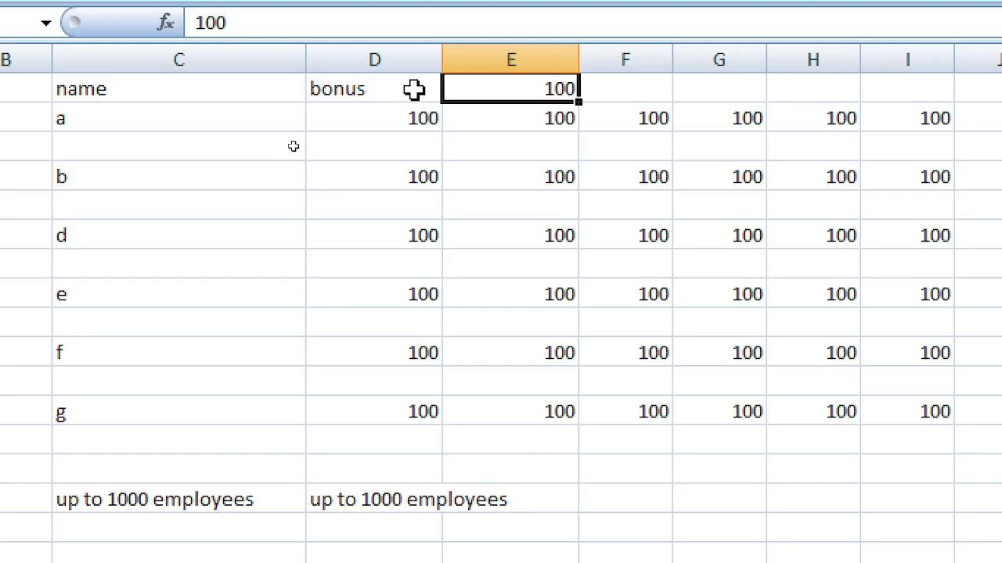
click(413, 118)
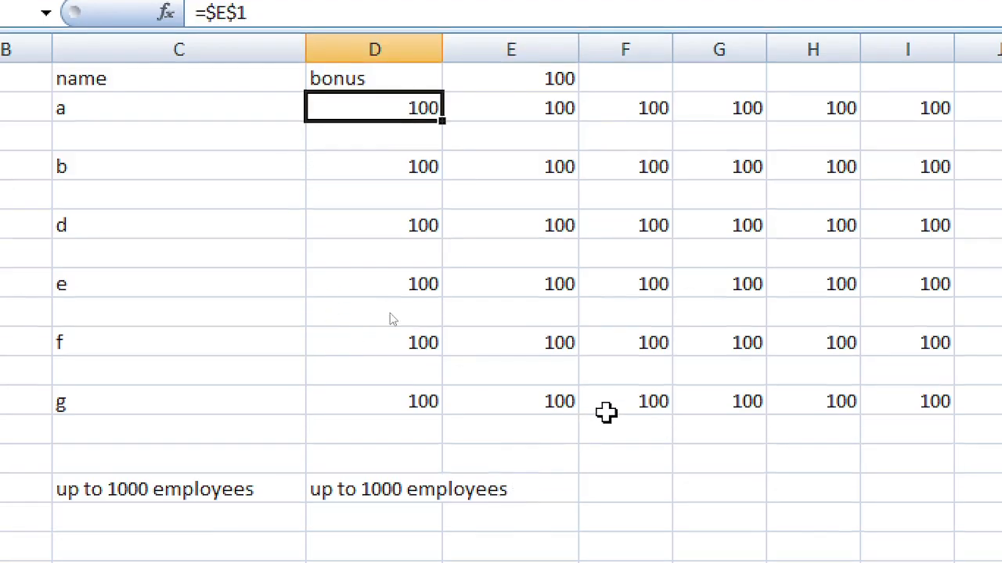
key(Delete)
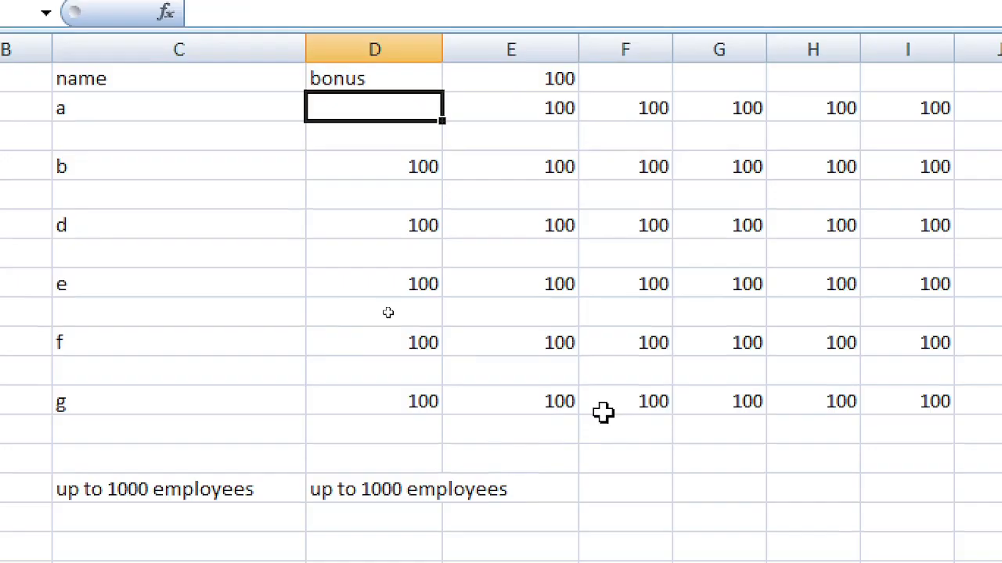
key(ctrl+z)
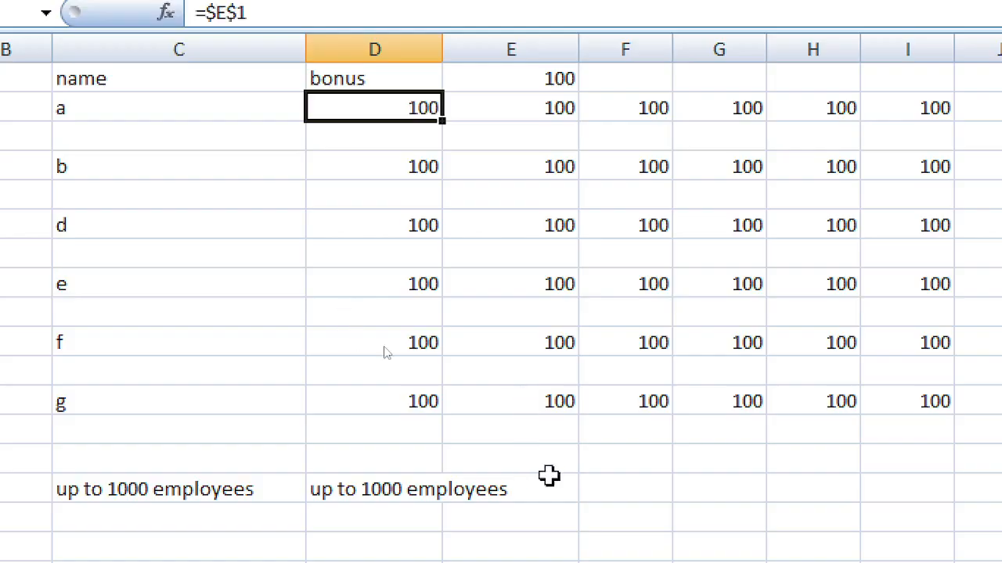
drag(642, 475, 642, 472)
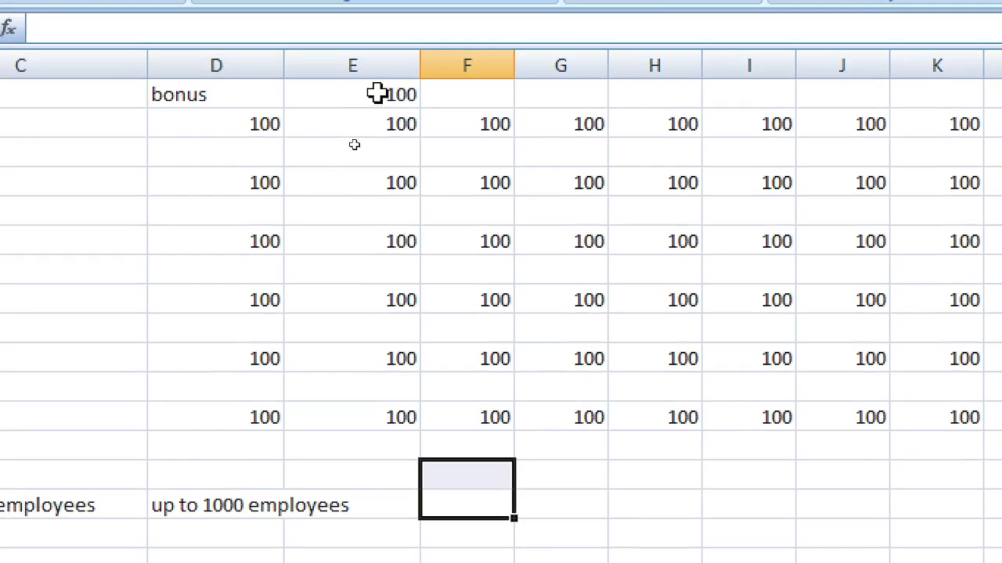
click(377, 93)
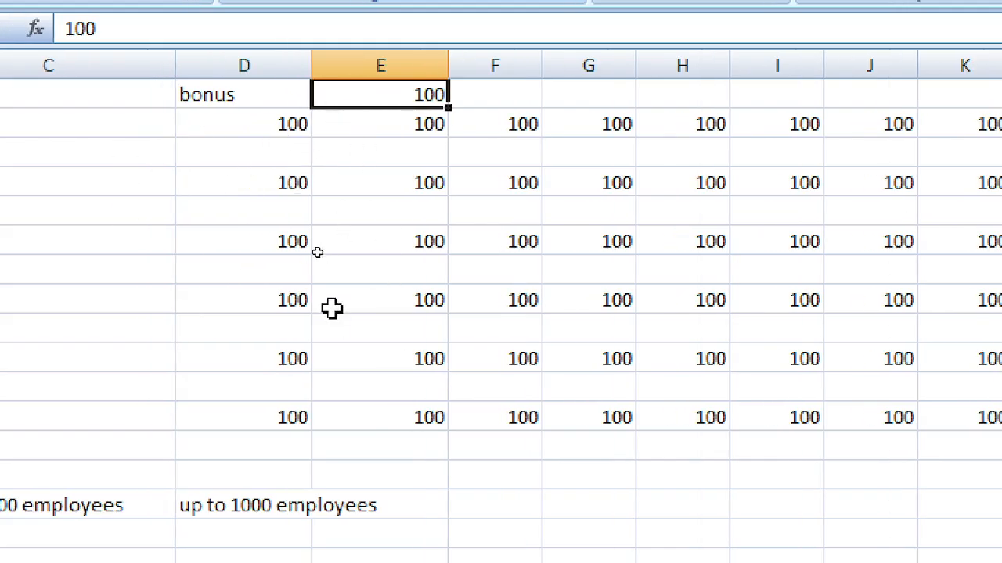
Step: Select E1:K12 and delete all the 100 values
key(shift+Down)
key(shift+Down)
key(shift+Down)
key(shift+Down)
key(shift+Down)
key(shift+Down)
key(shift+Down)
key(shift+Down)
key(shift+Down)
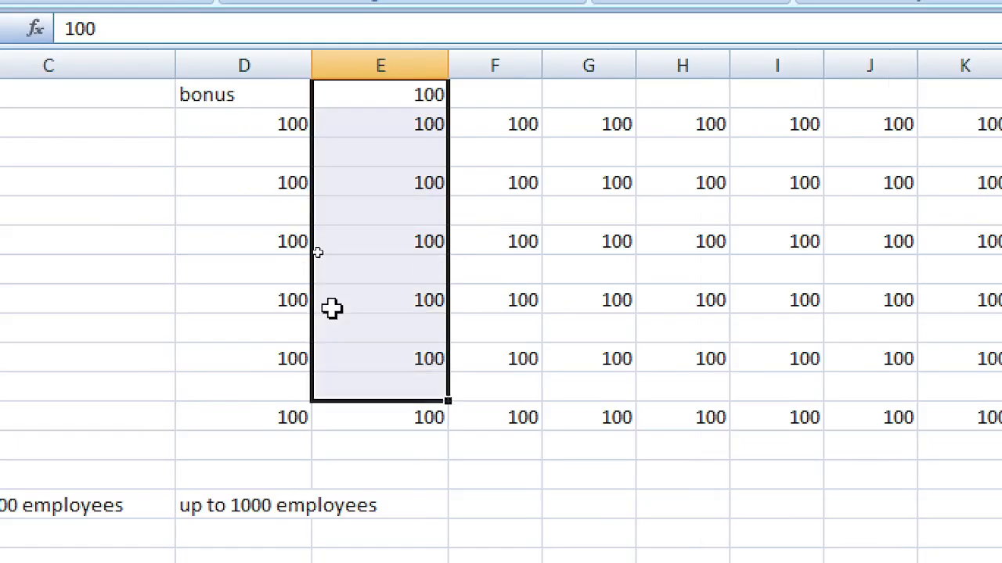
key(shift+Down)
key(shift+Right)
key(shift+Right)
key(shift+Right)
key(shift+Right)
key(shift+Right)
key(shift+Right)
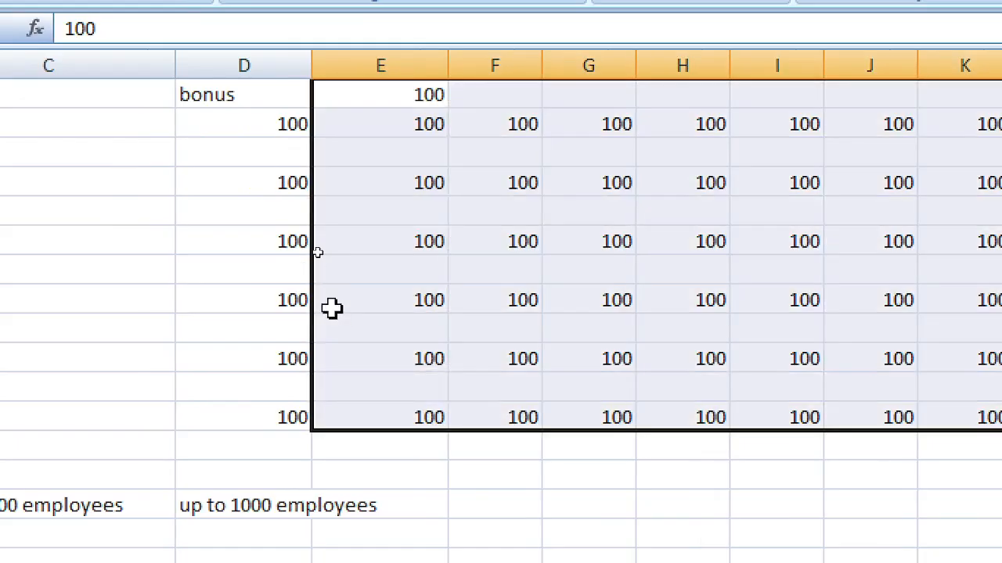
key(Delete)
Step: Select the bonus column D2:D12 and delete its contents
key(Left)
key(Down)
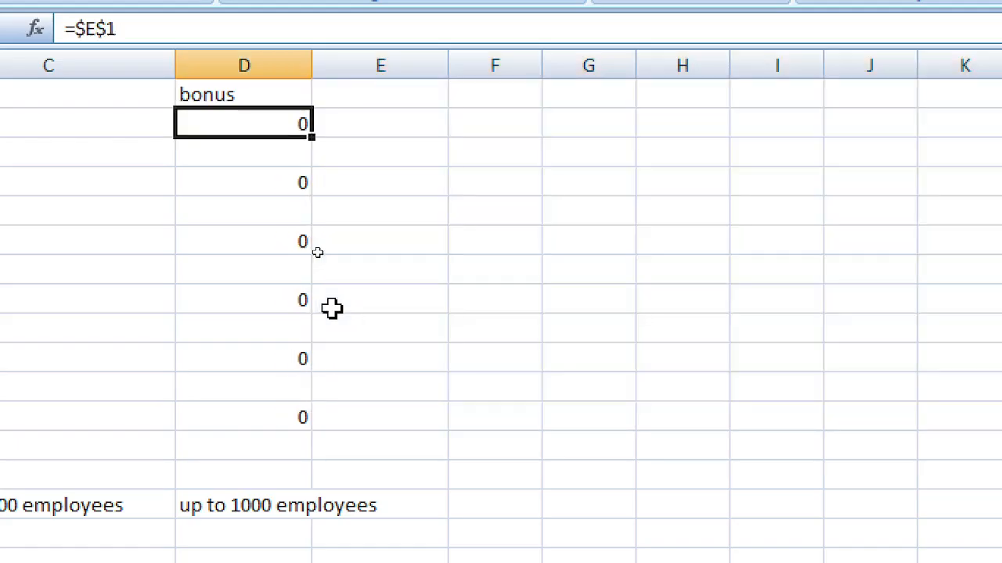
key(shift+Down)
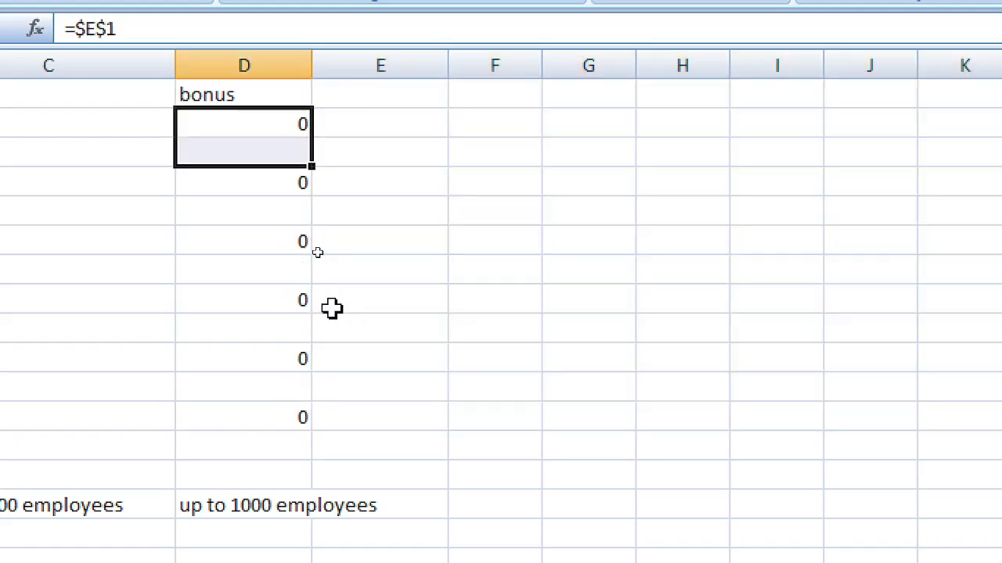
key(shift+Down)
key(shift+Down)
key(shift+Down)
key(shift+Down)
key(shift+Down)
key(shift+Down)
key(shift+Down)
key(shift+Down)
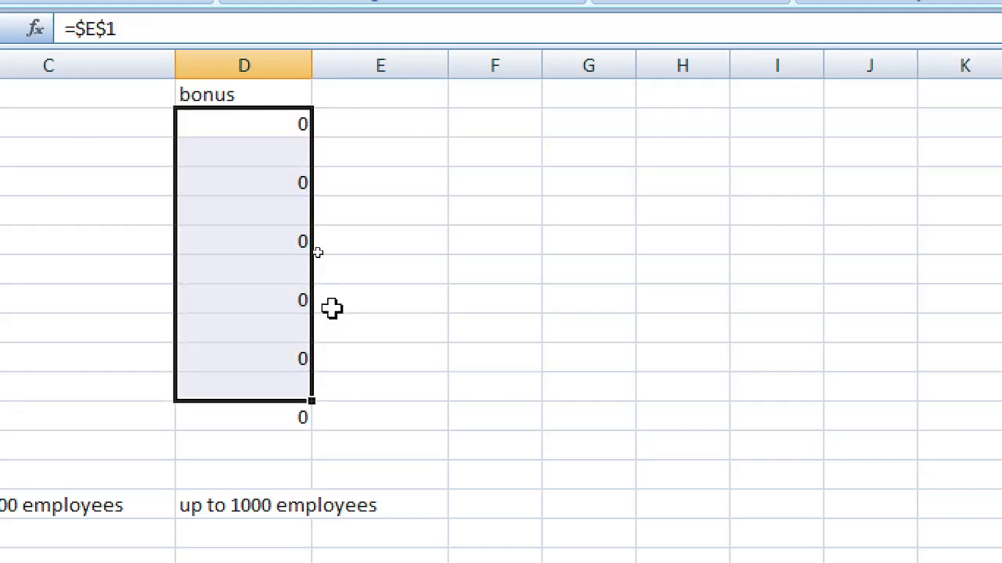
key(shift+Down)
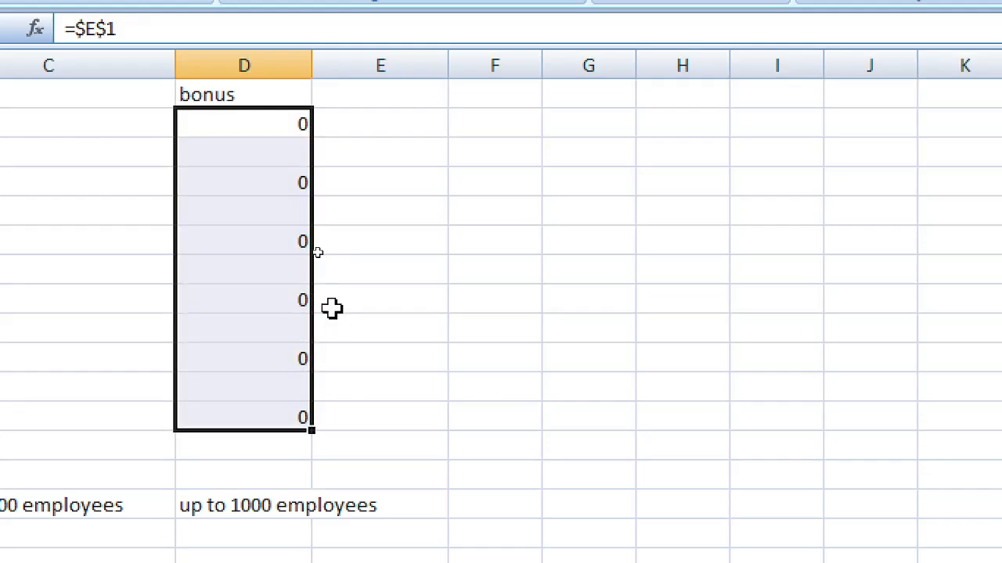
key(Delete)
Step: Check cells D2, D3, D5, E1 and E2 to confirm they are empty
key(Up)
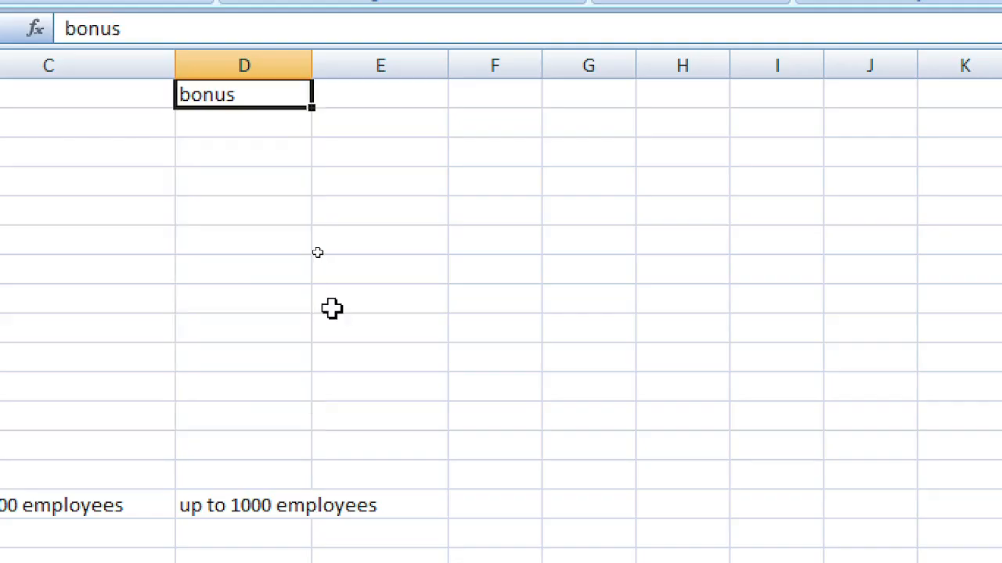
key(Left)
key(Left)
key(Right)
key(Right)
key(Right)
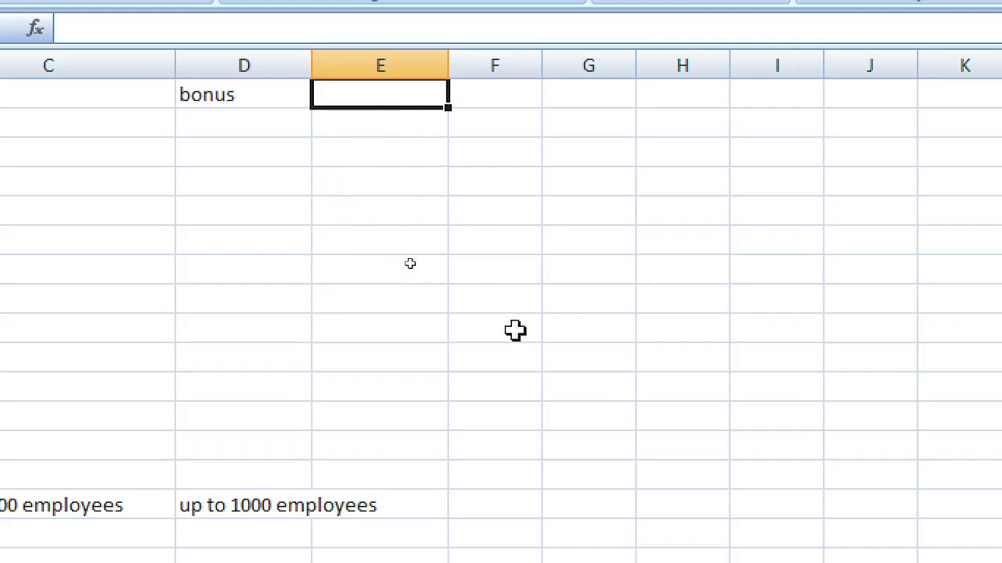
click(268, 210)
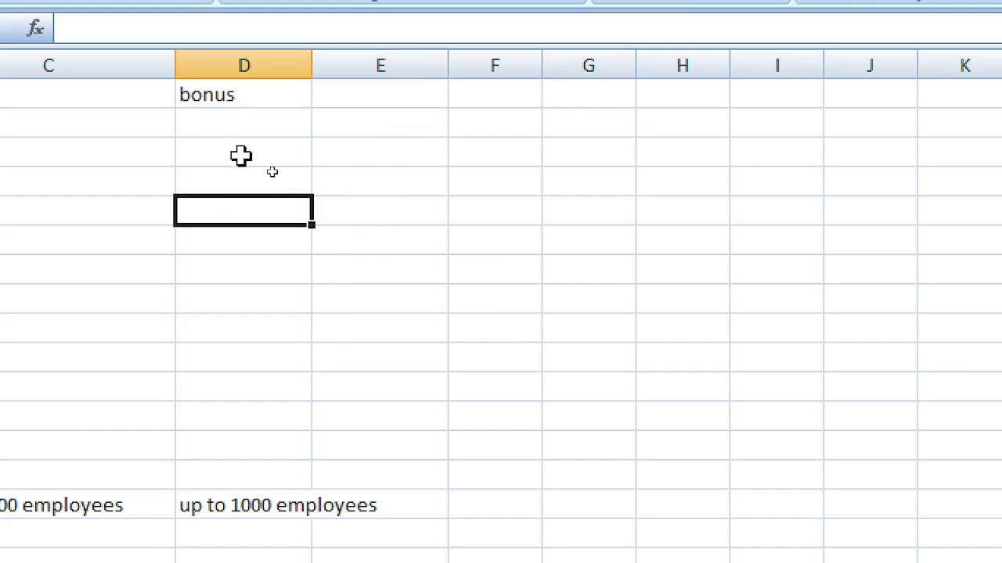
click(229, 129)
click(408, 126)
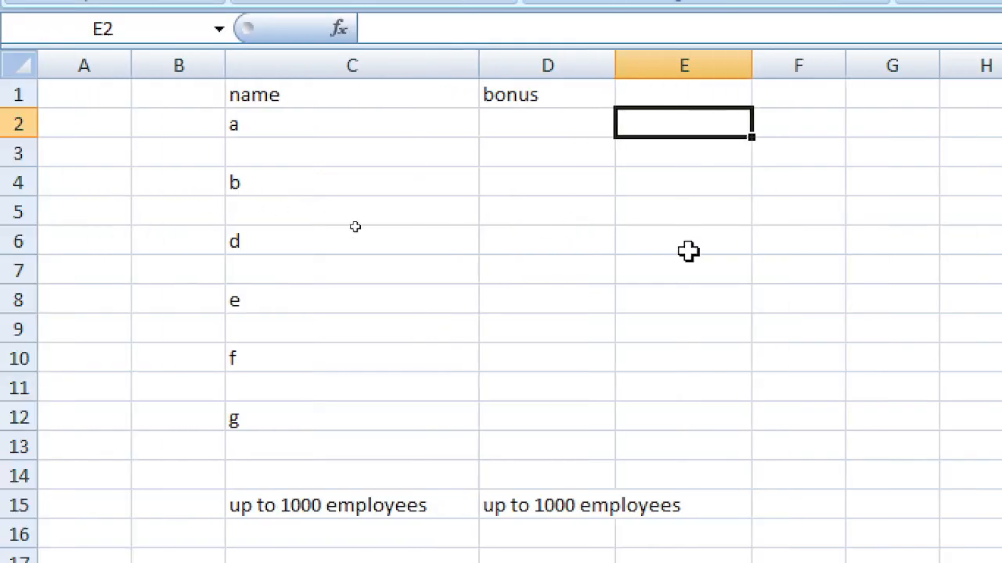
click(522, 153)
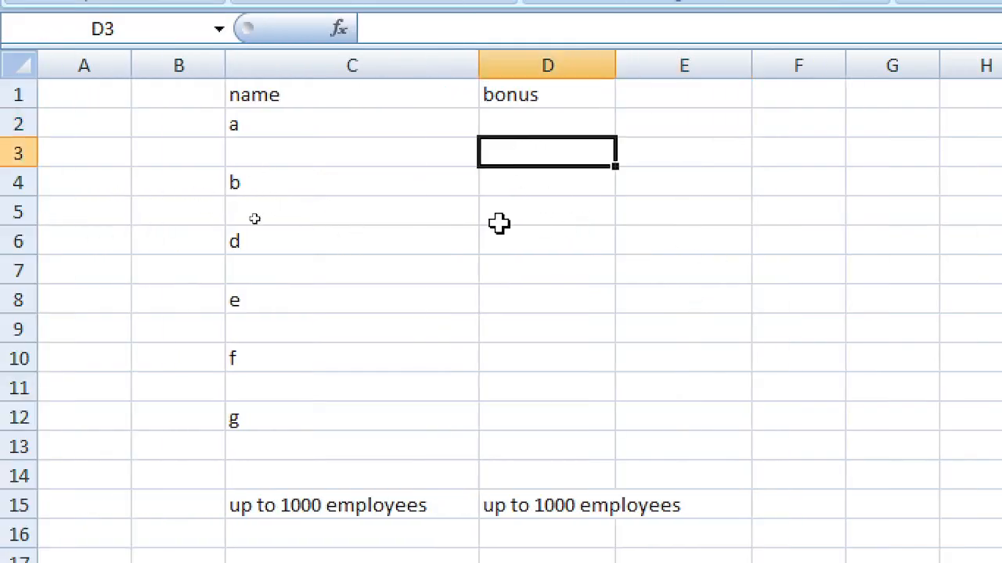
Step: Select the entire worksheet, delete all its contents, and return to A1
click(699, 118)
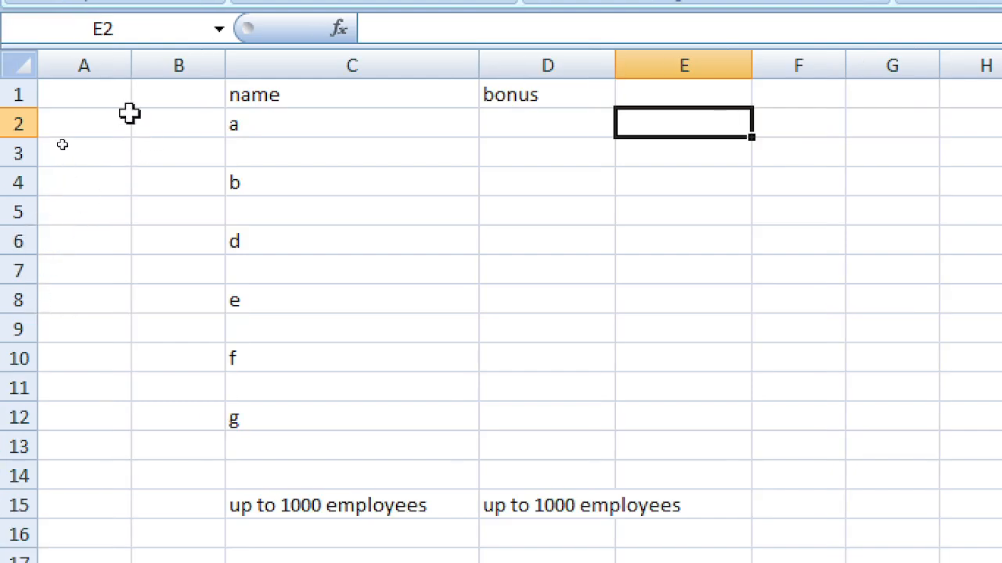
click(29, 70)
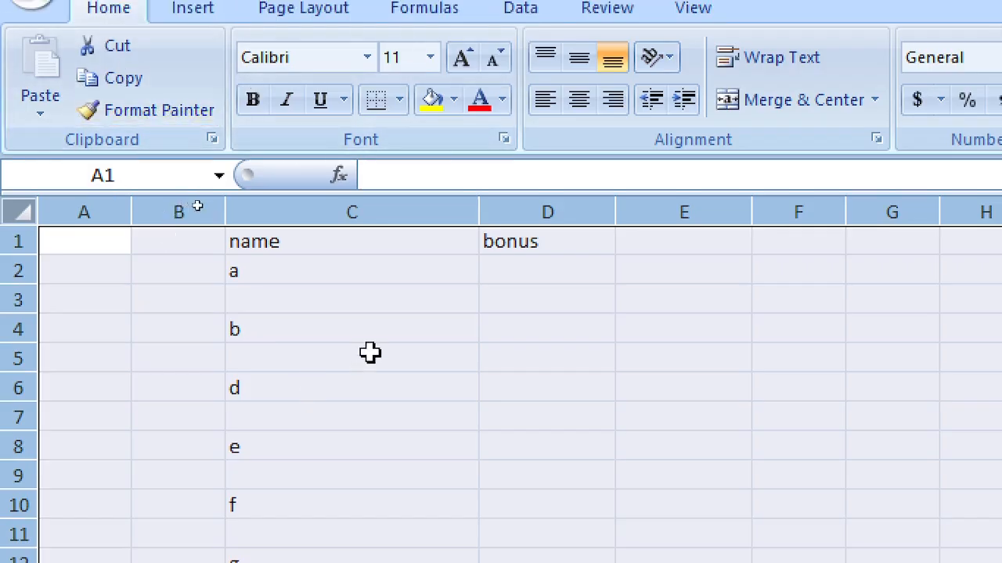
key(Delete)
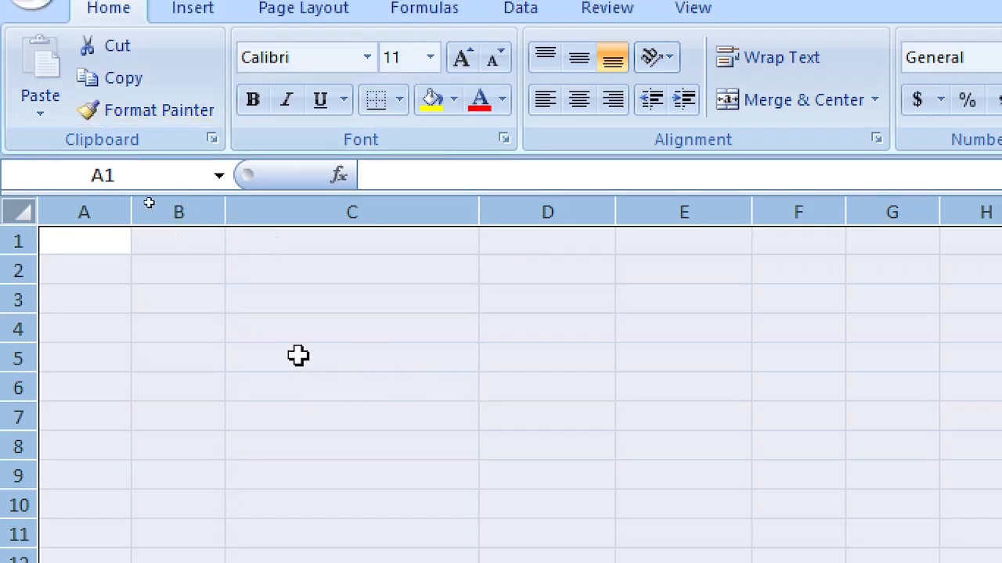
click(218, 291)
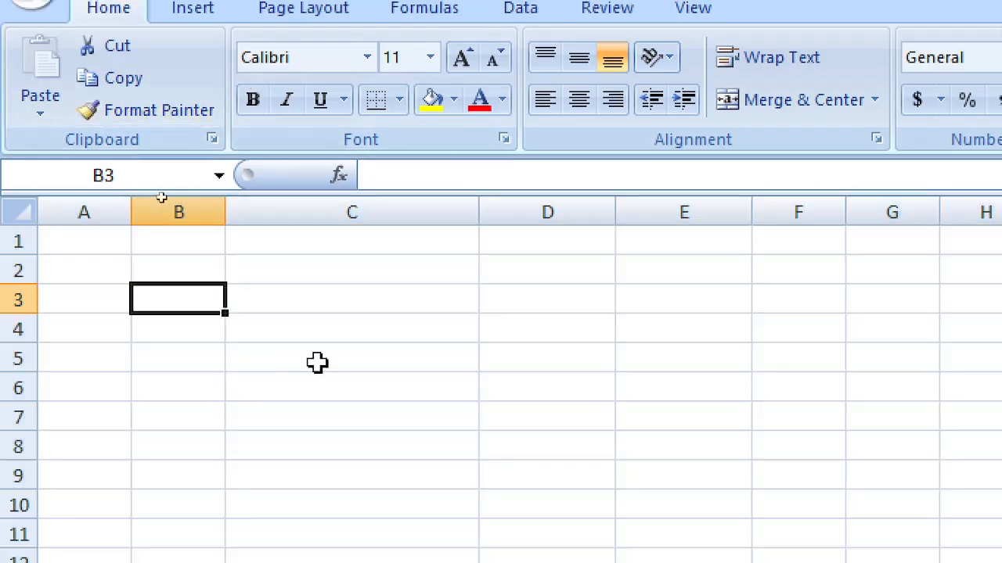
click(119, 248)
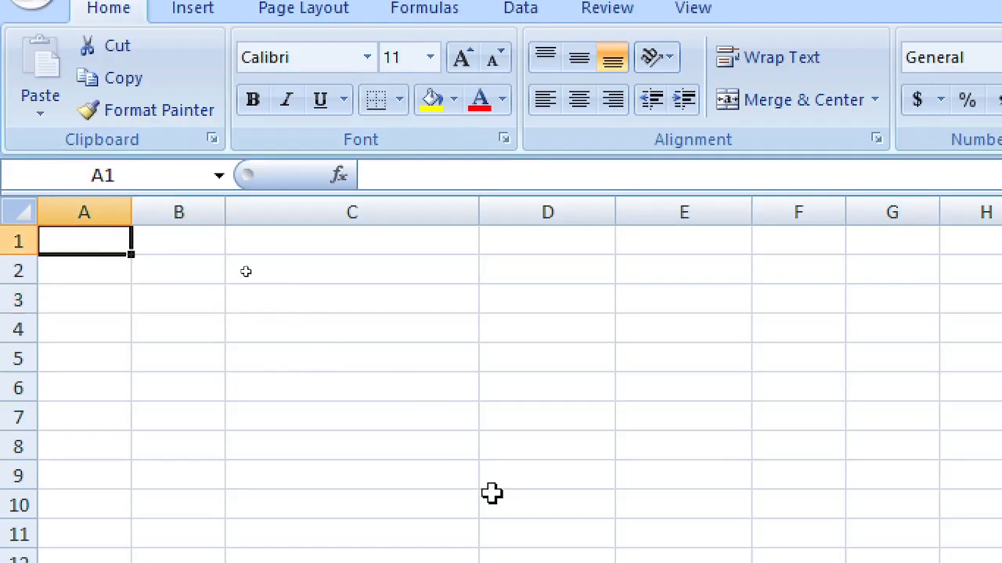
Step: Enter the headers NAME, INITIAL and SURNAME in A1:C1
text(NAME)
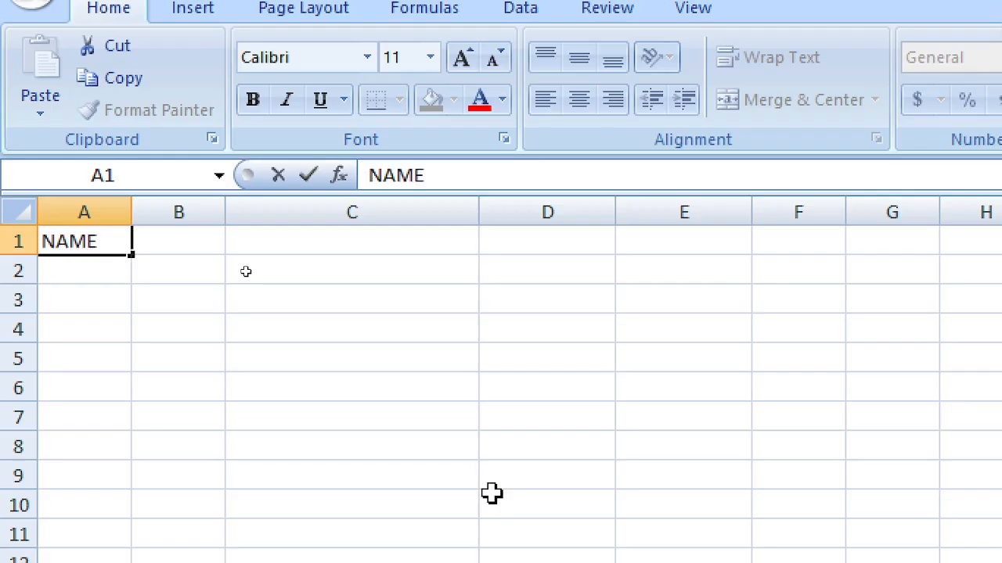
key(Tab)
text(INITIAL)
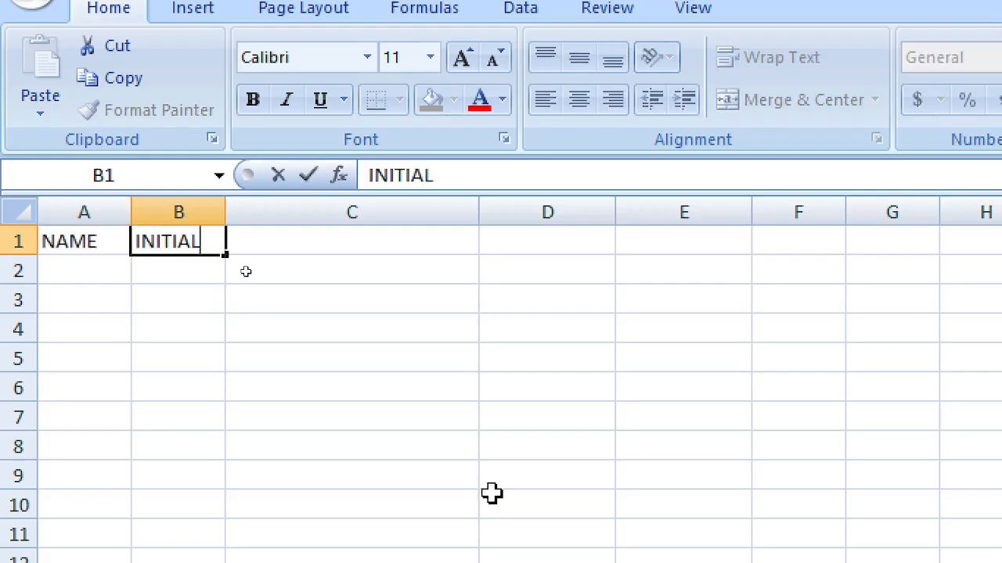
key(Tab)
text(SURNAME)
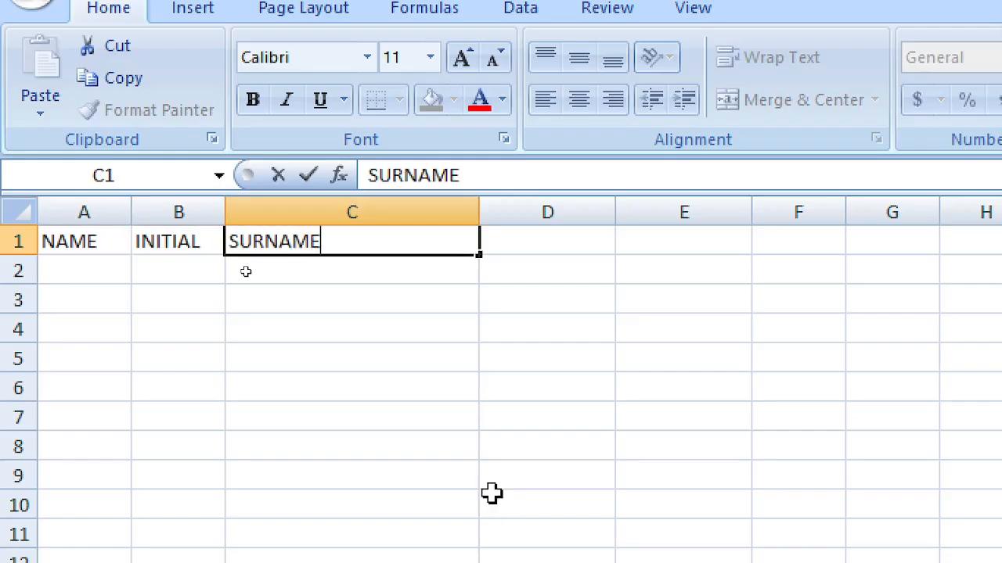
key(Down)
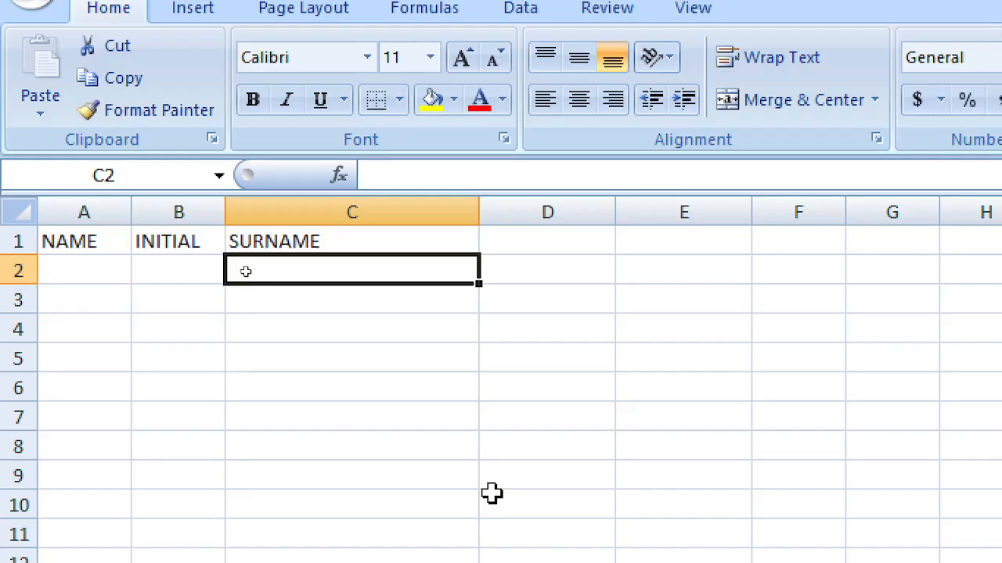
key(Left)
key(Left)
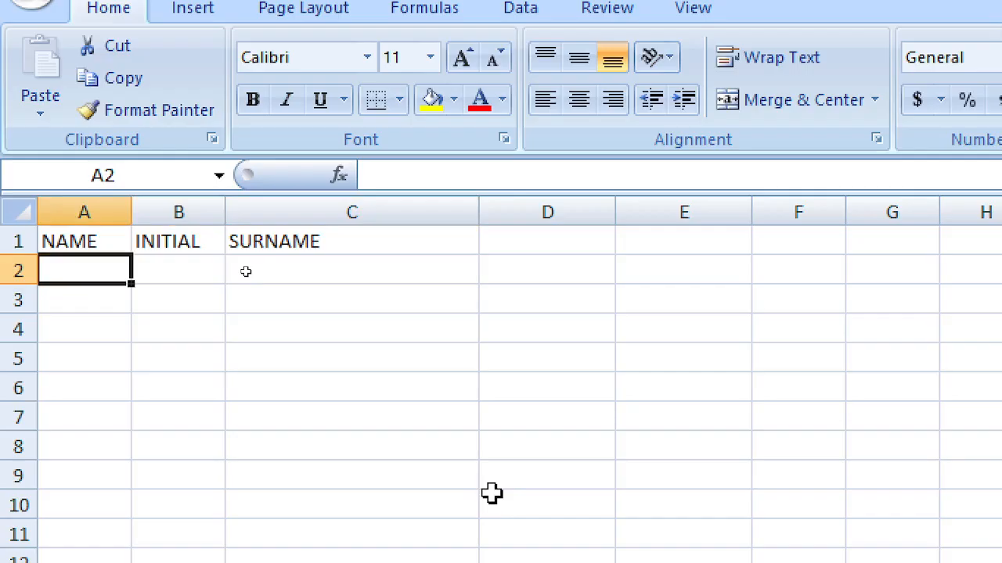
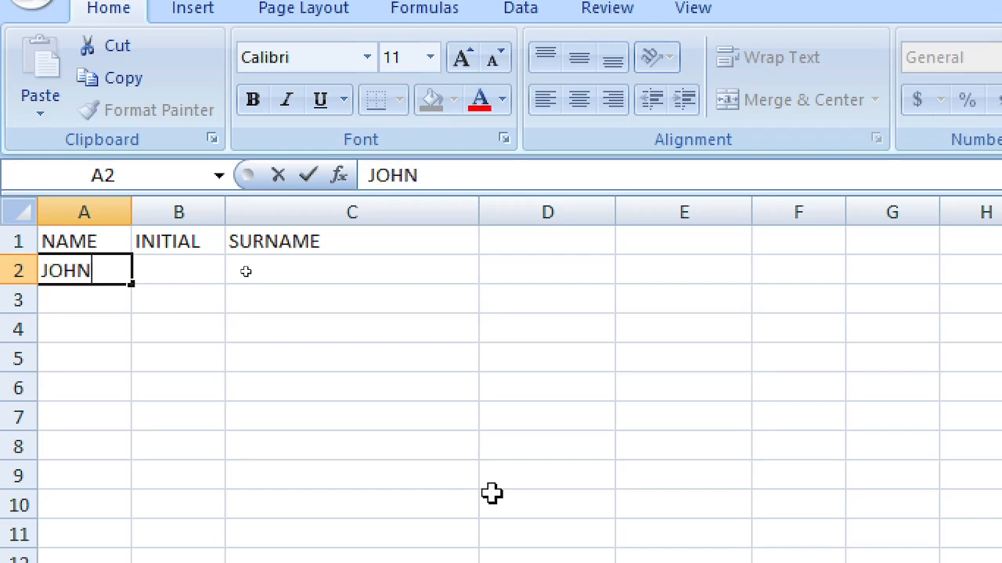
Step: Enter a person's first name, initial and surname in row 2
key(Tab)
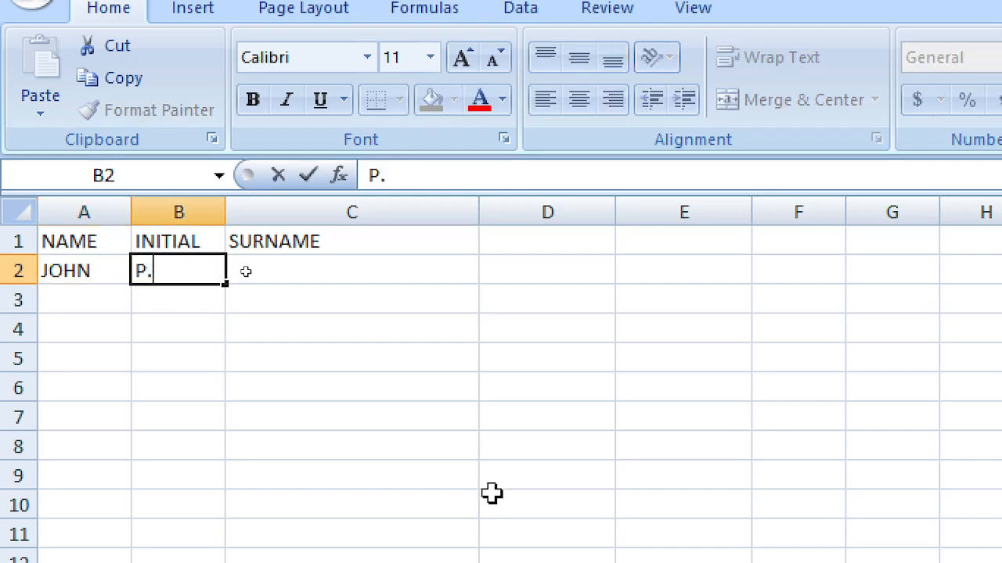
key(Tab)
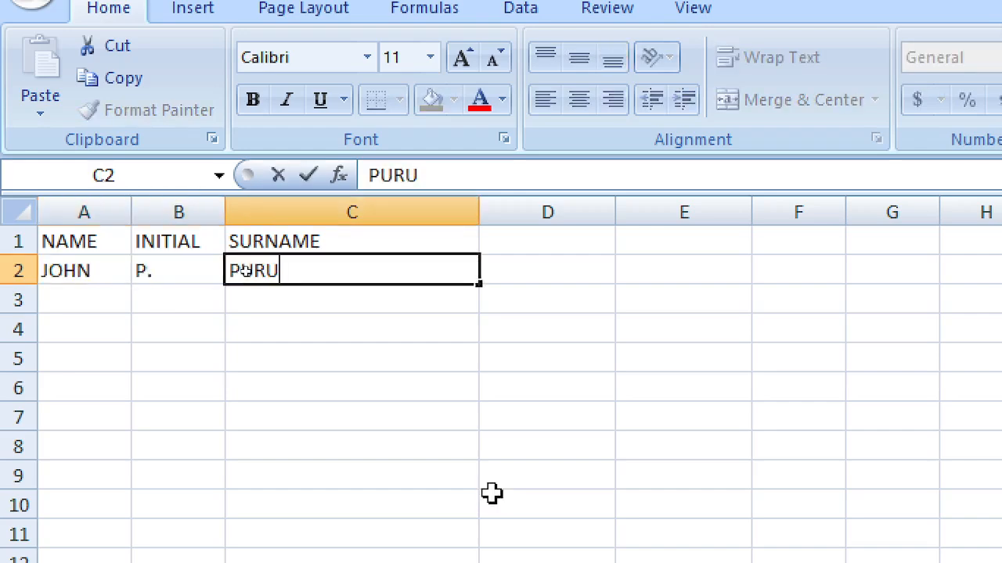
key(Return)
Step: Enter a second person's first name, initial and surname in row 3
key(Left)
key(Left)
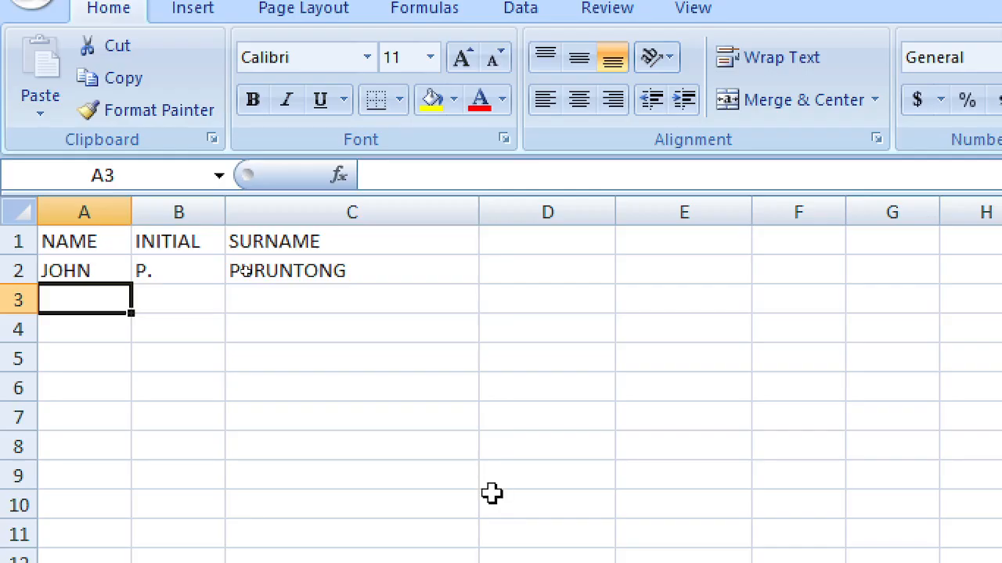
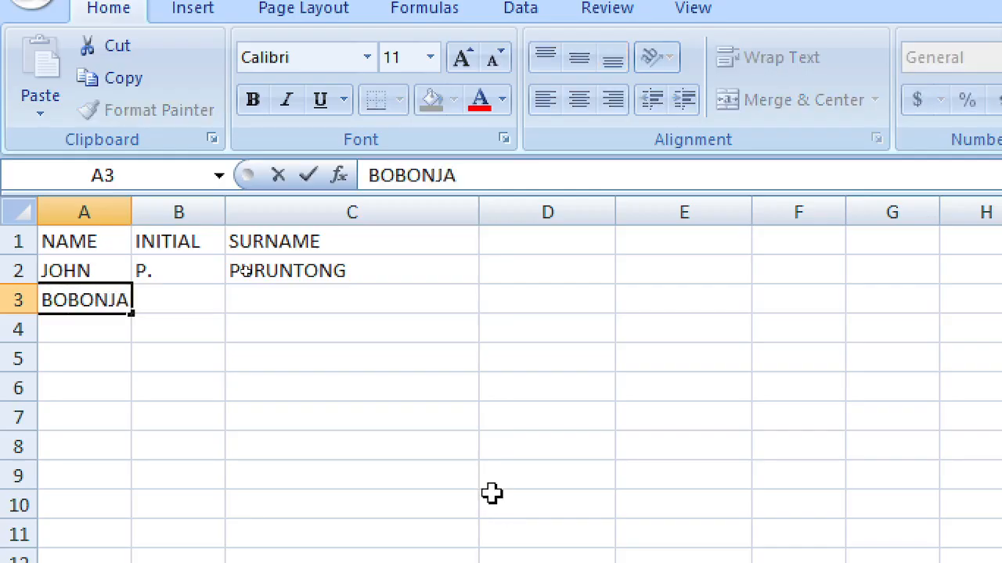
key(Tab)
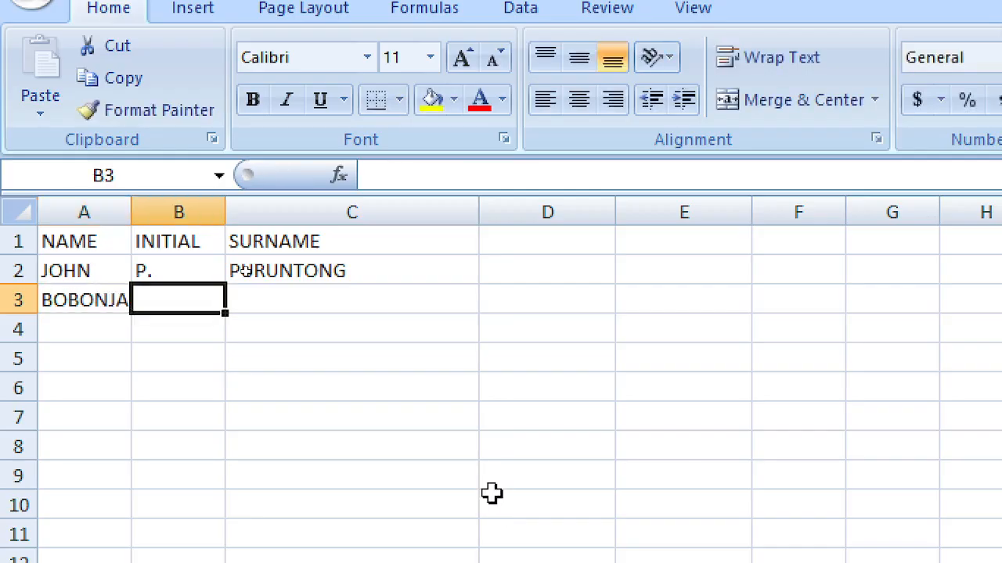
text(X)
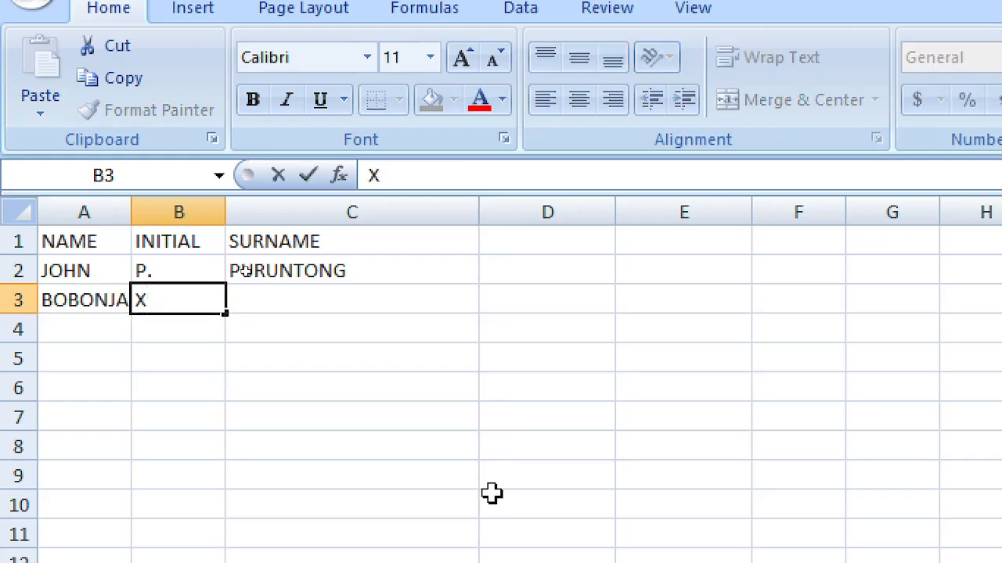
key(Tab)
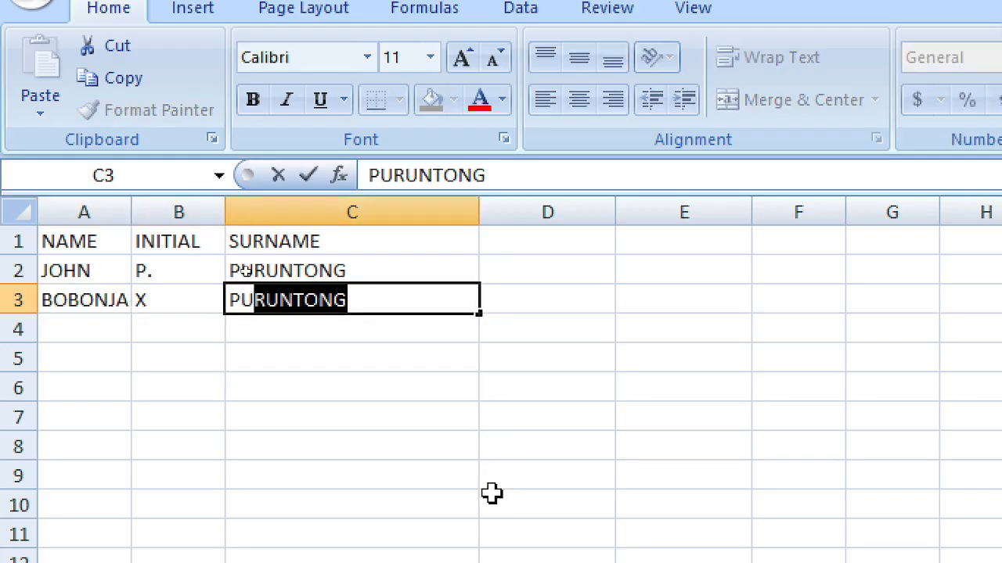
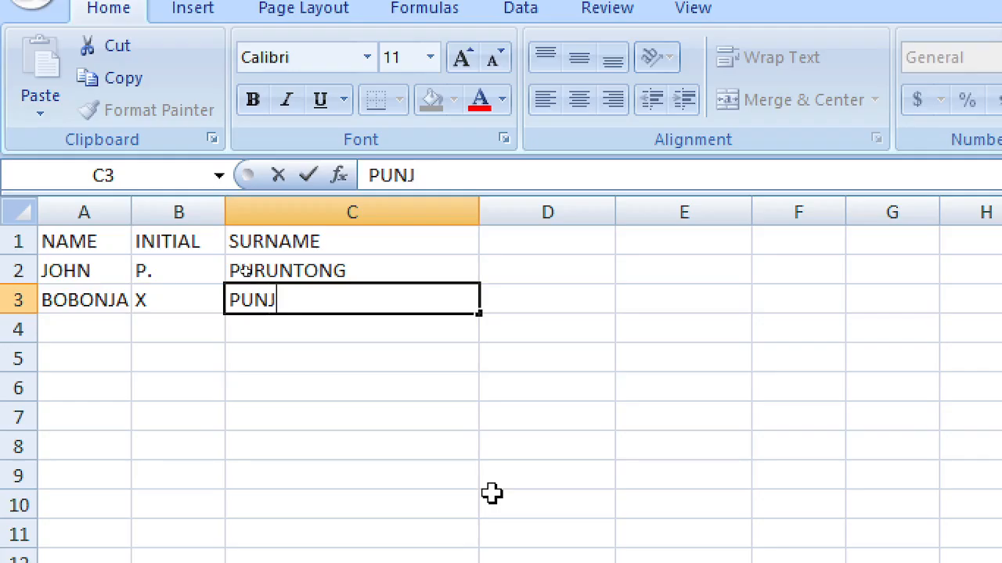
key(Return)
key(Left)
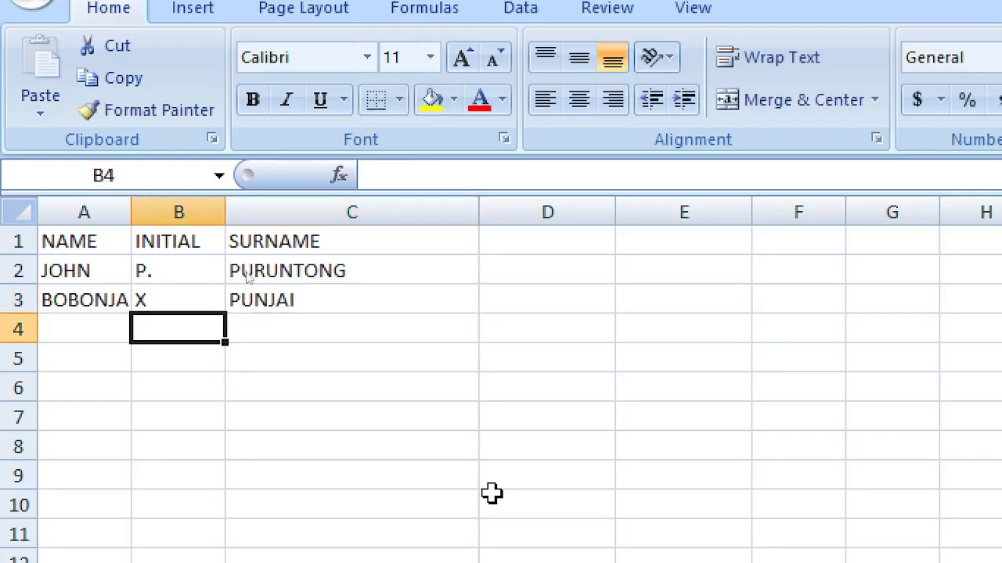
key(Left)
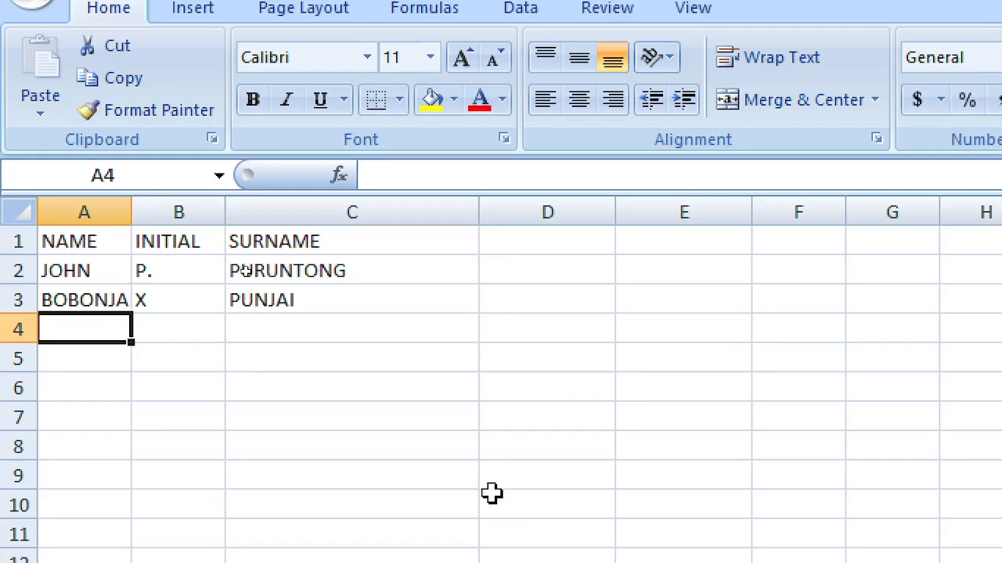
Step: Start a third trial name in row 4, correcting typos in the first name
text(M)
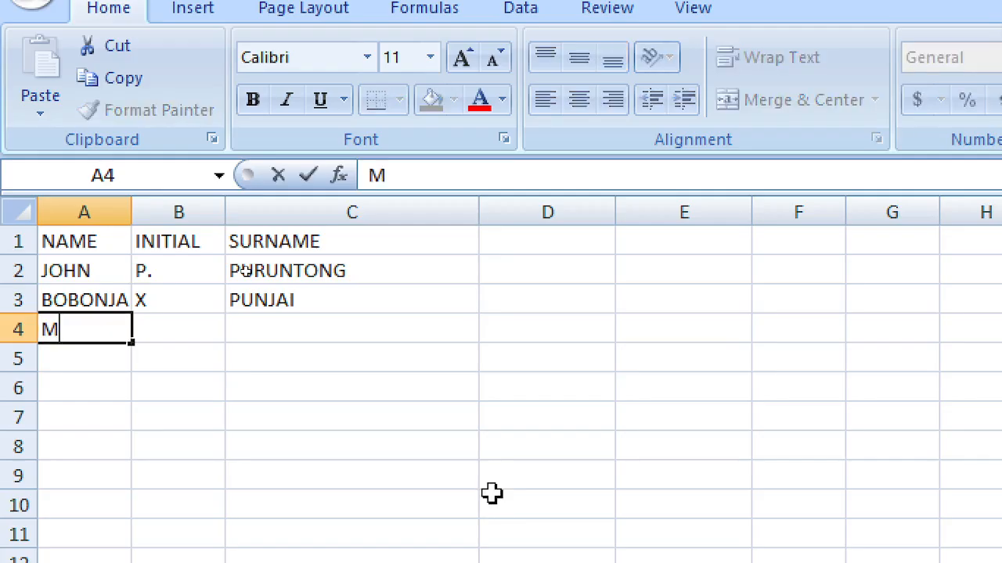
key(BackSpace)
text(KRINI)
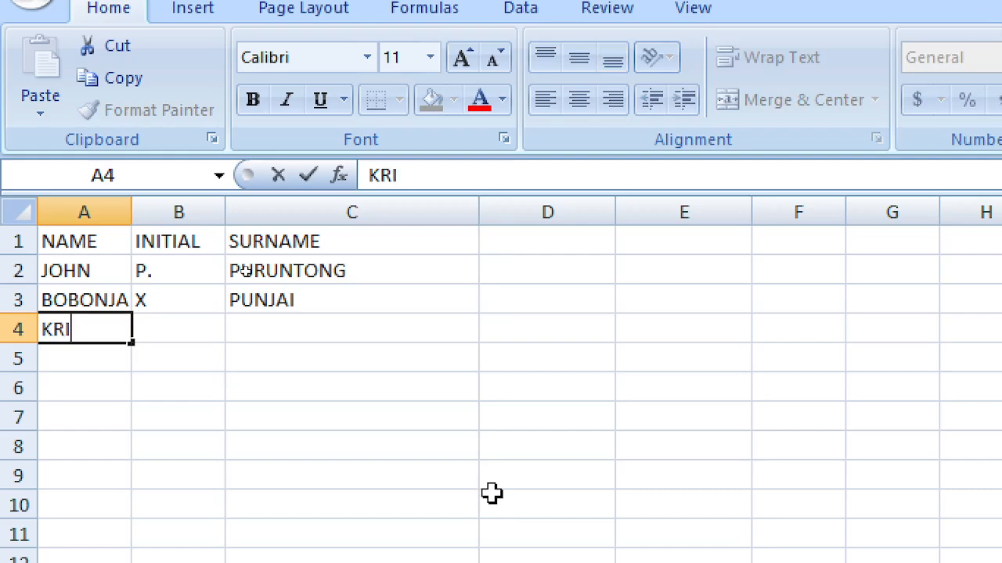
key(BackSpace)
key(BackSpace)
key(BackSpace)
key(BackSpace)
text(IRINA)
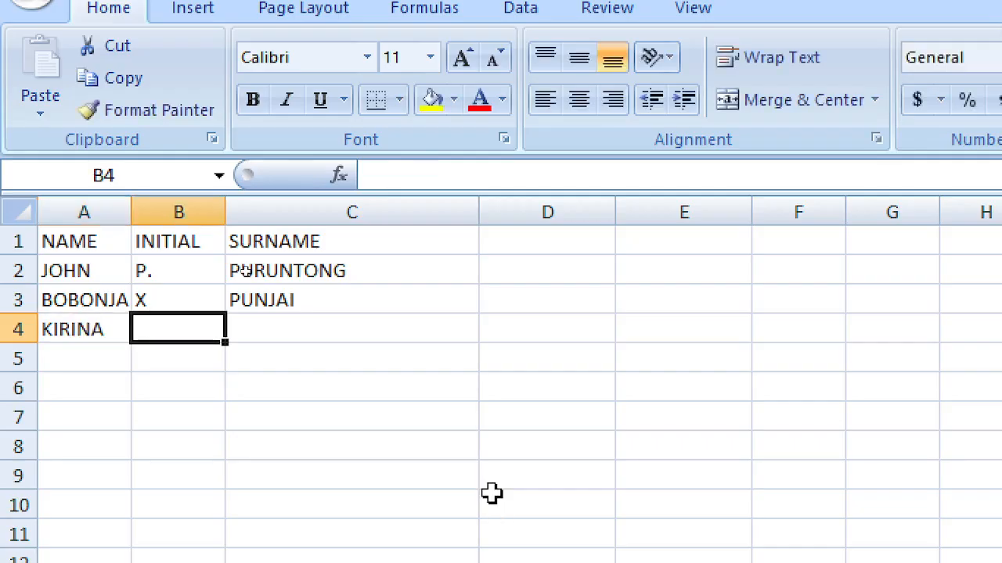
text(L)
key(Tab)
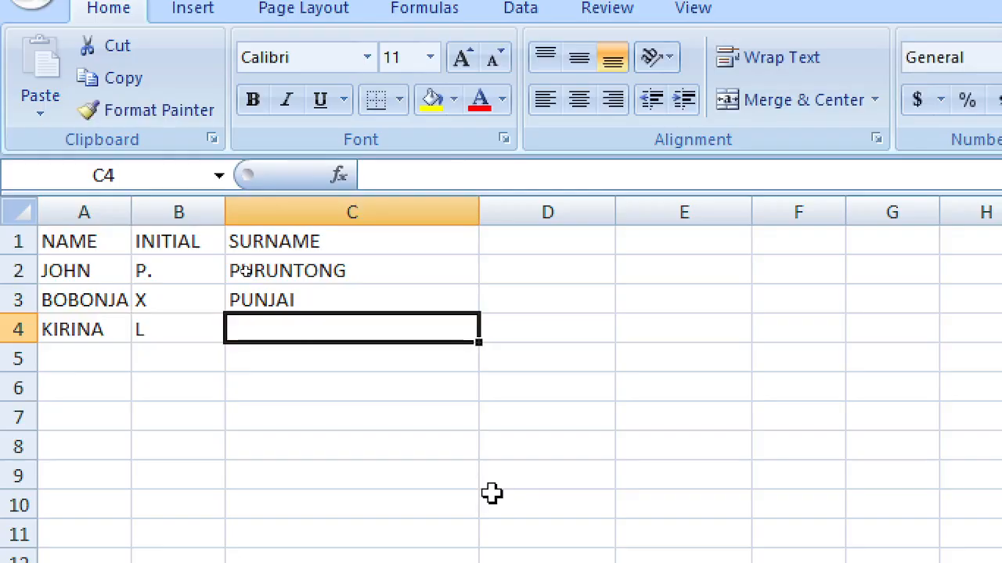
key(Left)
key(Right)
Step: Select A3:C4 and delete the trial entries
key(Left)
key(Left)
key(Up)
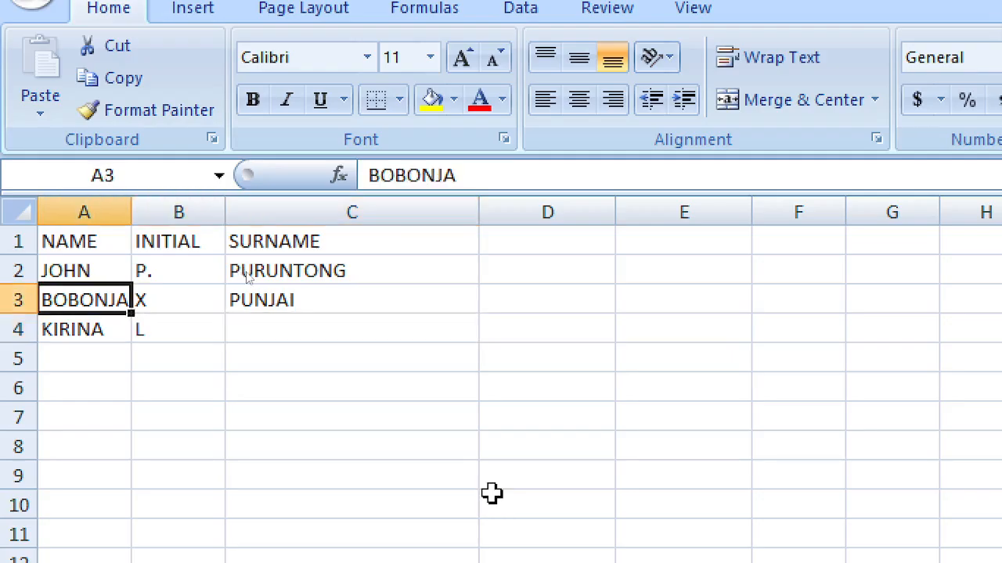
key(shift+Down)
key(shift+Right)
key(shift+Right)
key(Delete)
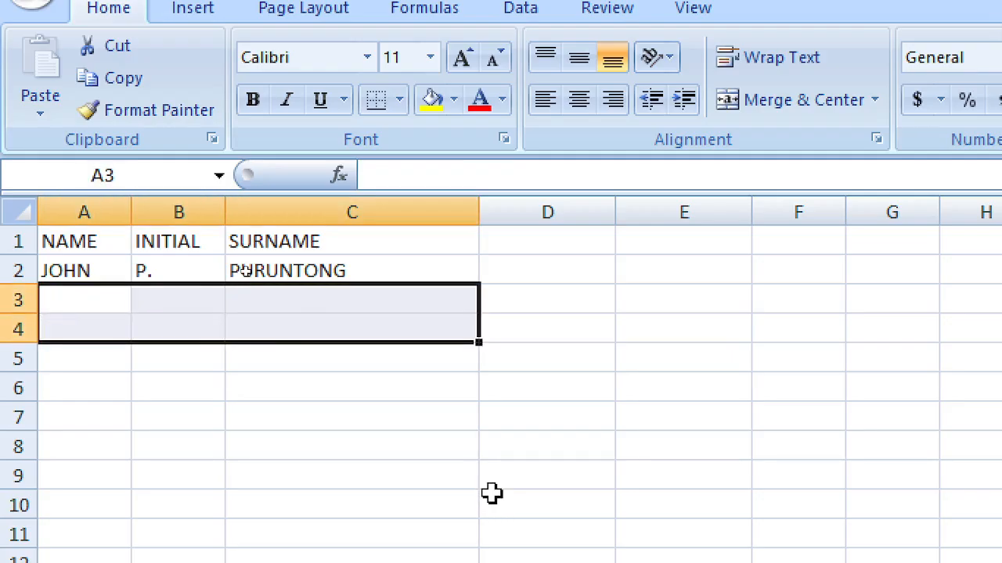
key(Left)
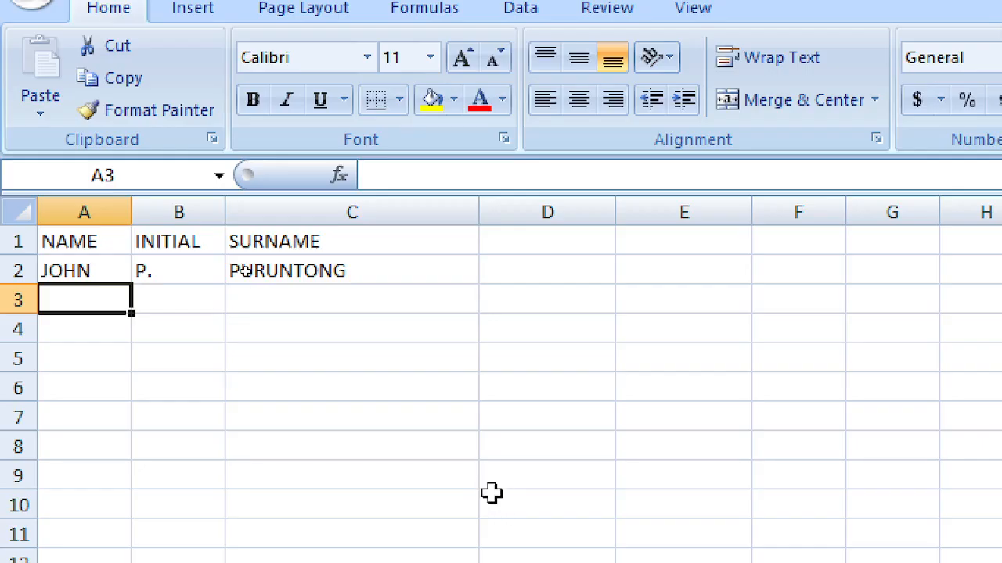
text(J)
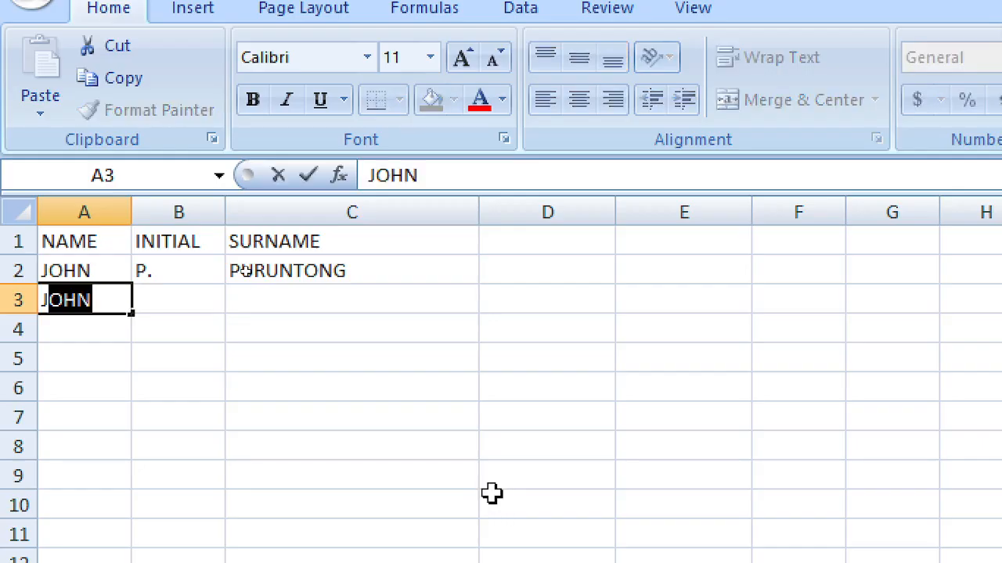
key(BackSpace)
key(BackSpace)
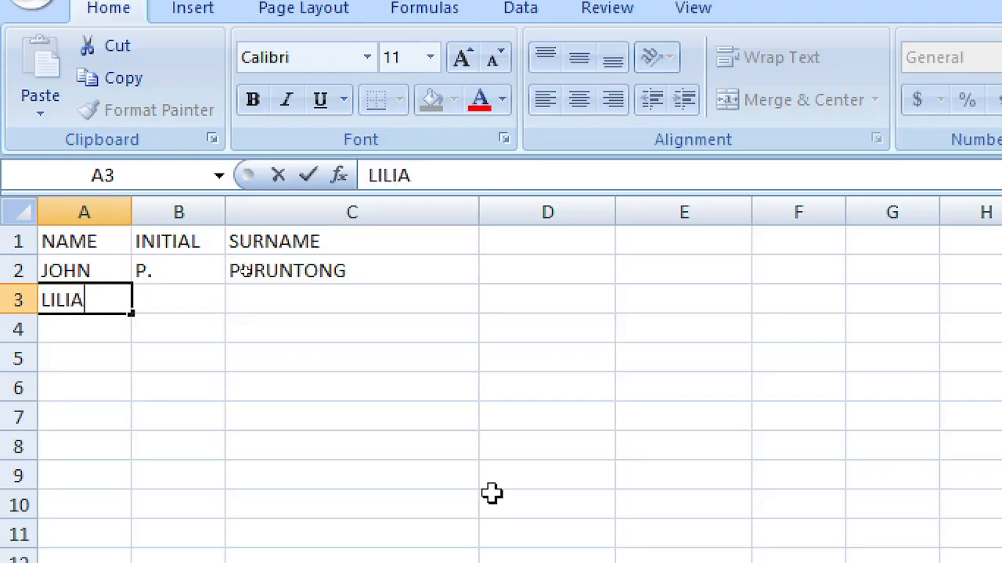
key(Tab)
text(R)
key(Tab)
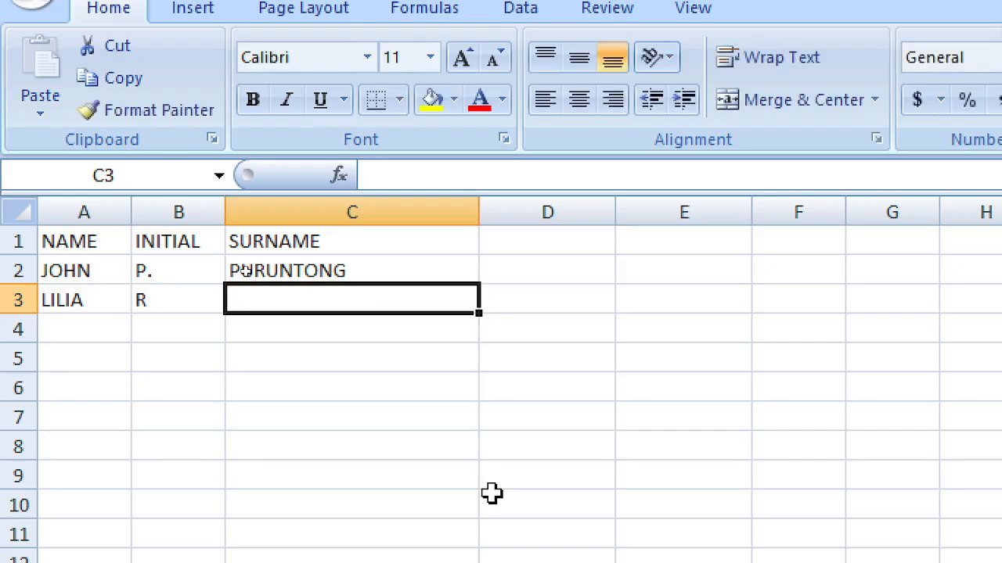
key(Left)
text(RR)
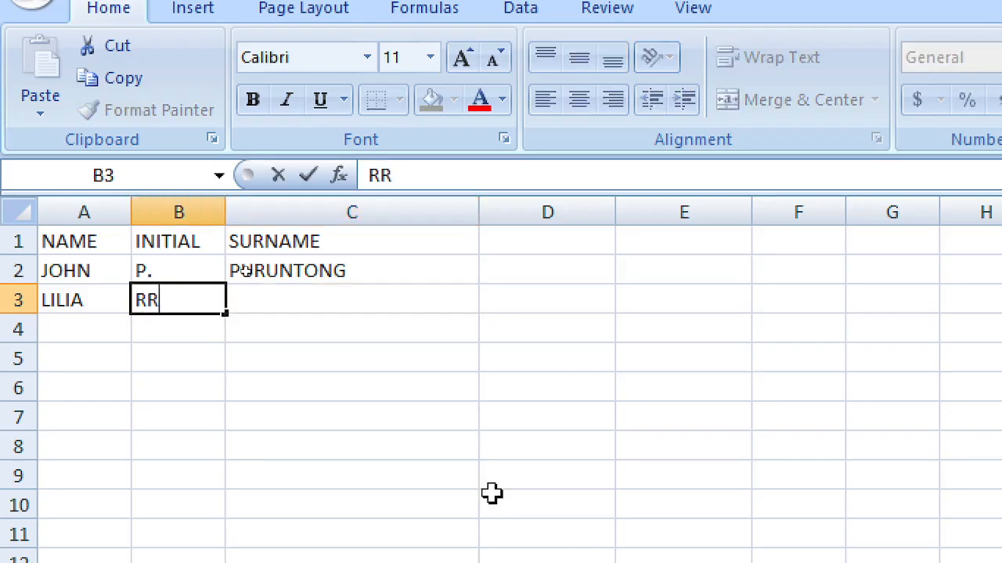
key(BackSpace)
text(.)
key(Tab)
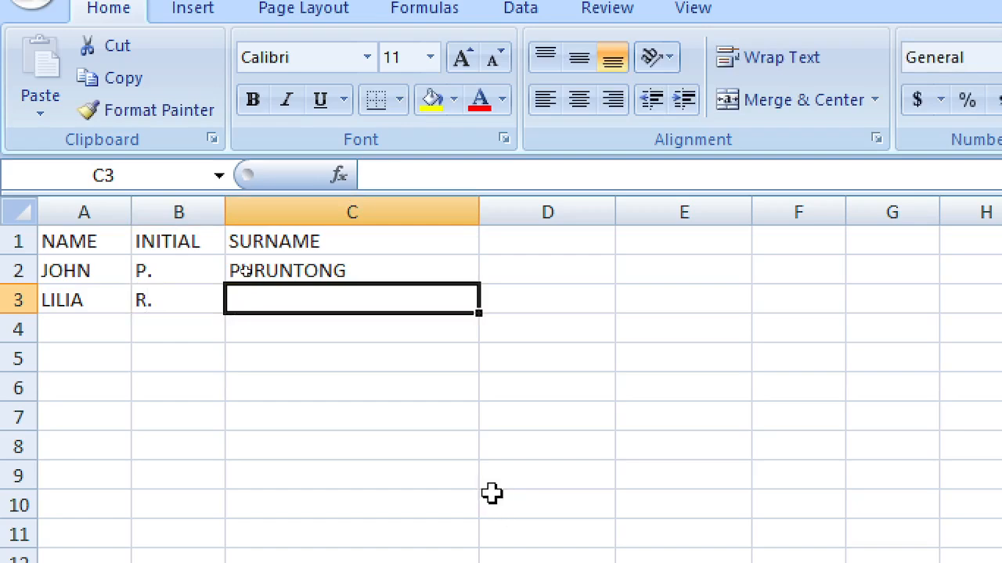
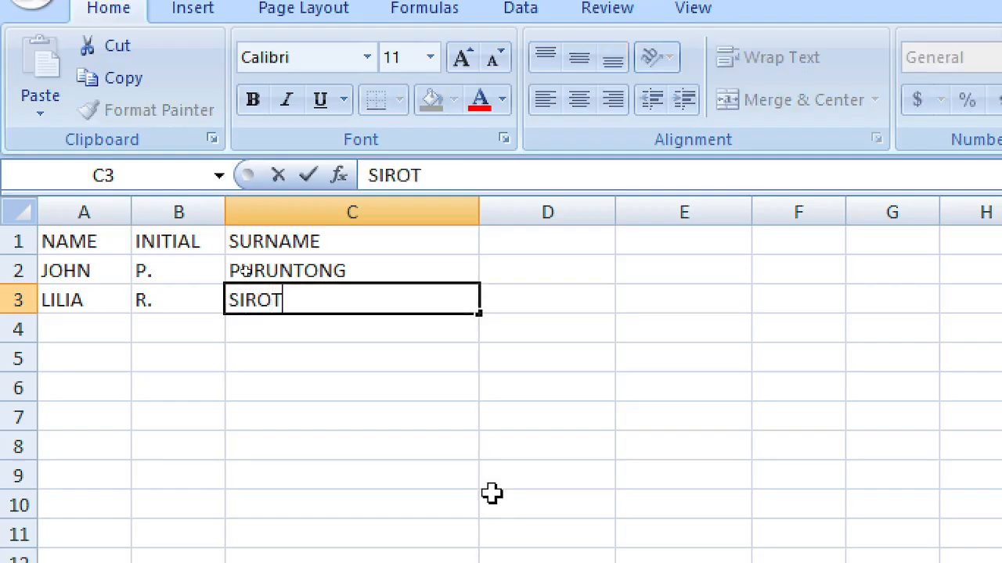
key(Down)
key(Left)
key(Left)
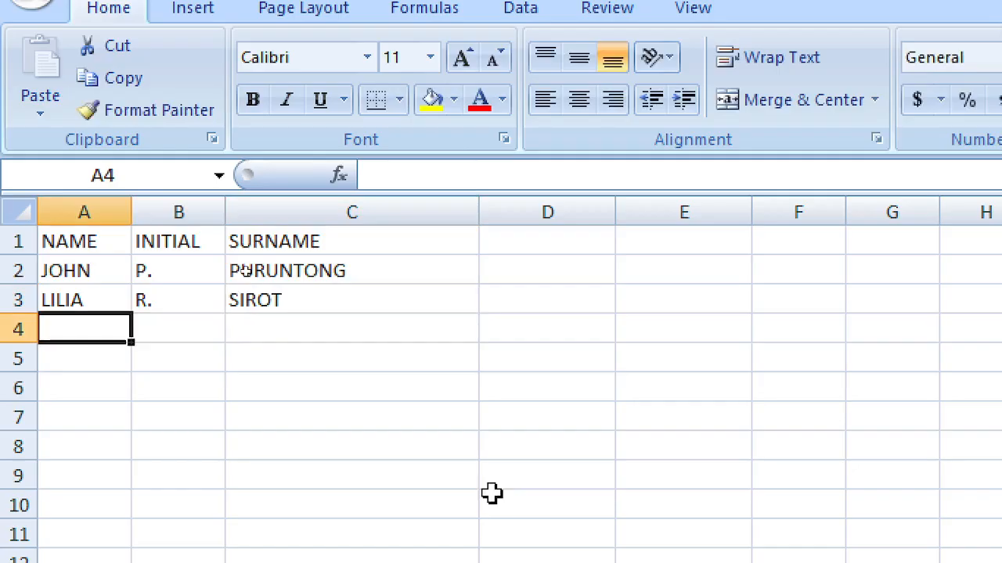
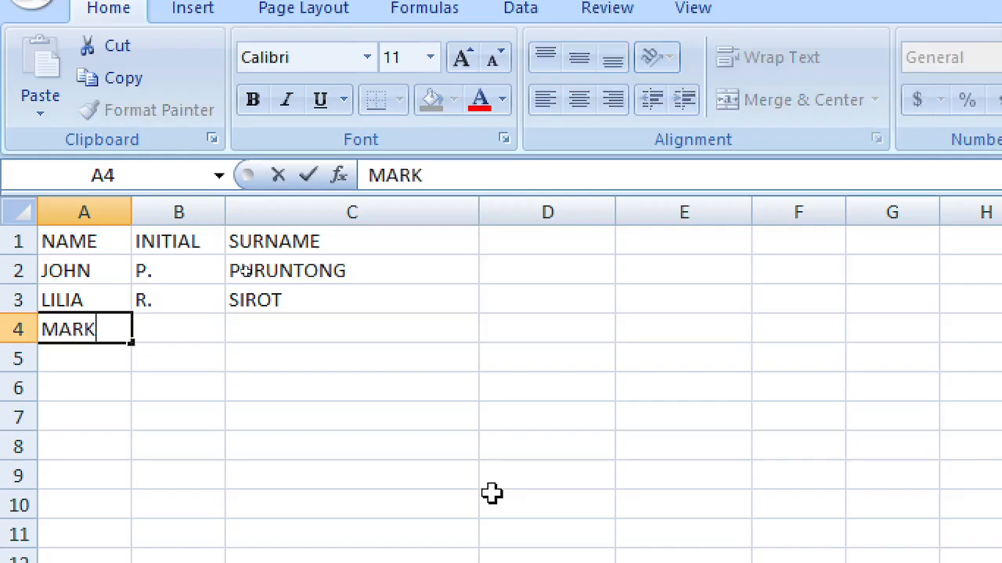
key(Tab)
text(Z)
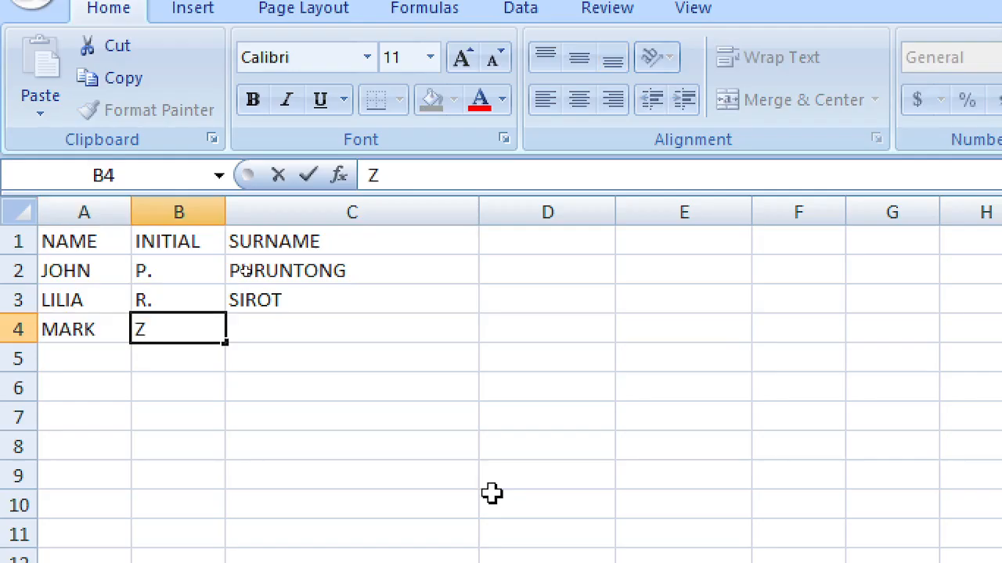
key(BackSpace)
text(A.)
key(Tab)
text(B)
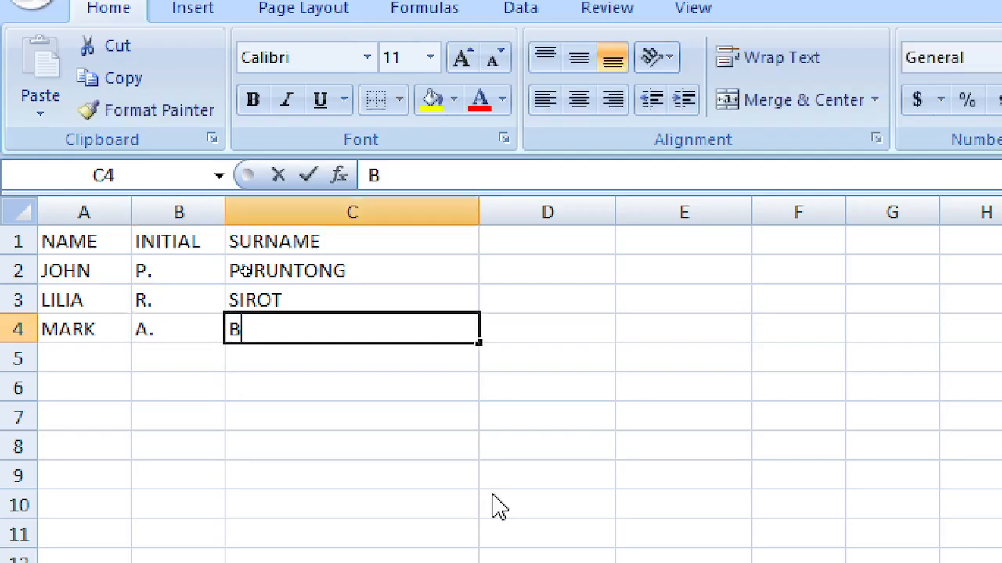
text(AL)
key(BackSpace)
key(BackSpace)
key(BackSpace)
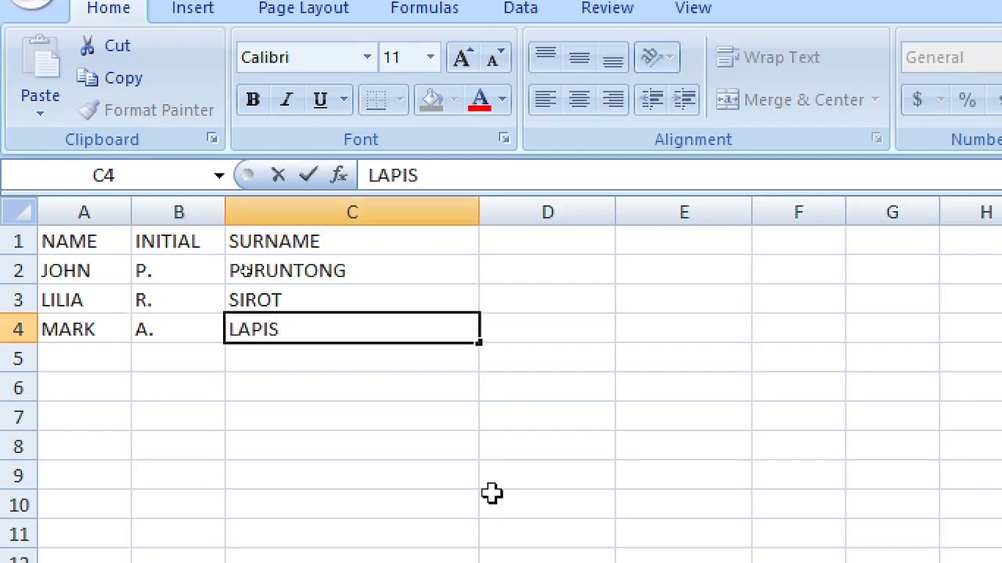
key(Tab)
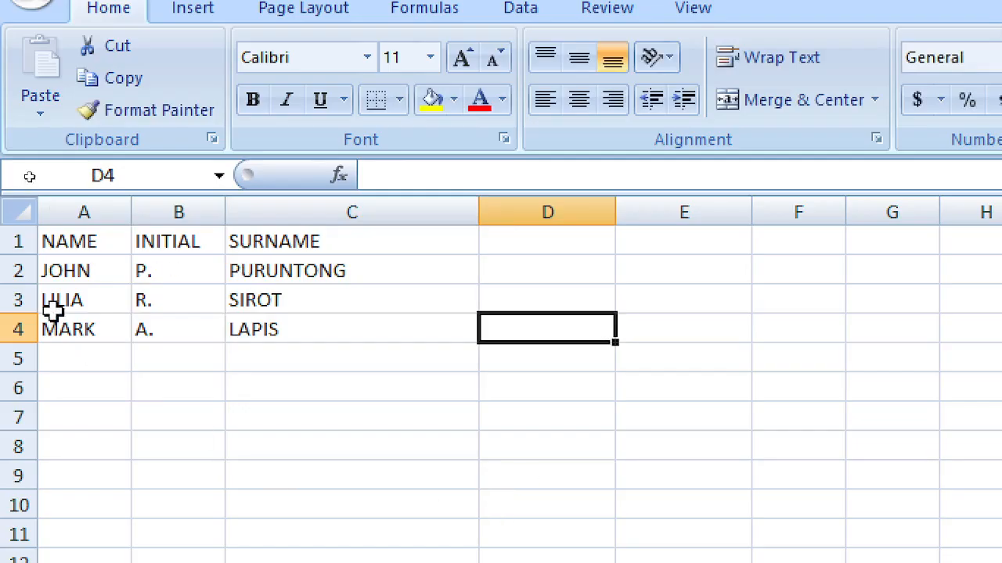
drag(85, 245, 248, 237)
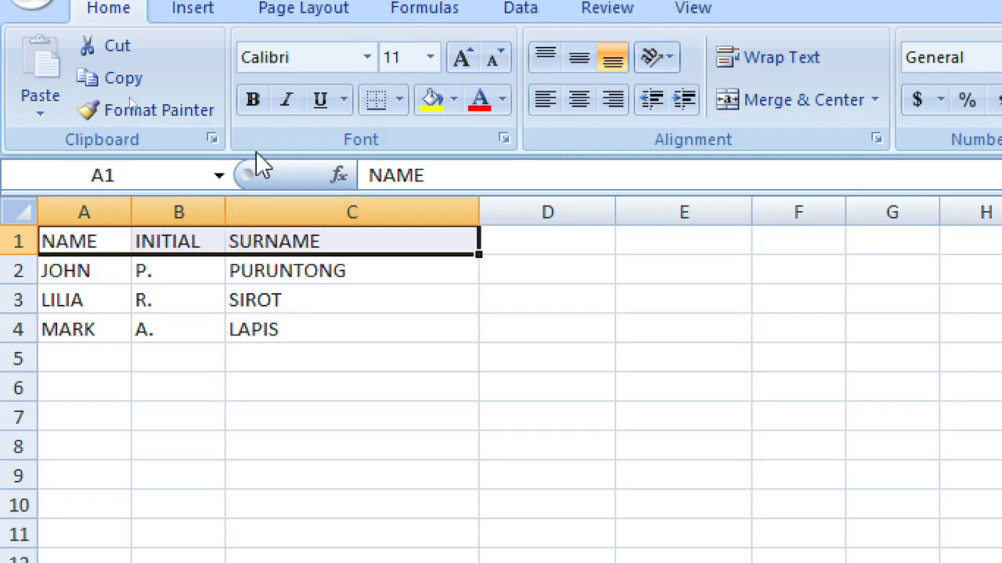
click(252, 108)
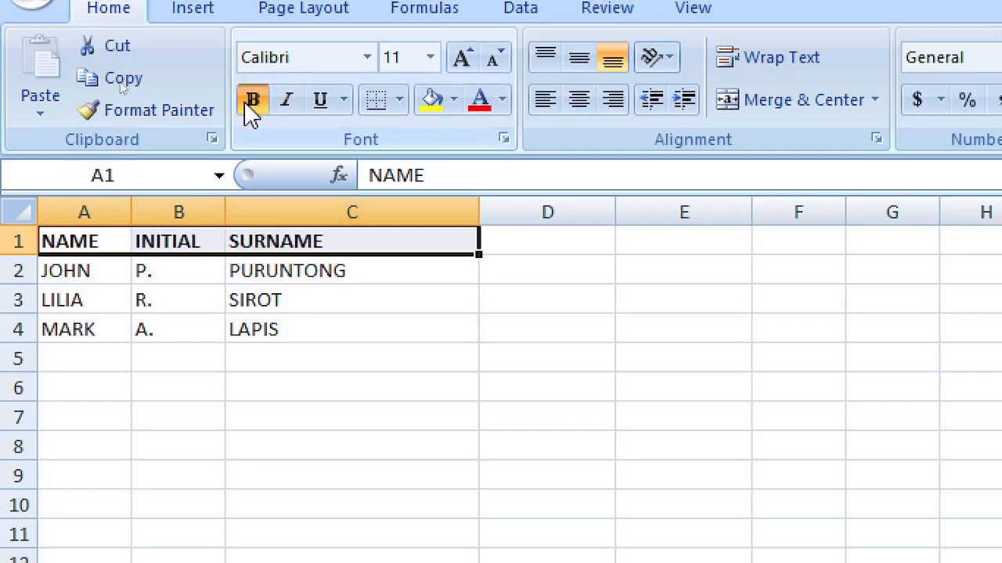
click(323, 296)
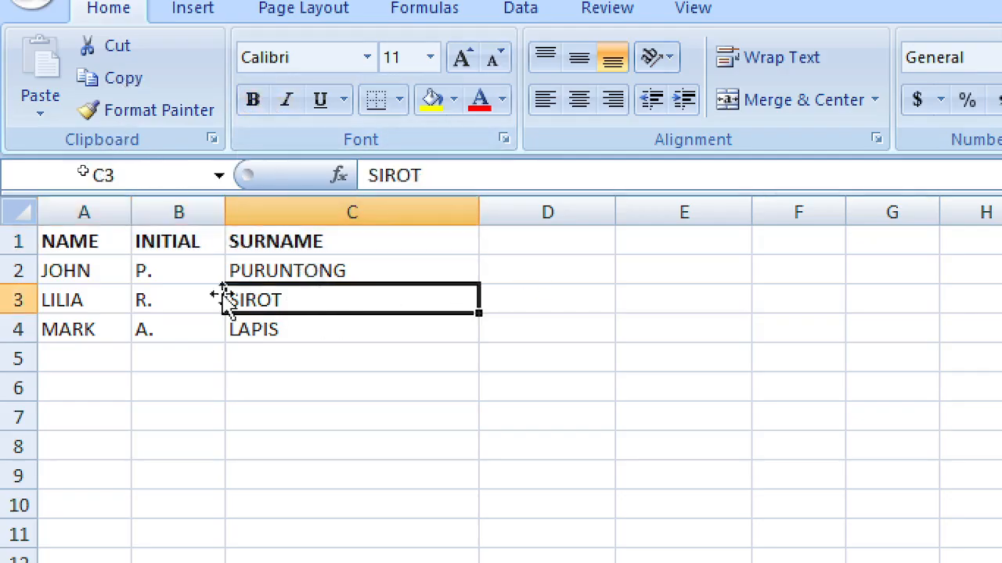
drag(99, 279, 269, 271)
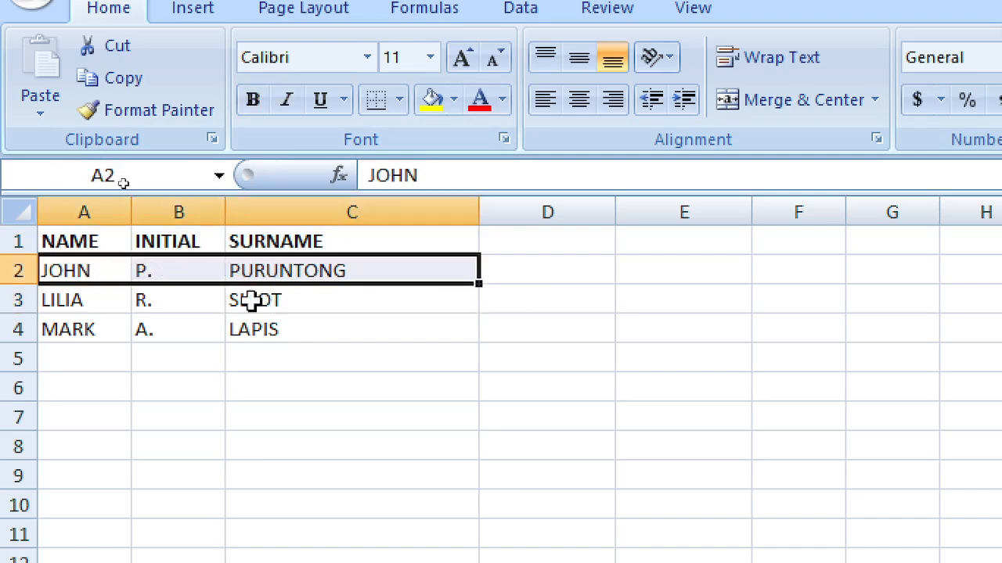
click(566, 272)
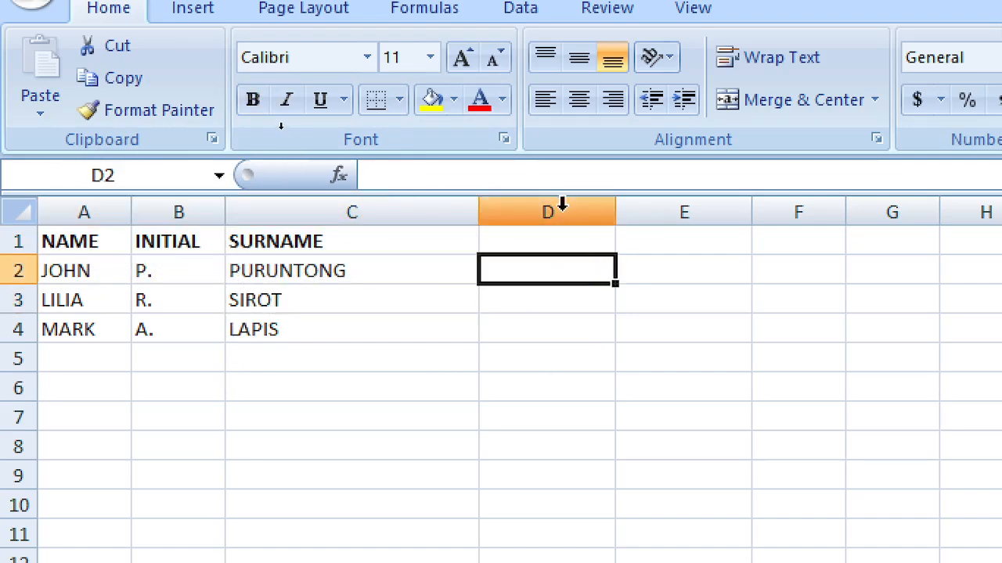
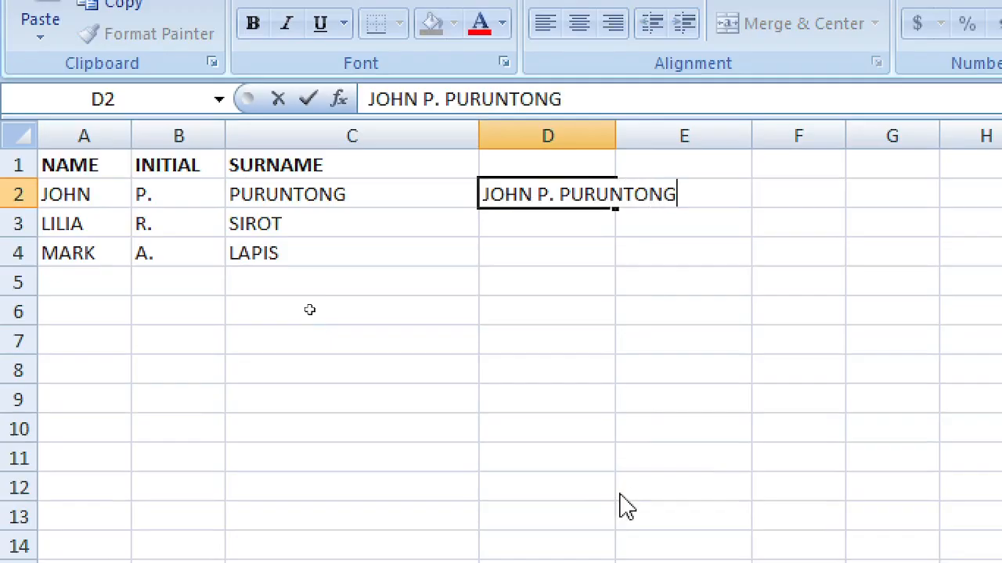
key(Return)
key(Up)
key(Delete)
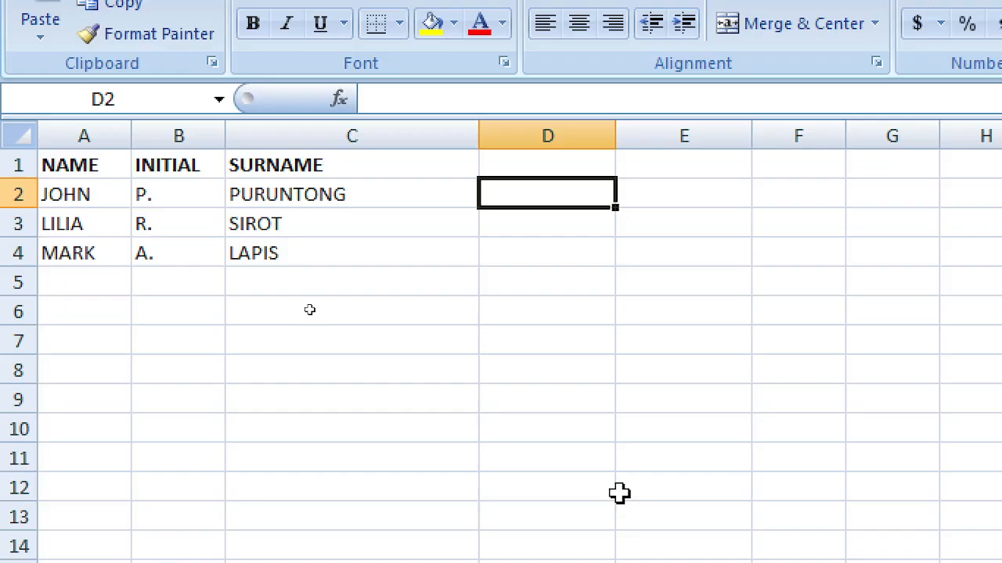
key(Left)
key(Left)
key(Left)
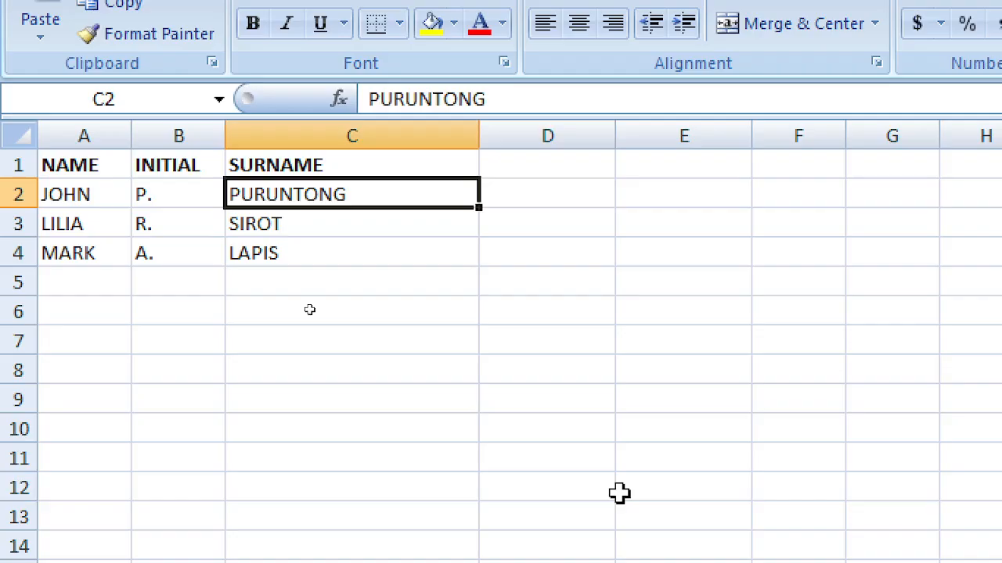
key(Right)
key(Right)
click(290, 133)
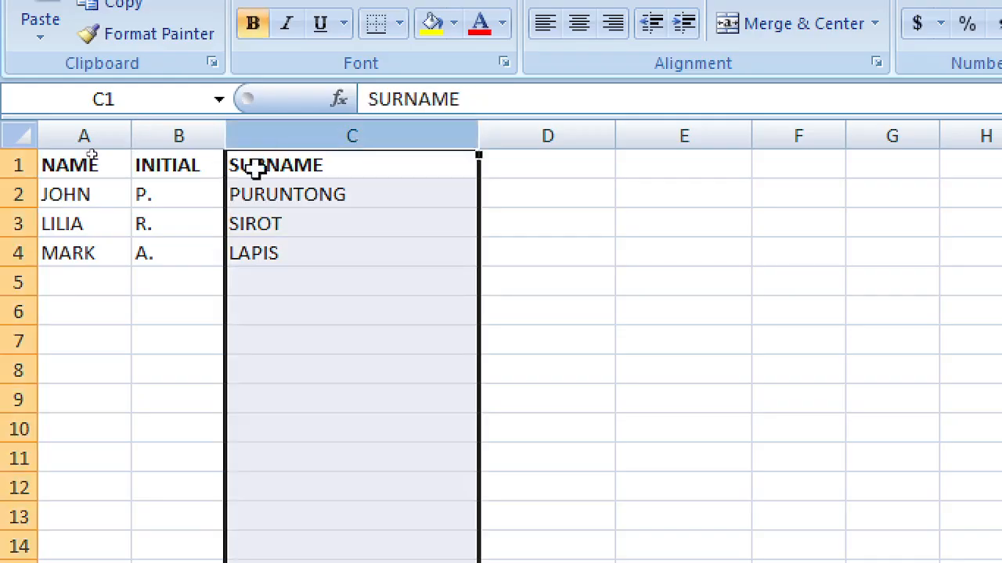
click(109, 199)
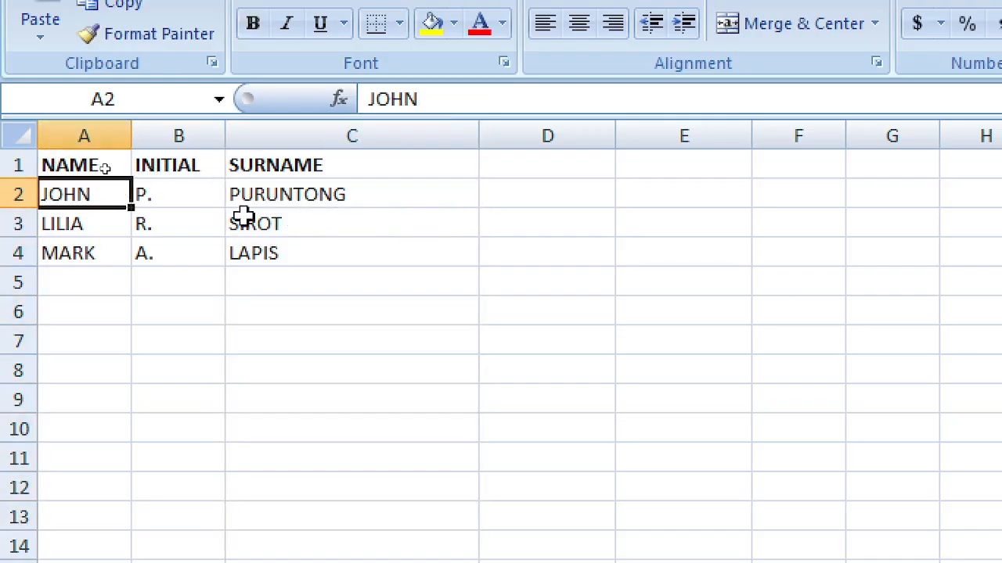
click(183, 200)
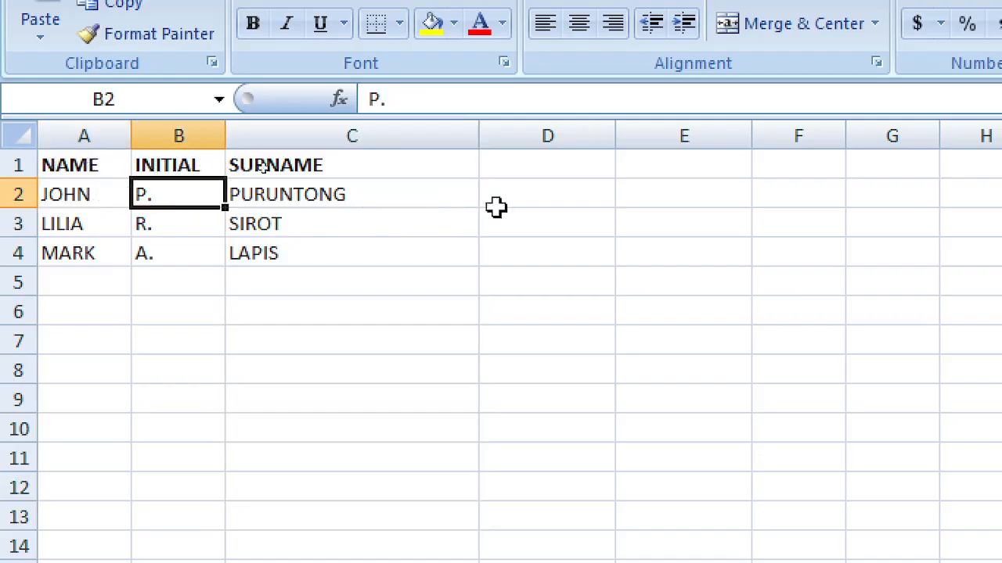
Step: Enter FULLNAME as the heading in cell D1
click(548, 199)
click(550, 158)
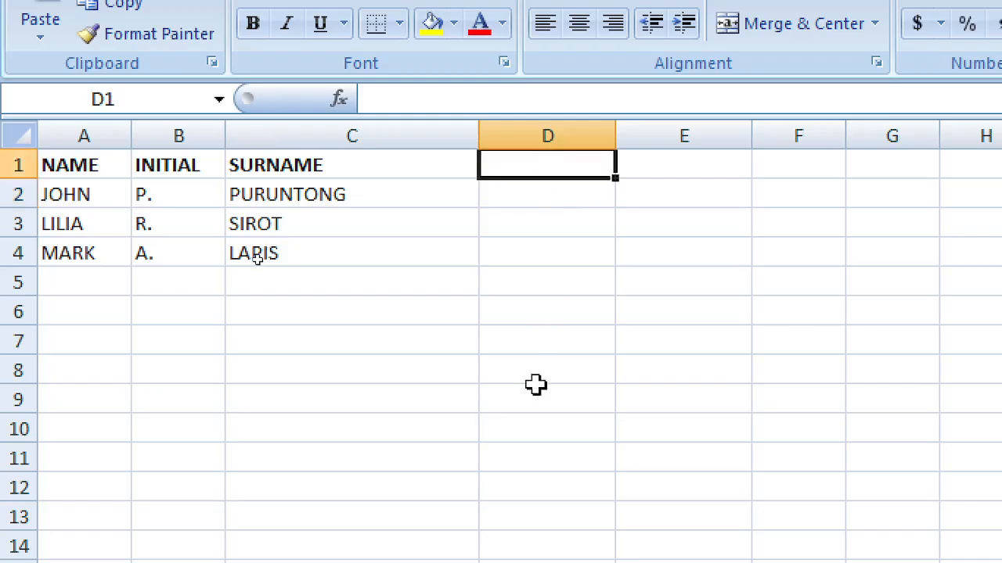
text(FULLNAME)
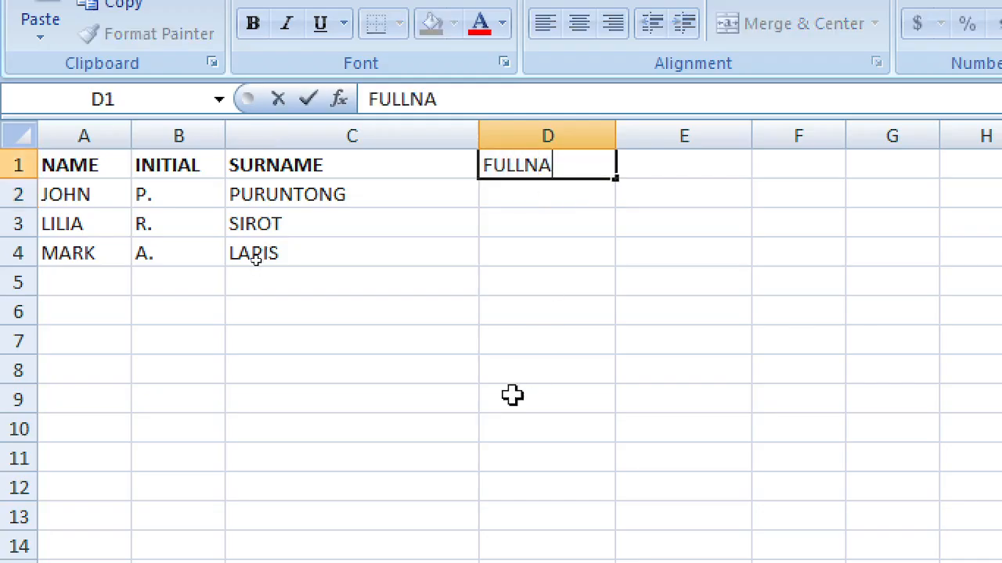
key(Return)
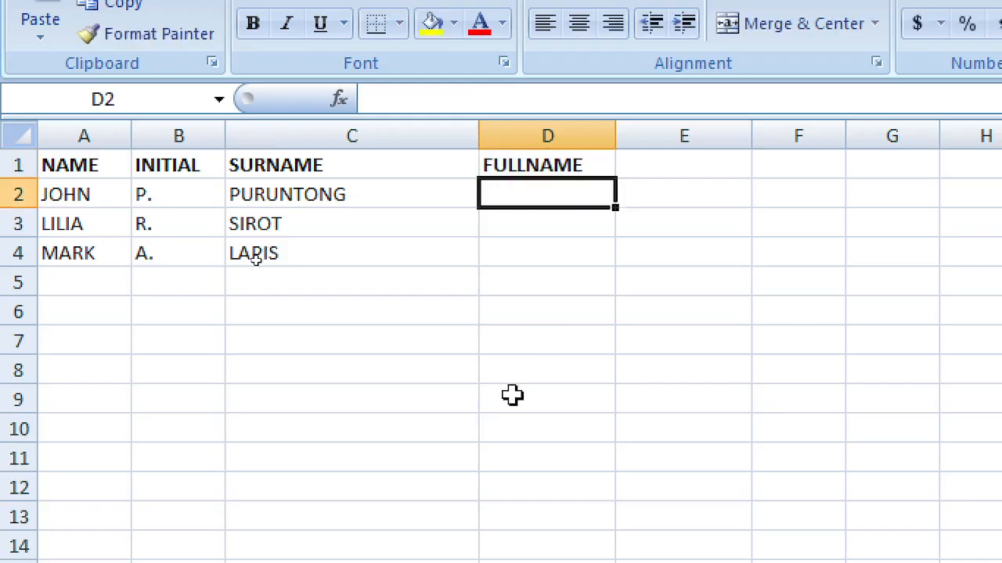
Step: Start D2's formula joining A2 with a space, fixing stray characters along the way
text(=)
key(Left)
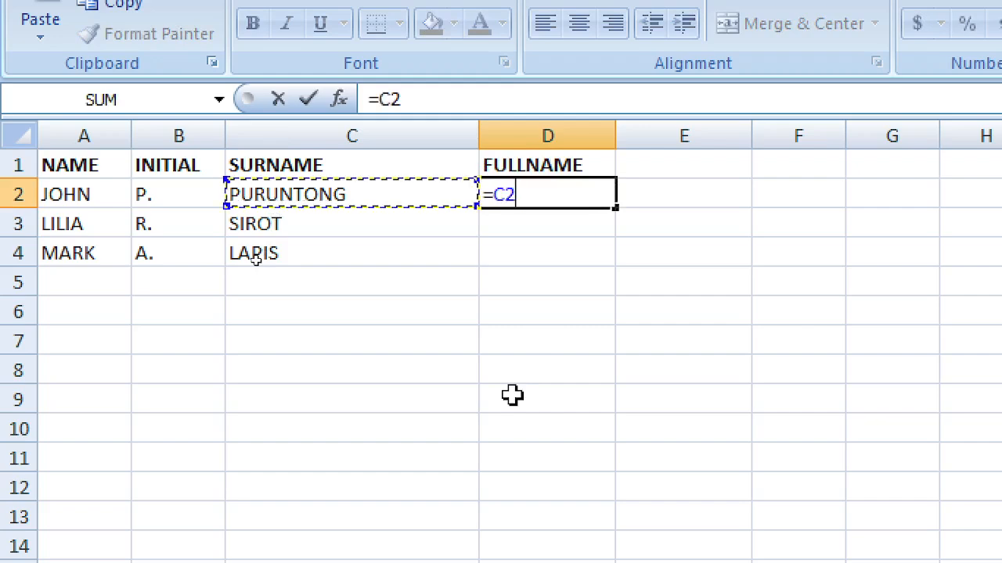
key(Left)
key(Left)
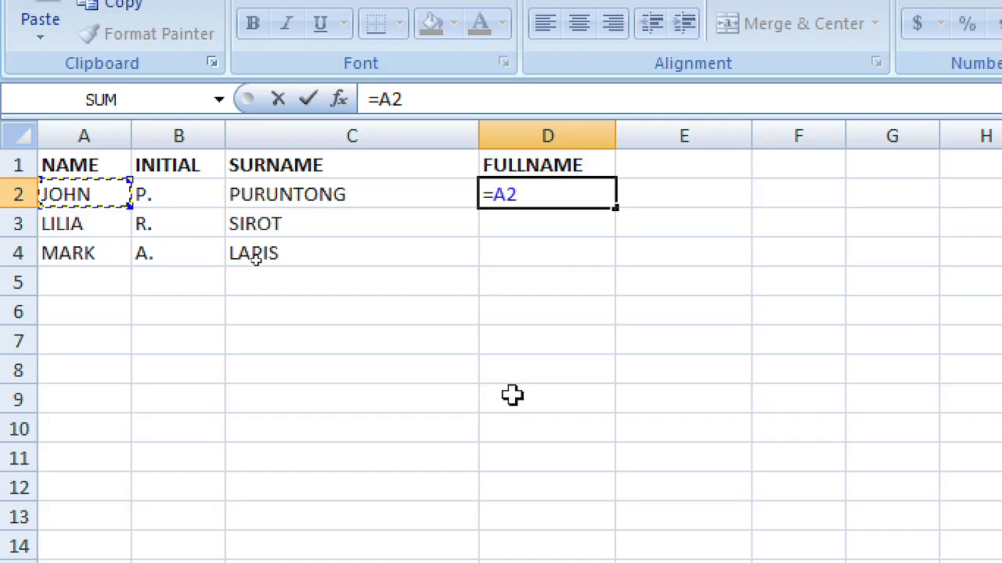
text(&)
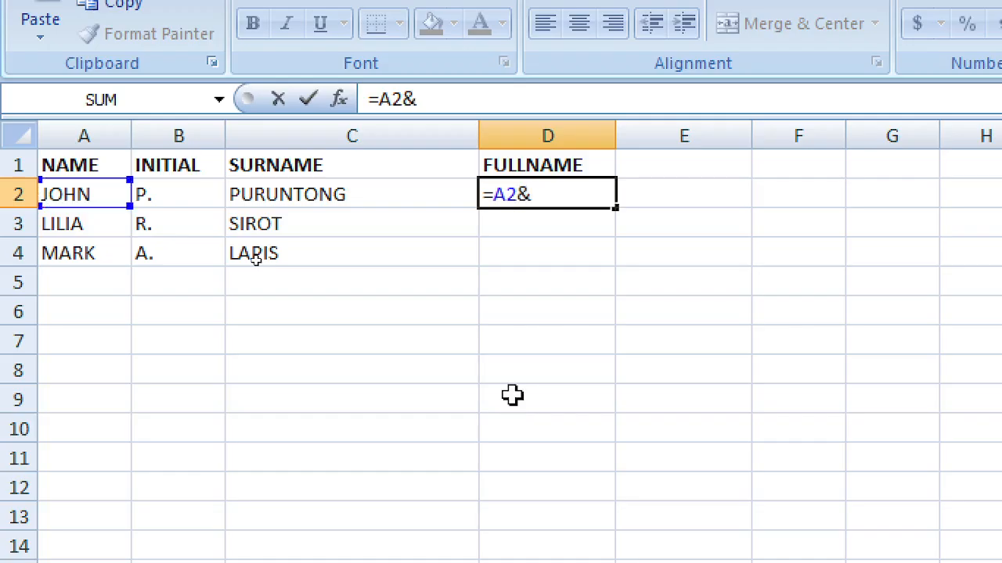
text("")
key(Left)
key(Right)
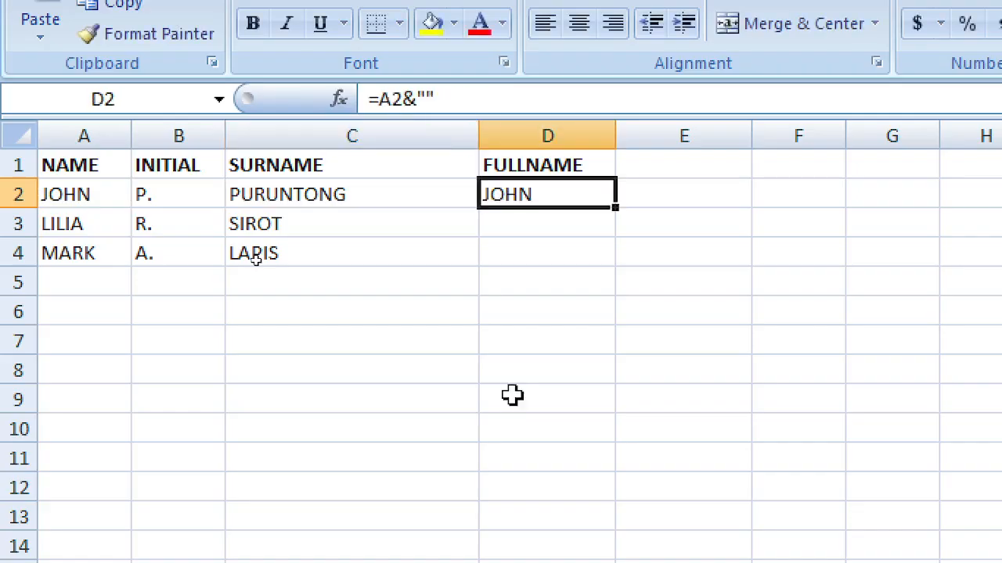
key(F2)
key(Left)
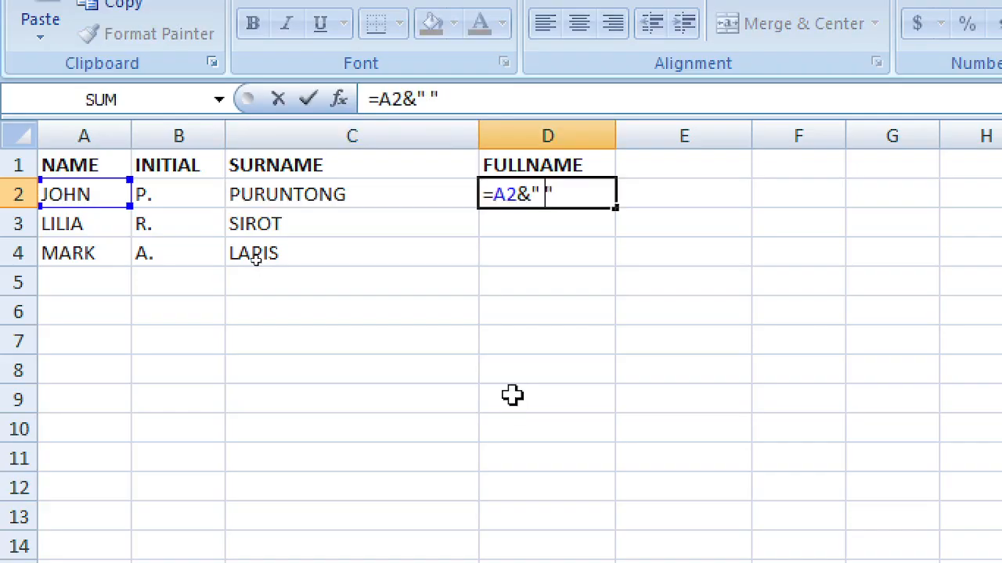
text(%)
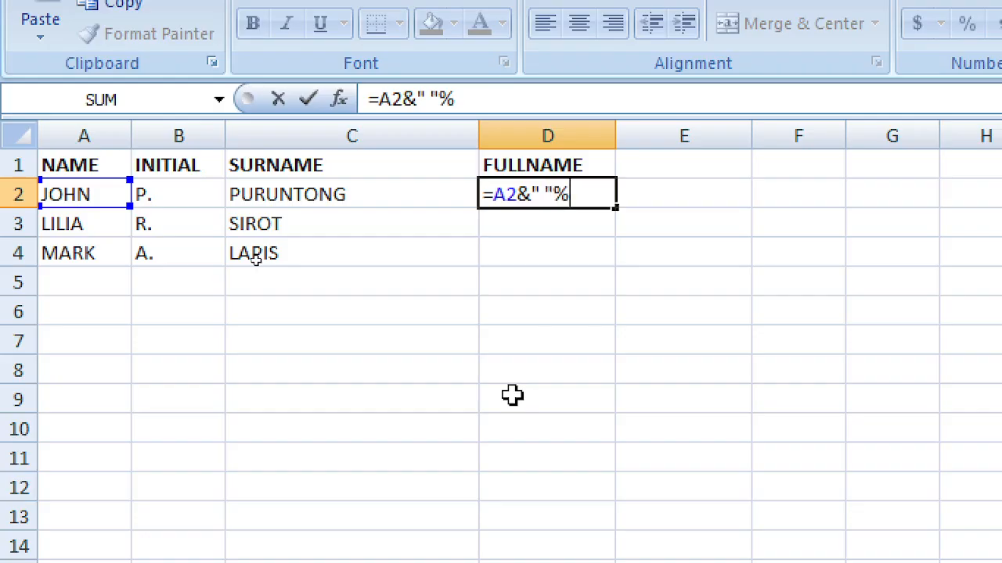
key(BackSpace)
text(%)
key(BackSpace)
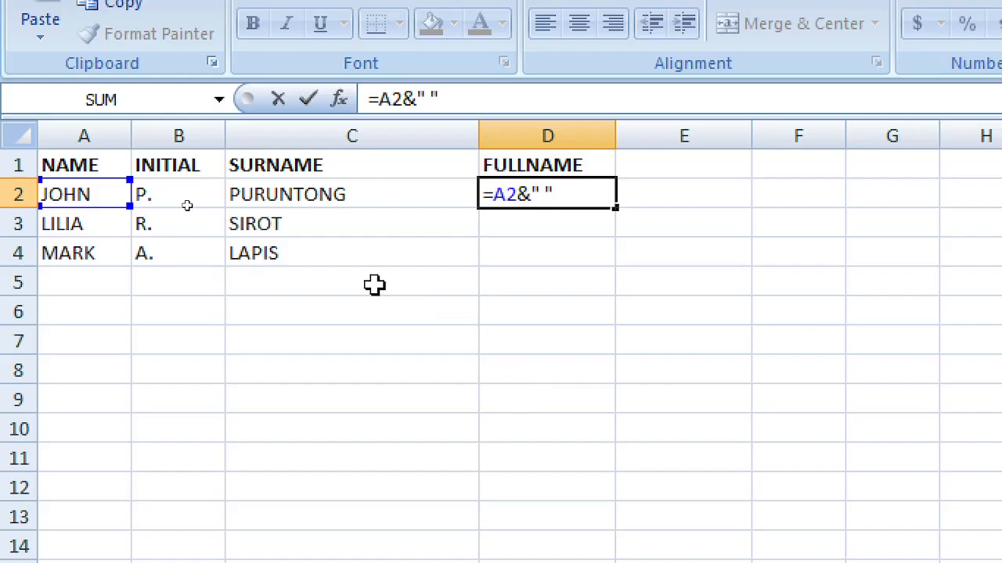
text(&)
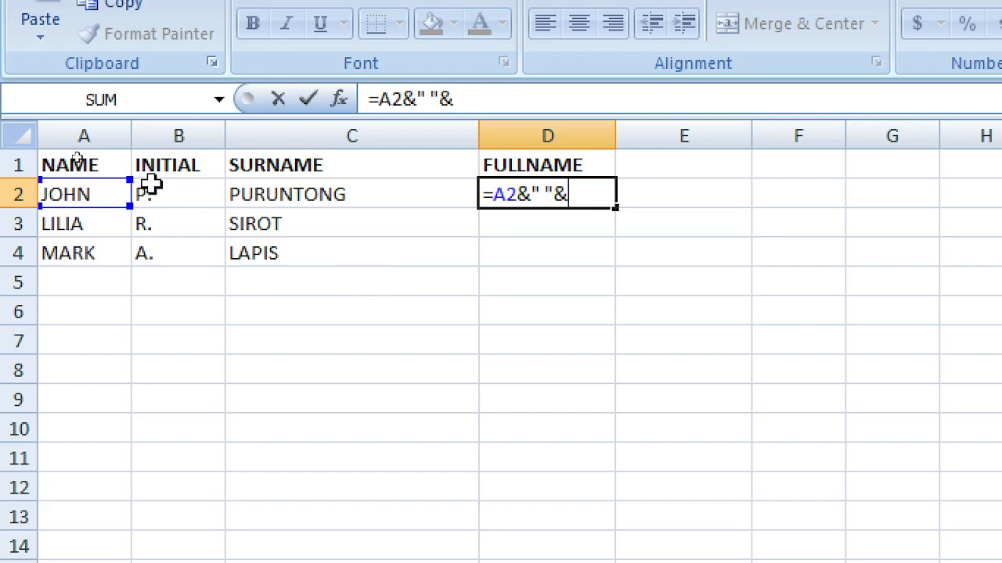
click(160, 195)
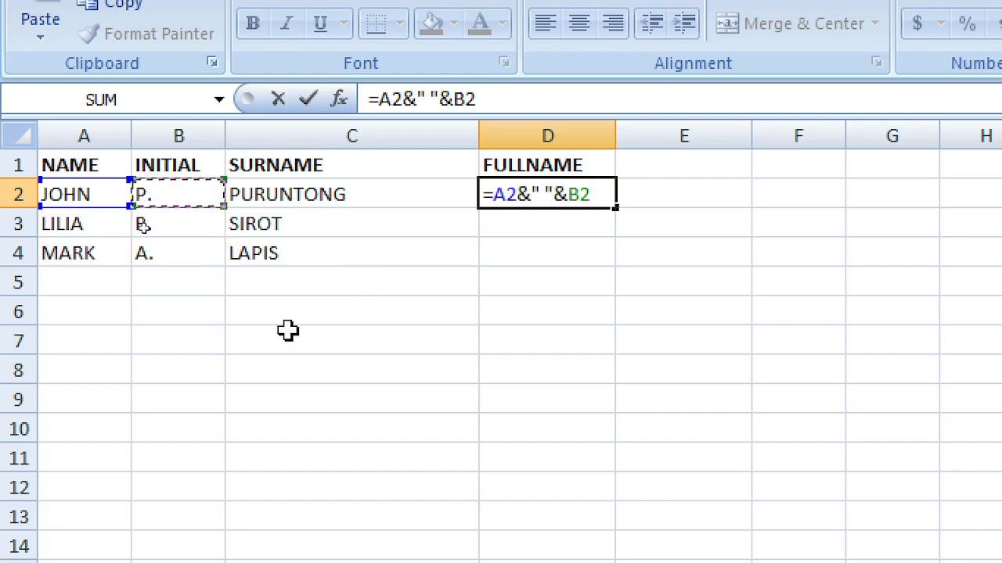
text(")
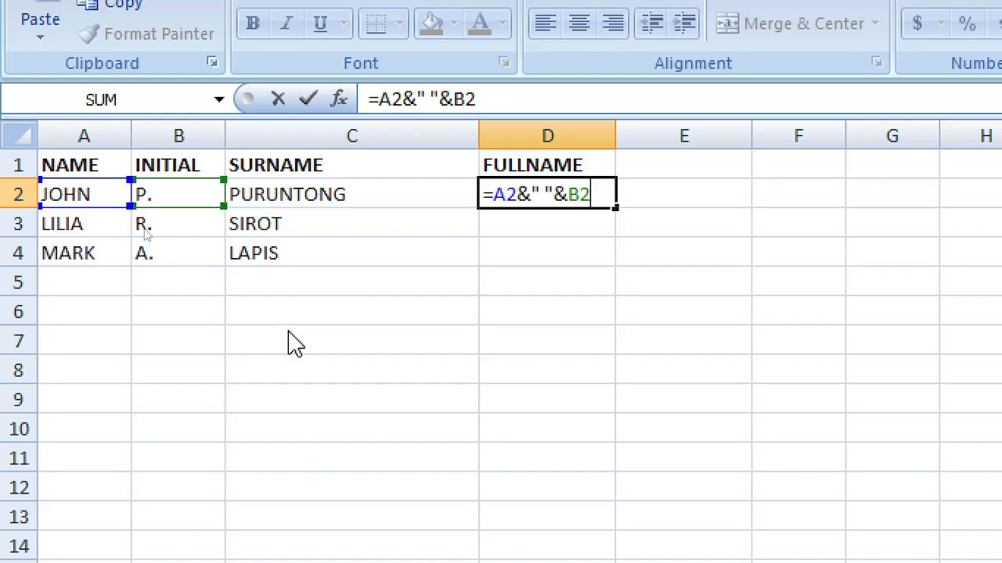
text(&)
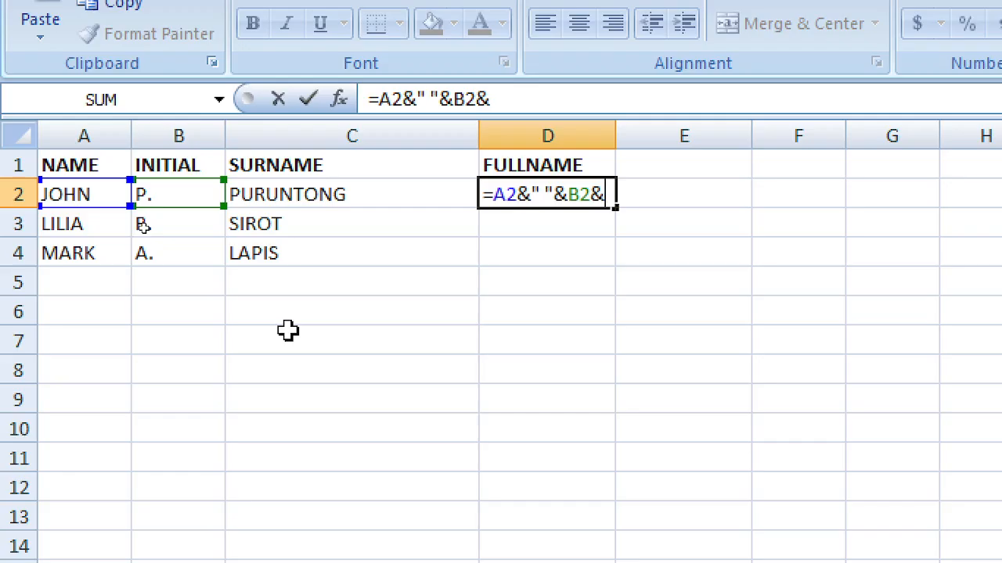
text("&)
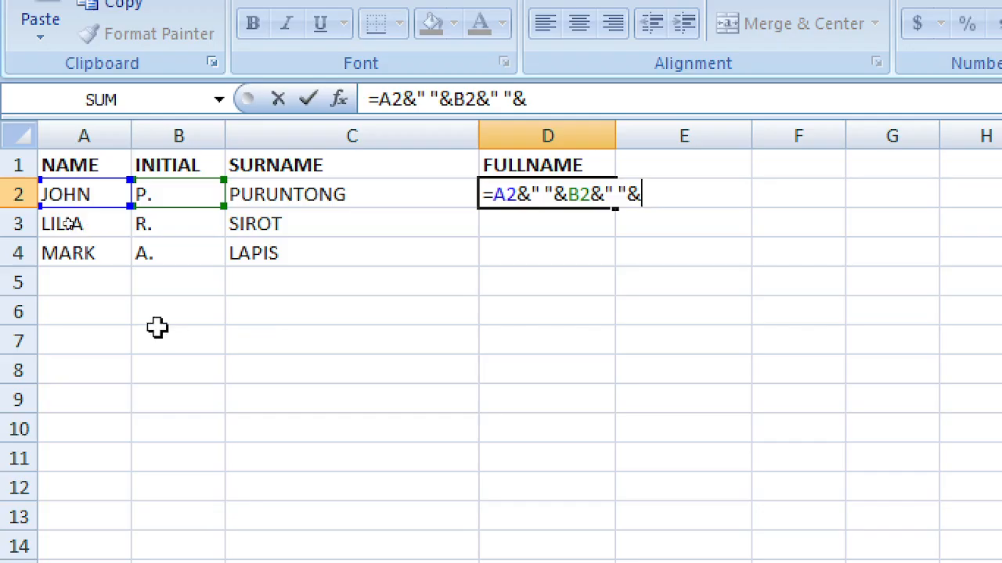
click(269, 193)
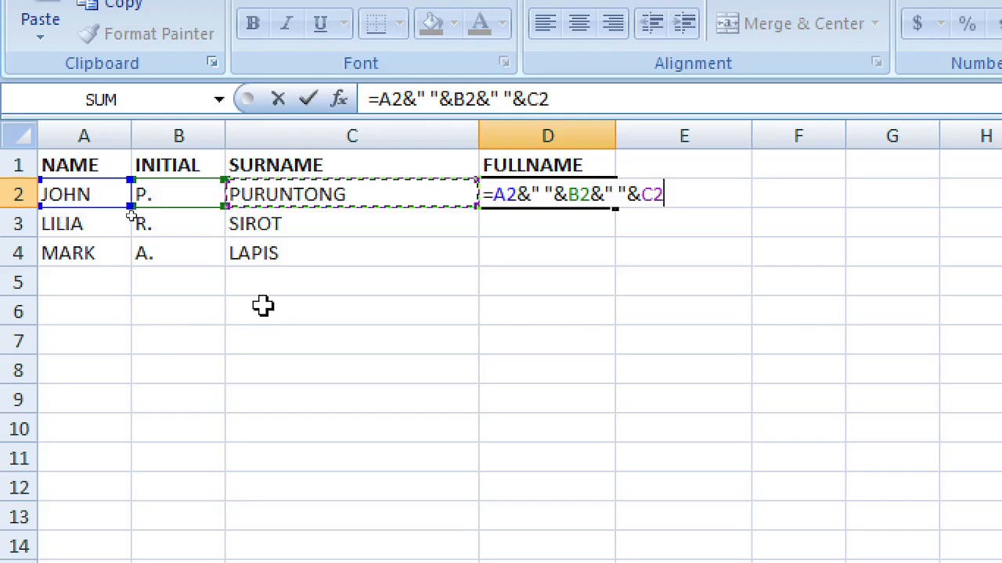
key(Return)
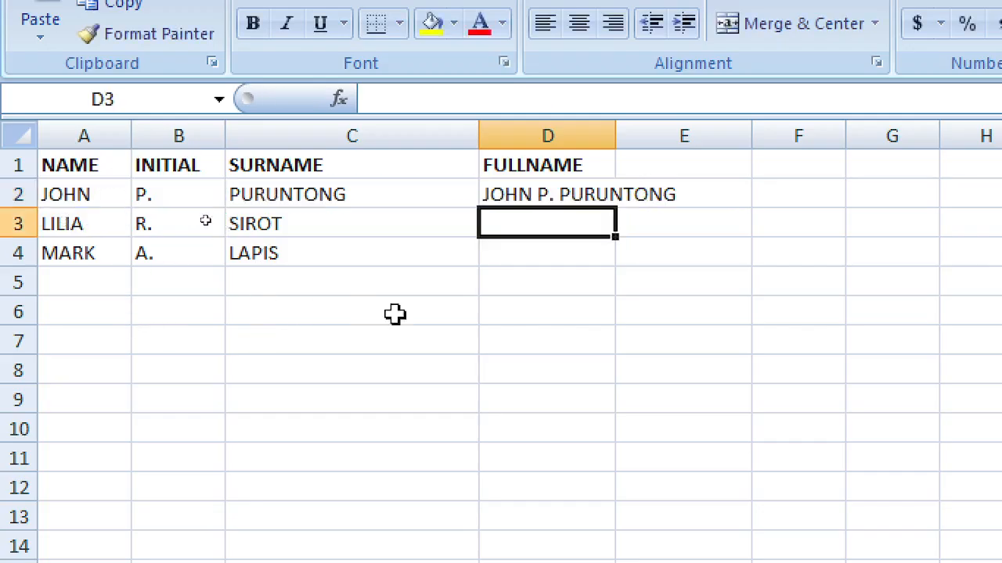
Step: Widen column D and fill the full-name formula down from D2 to D4
drag(619, 129, 736, 133)
click(526, 195)
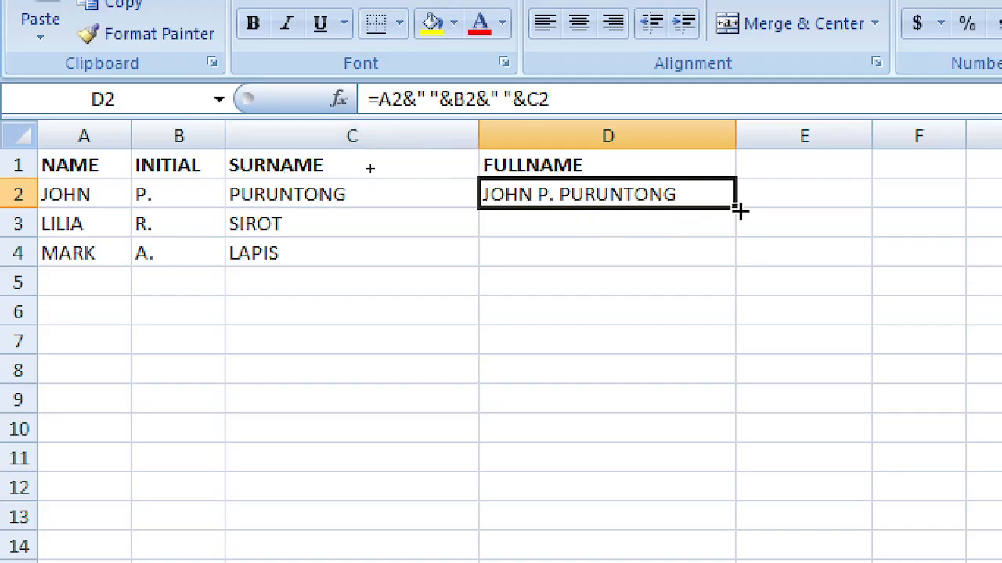
drag(739, 206, 728, 268)
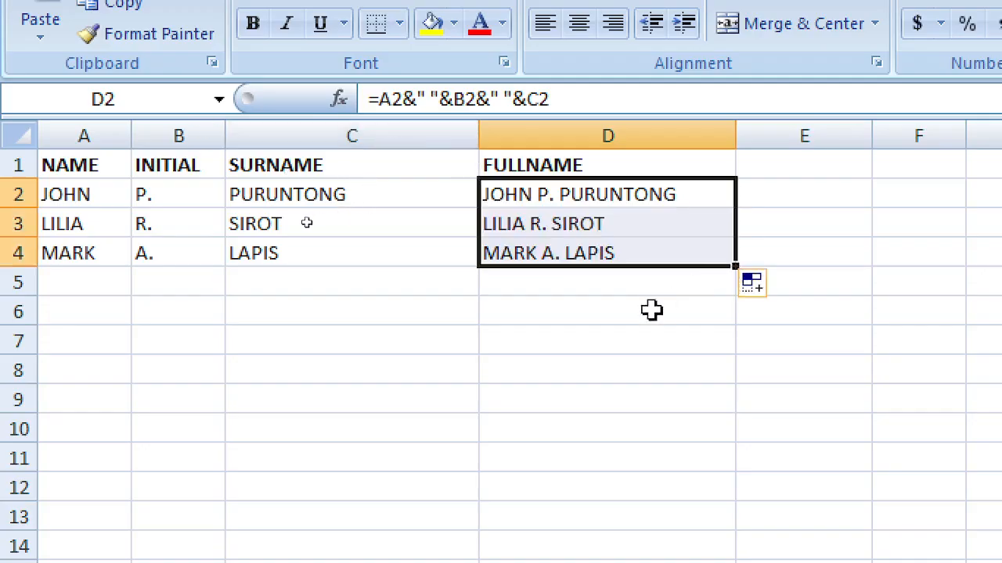
click(562, 315)
click(547, 224)
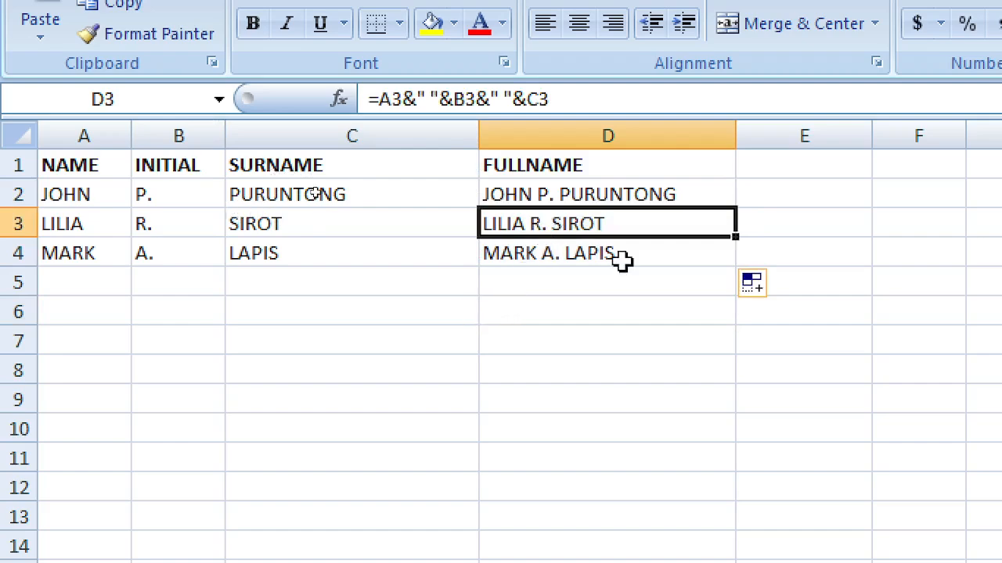
Step: Replace the surname PURUNTONG in C2 with ROQUE
click(258, 188)
double_click(258, 188)
drag(361, 201, 230, 196)
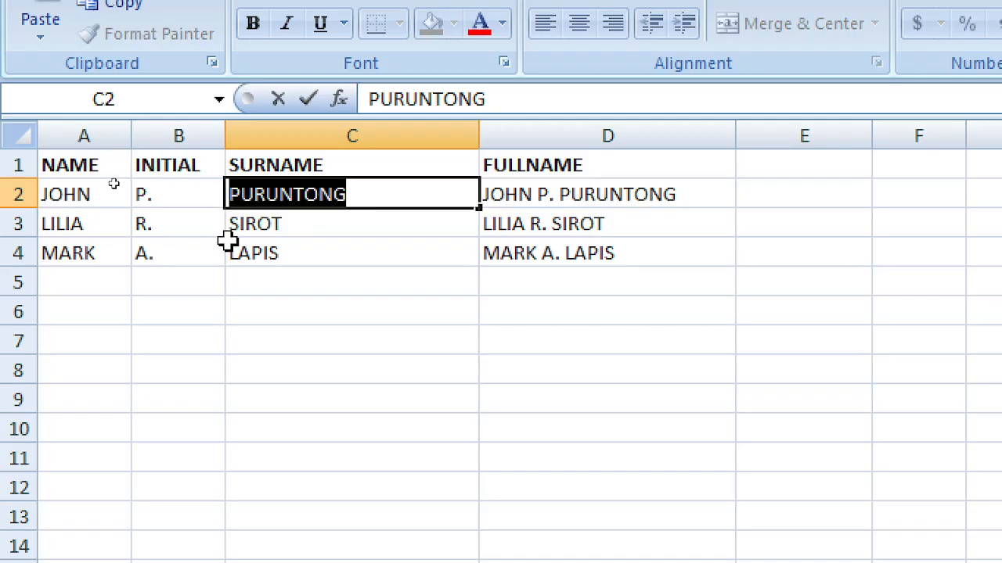
text(ROQUE)
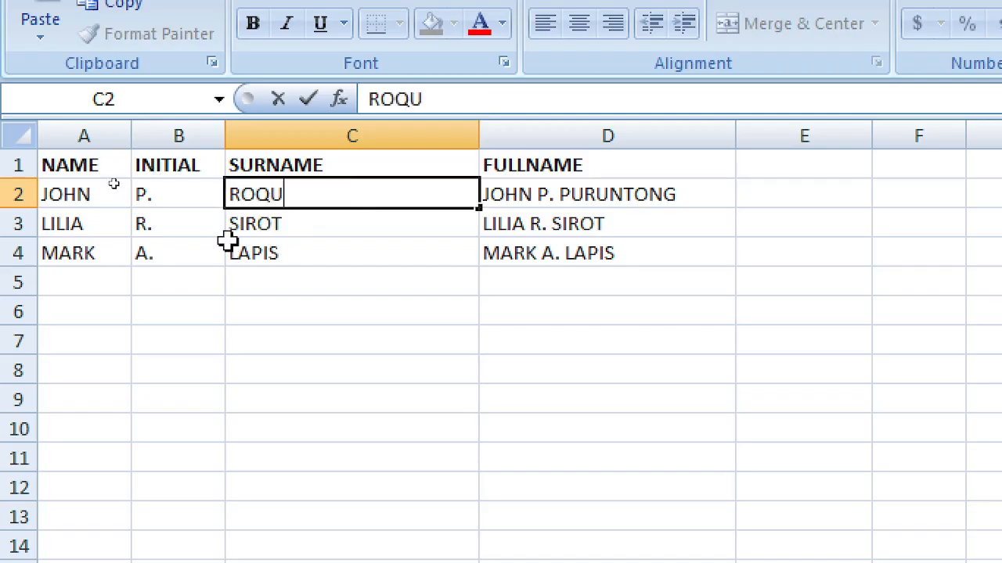
key(Return)
key(Right)
key(Right)
key(Up)
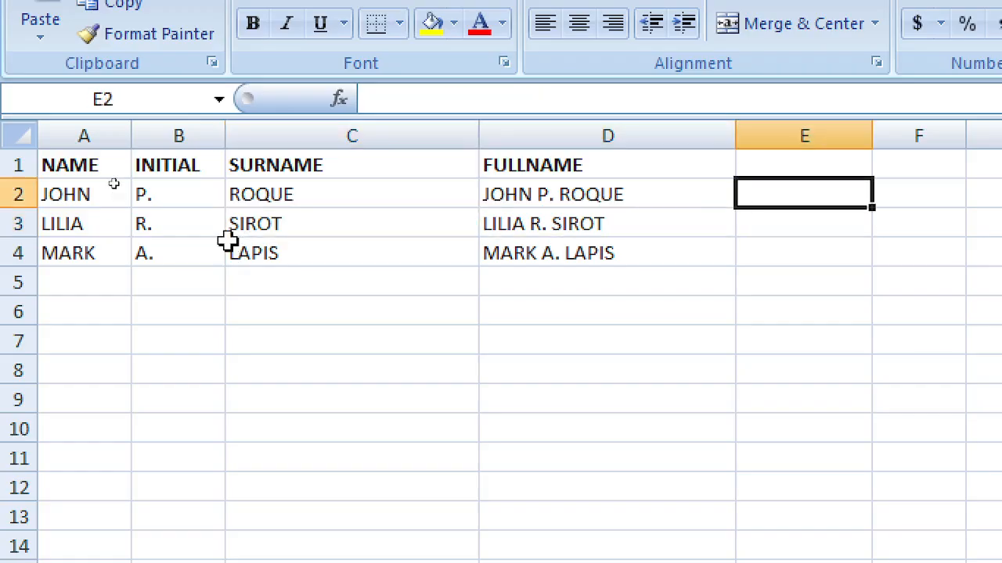
key(Left)
key(Left)
key(Right)
key(Right)
key(Right)
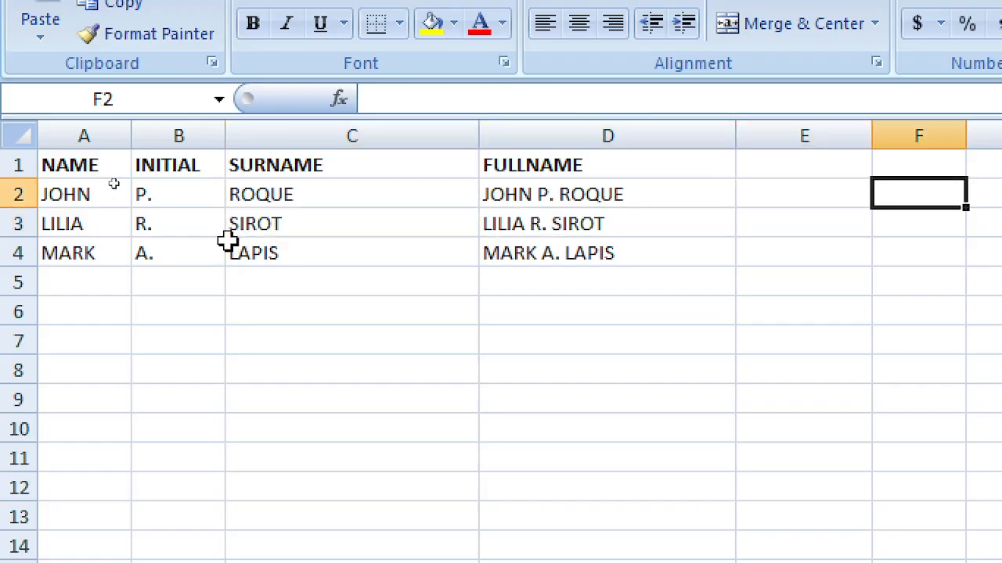
key(Left)
key(Left)
key(Left)
key(Right)
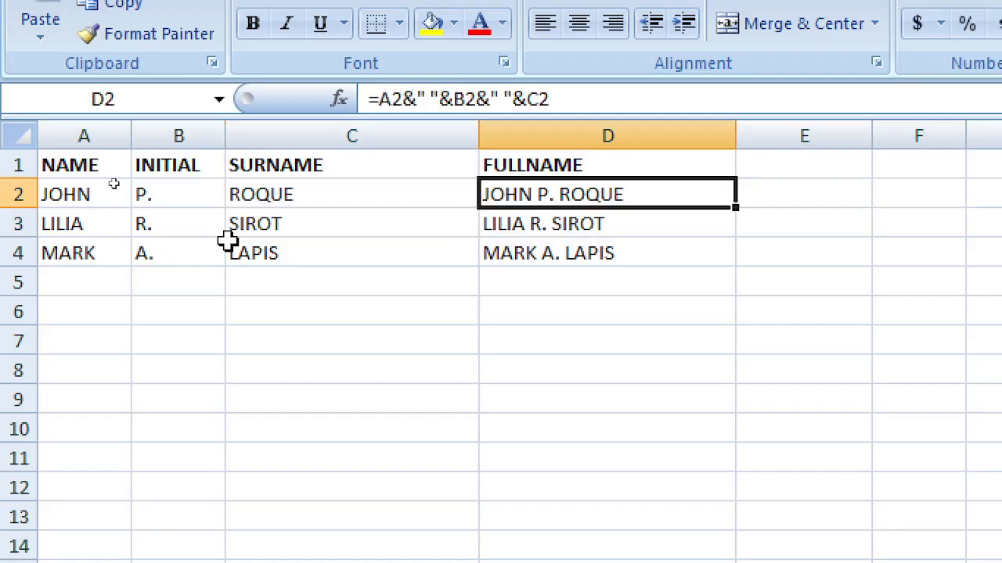
key(Right)
key(Up)
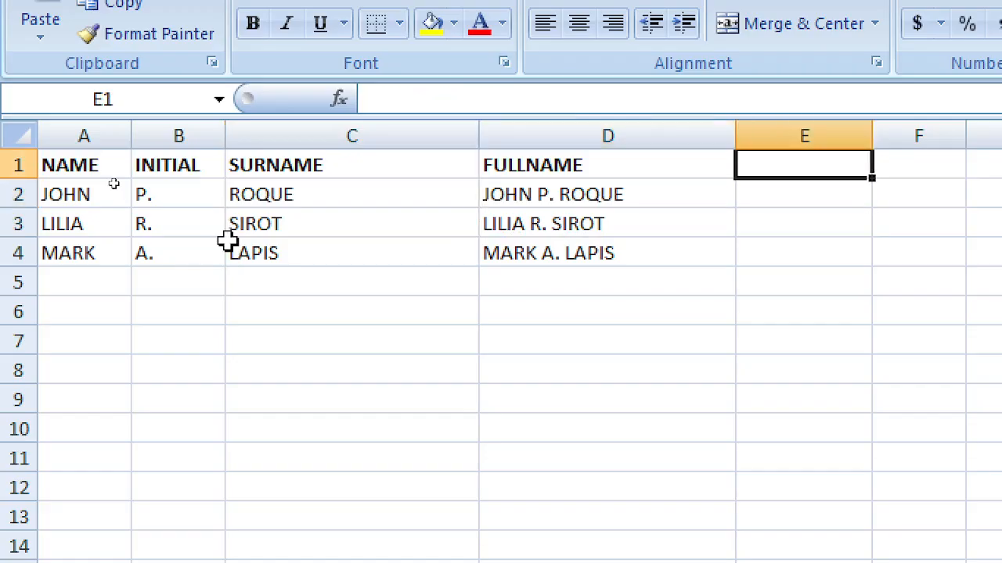
Step: Enter FULLNAME WITHOUT FORMULA as the heading in E1
text(FULLNAME WI)
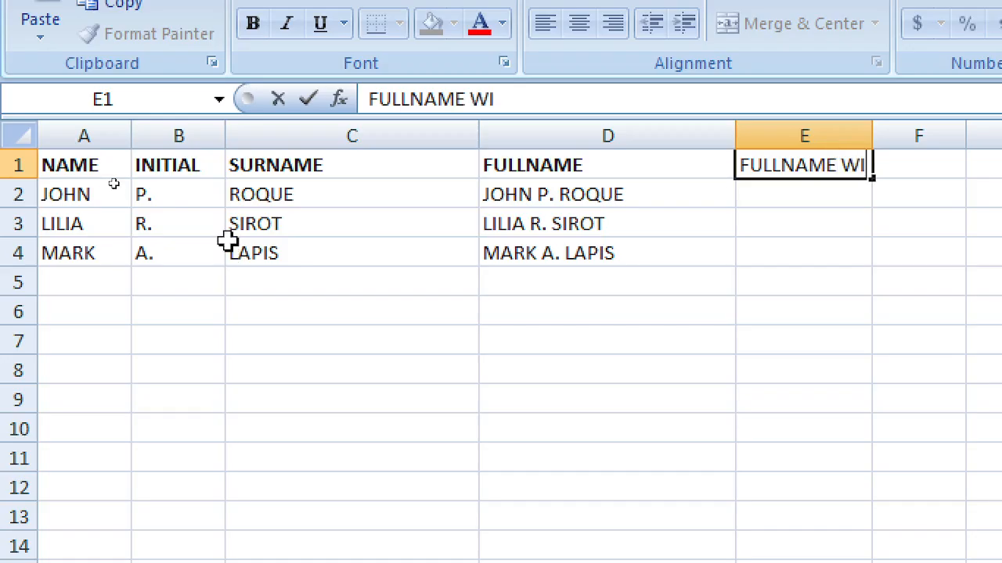
text(THOUT FORMU)
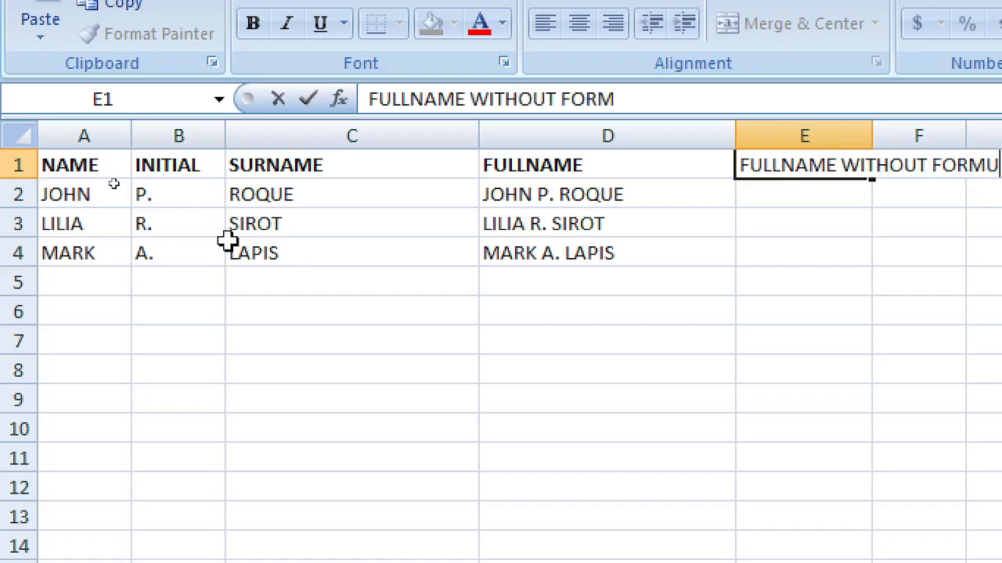
key(Return)
key(Right)
key(Right)
key(Right)
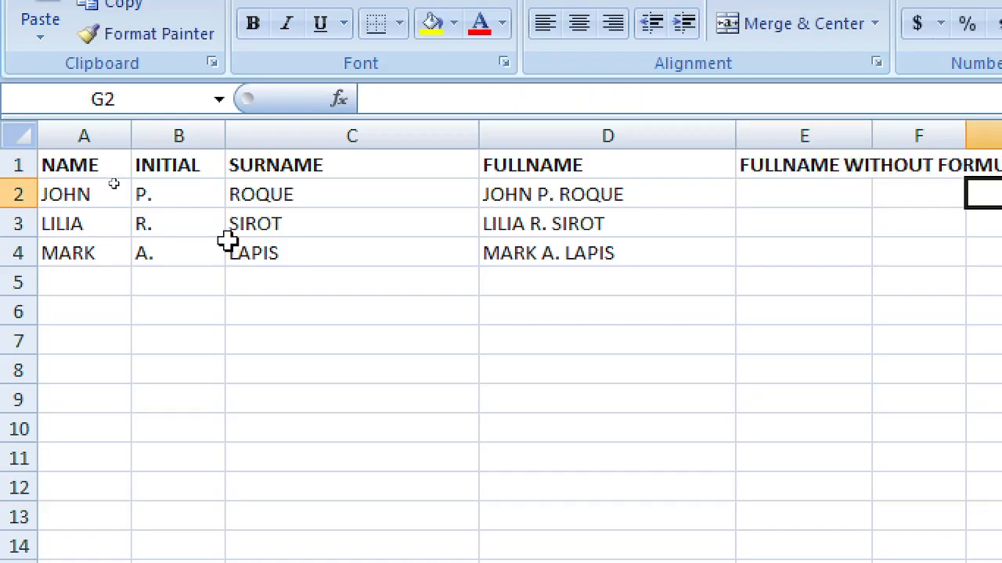
key(Left)
key(Left)
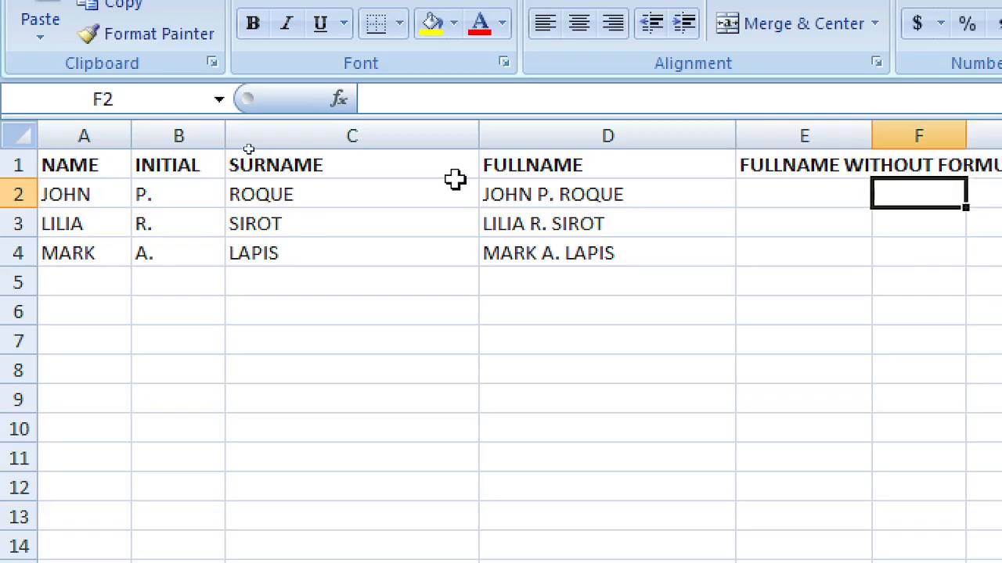
Step: Copy the full names in D2:D4, try pasting them as values, then undo
drag(629, 201, 615, 255)
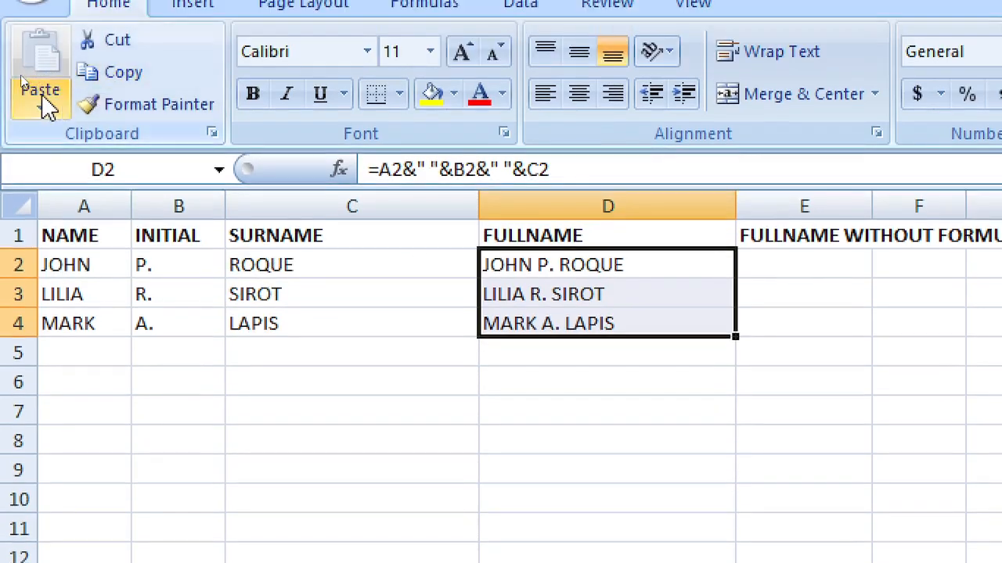
click(47, 106)
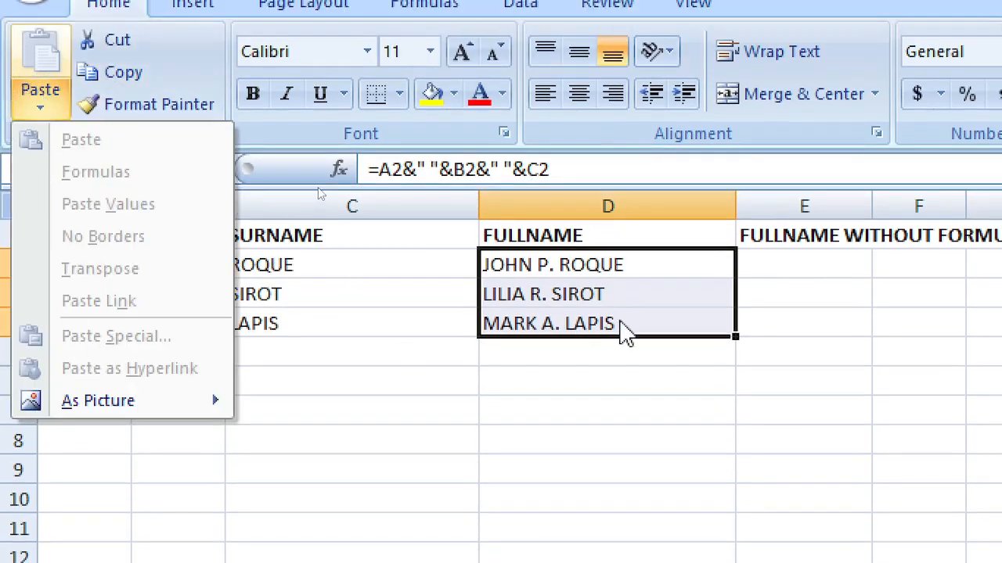
right_click(649, 276)
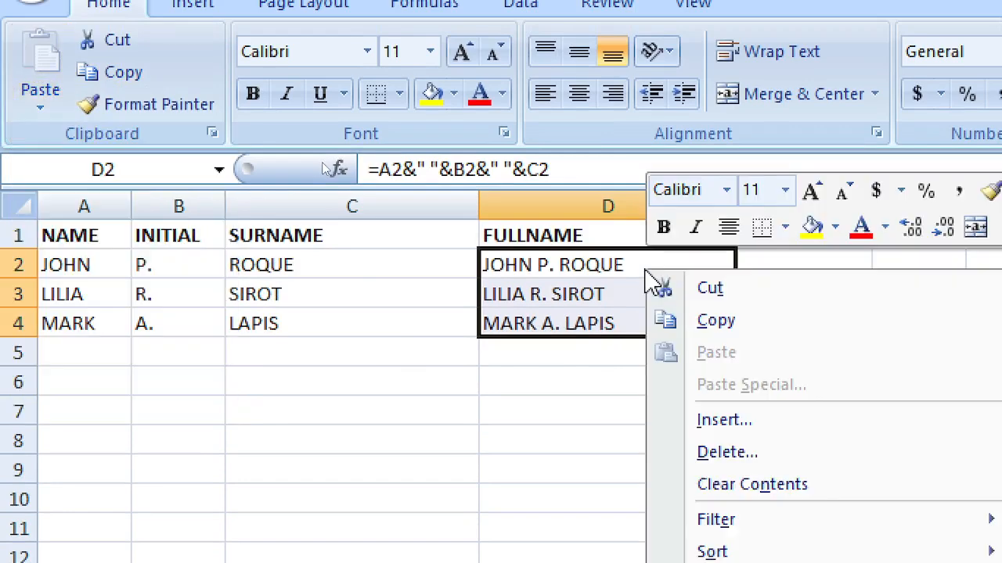
click(751, 327)
click(39, 113)
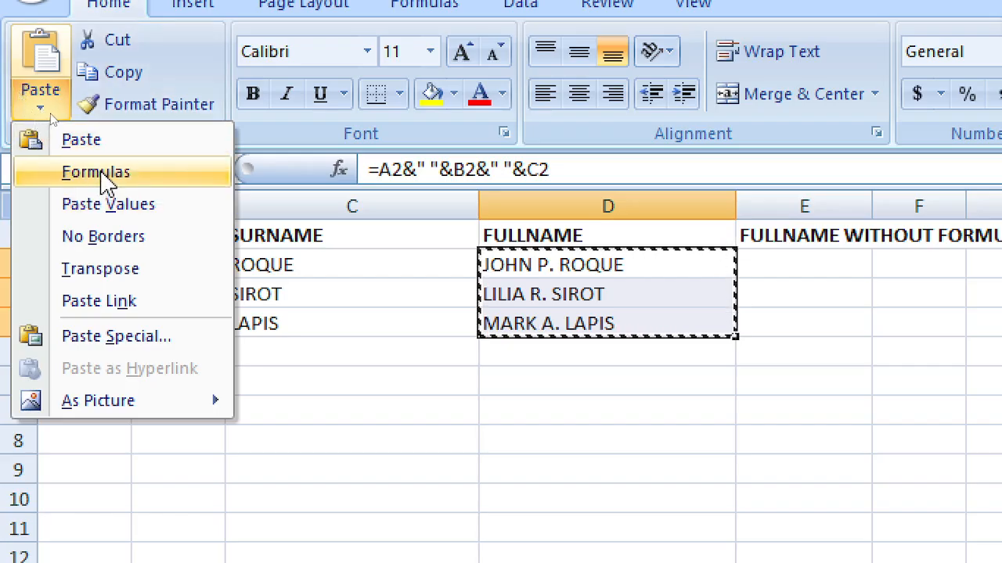
click(101, 205)
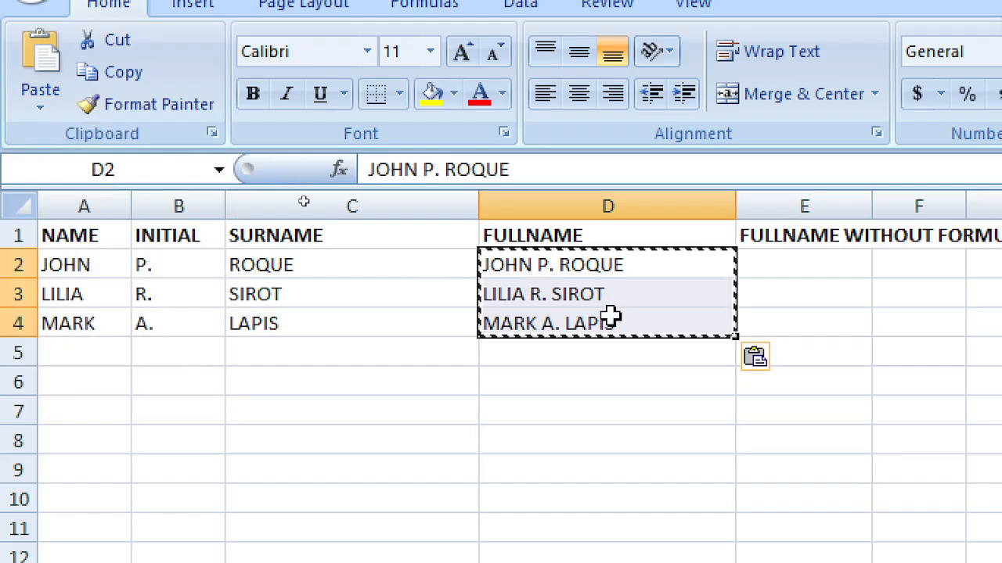
key(ctrl+z)
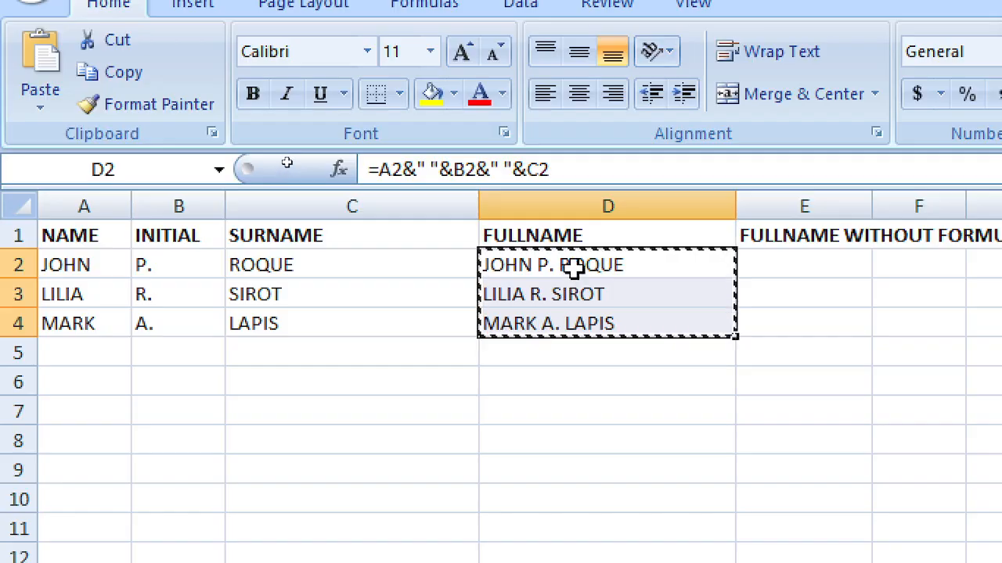
Step: Copy D2:D4 again, select E2 and bring up the Paste Special options
right_click(539, 273)
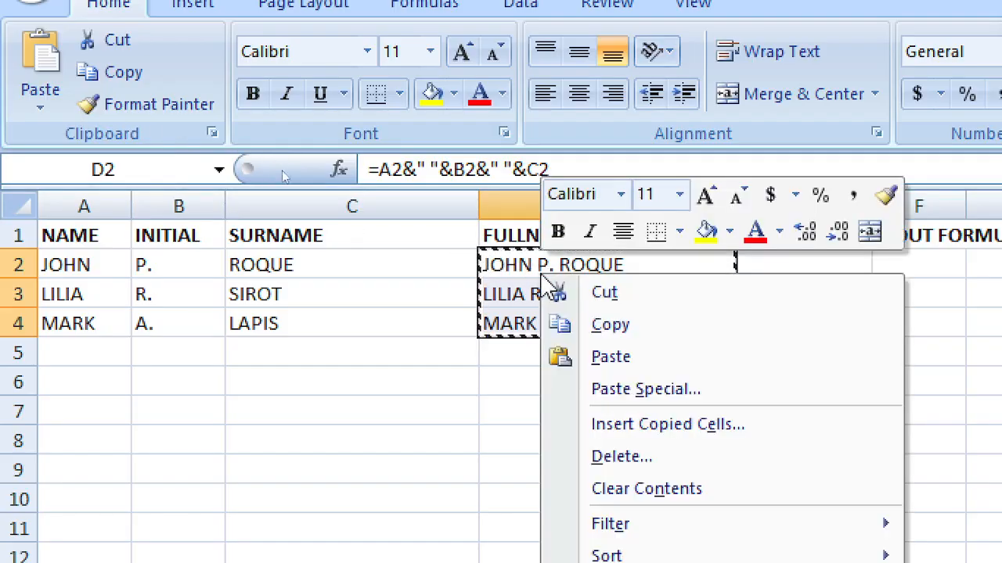
click(648, 329)
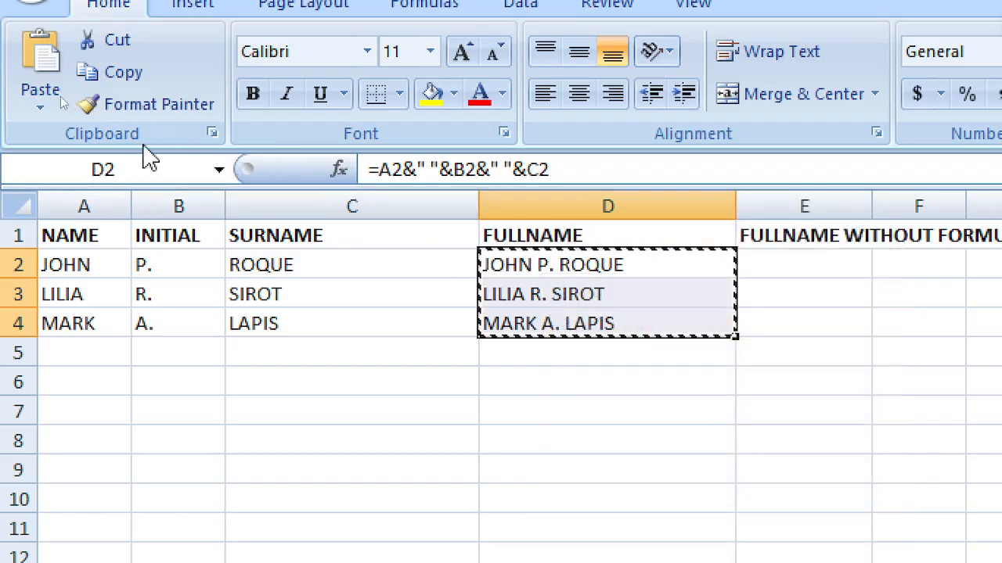
click(31, 109)
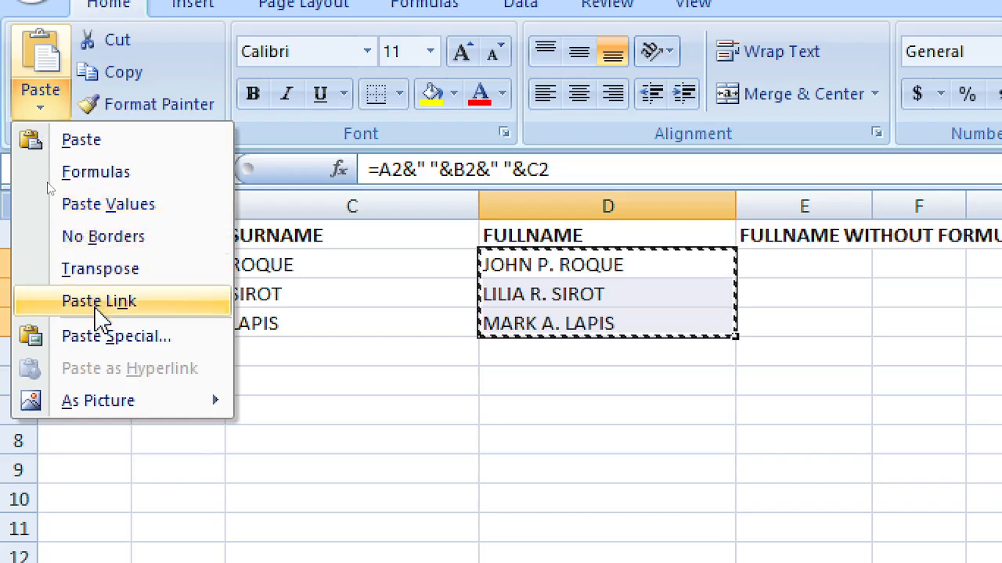
key(Escape)
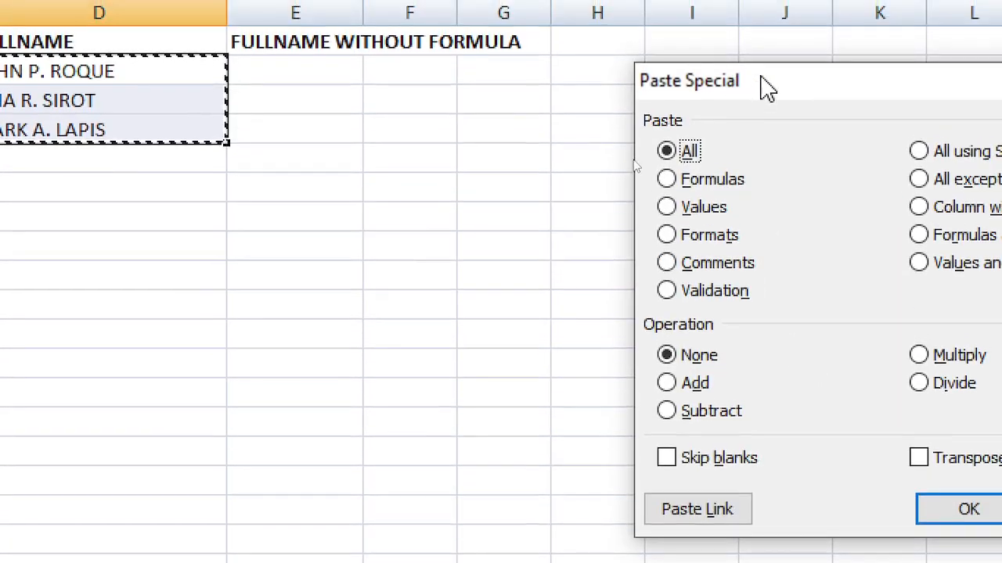
drag(759, 85, 217, 105)
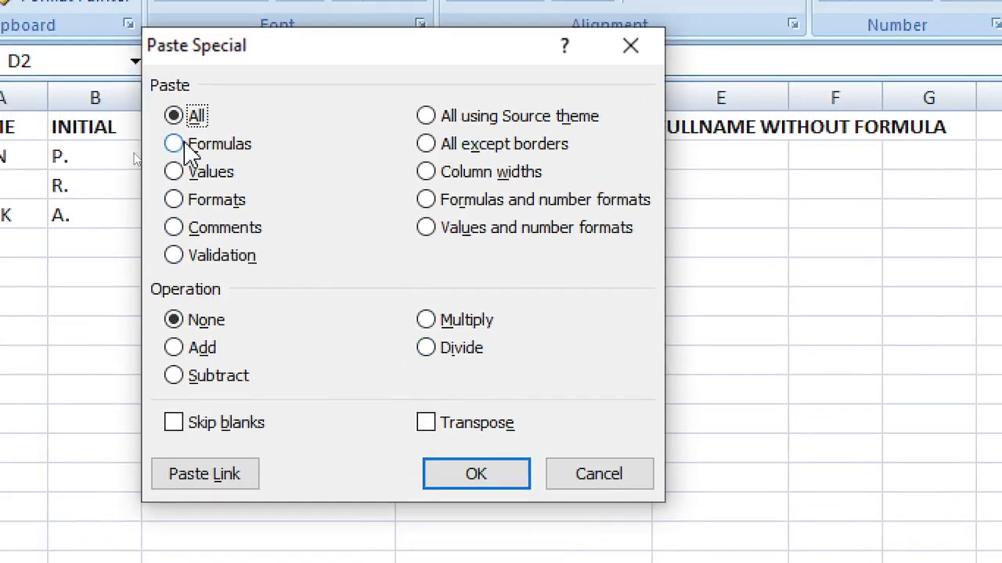
click(567, 481)
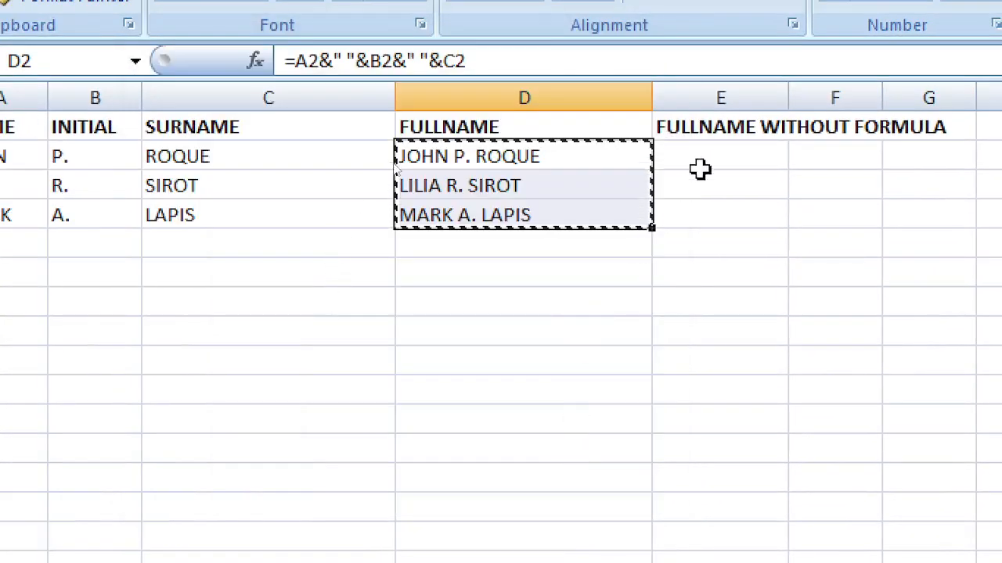
click(703, 159)
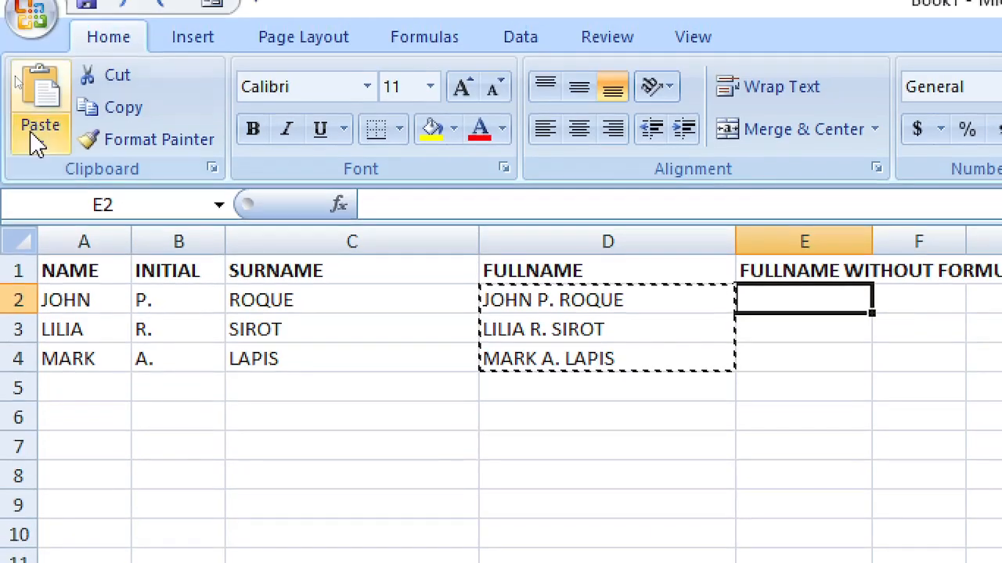
click(40, 149)
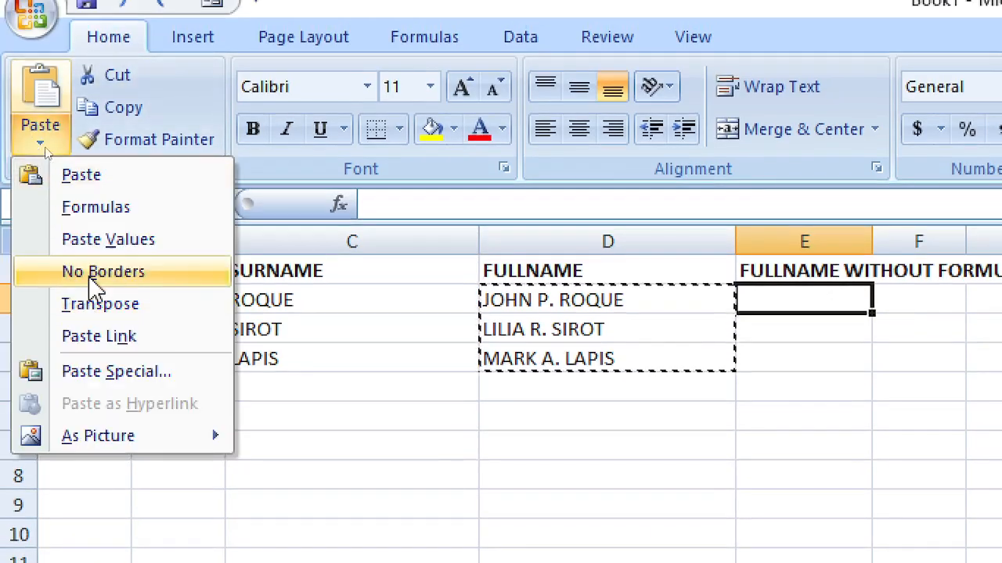
click(113, 370)
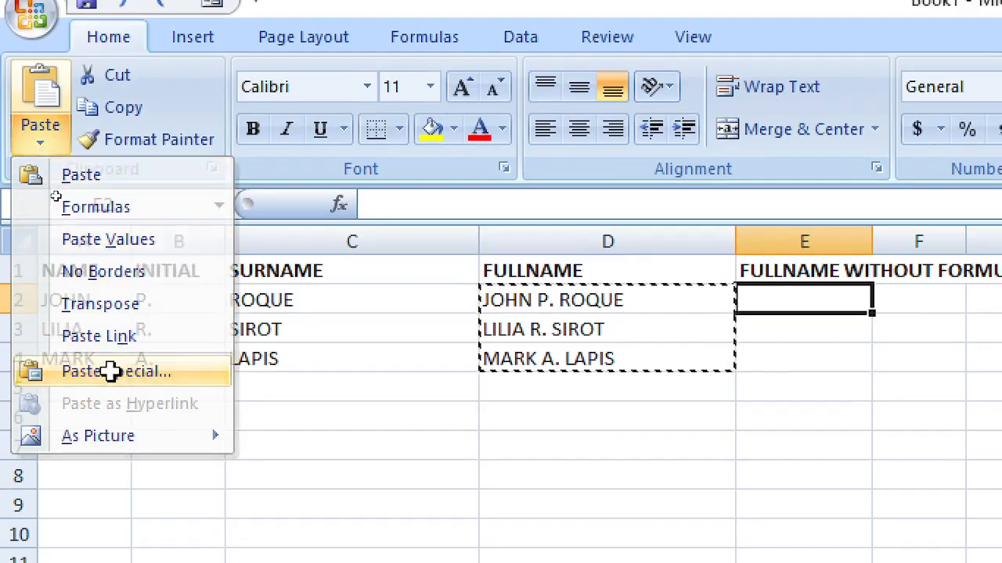
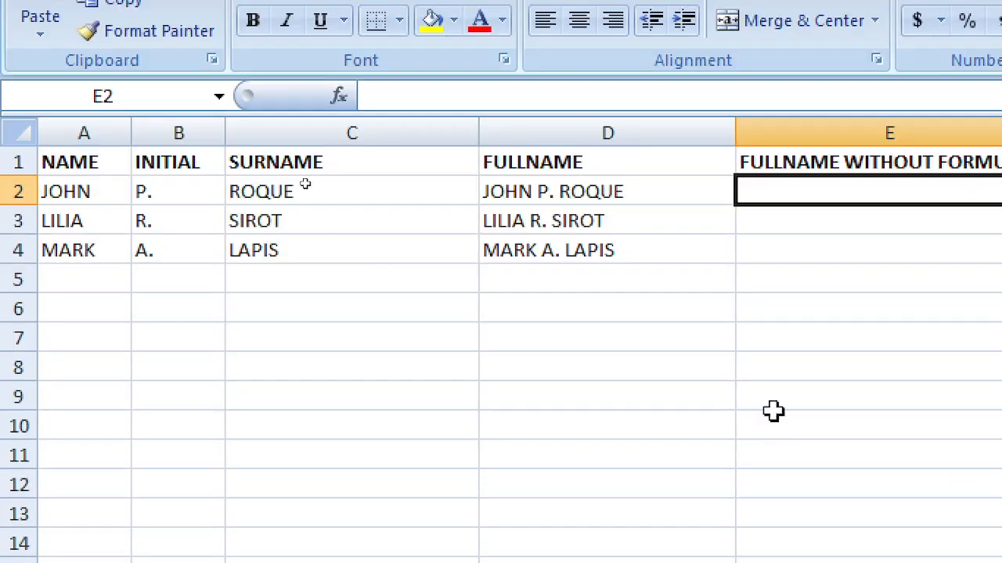
Step: Copy D2:D4 and paste only the values into E2:E4 through Paste Special
drag(611, 199, 599, 249)
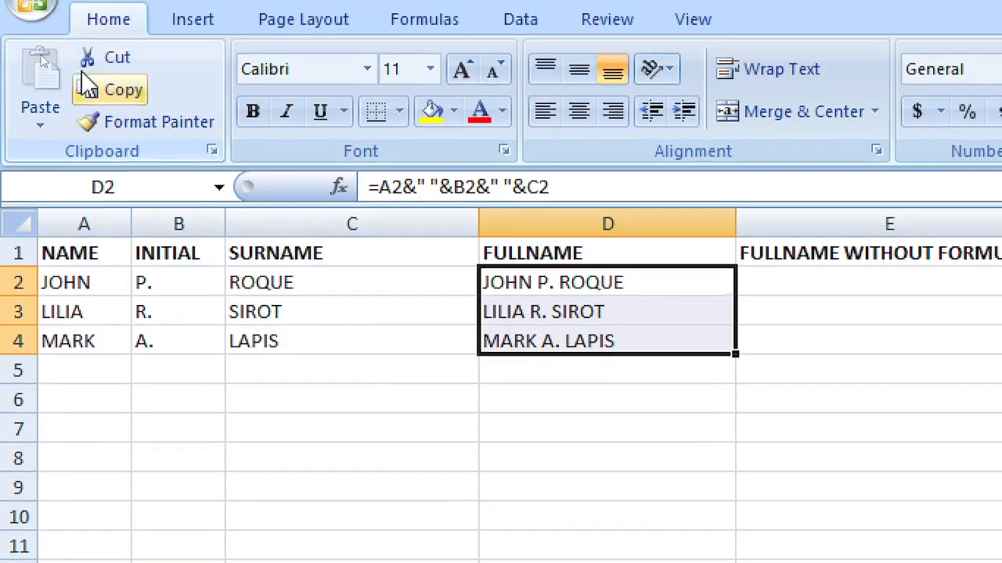
click(107, 94)
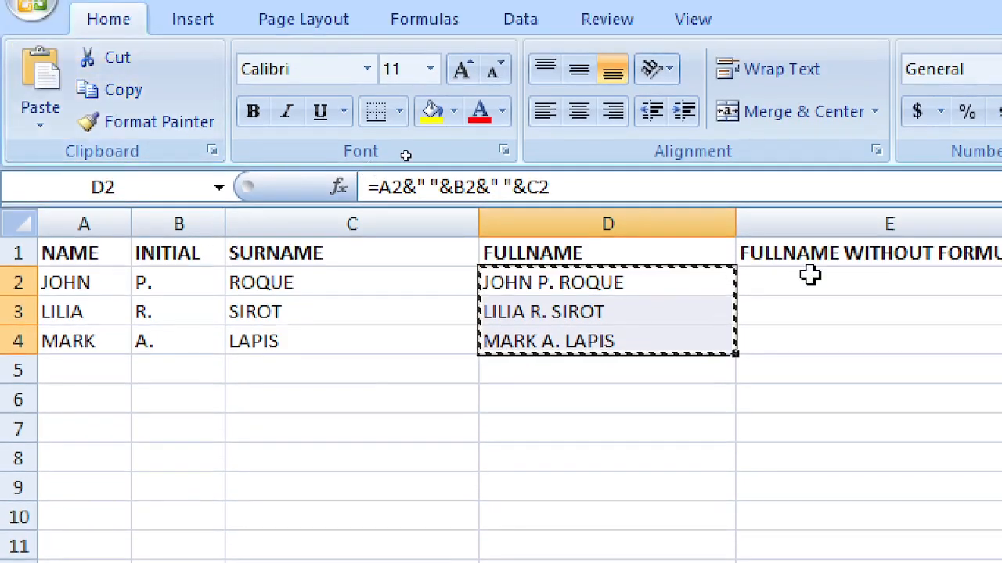
click(752, 280)
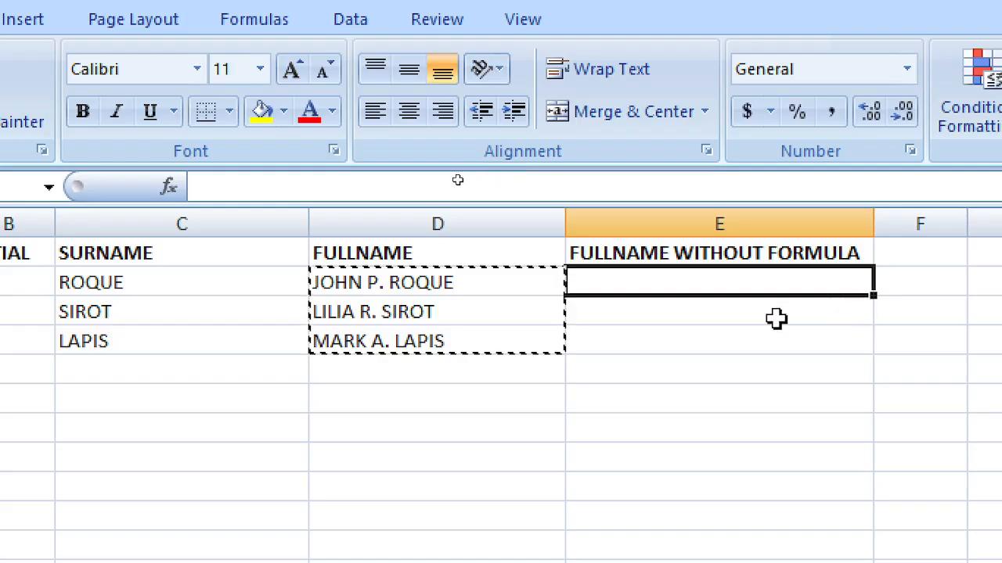
click(36, 130)
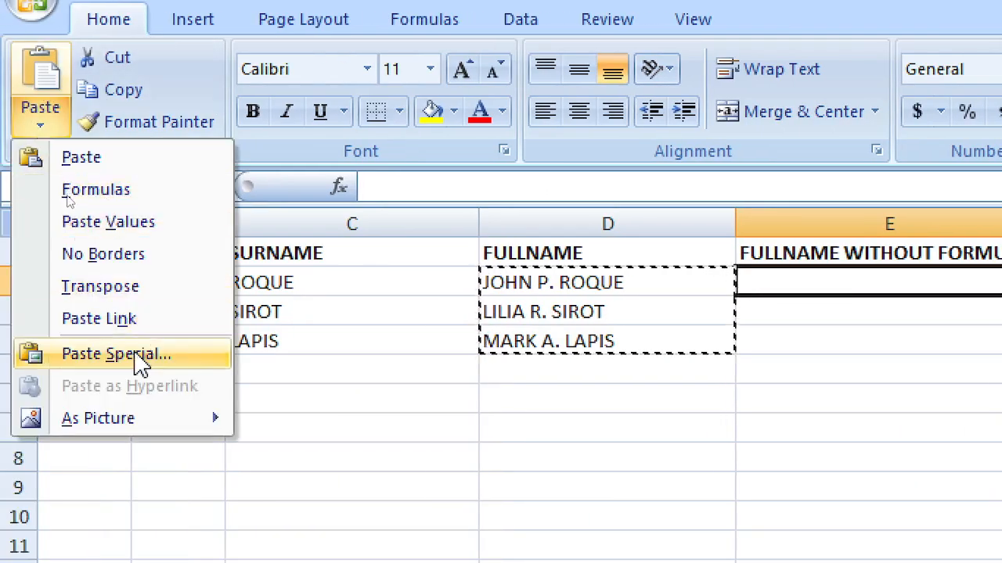
click(135, 354)
click(302, 271)
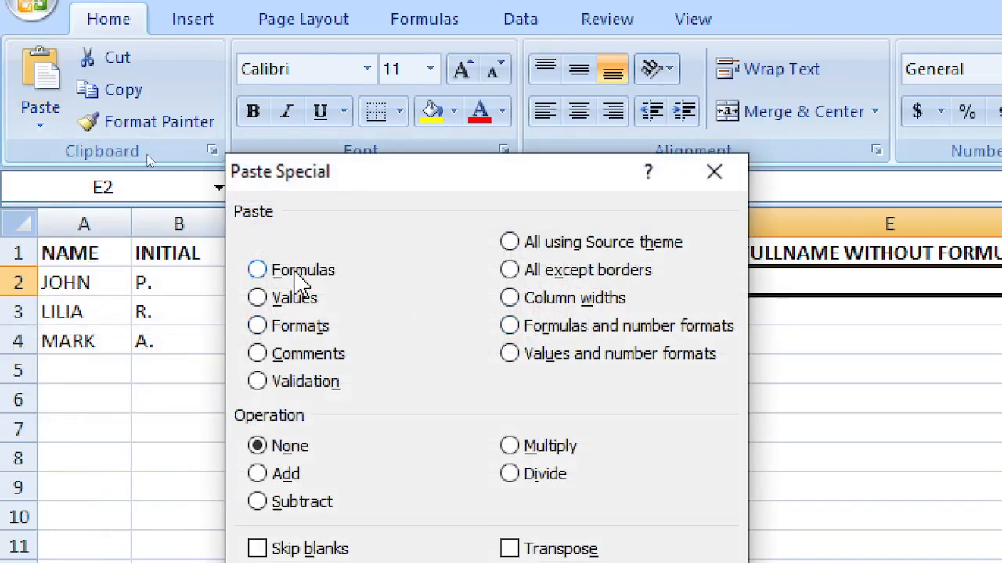
click(294, 300)
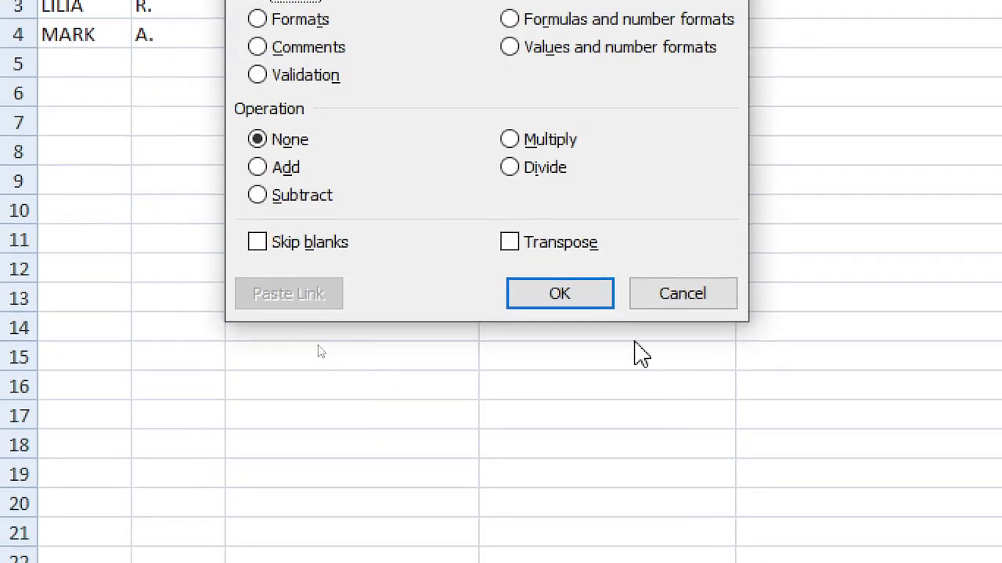
click(579, 300)
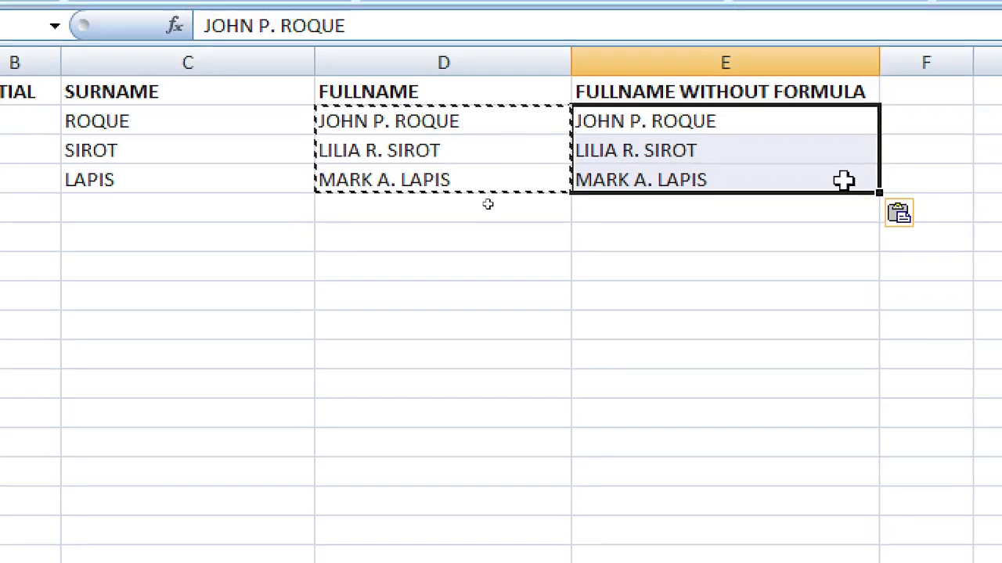
Step: Cancel the copy marquee and select the NAME, INITIAL and SURNAME cells of row 2
click(791, 219)
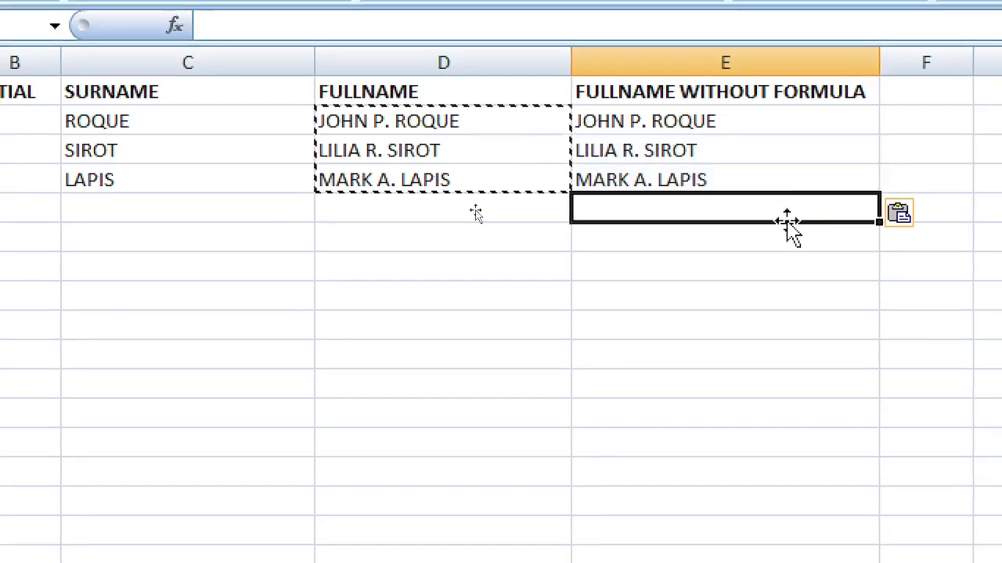
key(Escape)
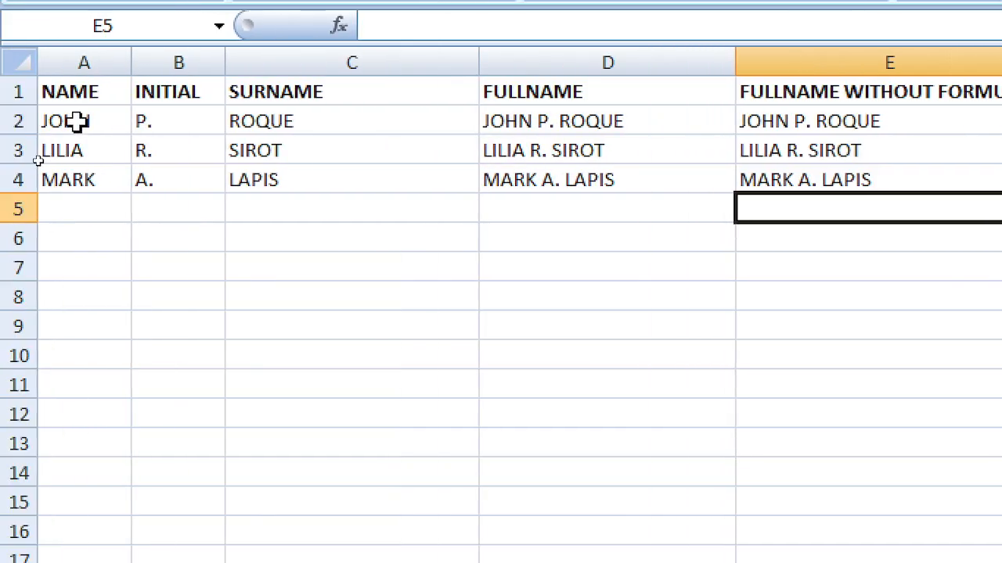
drag(76, 121, 468, 137)
Step: Review the concatenation formulas in D2:D4 and the ROQUE surname, then edit D2's formula
click(544, 129)
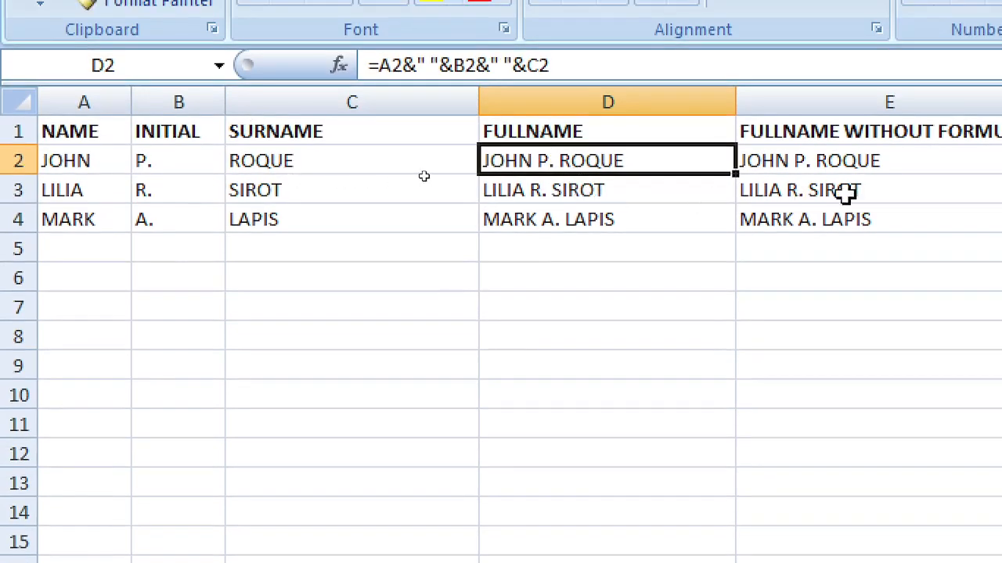
click(681, 218)
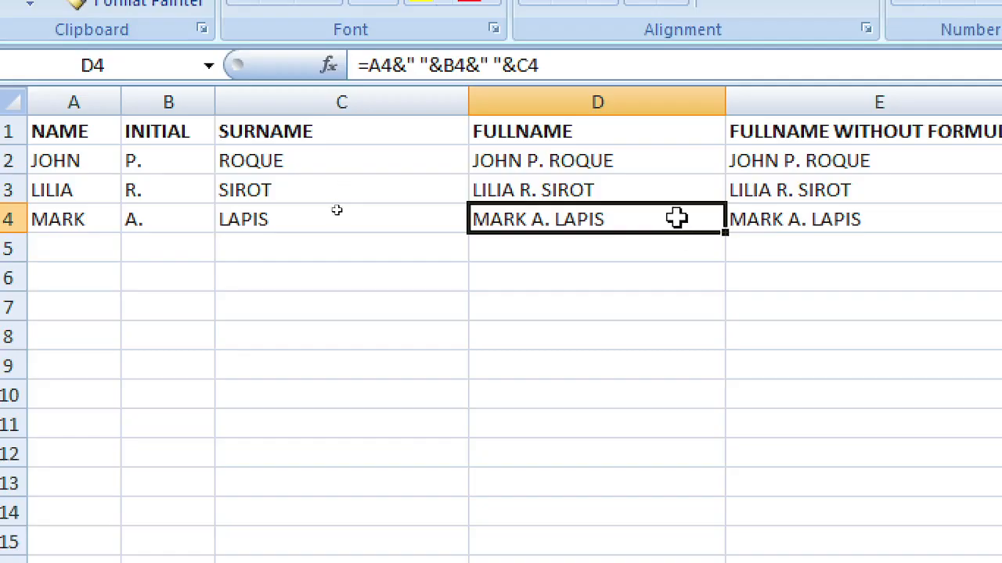
click(640, 302)
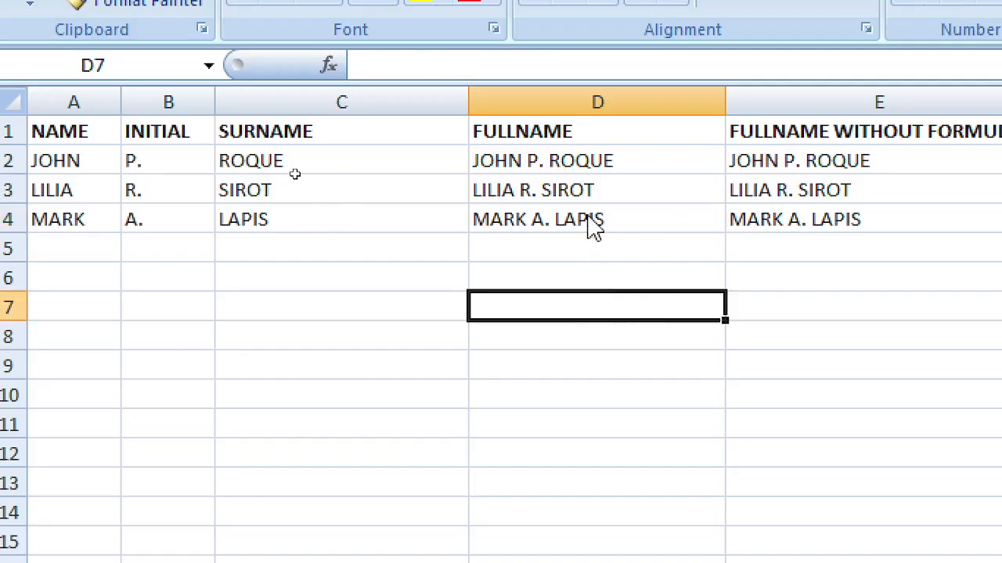
click(581, 159)
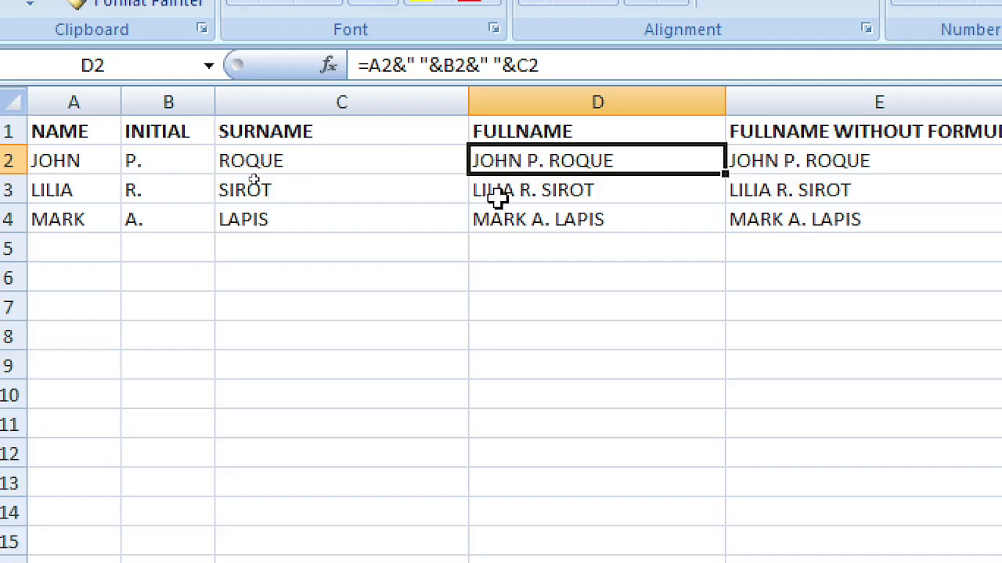
click(522, 200)
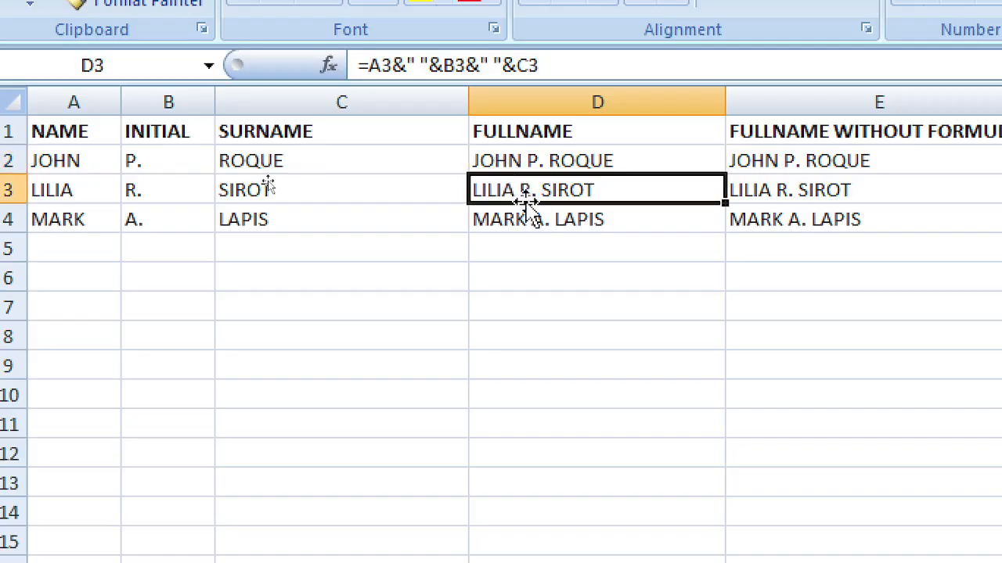
click(327, 163)
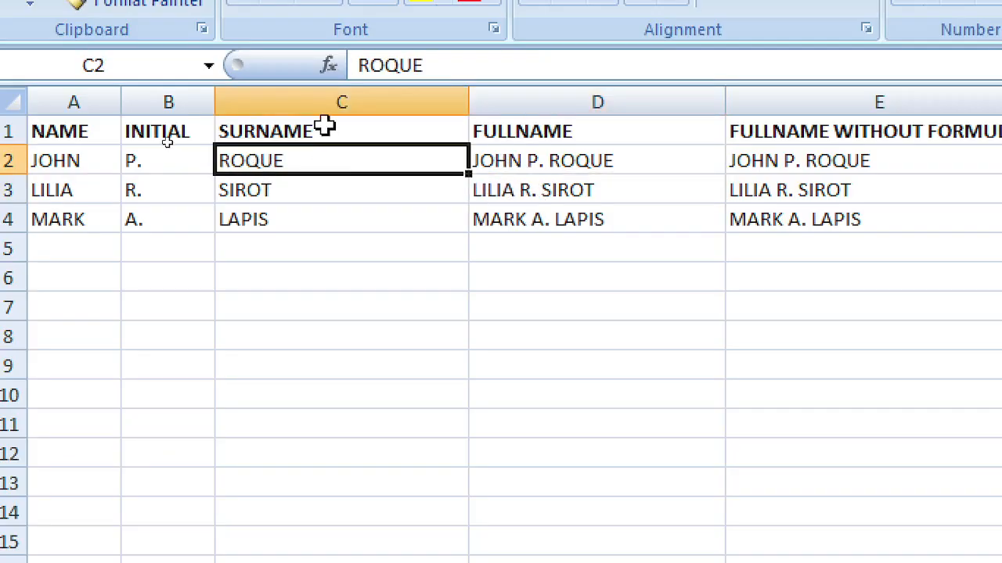
click(322, 100)
click(328, 166)
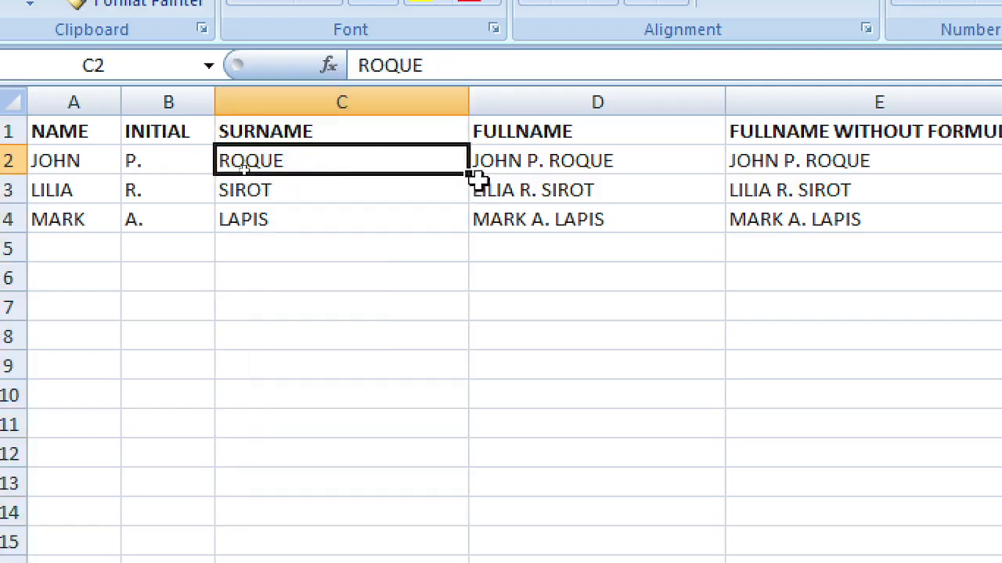
click(546, 161)
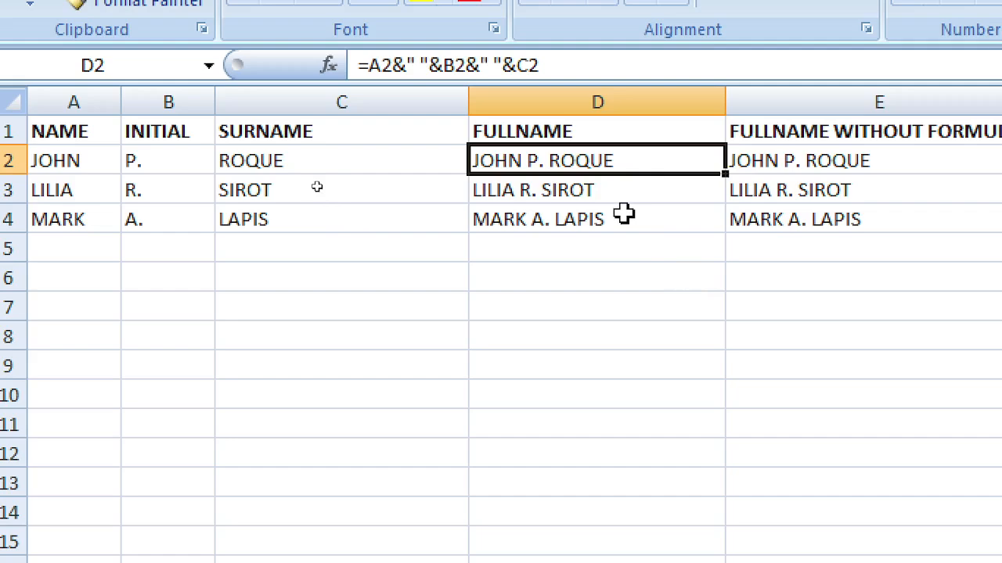
key(F2)
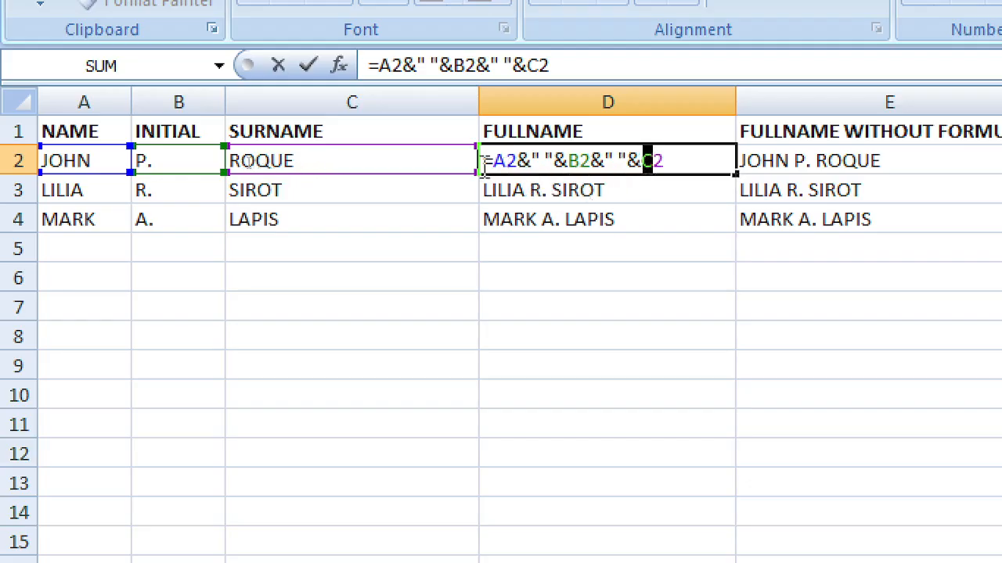
text(A)
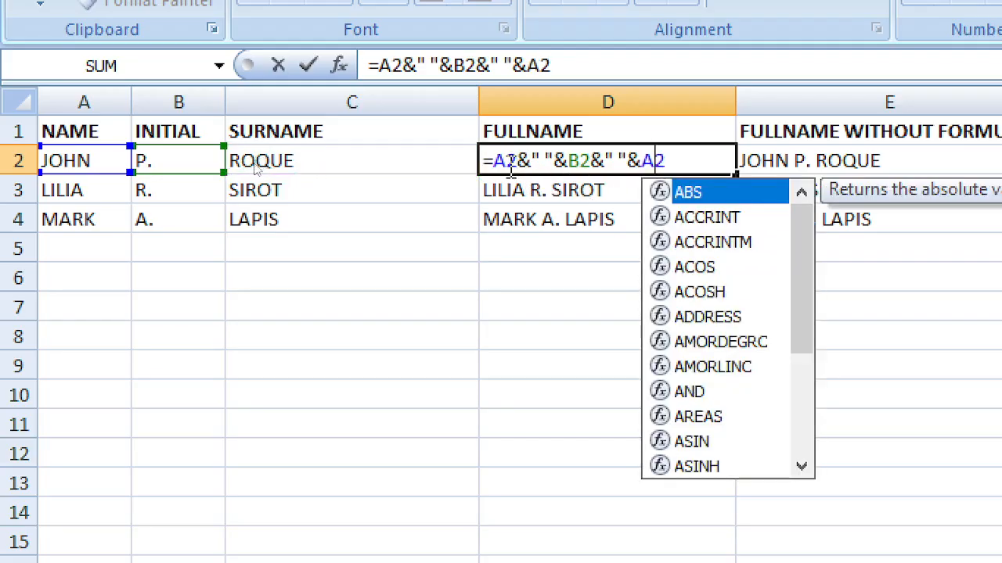
click(505, 160)
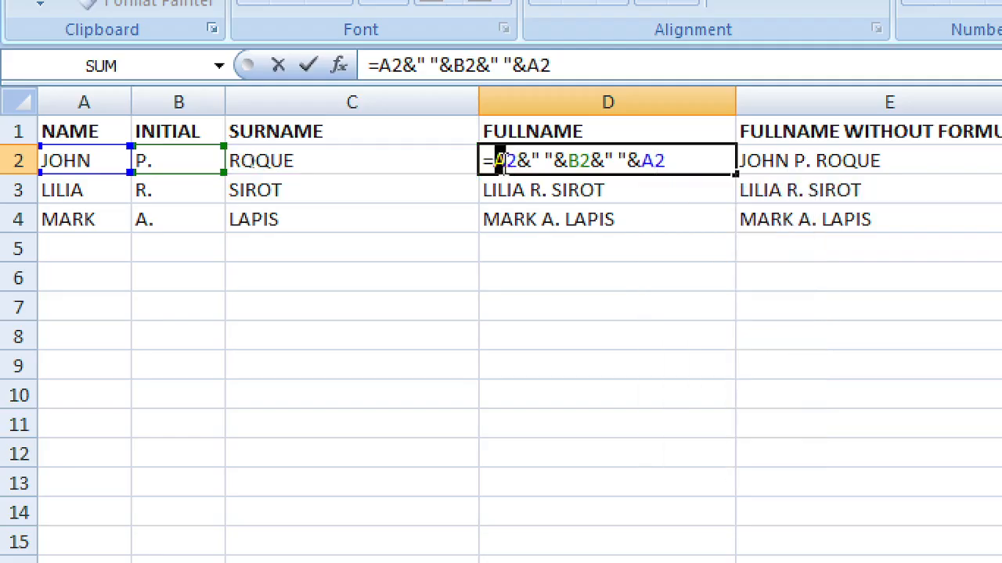
text(C)
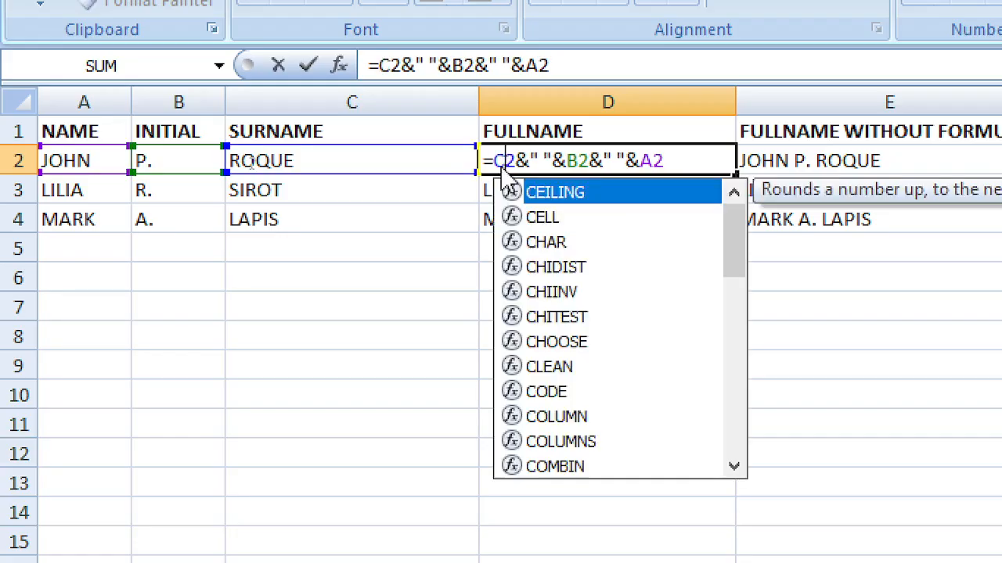
key(Return)
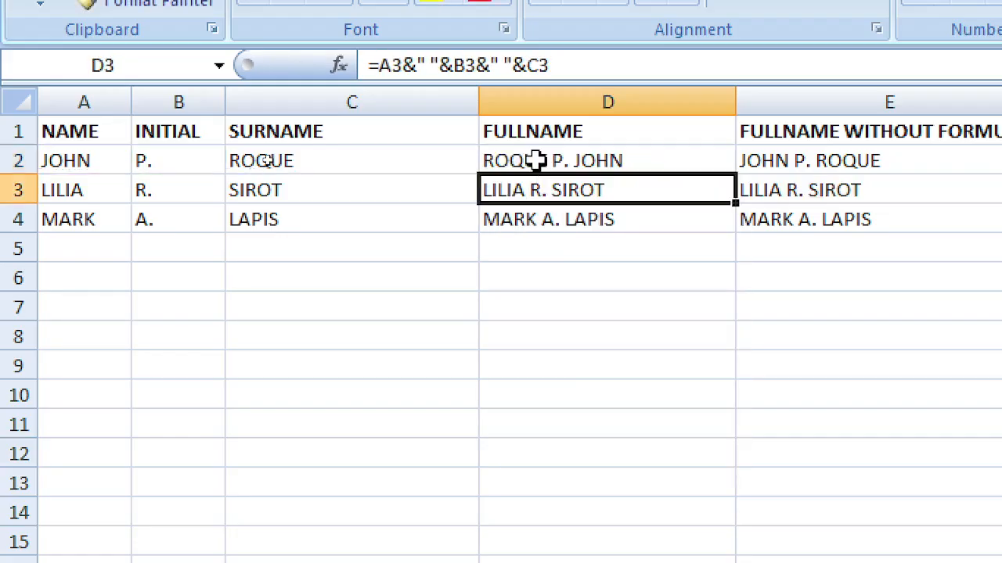
Step: Test adding ',KDKDKD' to D2's formula, delete it again, and compare D2 with E2
click(583, 161)
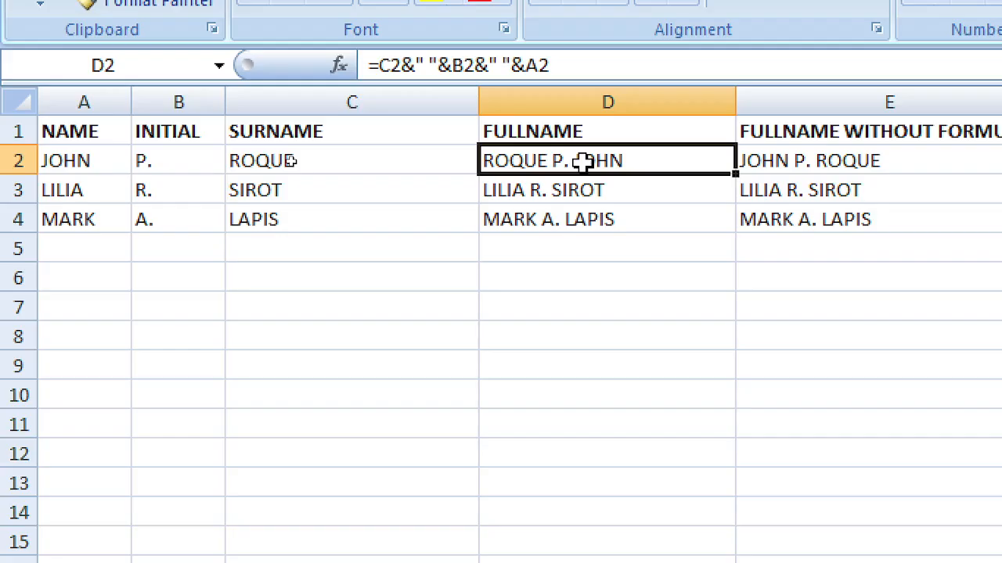
double_click(583, 161)
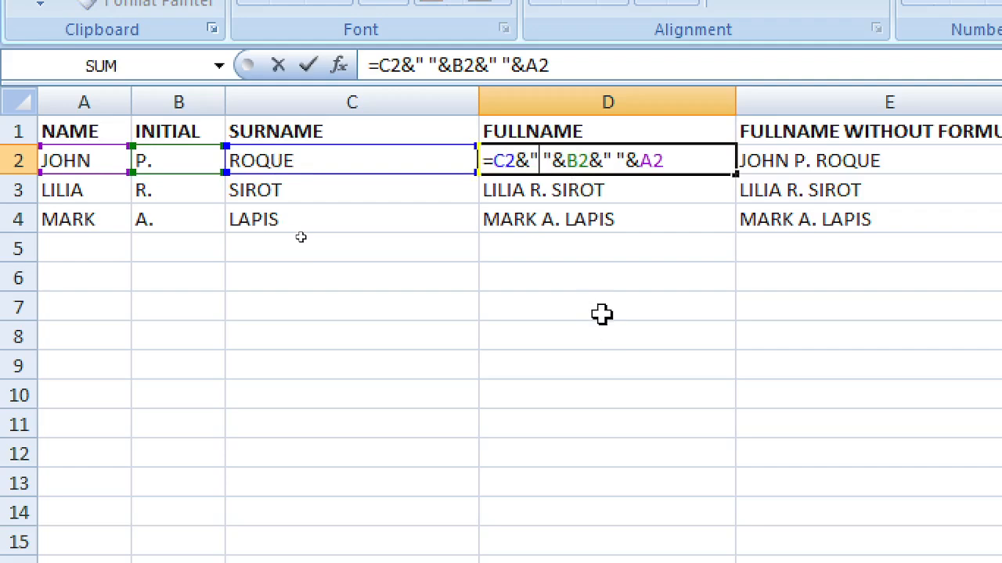
text(,)
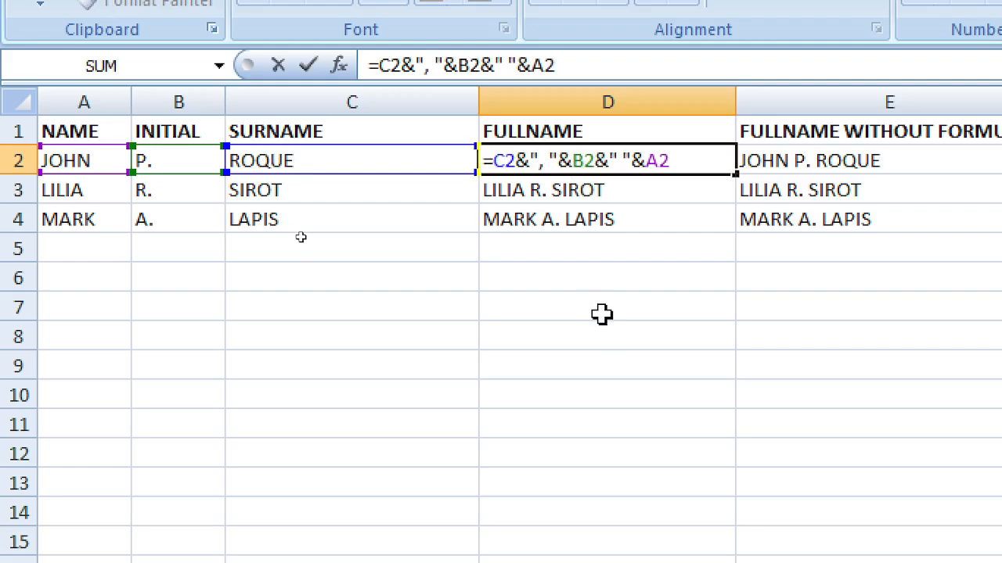
text(KDKDKD)
key(Return)
key(Up)
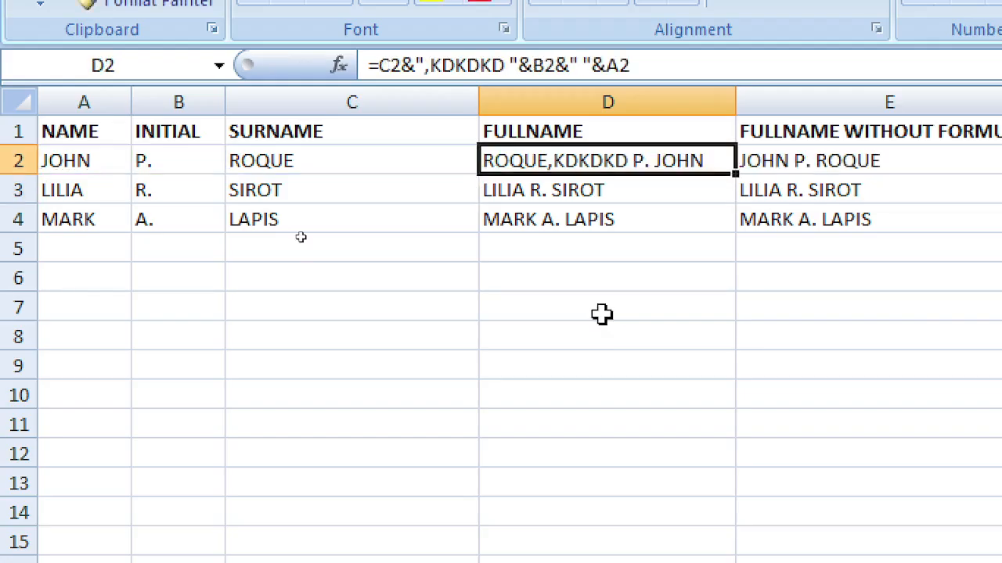
key(F2)
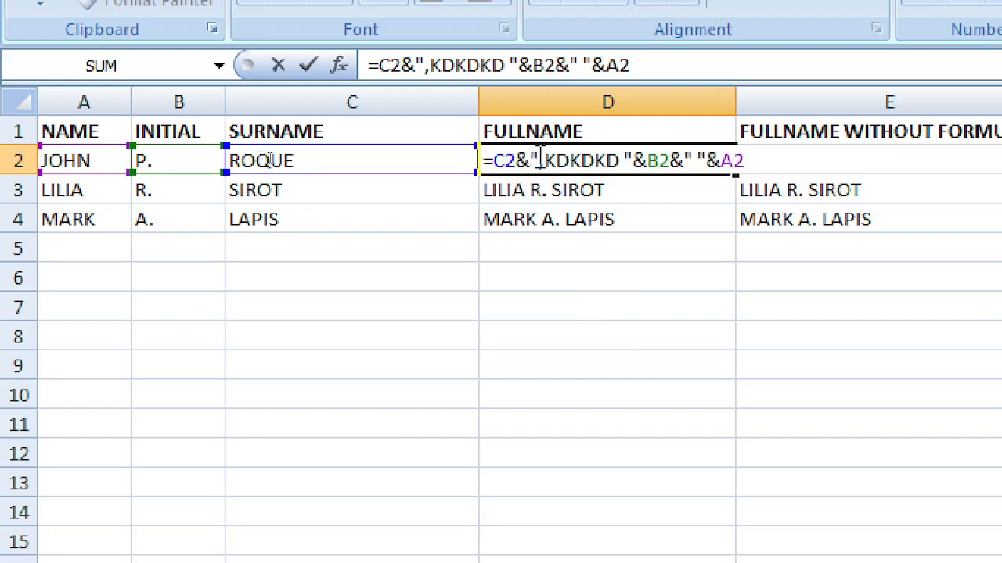
drag(541, 159, 619, 160)
key(Delete)
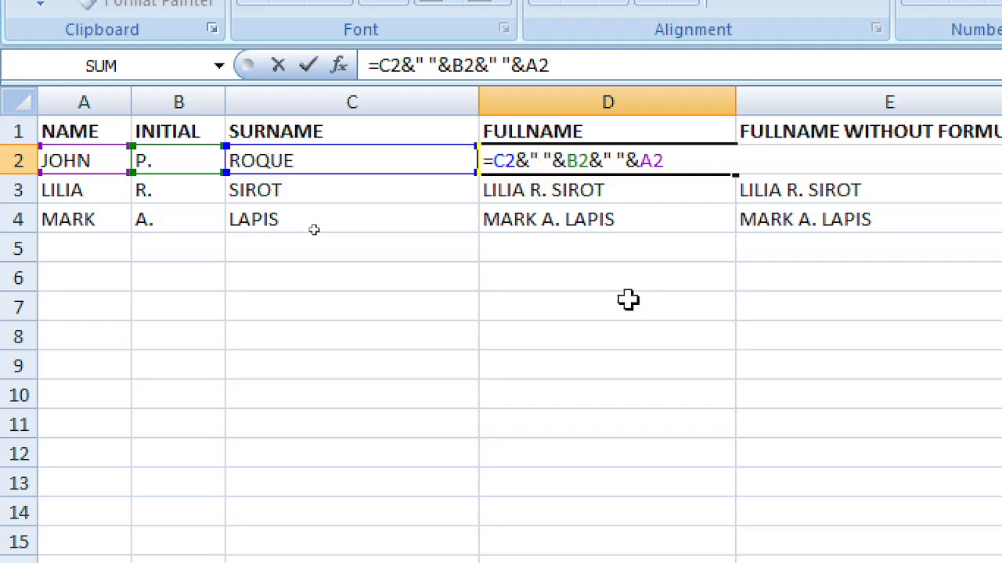
click(628, 300)
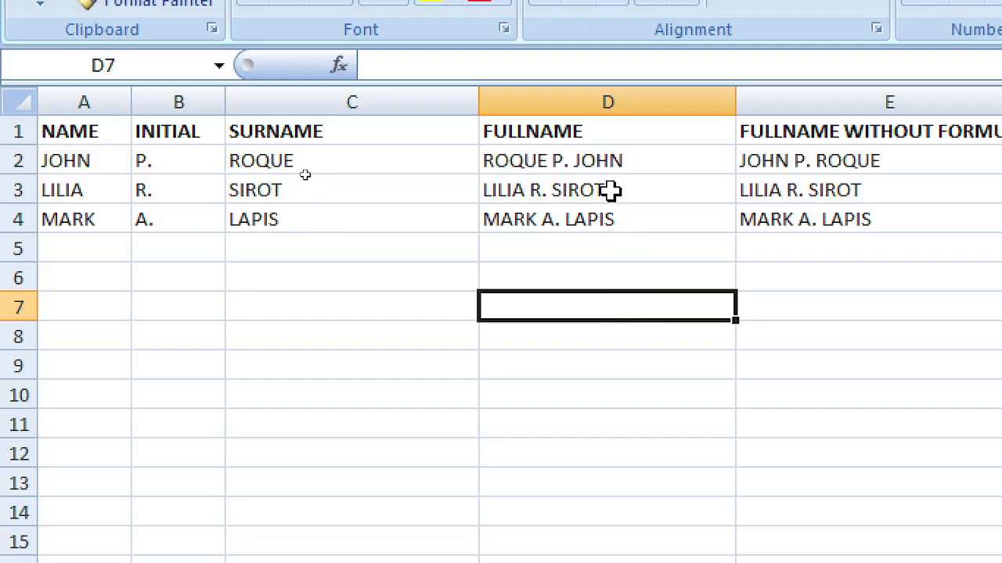
click(618, 161)
click(810, 161)
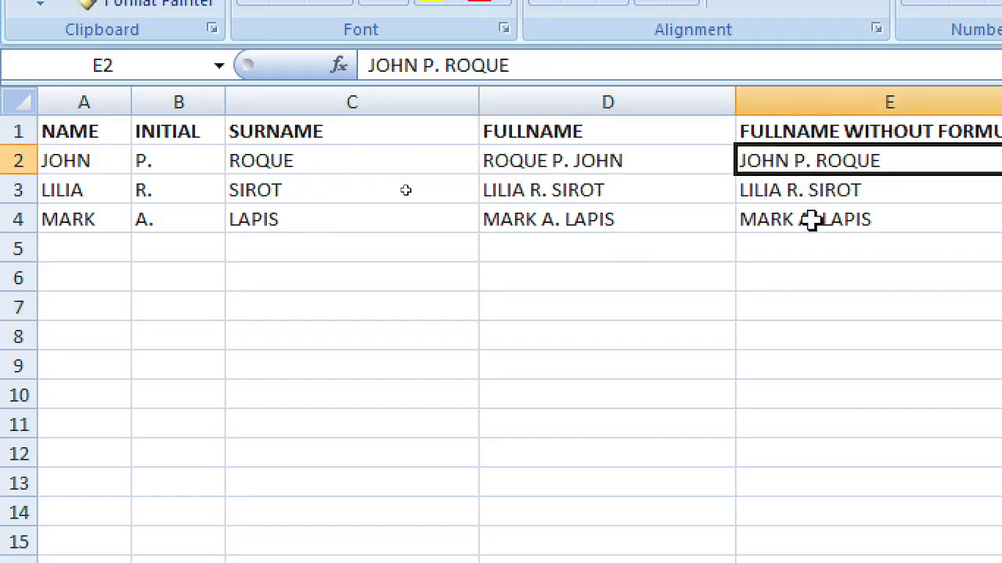
drag(683, 100, 19, 139)
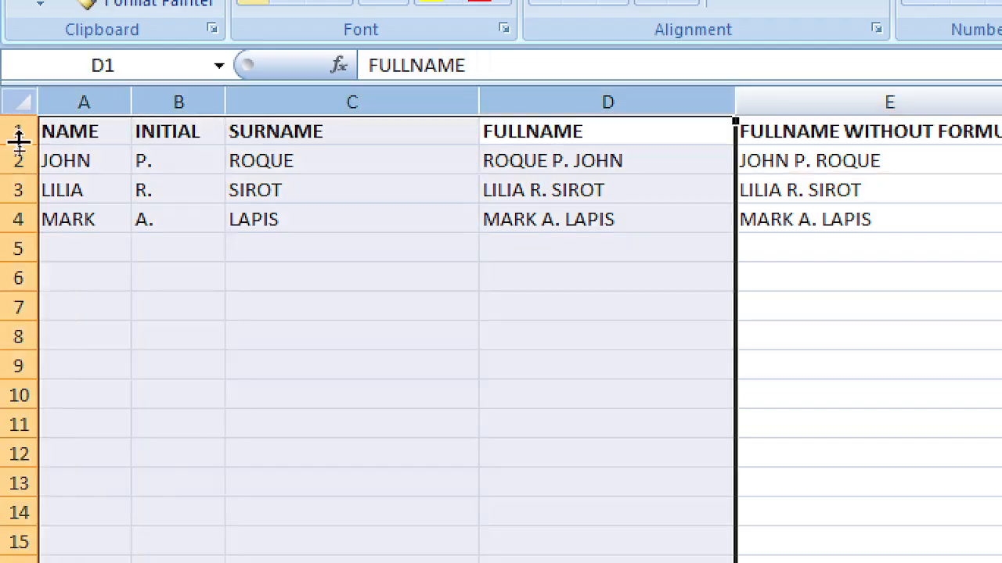
right_click(436, 98)
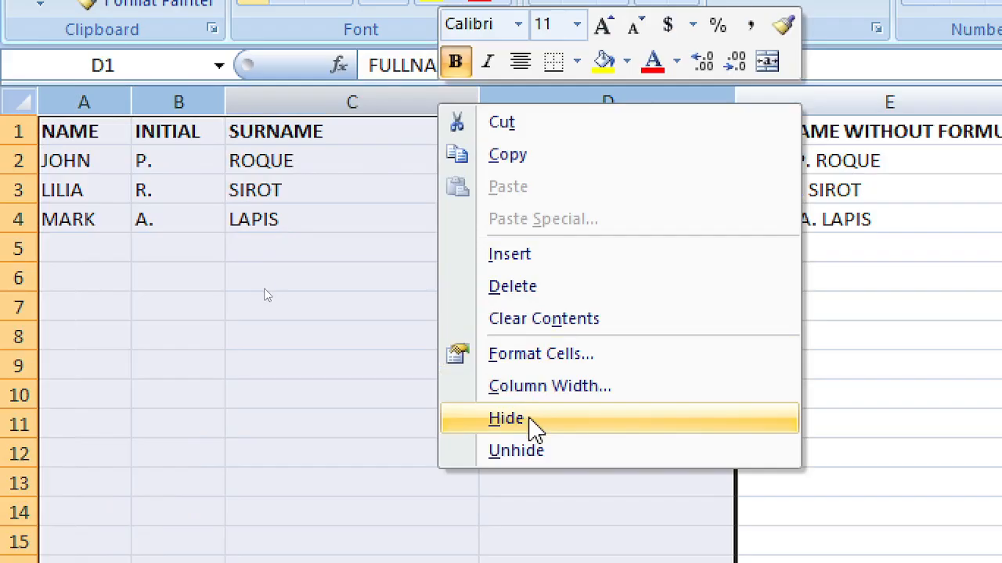
click(532, 420)
click(556, 274)
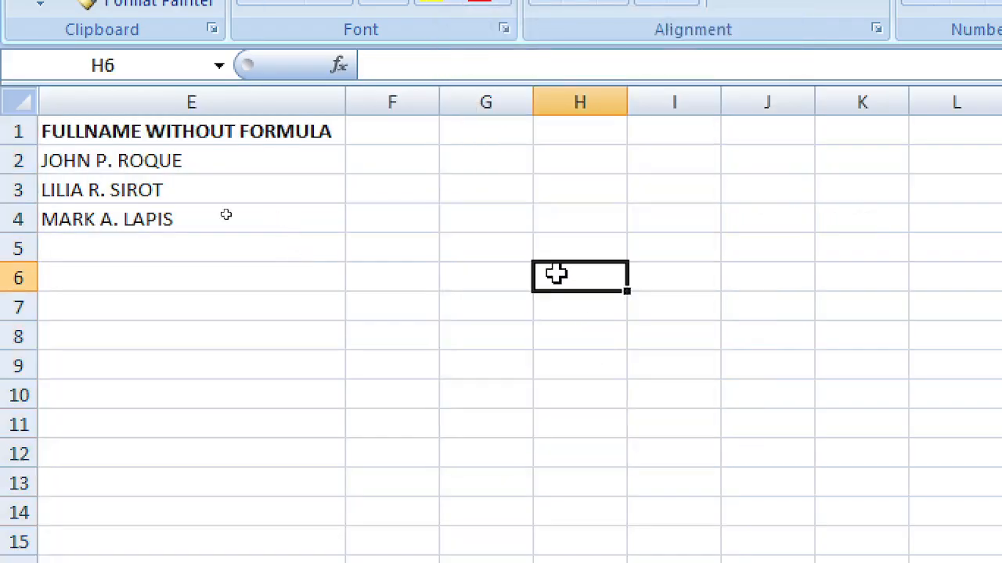
click(176, 133)
text(NAME)
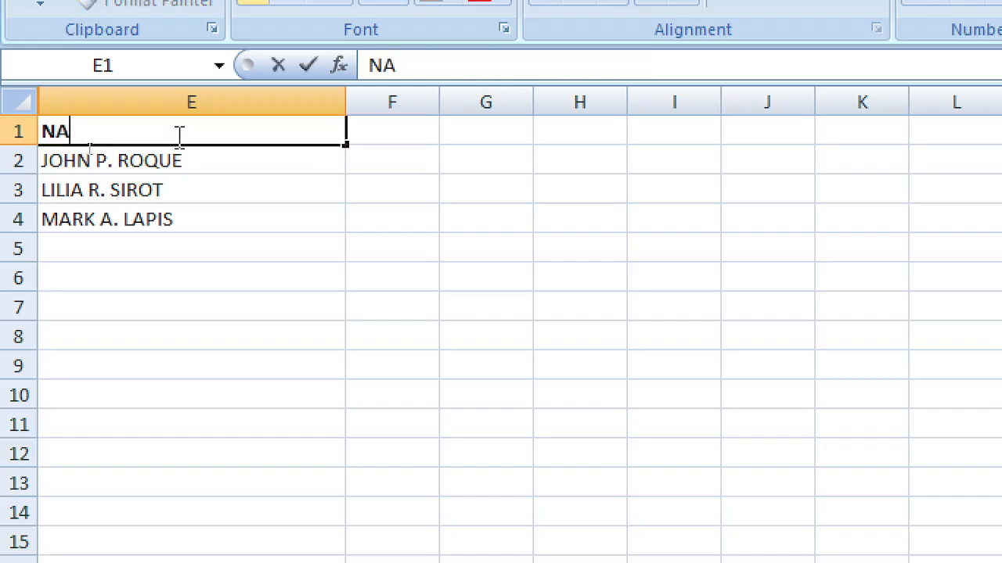
key(Return)
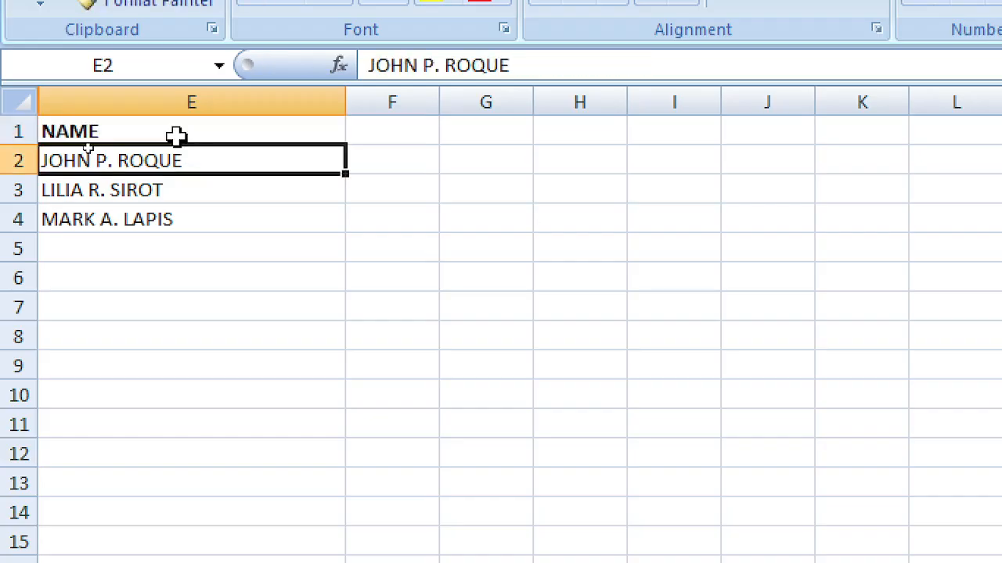
key(Down)
key(Down)
key(Up)
key(Up)
key(Up)
key(Down)
key(Down)
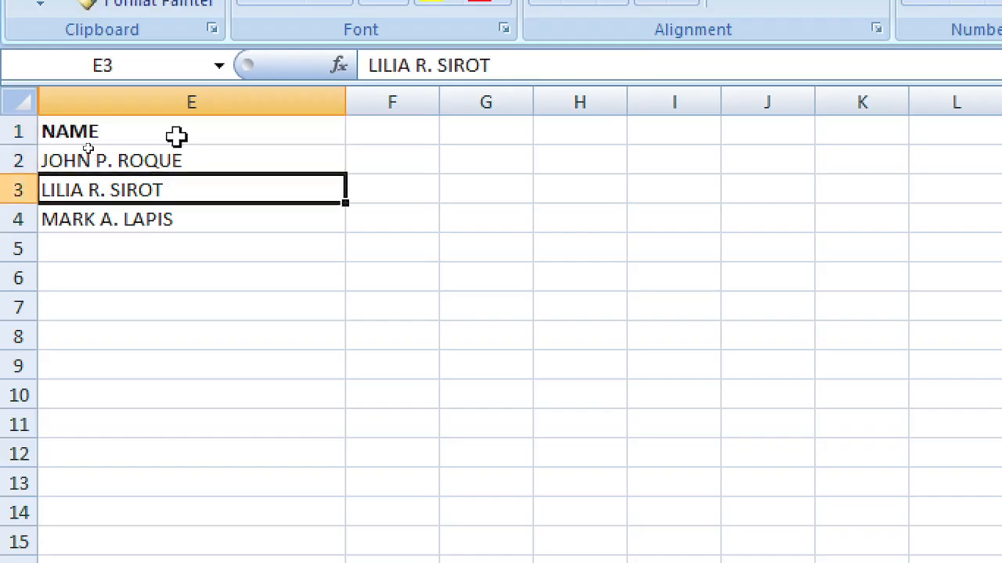
key(Down)
key(Down)
key(Up)
key(Up)
key(Up)
key(Right)
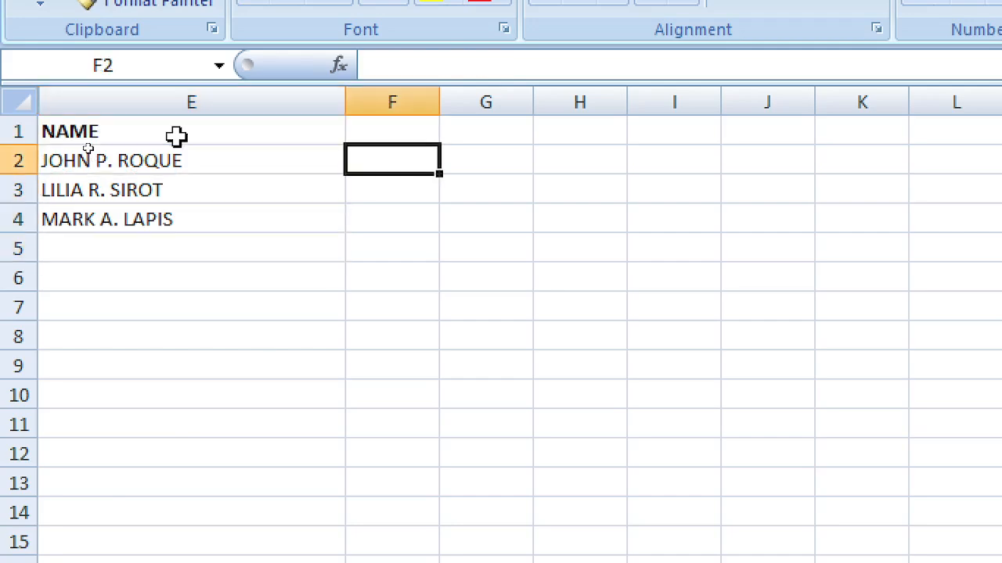
key(Left)
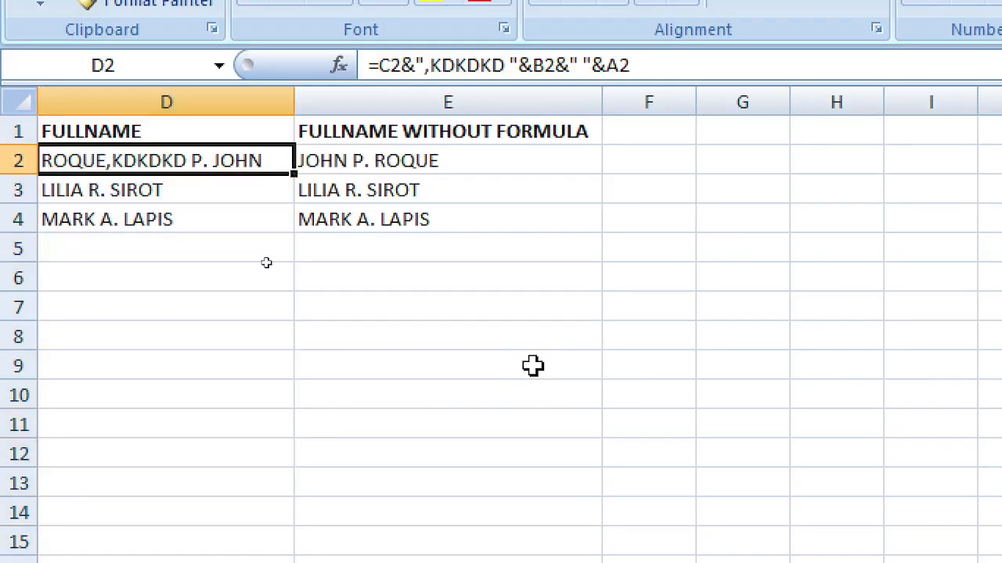
Step: Undo recent edits and redo back to the first-name-order FULLNAME results
key(ctrl+z)
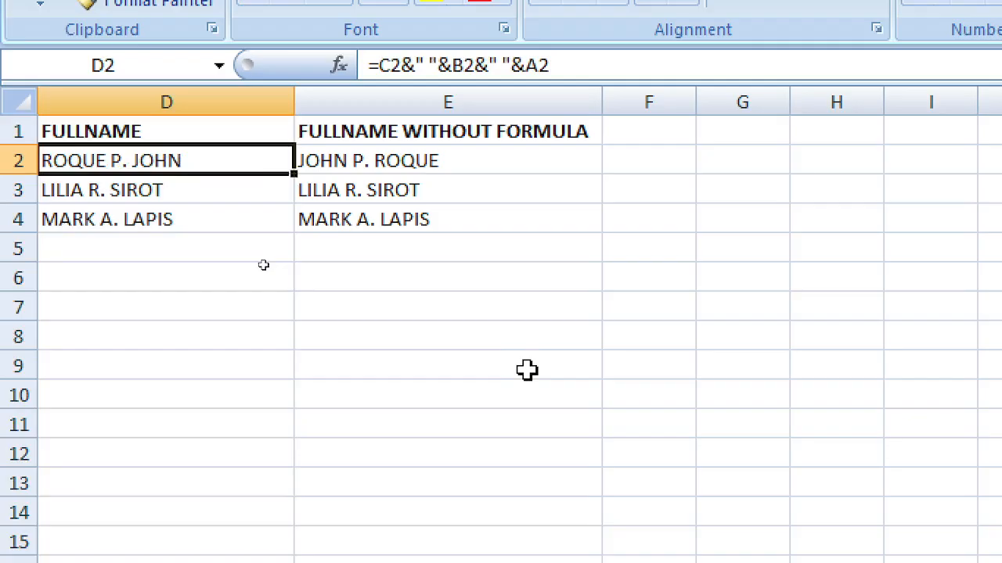
key(ctrl+z)
key(ctrl+z)
key(ctrl+z)
key(ctrl+z)
key(ctrl+z)
key(ctrl+z)
key(ctrl+z)
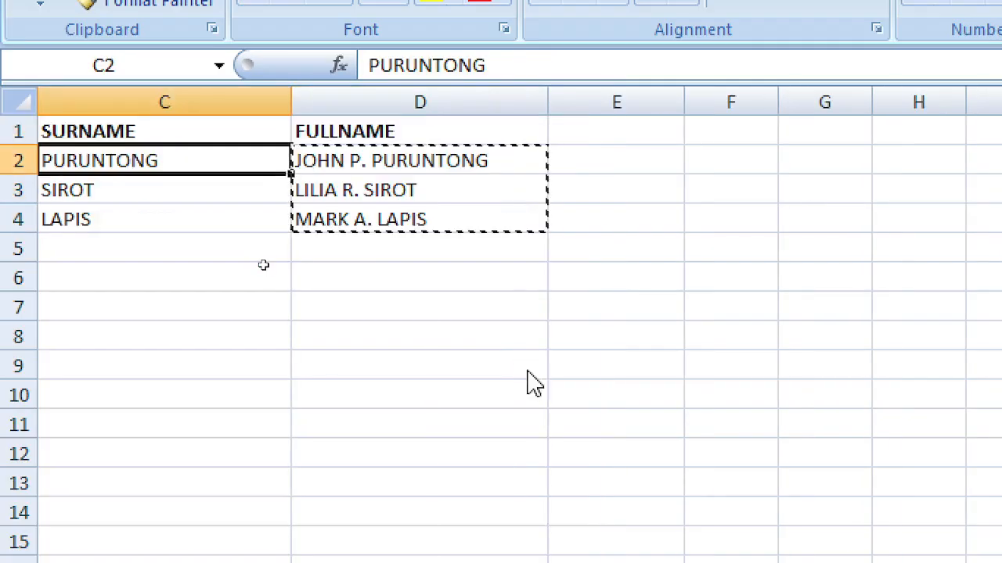
key(ctrl+z)
key(ctrl+z)
key(ctrl+z)
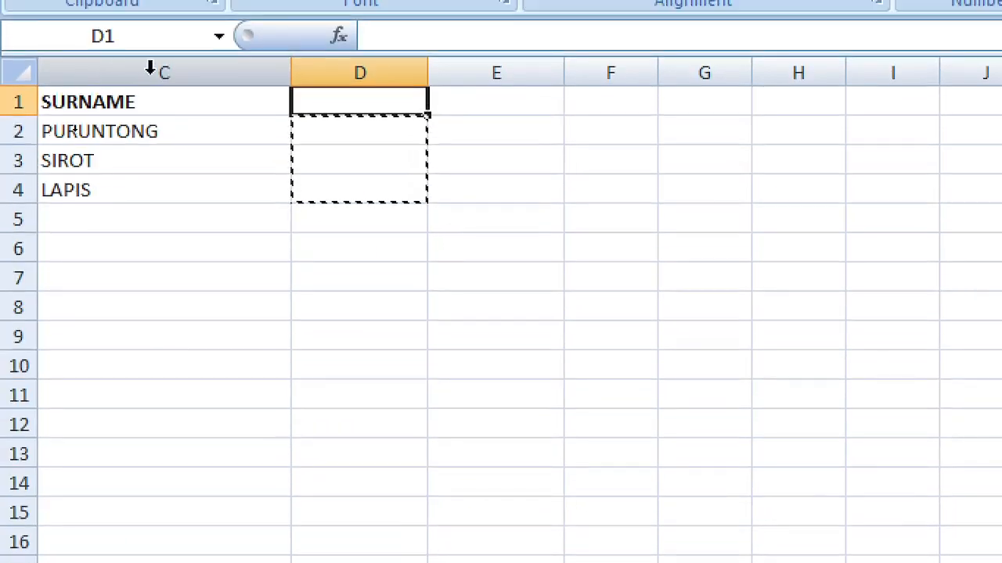
key(ctrl+y)
key(ctrl+y)
key(ctrl+y)
key(ctrl+y)
key(ctrl+y)
key(ctrl+y)
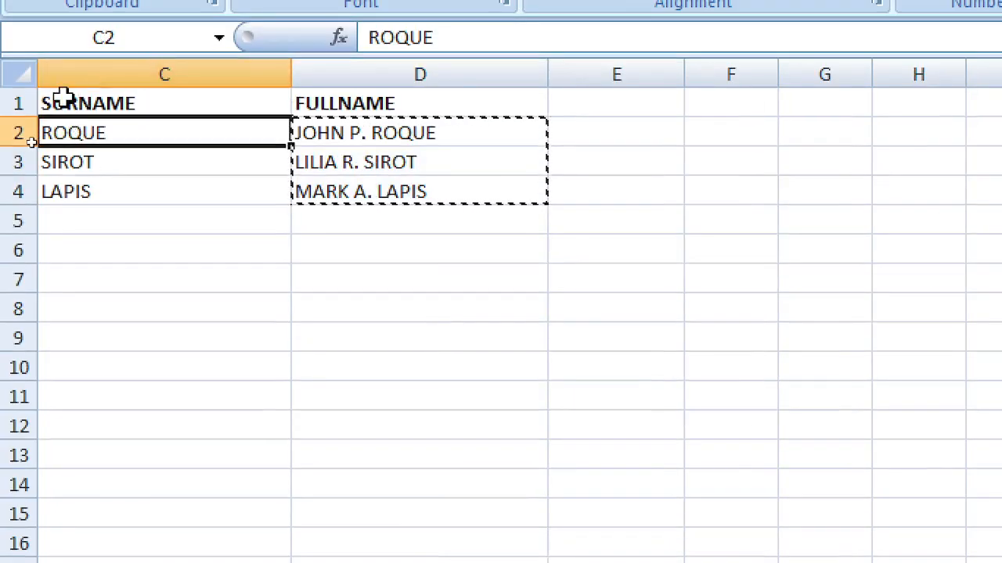
Step: Unhide the hidden columns around columns C and D
click(31, 74)
click(217, 101)
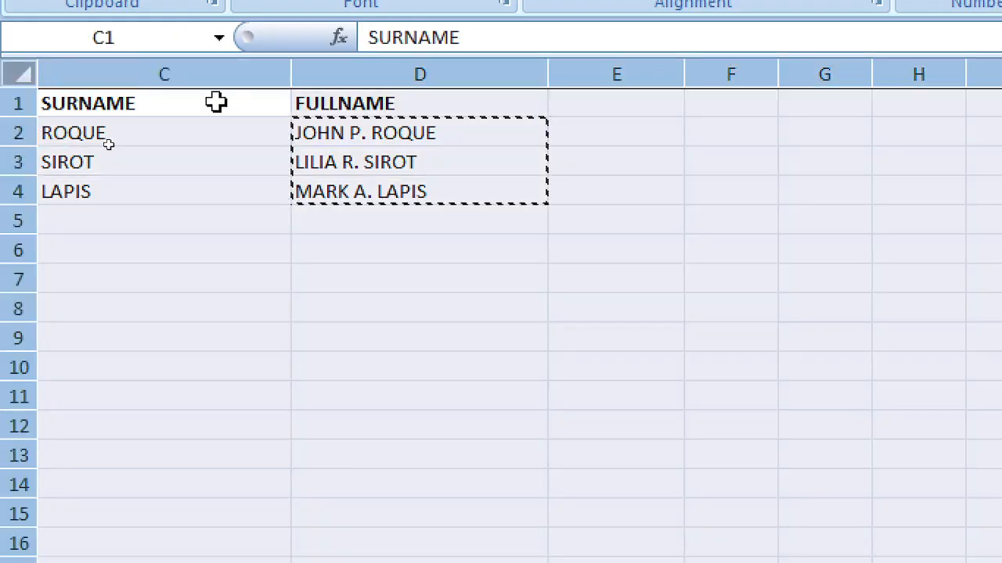
click(139, 76)
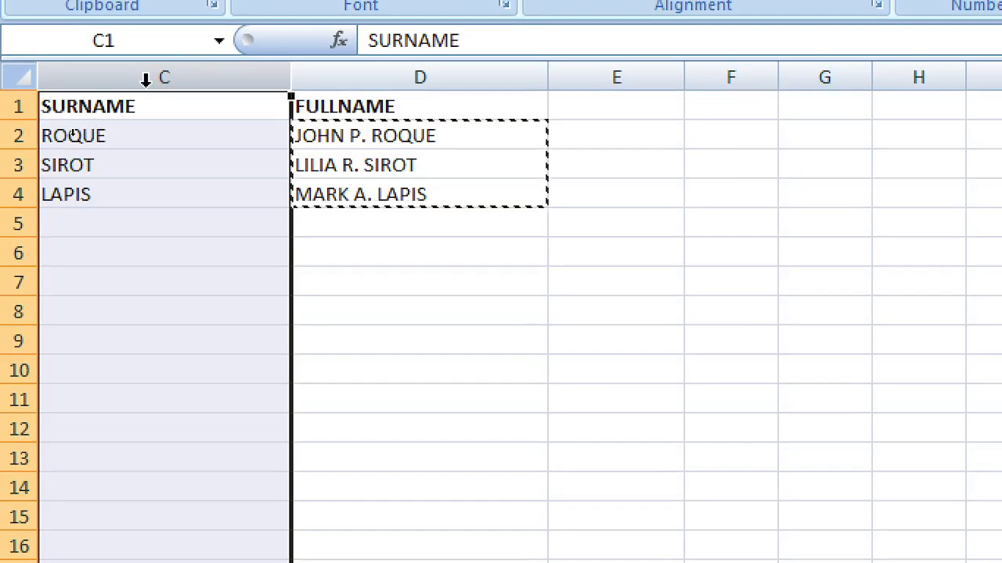
right_click(143, 80)
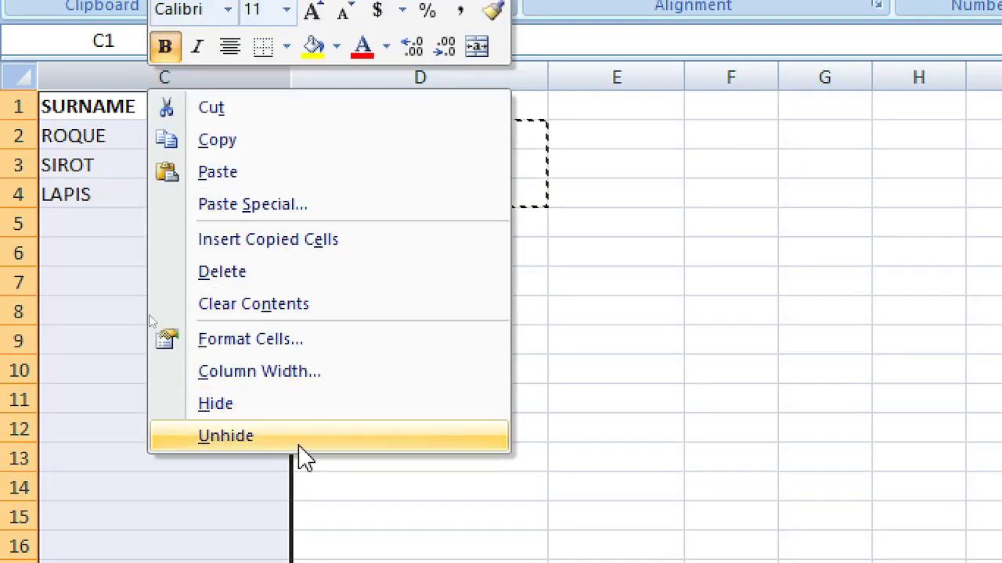
click(298, 444)
drag(309, 76, 226, 74)
right_click(235, 140)
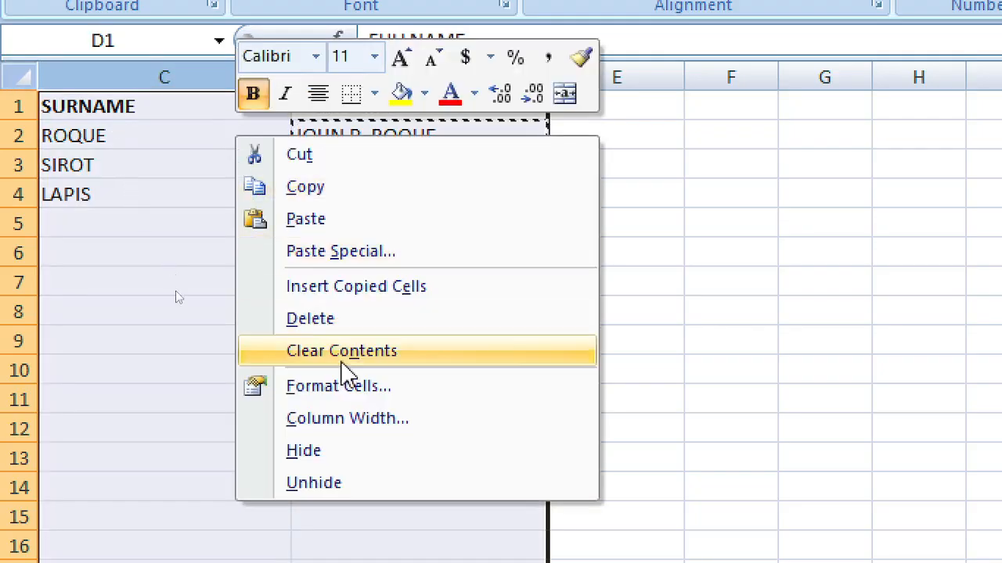
click(373, 483)
click(327, 252)
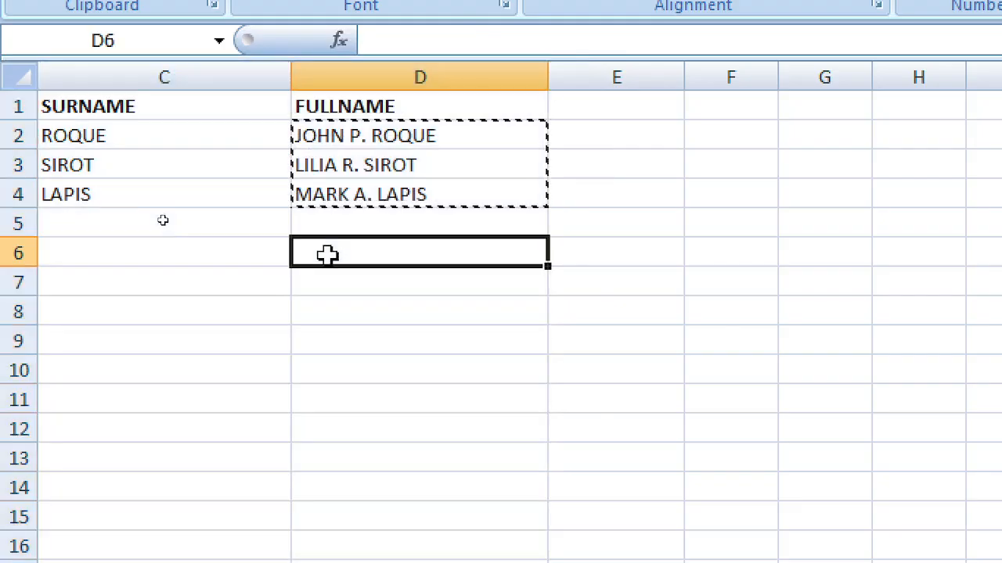
Step: Unhide the remaining hidden columns, bring NAME into view and cancel the D2:D4 copy marquee
click(30, 76)
click(73, 76)
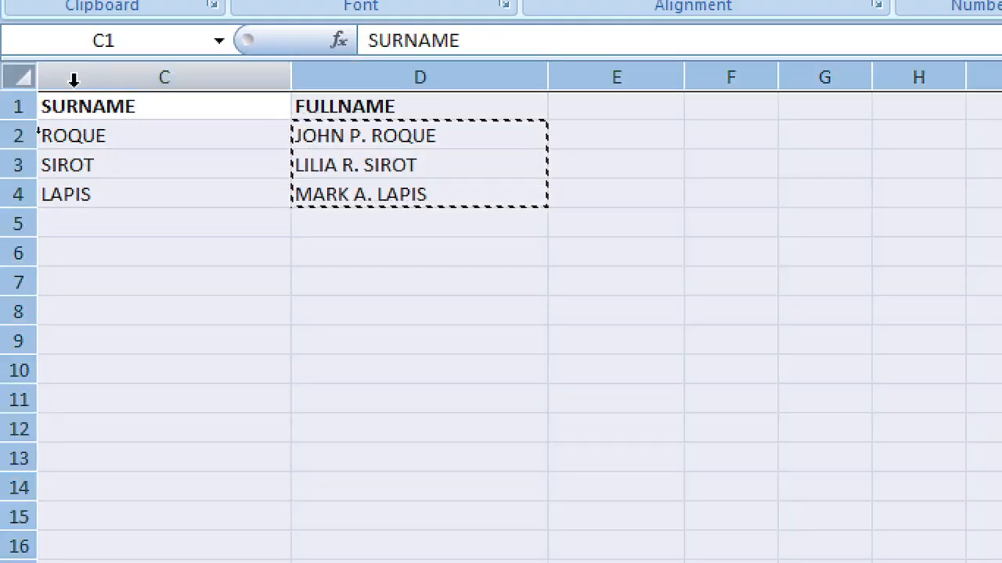
right_click(83, 74)
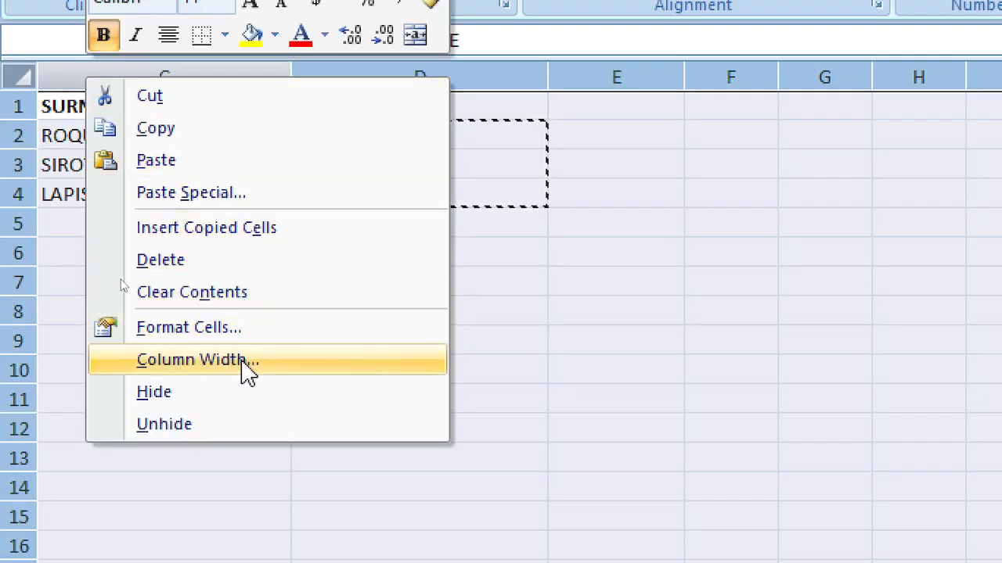
click(248, 427)
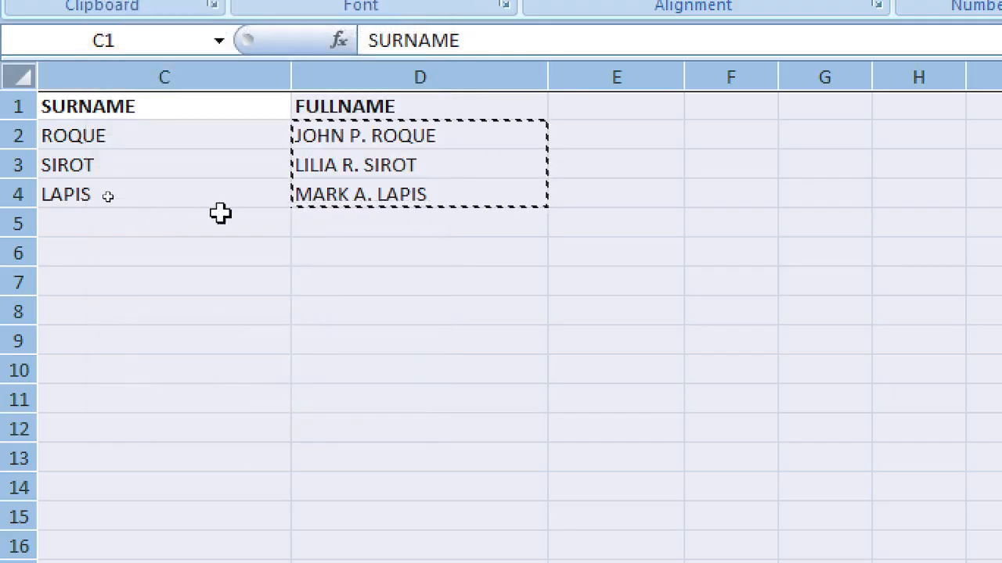
click(170, 196)
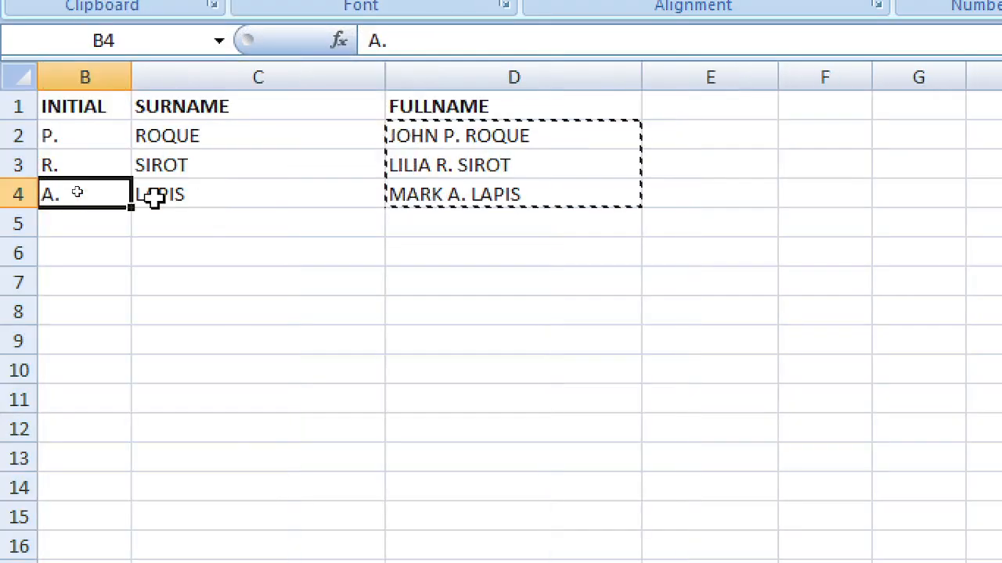
key(Left)
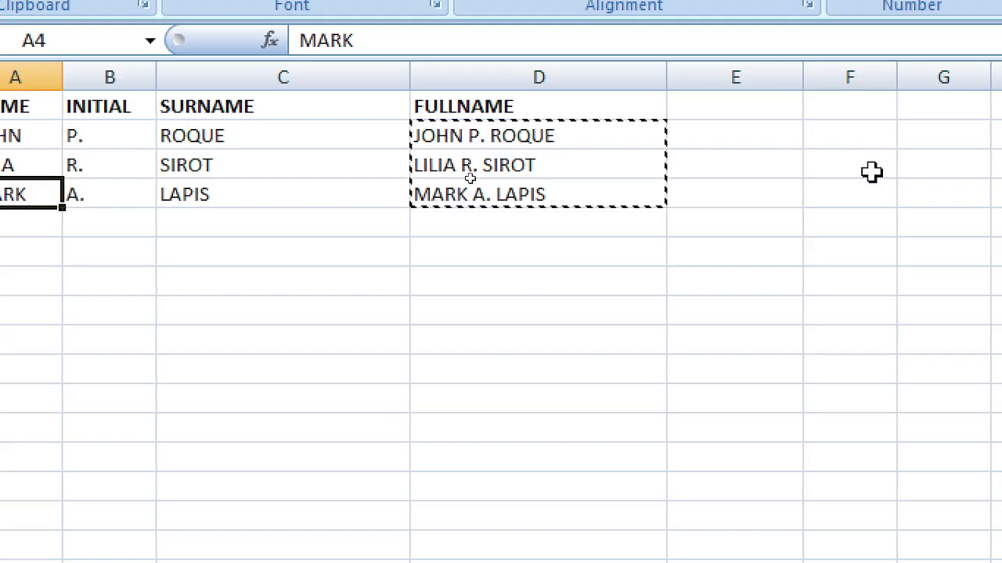
click(819, 279)
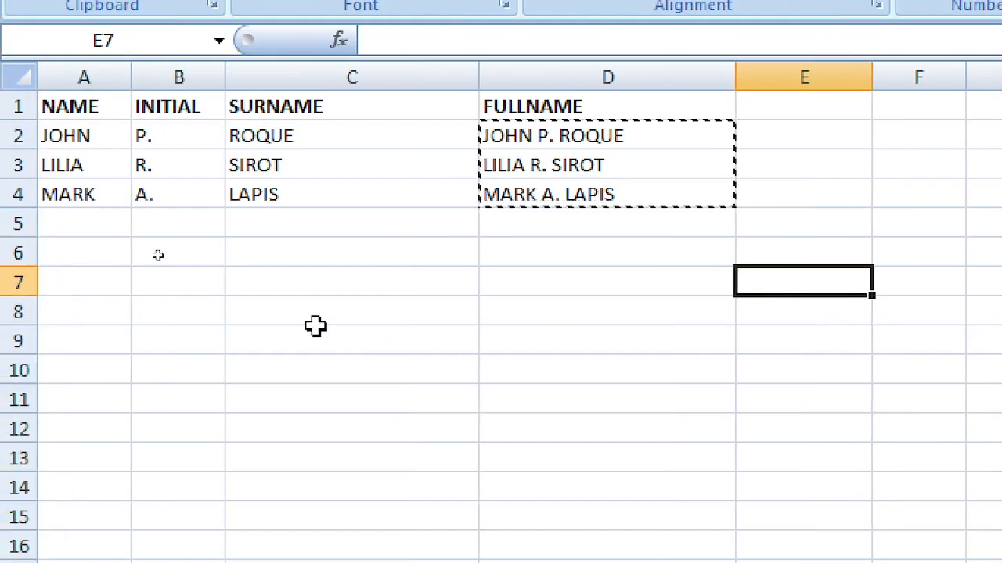
key(Escape)
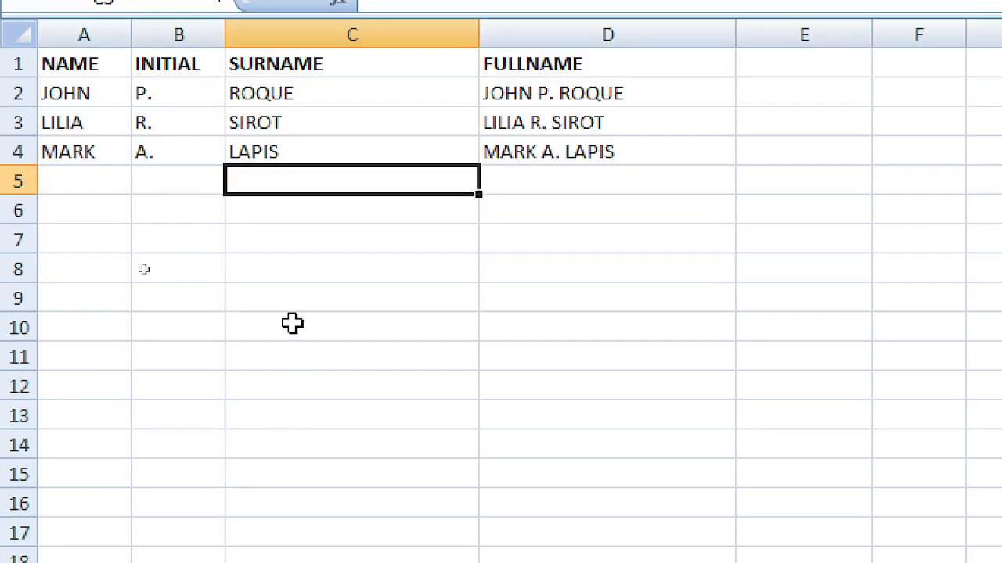
Step: Fill the A2:C4 name rows down to row 10, clear rows 5–7, and select D8
click(441, 243)
click(431, 212)
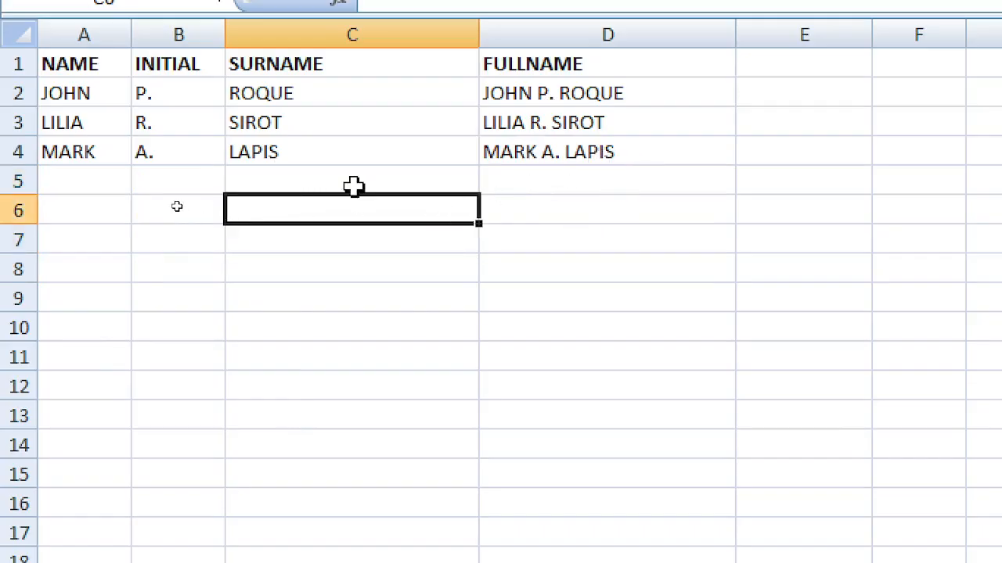
drag(92, 98, 347, 154)
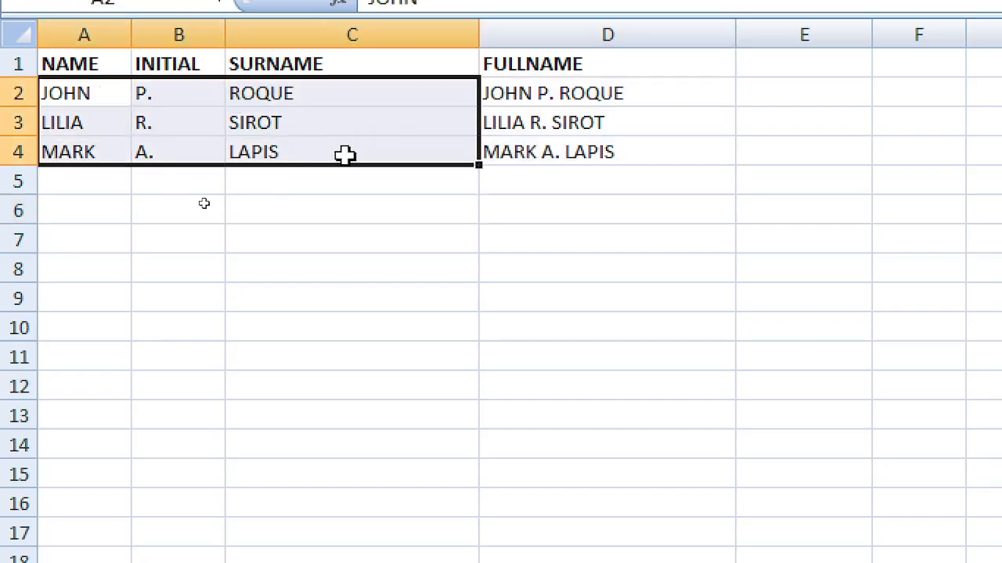
drag(476, 168, 476, 342)
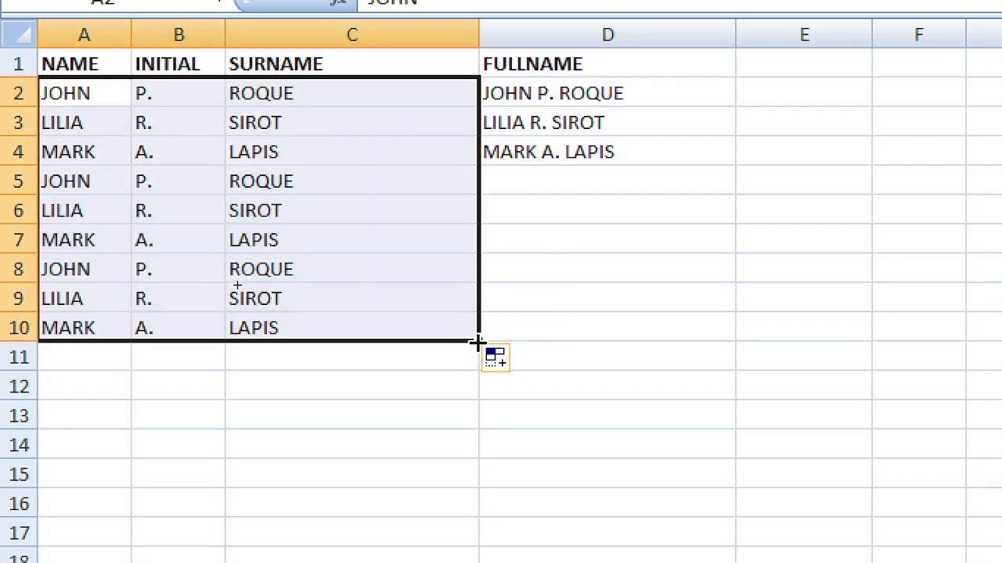
click(432, 380)
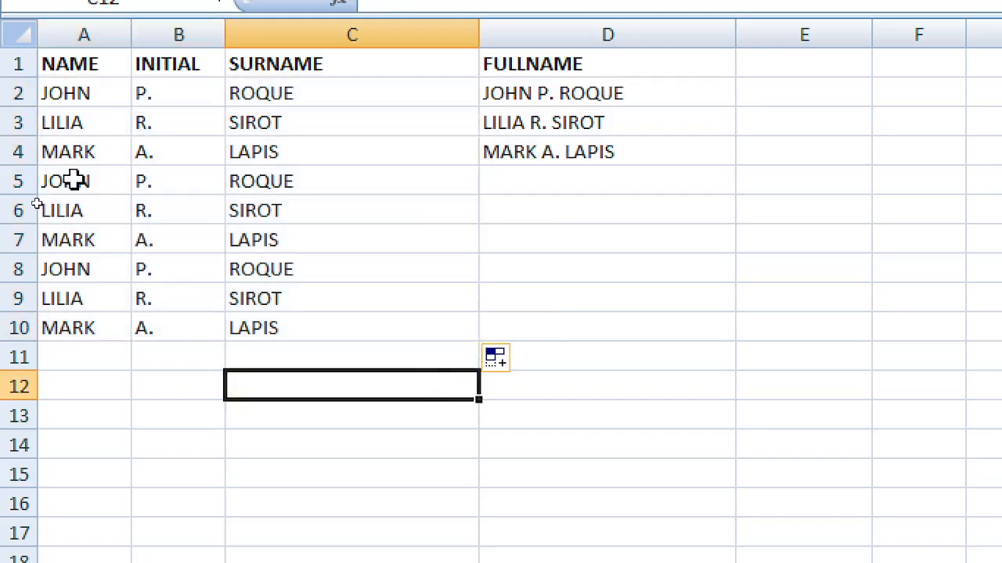
drag(73, 179, 314, 241)
key(Delete)
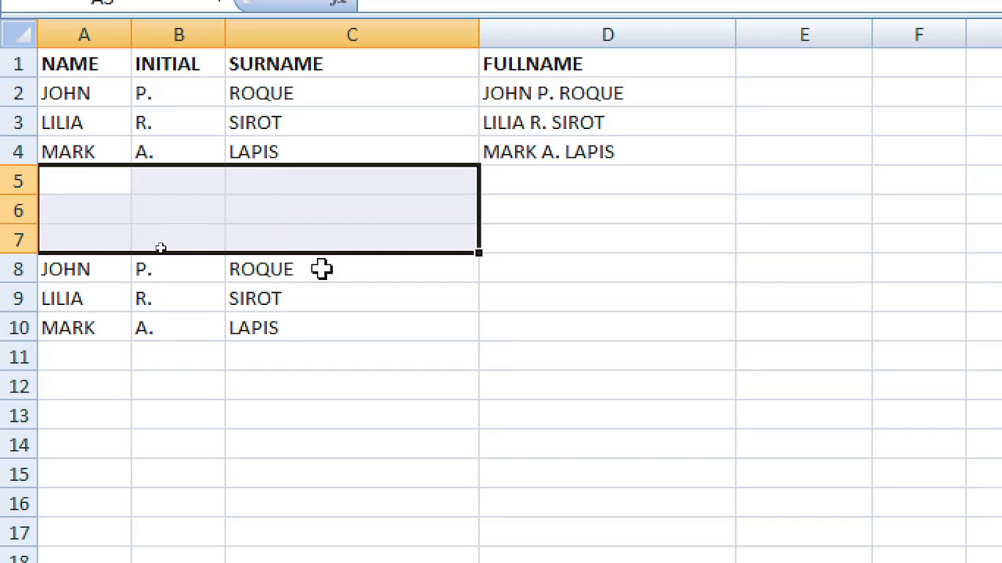
click(391, 358)
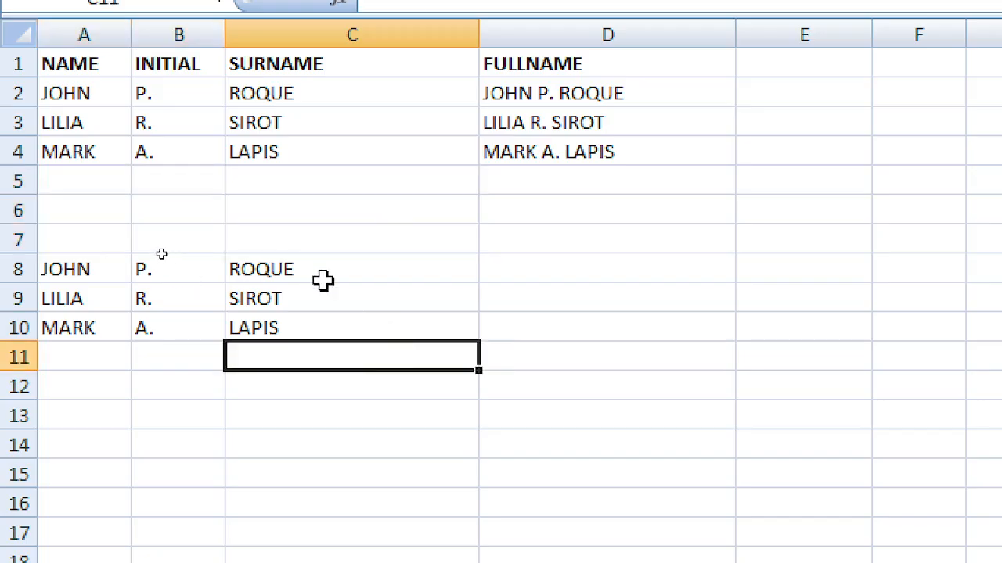
click(522, 270)
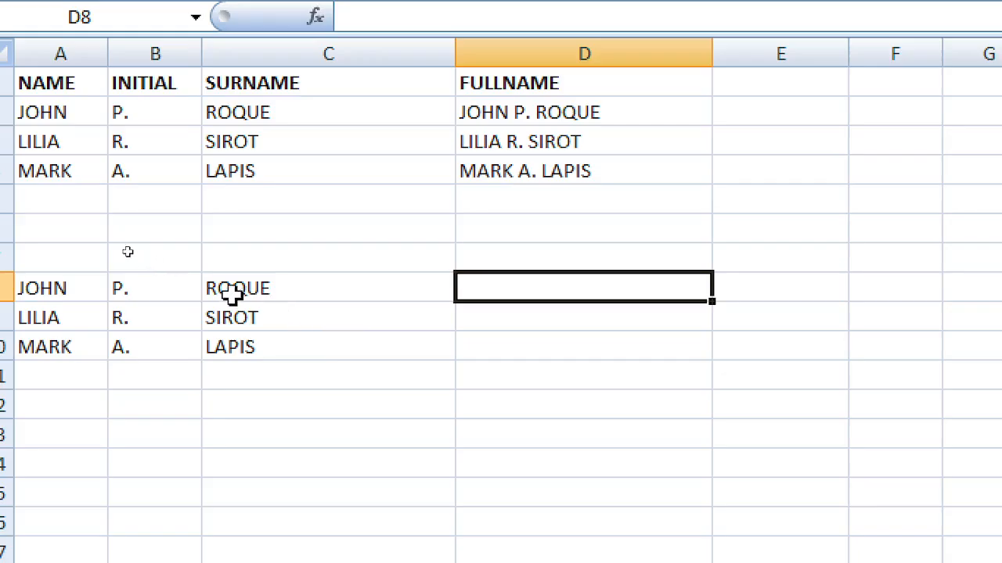
Step: Start D8's formula with A8, switching it from absolute to row-locked A$8 with F4
click(110, 290)
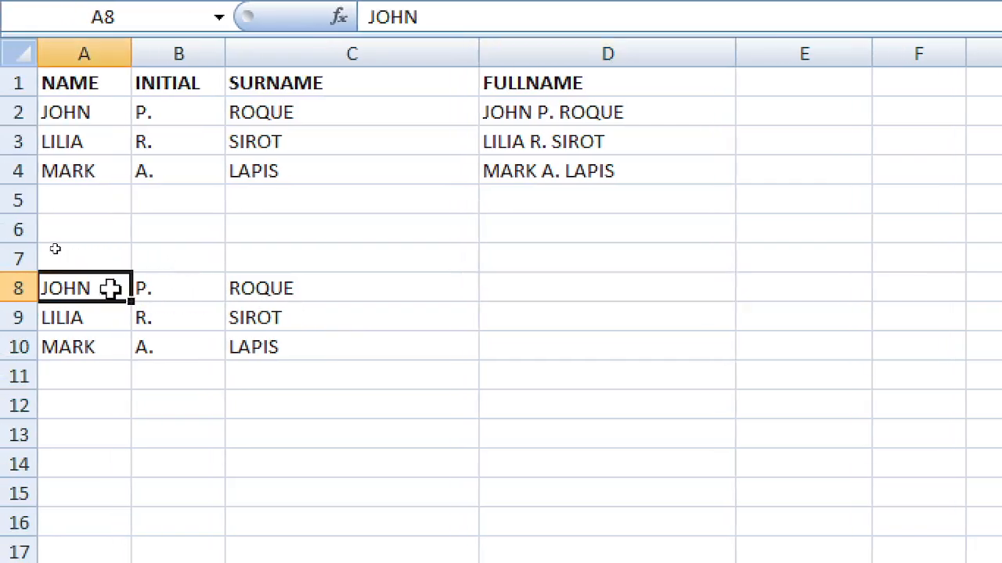
click(555, 299)
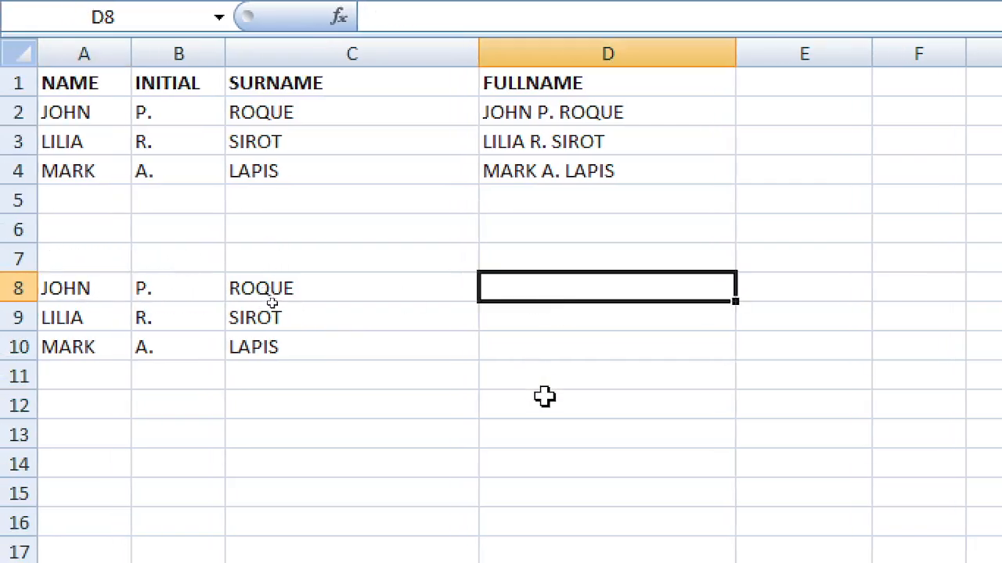
text(=)
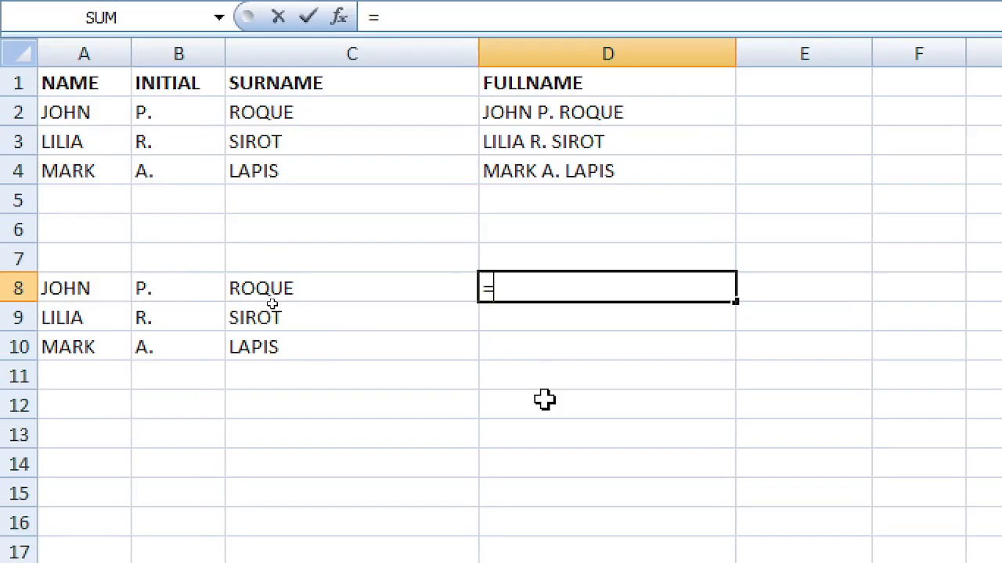
key(Left)
key(Left)
key(Left)
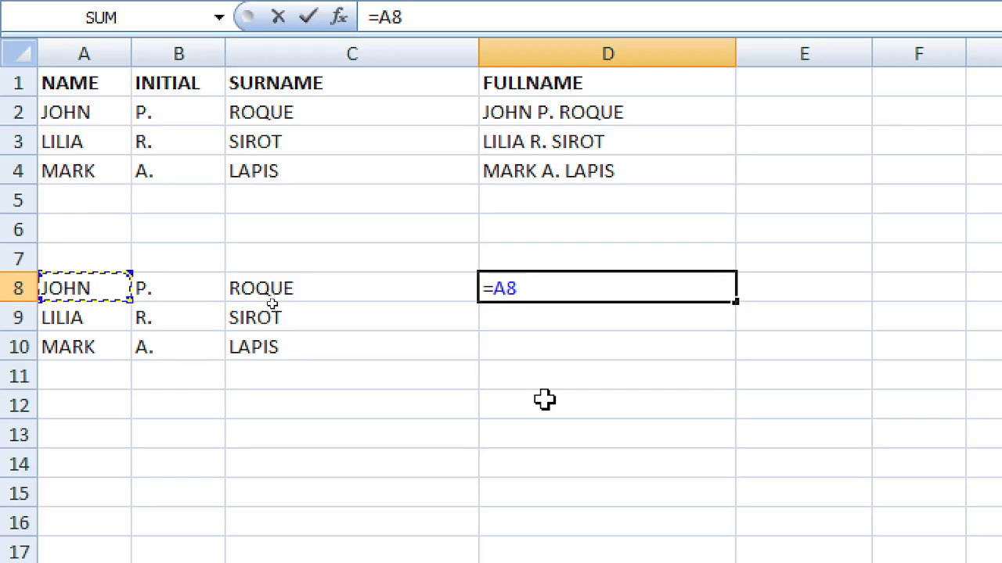
key(F4)
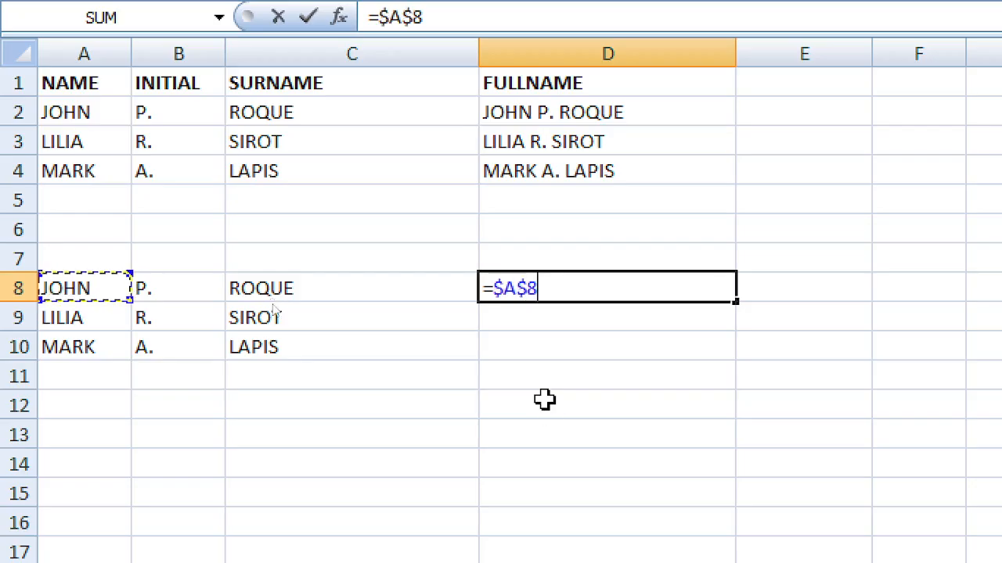
key(Return)
key(Up)
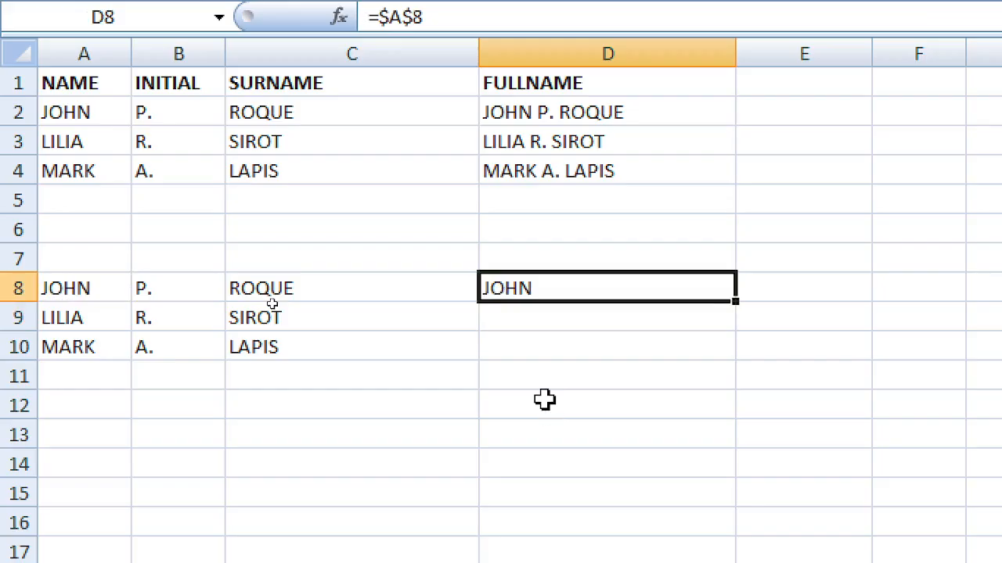
key(F2)
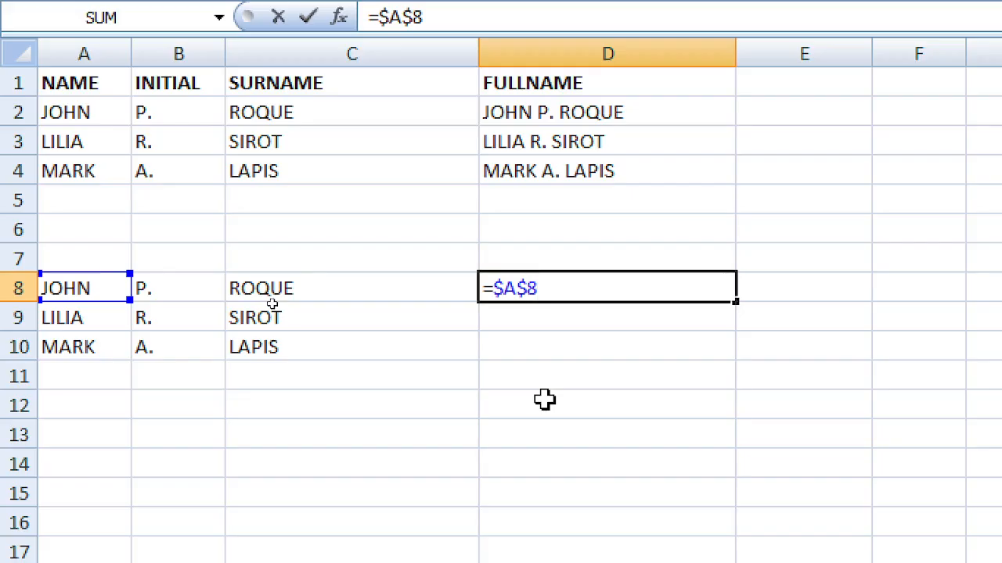
key(F4)
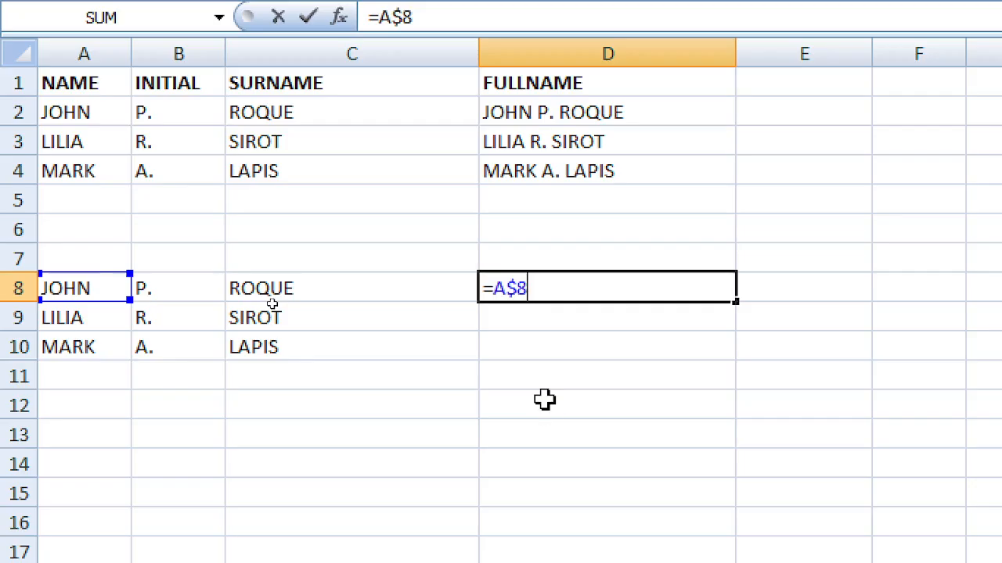
key(Return)
key(Up)
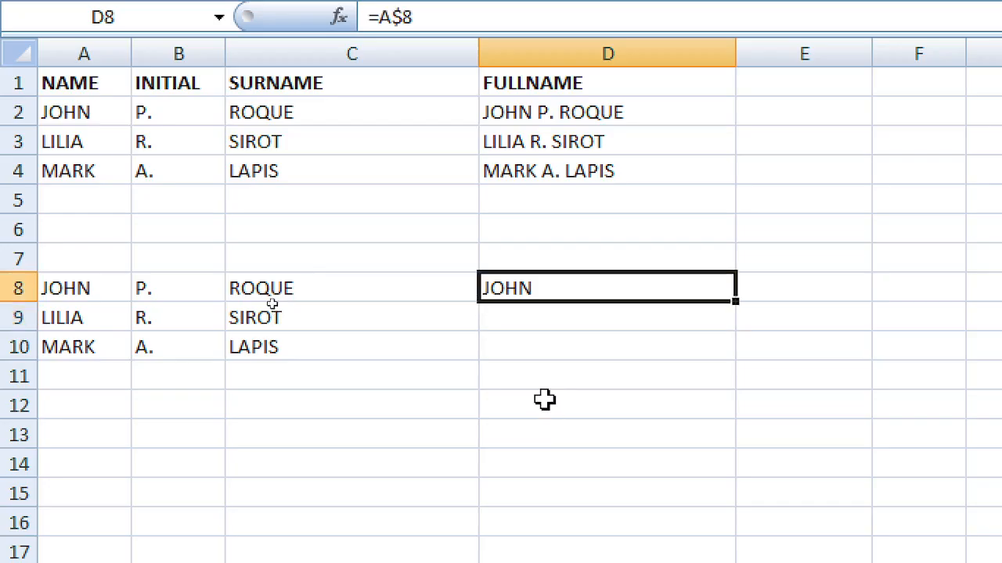
key(F2)
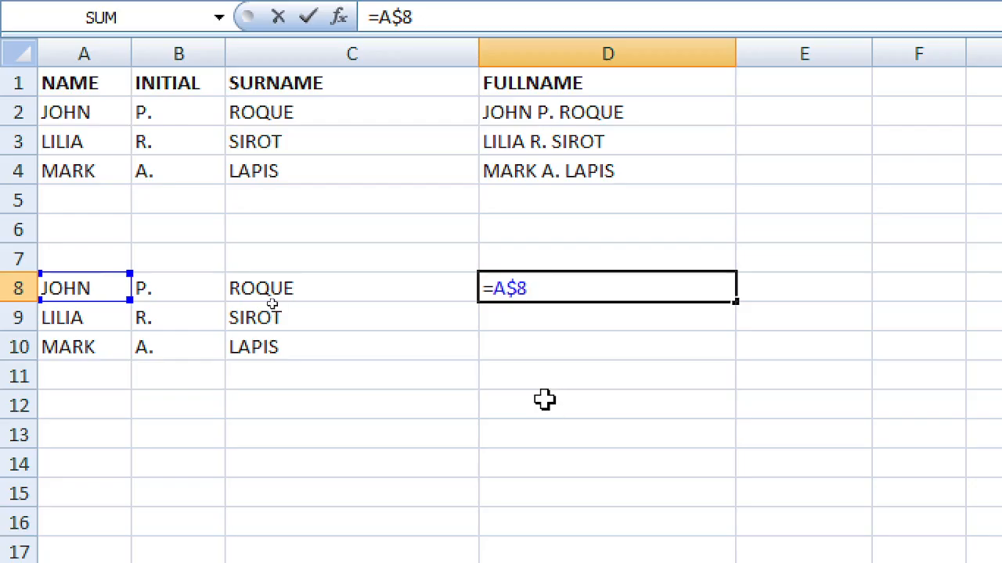
text(&)
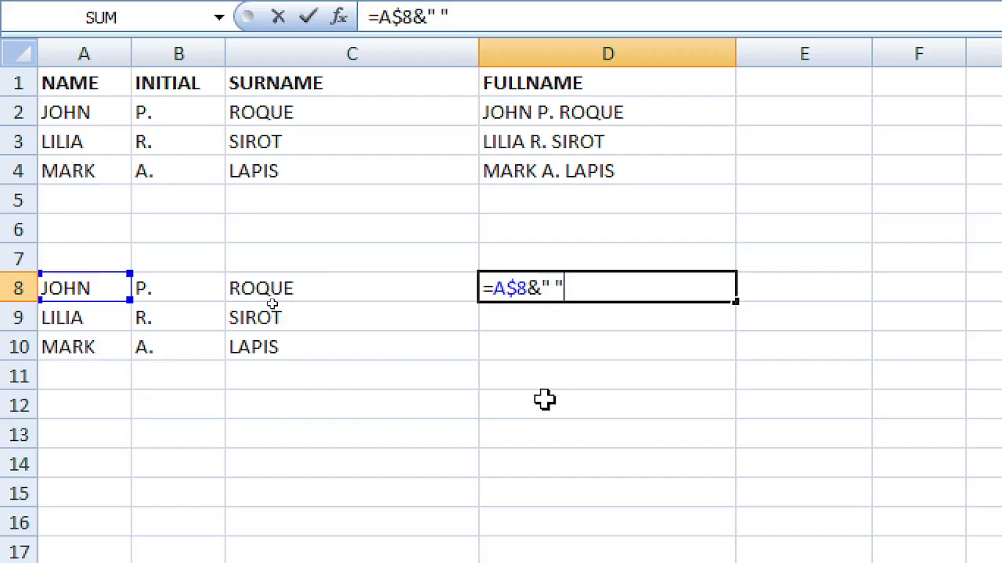
text(" "&)
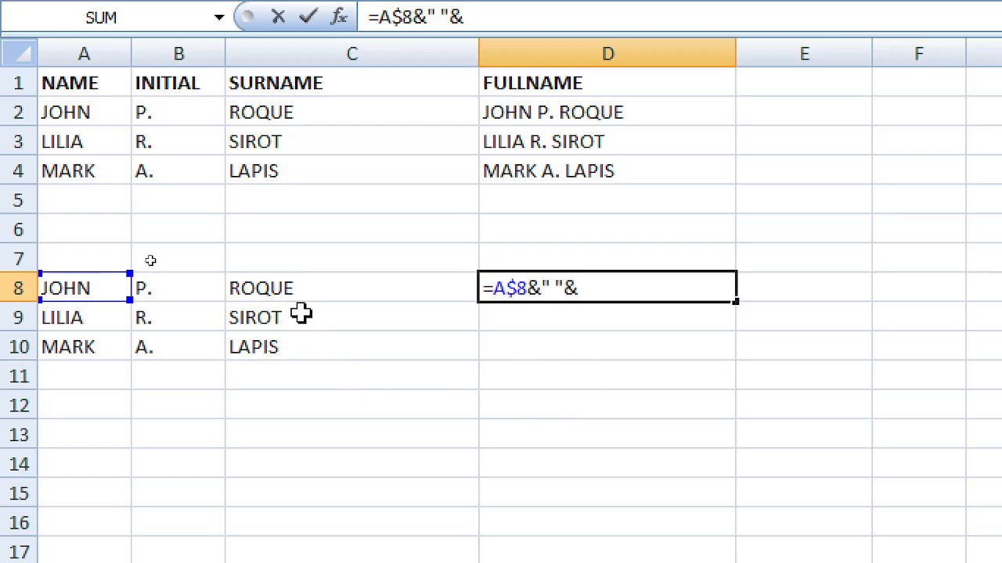
click(299, 292)
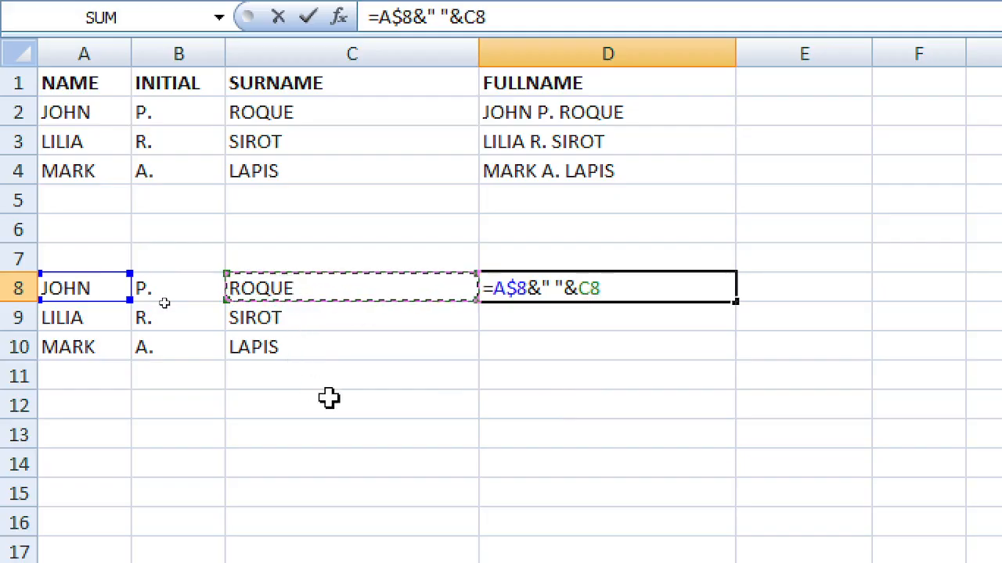
key(Return)
key(Up)
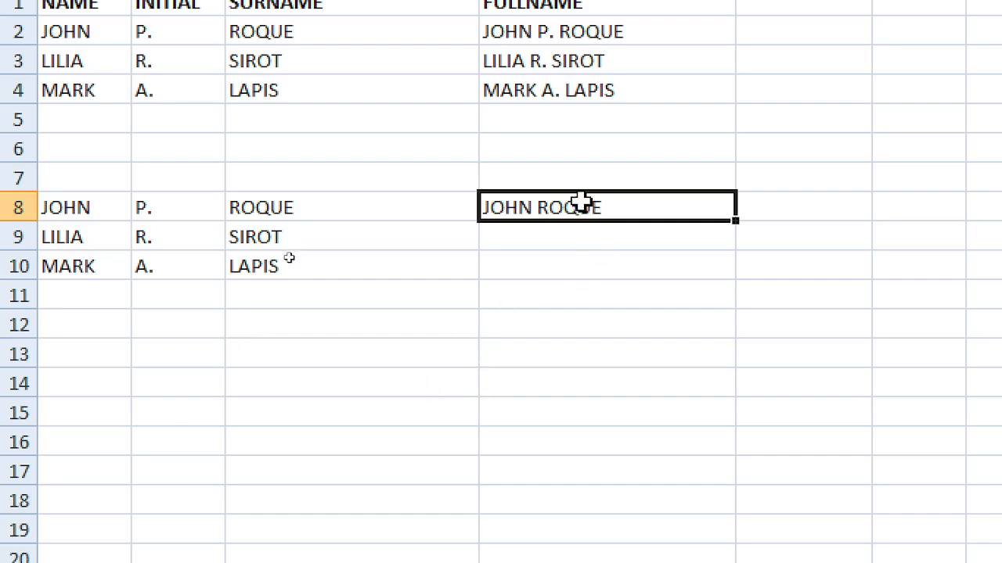
Step: Cycle the A8 reference's locking with F4, then replace it with D9 in D8's formula
key(F2)
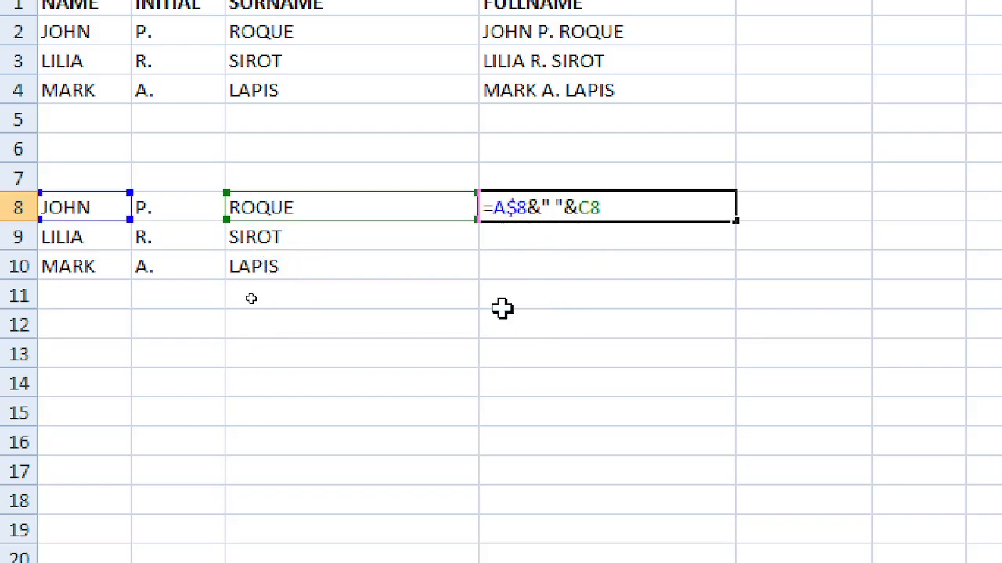
key(F4)
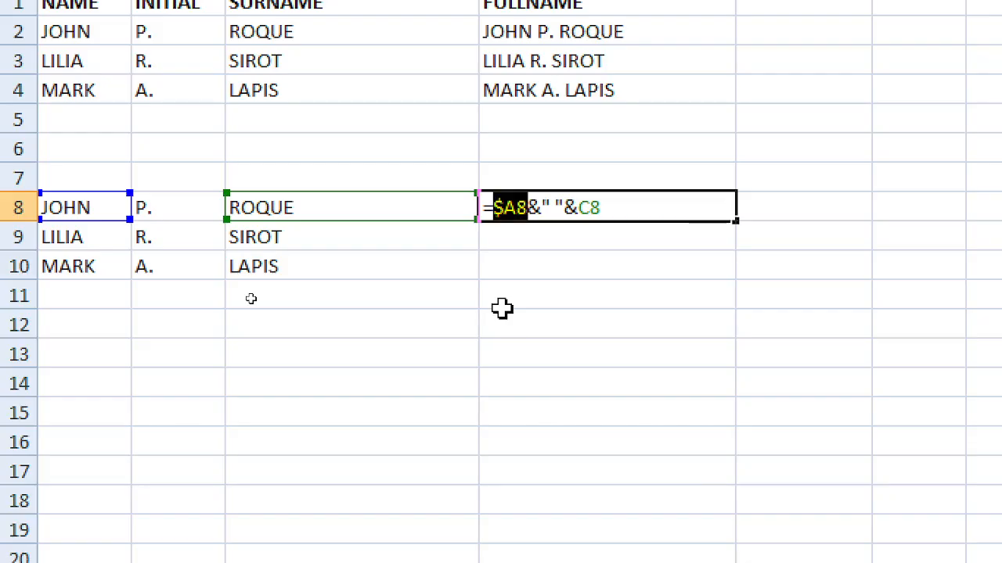
key(F4)
key(F4)
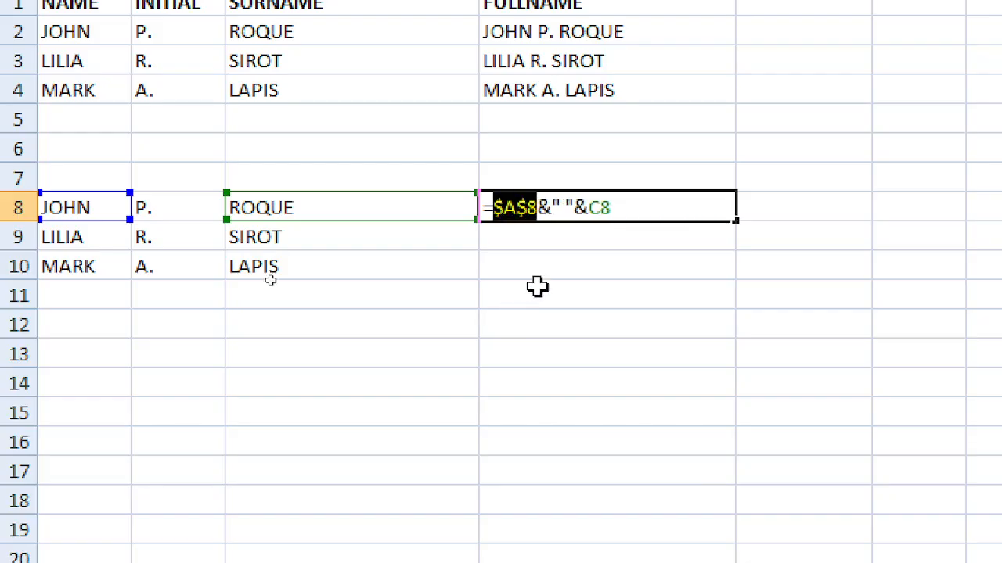
click(547, 244)
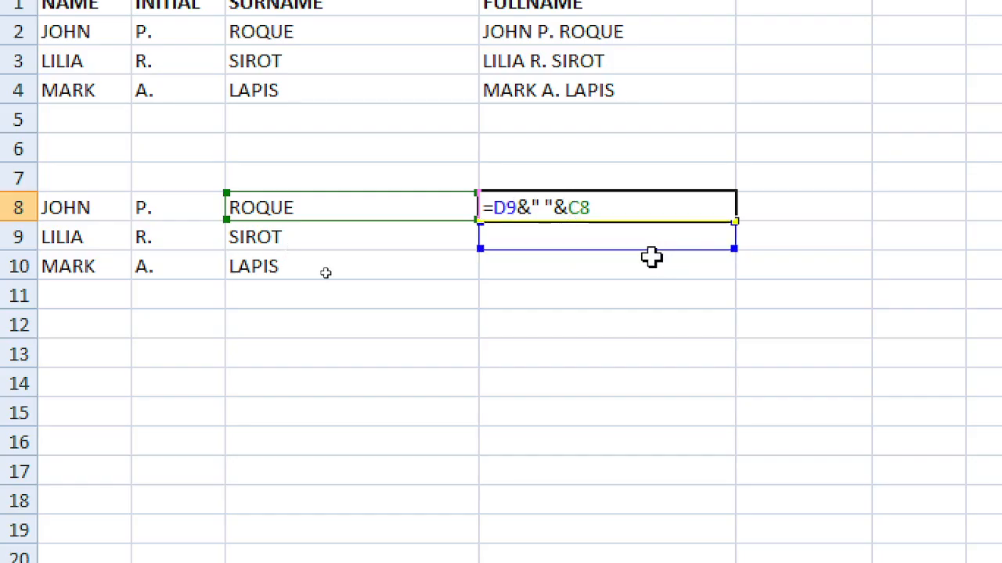
key(Return)
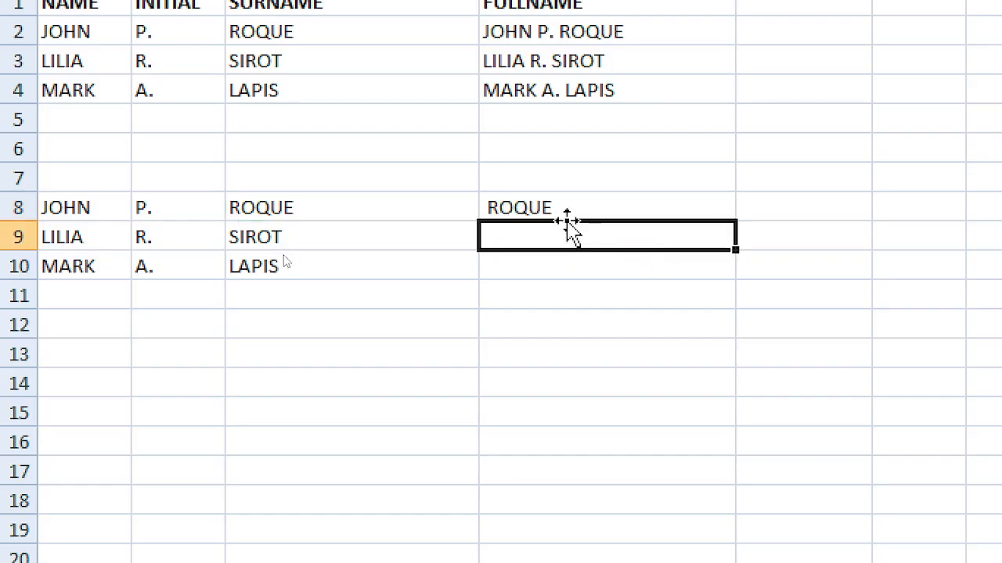
click(546, 205)
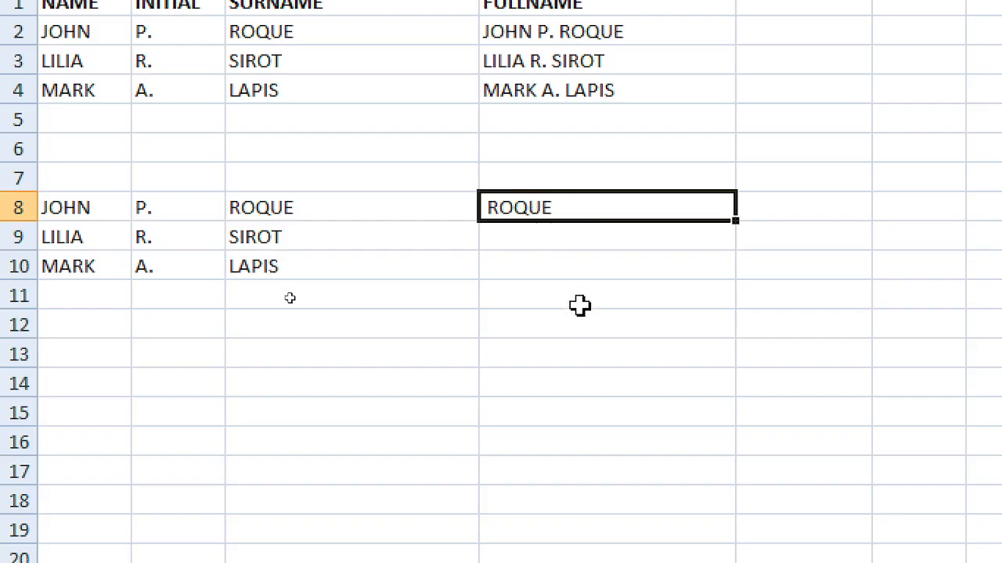
Step: Swap D9 for D11 so D8 reads =D11&" "&C8 and shows only ROQUE
key(F2)
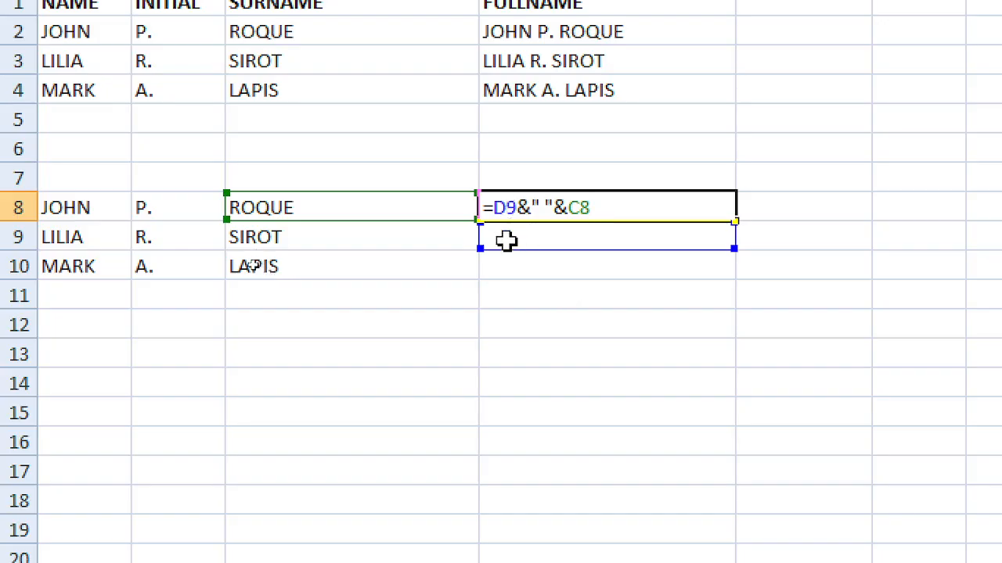
key(F4)
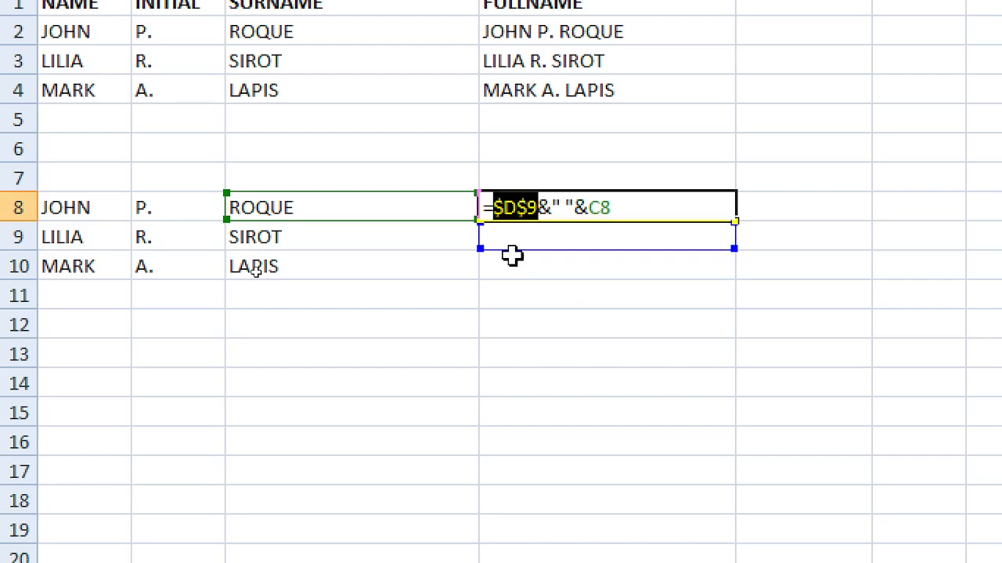
key(F4)
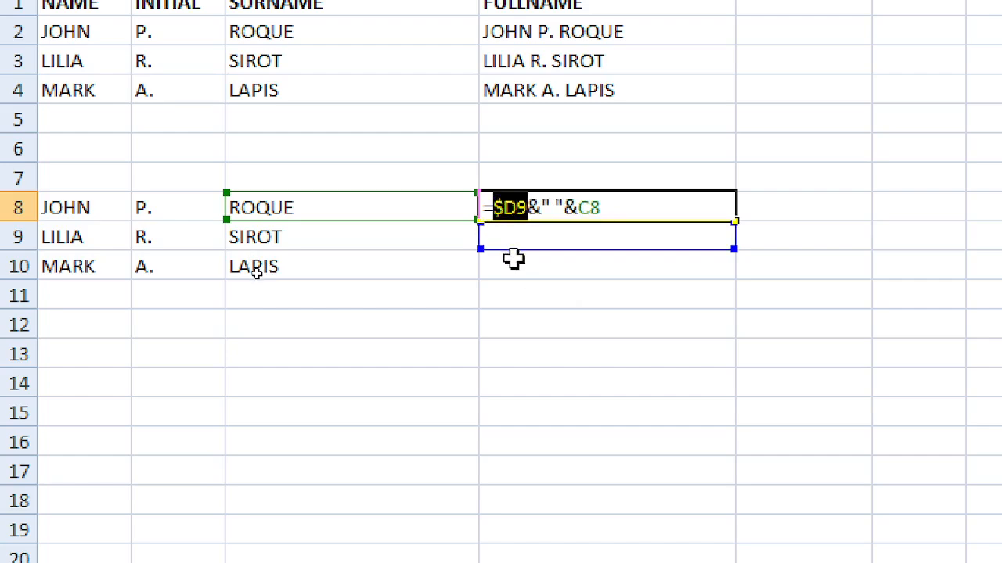
key(F4)
key(F4)
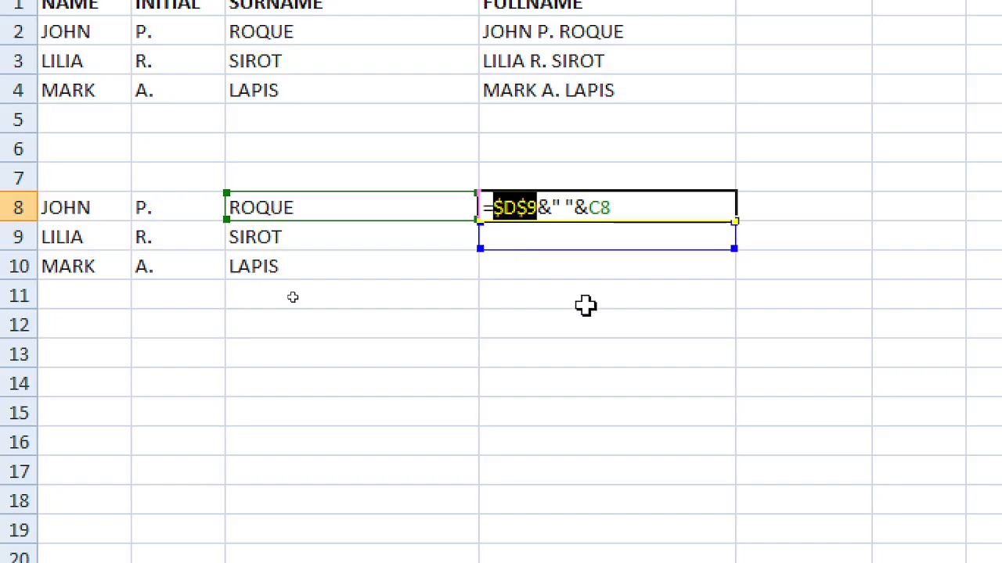
click(586, 305)
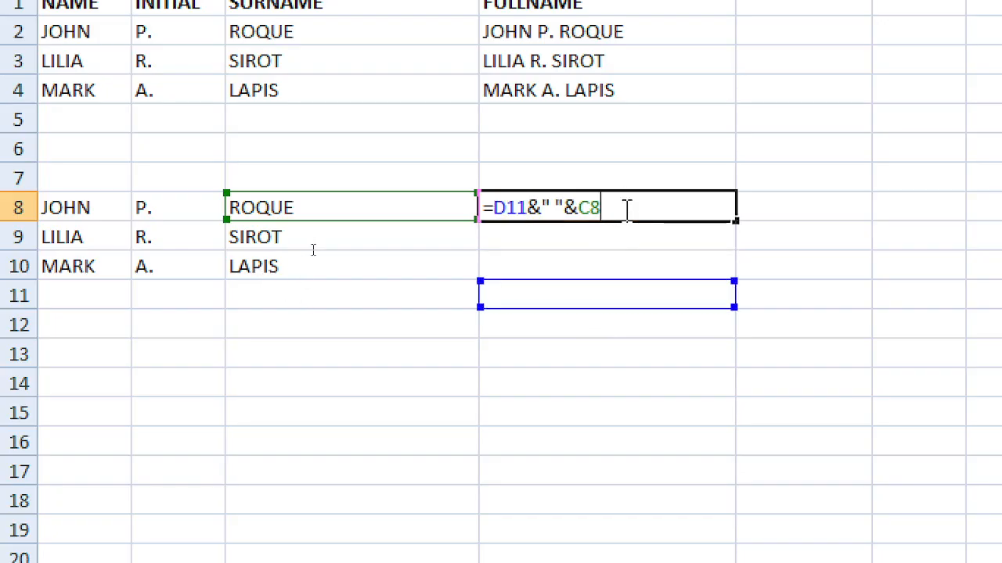
key(Return)
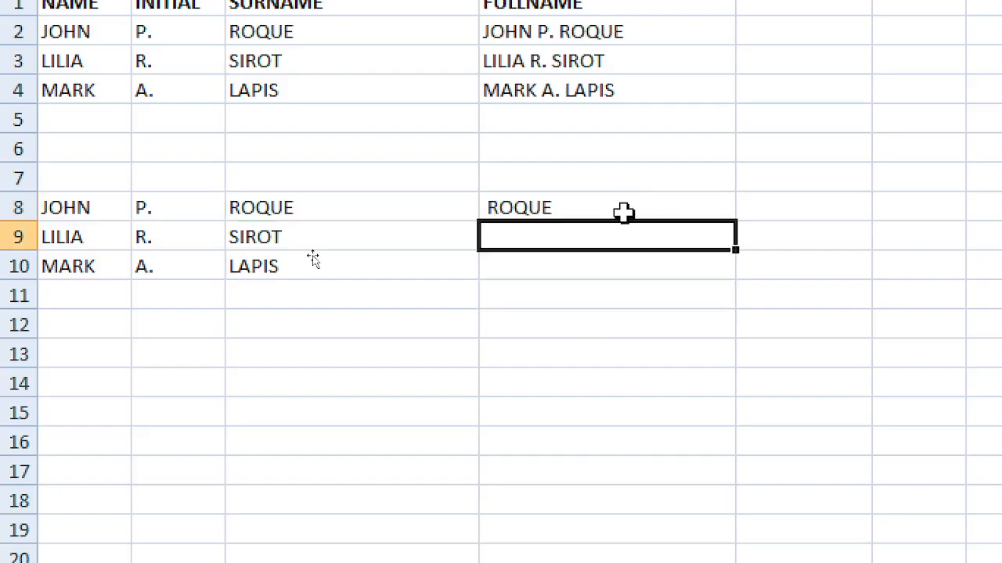
click(577, 209)
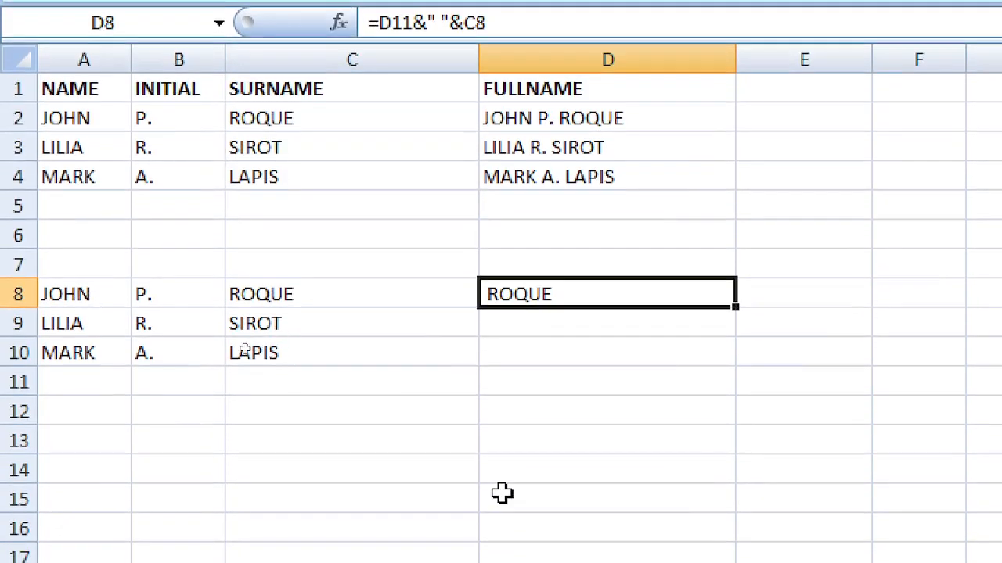
Step: Begin a $A$8 full-name formula in D8, correcting the partially typed separator
text(=)
click(86, 294)
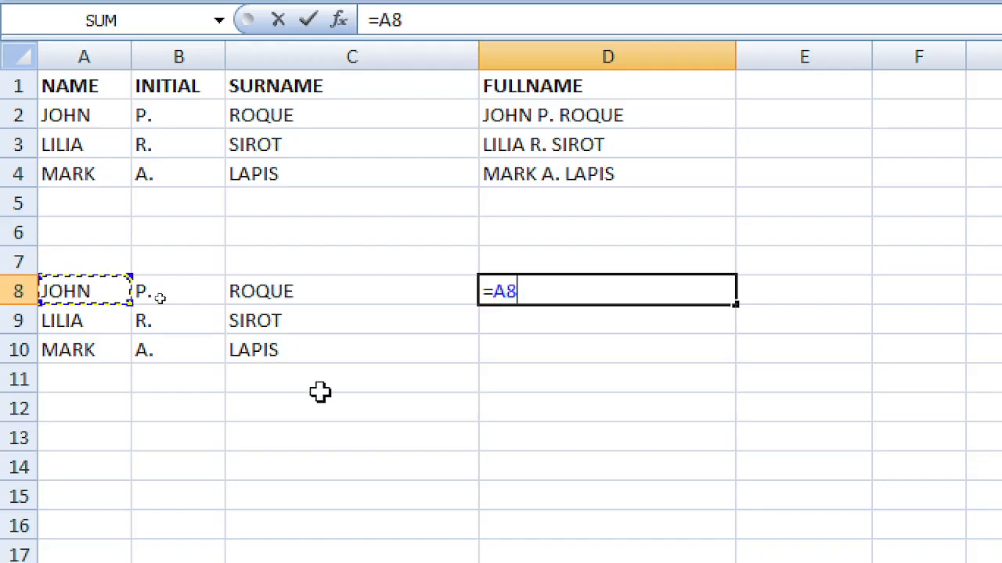
key(F4)
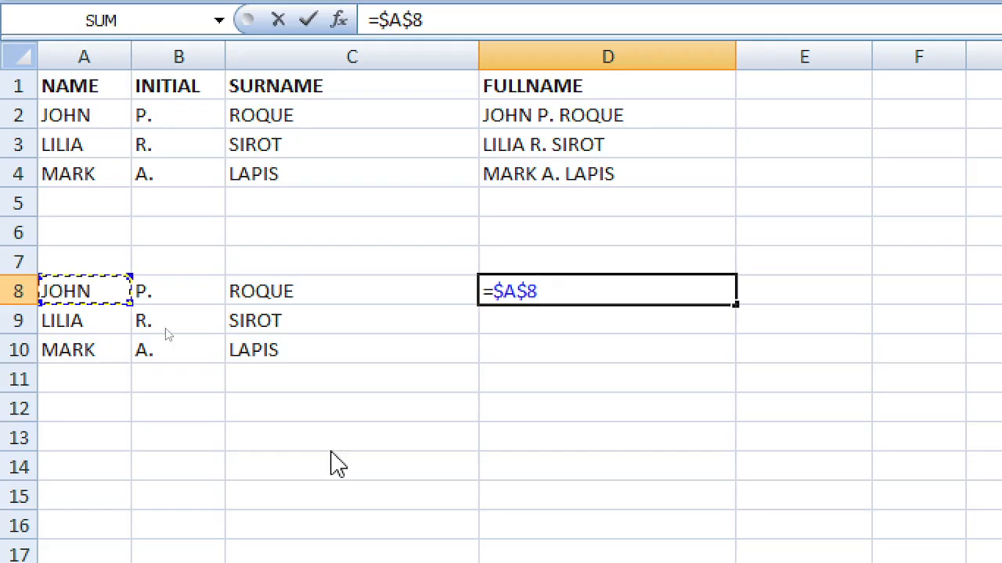
text(&)
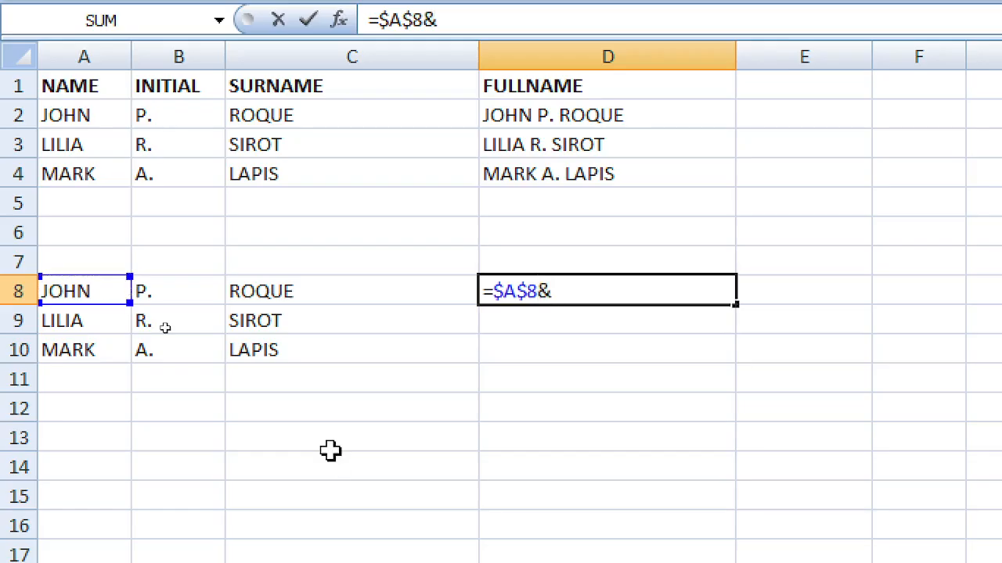
key(Left)
key(BackSpace)
key(BackSpace)
text(")
key(shift+space)
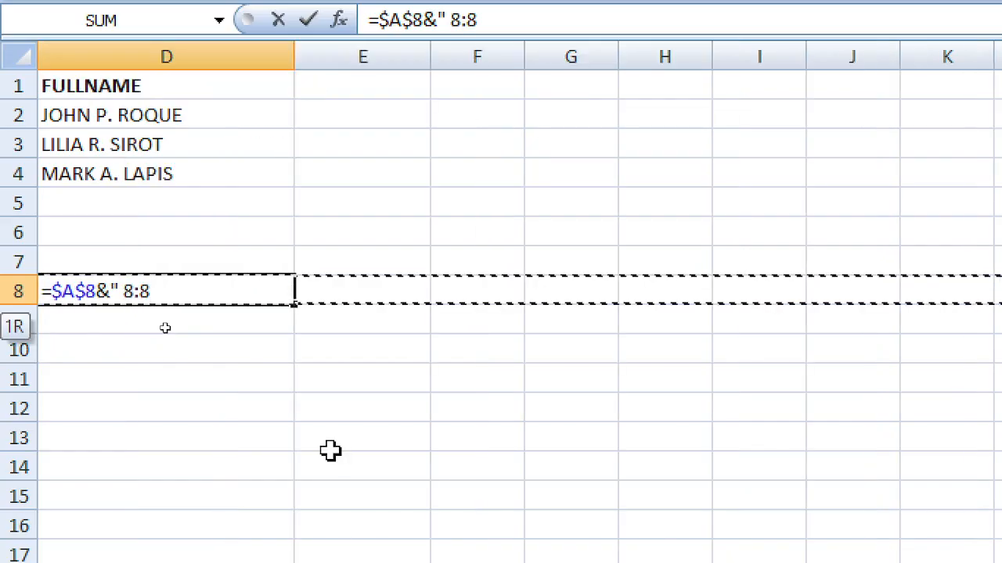
key(Left)
key(Right)
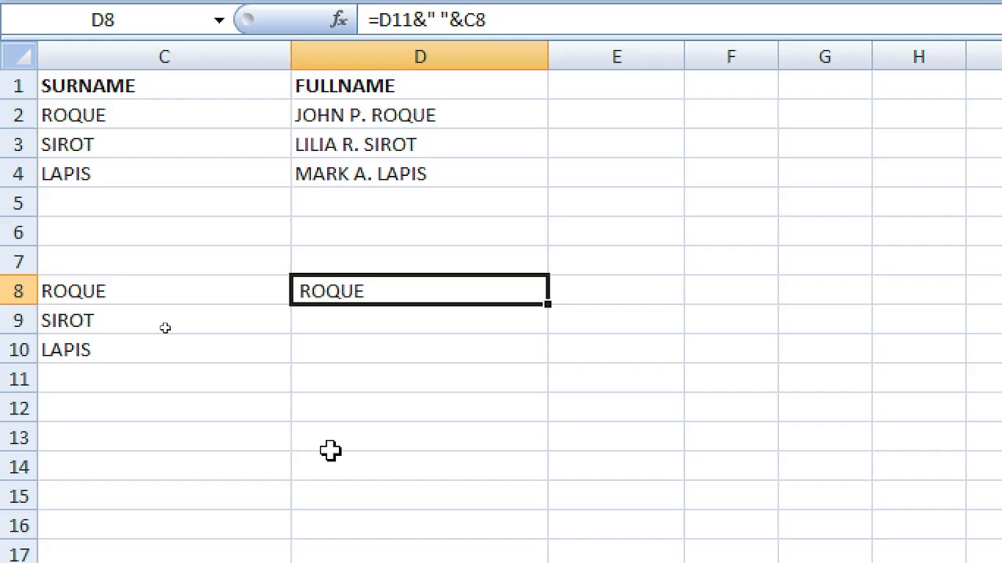
text(=)
key(Left)
key(Left)
key(Left)
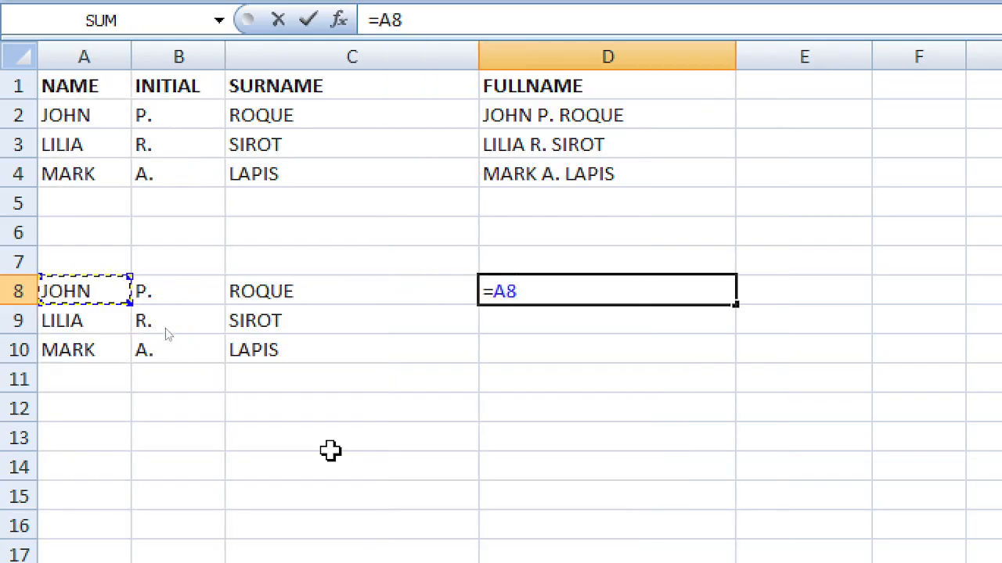
key(F4)
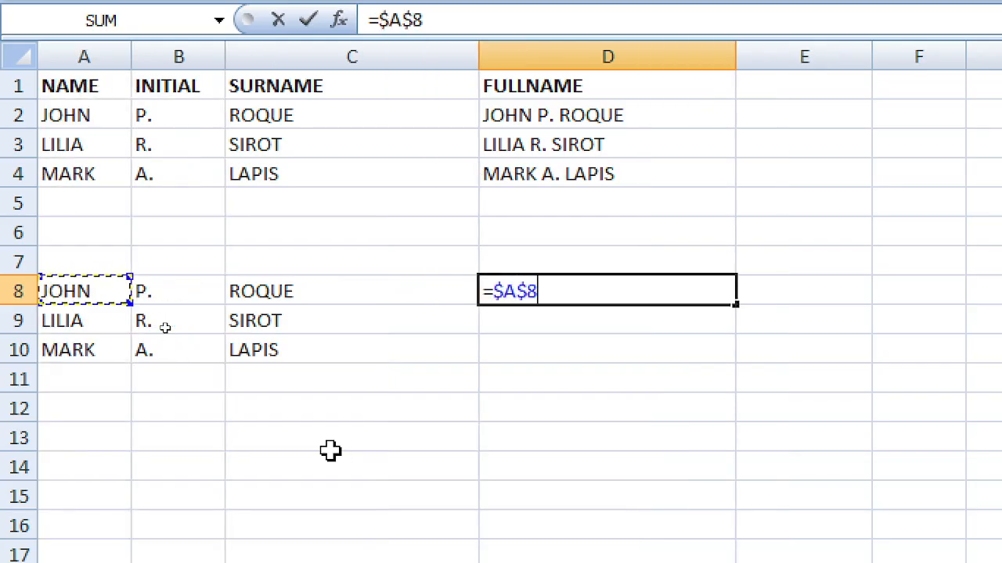
text(")
text(&)
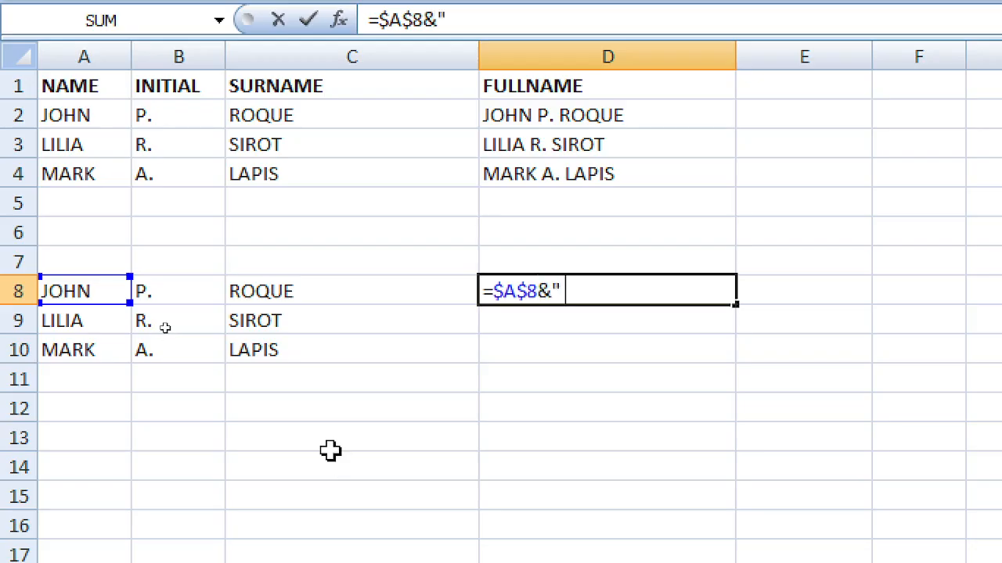
text( "&)
key(Down)
key(Left)
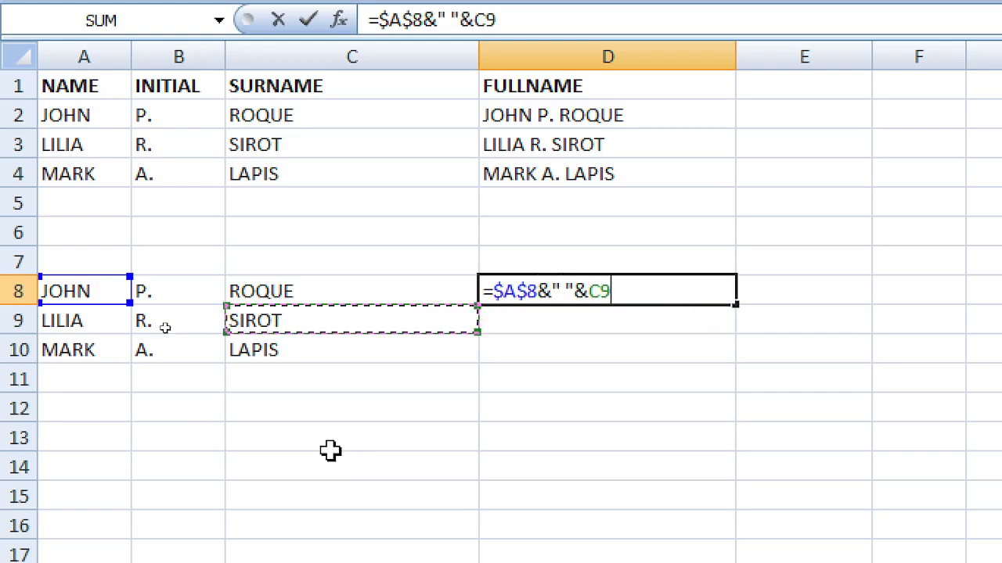
key(Up)
key(Return)
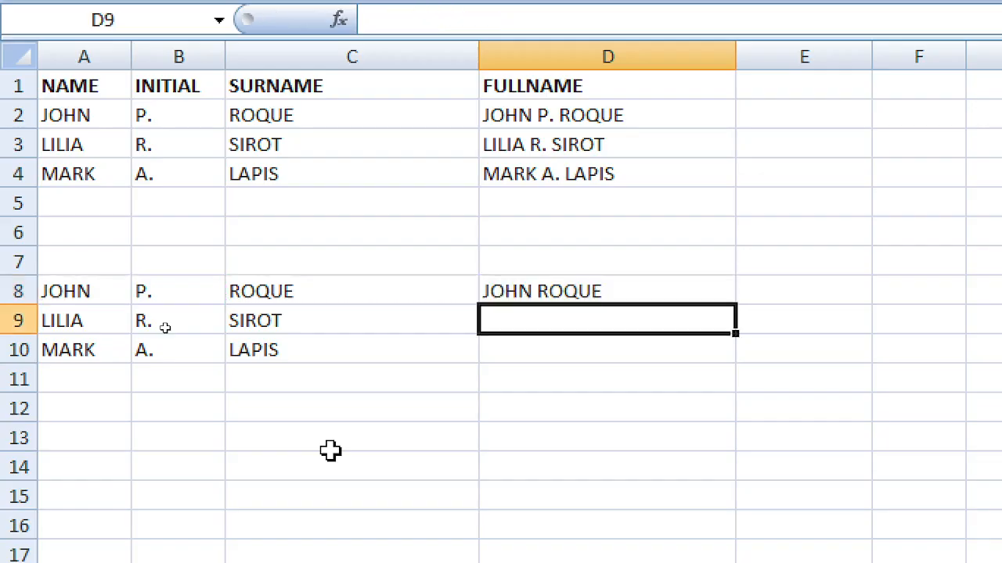
key(Up)
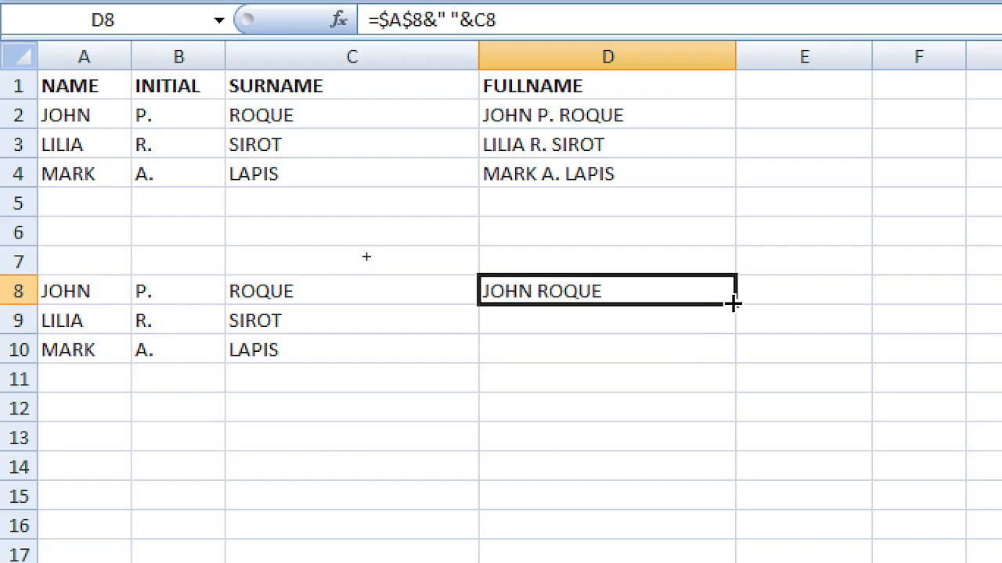
Step: Fill D8's formula down to D10, inspect the copies, then delete D9:D10
drag(731, 304, 717, 362)
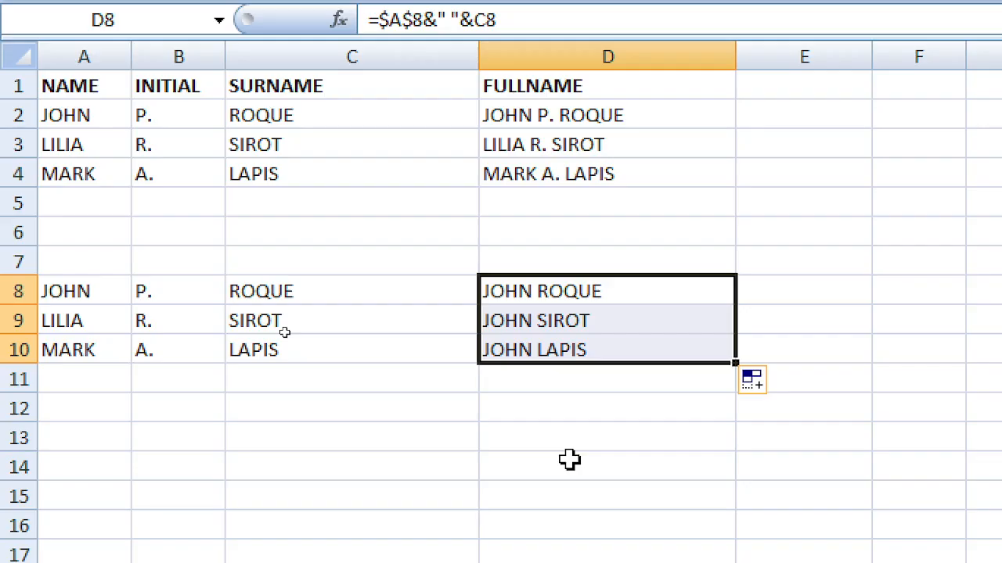
click(606, 378)
click(607, 321)
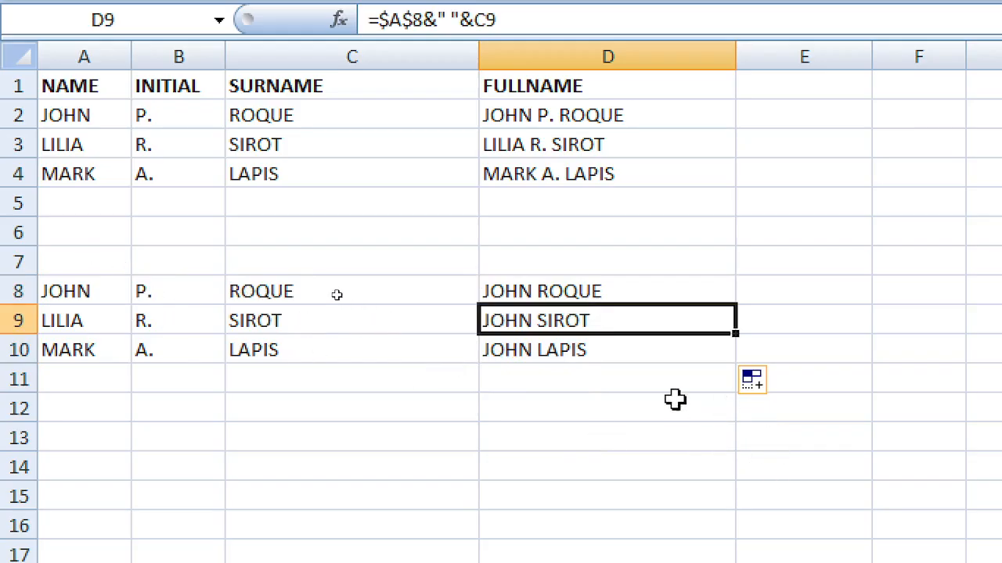
click(652, 344)
drag(659, 314, 657, 342)
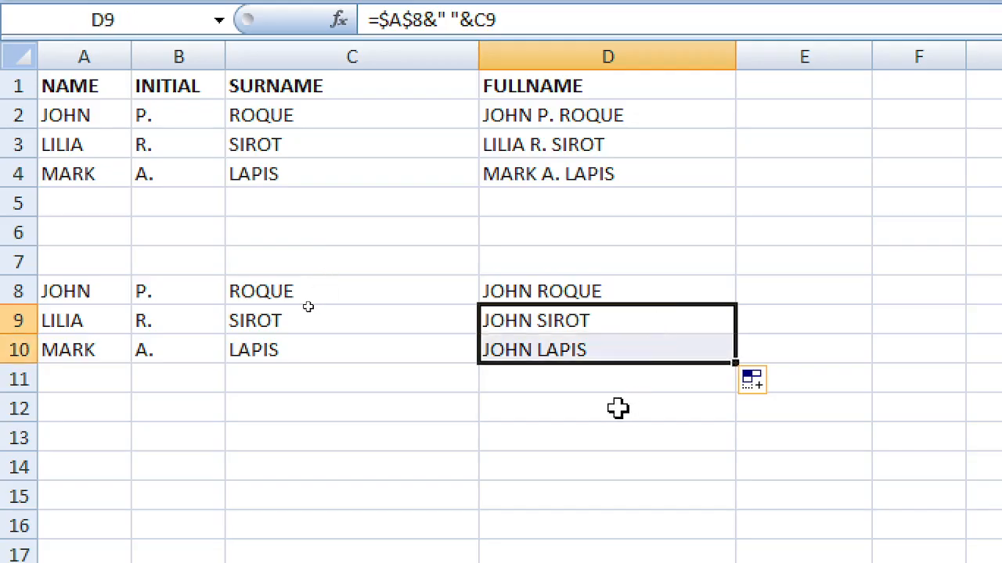
key(Delete)
click(557, 291)
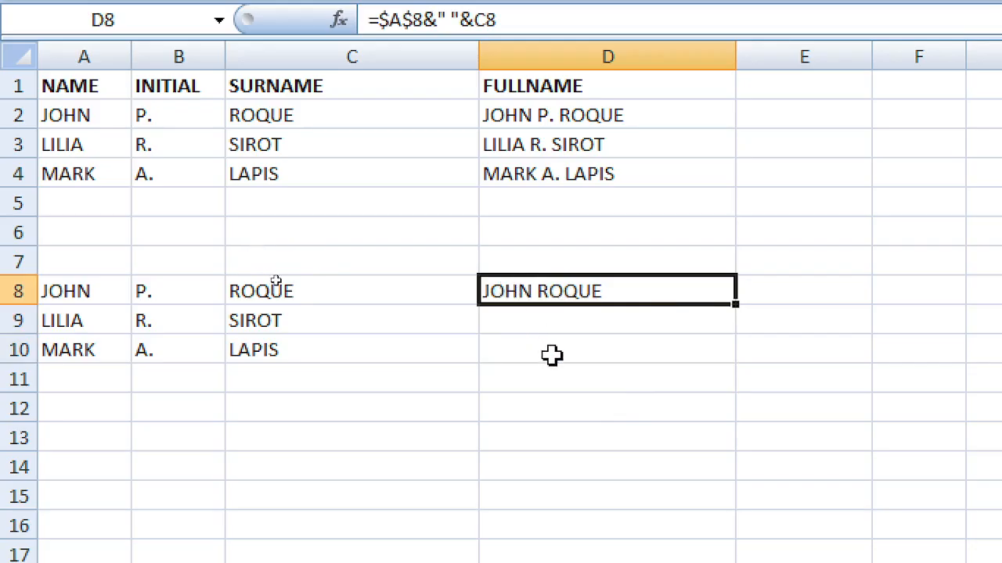
Step: Replace D8 with the row-locked formula =A$8&" "&C8
key(Delete)
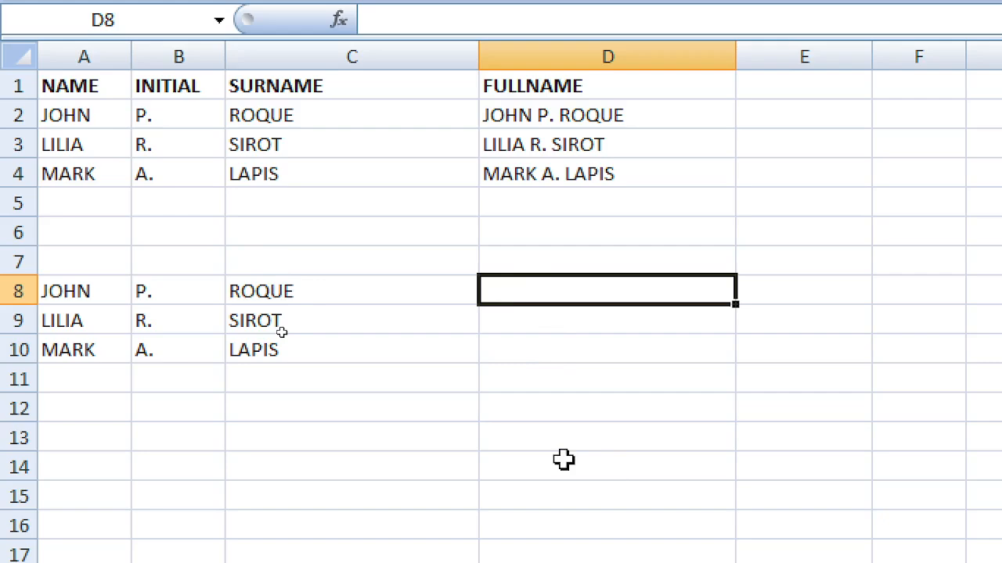
text(=)
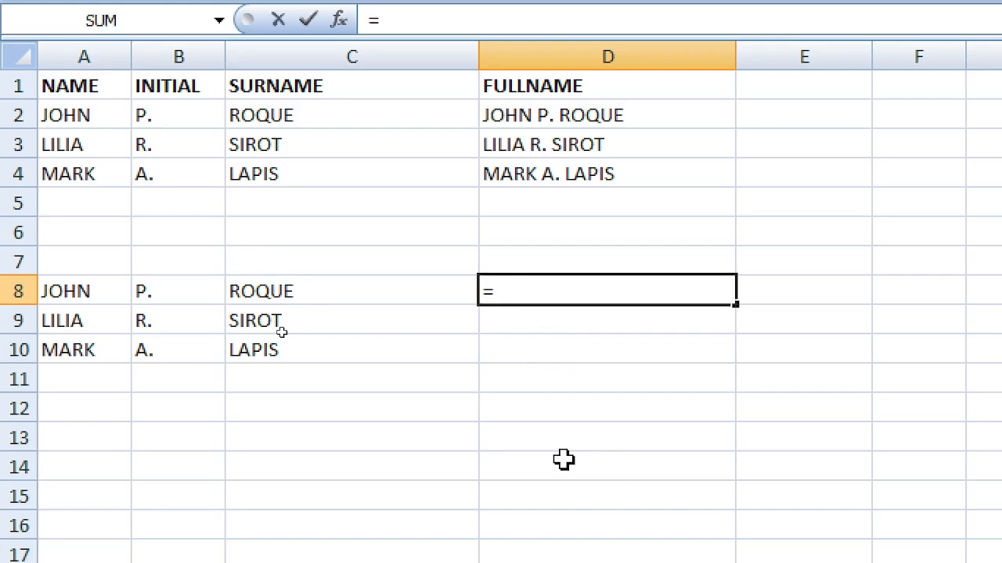
key(Left)
key(Left)
key(Left)
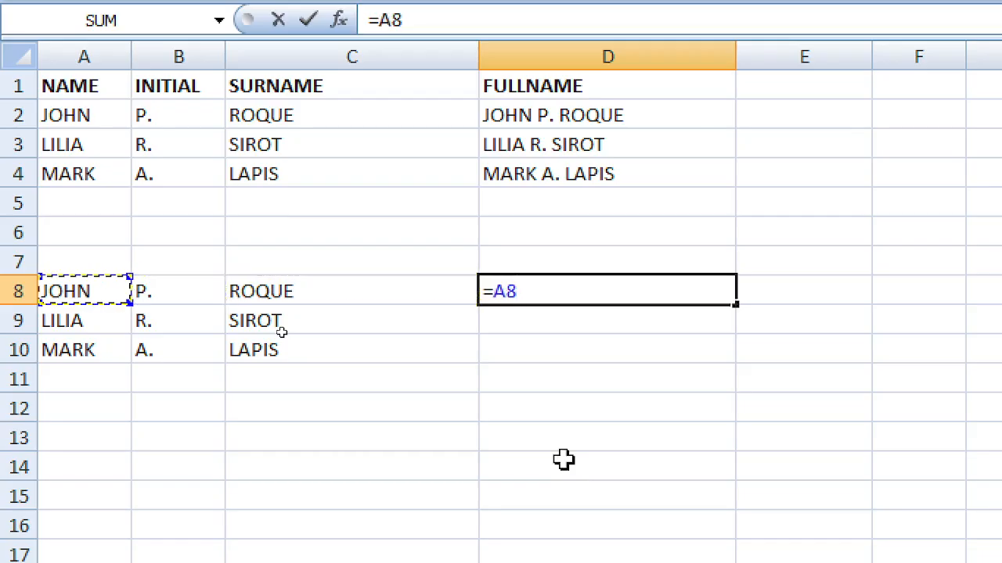
key(F4)
key(F4)
text(&)
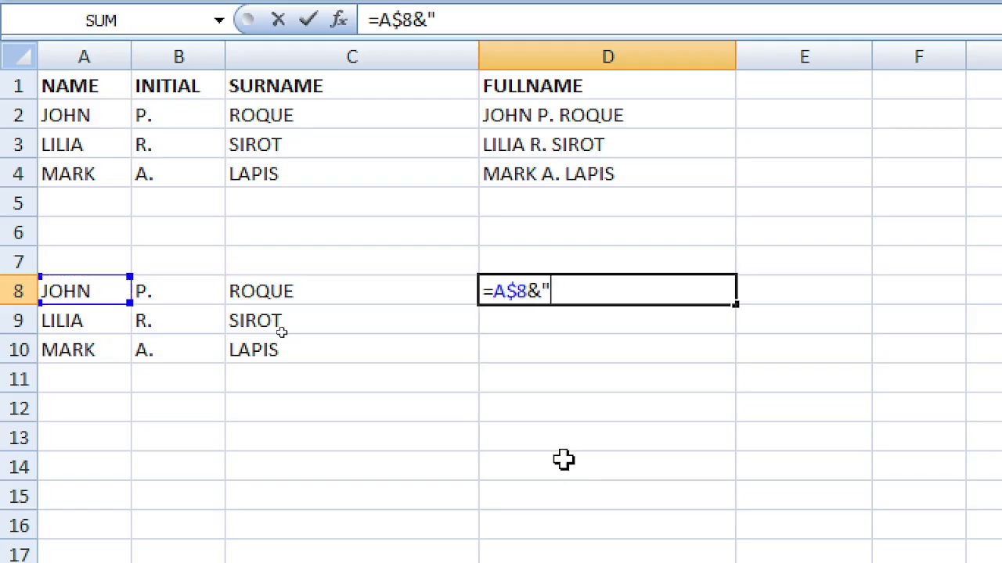
text(" "&)
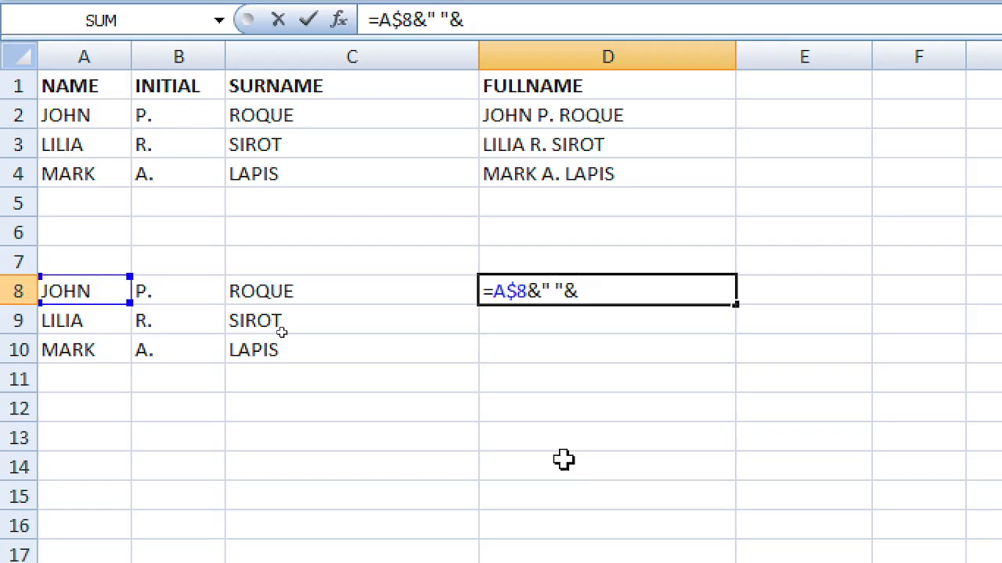
key(Left)
key(Left)
key(Right)
key(Return)
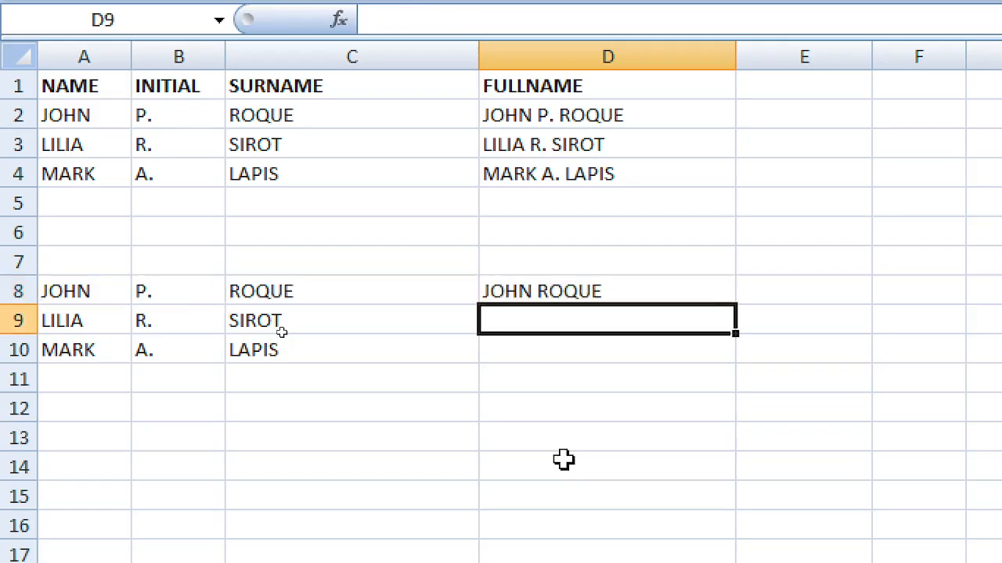
key(Up)
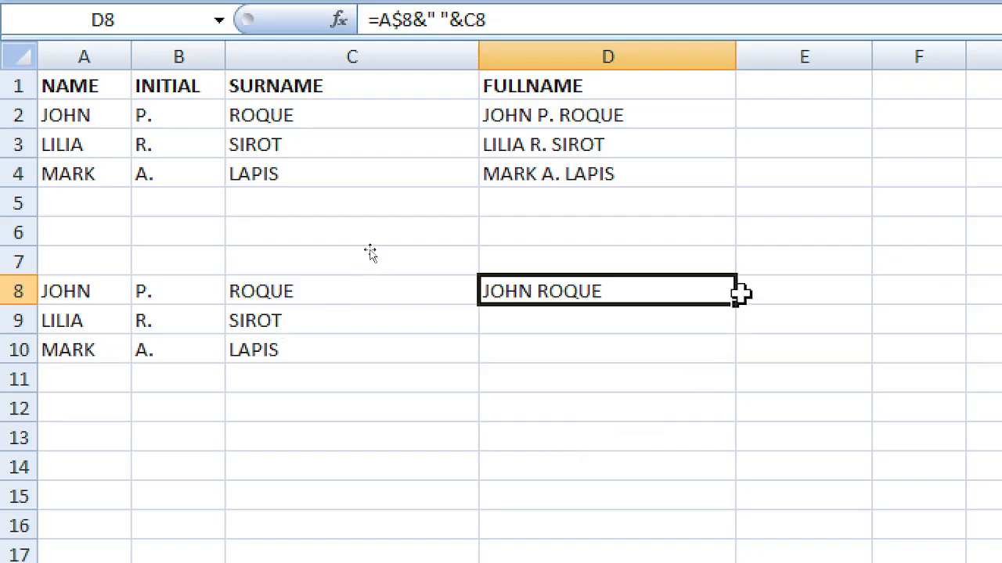
Step: Fill the formula down to D10, check the repeated JOHN results, then clear D8:D10
drag(740, 305, 730, 366)
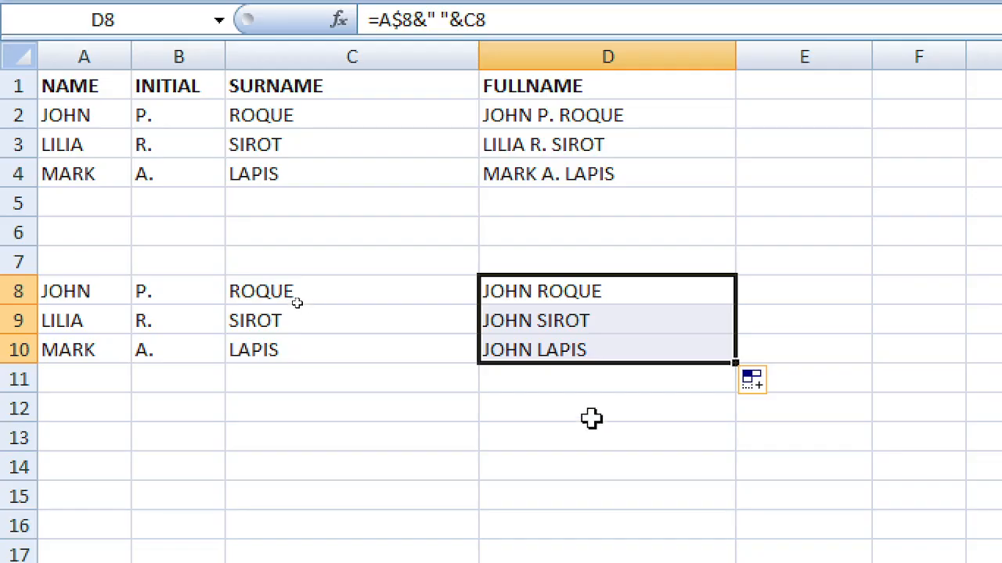
click(586, 291)
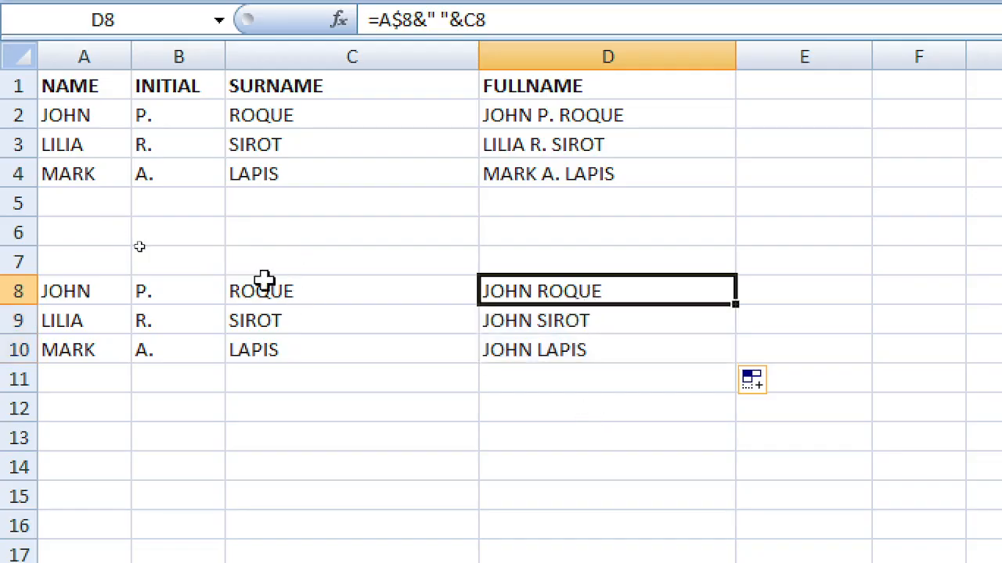
drag(276, 289, 285, 345)
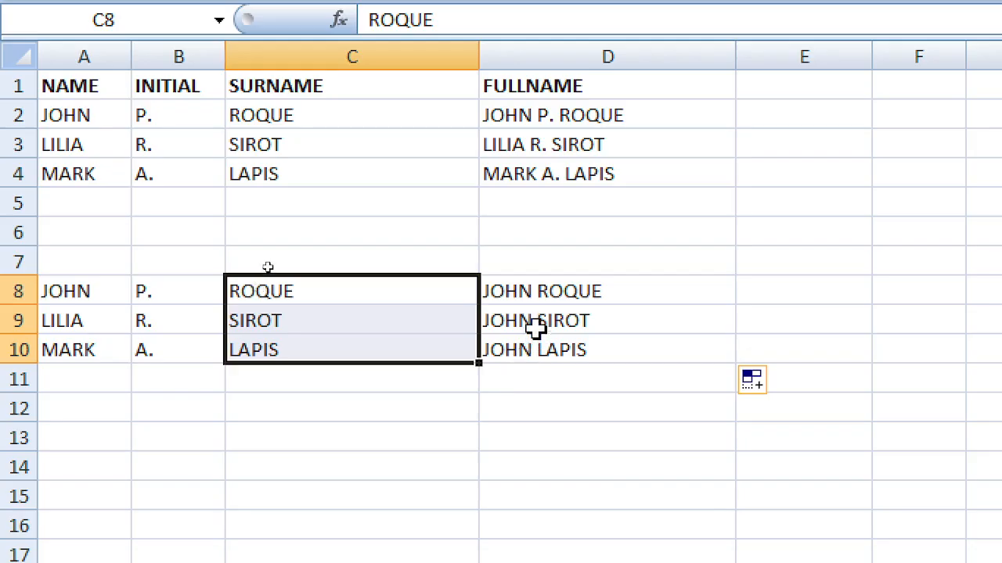
click(538, 321)
drag(541, 288, 540, 348)
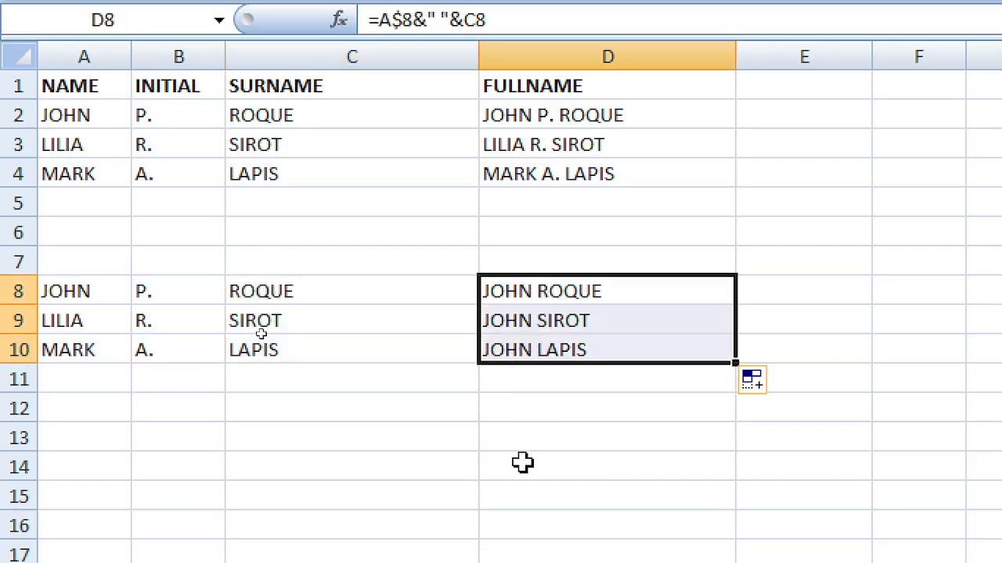
key(Delete)
Step: Select the leftover names in A8:C10 and delete them
key(Up)
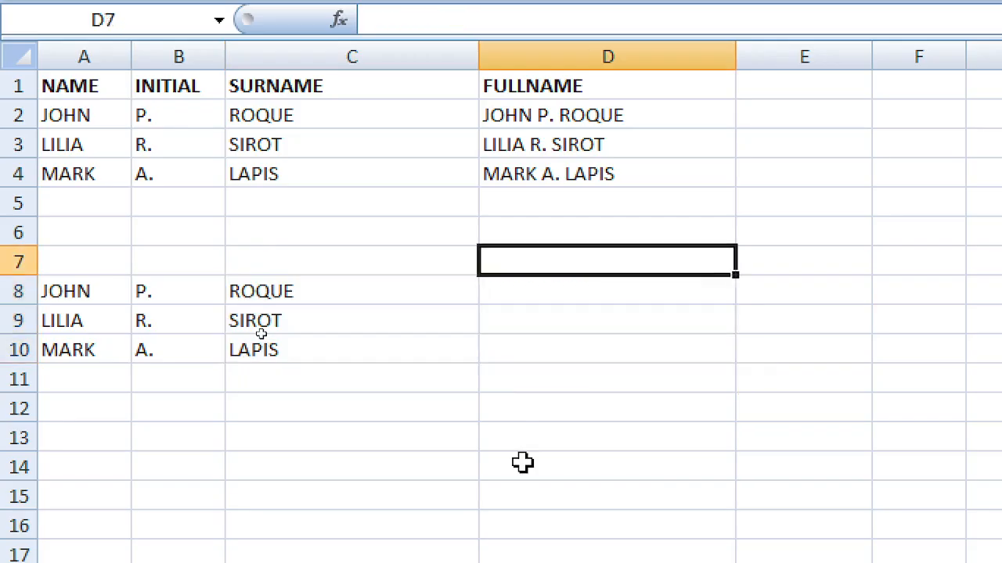
key(Down)
key(Left)
key(Left)
key(Left)
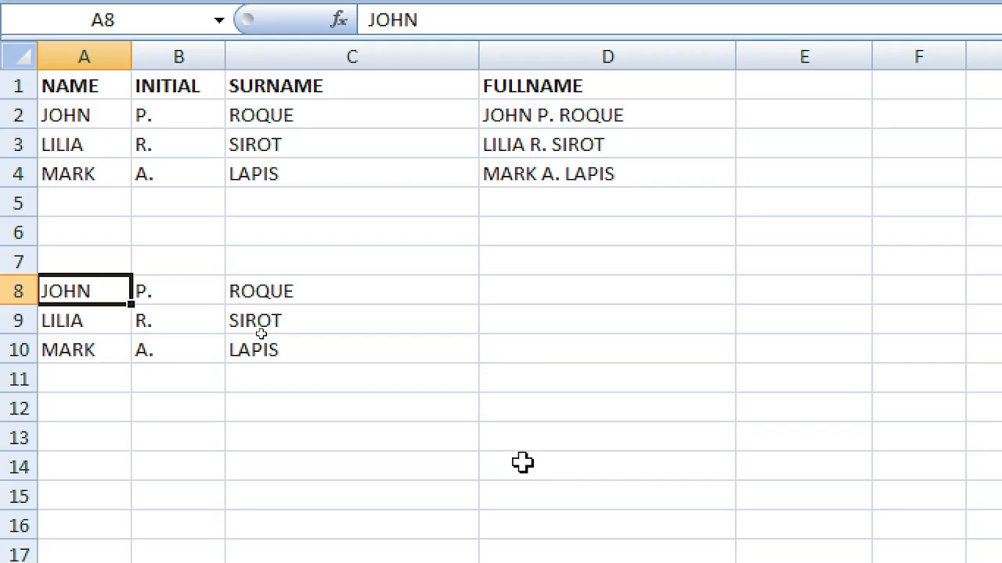
key(Down)
key(Down)
key(Down)
key(Down)
key(Up)
key(Up)
key(Up)
key(Up)
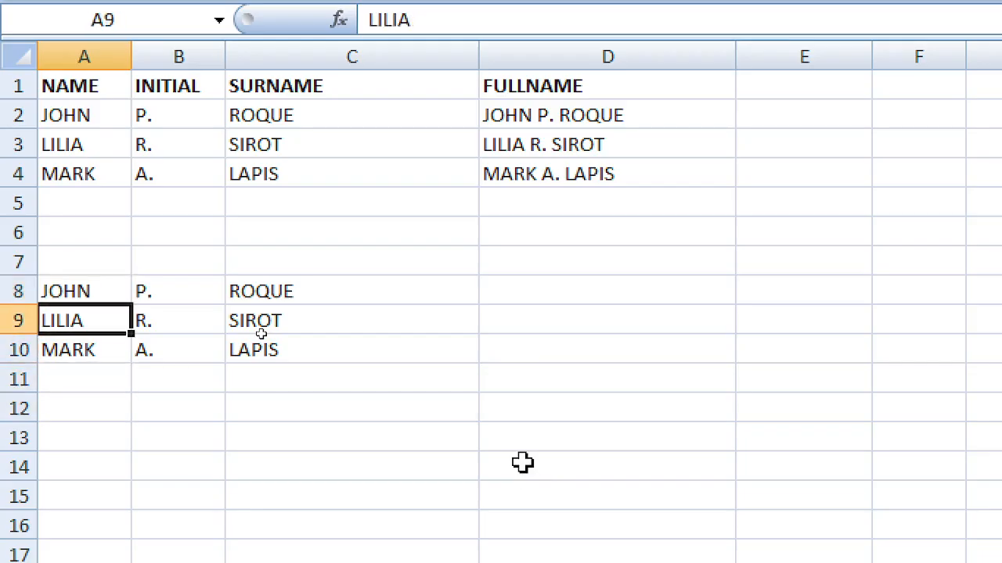
key(Right)
key(Right)
key(Right)
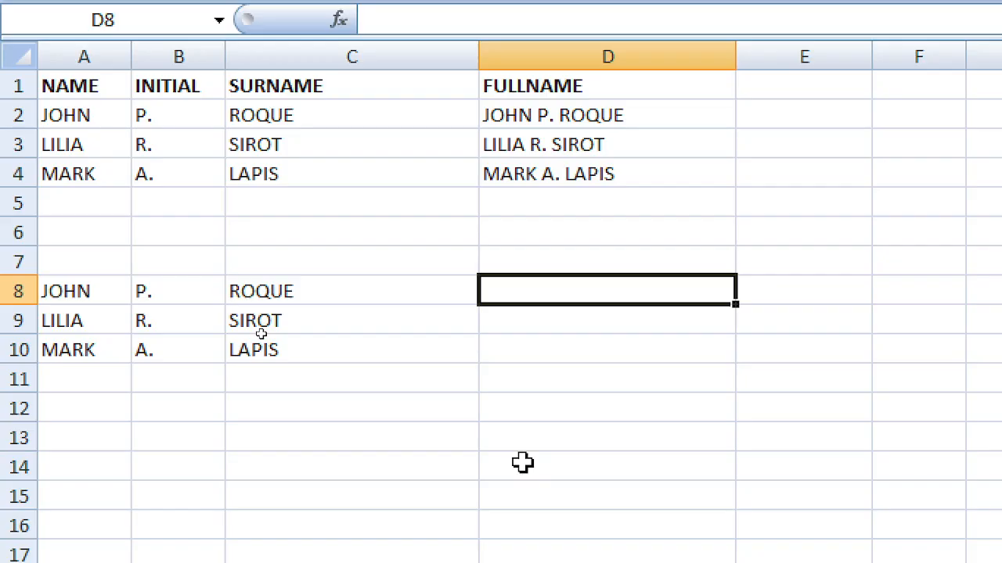
key(Left)
key(Left)
key(Left)
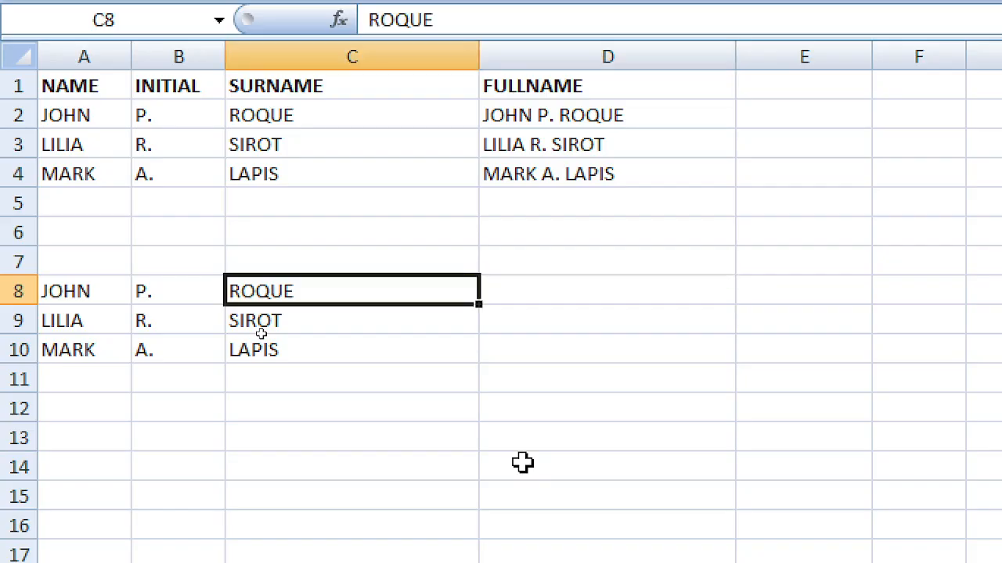
key(shift+Down)
key(shift+Down)
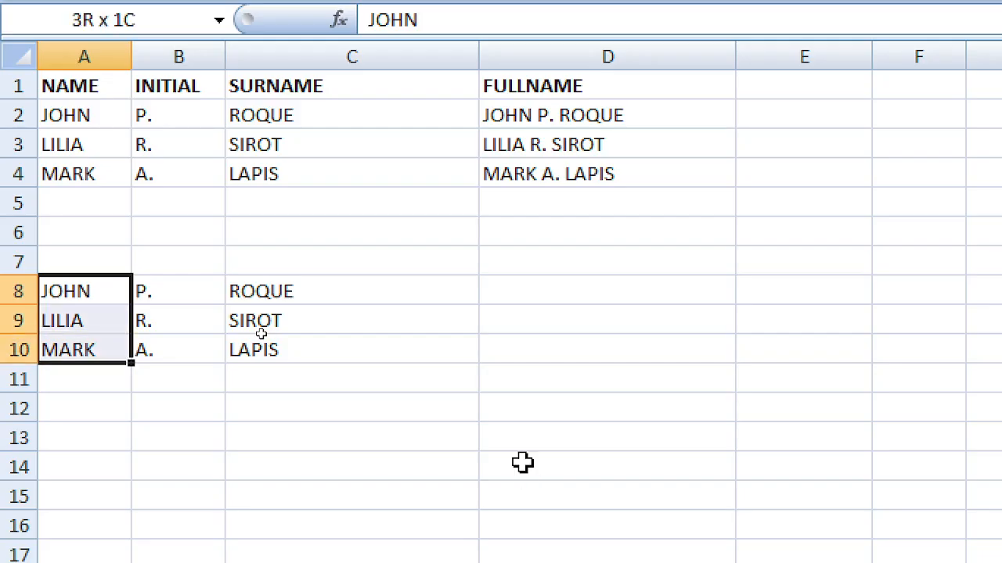
key(shift+Right)
key(shift+Right)
key(Delete)
Step: Move across the cleared rows back up to the table and select cell D6
key(Right)
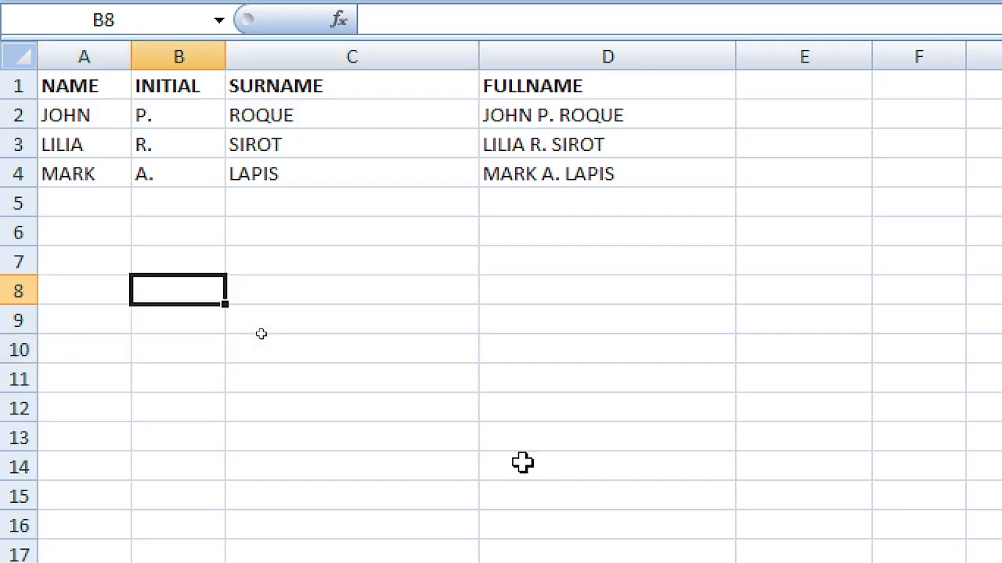
key(Right)
key(Right)
key(Right)
key(Right)
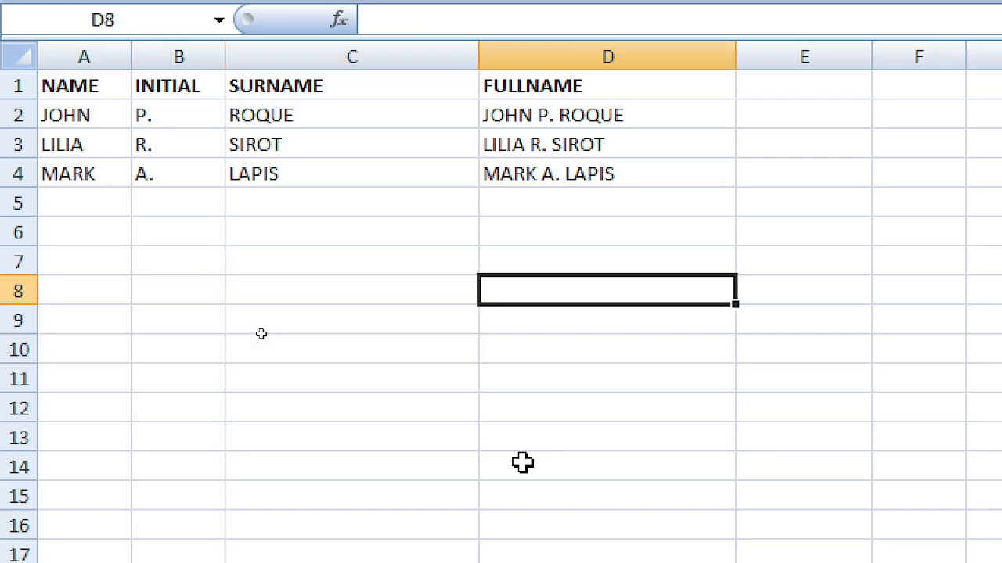
key(Up)
key(Up)
key(Up)
key(Up)
key(Up)
key(Up)
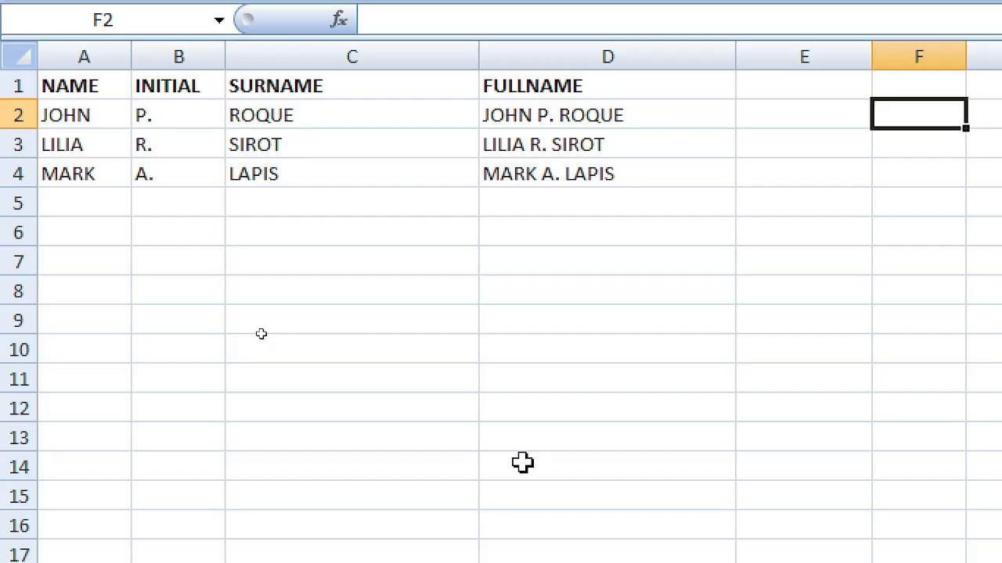
key(Left)
key(Left)
key(Left)
key(Down)
key(Down)
key(Down)
key(Down)
key(Down)
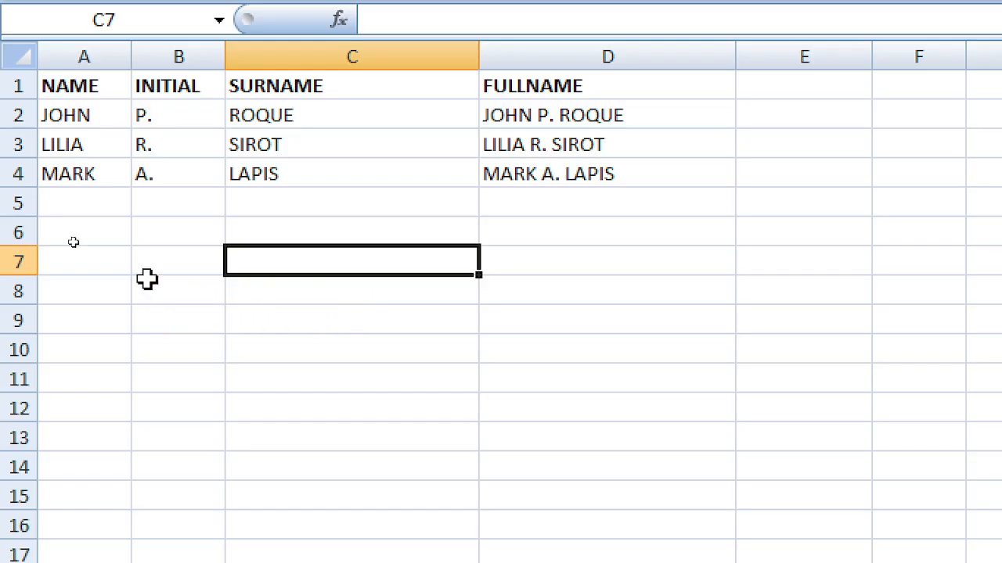
click(681, 228)
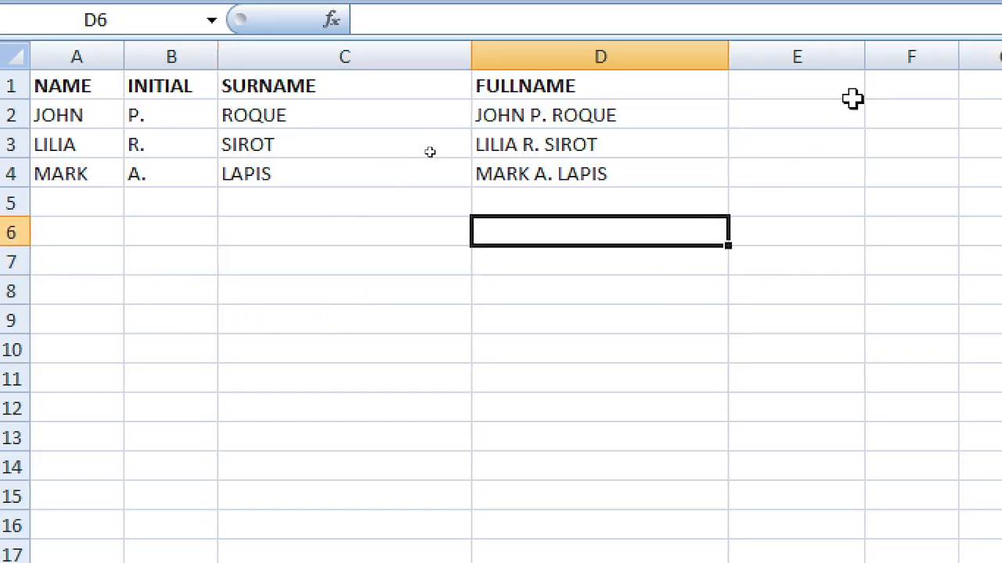
click(852, 98)
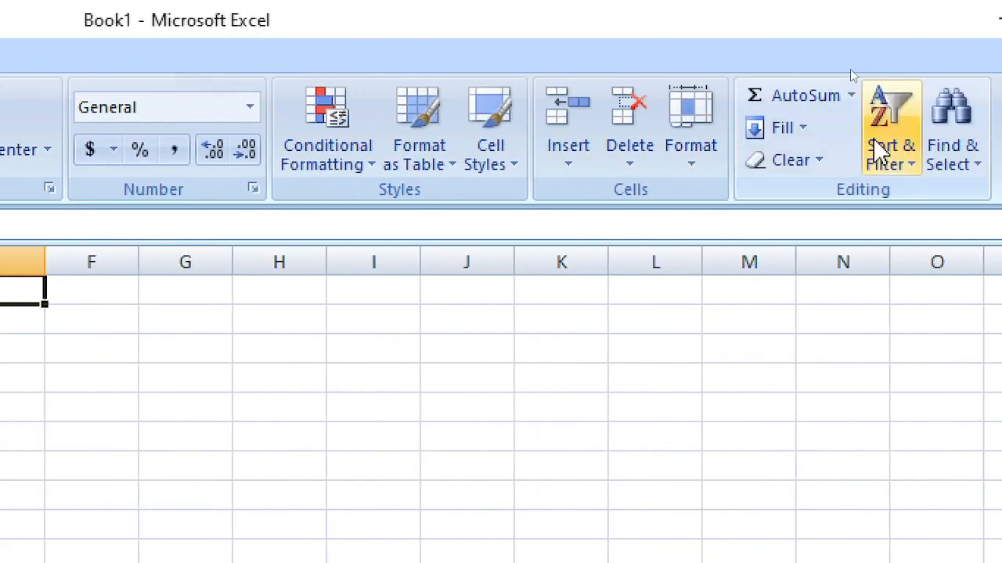
click(793, 100)
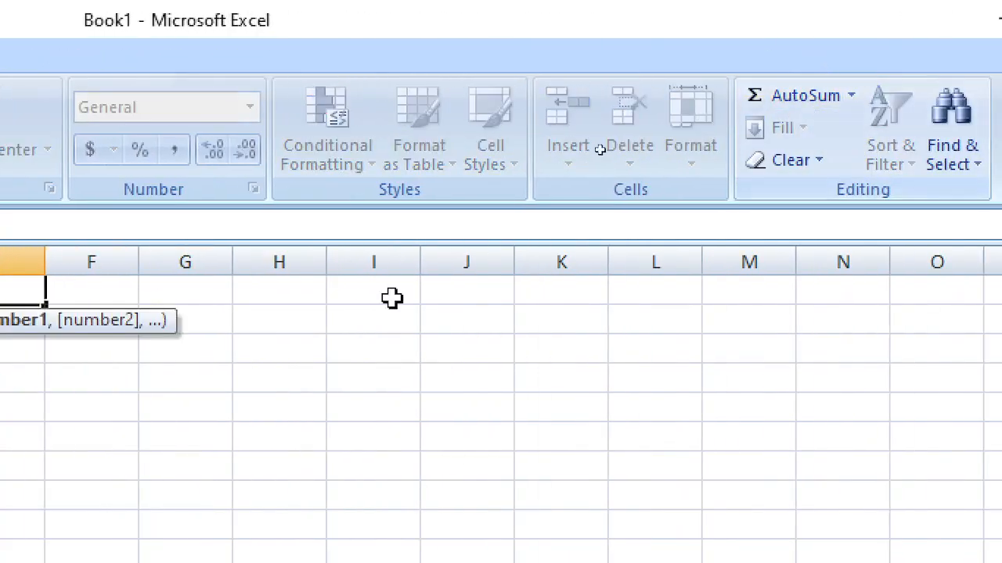
key(Escape)
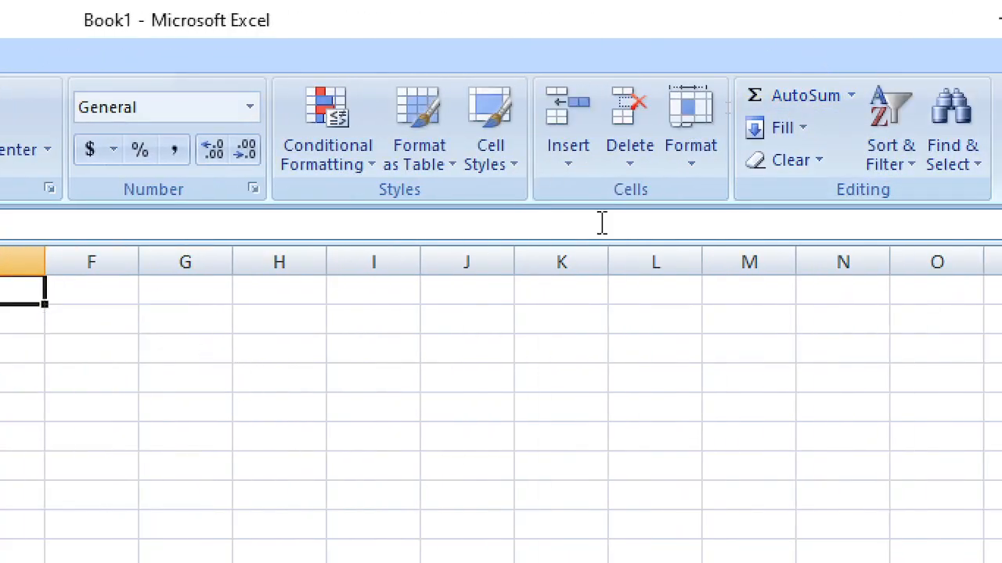
click(384, 319)
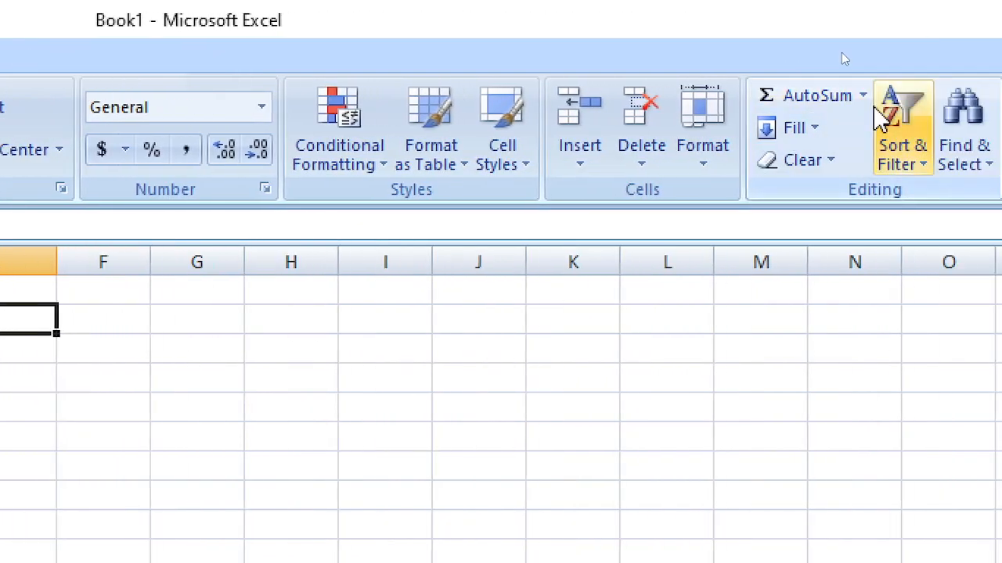
click(862, 95)
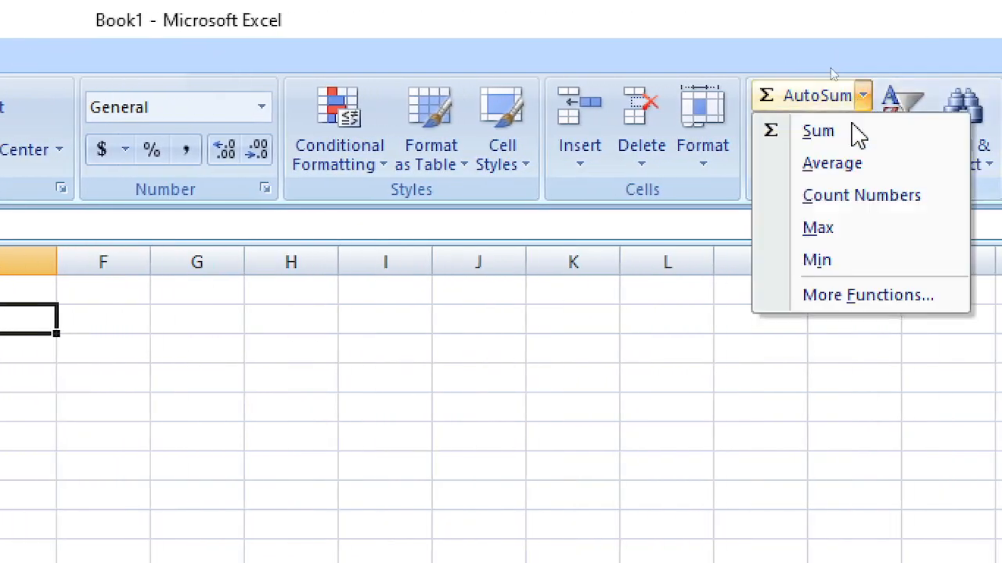
click(817, 301)
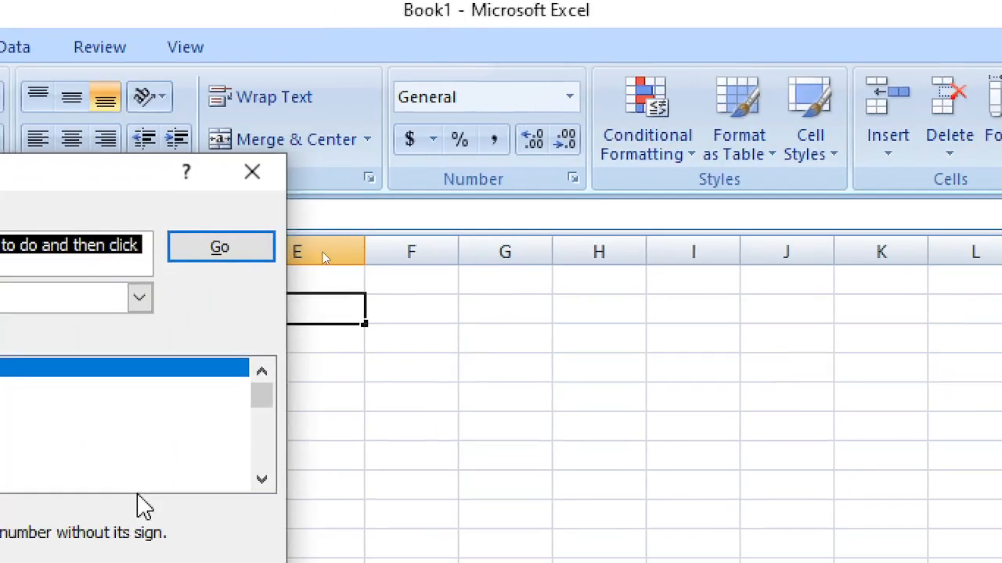
scroll(454, 481, down, 2)
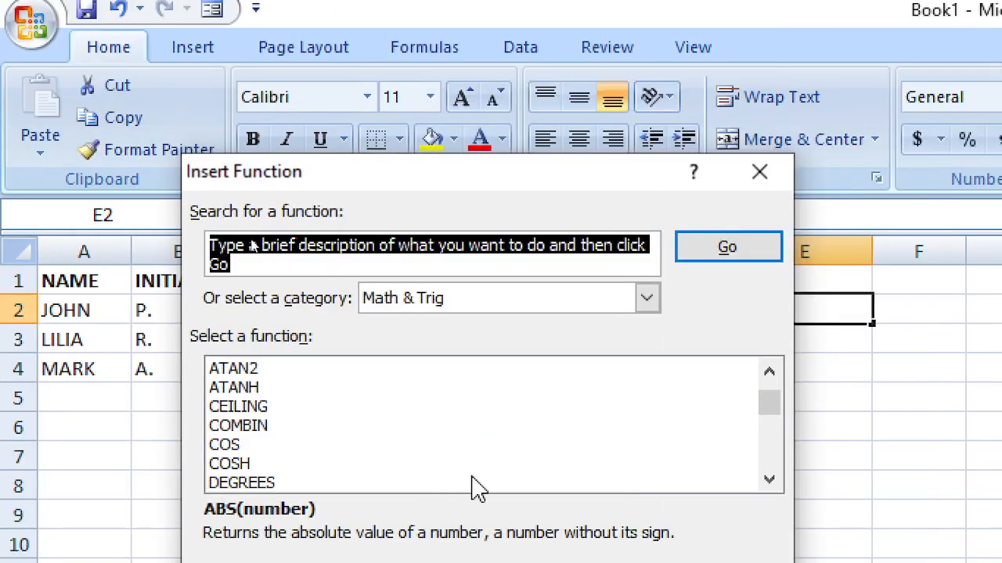
drag(544, 191, 587, 110)
scroll(496, 344, down, 2)
scroll(646, 349, down, 2)
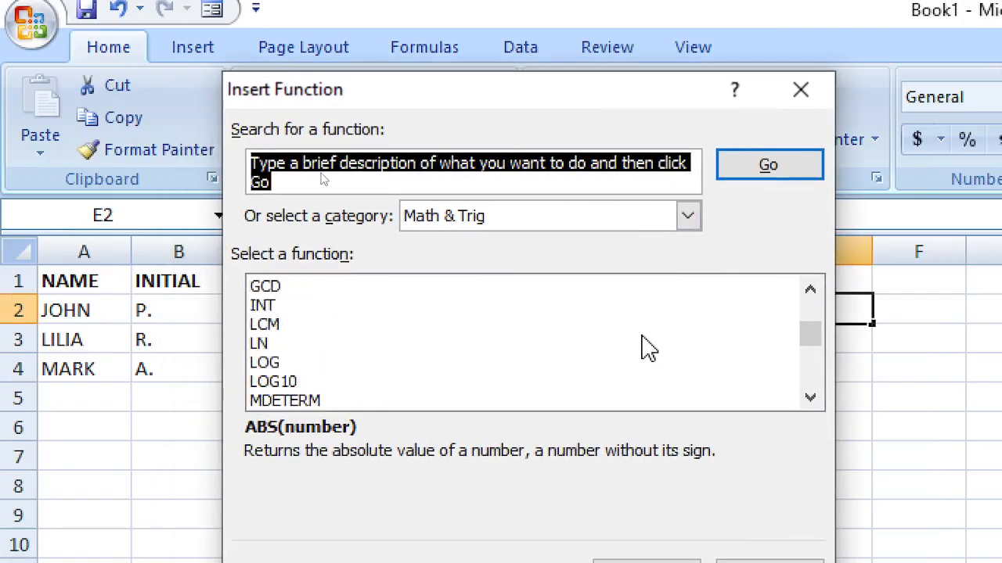
scroll(644, 348, down, 3)
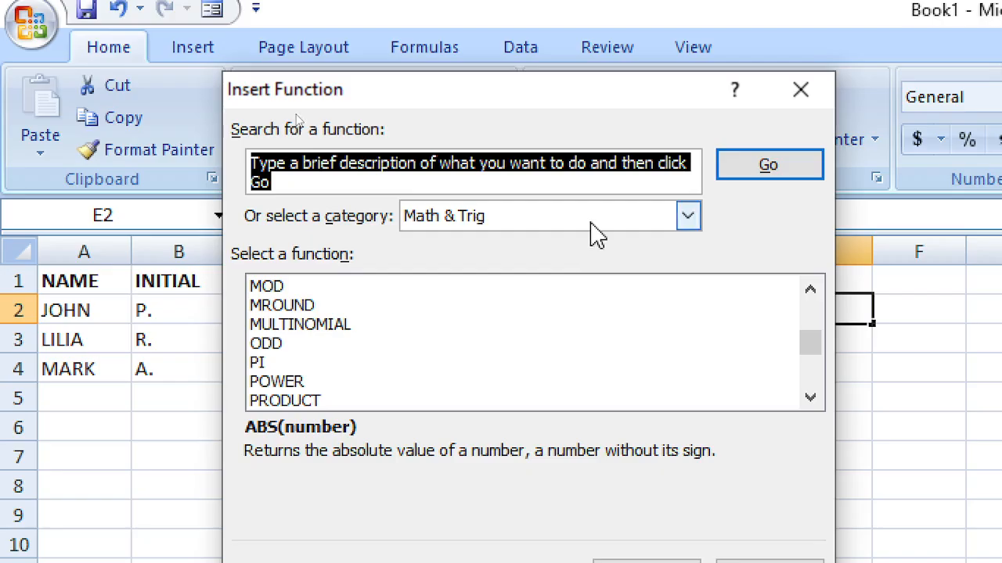
click(596, 222)
click(503, 395)
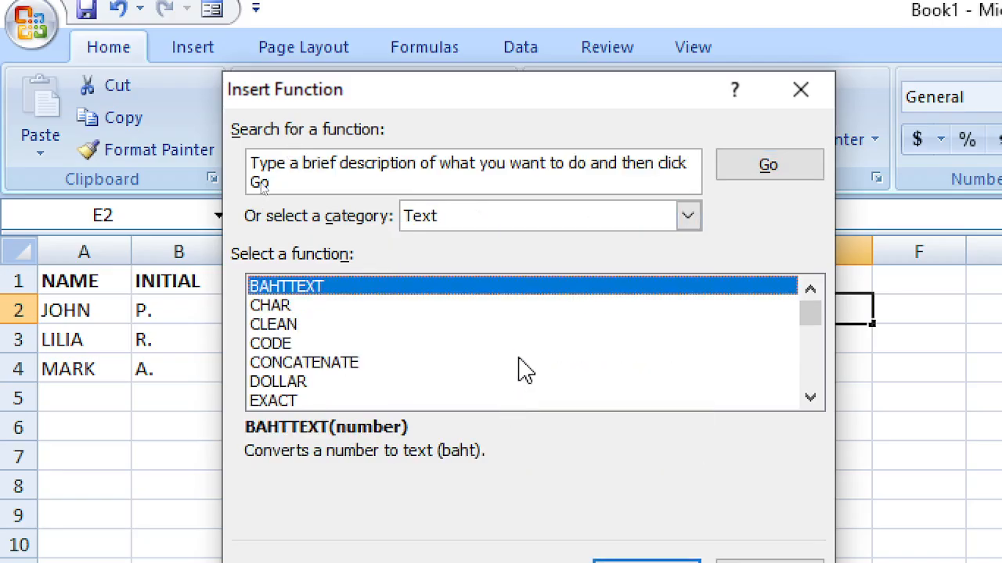
scroll(524, 360, down, 3)
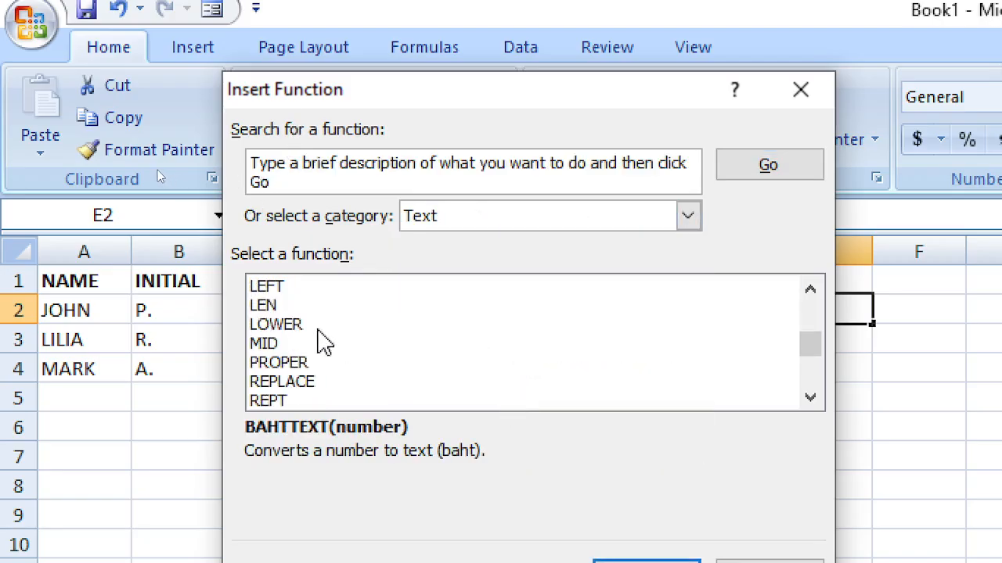
click(313, 327)
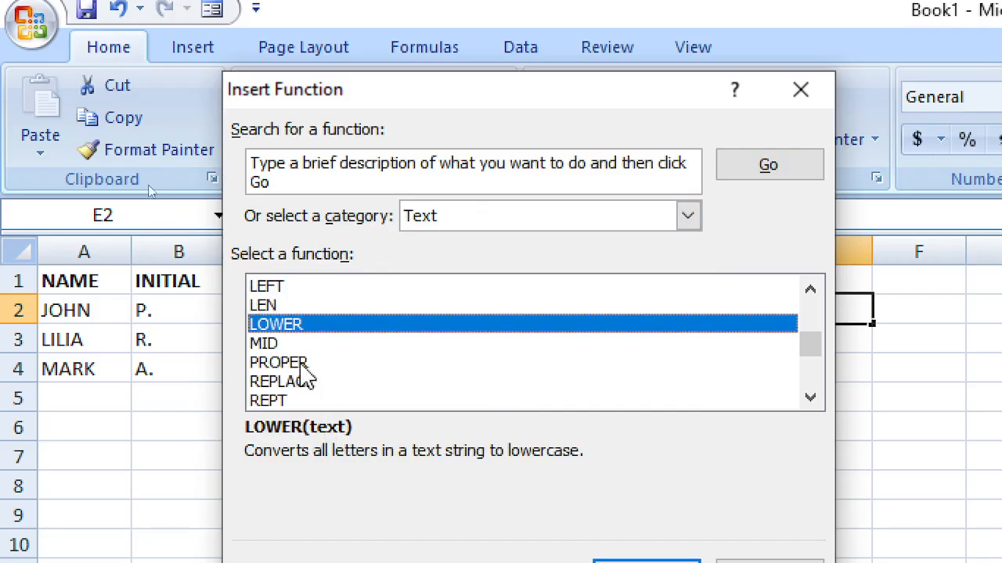
click(280, 344)
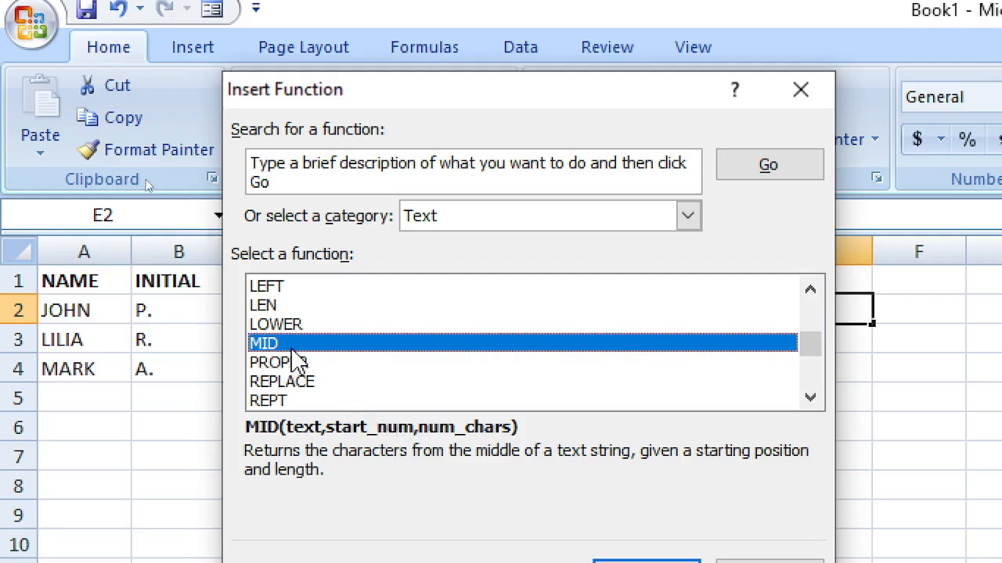
click(291, 307)
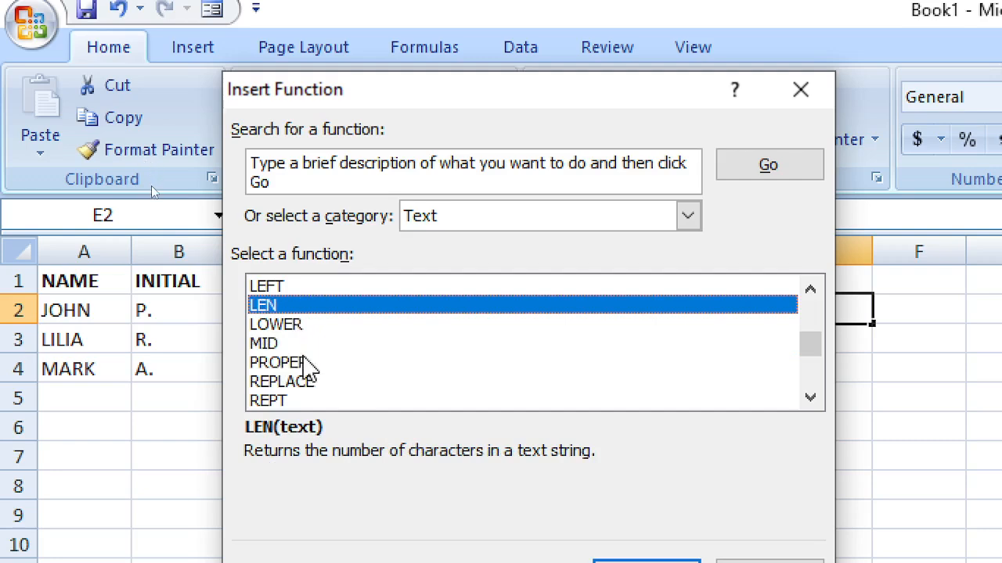
scroll(321, 381, down, 3)
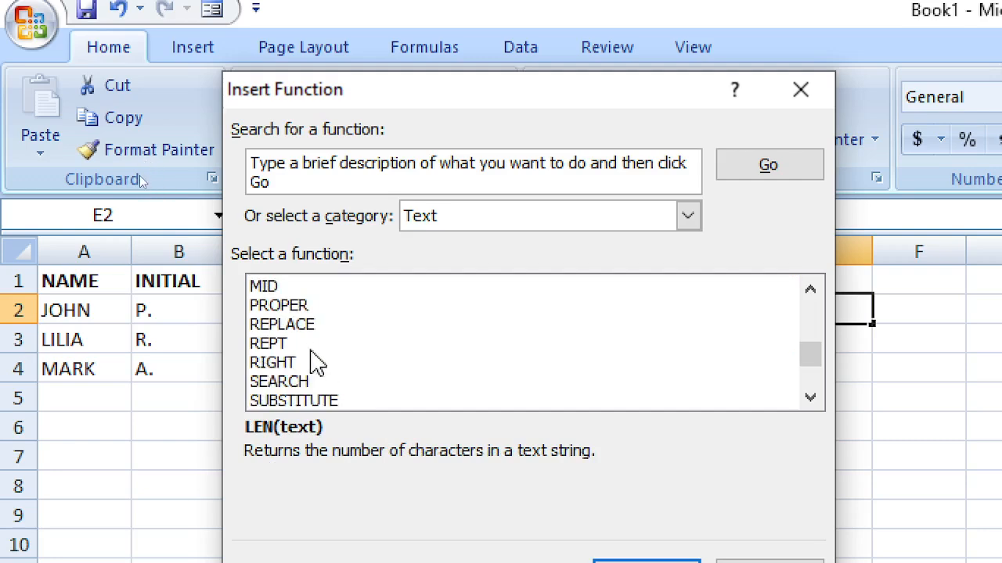
click(284, 329)
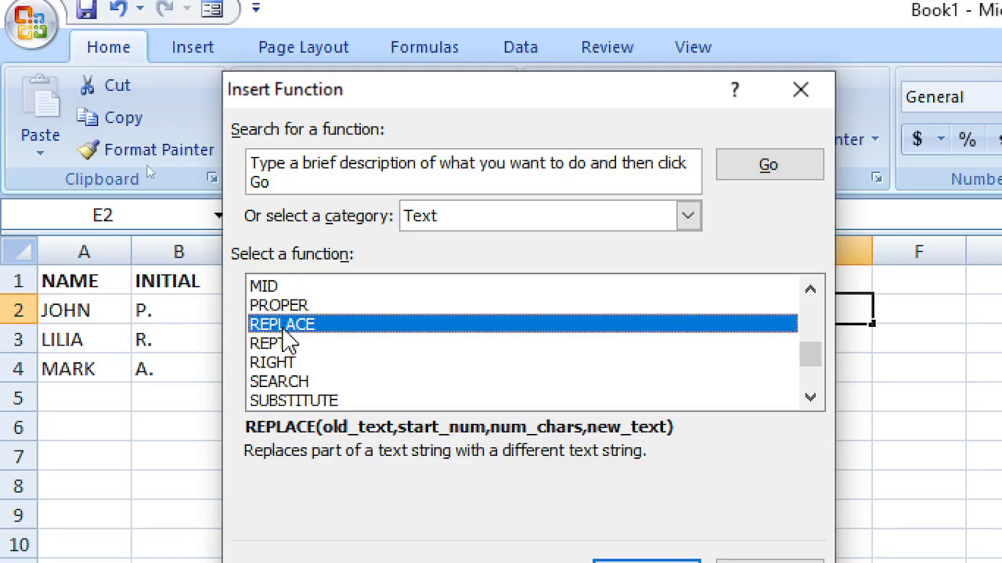
click(270, 365)
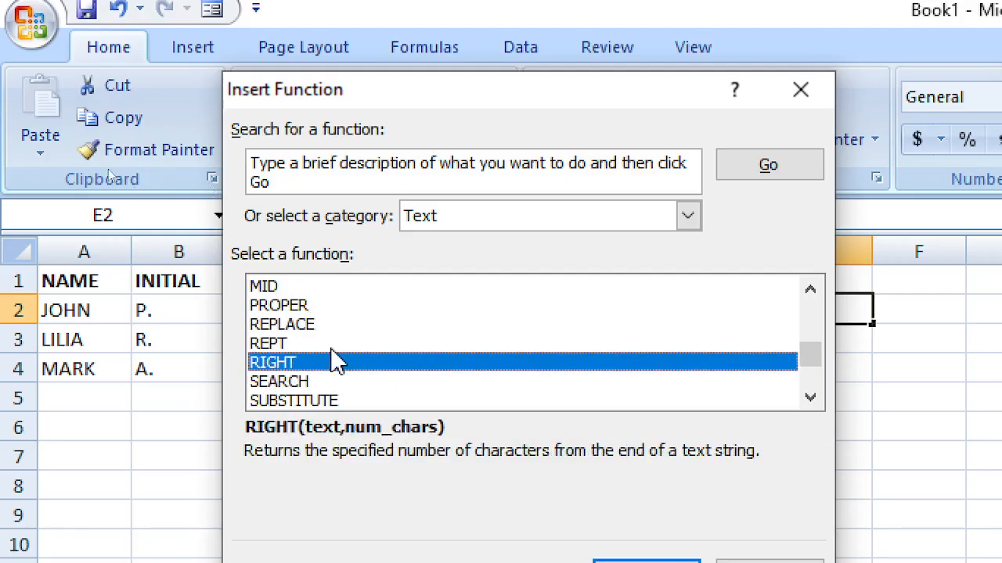
drag(409, 103, 538, 105)
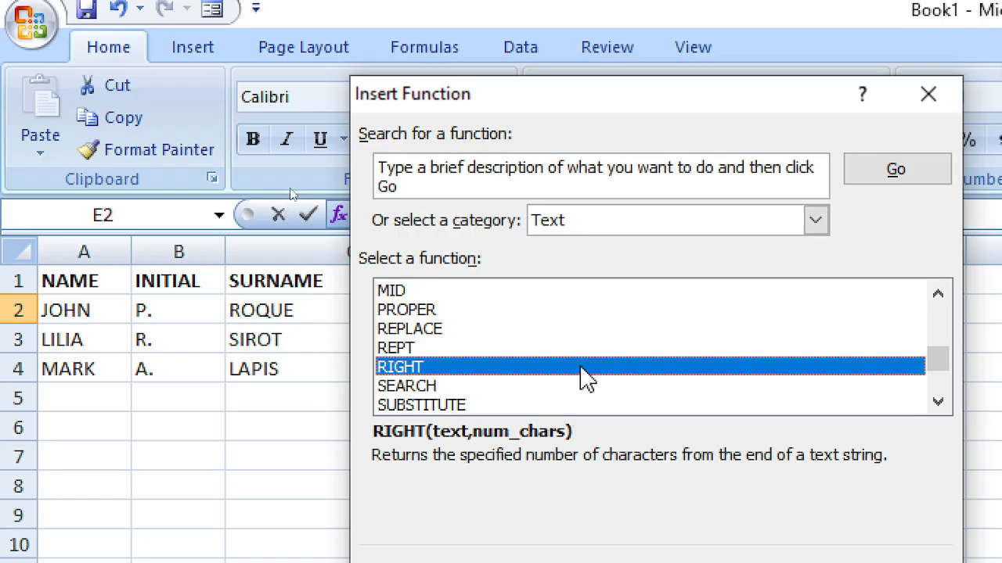
click(531, 388)
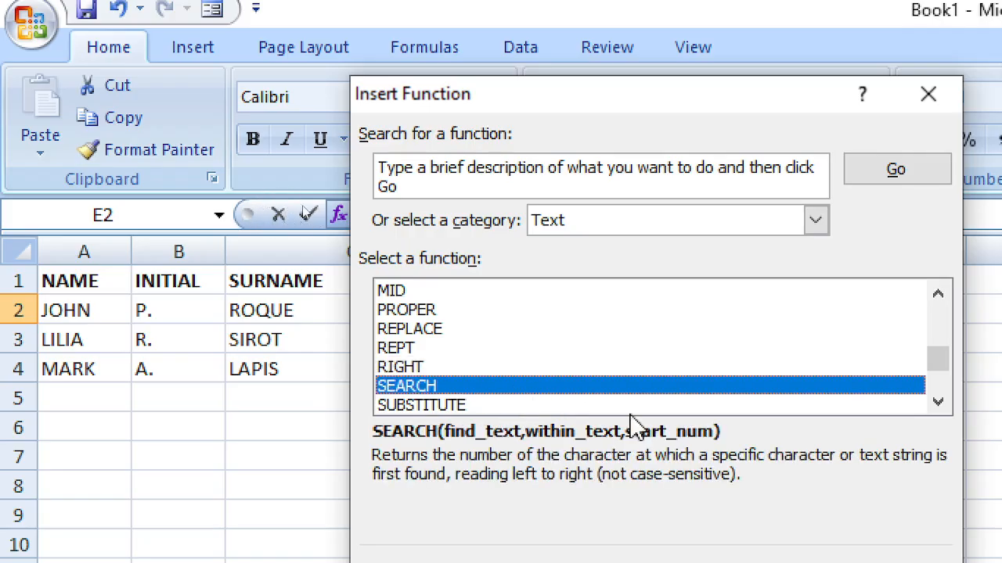
scroll(485, 352, up, 1)
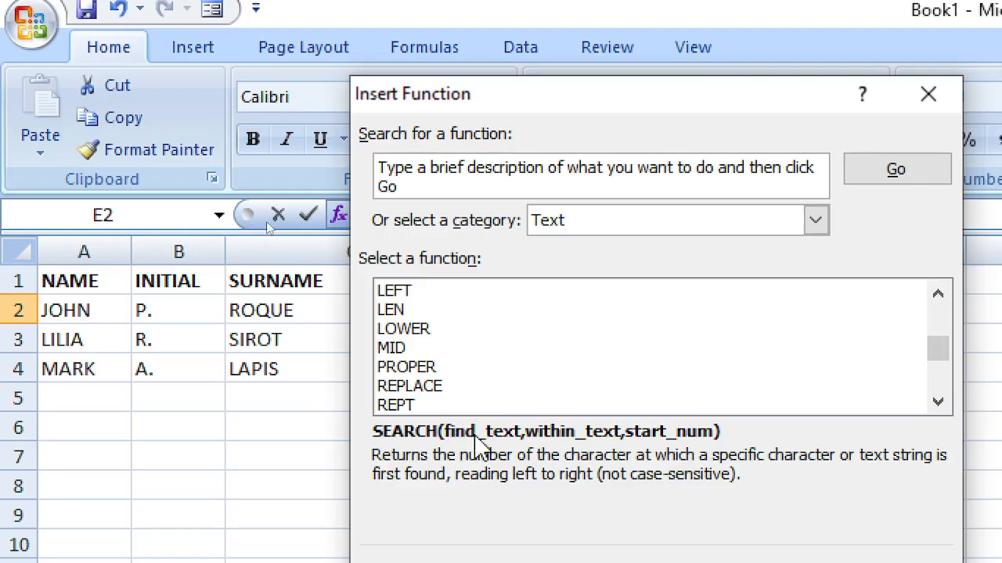
scroll(529, 384, down, 1)
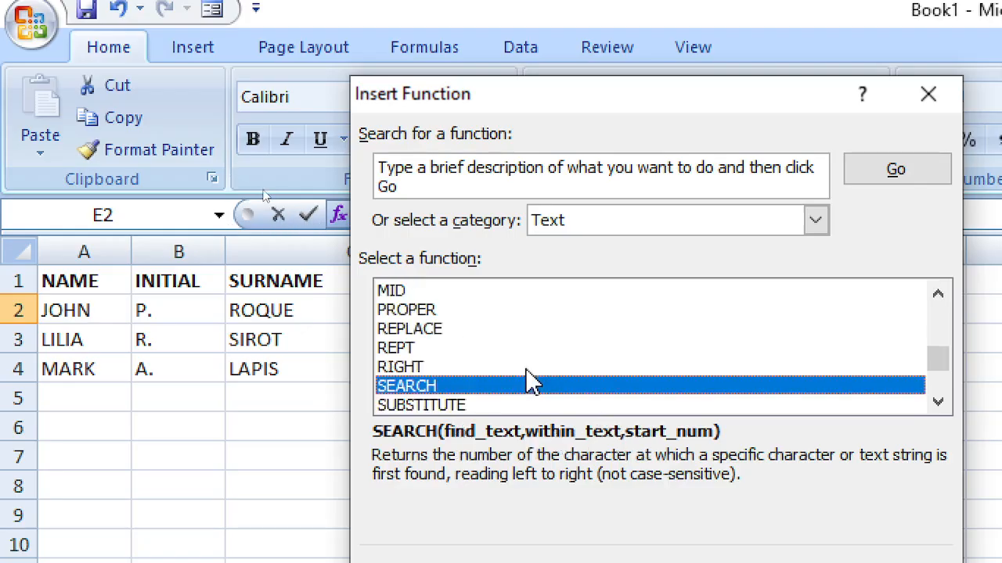
scroll(494, 384, down, 1)
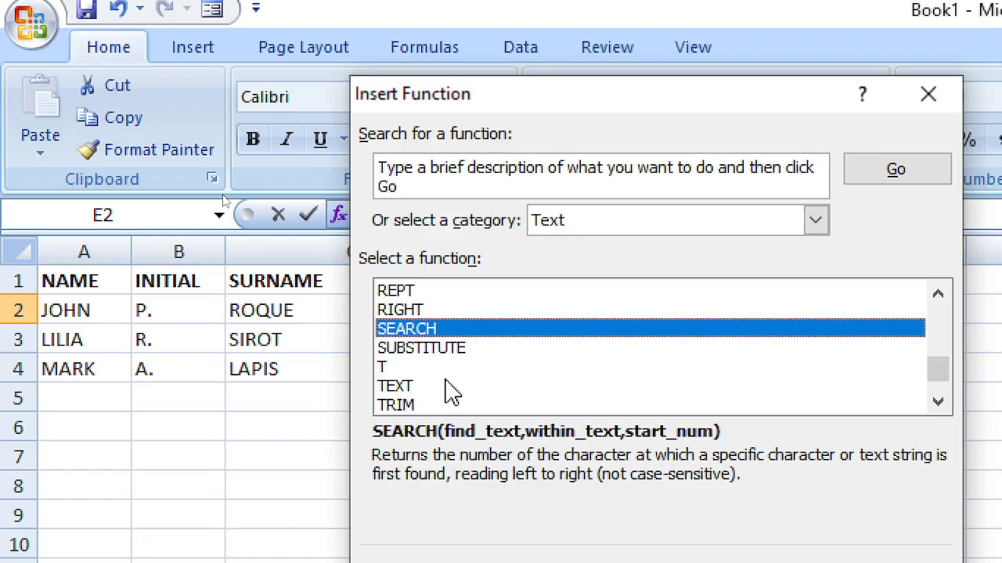
scroll(440, 347, up, 1)
click(437, 311)
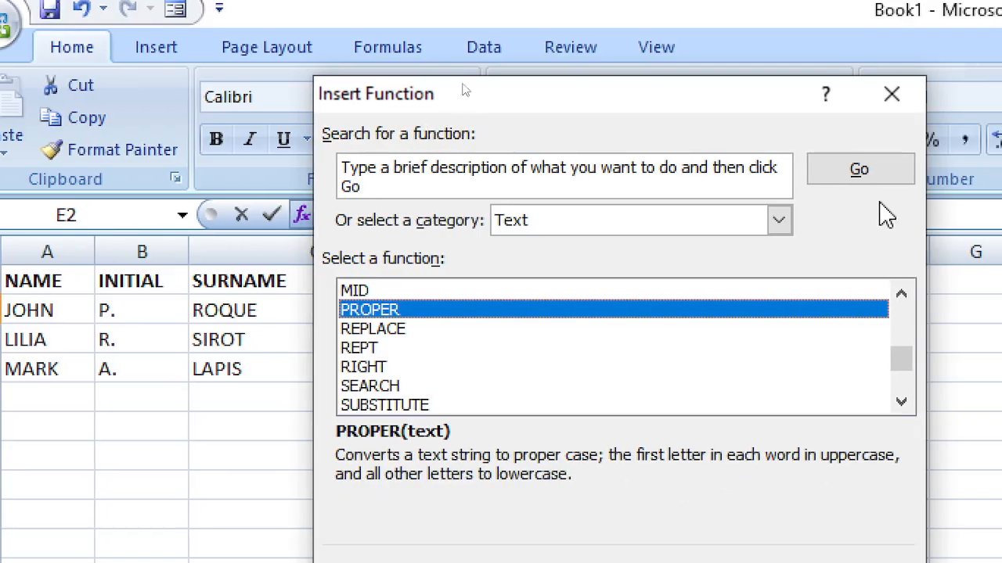
click(892, 97)
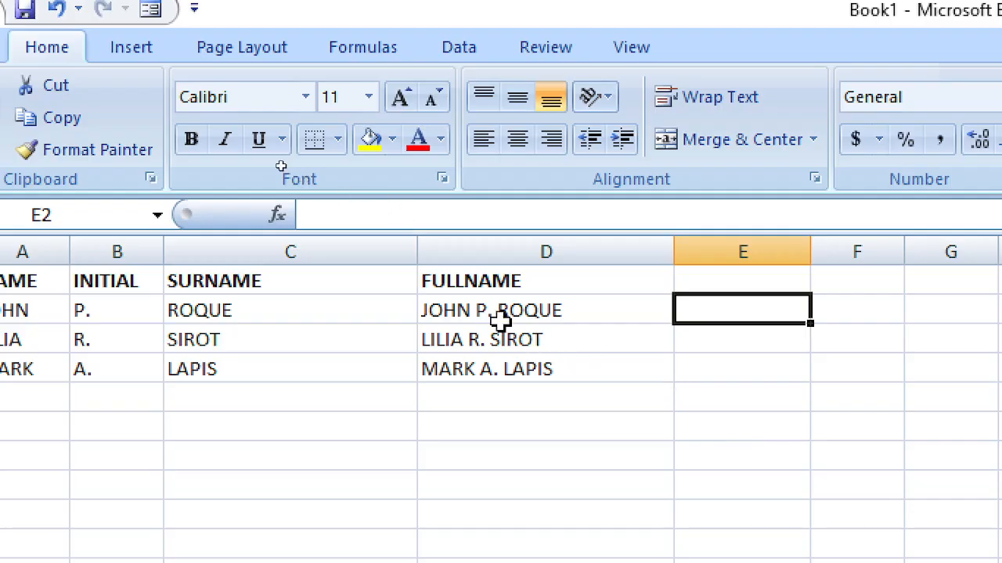
Step: Enter the header 'Camel Case' in cell E1
drag(501, 320, 499, 370)
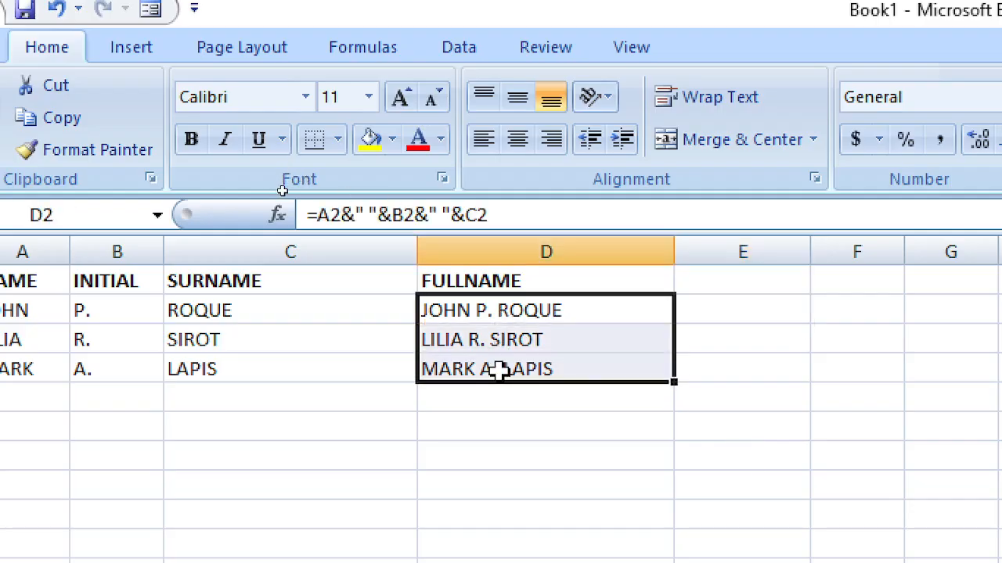
click(766, 316)
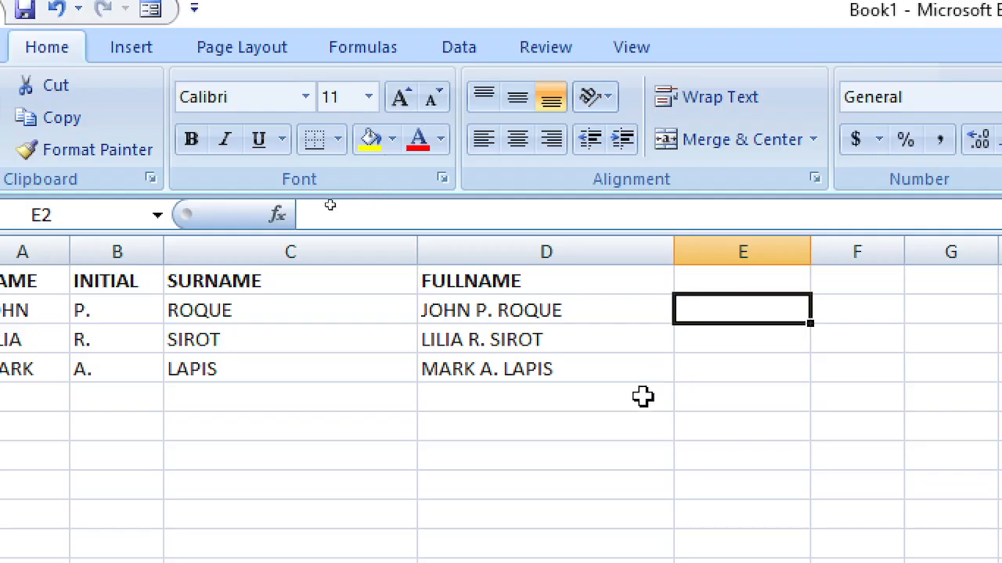
click(733, 280)
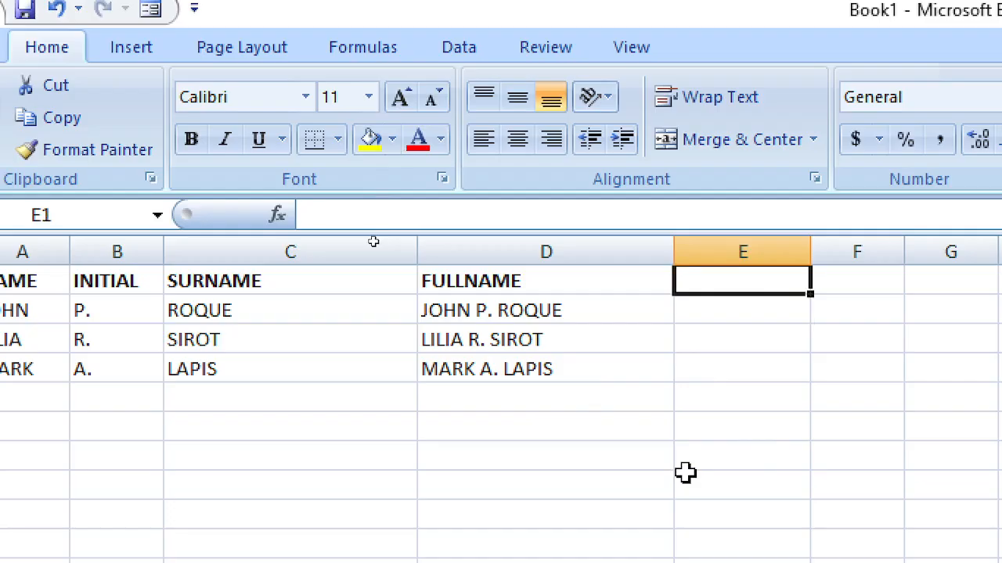
text(cAP)
key(BackSpace)
key(BackSpace)
key(BackSpace)
text(C)
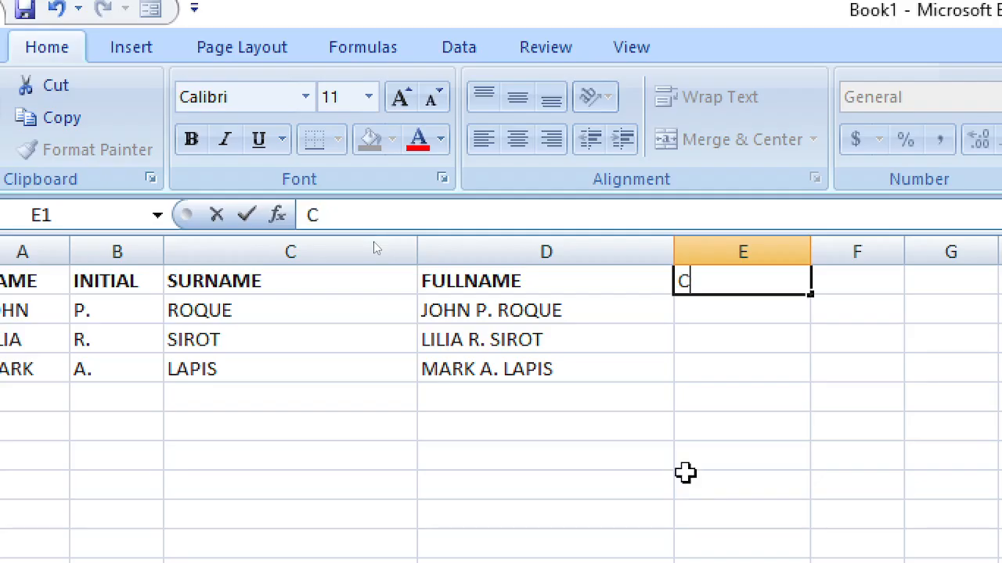
text(aptial)
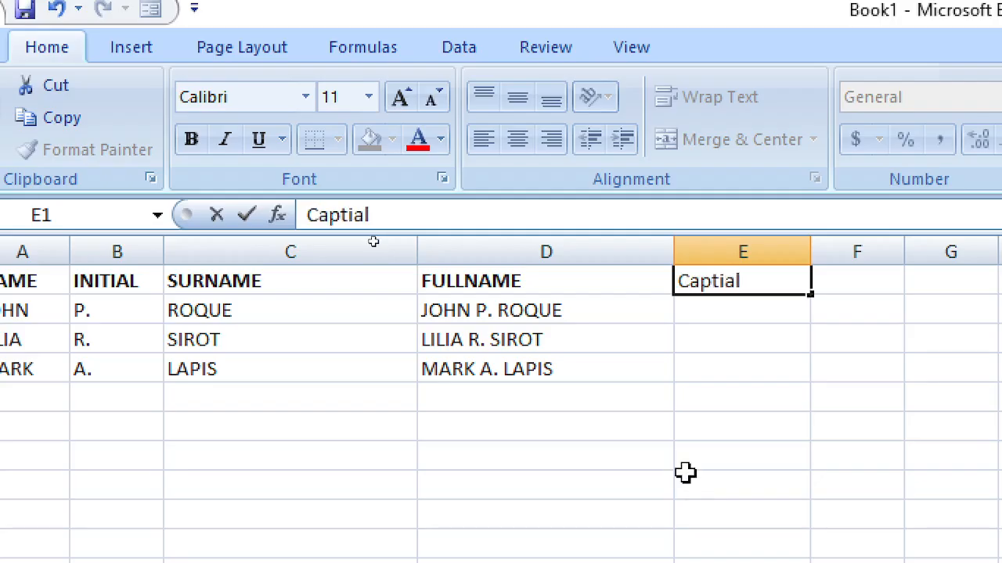
key(BackSpace)
key(BackSpace)
key(BackSpace)
key(BackSpace)
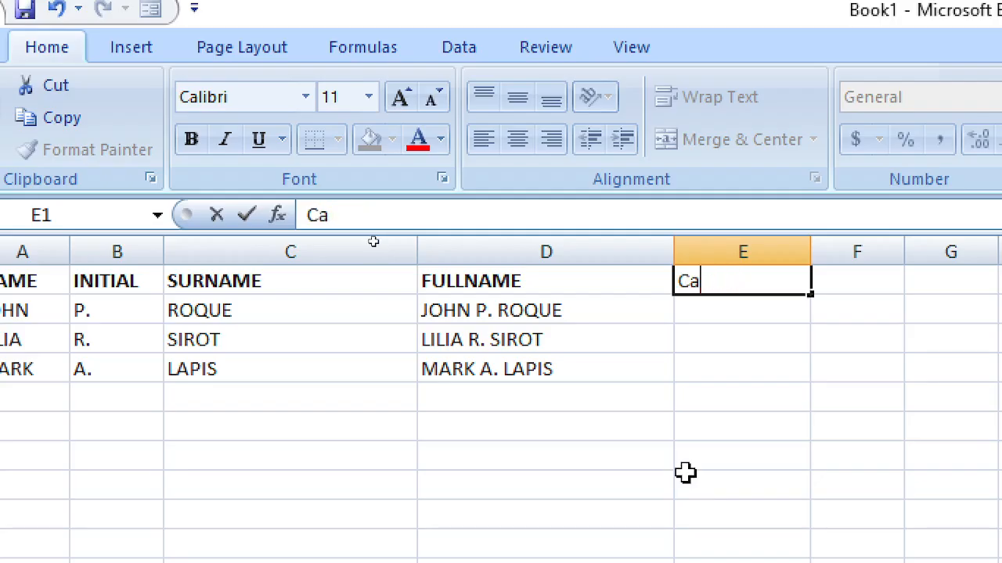
text(mel)
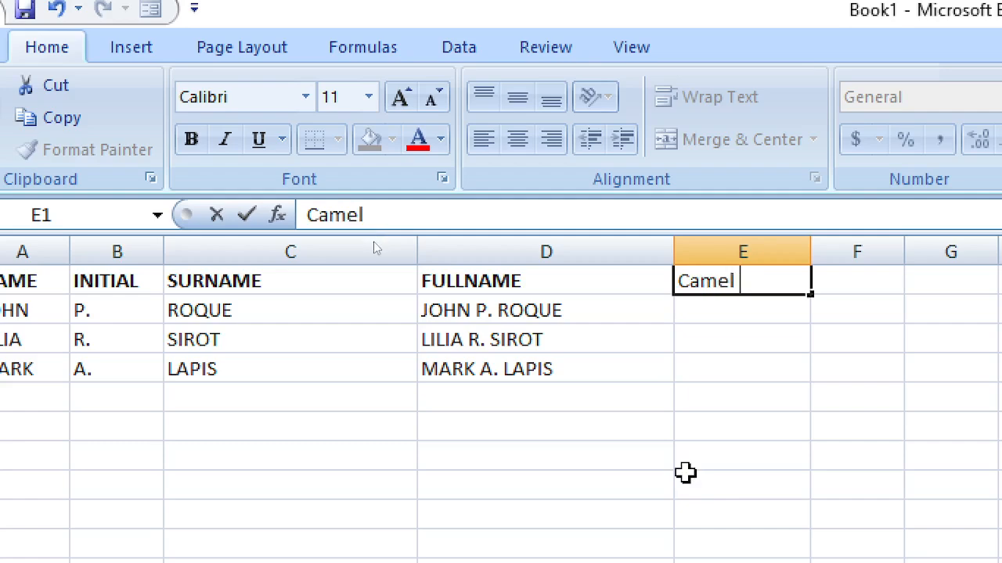
text( Cas)
text(e)
key(Return)
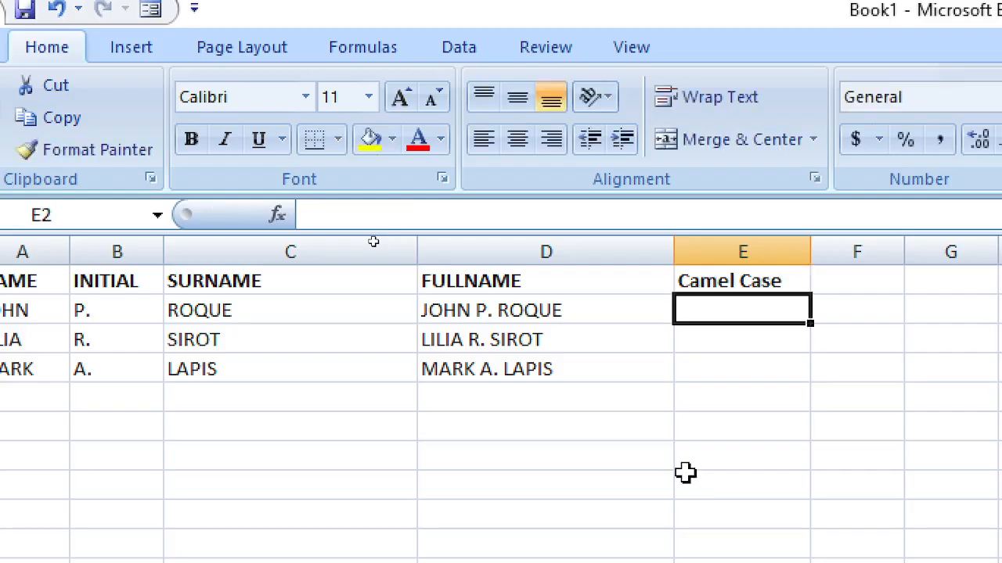
Step: Enter =PROPER(D2) in cell E2
text(=su)
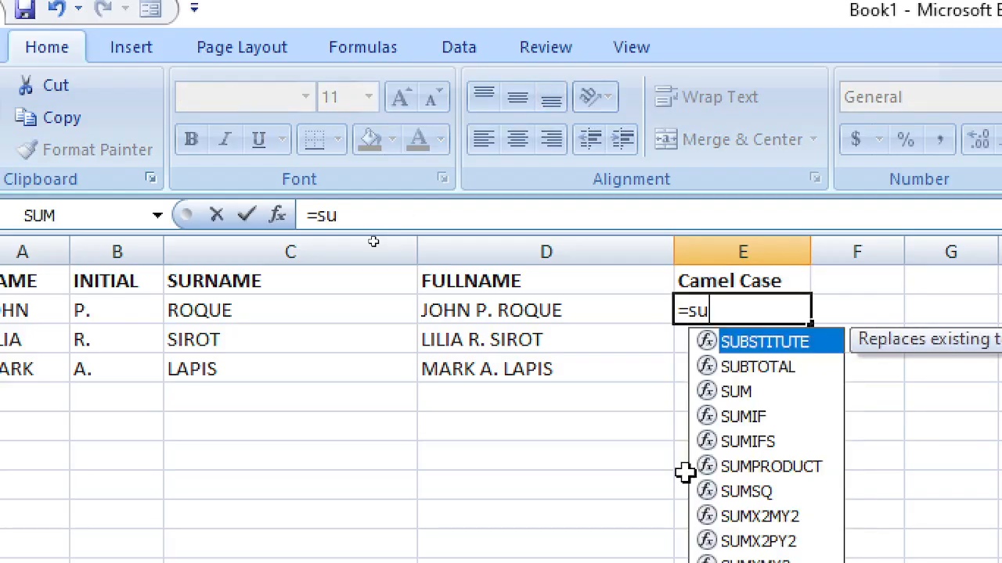
key(BackSpace)
key(BackSpace)
text(proper()
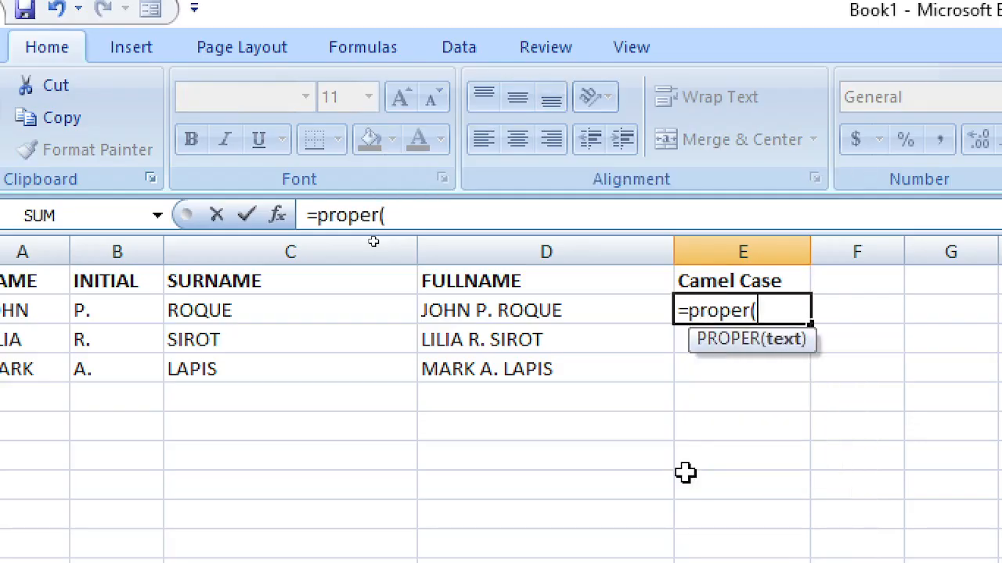
key(Left)
key(Left)
key(Right)
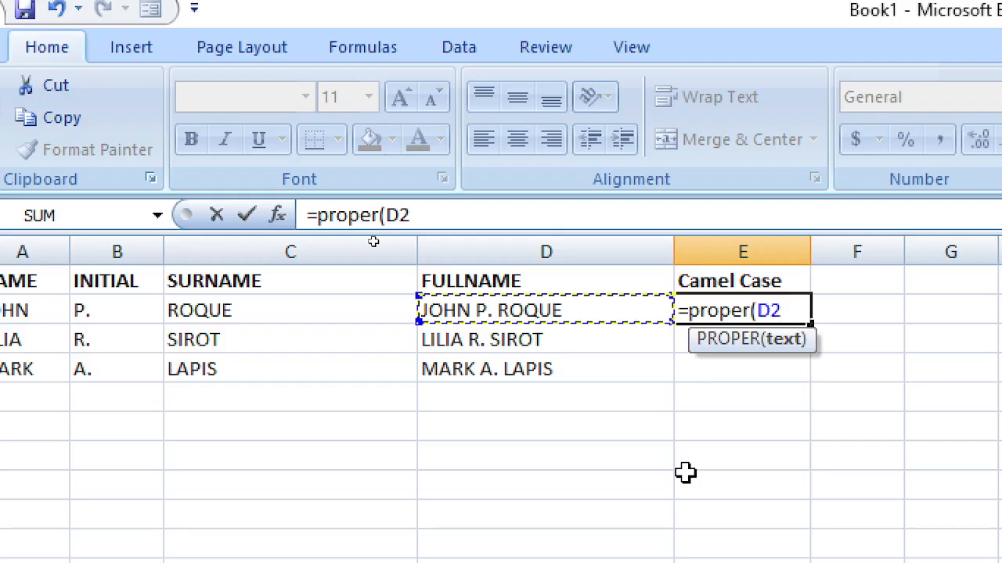
key(Return)
key(Up)
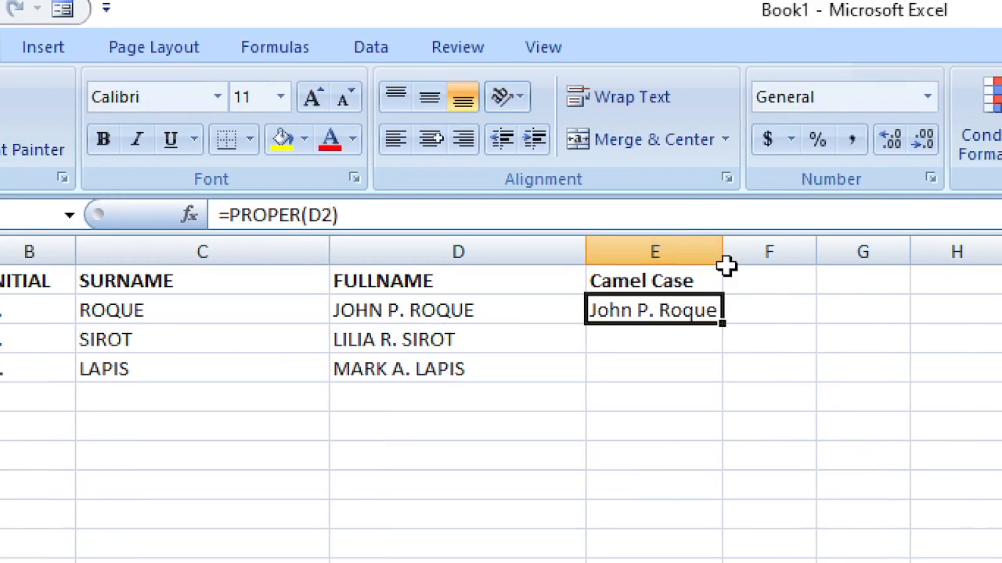
Step: Widen column E and fill the PROPER formula down to E4
drag(723, 256, 779, 256)
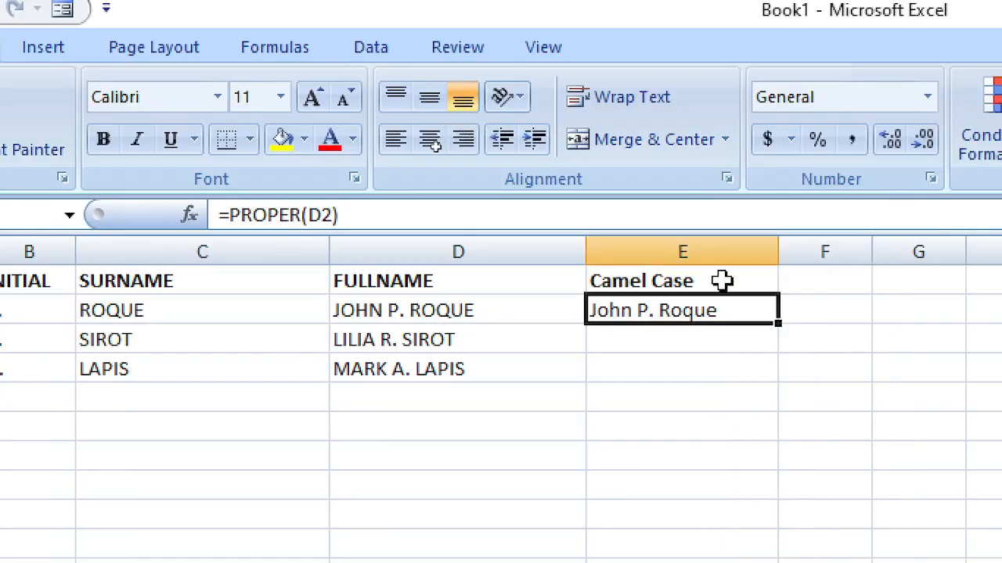
click(663, 340)
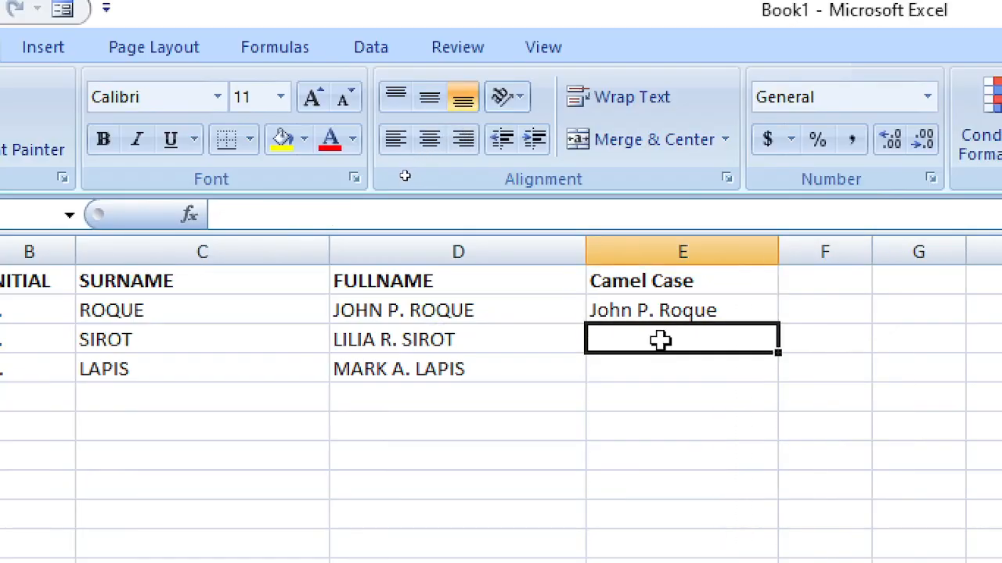
key(Up)
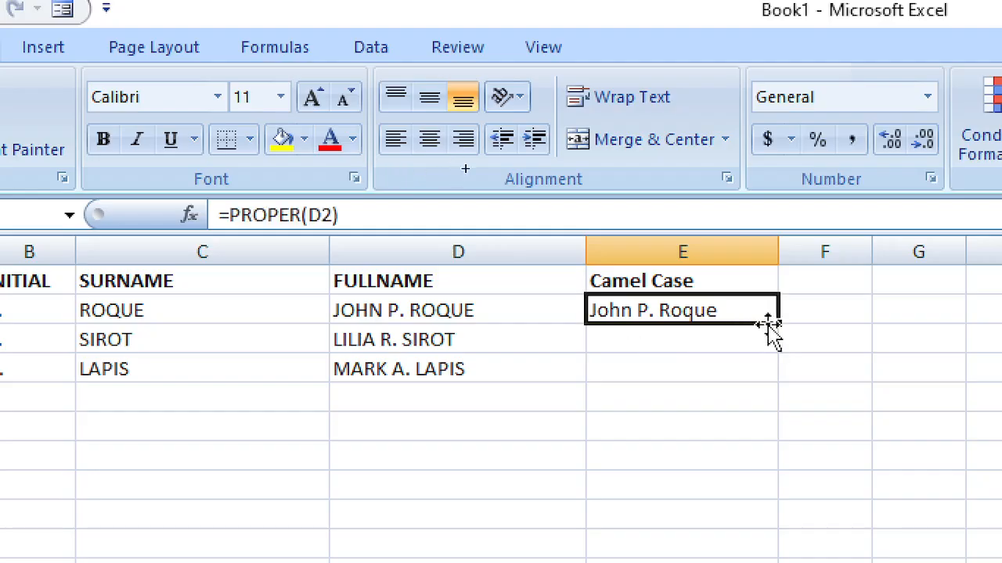
drag(780, 324, 758, 391)
click(638, 425)
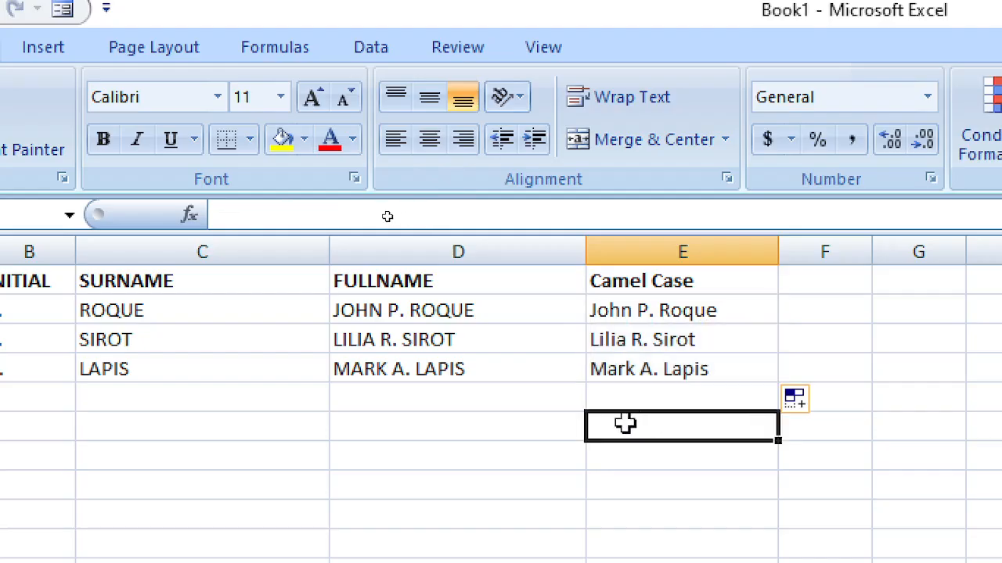
drag(696, 321, 698, 366)
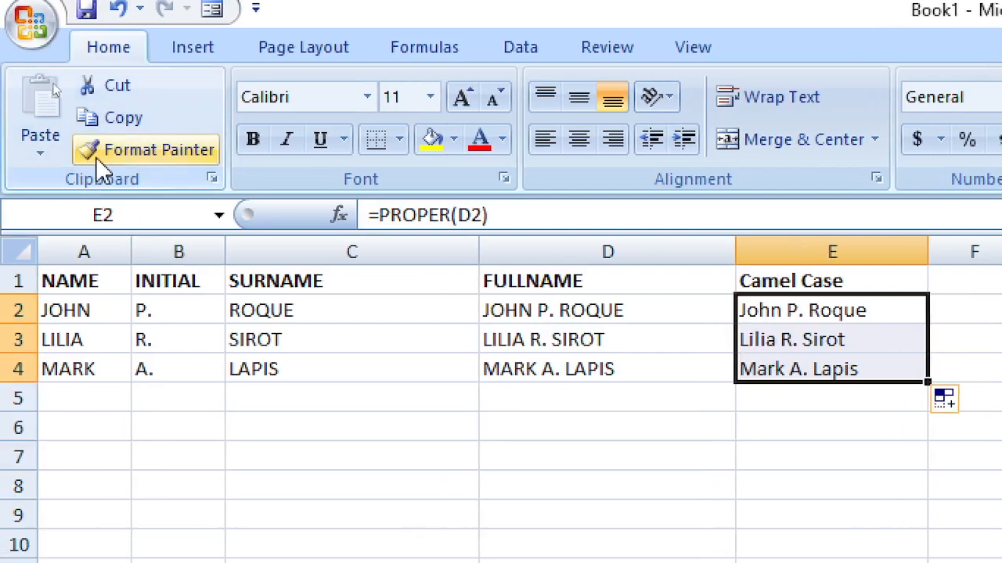
Step: Copy E2:E4 and paste it as values only into column F, widening column F
click(127, 119)
click(740, 306)
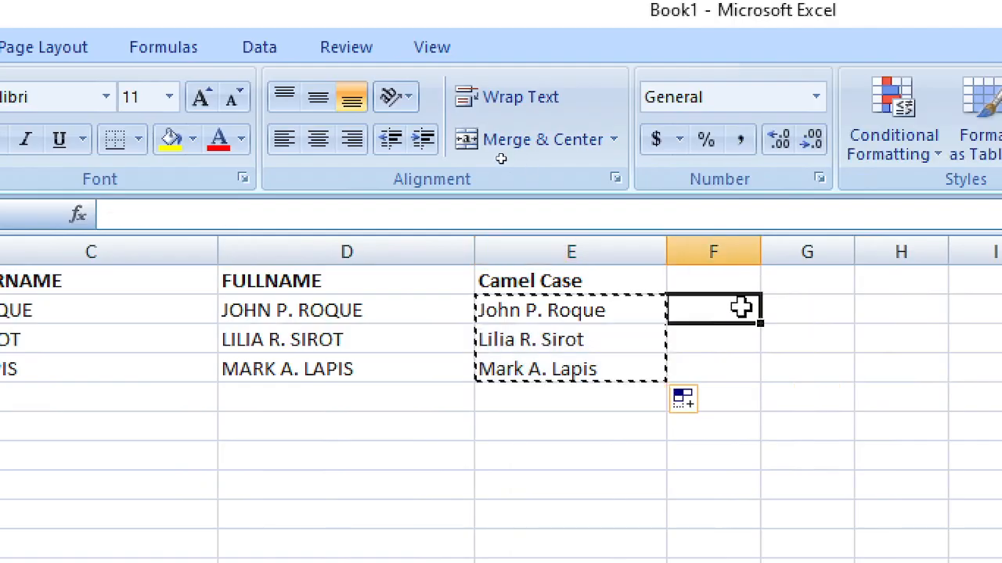
drag(761, 253, 882, 278)
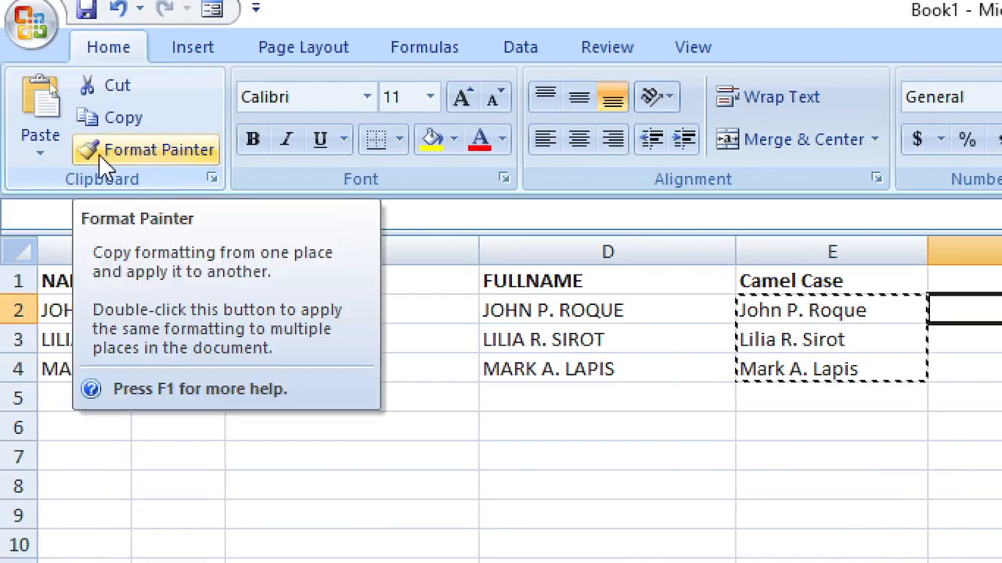
click(9, 152)
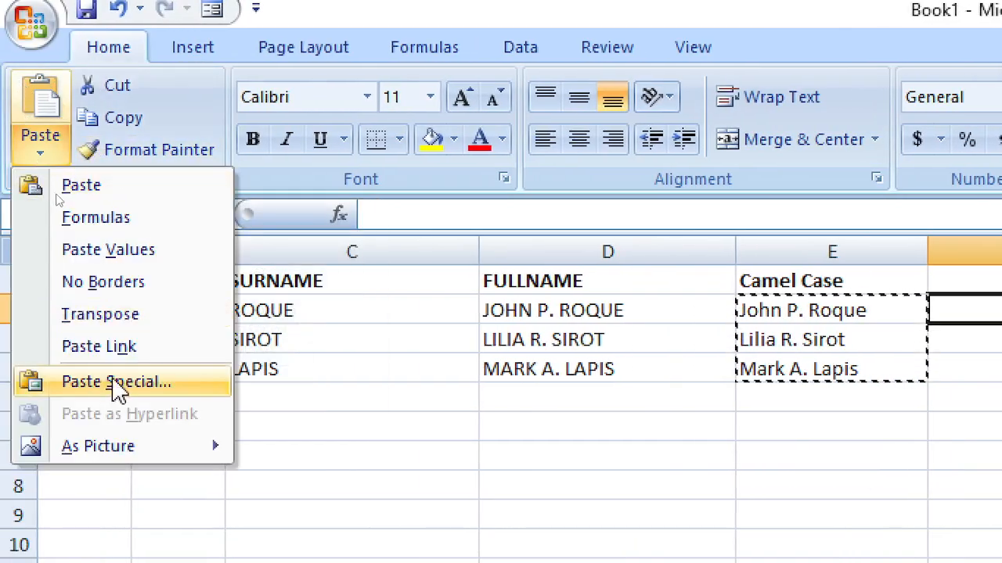
click(86, 383)
click(426, 248)
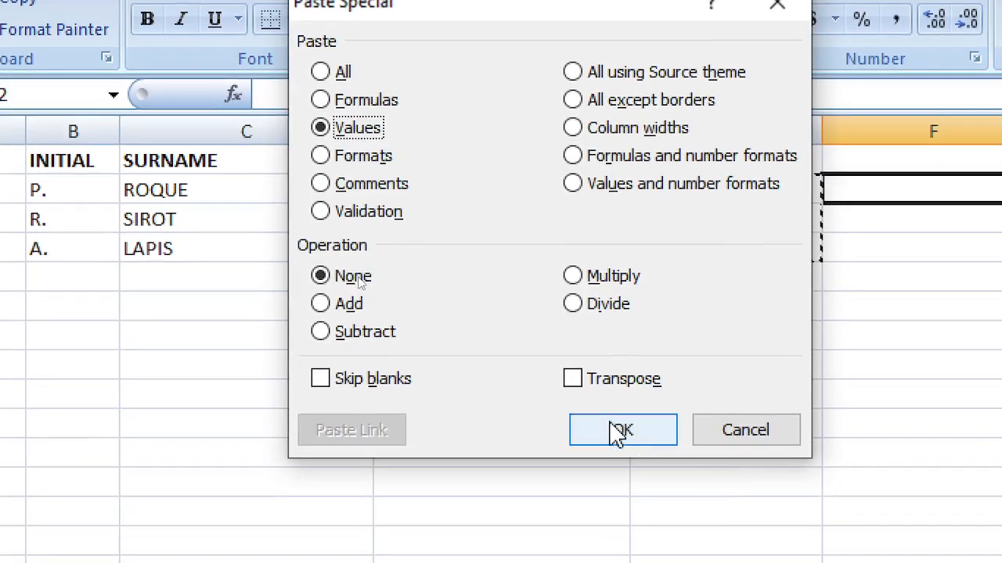
click(618, 432)
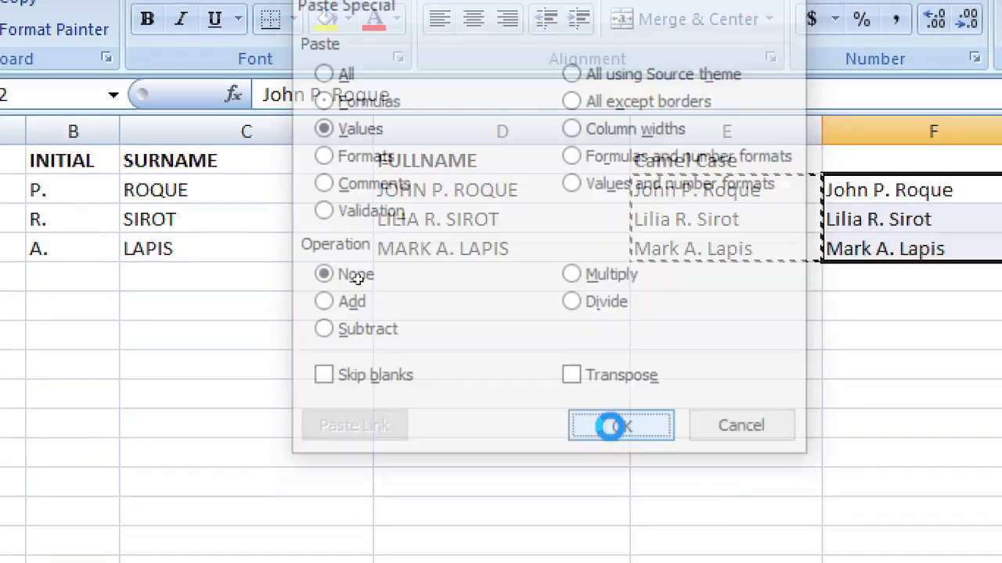
Step: Confirm the pasted names in F2:F4 are plain text, then select columns A through E
click(976, 274)
drag(850, 187, 856, 235)
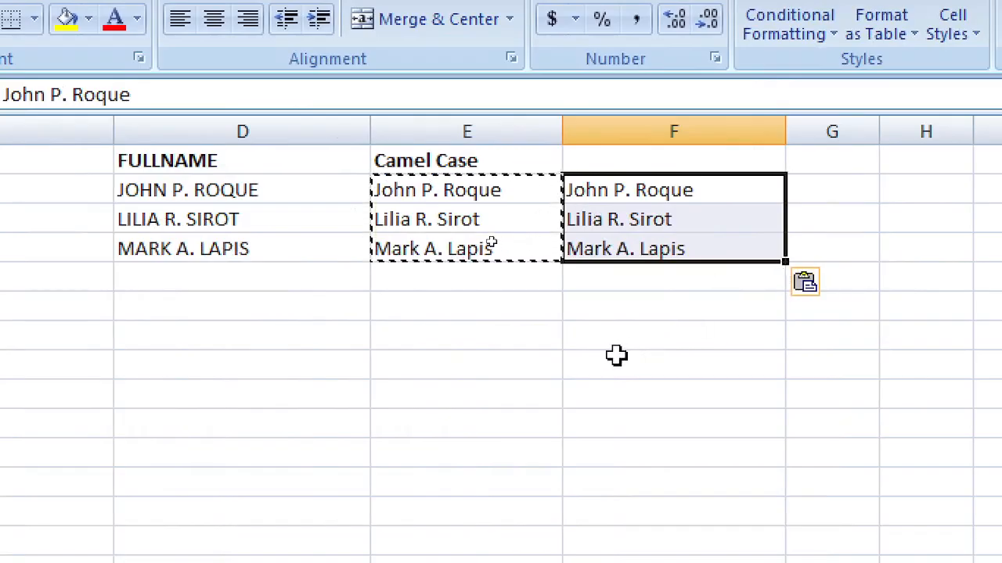
key(Escape)
click(664, 196)
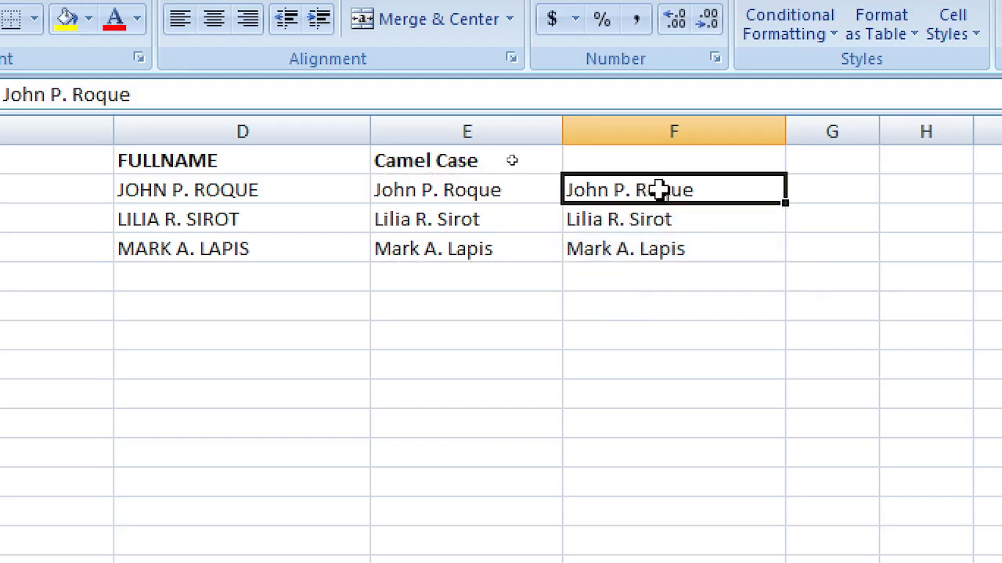
drag(522, 123, 65, 104)
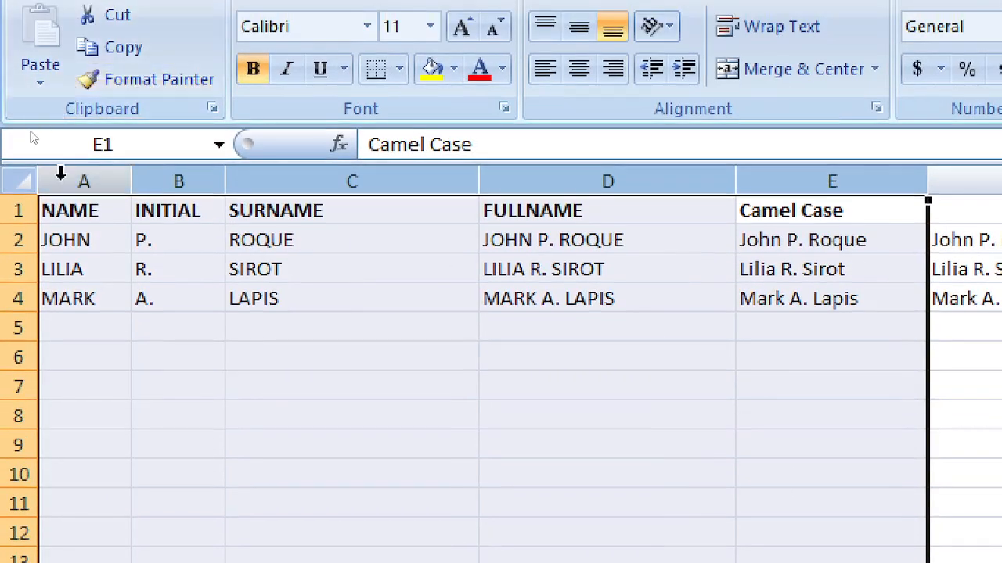
right_click(60, 174)
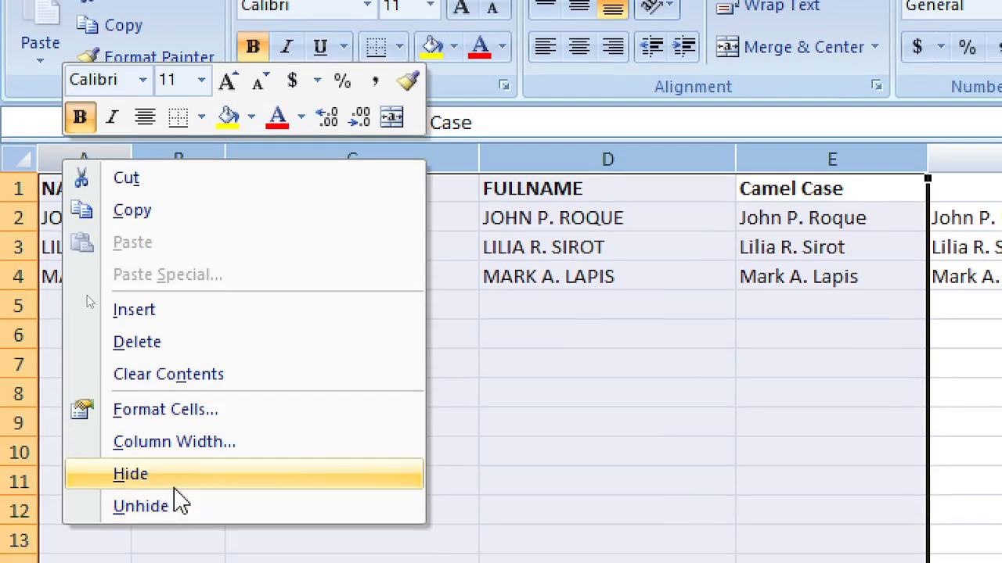
click(177, 480)
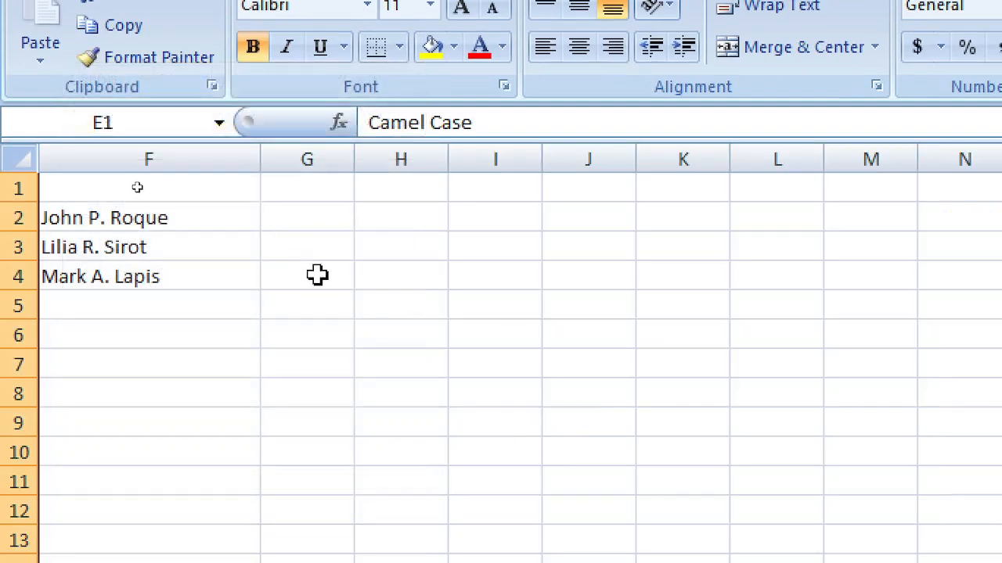
click(174, 254)
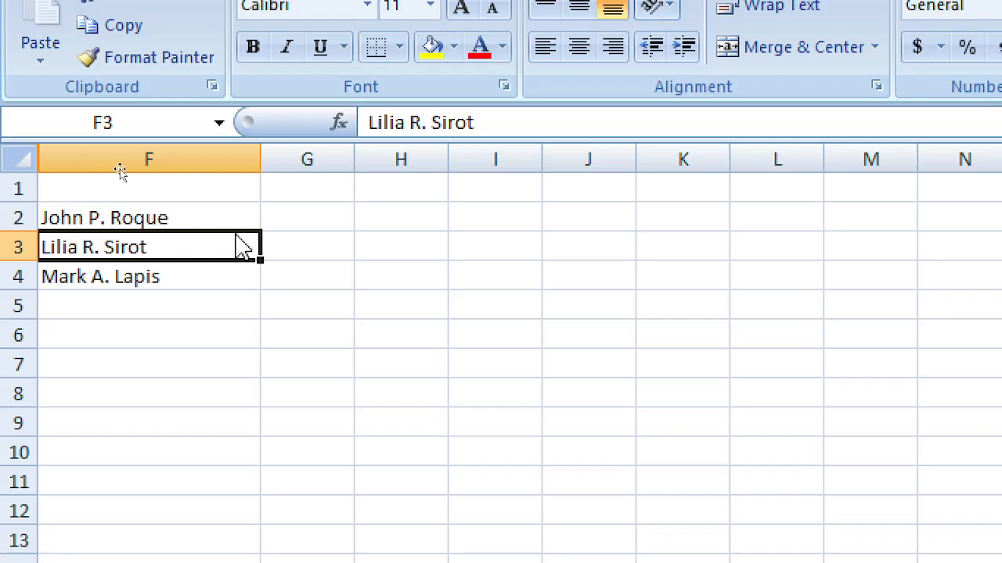
click(371, 216)
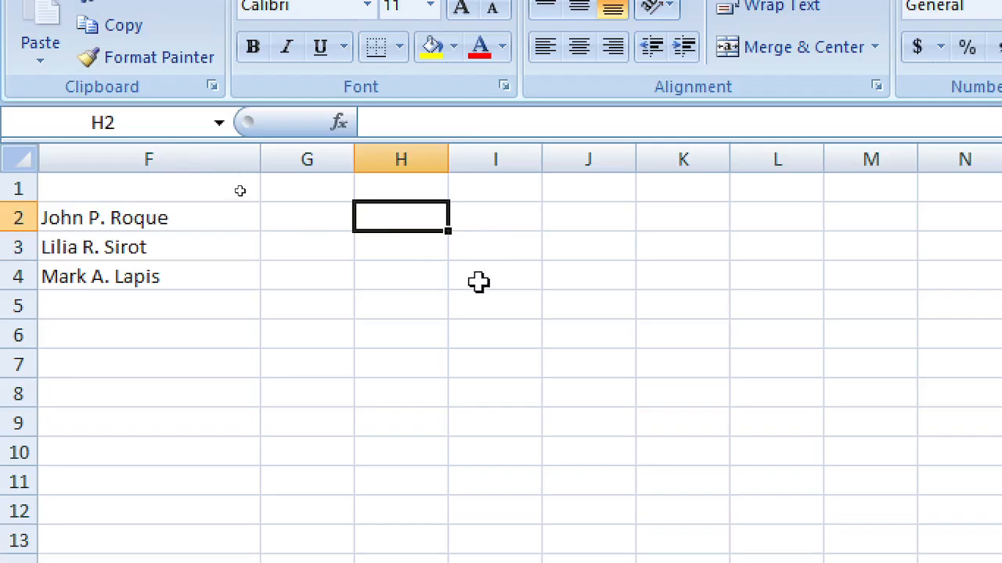
click(329, 284)
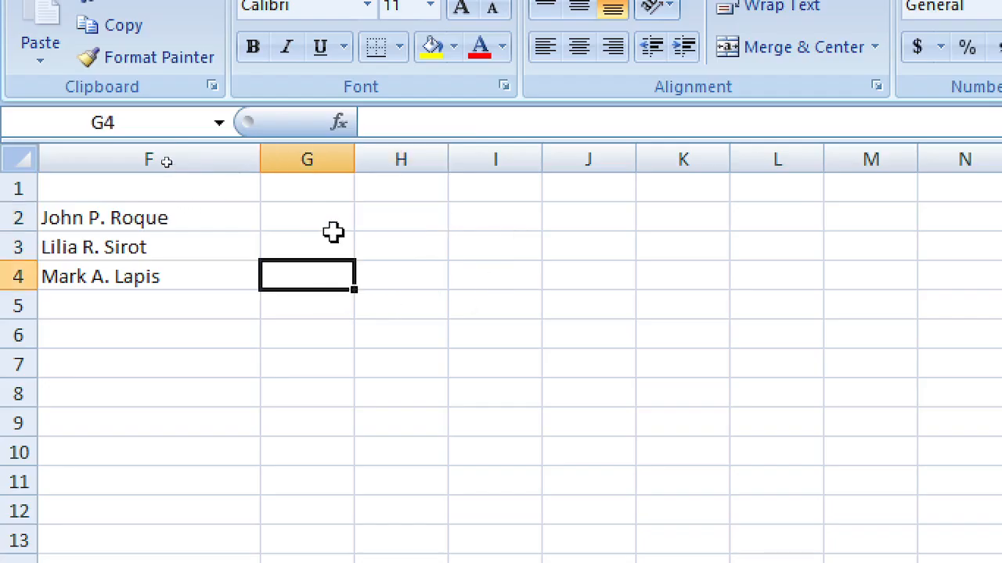
click(329, 190)
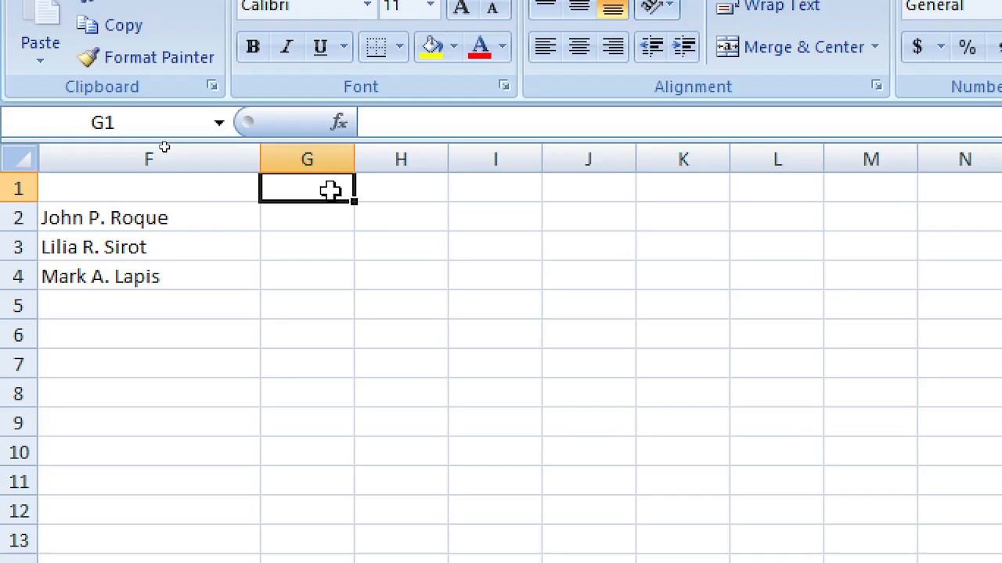
click(403, 306)
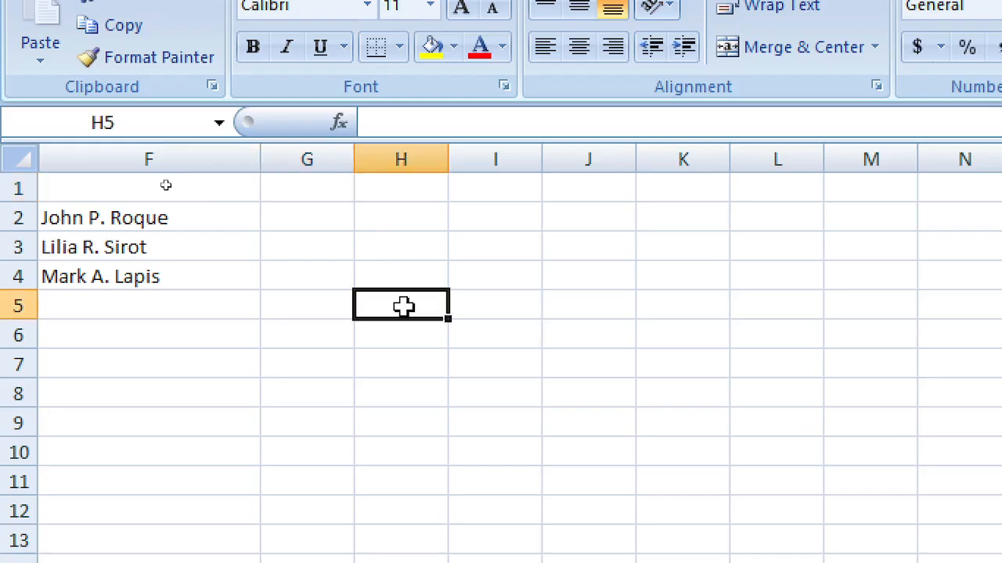
click(310, 187)
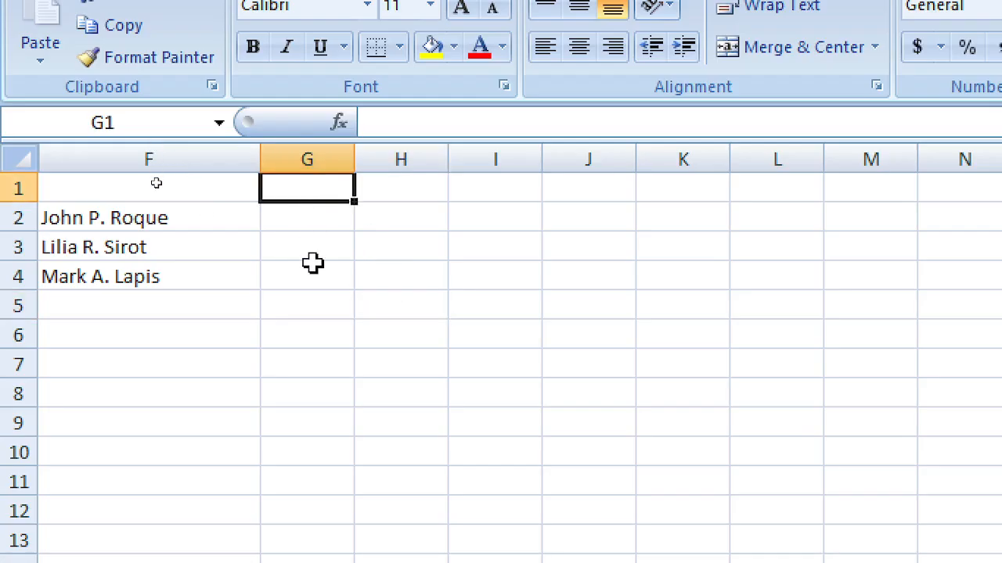
click(389, 274)
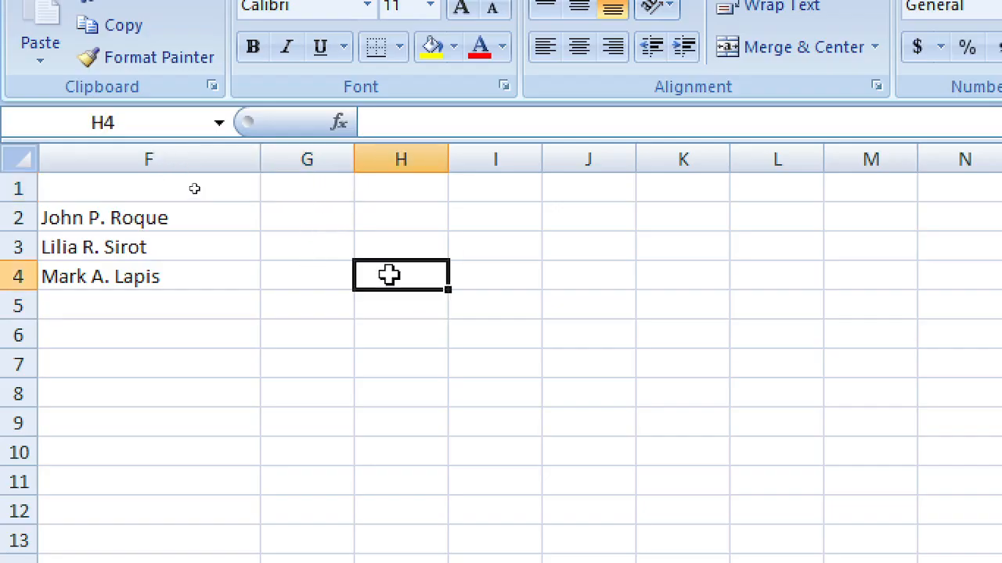
click(316, 215)
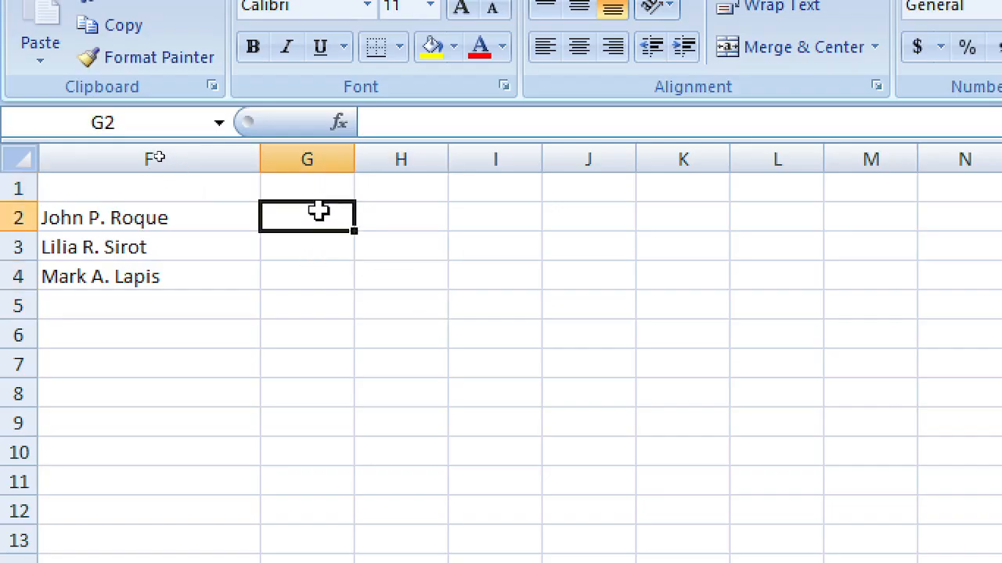
click(327, 269)
Step: Open and close Excel Help, returning to column G of the sheet
key(F1)
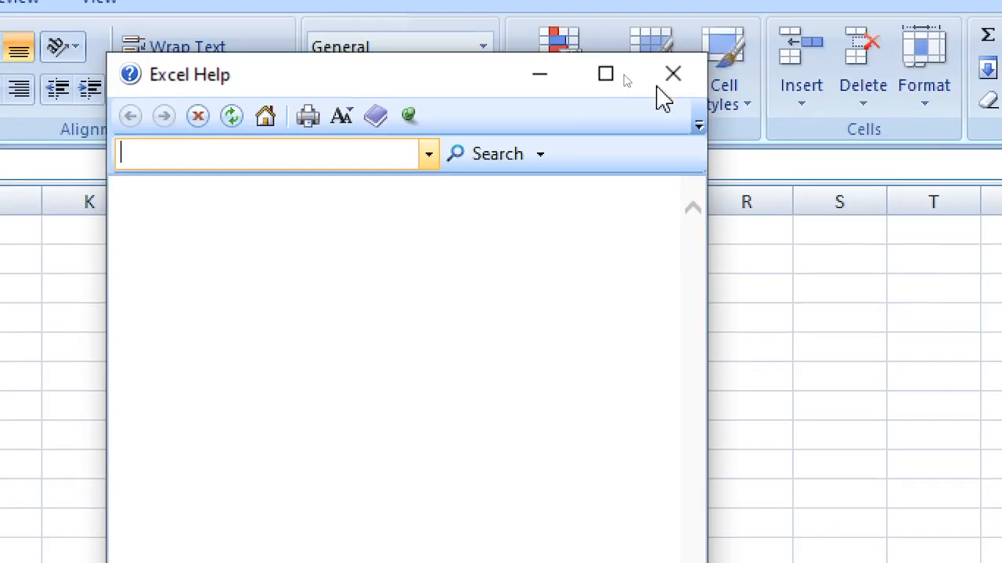
click(671, 82)
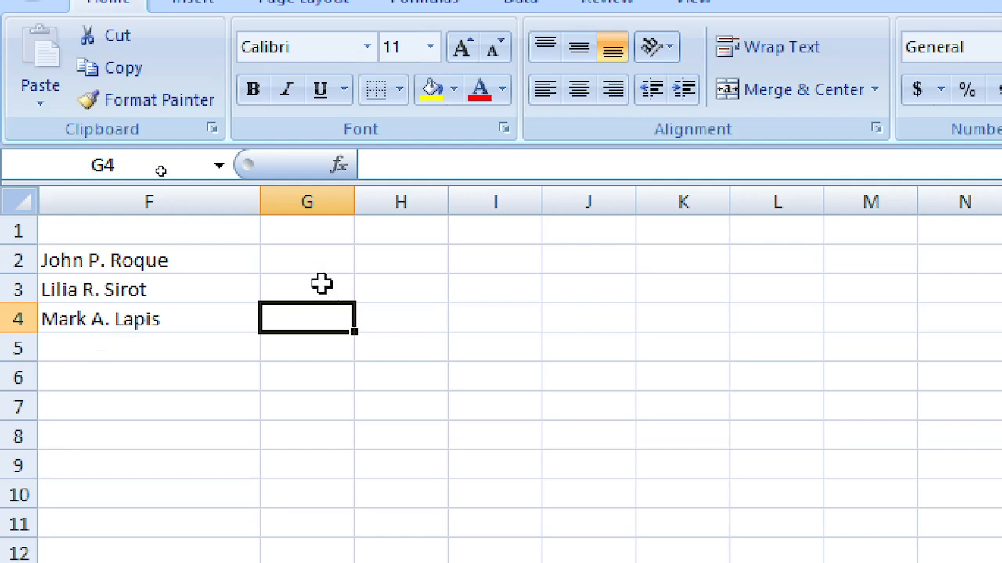
click(323, 266)
click(410, 418)
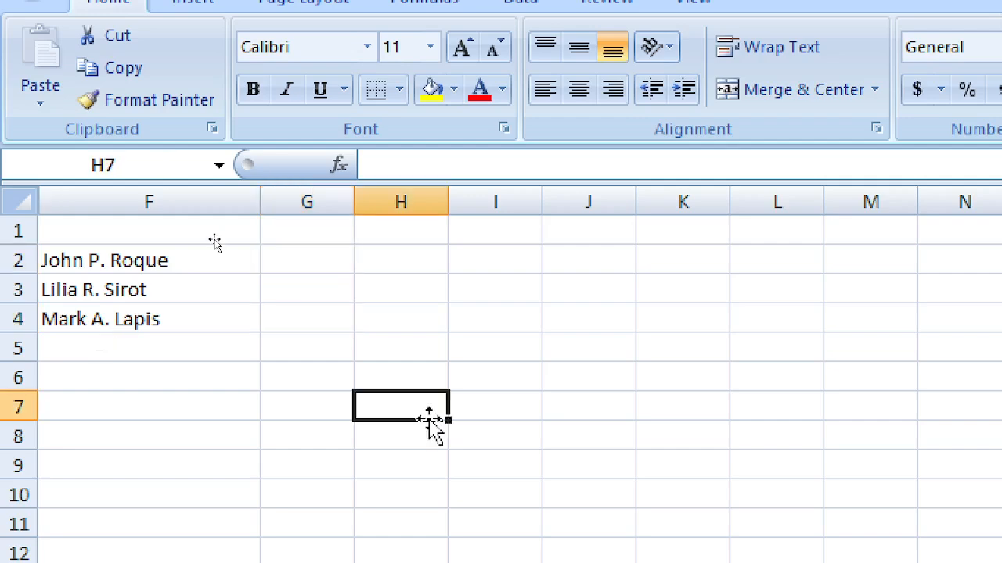
click(341, 355)
scroll(407, 364, down, 2)
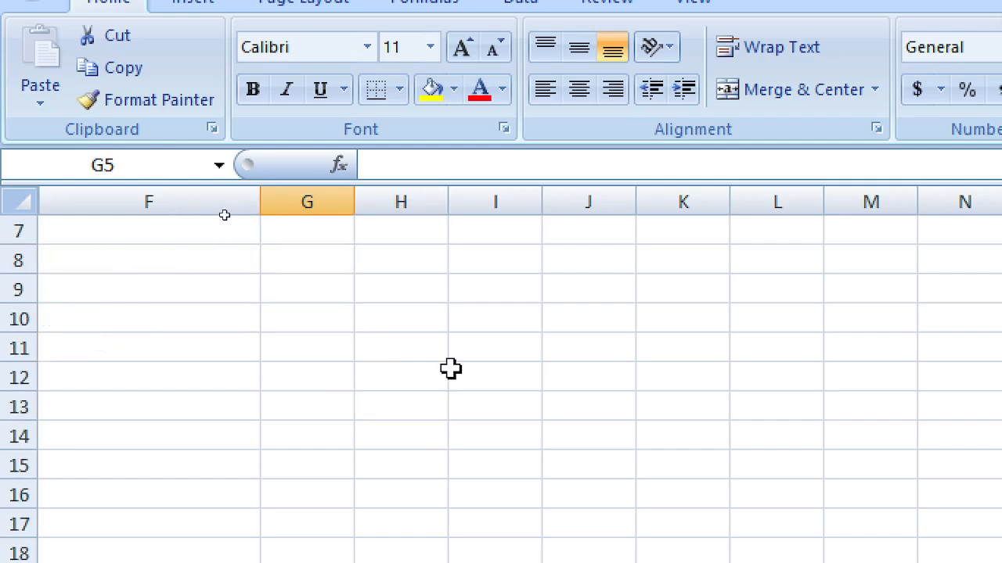
scroll(438, 364, up, 1)
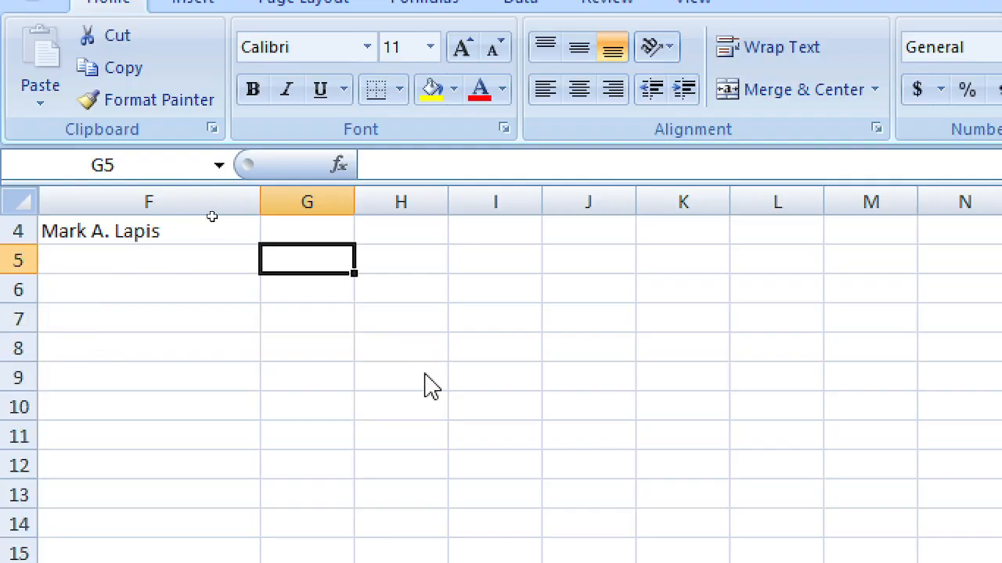
Step: Enter the headings GRADES in G4 and TOTAL in G3
key(Up)
text(gra)
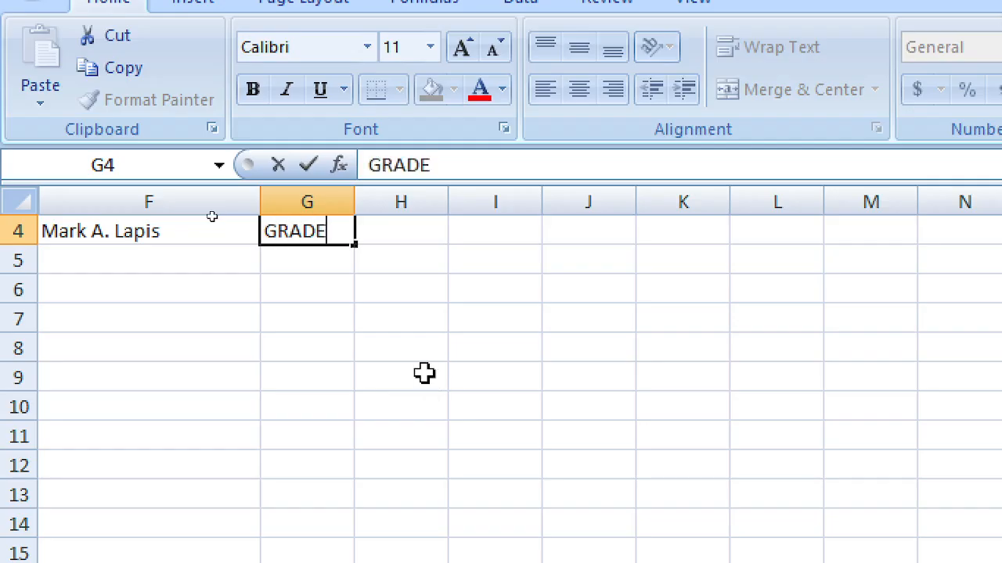
key(Return)
key(Up)
key(Up)
key(Up)
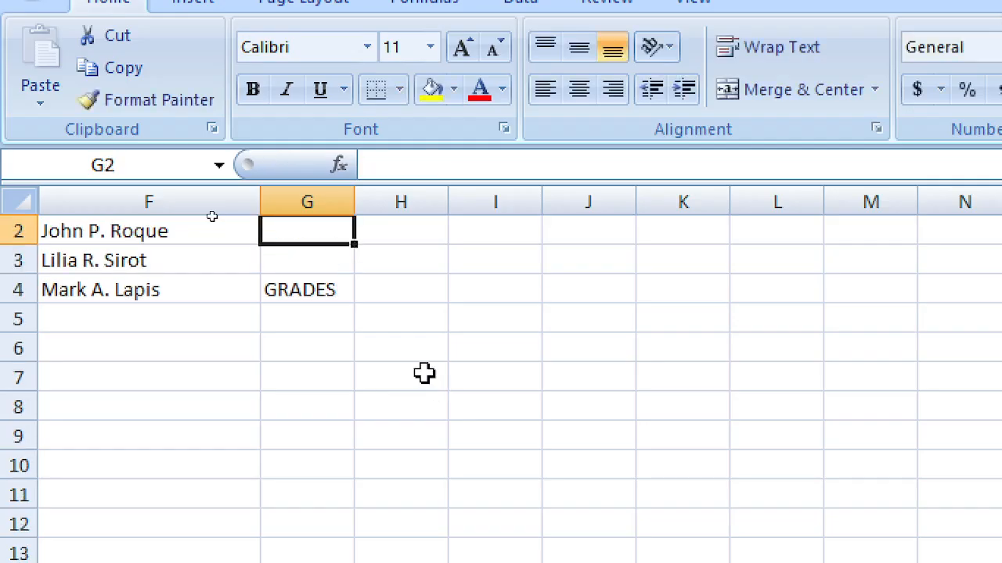
key(Down)
text(TORA)
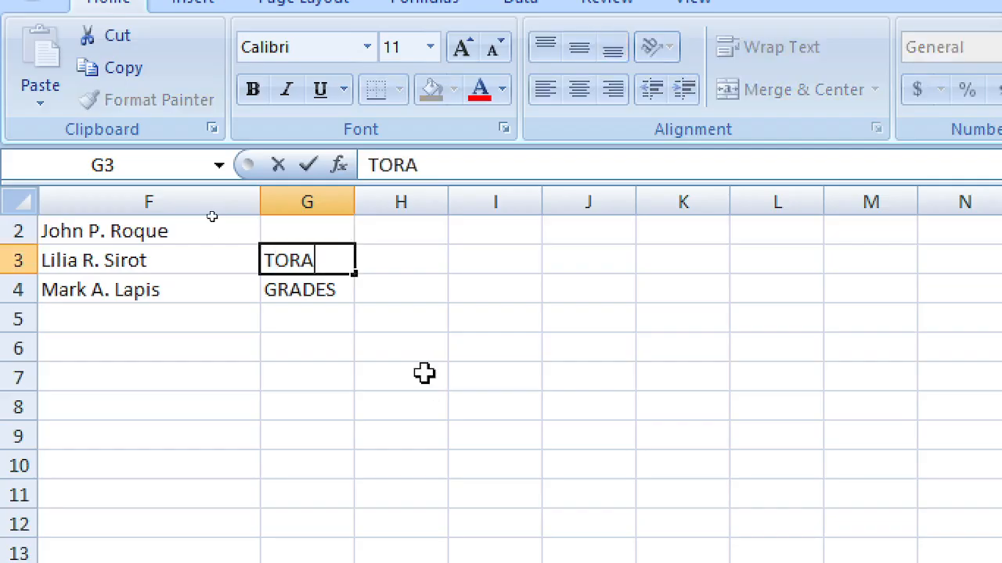
key(BackSpace)
key(BackSpace)
text(T)
key(Return)
key(Return)
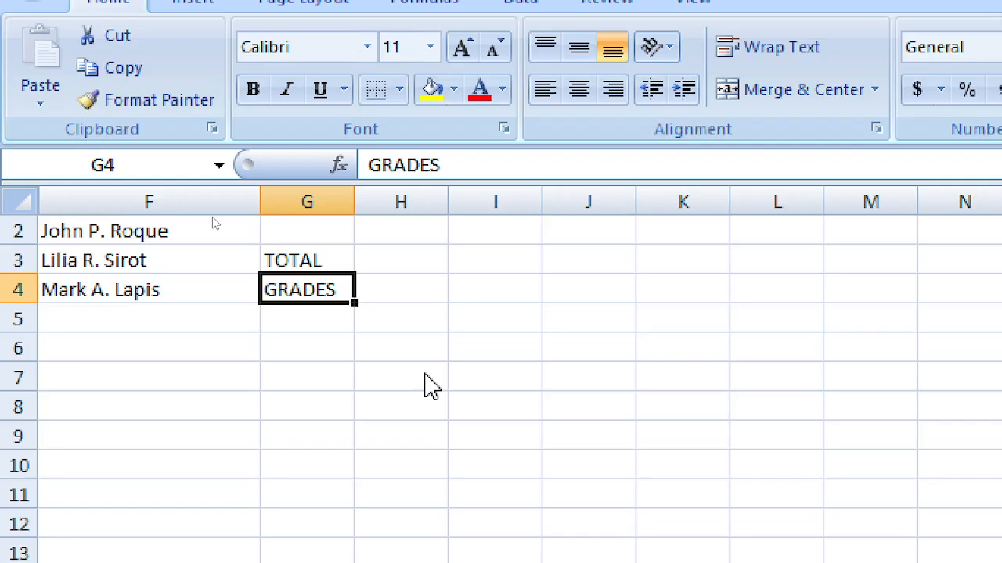
Step: Enter grade 75 in G6 and the letters A, D, D, D, D down column F from F6
key(Return)
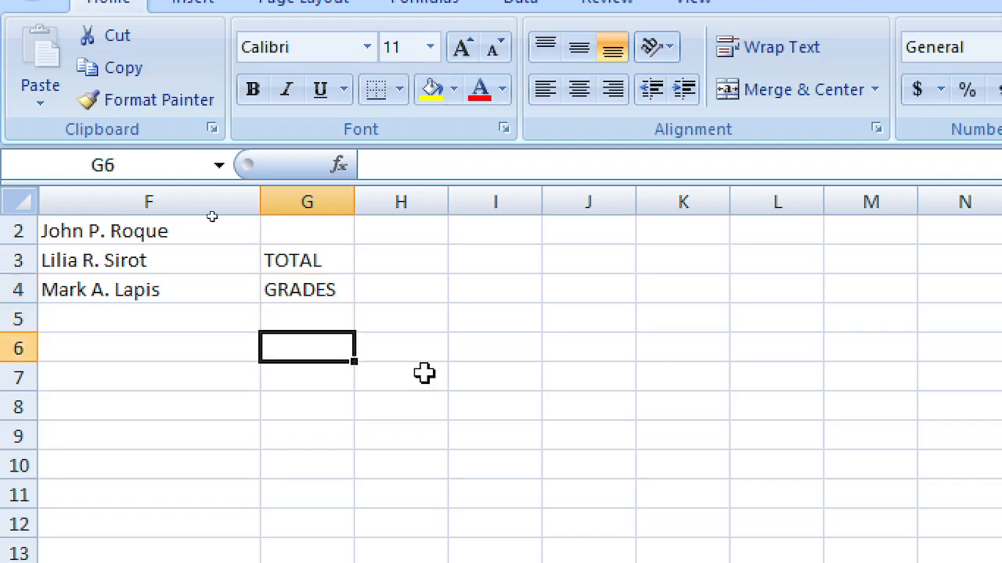
text(5)
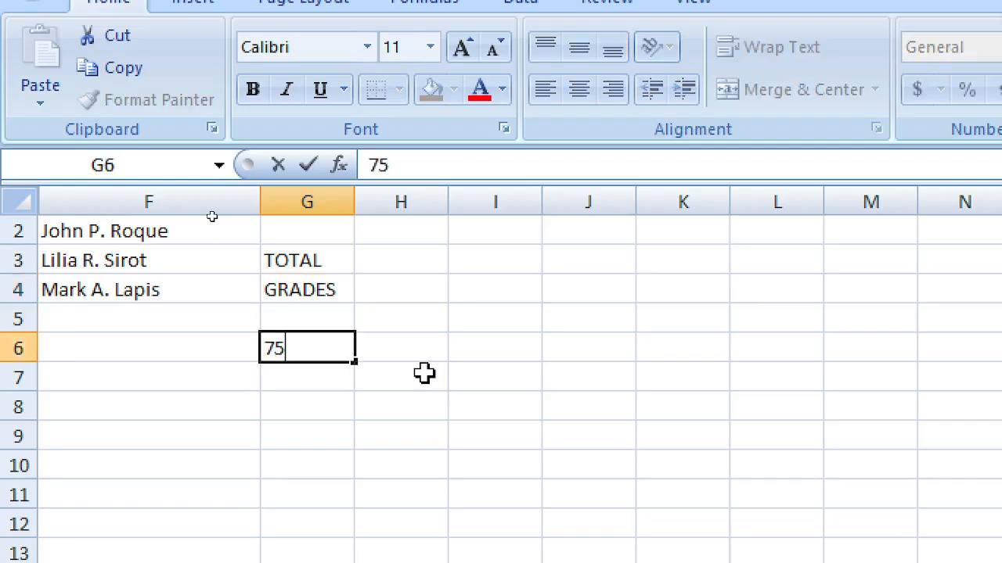
key(Return)
key(Up)
key(Left)
text(A)
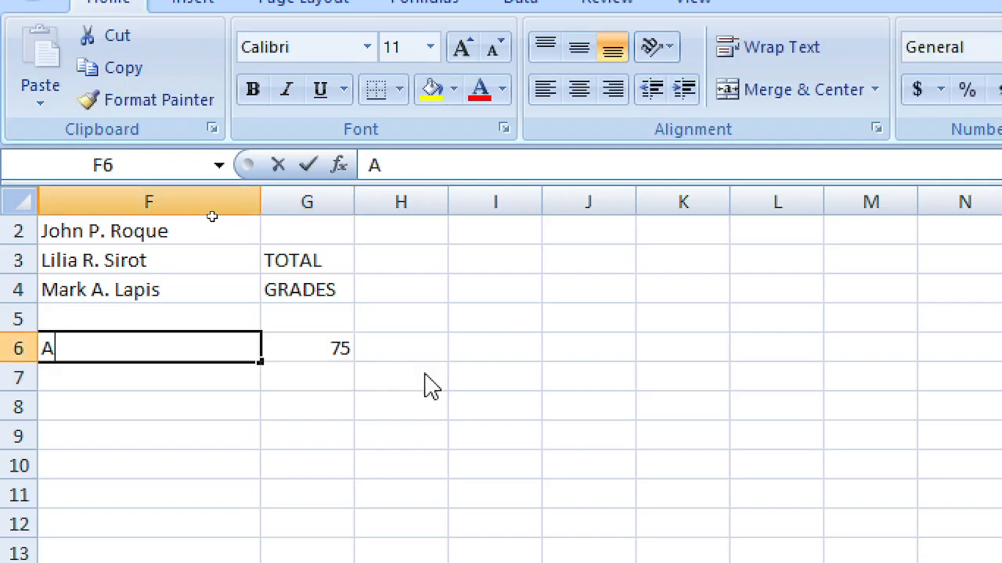
key(Return)
key(Return)
text(D)
key(Return)
text(D)
key(Return)
key(Return)
text(D)
key(Up)
key(Up)
key(Up)
key(Up)
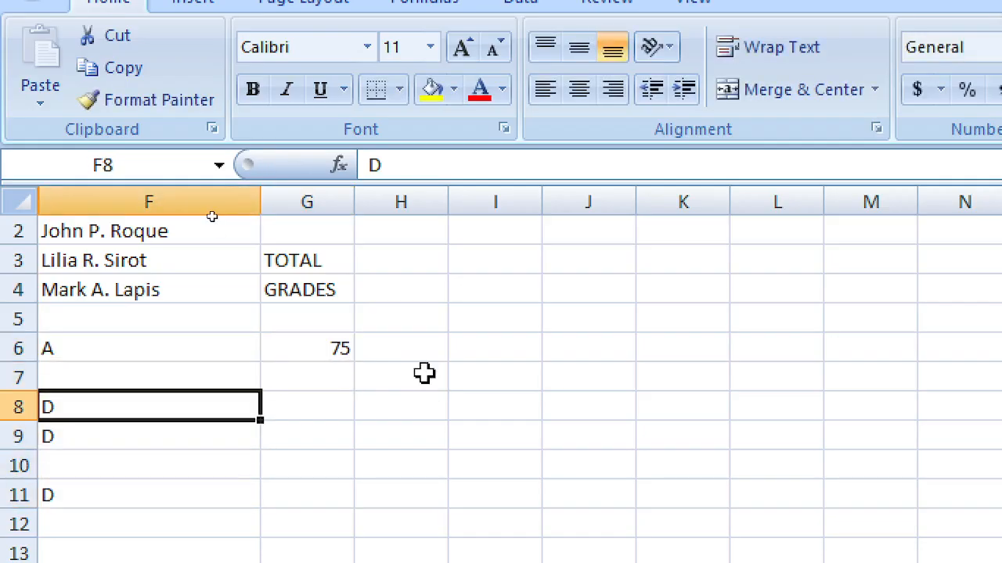
text(D)
key(Return)
key(Down)
key(Down)
text(D)
key(Right)
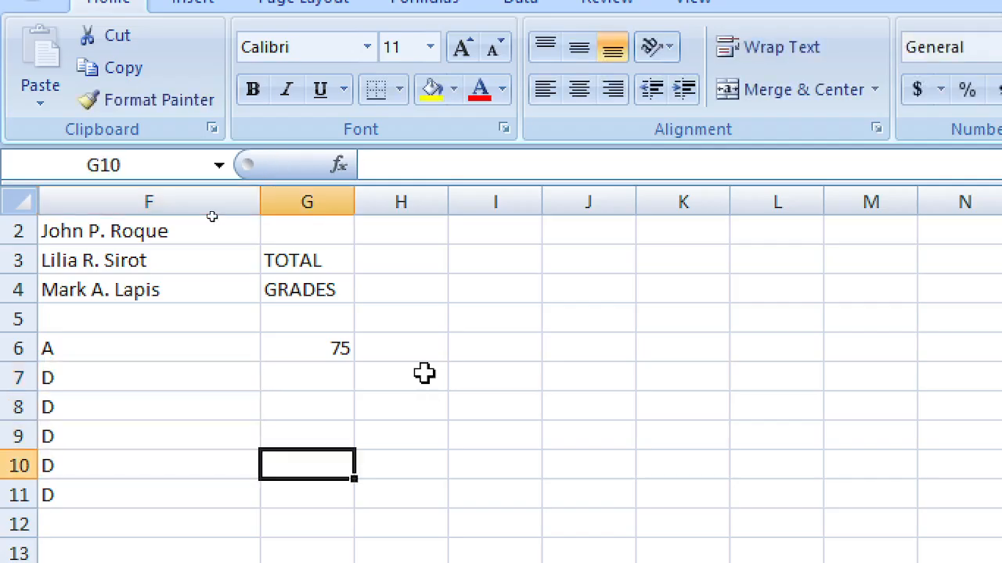
Step: Enter grades 20, 45, 50, 90, 25 in G7:G11 and type the FAILED/PASSED heading in H4
key(Up)
key(Up)
key(Up)
key(Up)
key(Down)
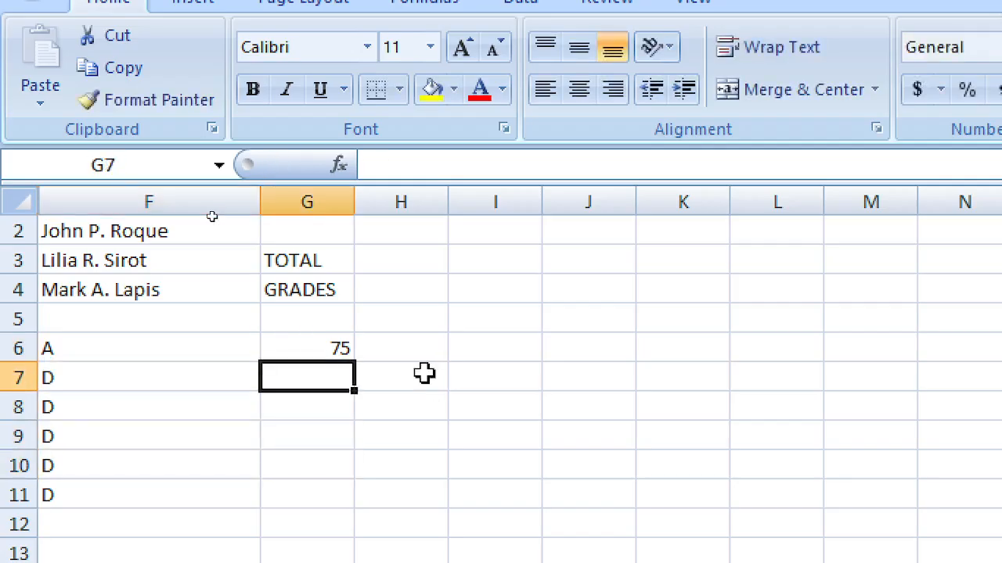
text(20)
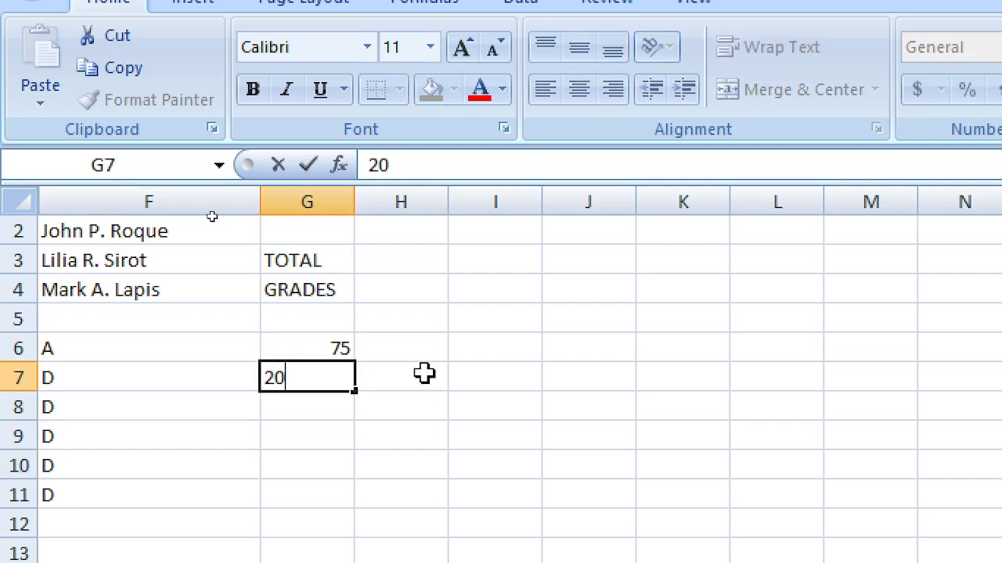
key(Return)
text(45)
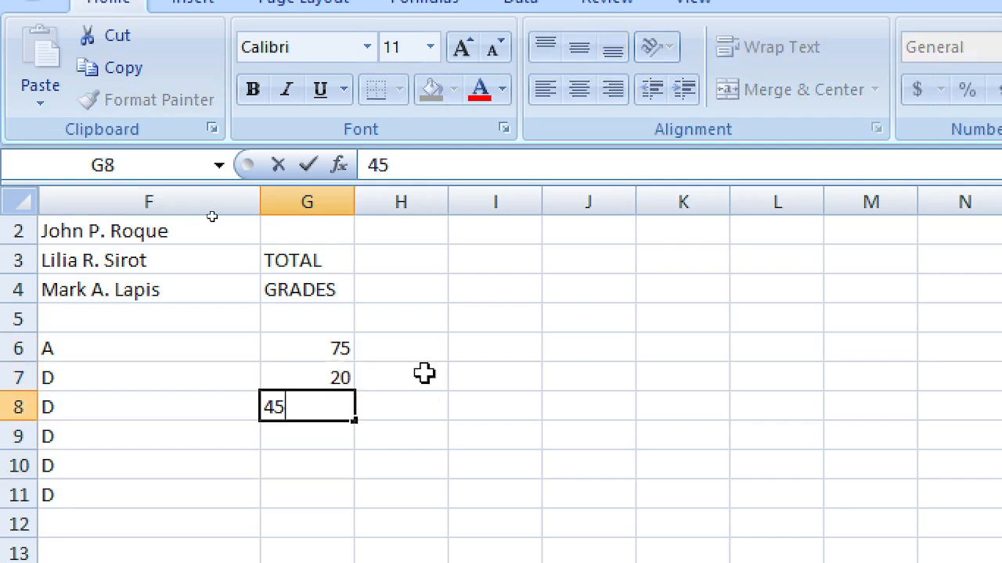
key(Return)
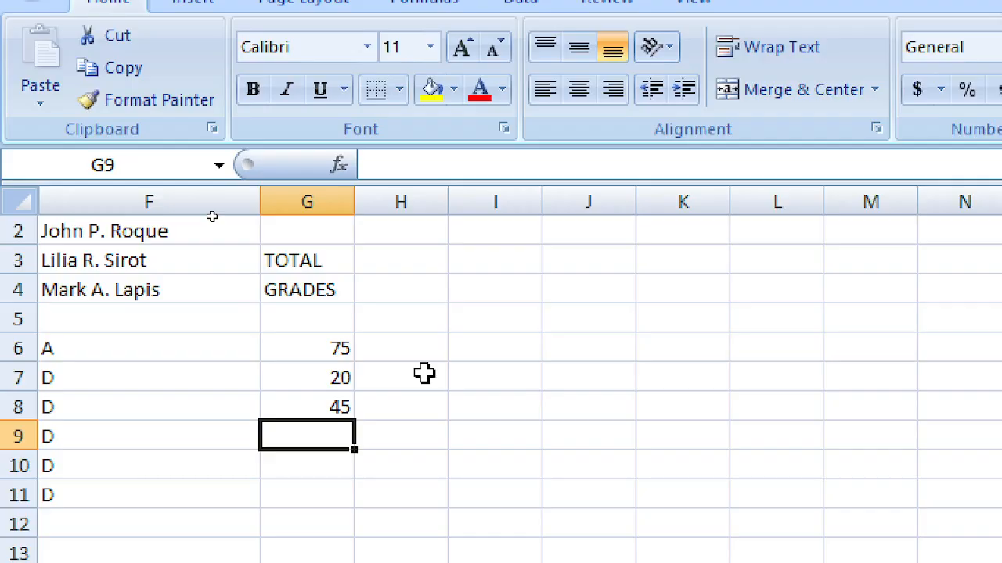
text(50)
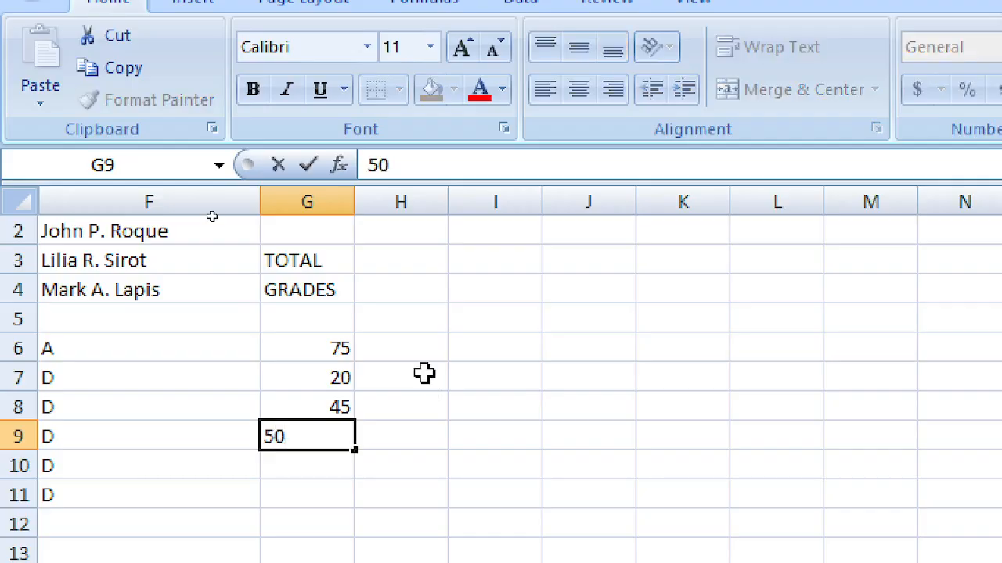
key(Return)
key(Down)
key(Up)
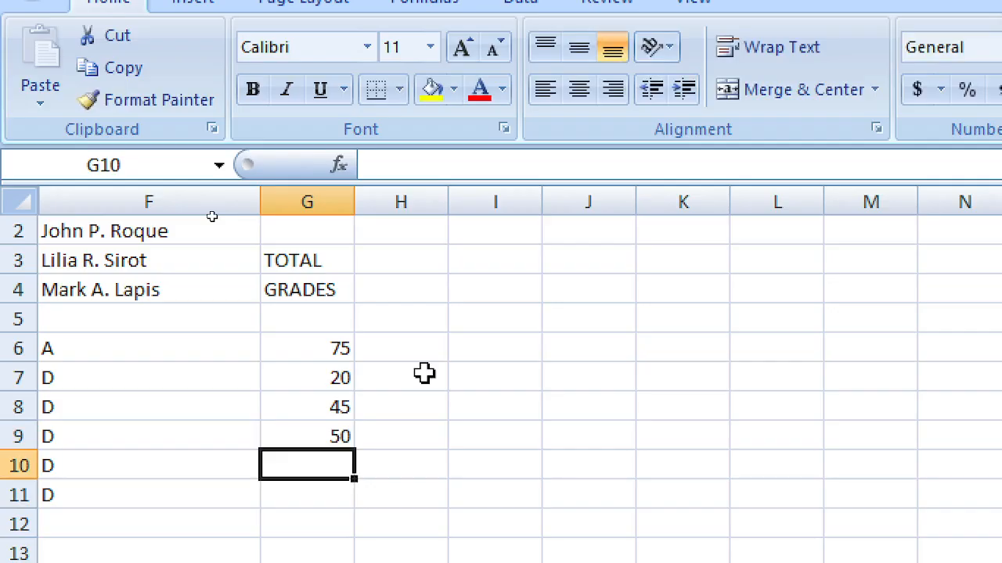
text(90)
key(Return)
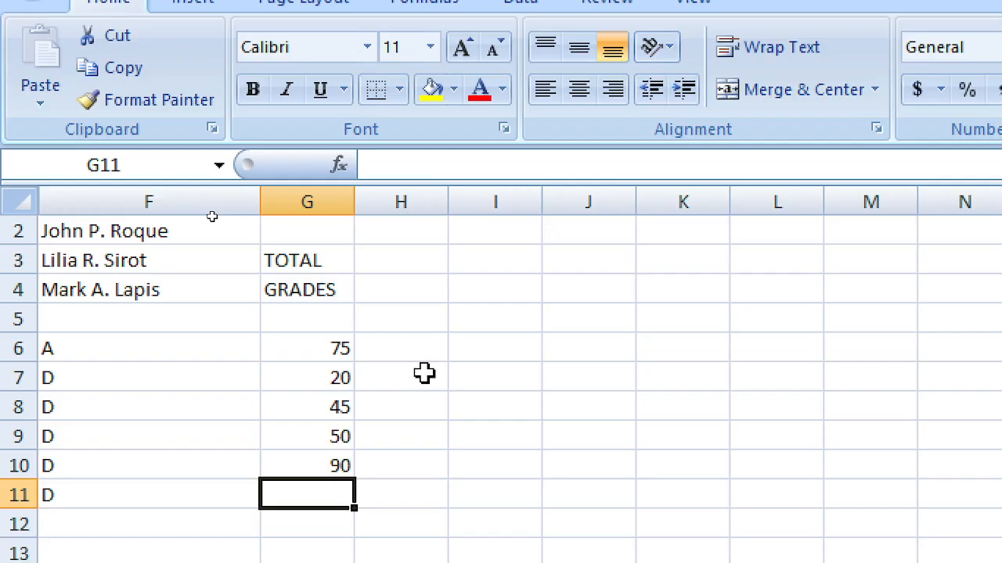
text(25)
key(Tab)
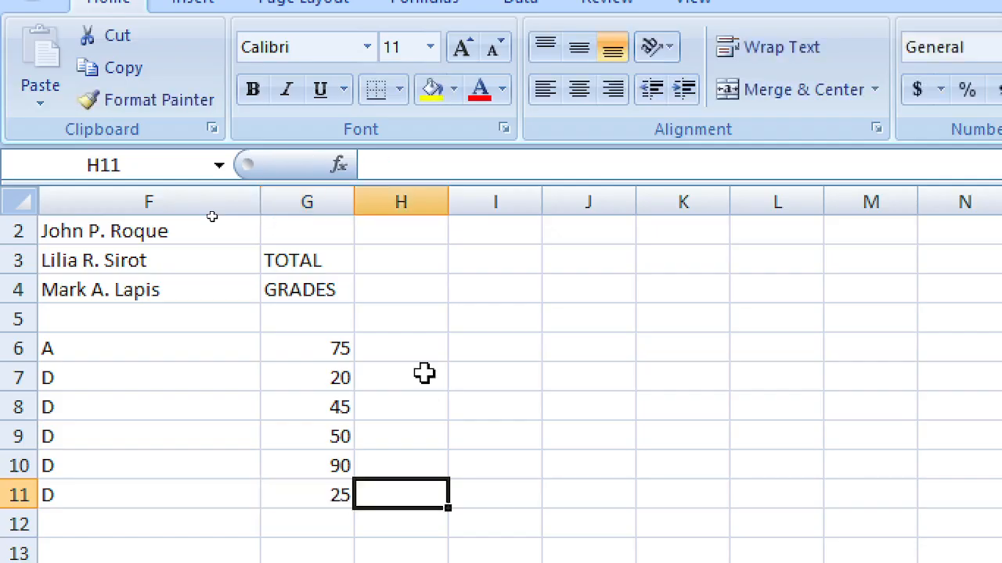
key(Up)
key(Up)
key(Up)
key(Up)
key(Up)
key(Up)
key(Up)
text(F)
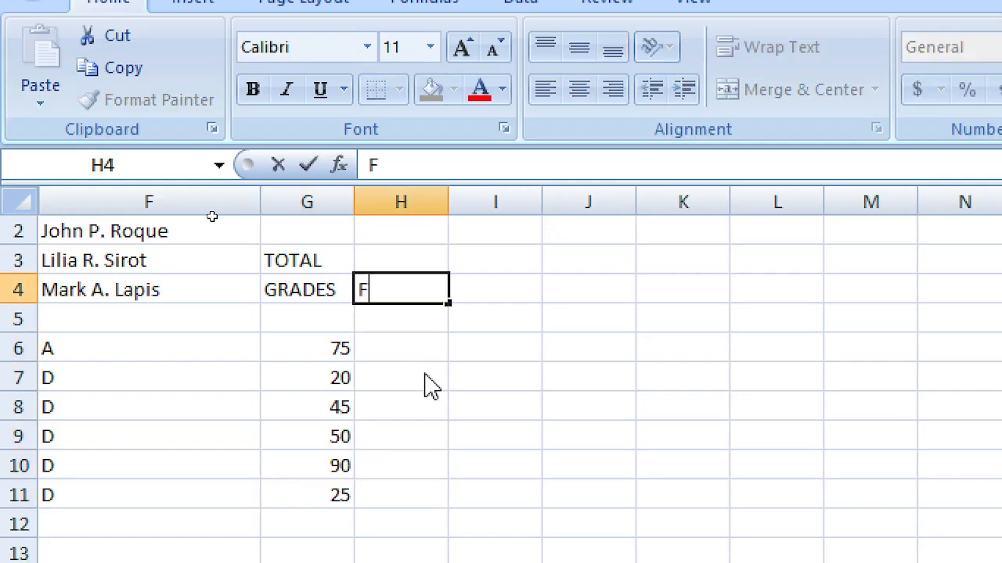
text(AILED/)
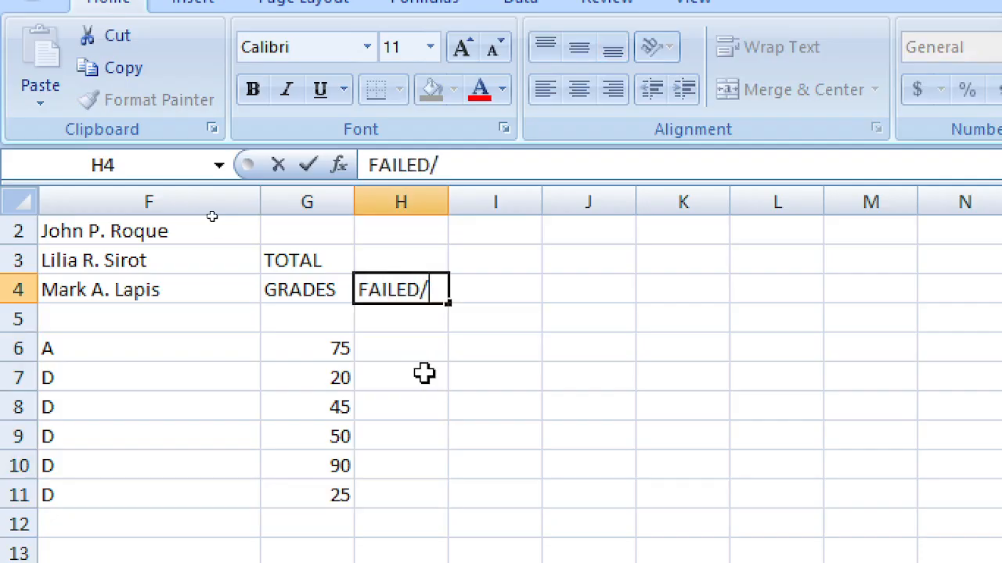
text(PASSED)
Step: Confirm the FAILED/PASSED heading, then enter PASSED in H6 and FAILED in H7
key(Return)
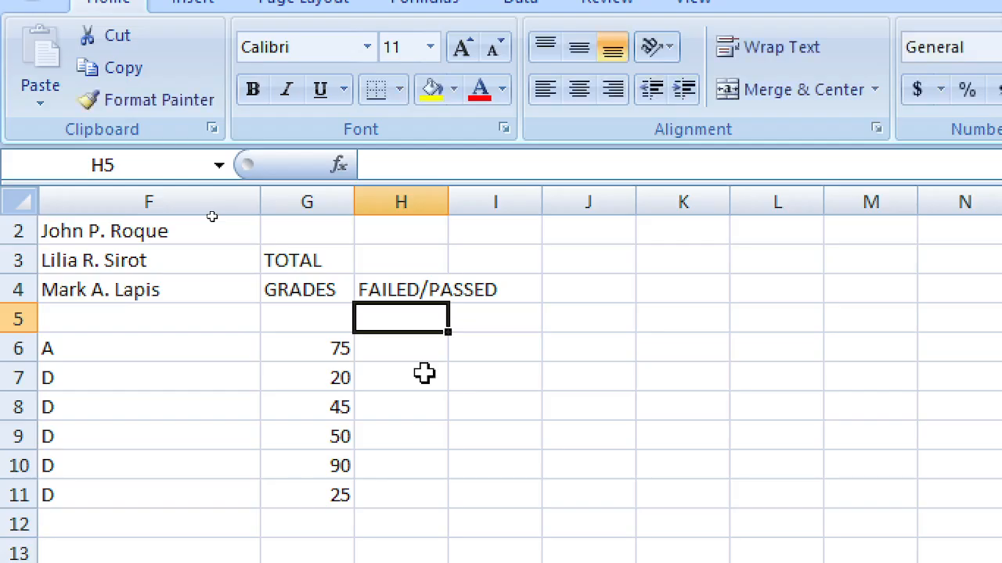
key(Down)
key(Left)
key(Left)
key(Right)
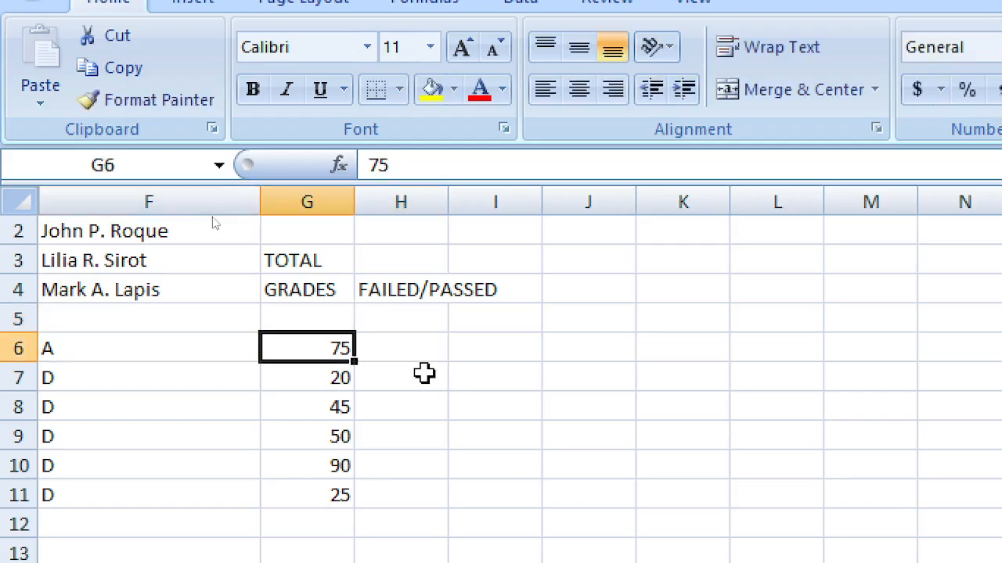
key(Right)
key(Down)
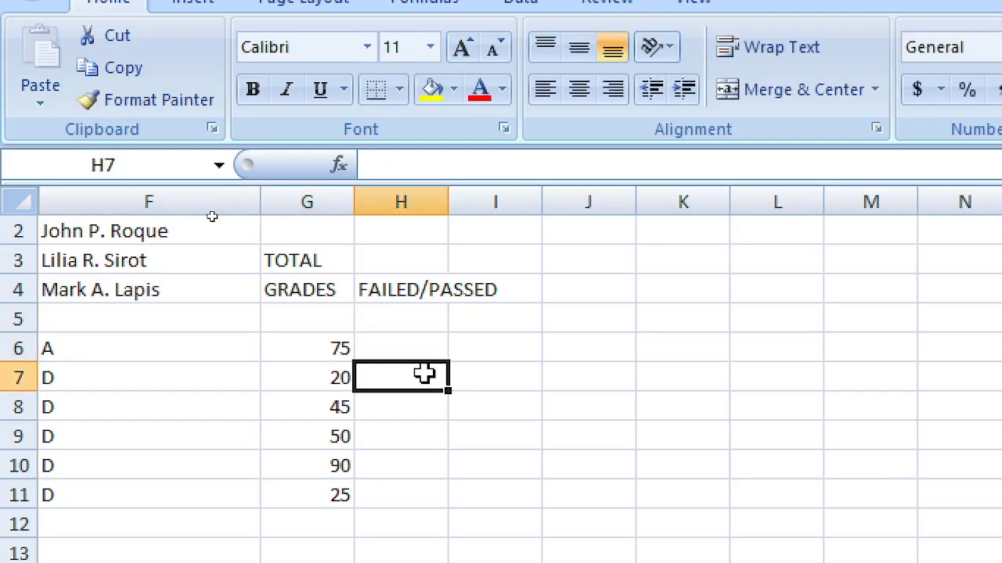
key(Up)
text(PASSED)
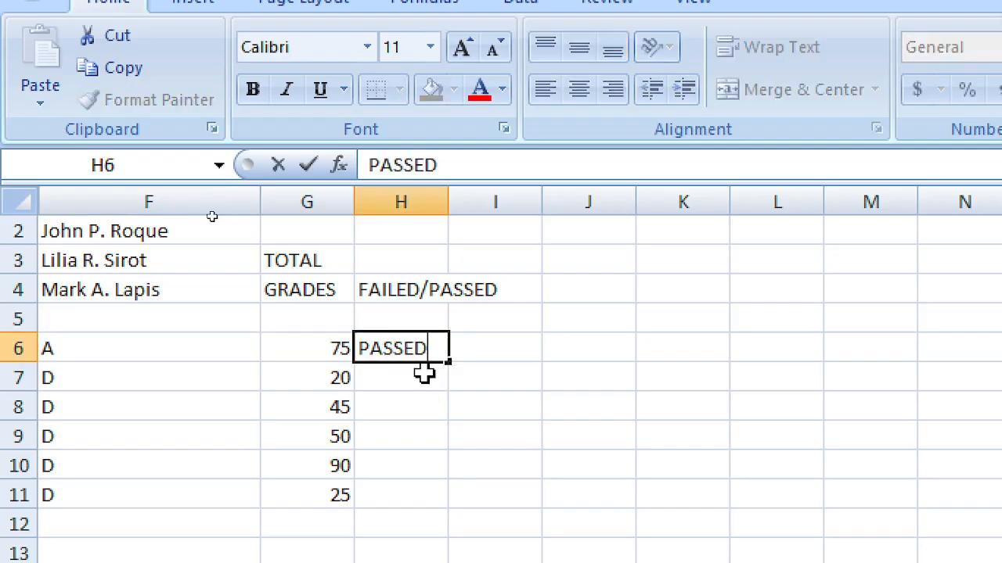
key(Return)
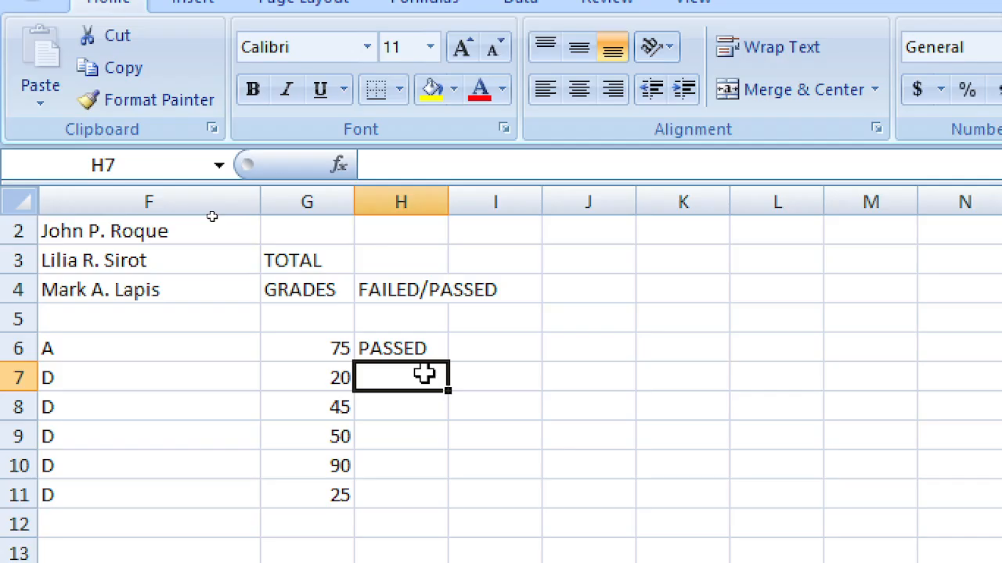
text(FAILED)
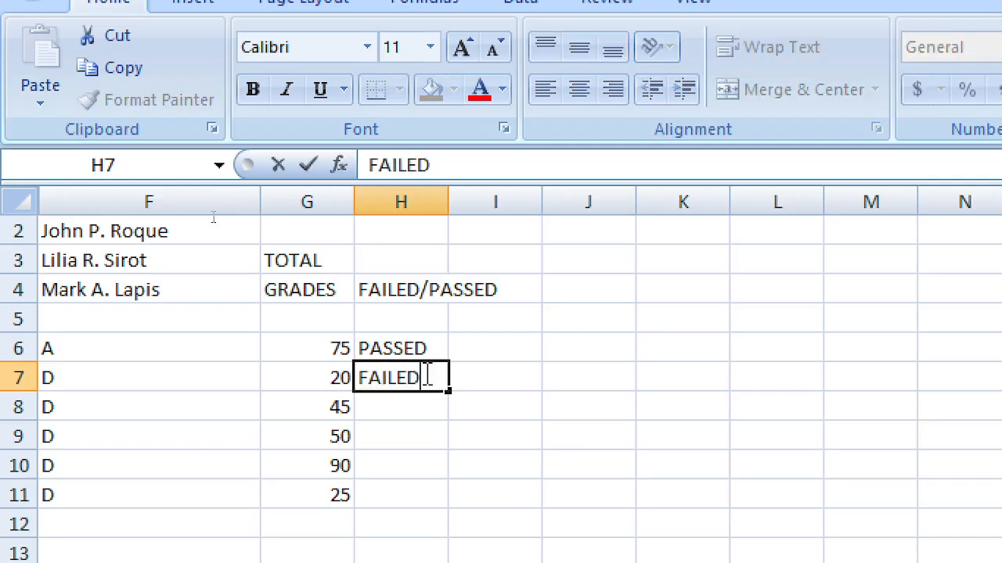
key(Return)
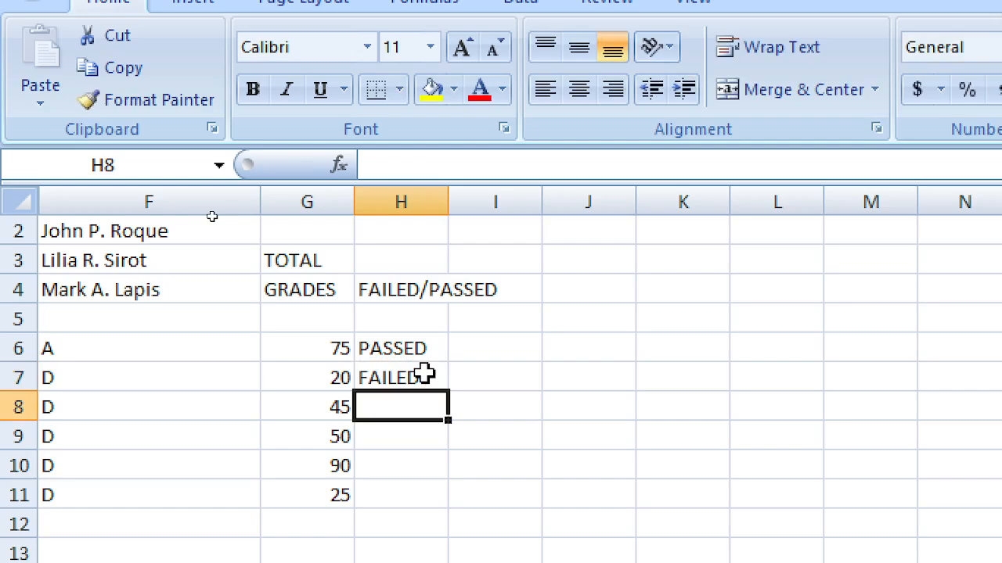
Step: Delete the PASSED and FAILED entries and start a formula with = in H6
key(Up)
key(Delete)
key(Up)
key(Delete)
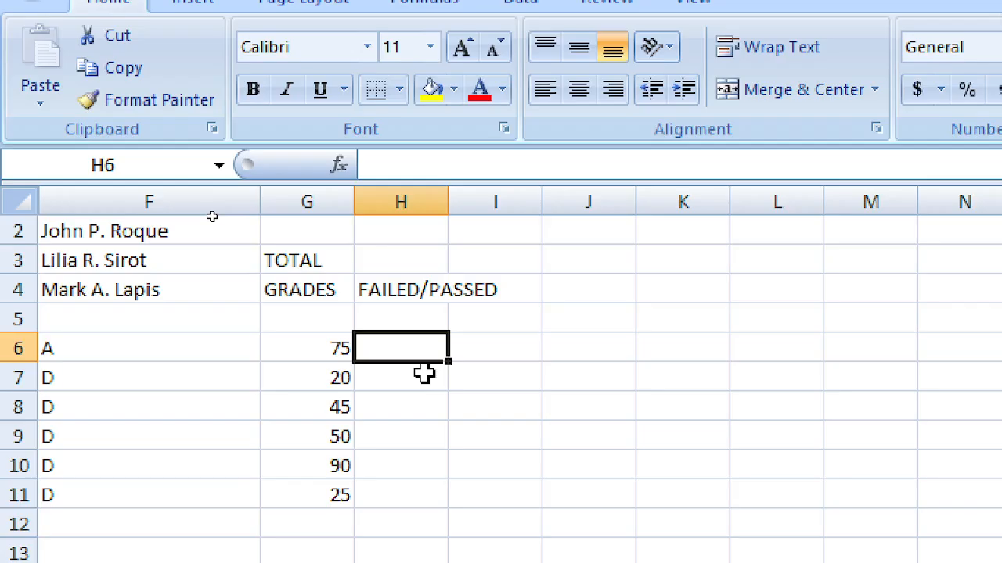
key(Down)
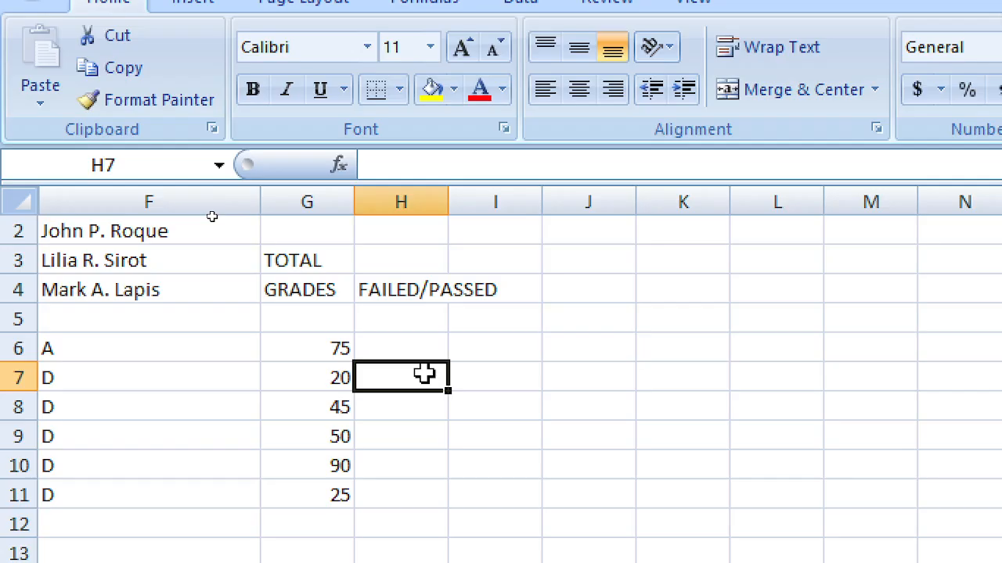
key(Right)
key(Left)
key(Up)
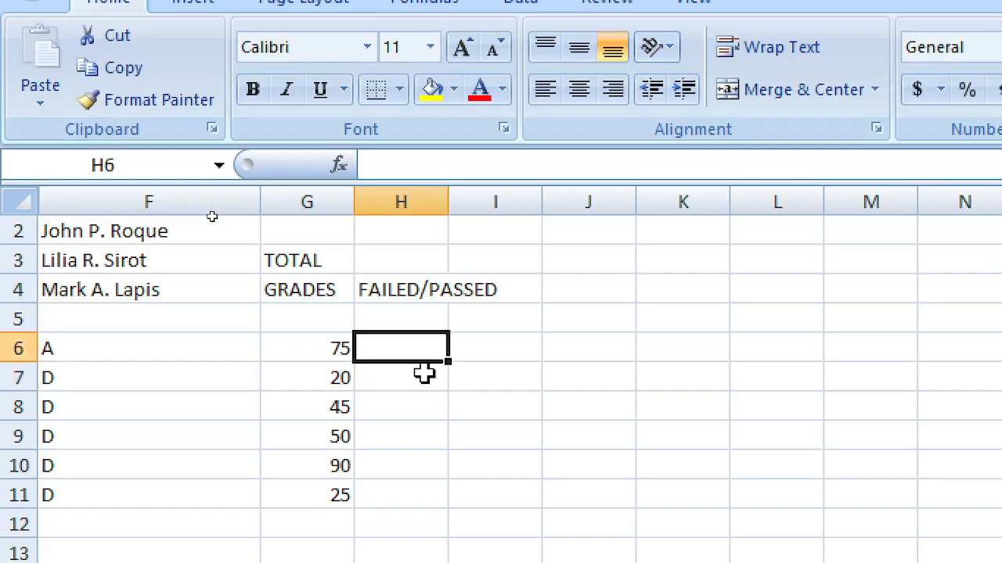
text(=)
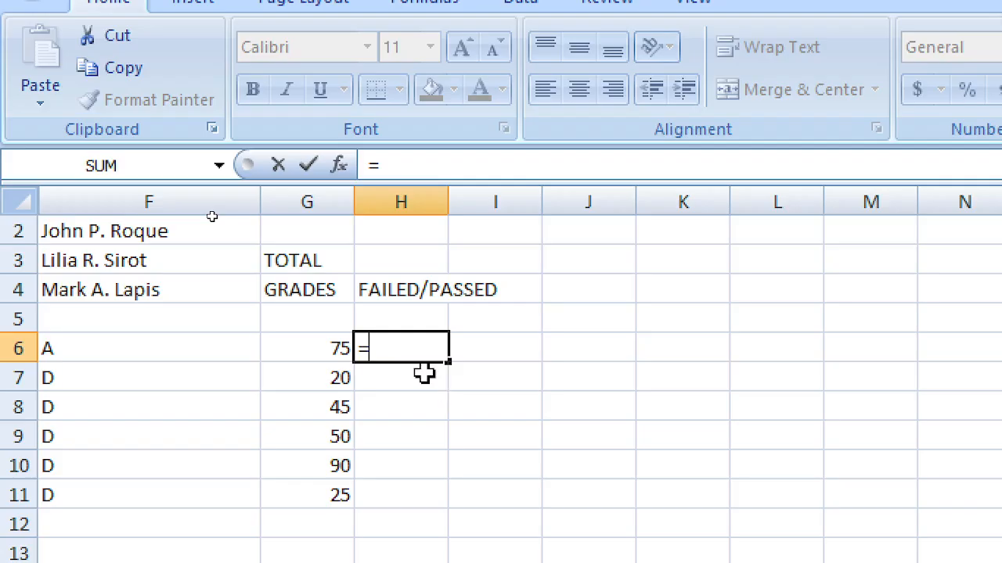
Step: Commit the bare =IF in H6, then delete the resulting #NAME? error
text(IF)
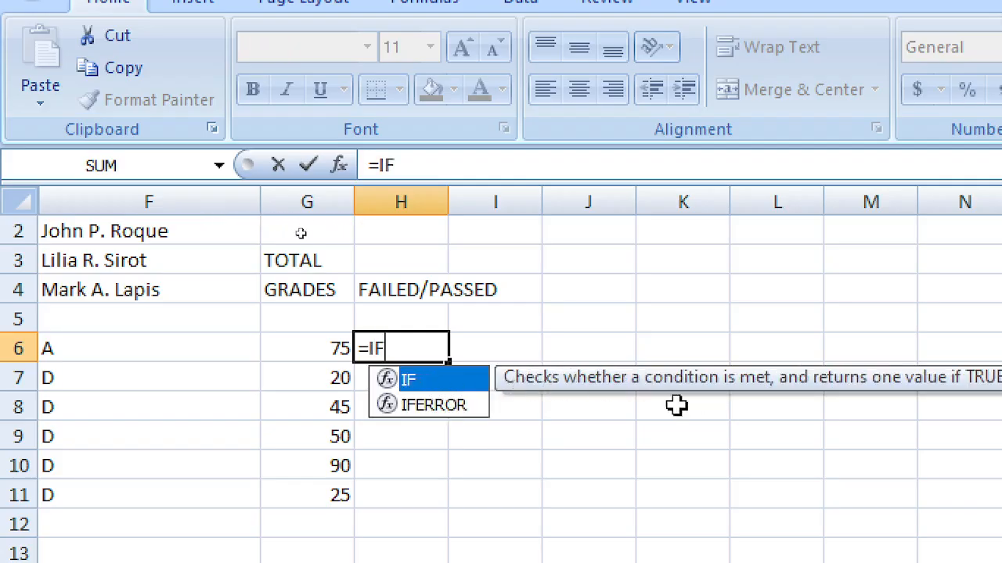
click(590, 348)
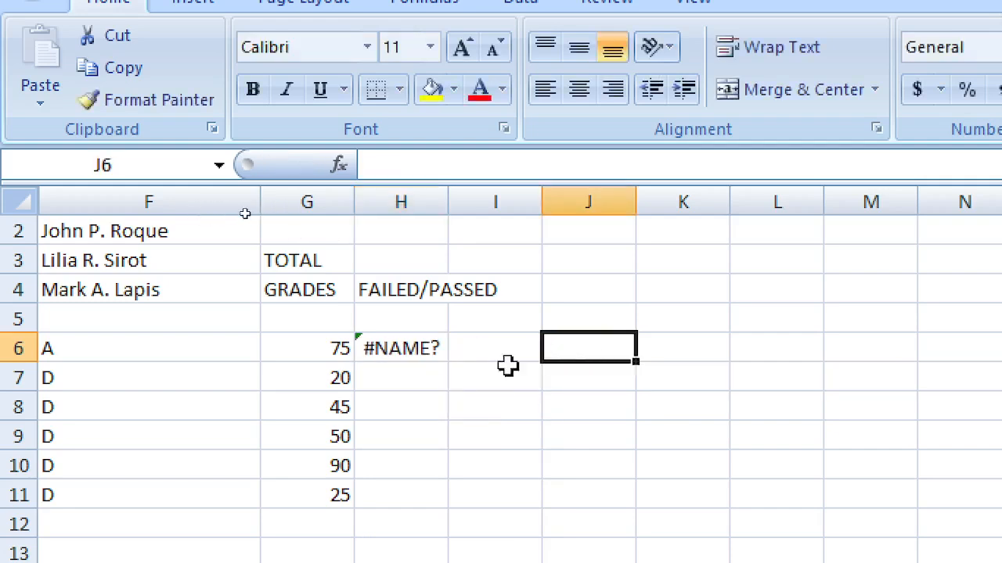
click(398, 351)
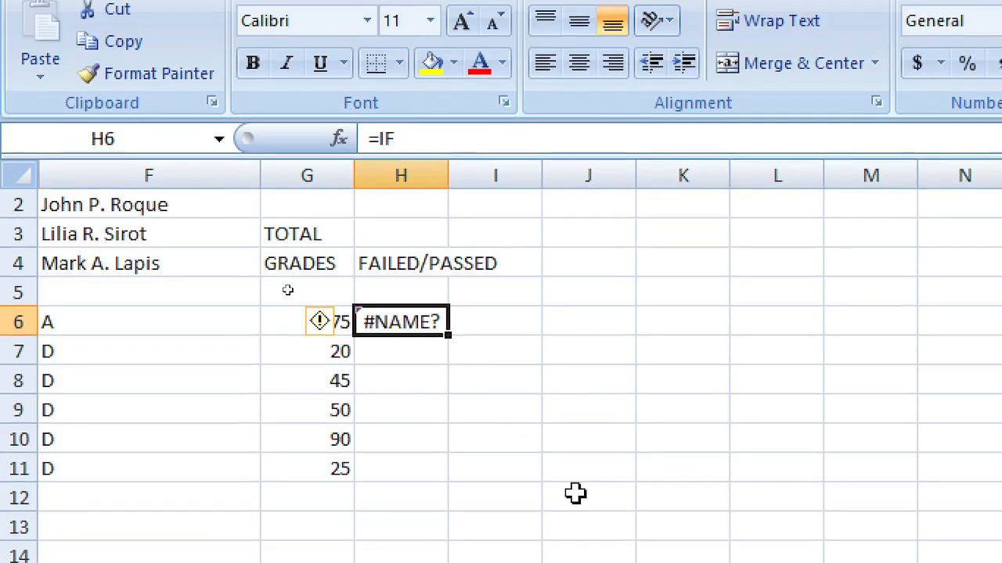
key(Delete)
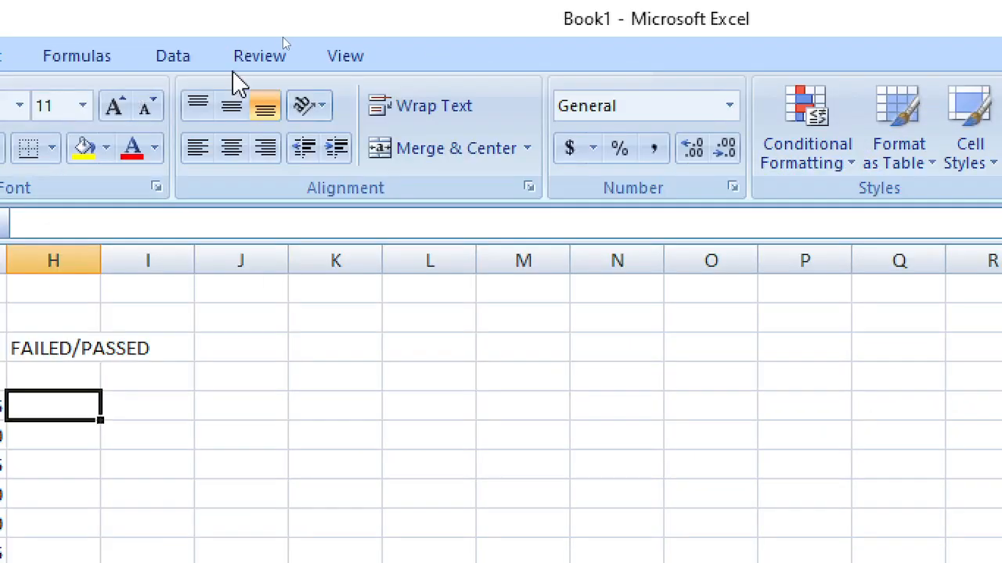
click(83, 55)
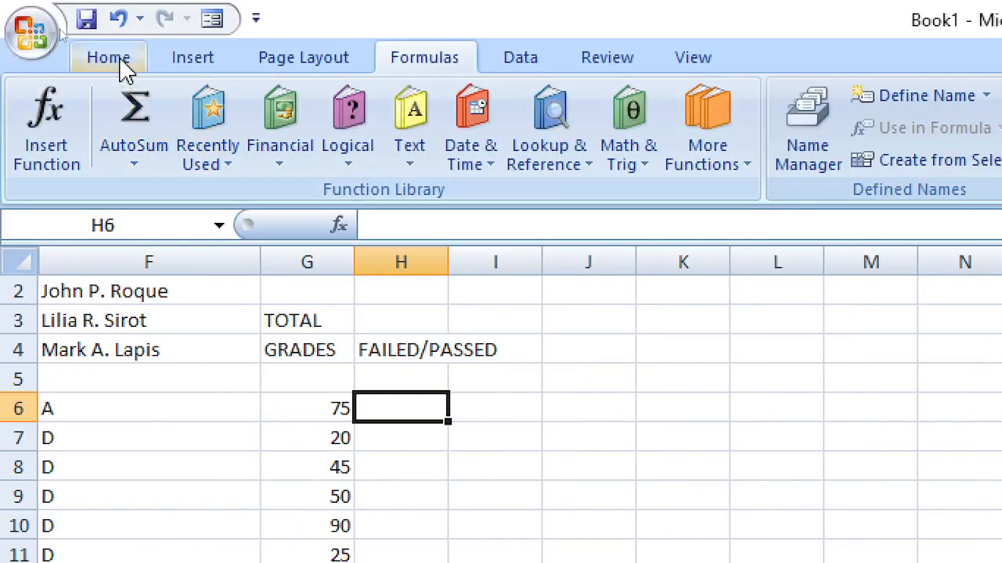
click(117, 60)
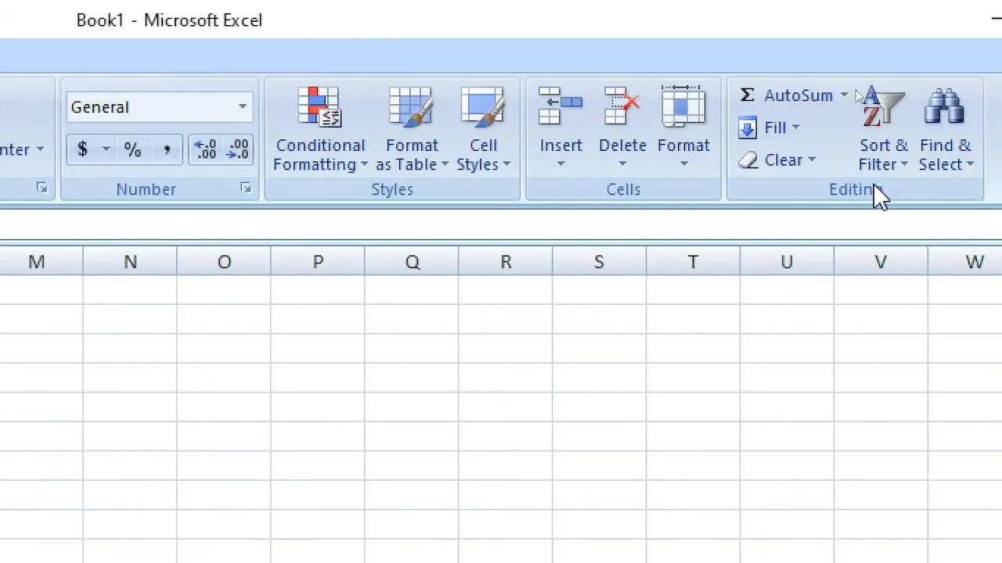
click(843, 97)
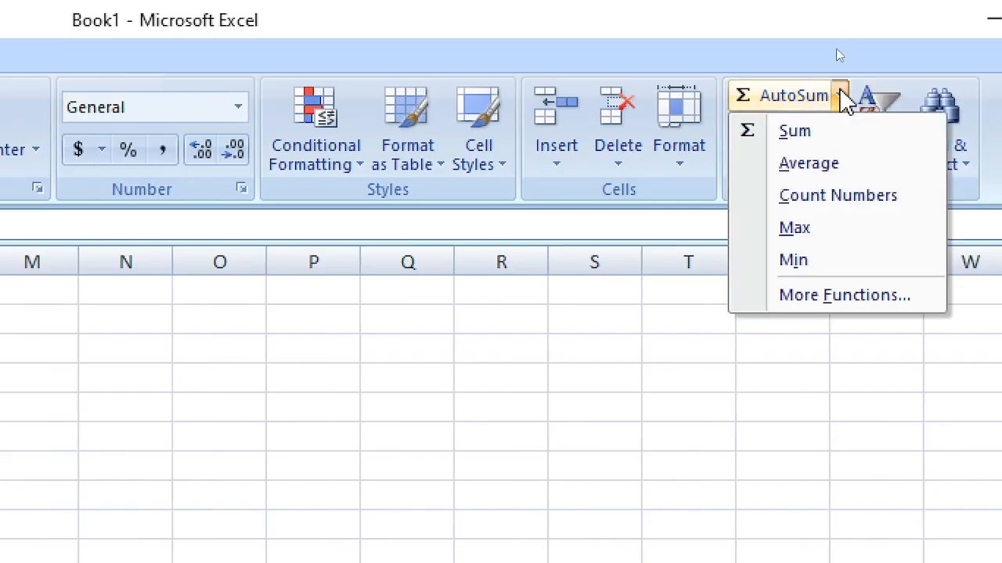
click(814, 297)
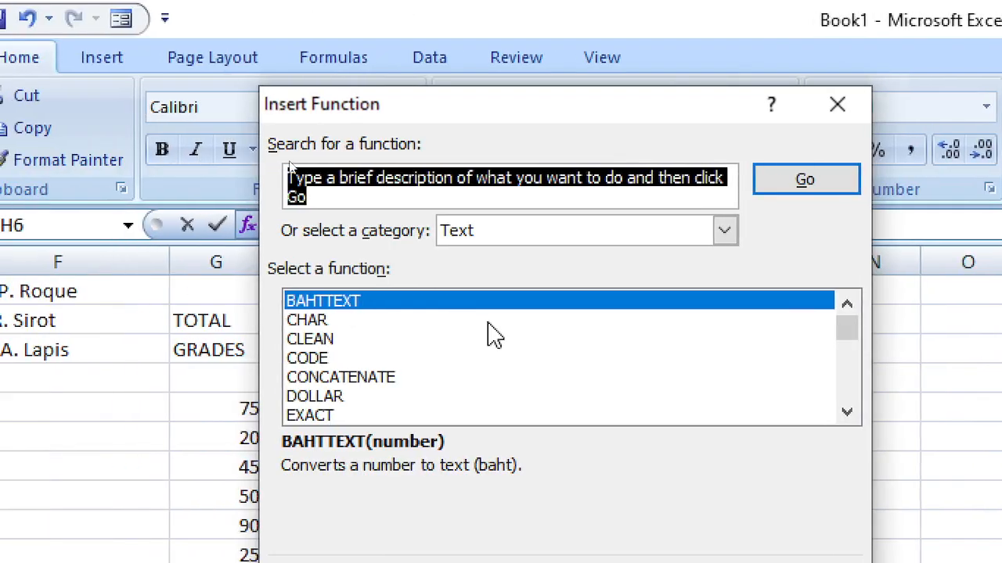
click(541, 231)
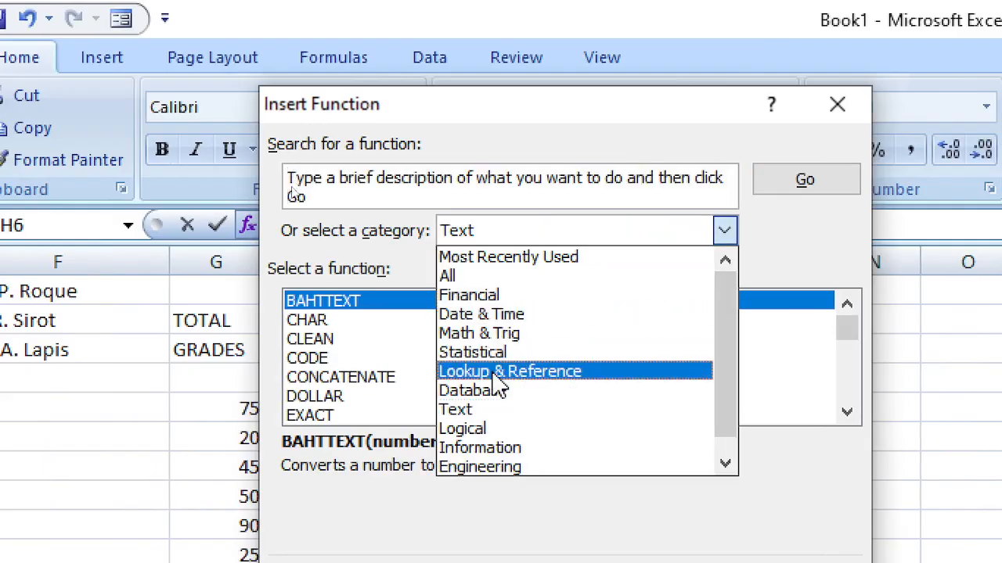
click(501, 413)
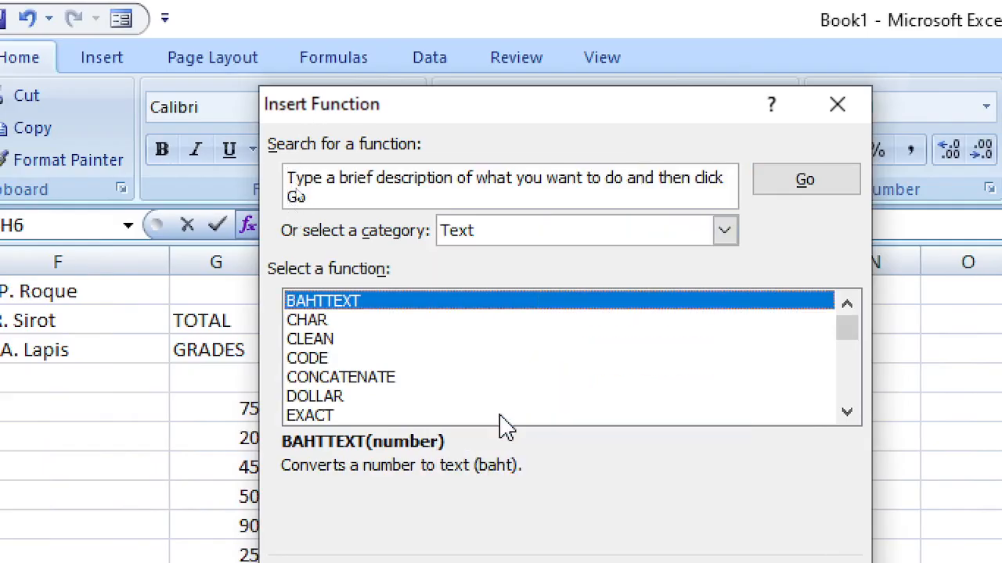
scroll(387, 356, down, 2)
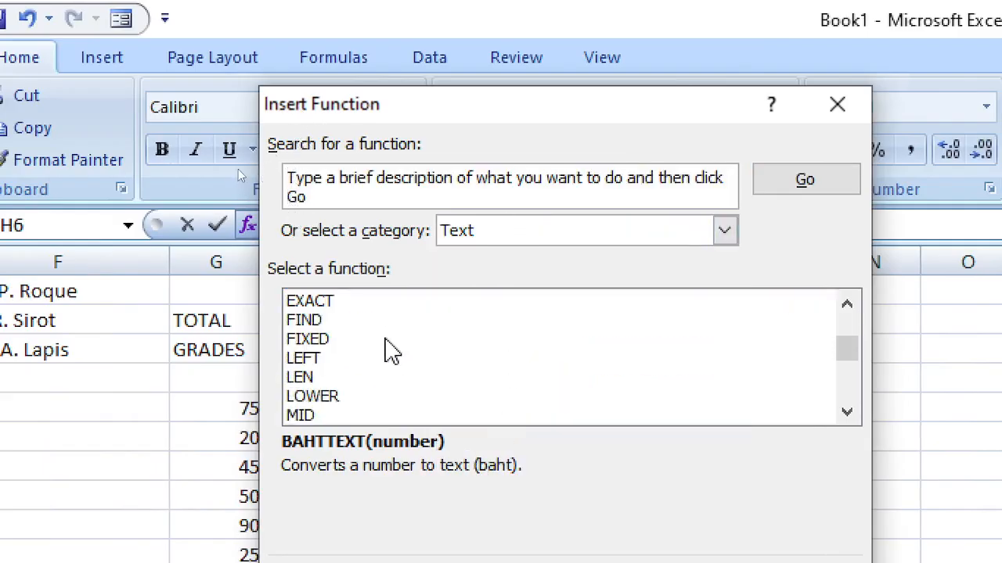
scroll(367, 356, down, 1)
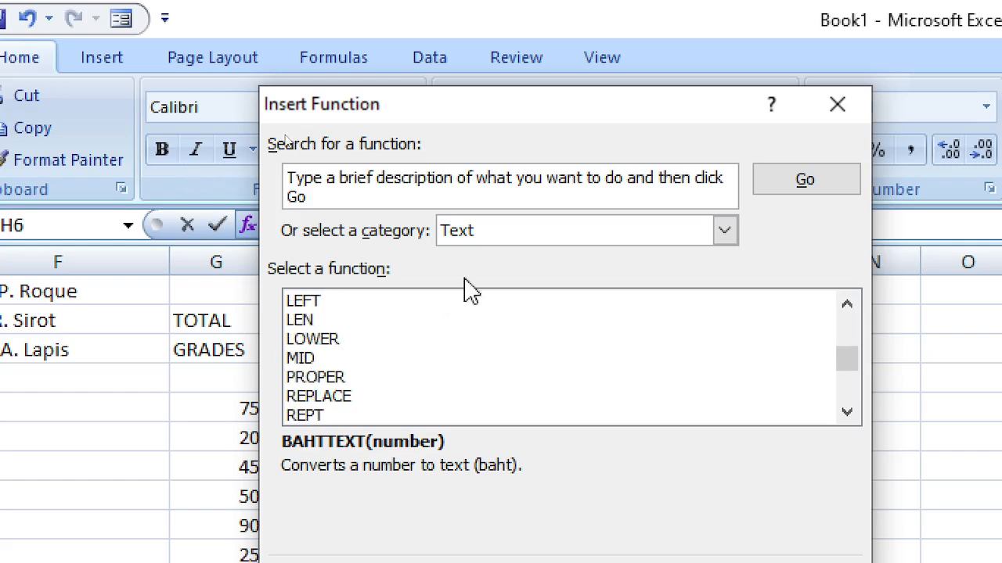
click(509, 238)
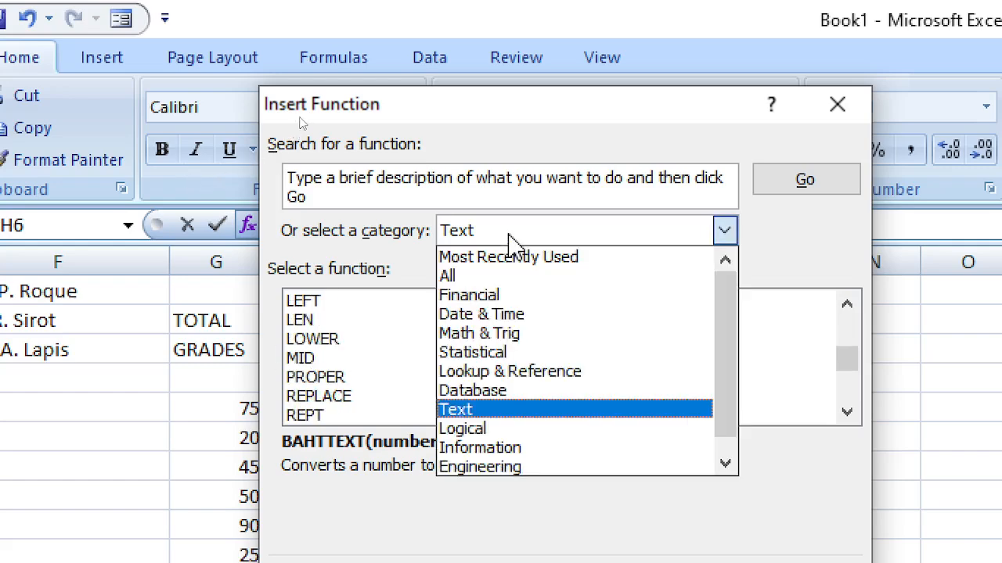
click(501, 429)
click(318, 343)
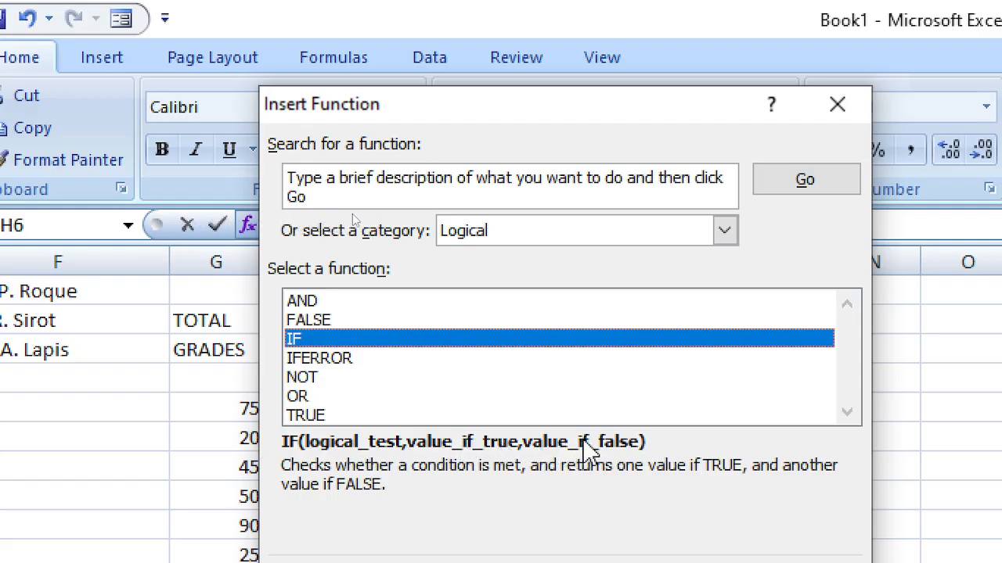
click(857, 110)
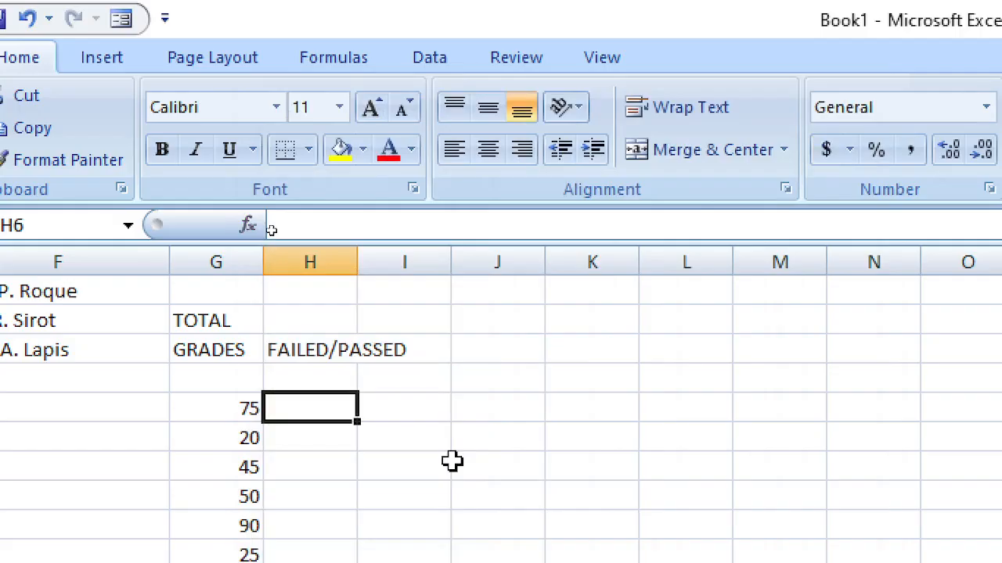
Step: After a stray IF( entry, start =IF( in H6 with its test pointing at grade G6
text(IF)
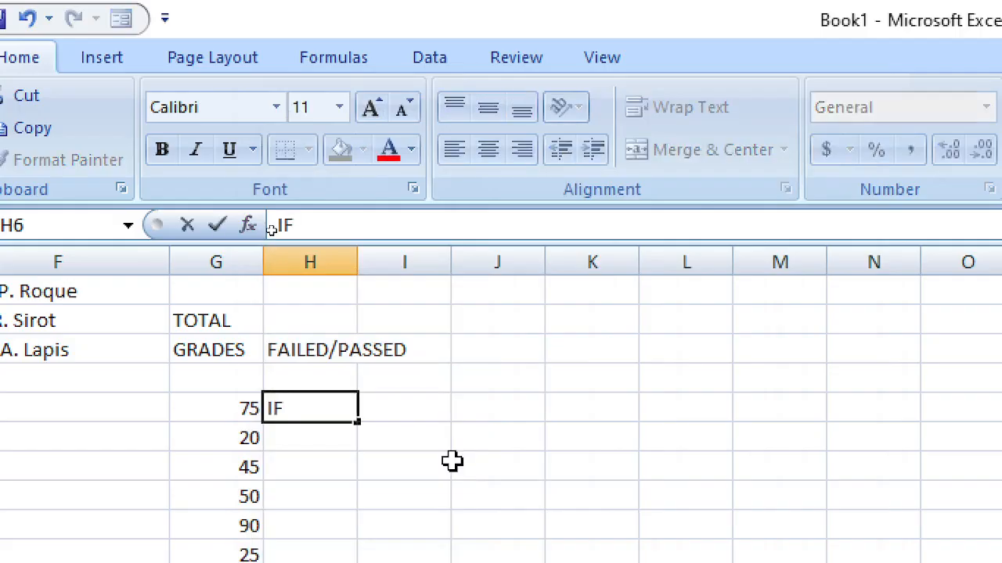
text(()
key(Left)
key(Right)
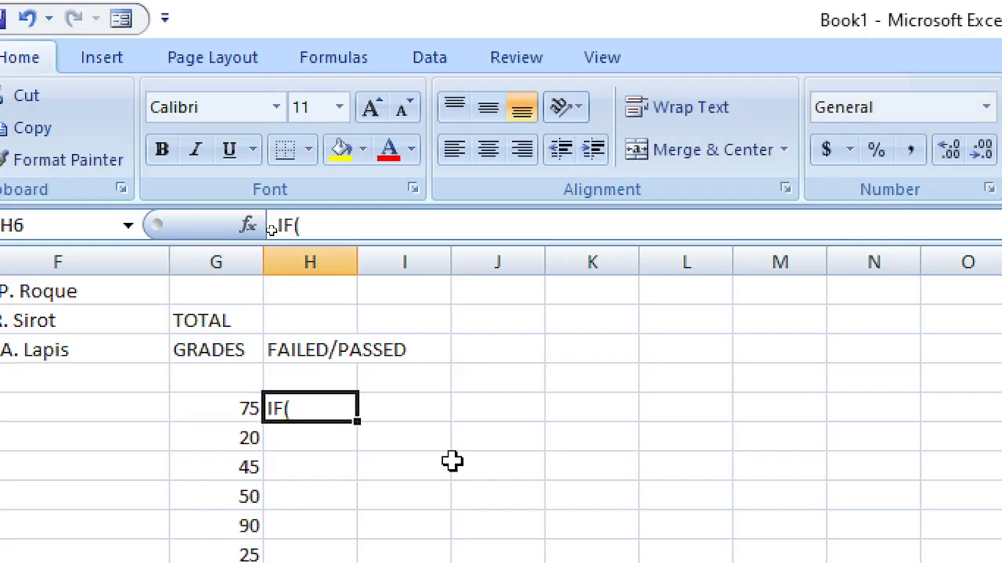
text(=)
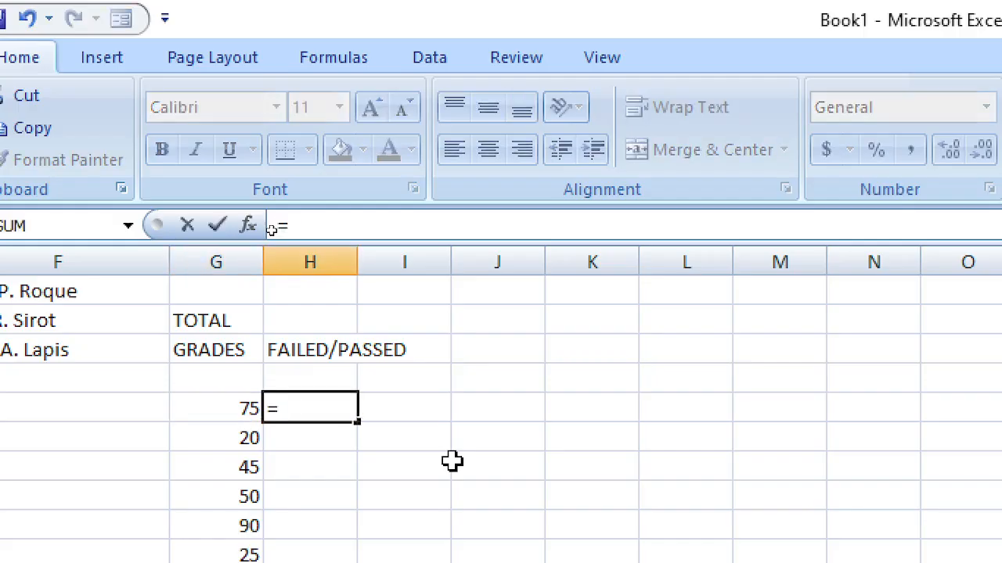
text(IF)
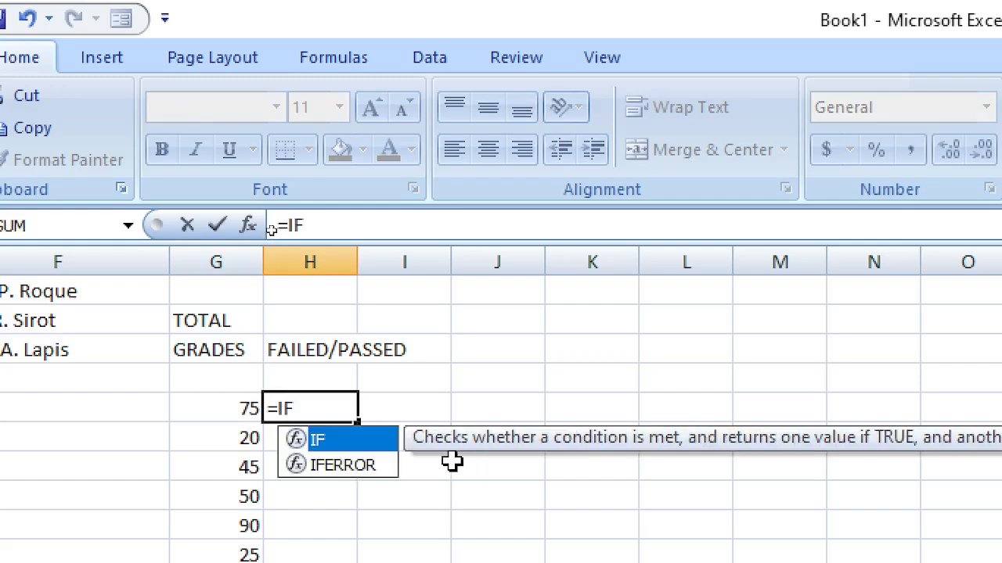
text(()
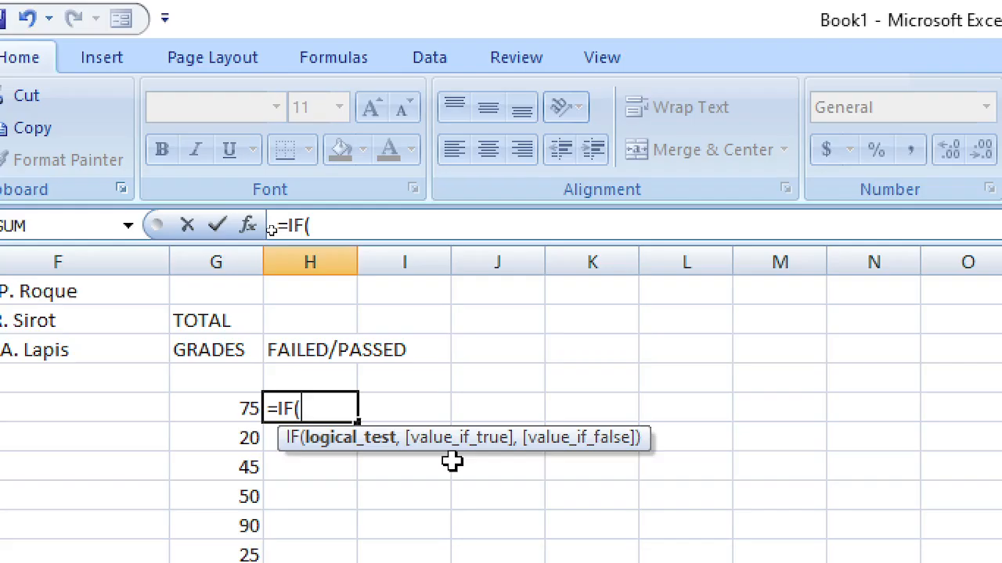
key(Left)
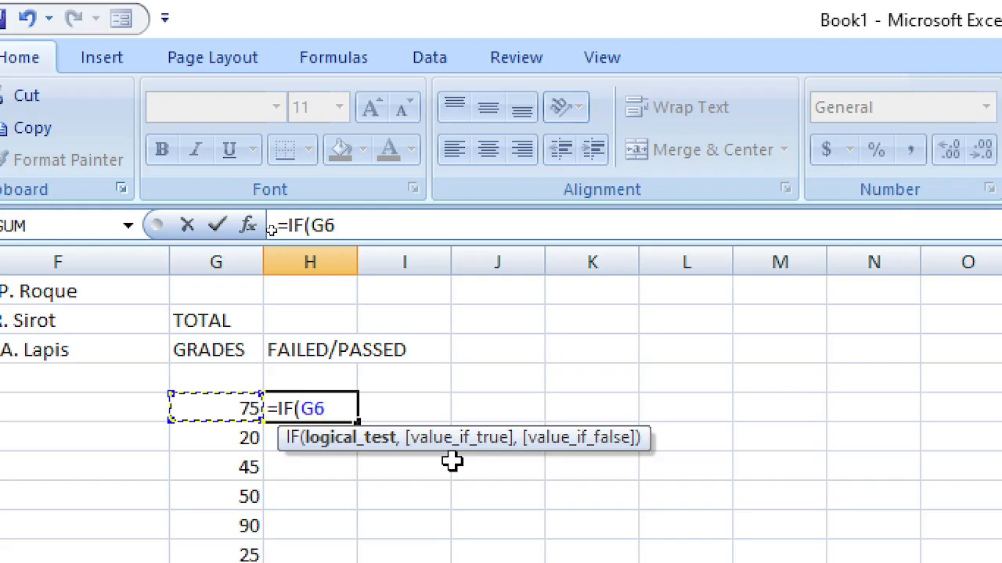
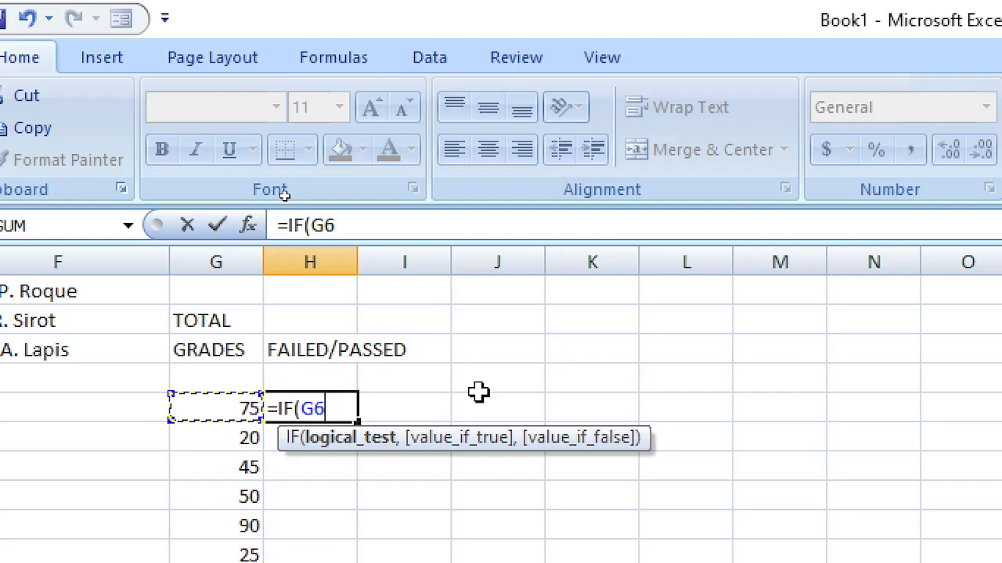
Step: Finish =IF(G6>=50, "PASSED", "FAILED") in H6 so grade 75 shows PASSED
text(>=)
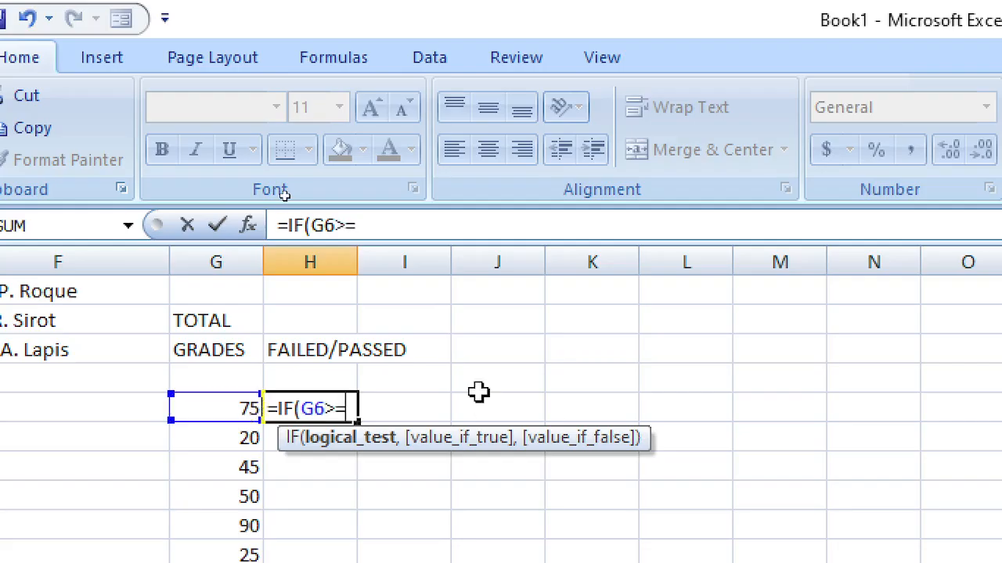
text(50)
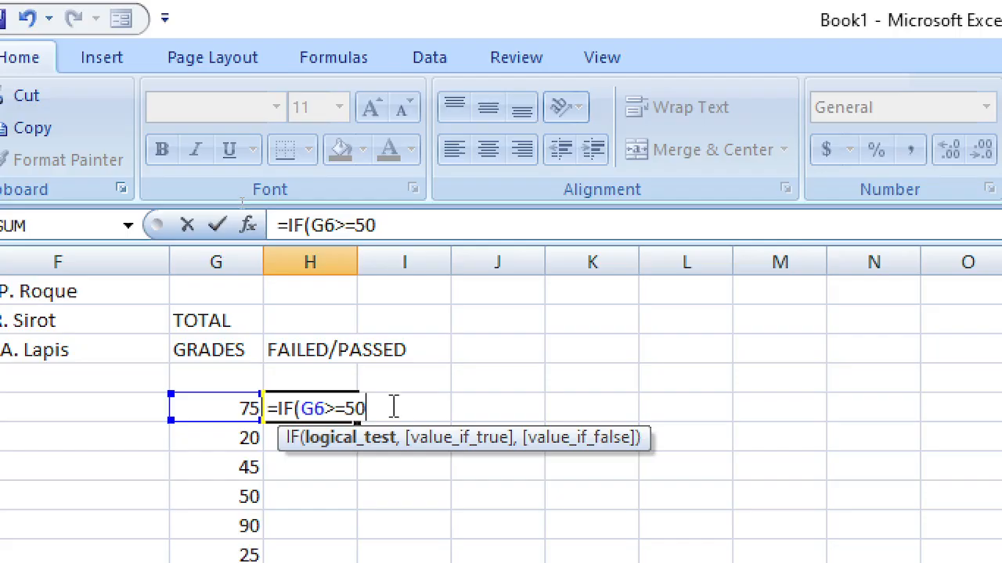
text(,)
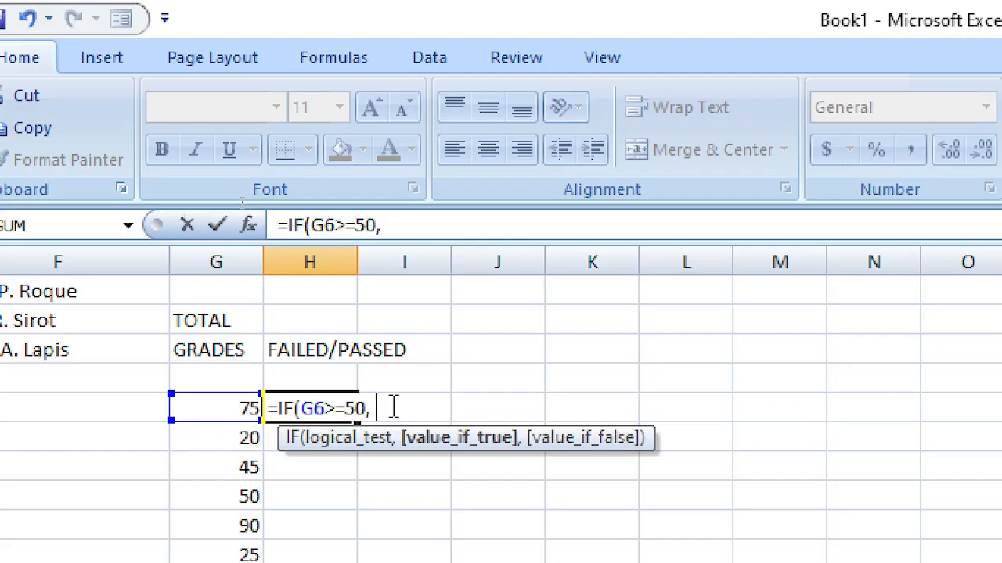
text( "pa)
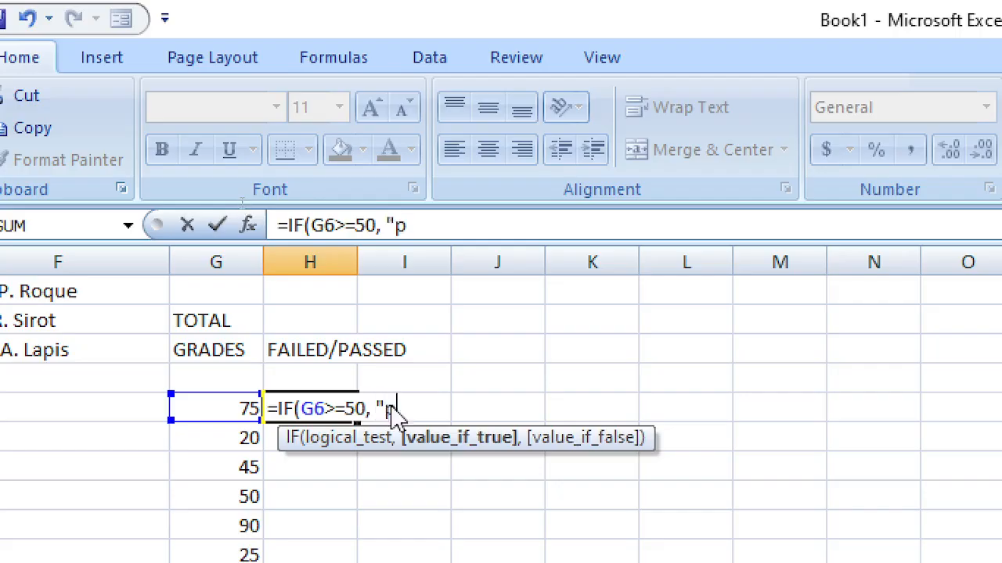
key(BackSpace)
key(BackSpace)
text(PASSED",)
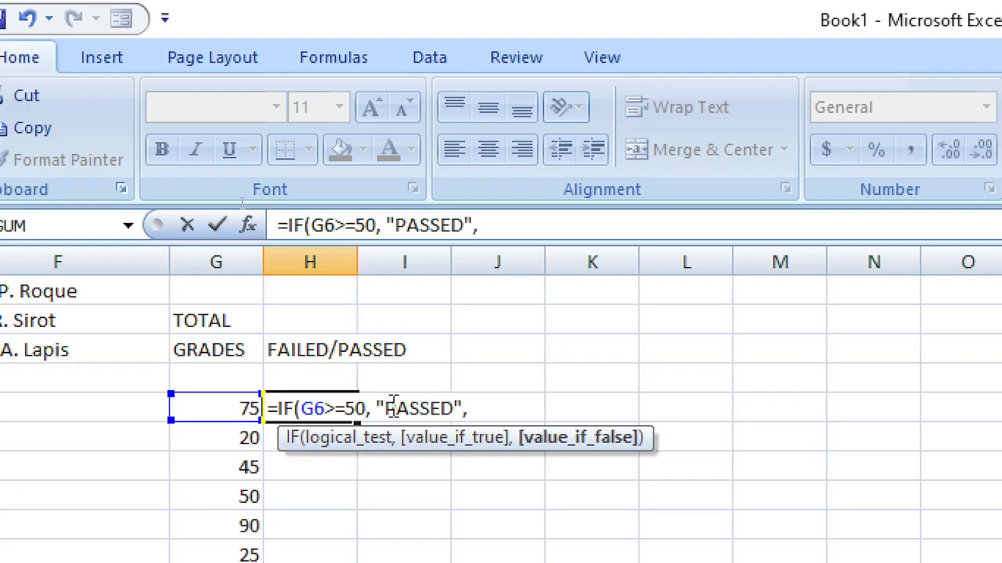
text(")
text(FAI)
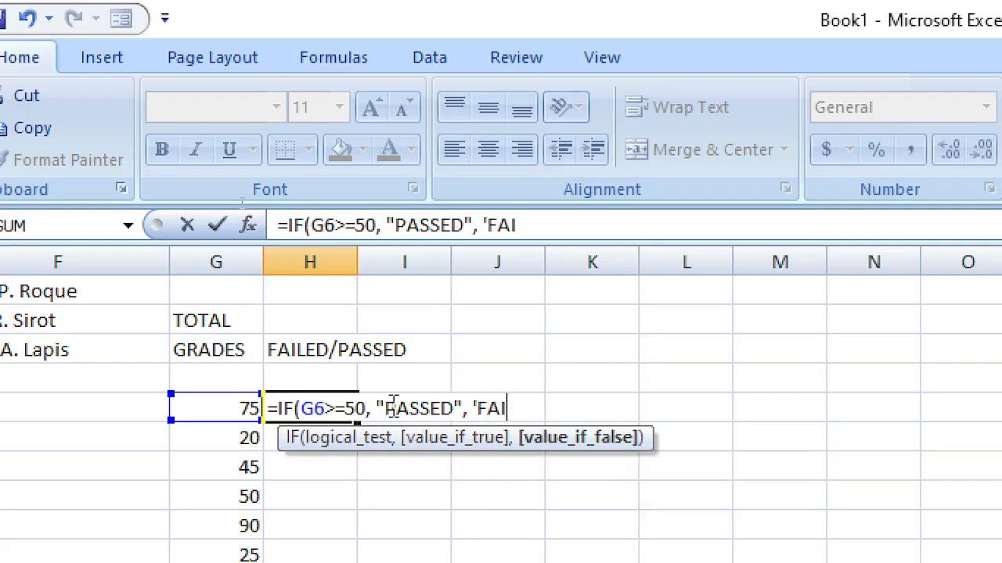
text(LED")
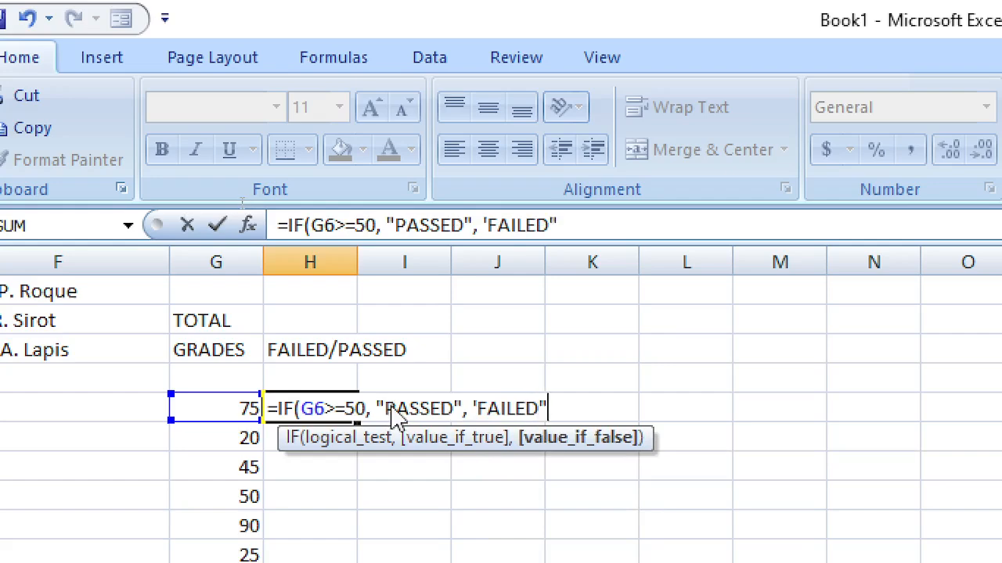
key(BackSpace)
key(BackSpace)
key(BackSpace)
key(BackSpace)
key(BackSpace)
key(BackSpace)
key(BackSpace)
key(BackSpace)
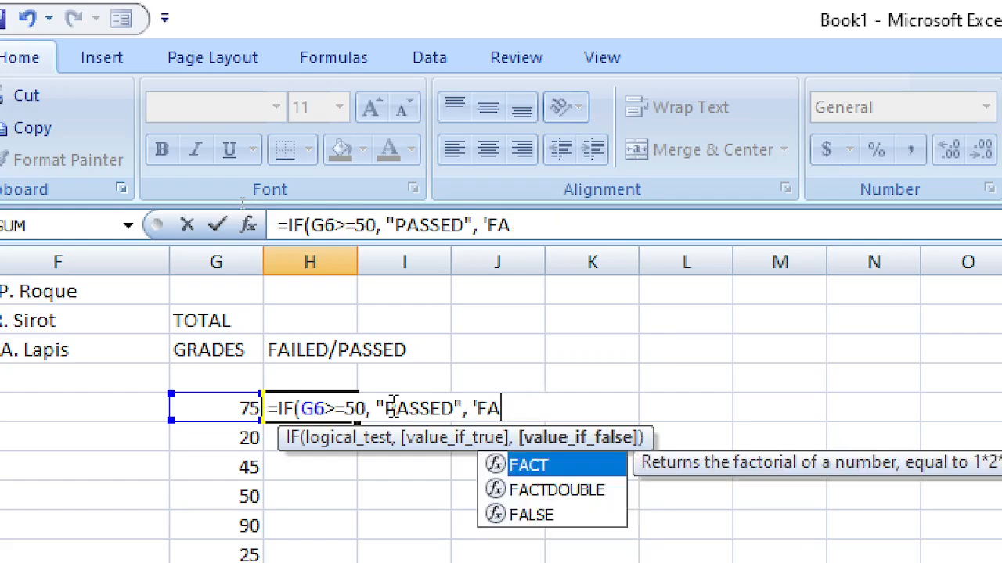
text(")
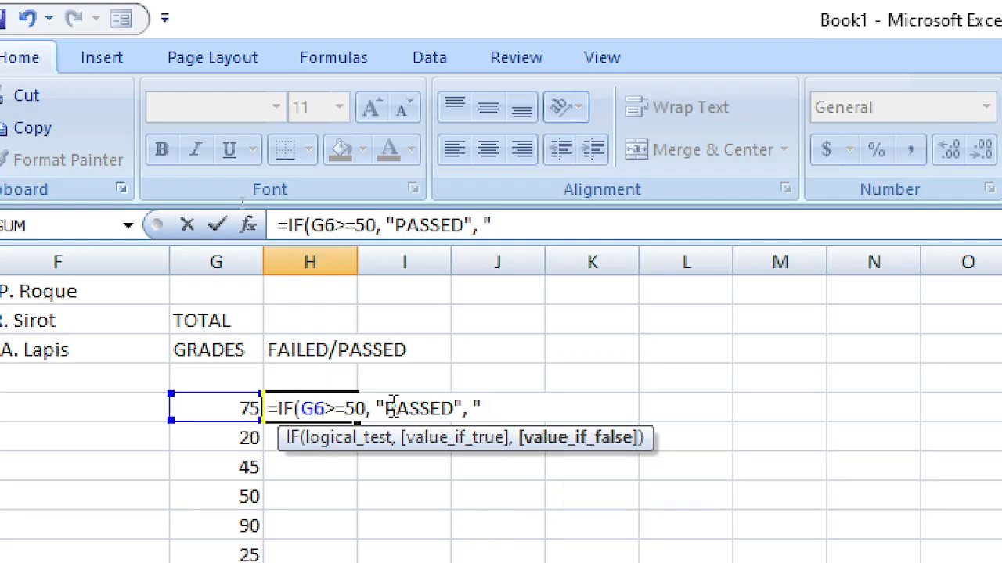
text(FAILED")
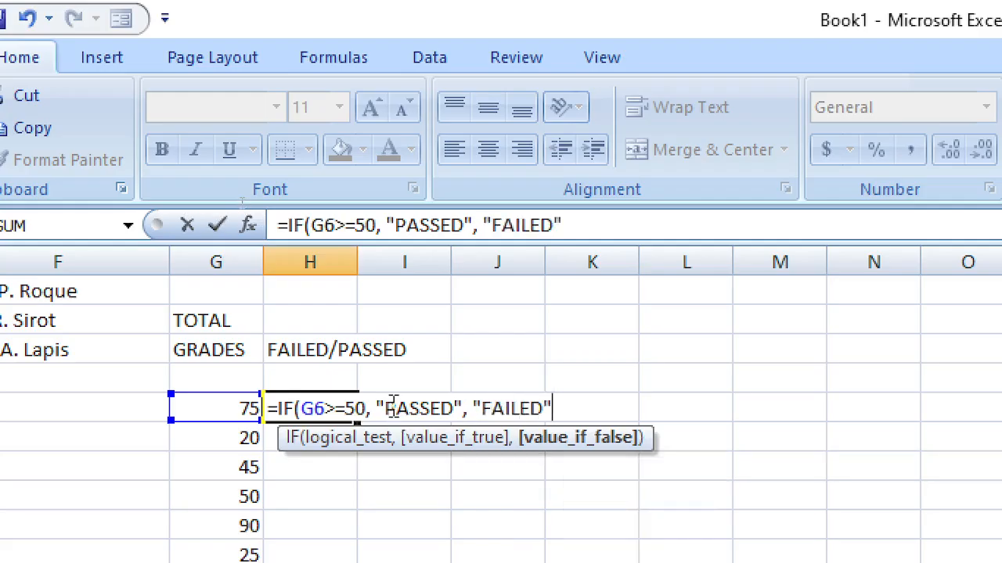
text())
key(Return)
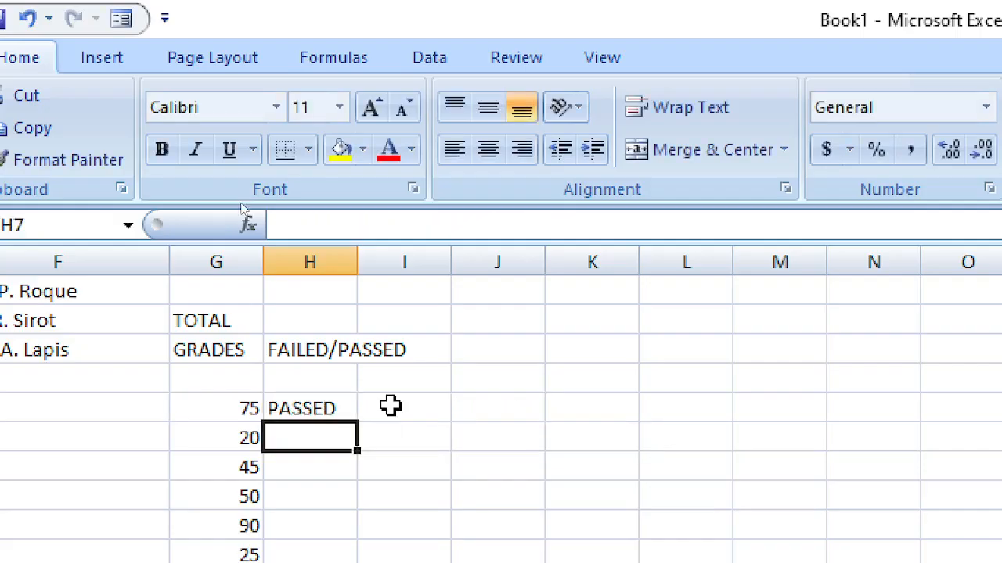
Step: Fill the IF formula from H6 down through H11
scroll(392, 431, down, 1)
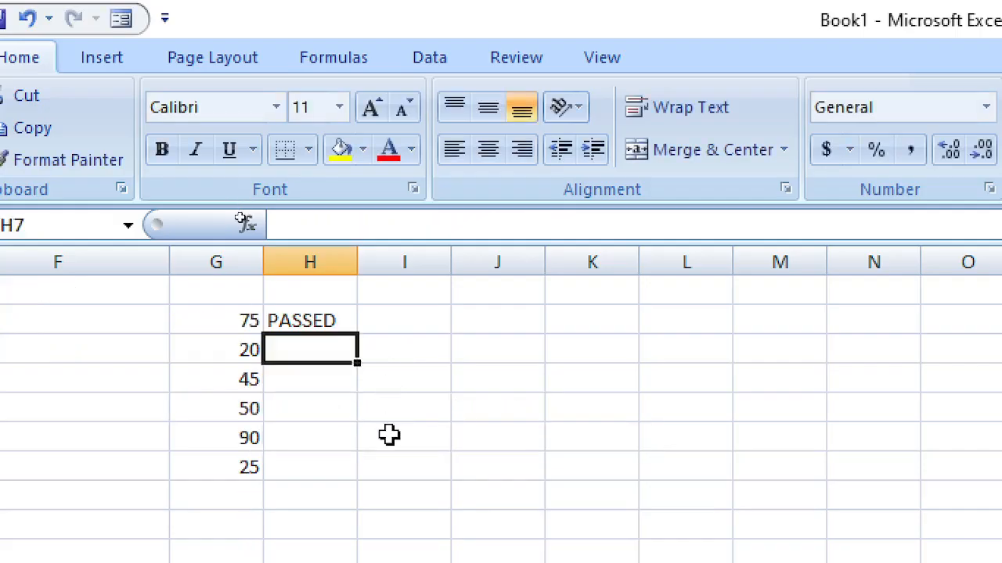
click(317, 321)
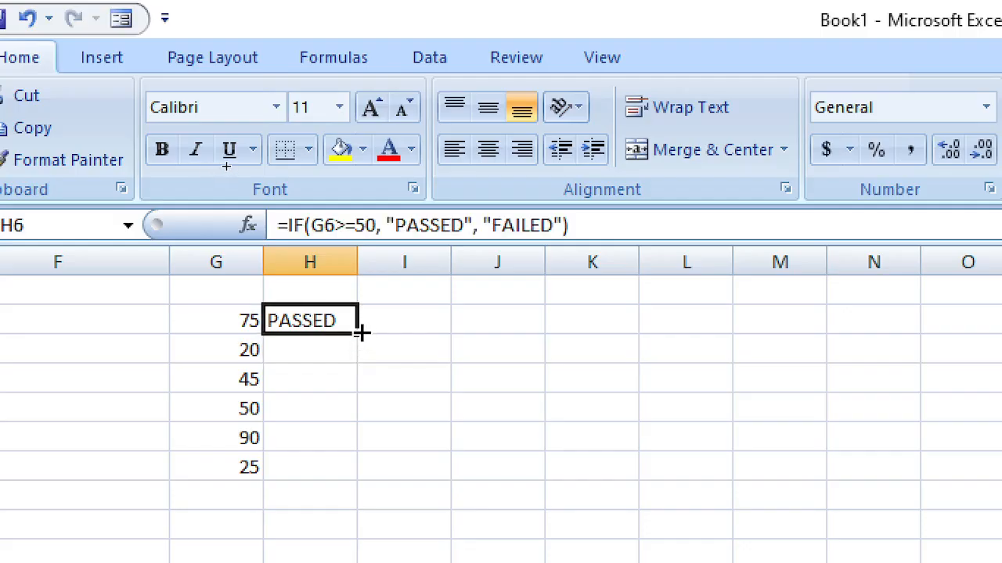
drag(359, 333, 357, 474)
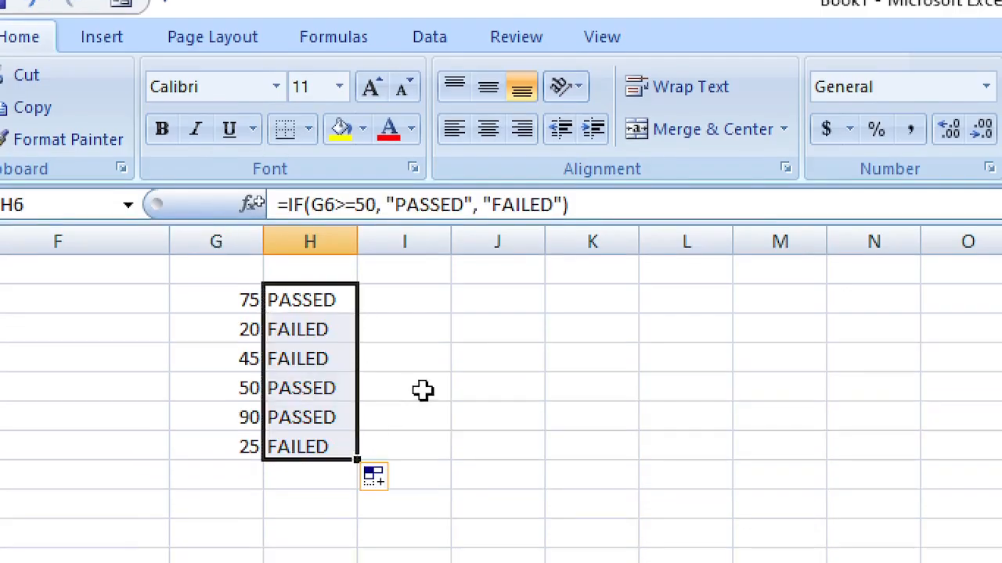
click(420, 402)
drag(317, 329, 309, 449)
click(454, 361)
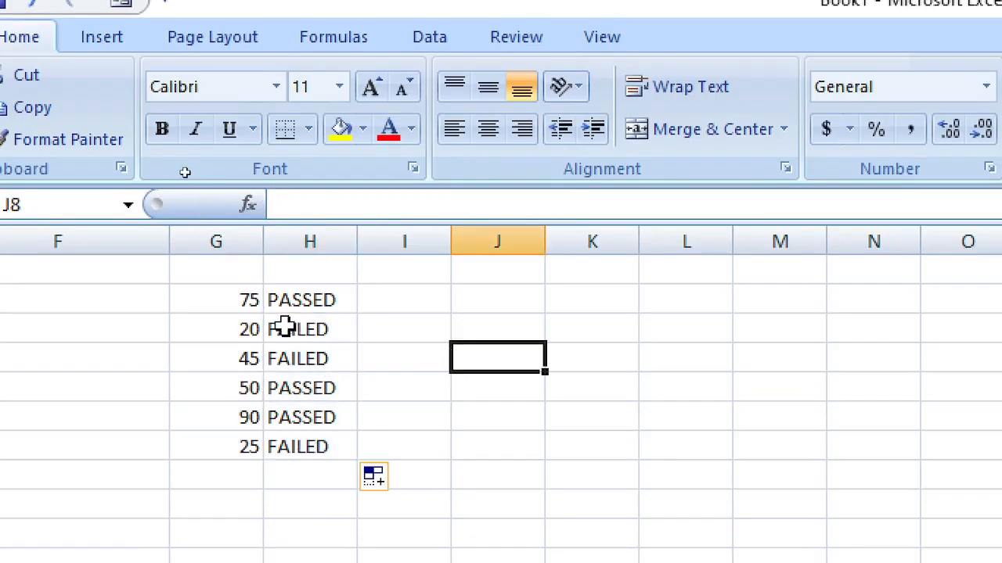
Step: Check the grade of 50 in G9 and the copied formula in H7, then return to H6
click(246, 387)
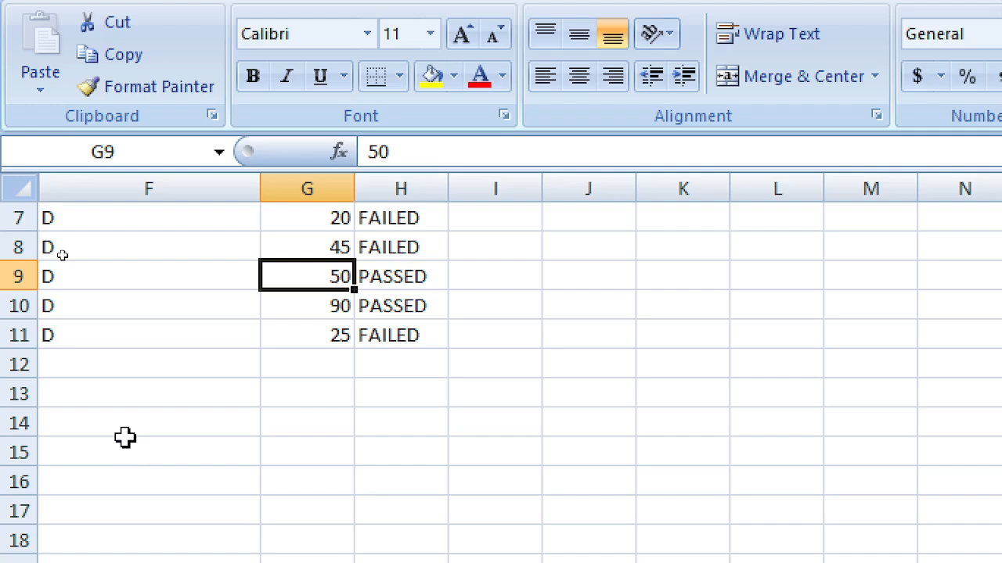
click(418, 218)
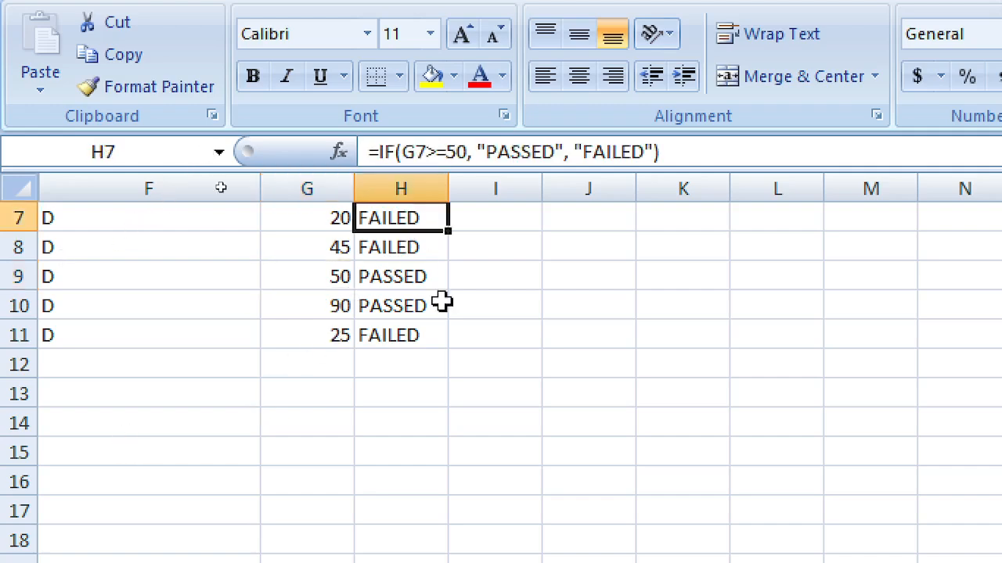
scroll(438, 281, up, 1)
click(417, 271)
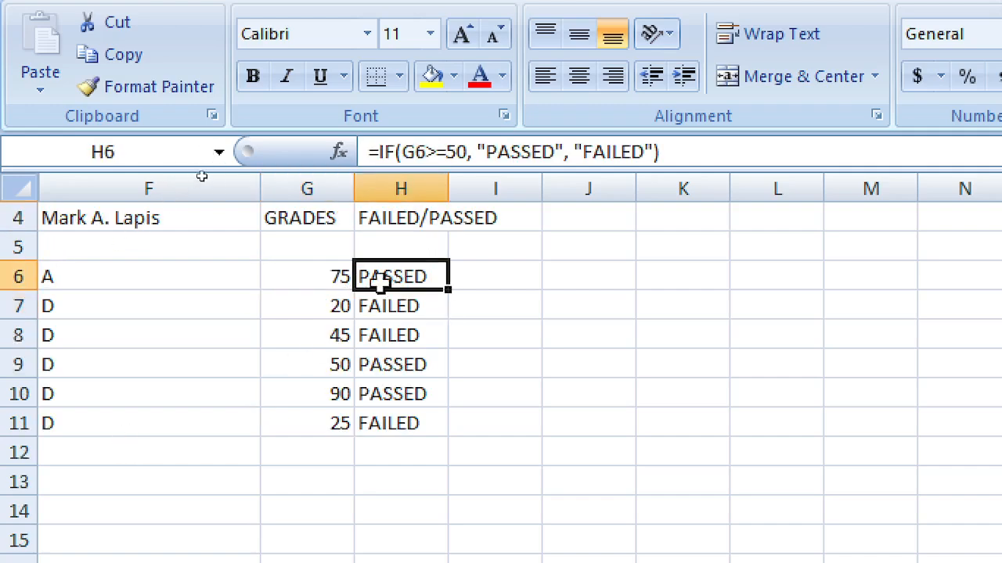
Step: Edit H6's formula to replace PASSED with PASADO and FAILED with BAGSAK
double_click(398, 288)
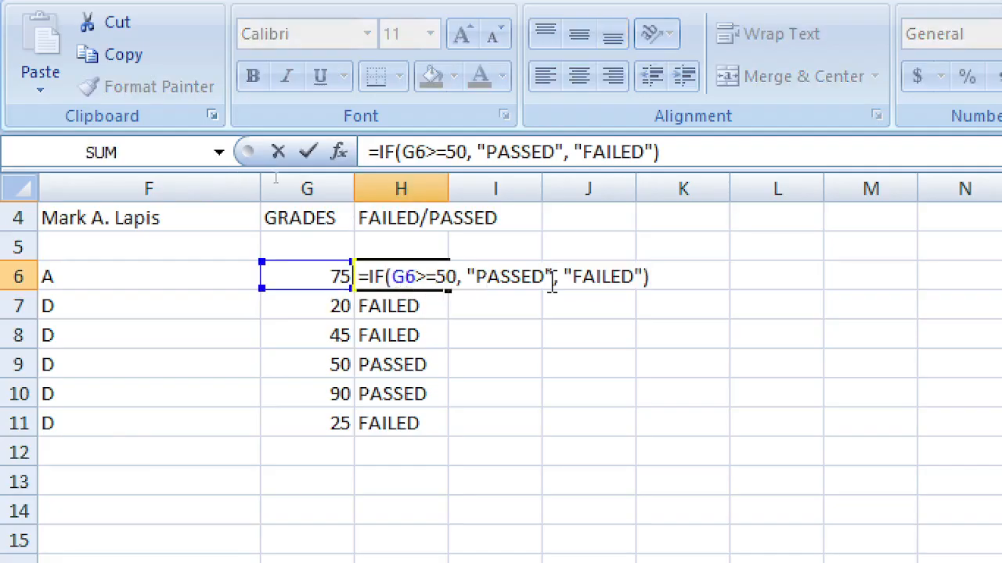
drag(543, 277, 522, 277)
key(shift+Left)
key(shift+Left)
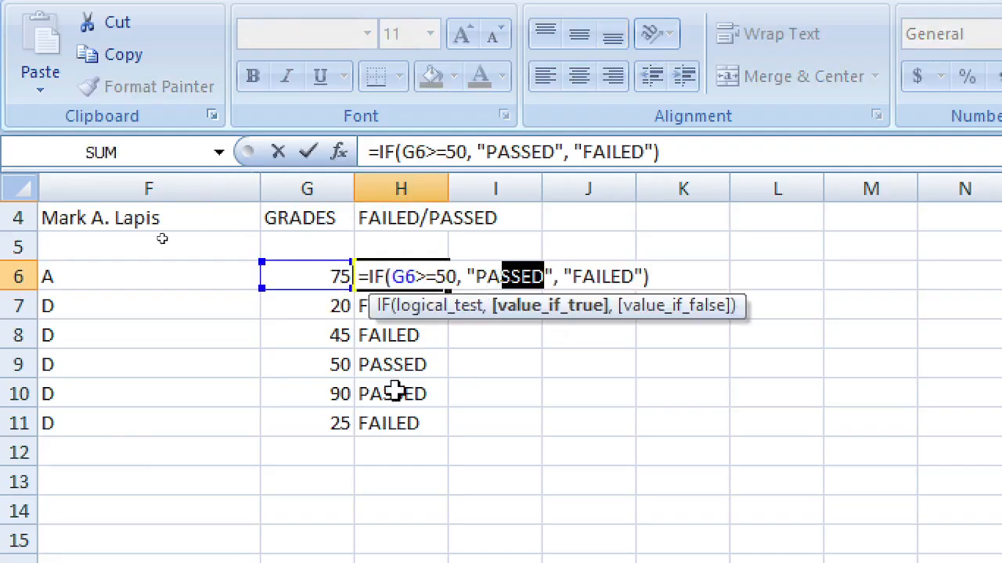
text(AS)
key(BackSpace)
key(BackSpace)
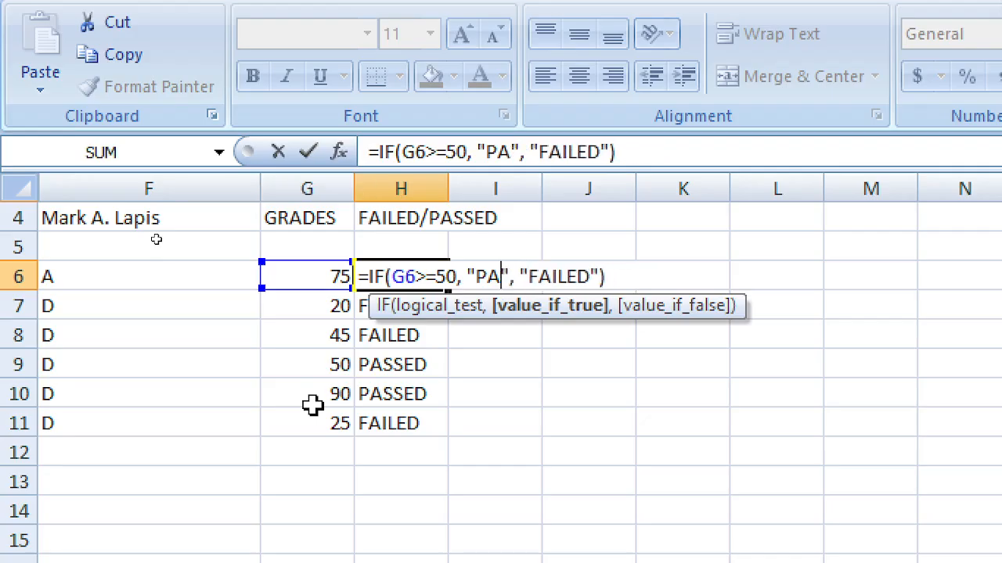
text(SADO)
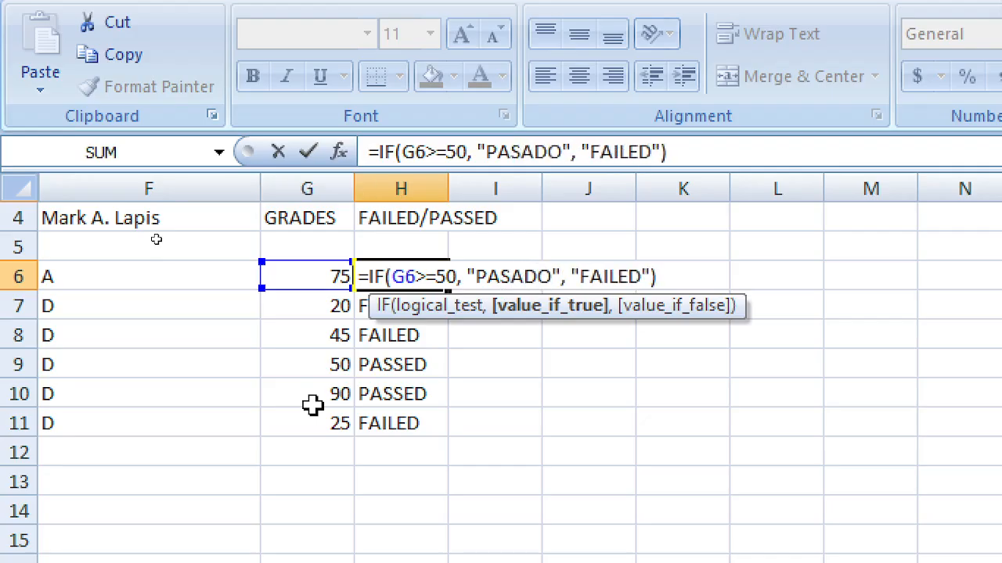
key(Right)
key(Right)
key(Right)
key(Delete)
key(Delete)
key(Delete)
key(Delete)
key(Delete)
key(Delete)
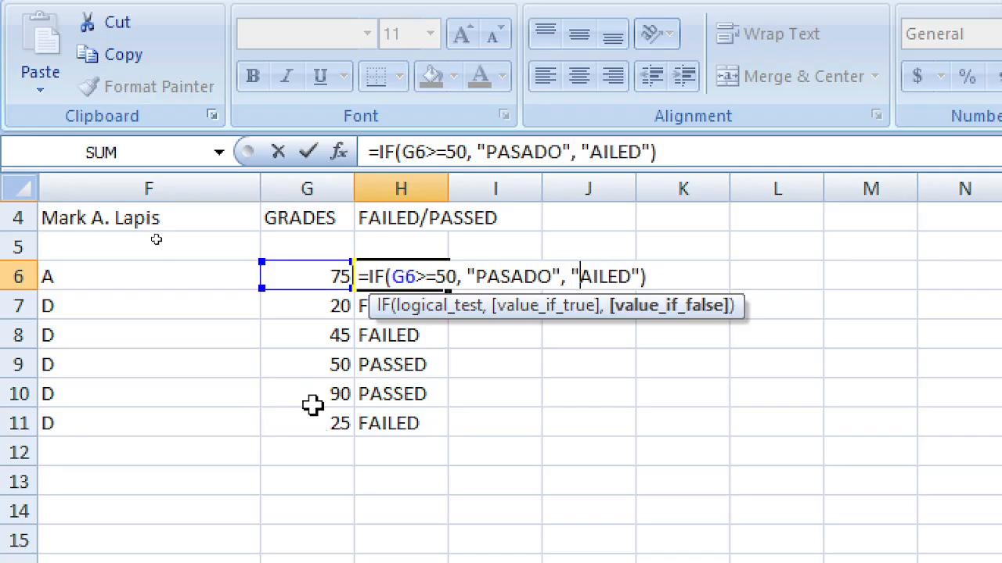
text(BAGSAK)
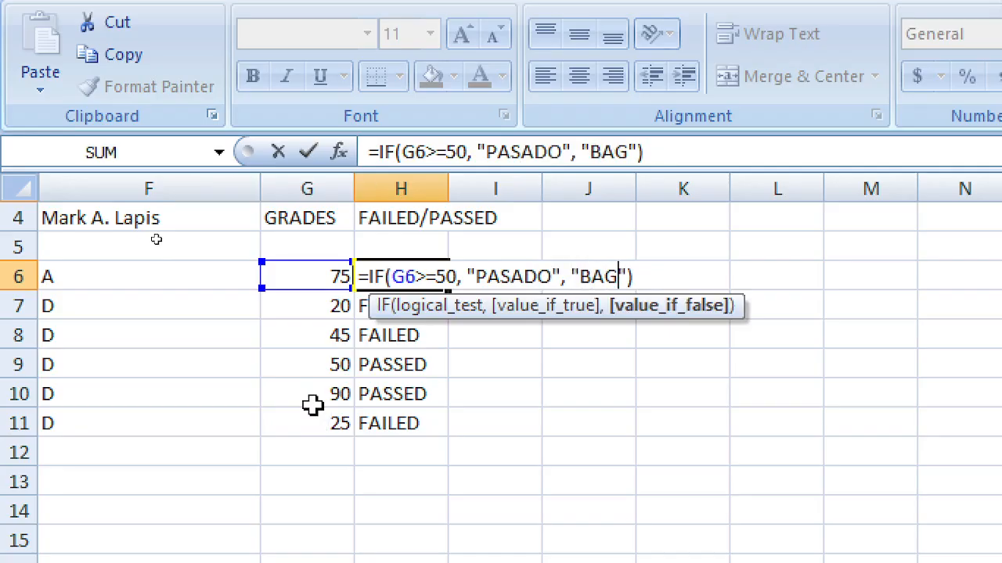
key(Return)
Step: Fill the updated PASADO/BAGSAK formula from H6 down to H11
key(Up)
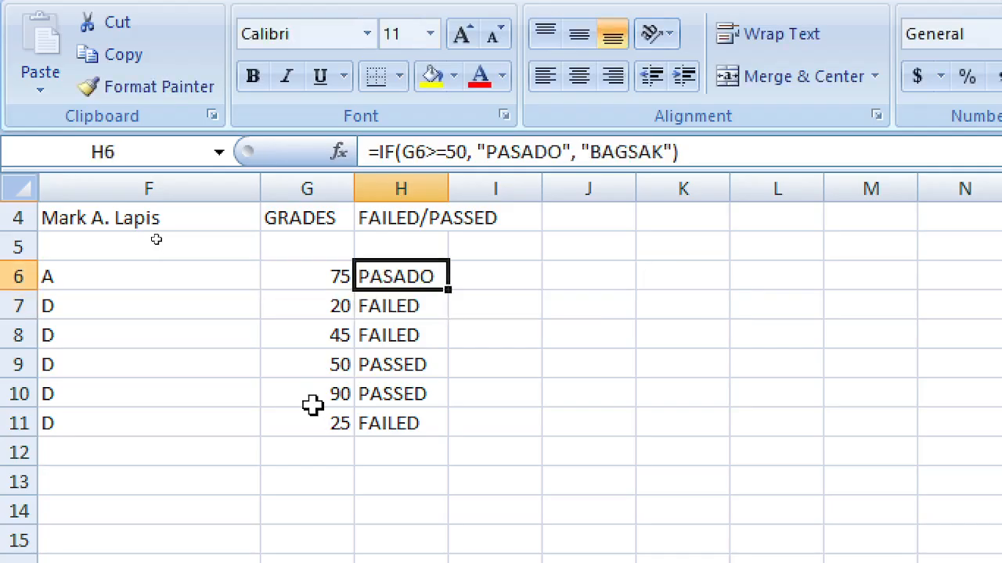
drag(451, 288, 454, 432)
click(546, 383)
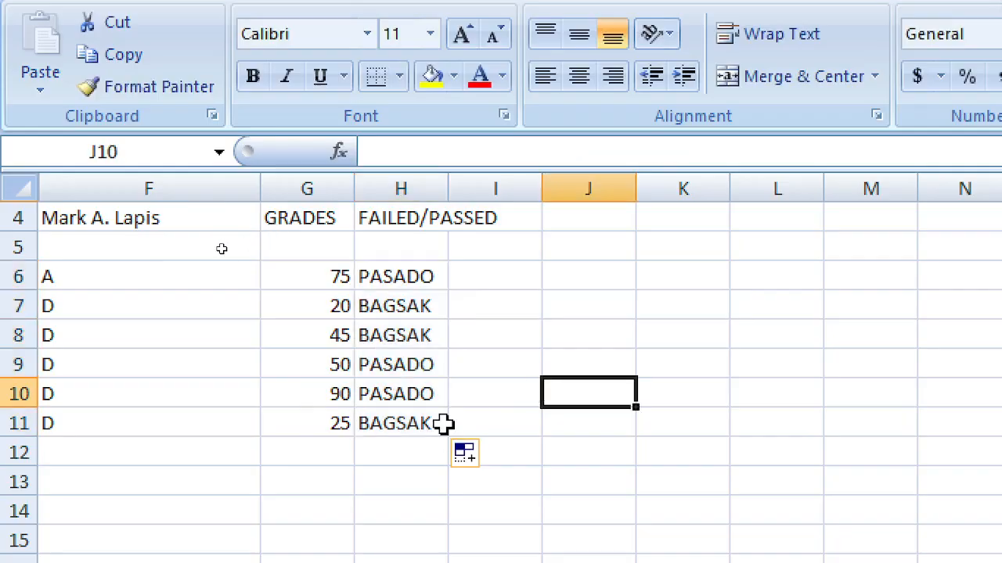
click(265, 397)
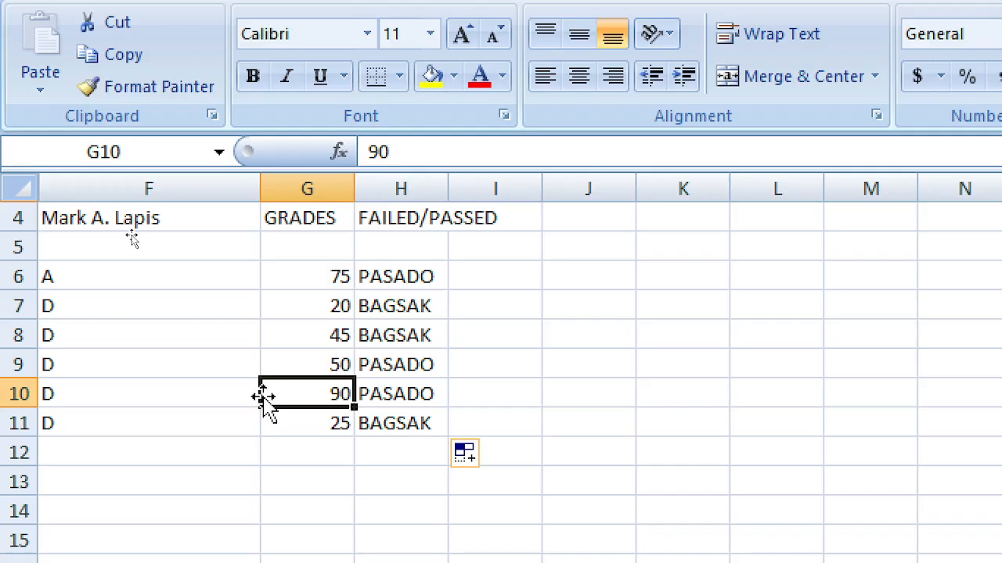
Step: Clear the six pass/fail results from H6:H11
key(Left)
key(Up)
key(Up)
key(Up)
key(Up)
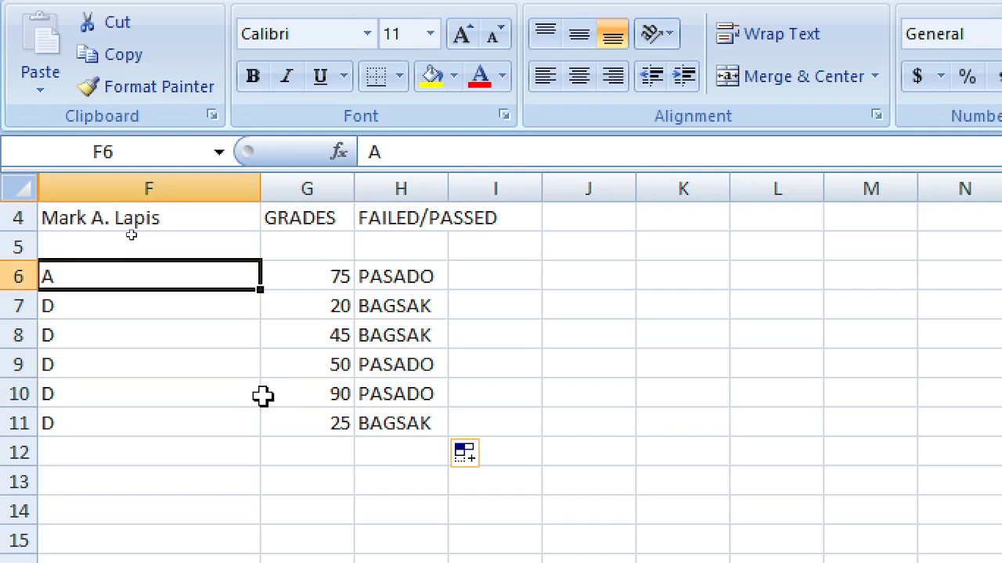
key(Right)
key(Left)
key(Right)
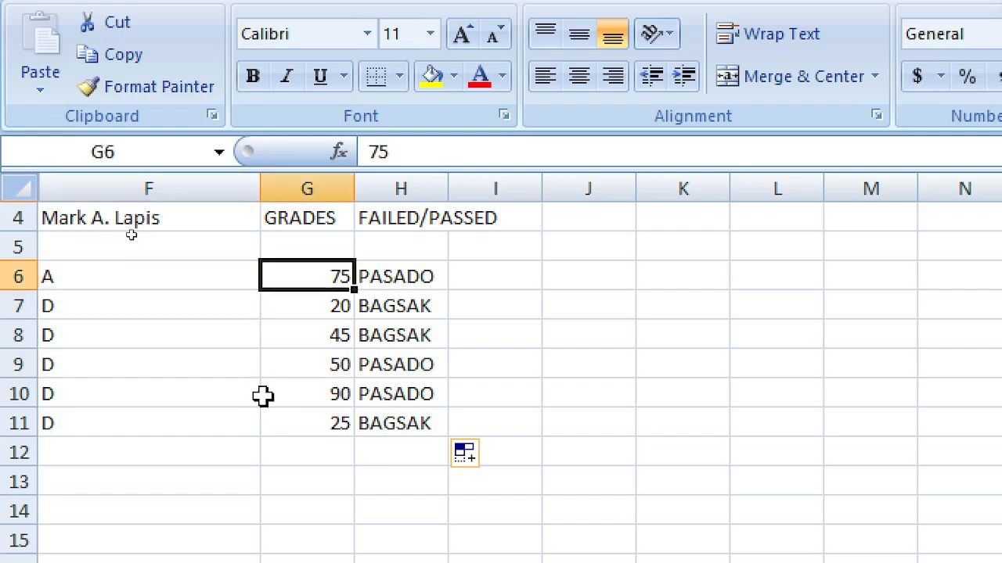
key(Right)
key(shift+Down)
key(shift+Down)
key(shift+Down)
key(shift+Down)
key(shift+Down)
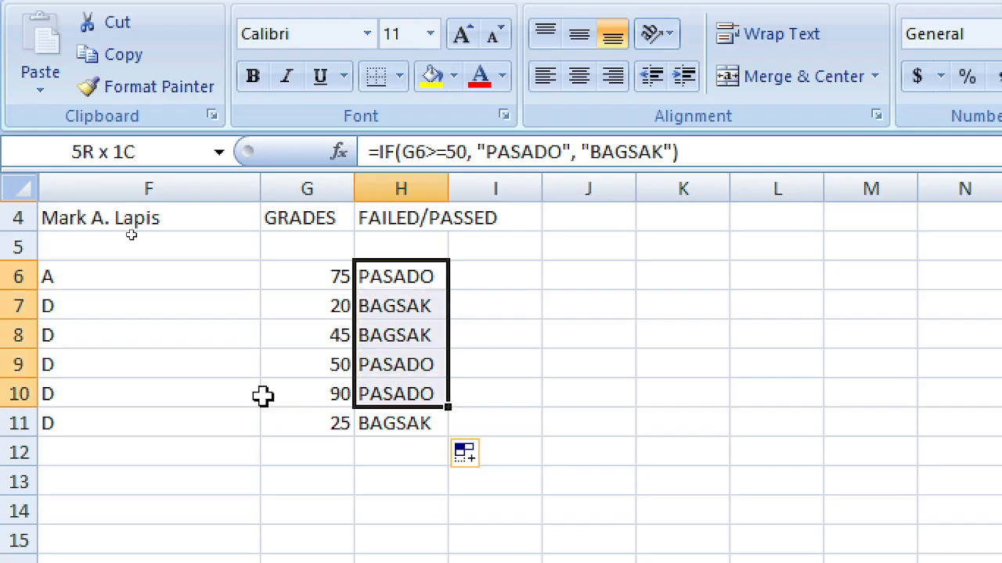
key(Delete)
Step: Clear the six grades from G6:G11
key(Left)
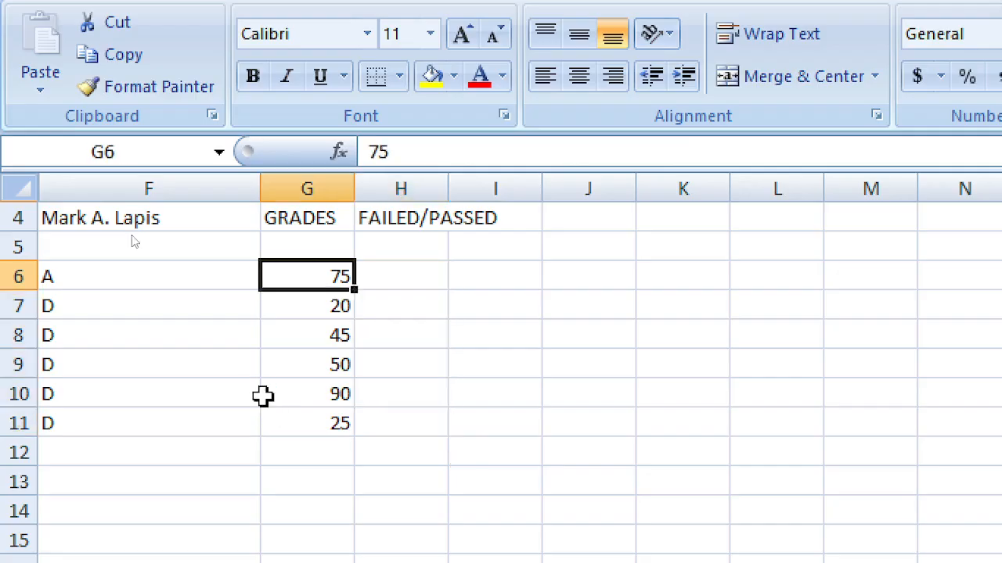
key(shift+Down)
key(shift+Down)
key(shift+Down)
key(shift+Down)
key(shift+Down)
key(Delete)
key(Up)
key(Up)
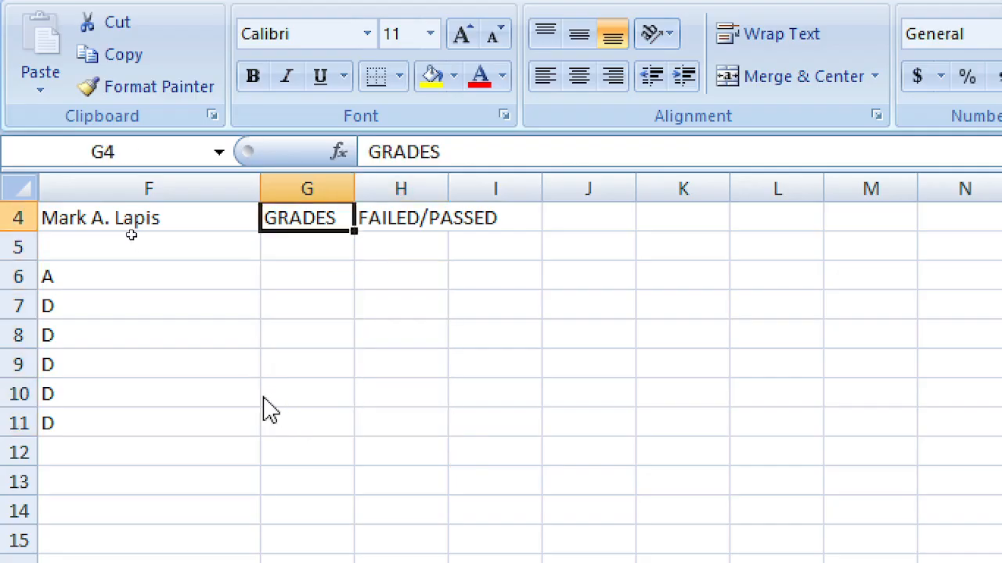
Step: Clear the TOTAL, GRADES and FAILED/PASSED headings in G2:I4
key(Up)
key(Up)
key(Up)
key(Down)
key(shift+Down)
key(shift+Down)
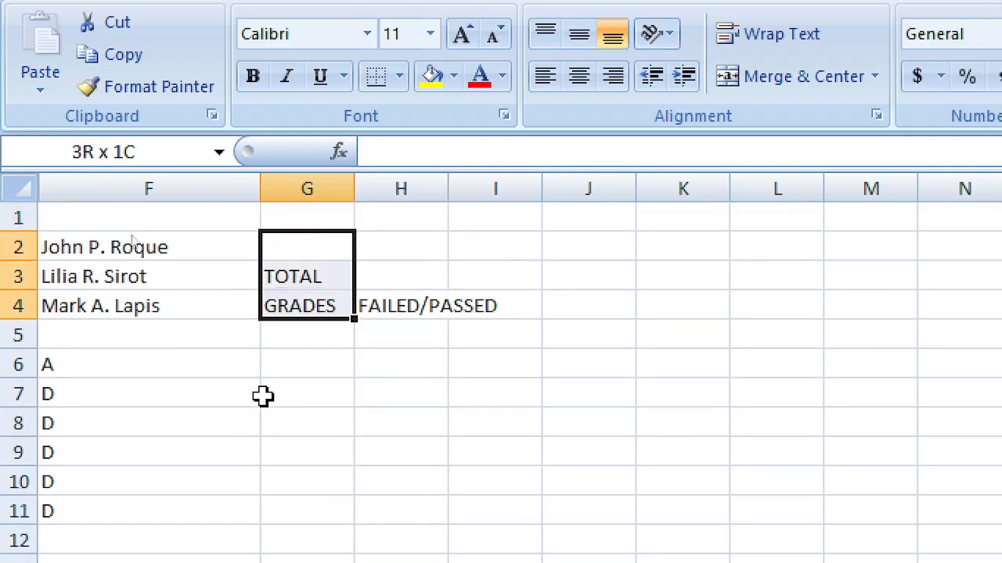
key(shift+Right)
key(shift+Right)
key(Delete)
key(Left)
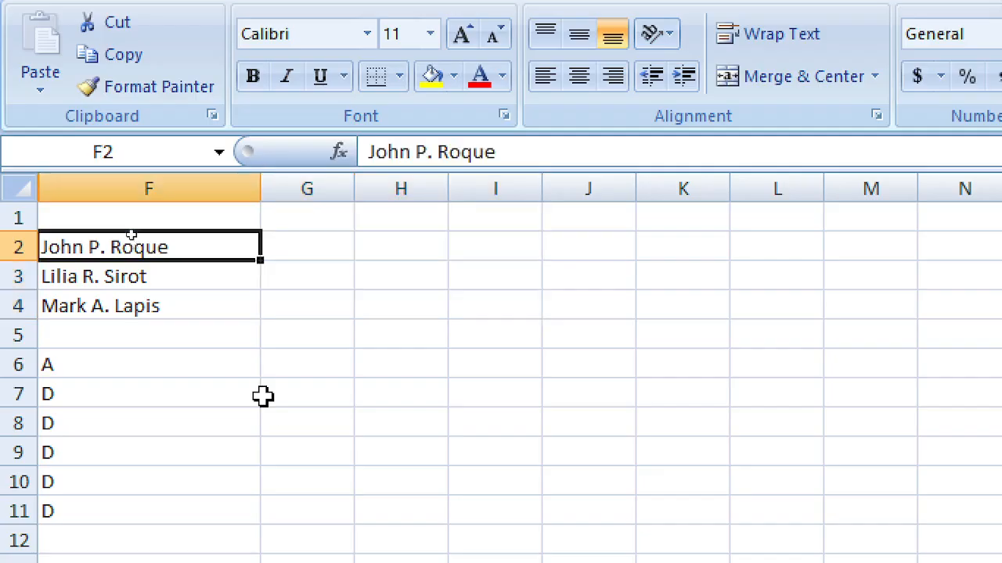
key(Down)
key(Down)
key(Up)
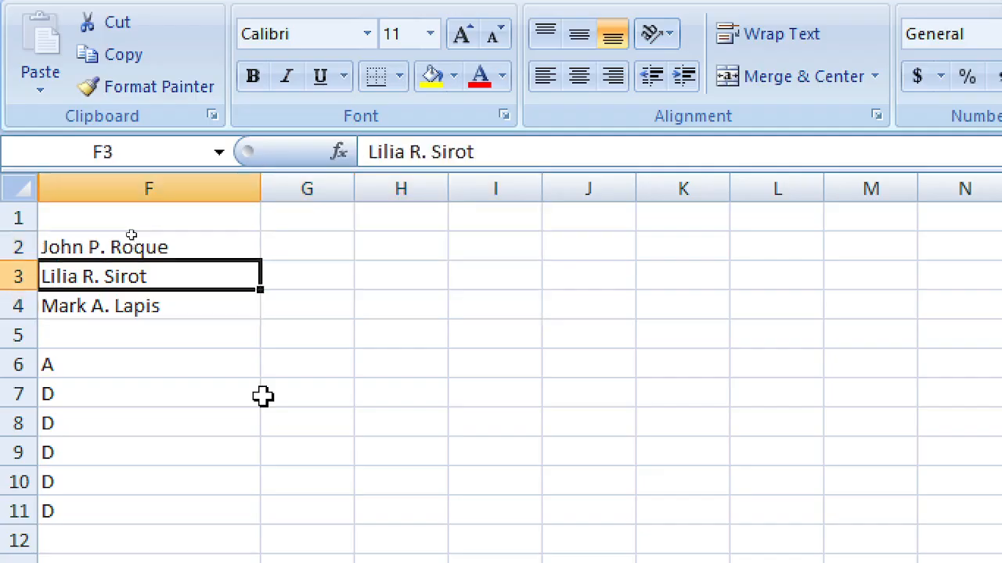
key(Down)
key(Down)
key(Up)
key(Up)
key(Up)
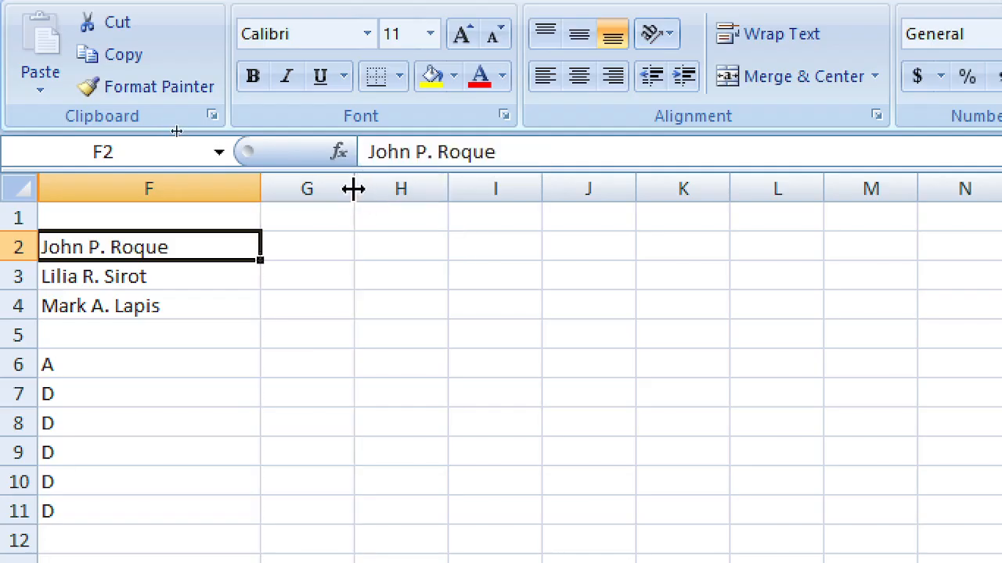
Step: Widen column G to 15.86 and begin a formula with = in G2
drag(356, 192, 417, 213)
click(112, 281)
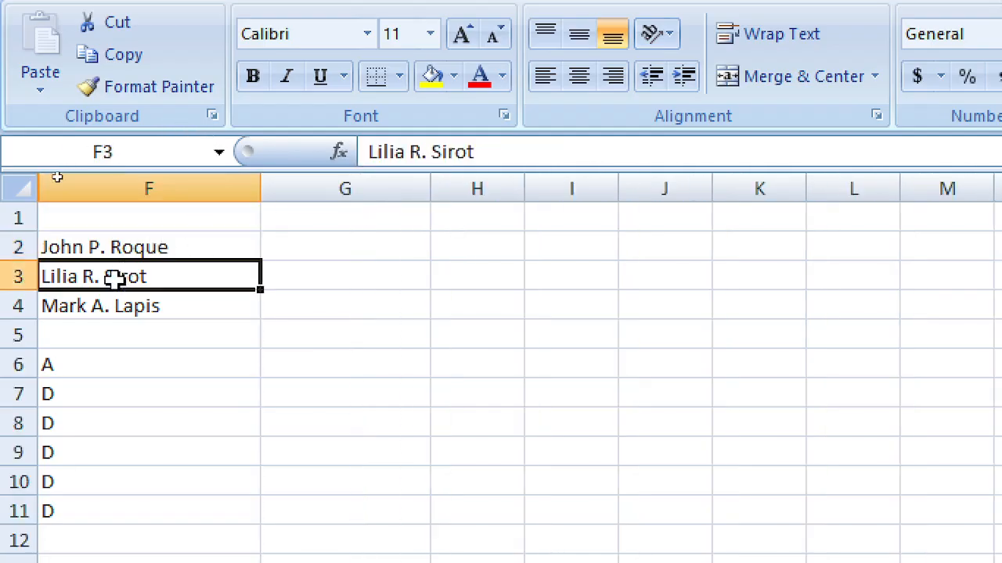
click(121, 313)
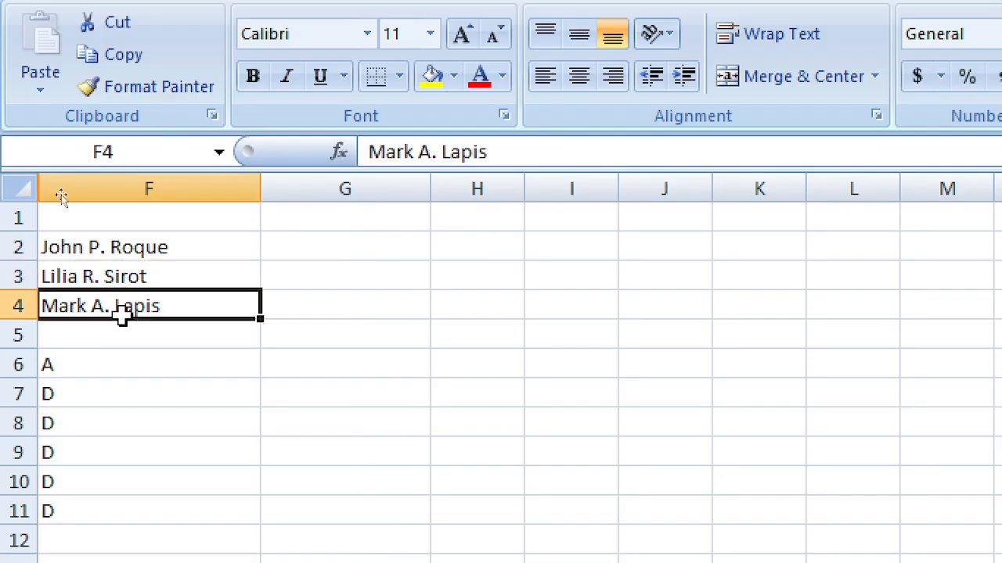
click(359, 257)
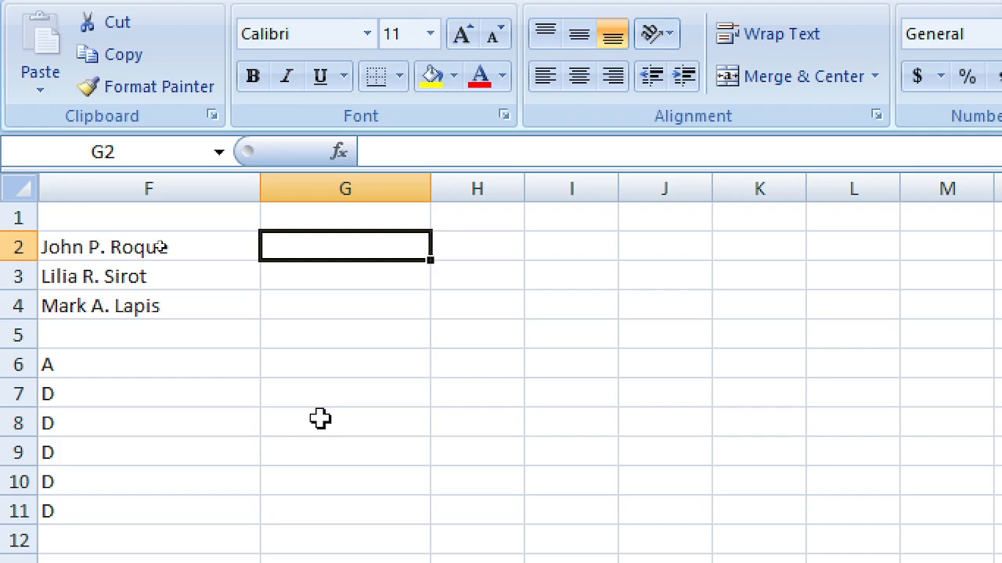
key(Left)
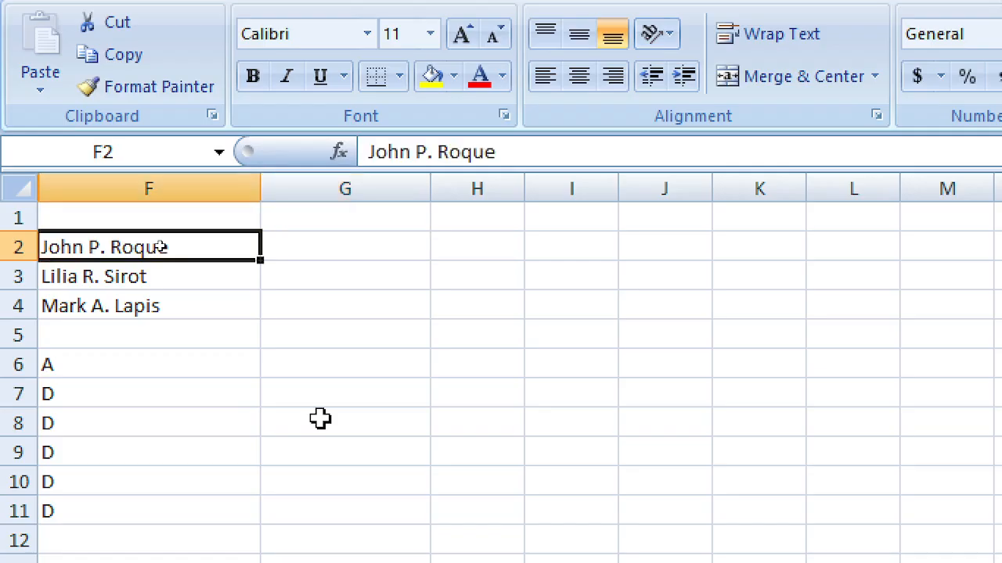
key(Right)
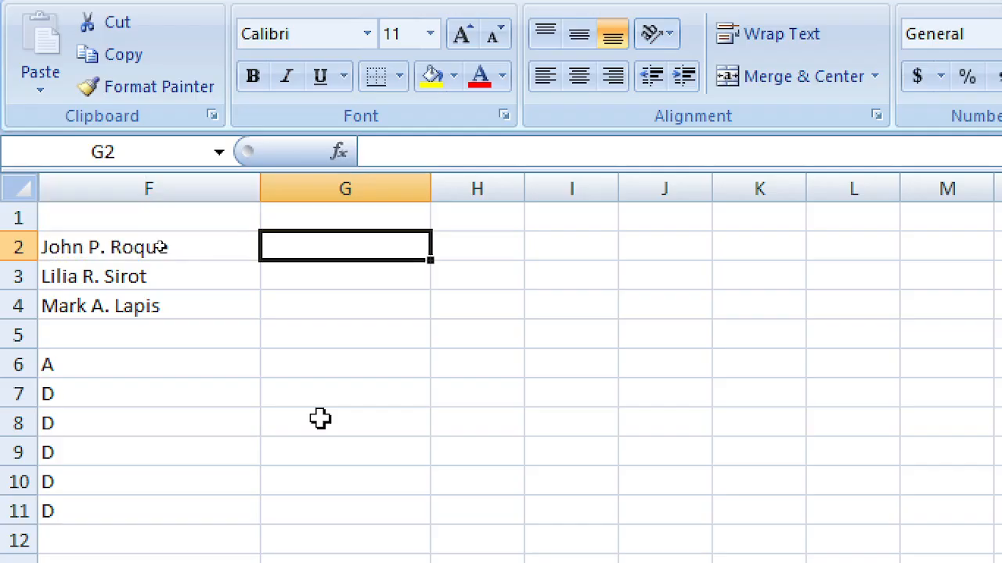
text(=)
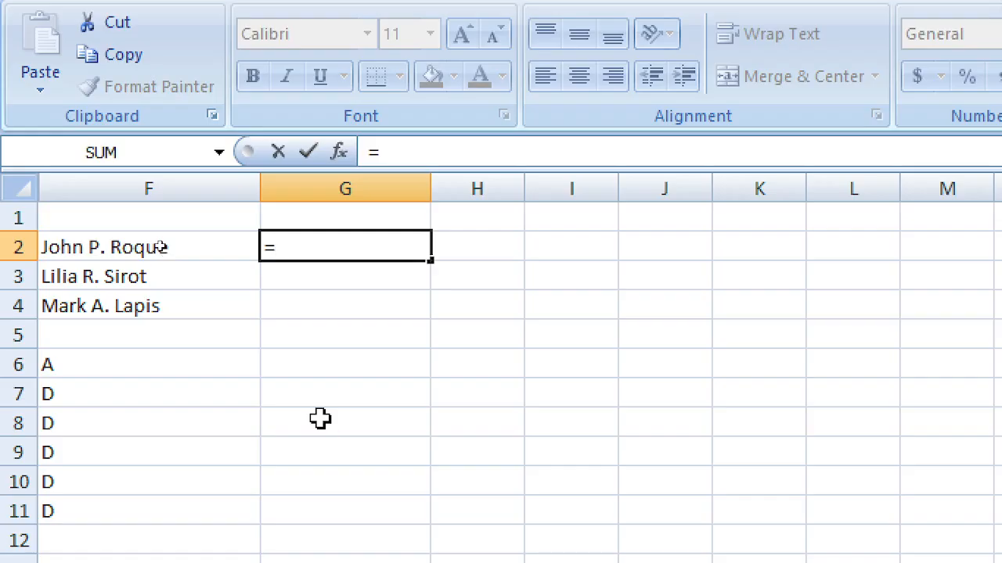
Step: Enter =RIGHT(F2,5) in G2 to extract the first name's last five characters
key(Left)
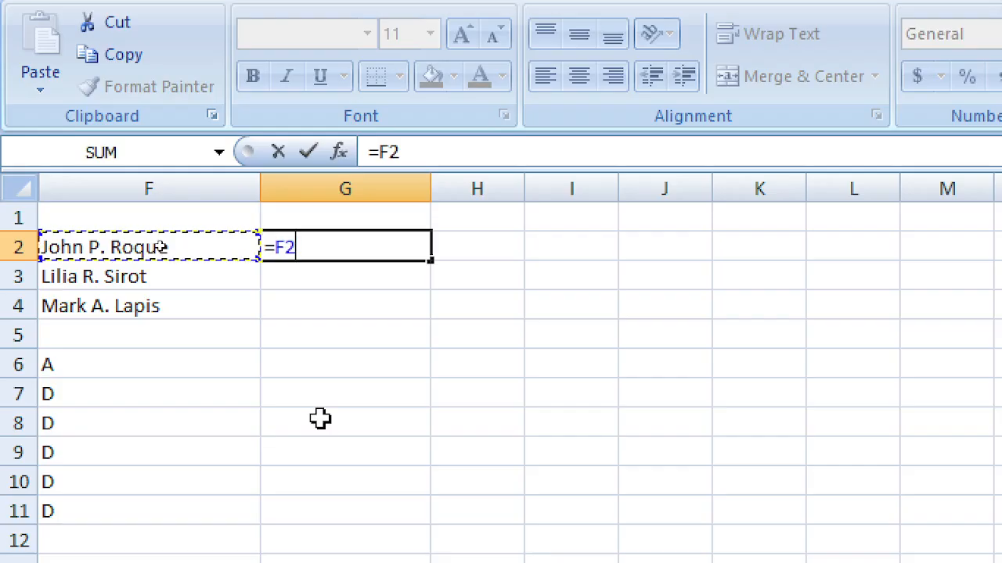
key(BackSpace)
key(BackSpace)
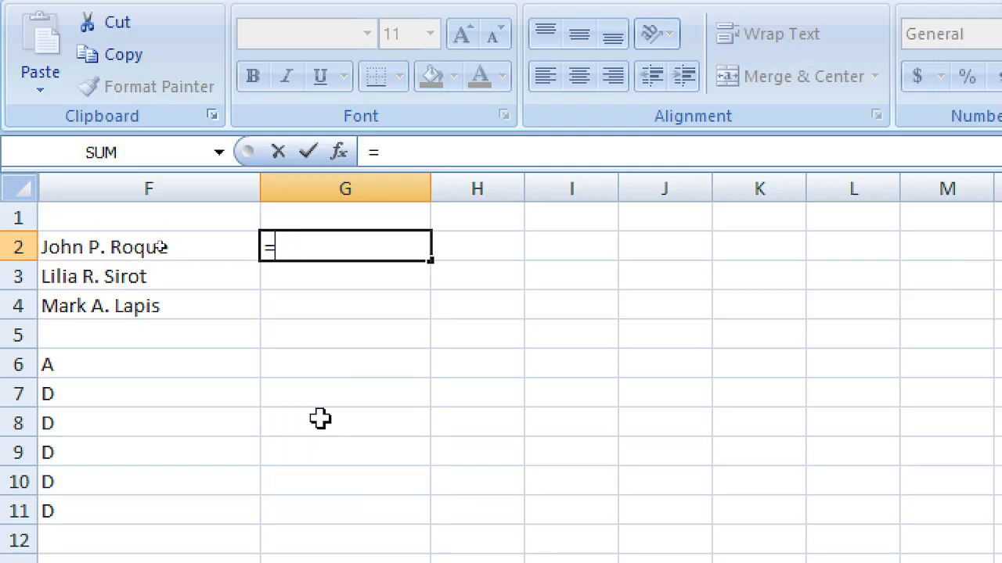
text(RIGHT)
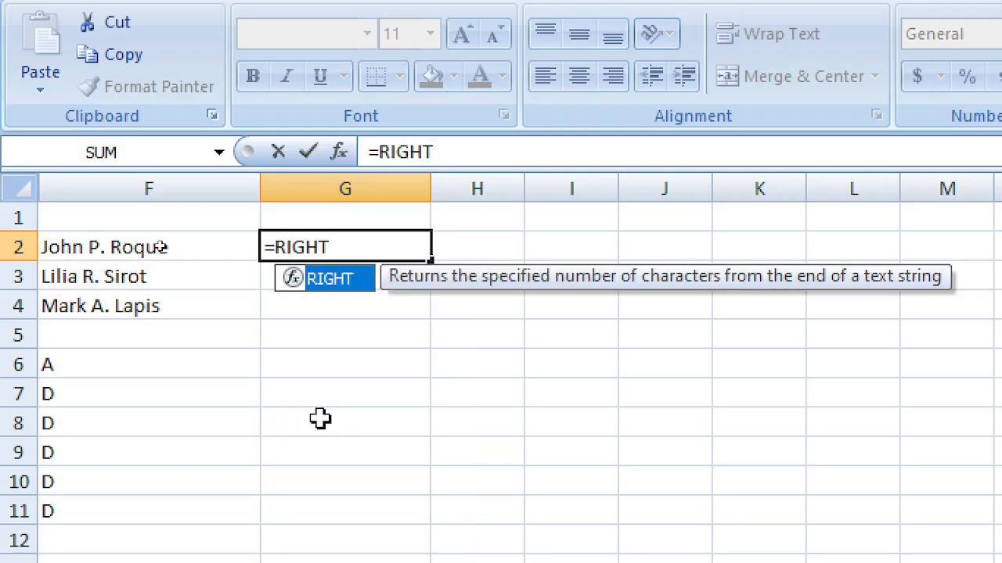
click(356, 248)
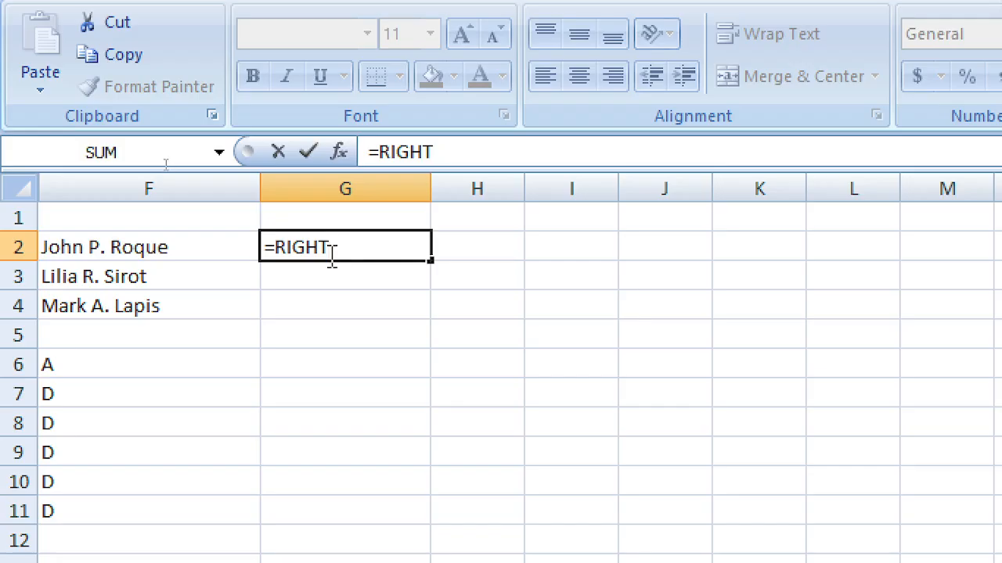
text(()
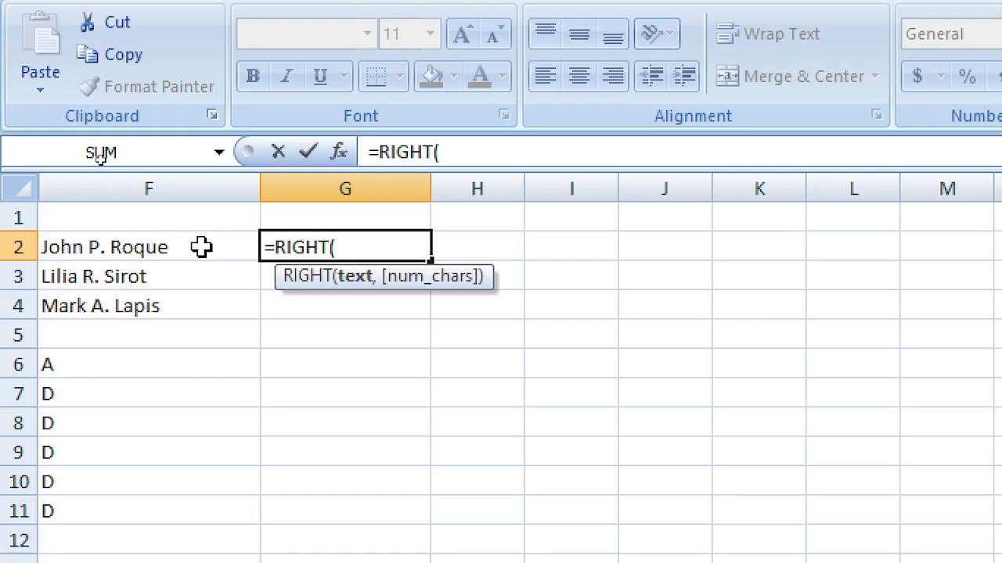
click(235, 245)
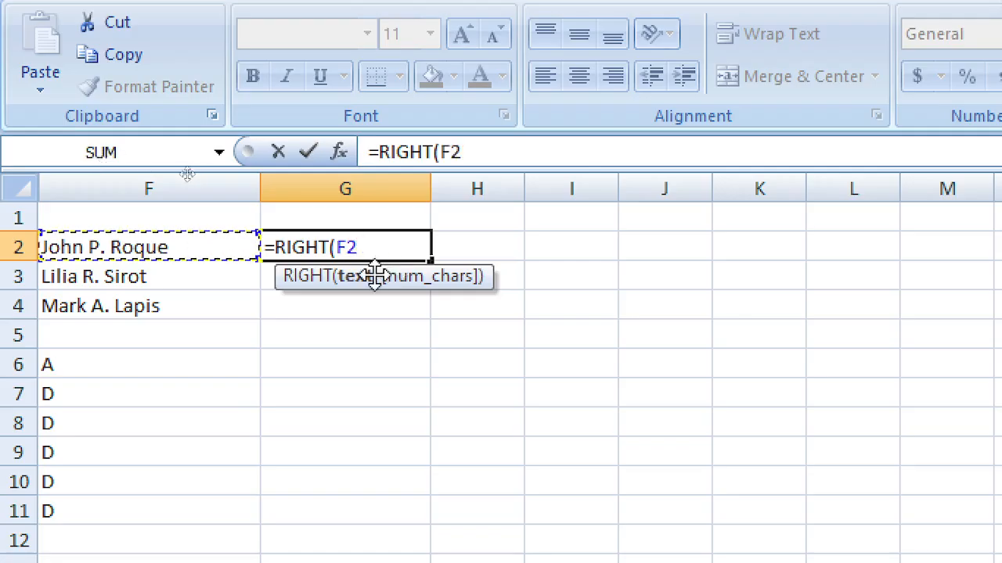
text(,)
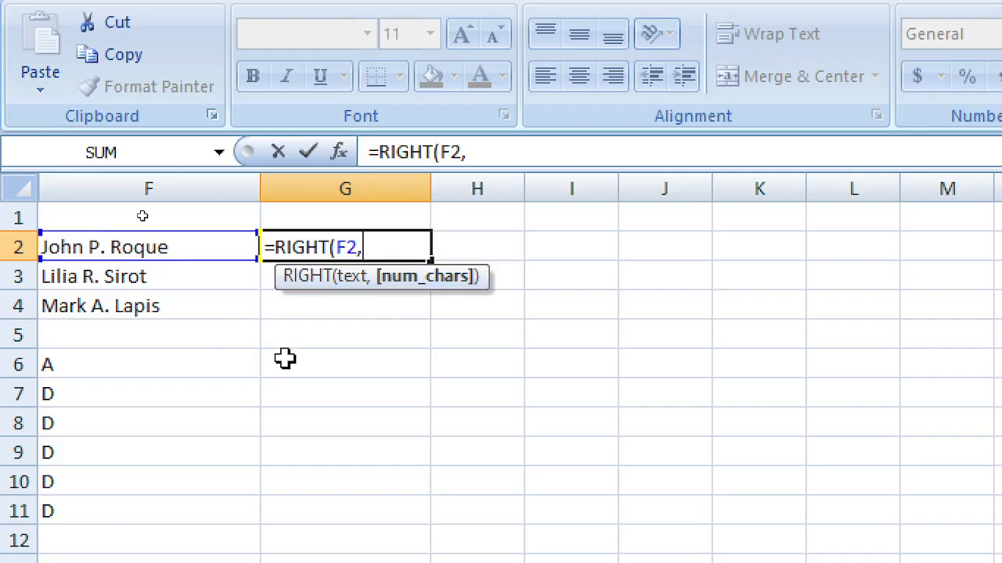
text(5))
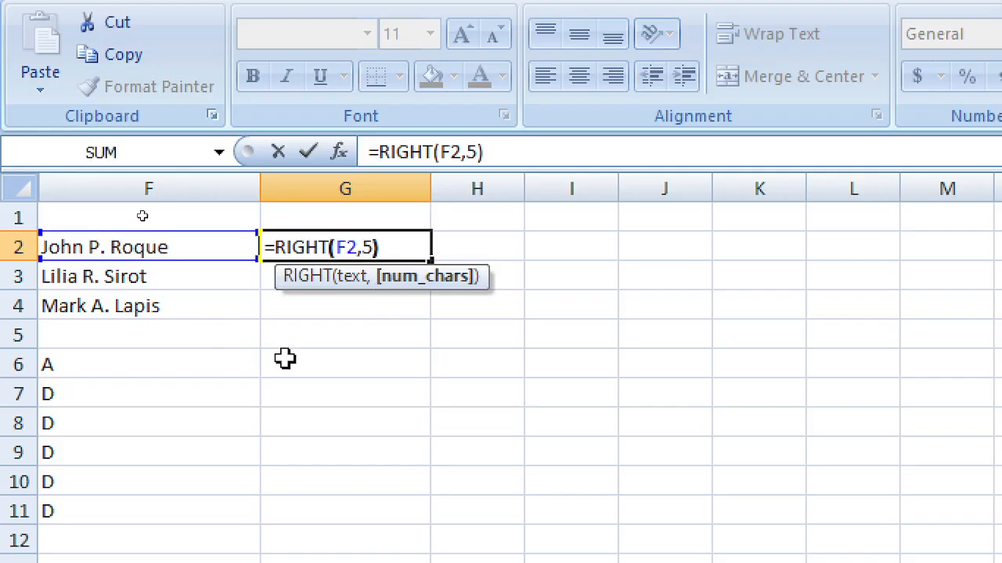
key(Return)
Step: Copy G2's RIGHT formula into G3:G4, showing Roque, Sirot and Lapis
key(Up)
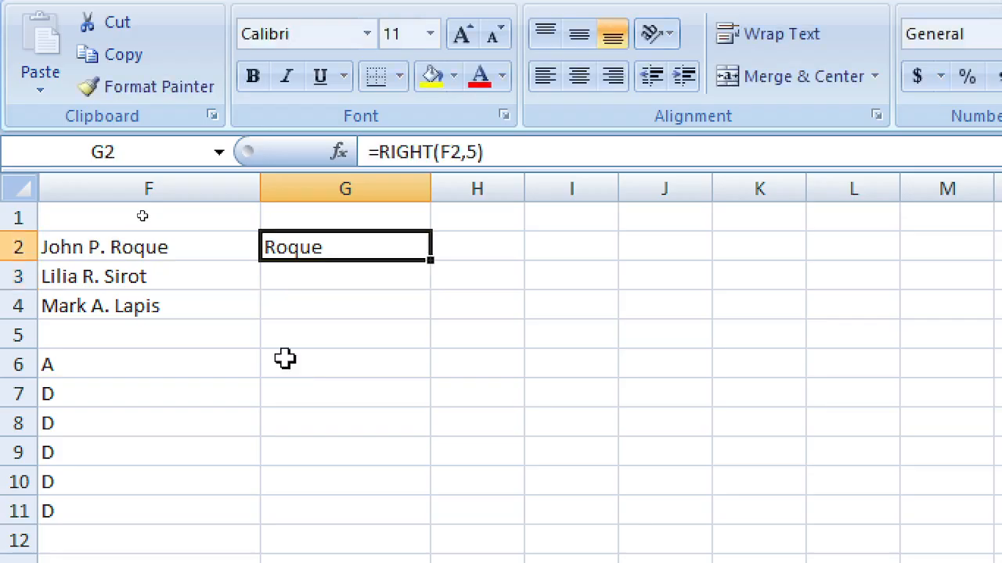
key(ctrl+c)
key(Down)
key(shift+Down)
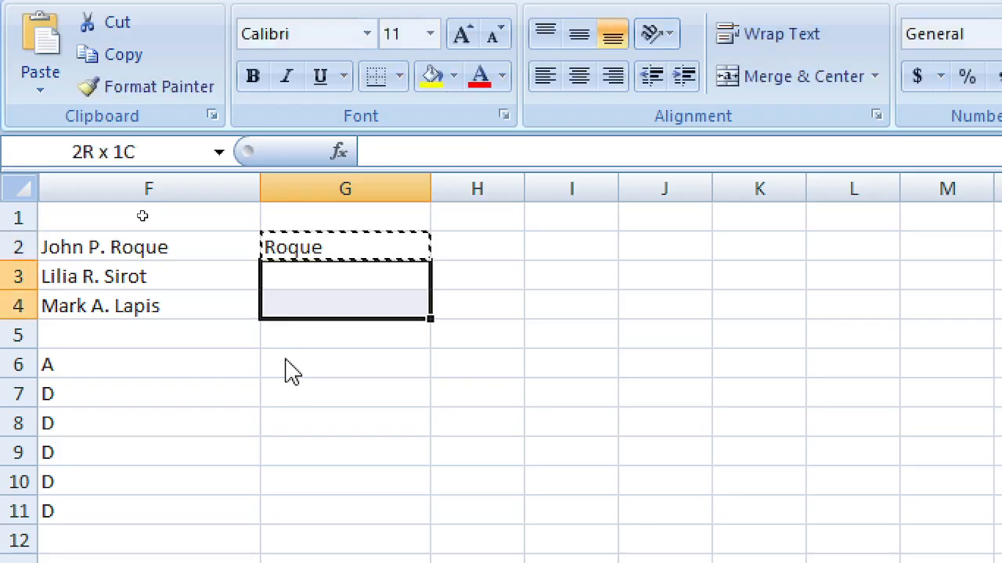
key(Return)
Step: Begin editing the third name in F4
key(Up)
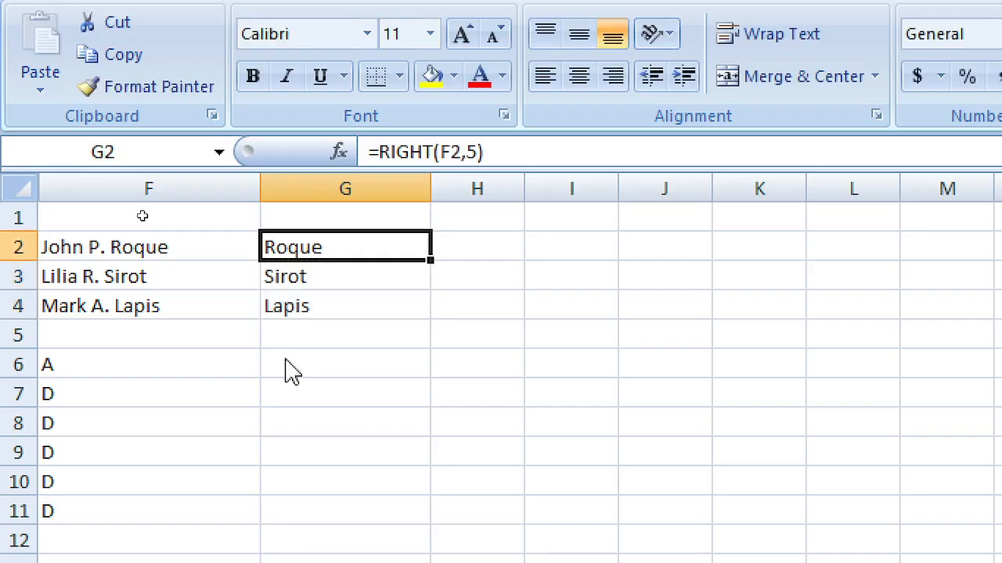
key(Left)
key(Down)
key(Down)
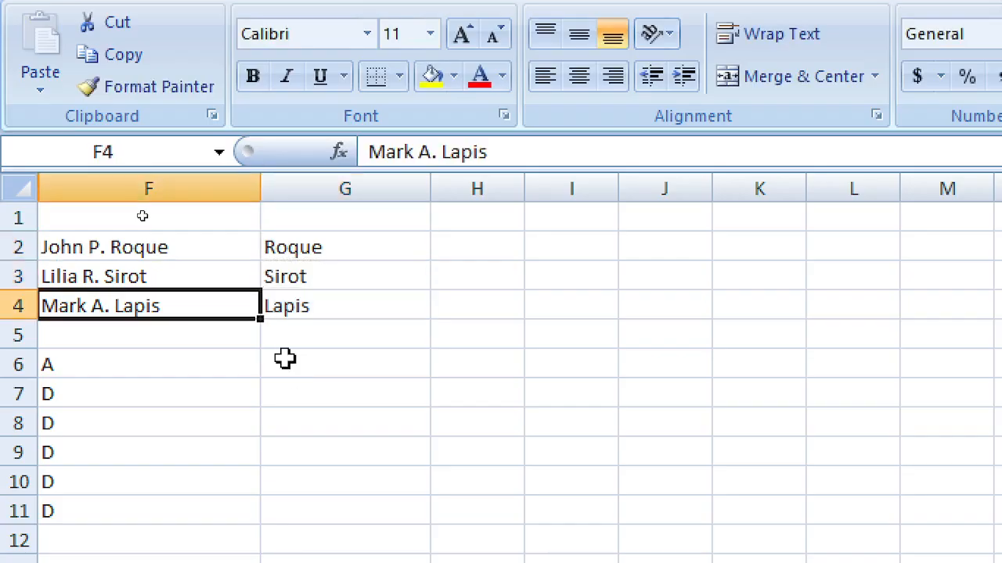
key(F2)
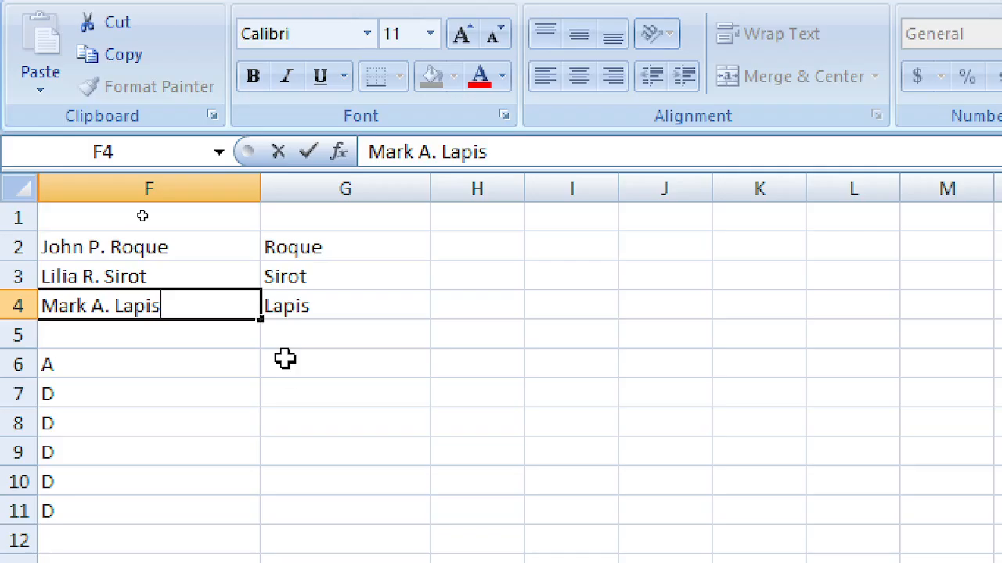
Step: Append 'allpen' to the third name in F4 so G4's extract shows llpen
text(bALL)
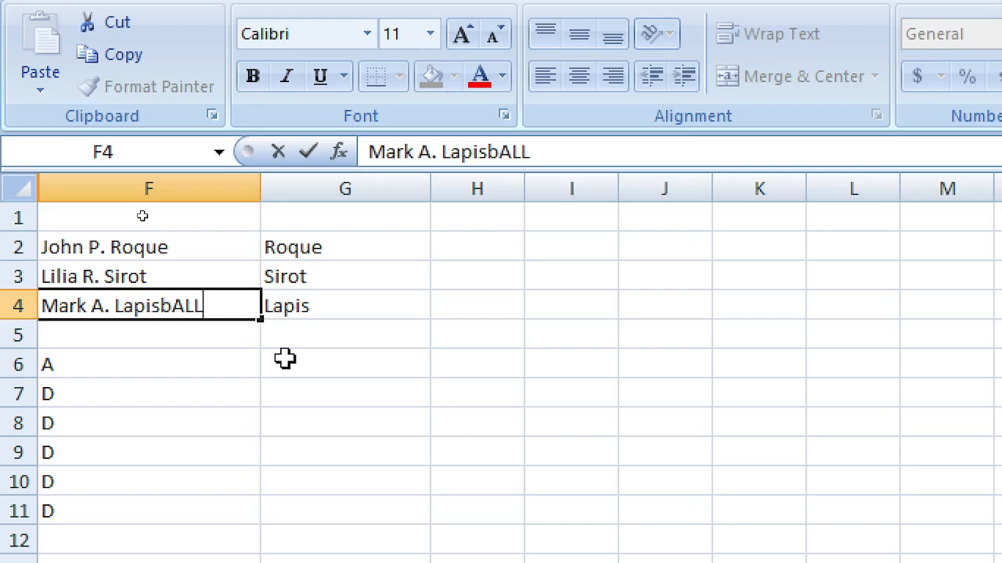
key(BackSpace)
key(BackSpace)
key(BackSpace)
text(allpen)
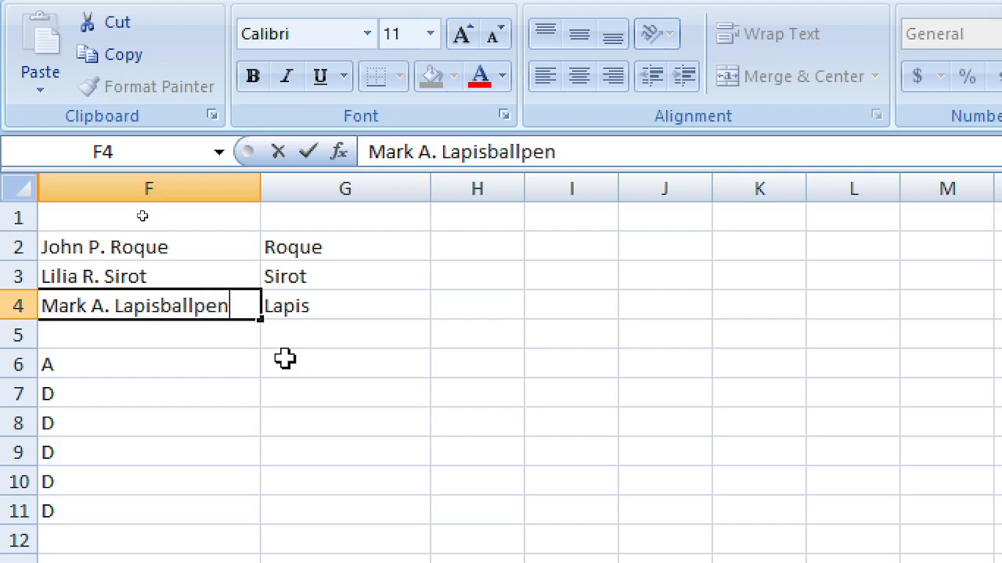
key(Return)
key(Up)
key(Right)
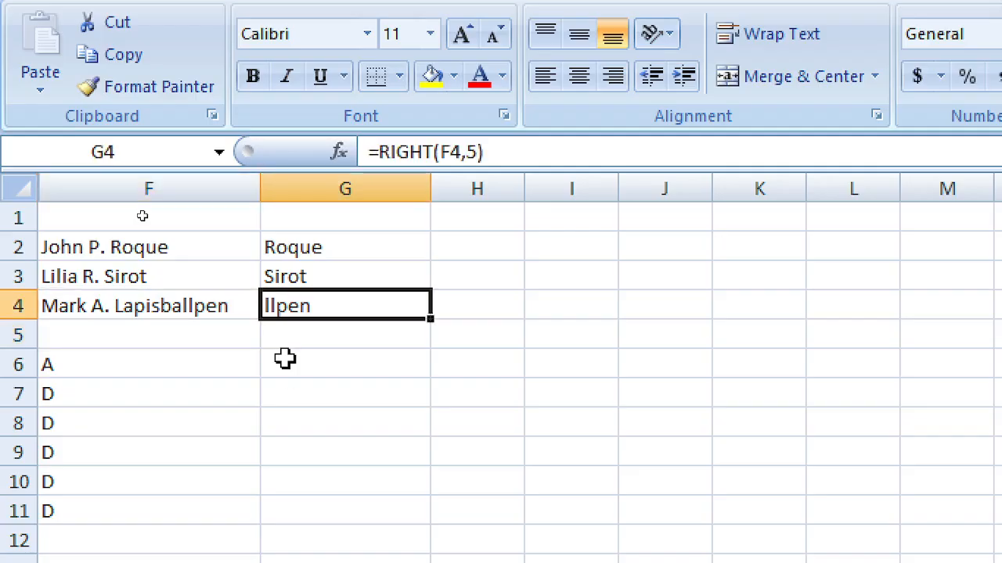
Step: Erase G2's formula back to just the equals sign
key(Up)
key(Up)
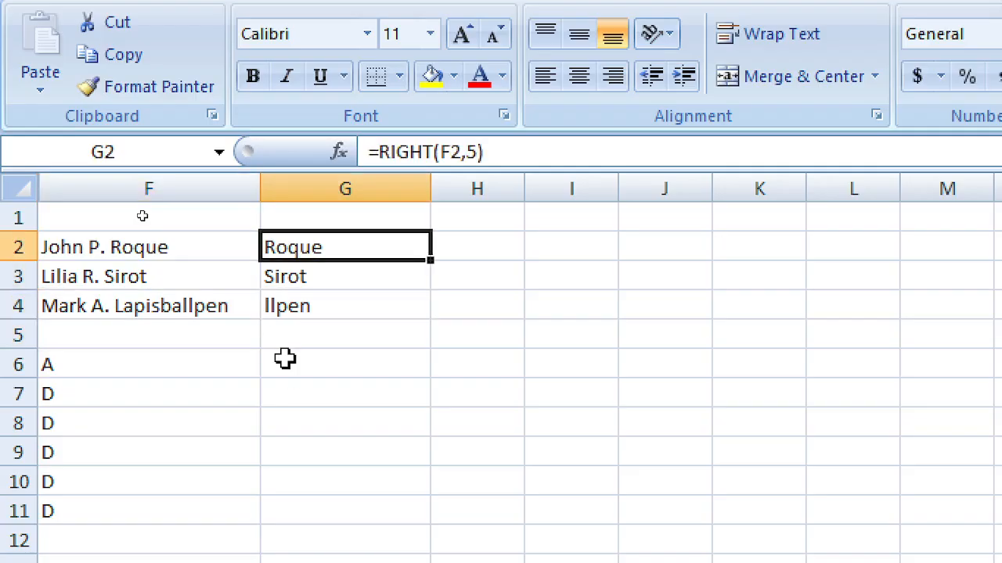
key(F2)
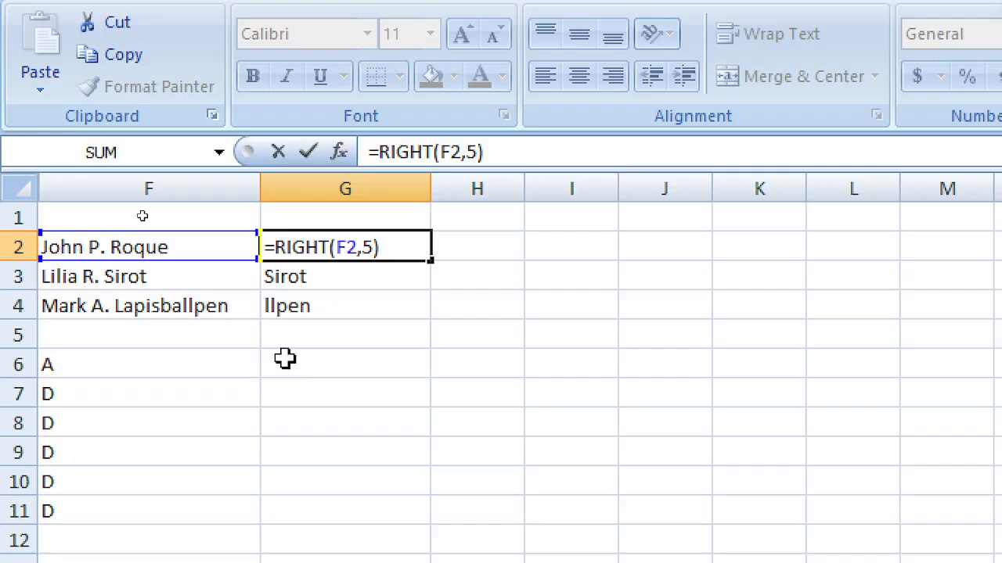
key(BackSpace)
key(BackSpace)
key(BackSpace)
key(BackSpace)
key(BackSpace)
key(BackSpace)
key(BackSpace)
key(BackSpace)
key(BackSpace)
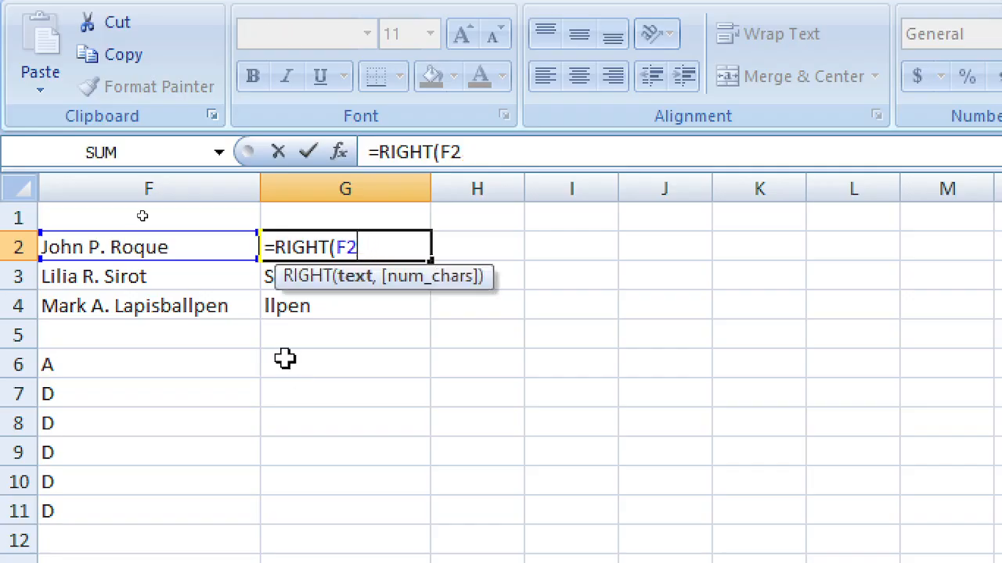
key(BackSpace)
key(BackSpace)
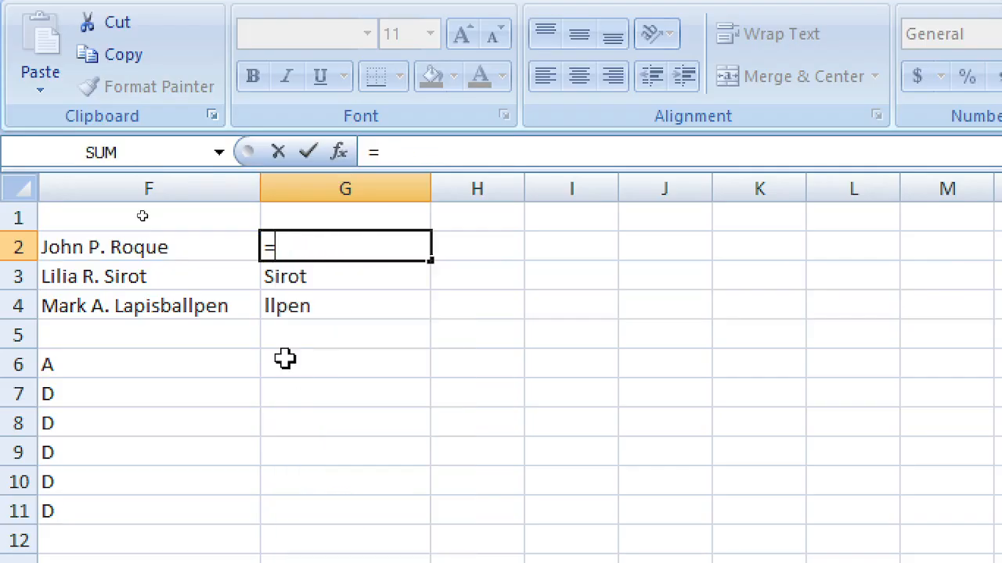
Step: Enter =LEN(F2) in G2 and copy it to G3:G4, giving 13, 14 and 20
text(len)
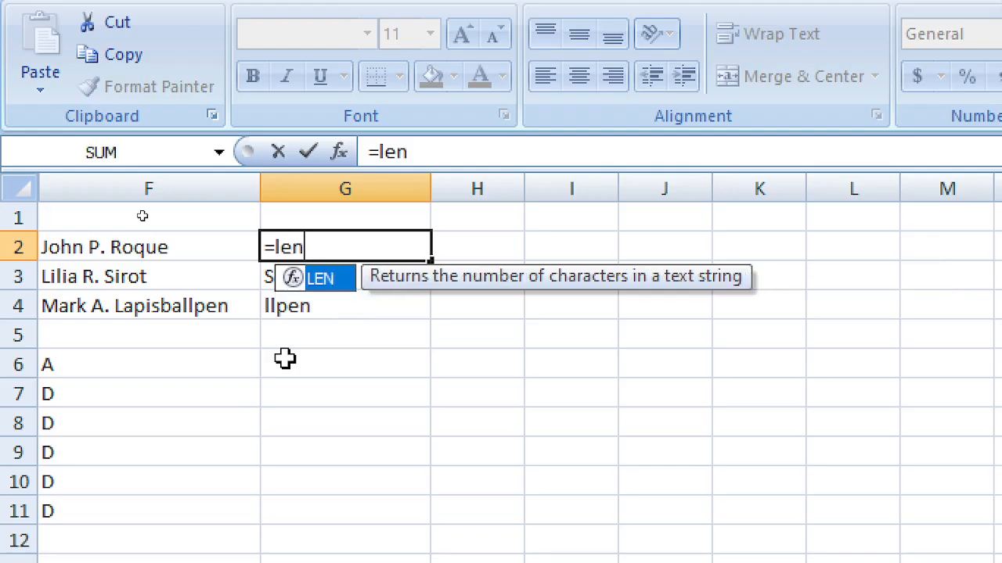
text(()
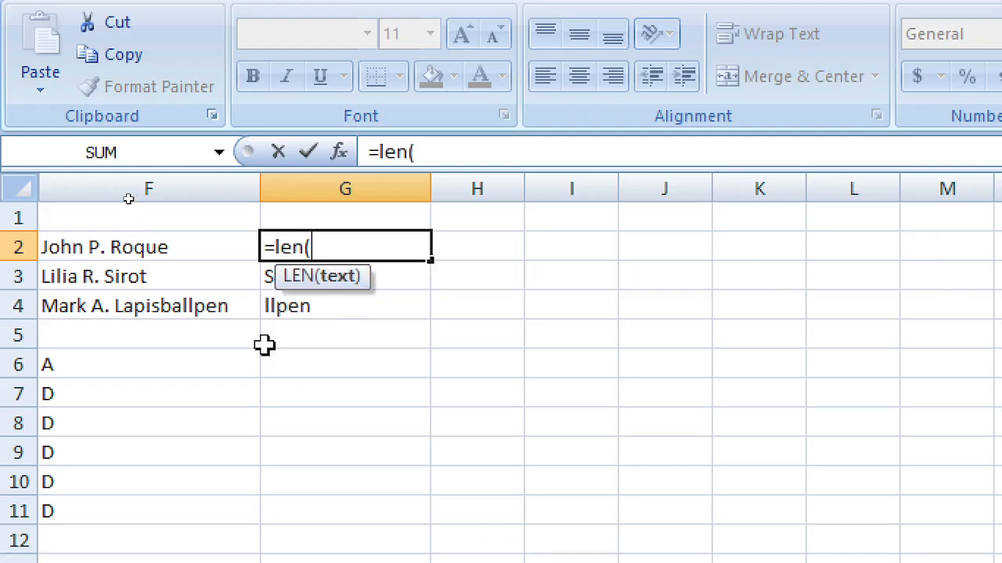
click(211, 254)
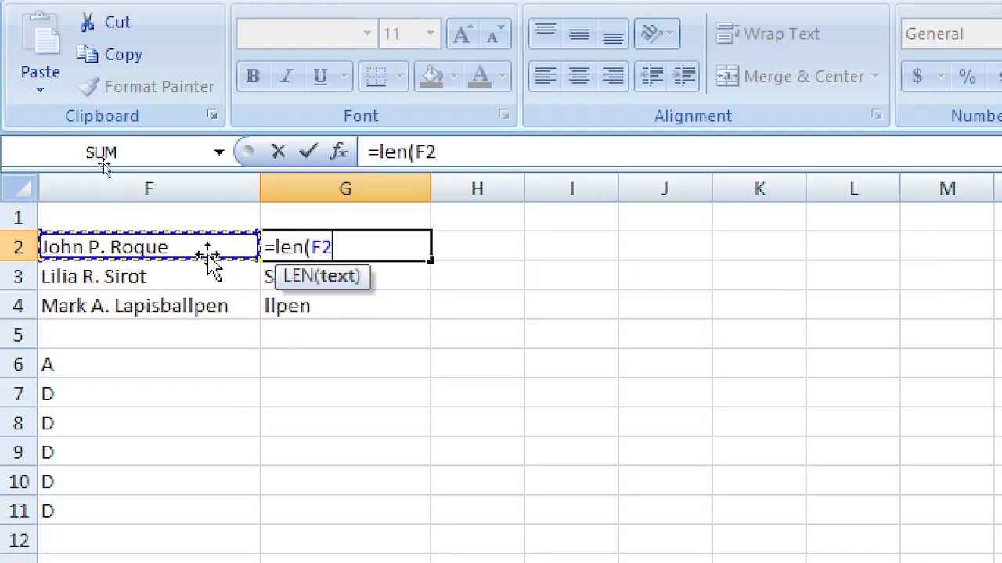
key(Return)
key(Up)
key(ctrl+c)
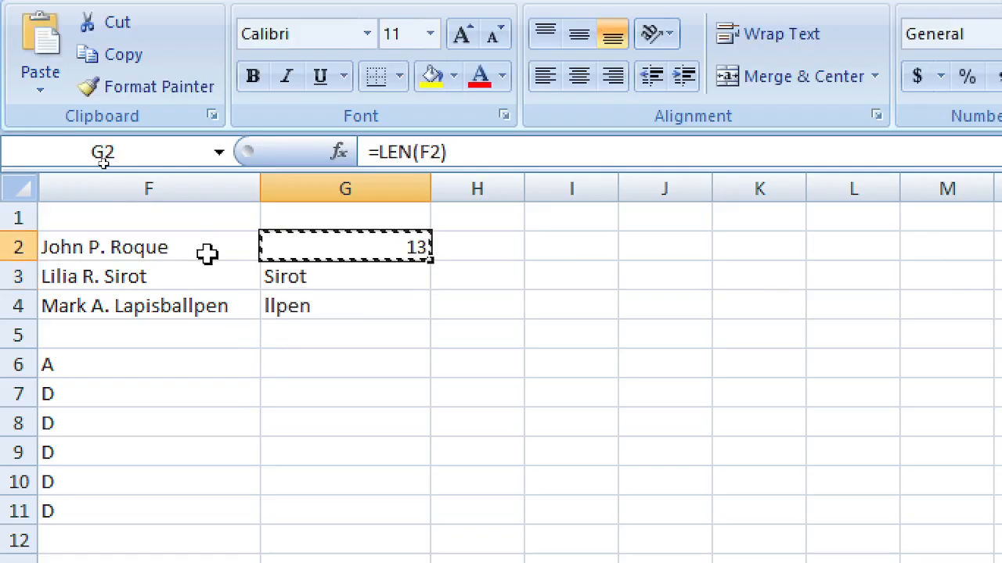
key(Down)
key(shift+Down)
key(Return)
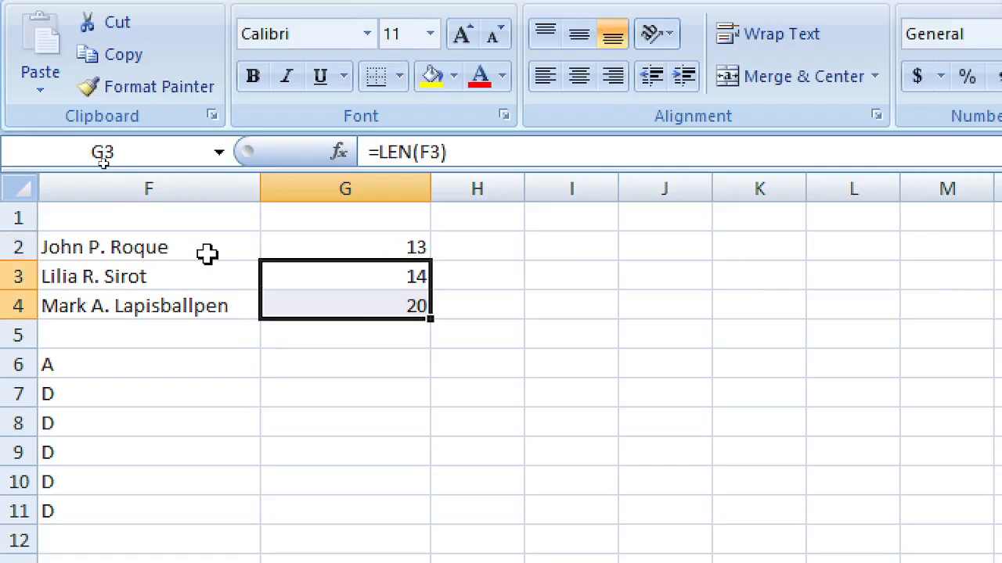
Step: Inspect the LEN formulas in G4 and G3 against the name in F4
key(Up)
key(Down)
key(Down)
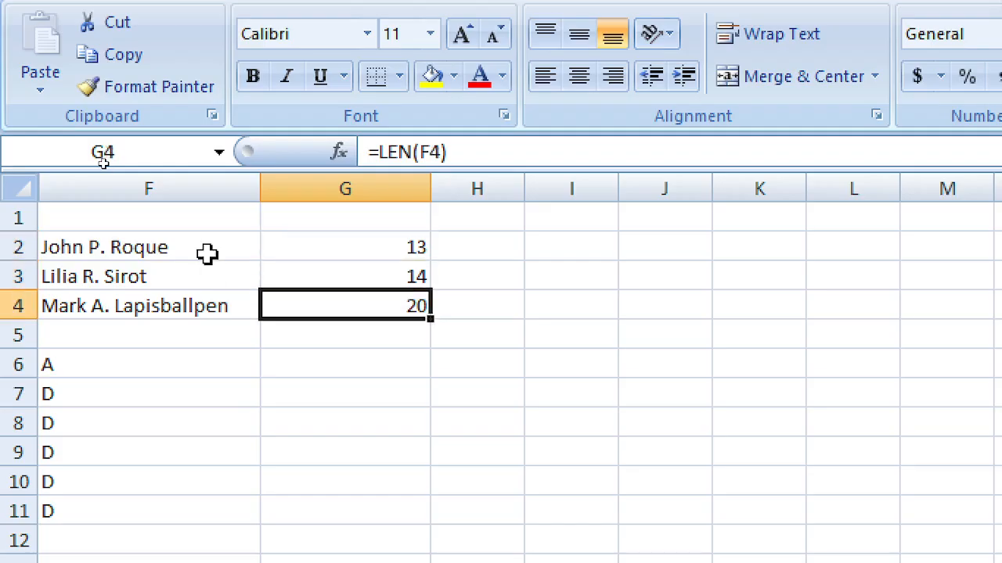
click(215, 305)
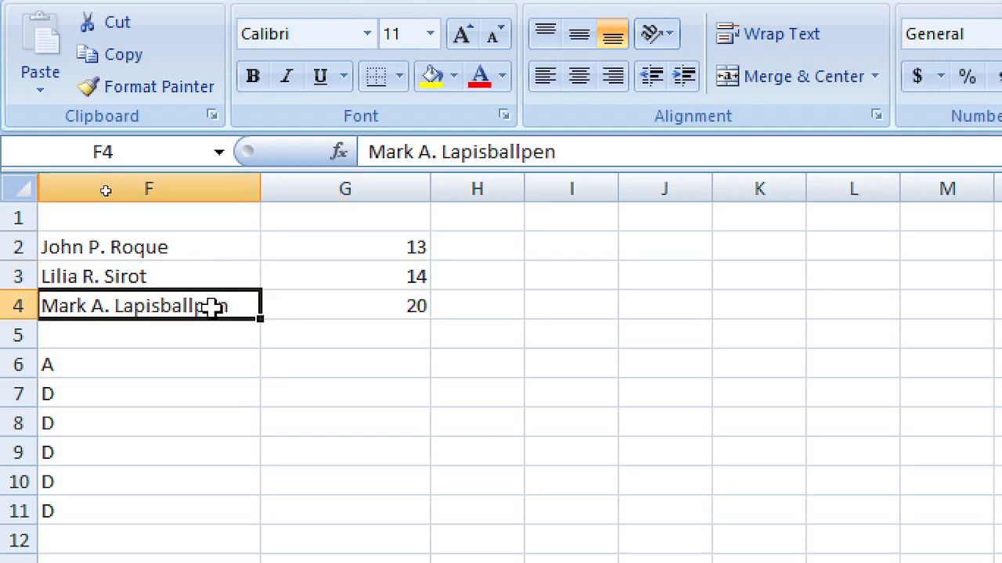
click(388, 300)
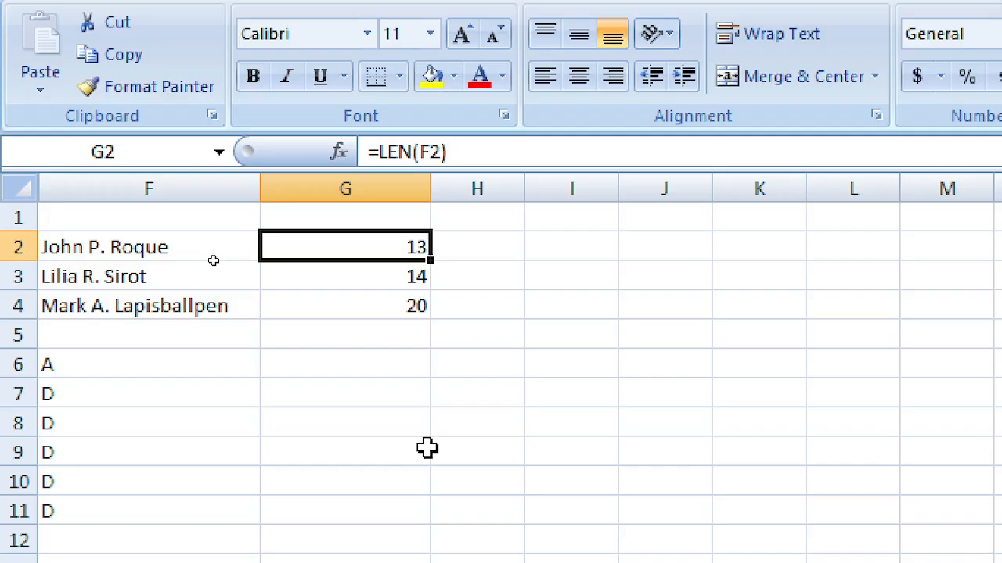
key(Down)
key(Up)
Step: Review the names in column F and G2's LEN formula without changing it
key(Left)
key(Down)
key(Down)
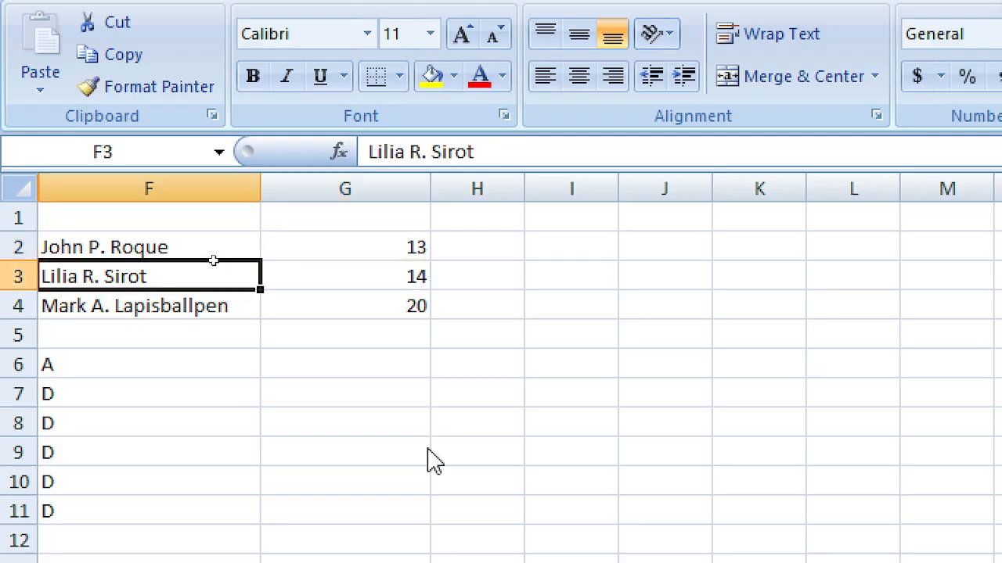
key(Up)
key(Up)
key(Right)
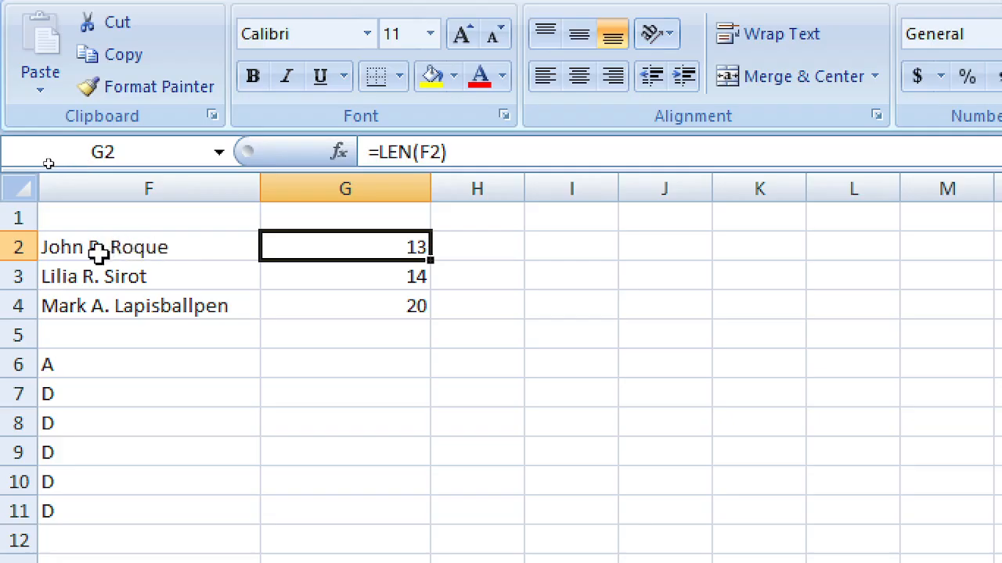
double_click(336, 242)
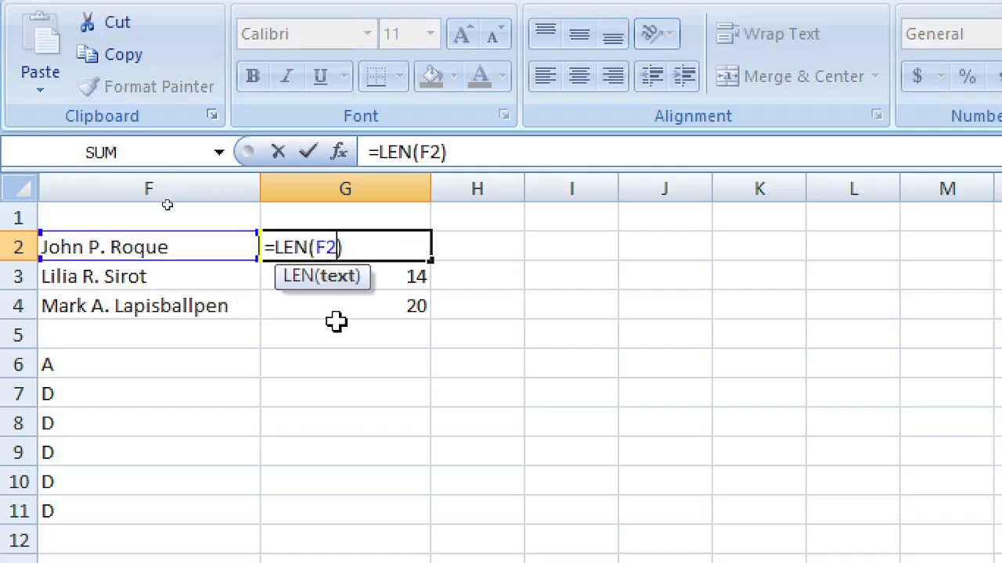
click(369, 355)
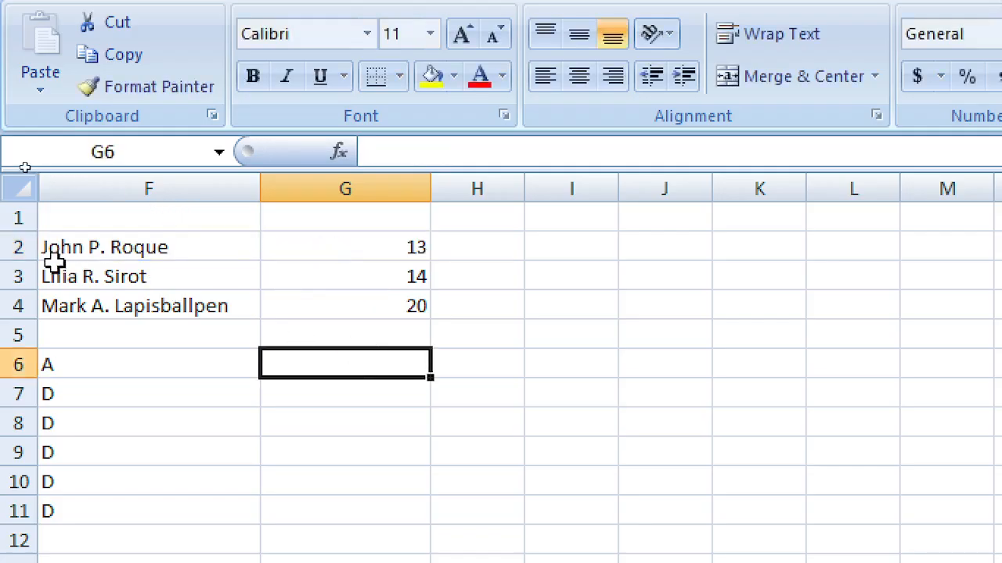
click(352, 248)
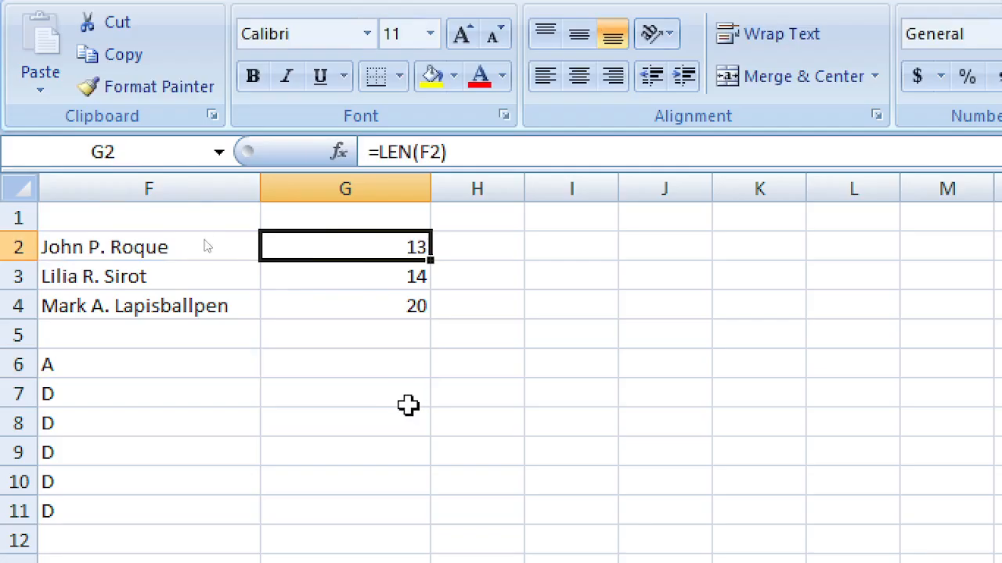
Step: Delete the LEN results from G2, G3 and G4
key(Delete)
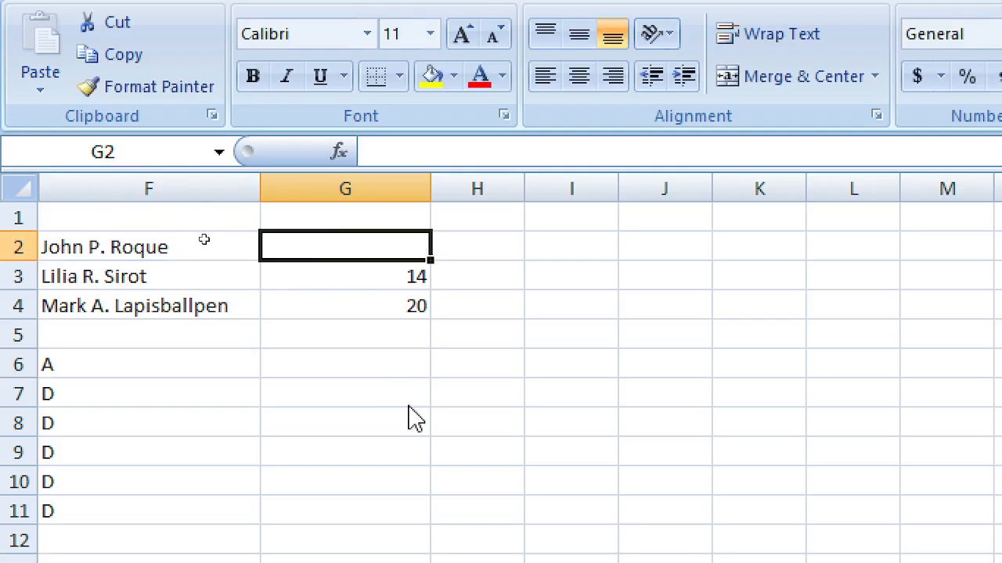
key(Down)
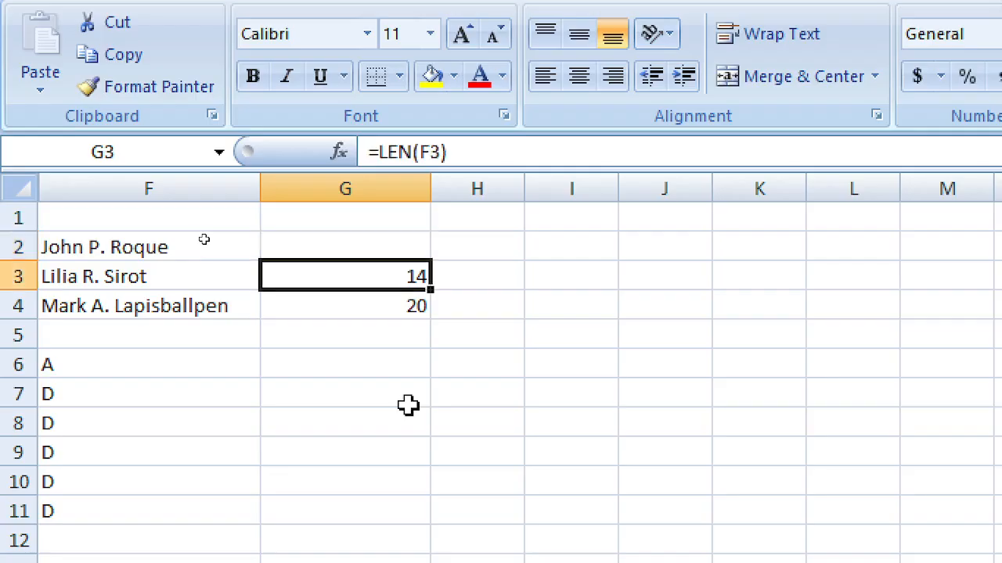
key(Delete)
key(Down)
key(Up)
key(Up)
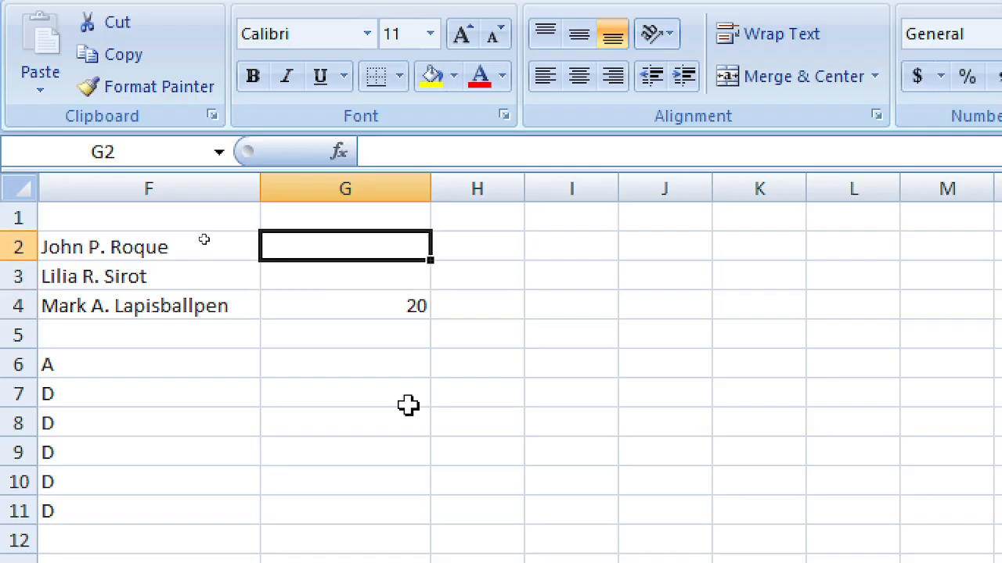
key(Down)
key(Down)
key(Delete)
key(Up)
key(Up)
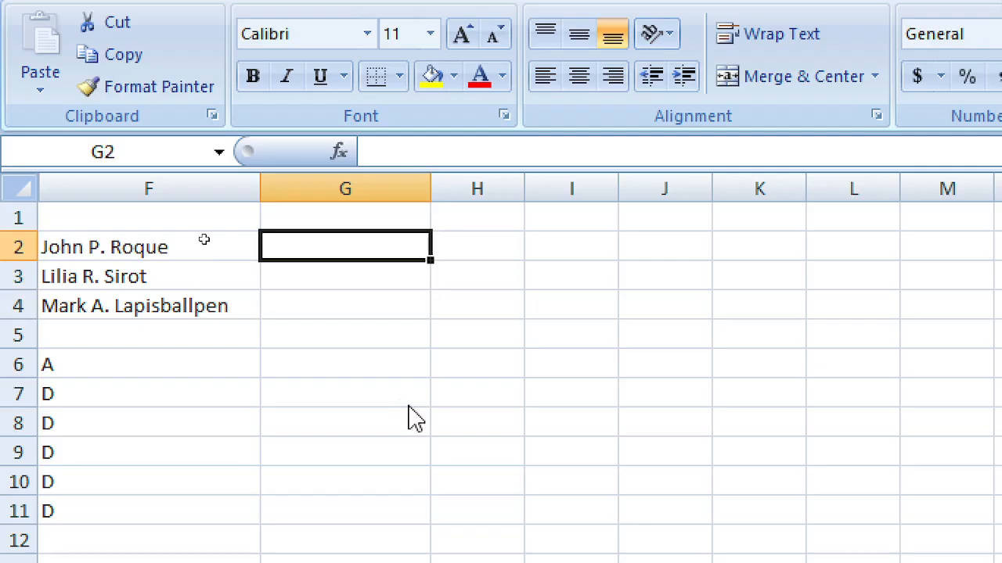
Step: Enter =FIND(F2,".",1) in G2, after clearing a #NAME? partial entry
text(=)
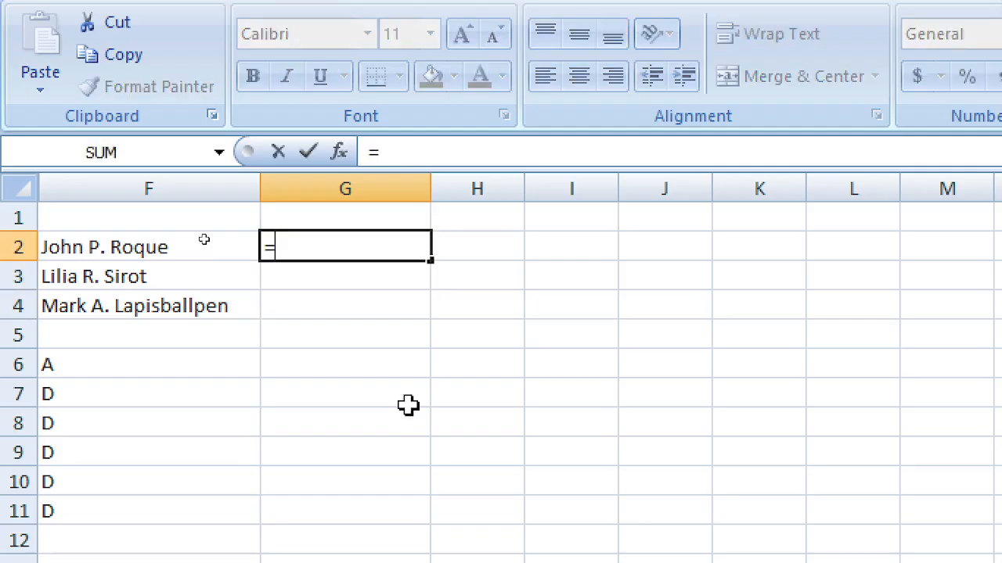
text(fin)
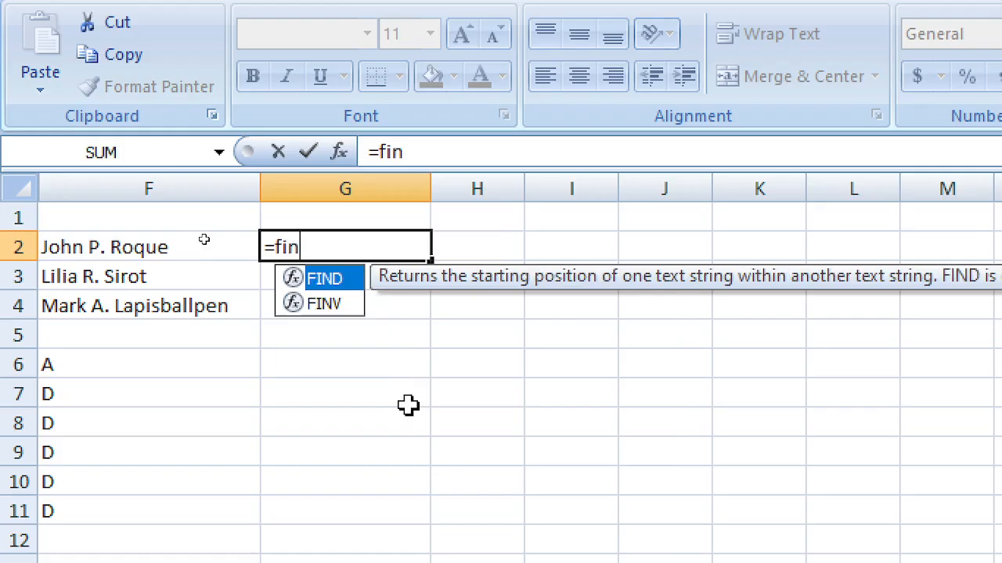
key(Left)
key(Right)
key(Delete)
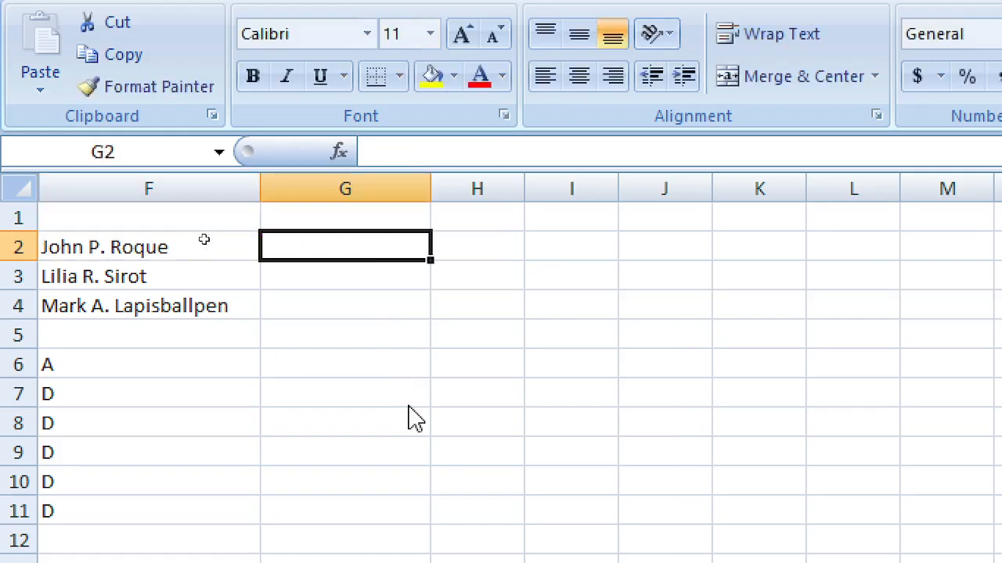
text(=find()
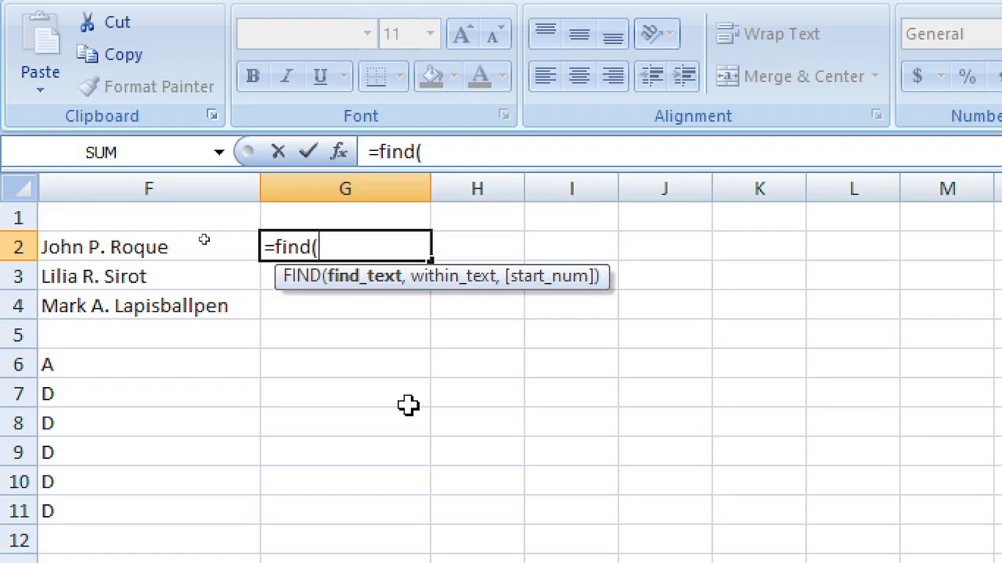
click(204, 239)
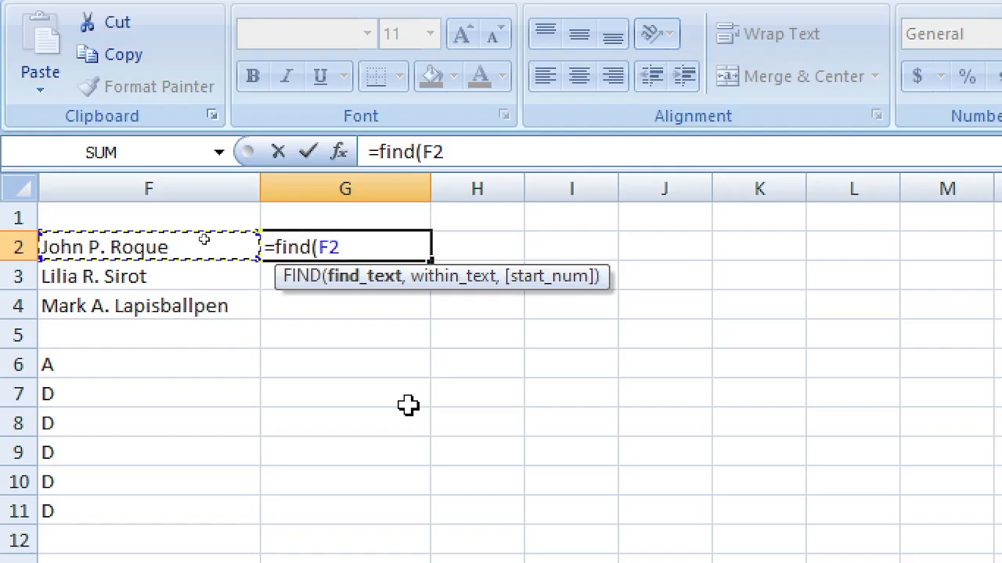
text(,)
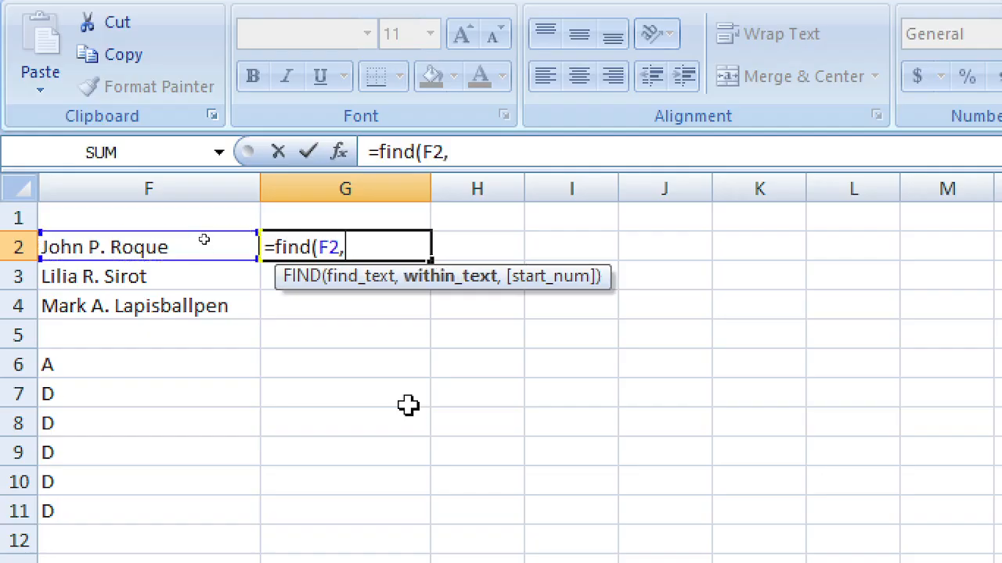
text(".",)
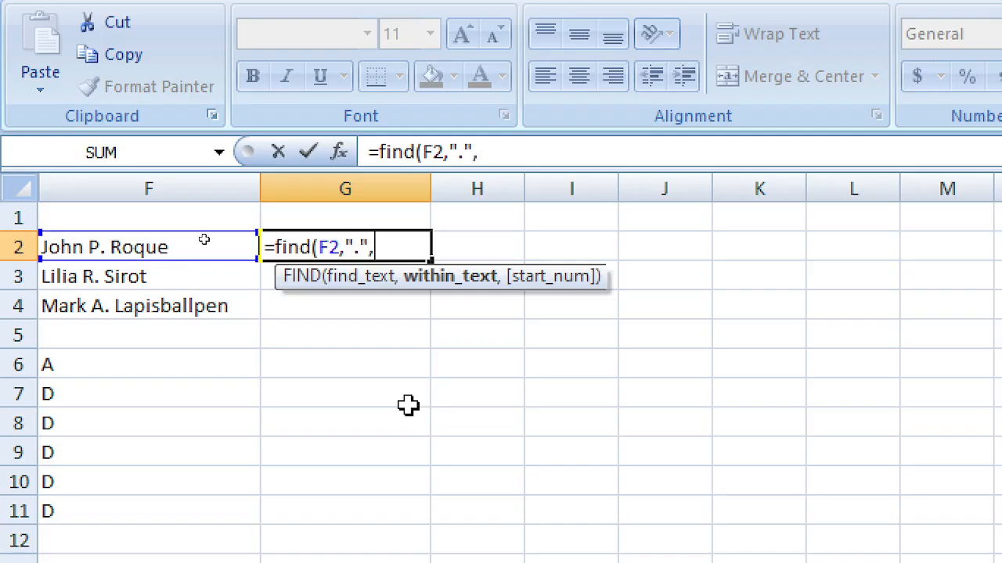
text(1)
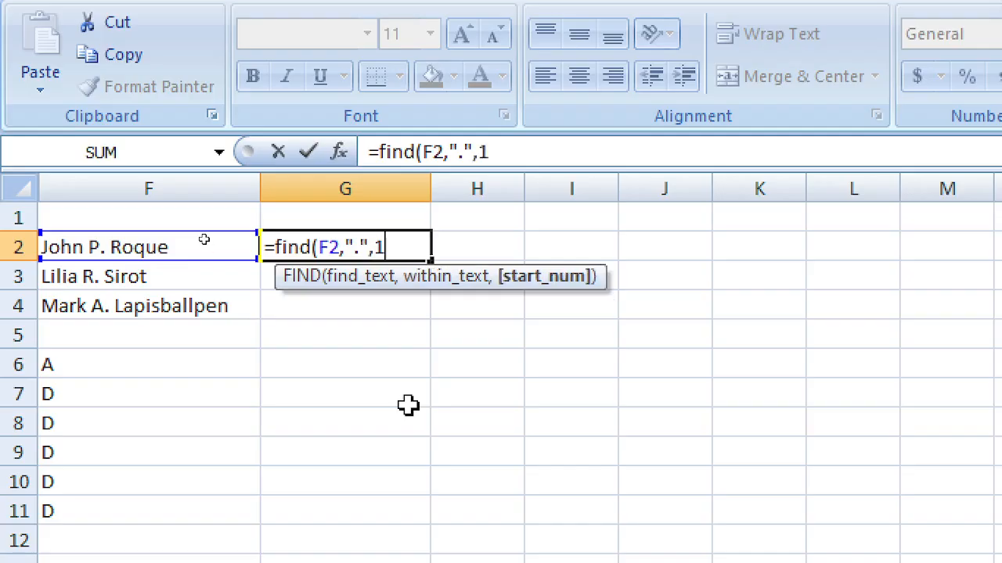
text())
key(Return)
Step: Change the FIND start-position argument from 1 to 0, leaving G2 at #VALUE!
key(Up)
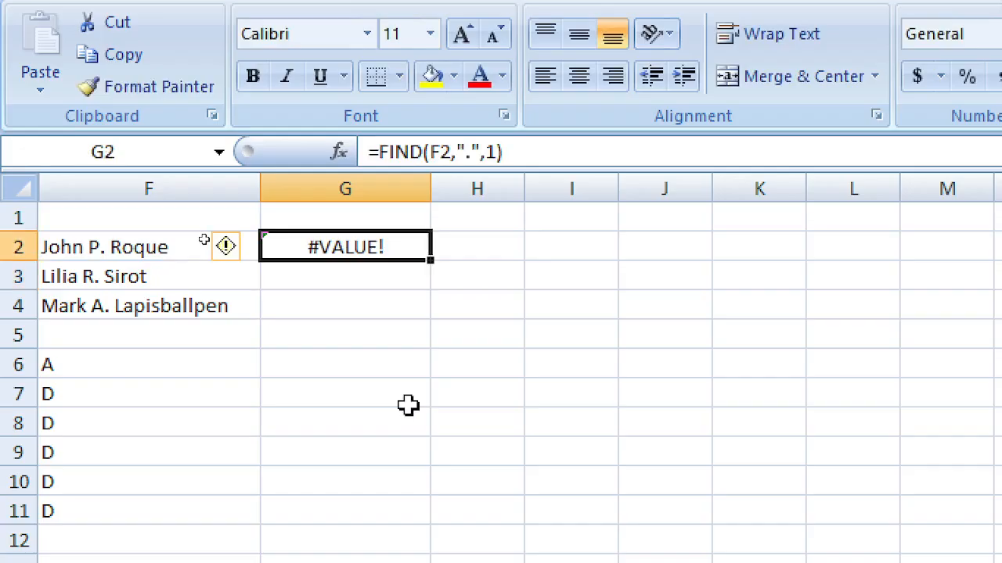
key(F2)
key(Left)
key(Left)
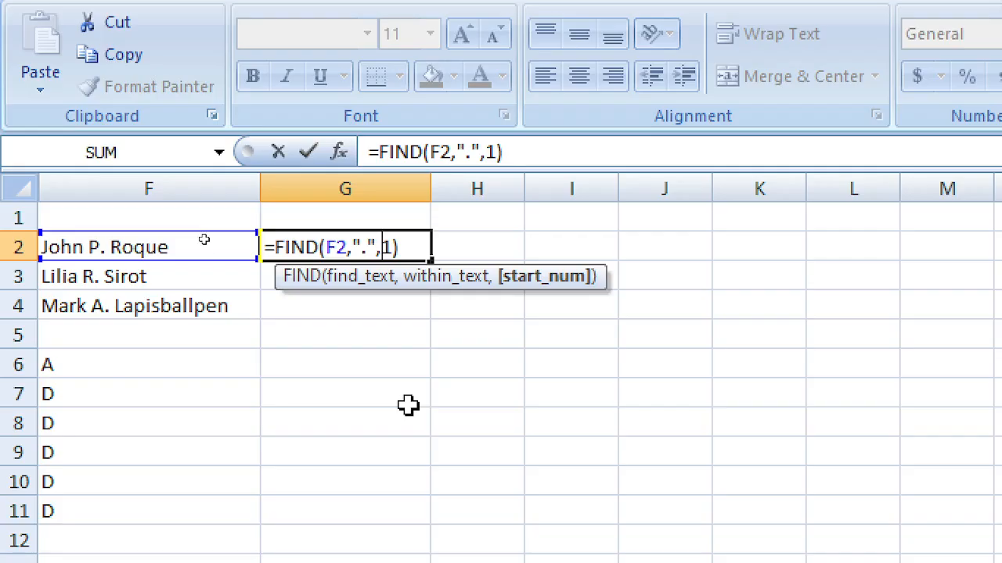
key(Delete)
text(2)
key(BackSpace)
text(0)
key(Return)
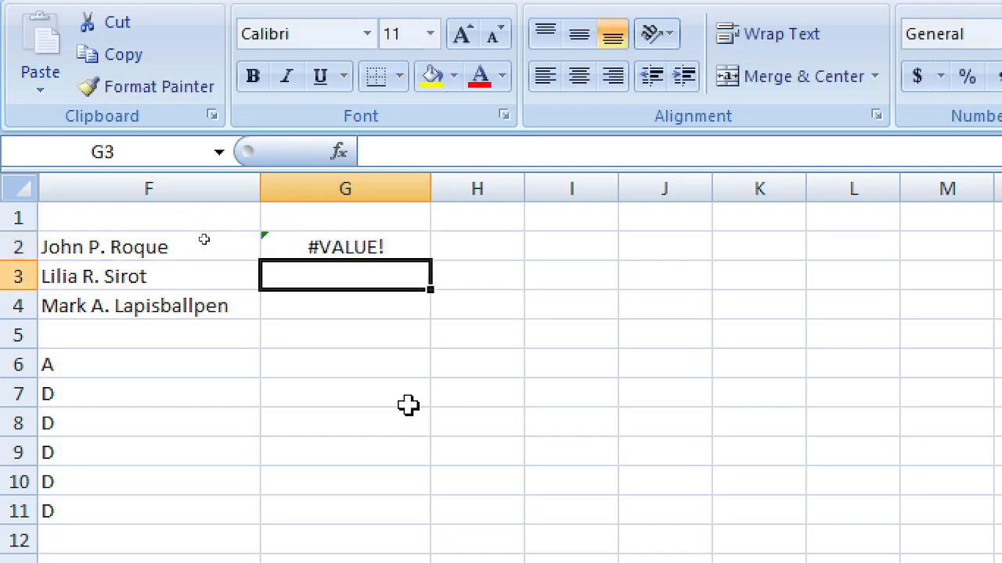
Step: Delete G2's #VALUE! FIND formula and start retyping =find( there
key(Up)
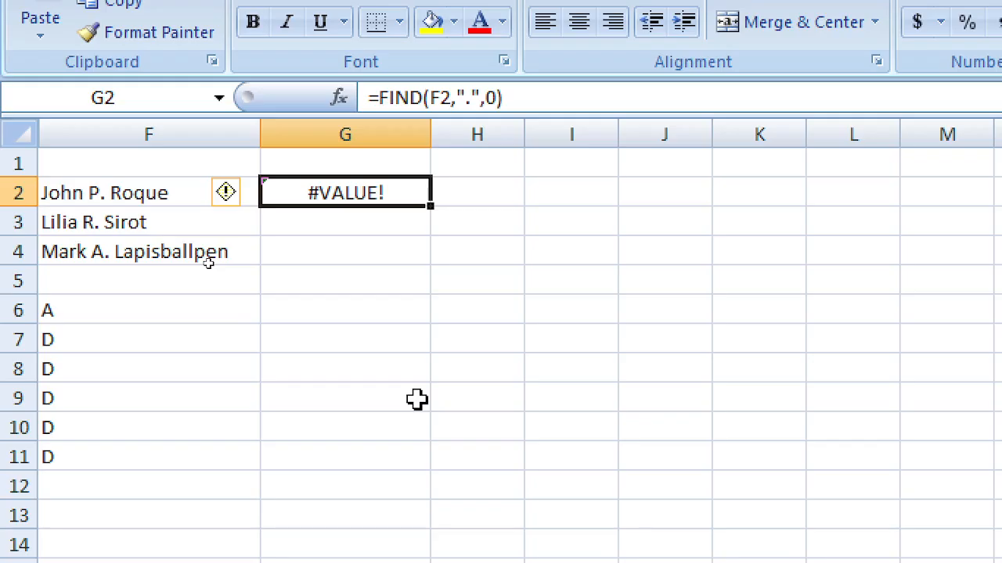
key(Delete)
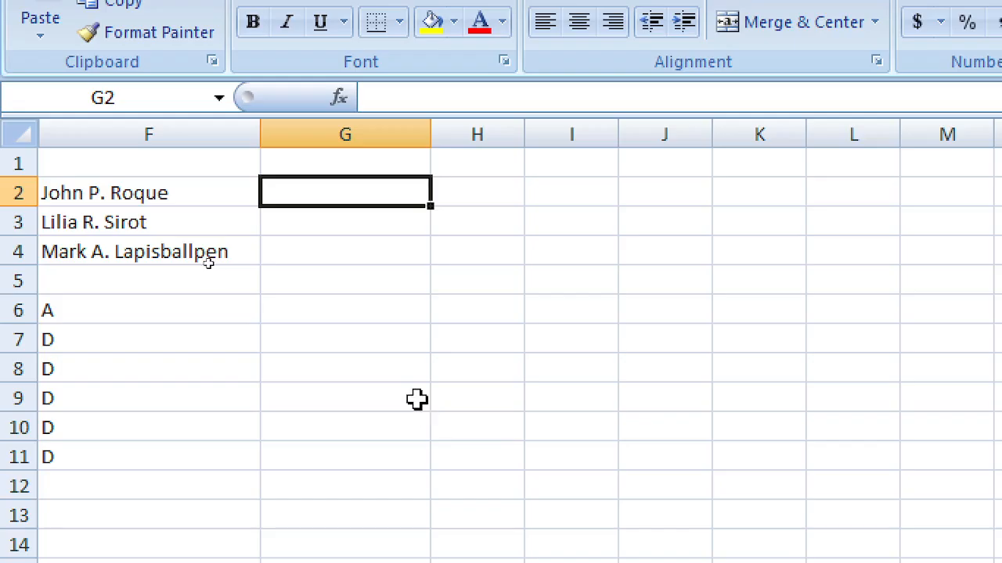
text(=)
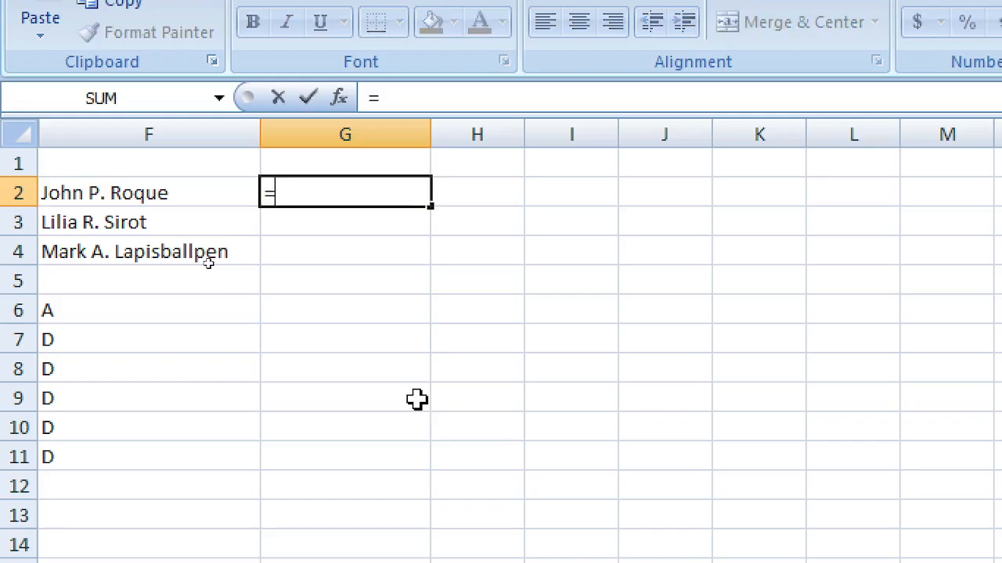
text(find()
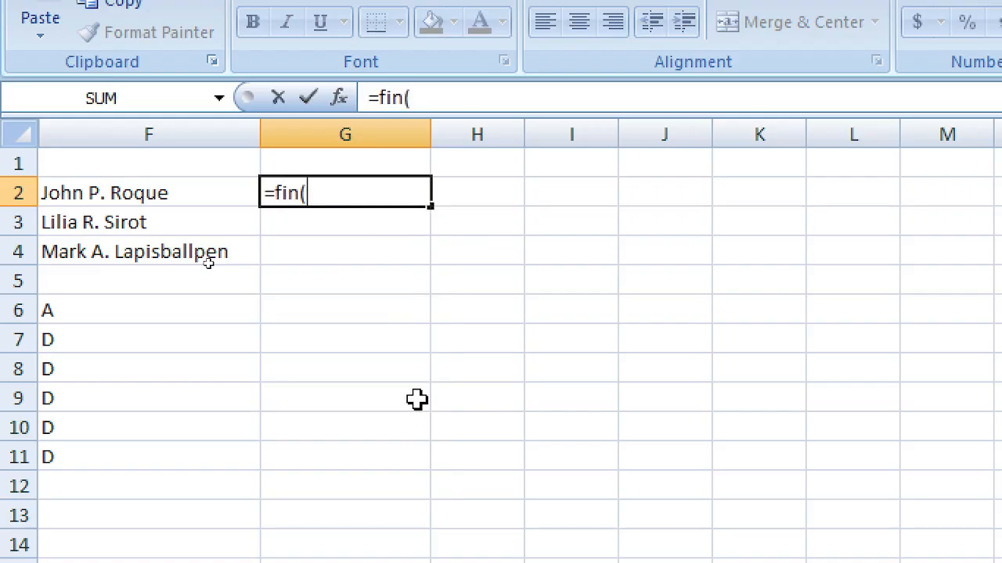
Step: Replace the unfinished formula in G2 with =FIND(".",F2,1), which returns 7
key(BackSpace)
text(d()
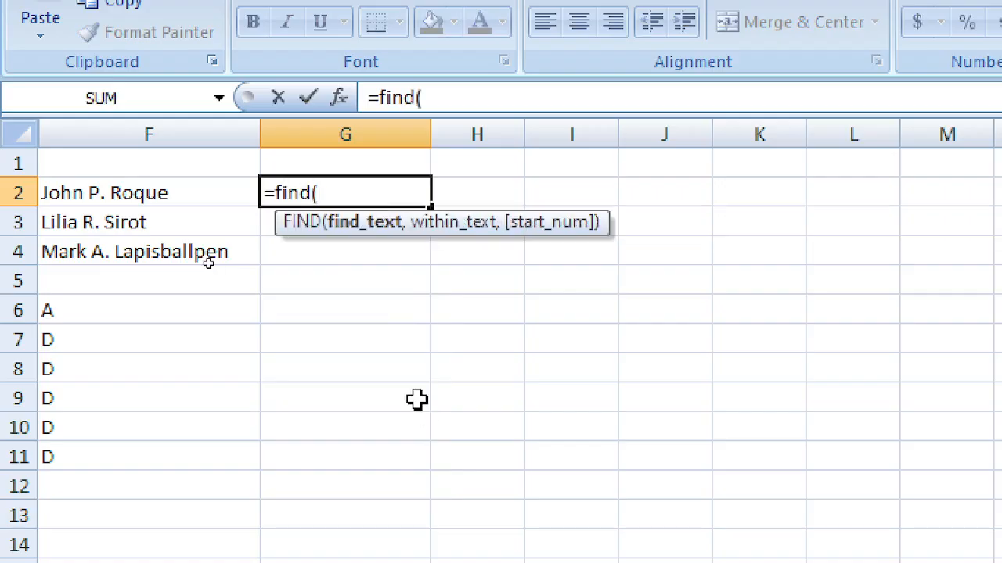
key(Left)
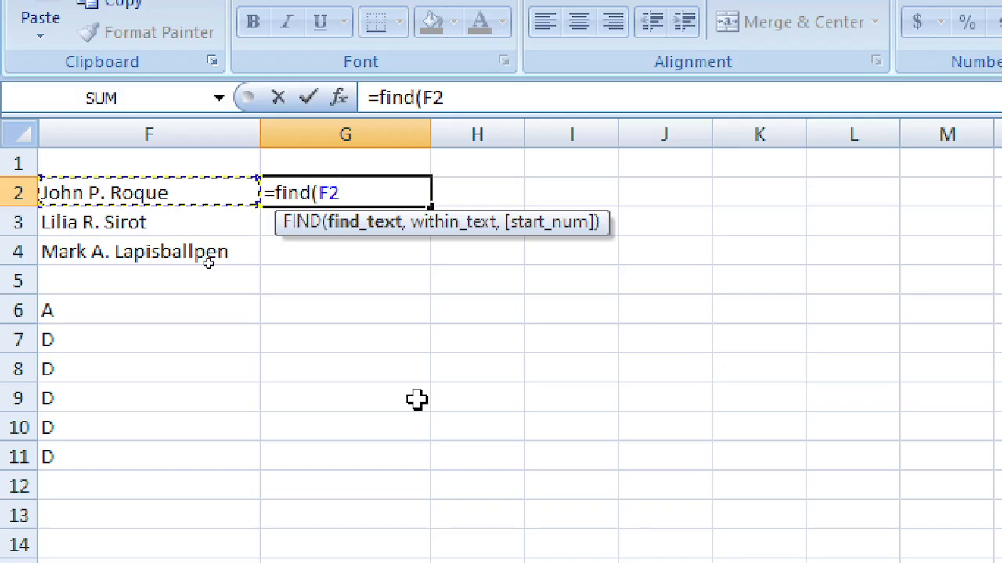
key(BackSpace)
key(BackSpace)
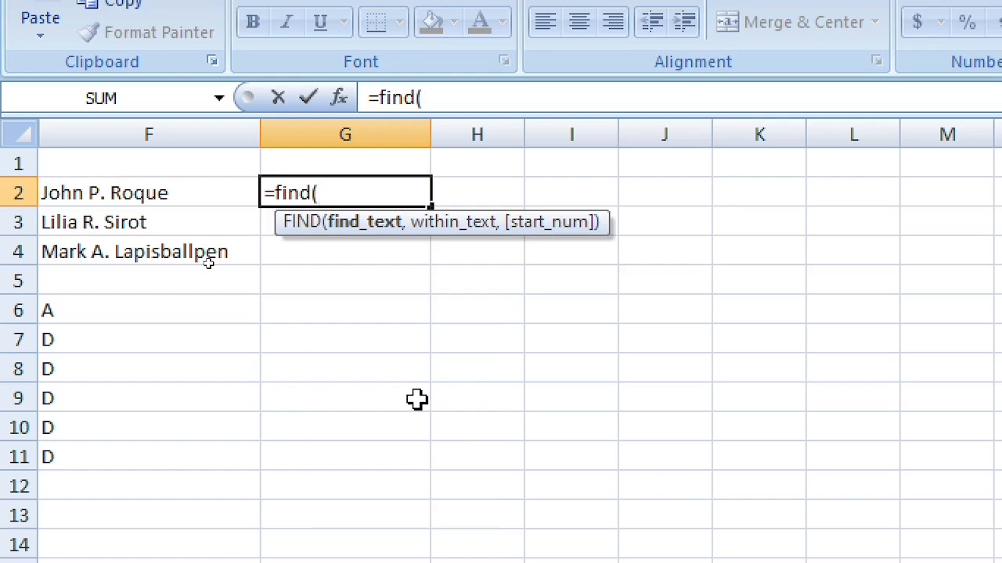
key(Escape)
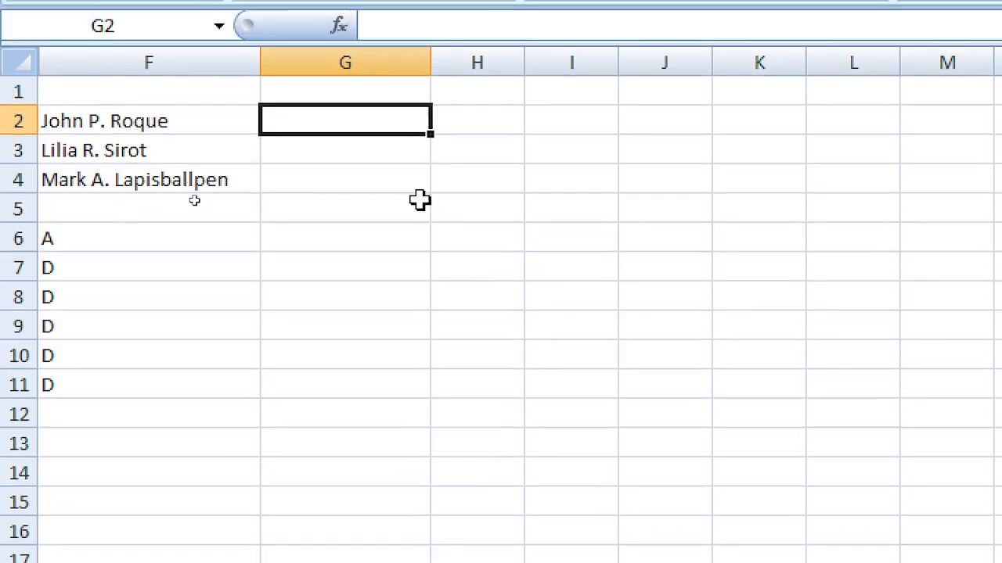
text(=f)
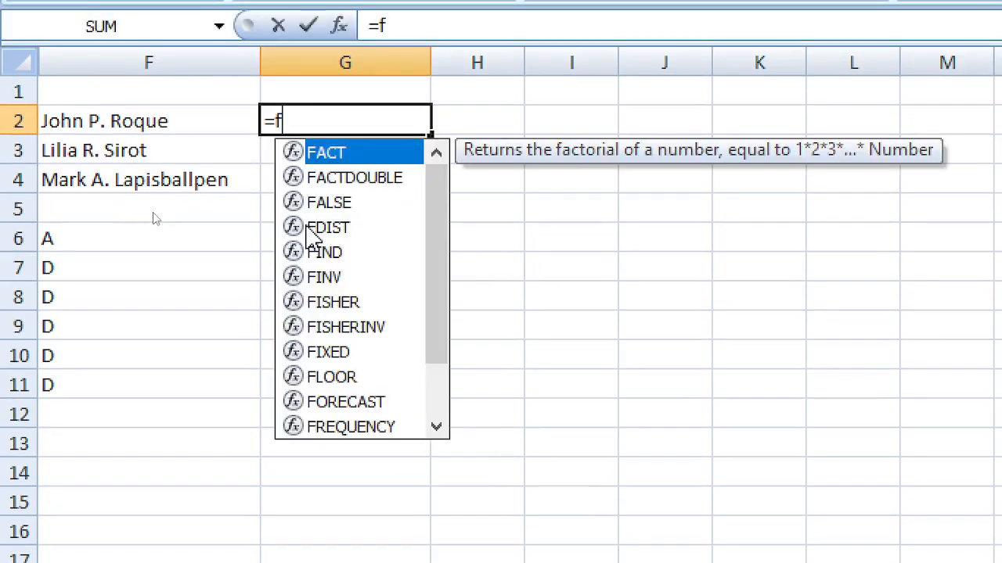
text(ind()
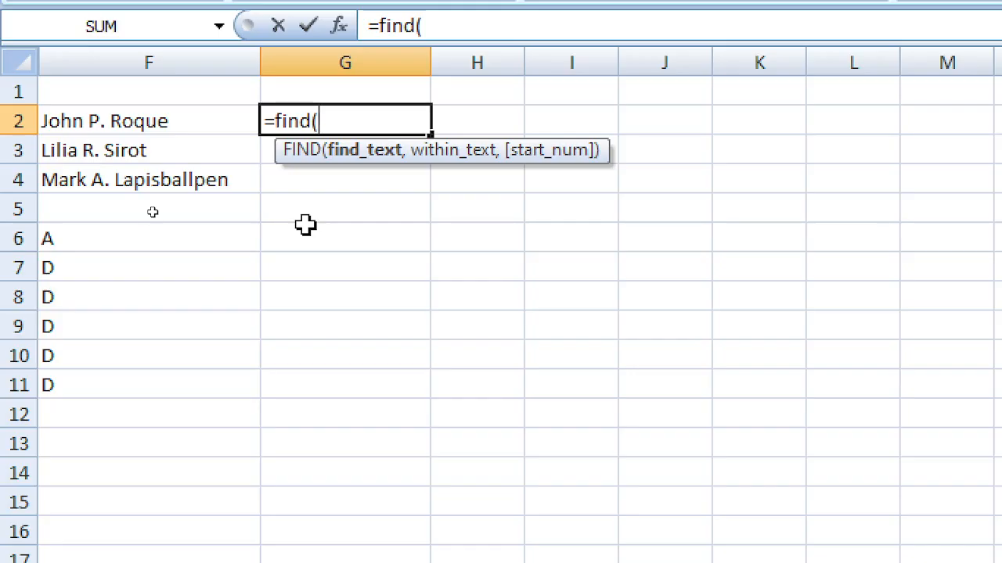
text(".",)
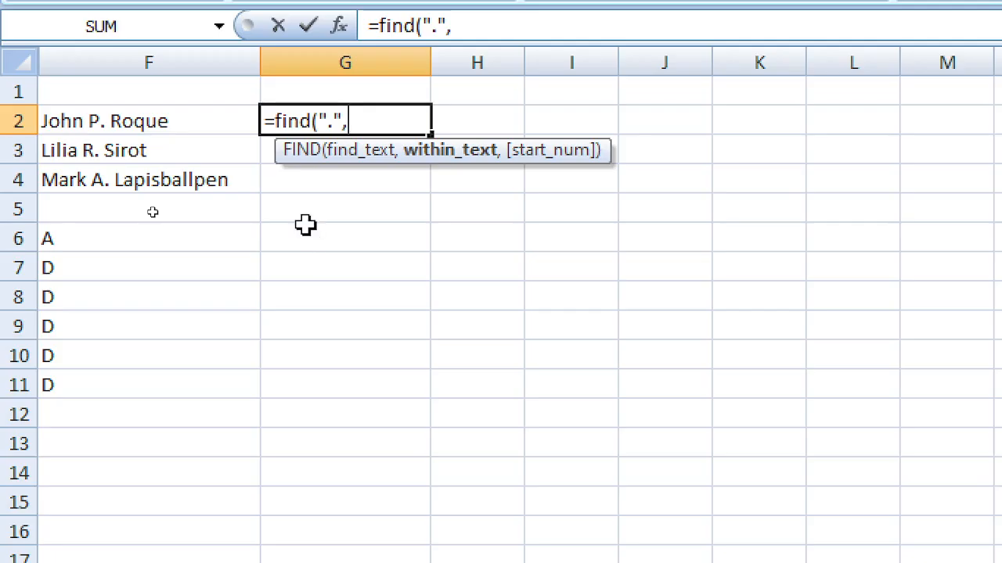
key(Left)
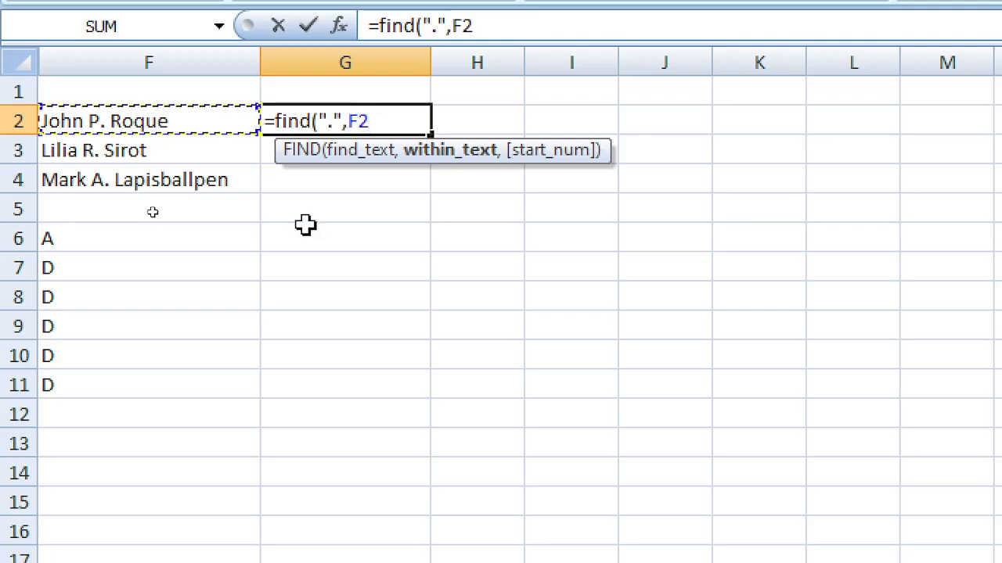
text(,1)
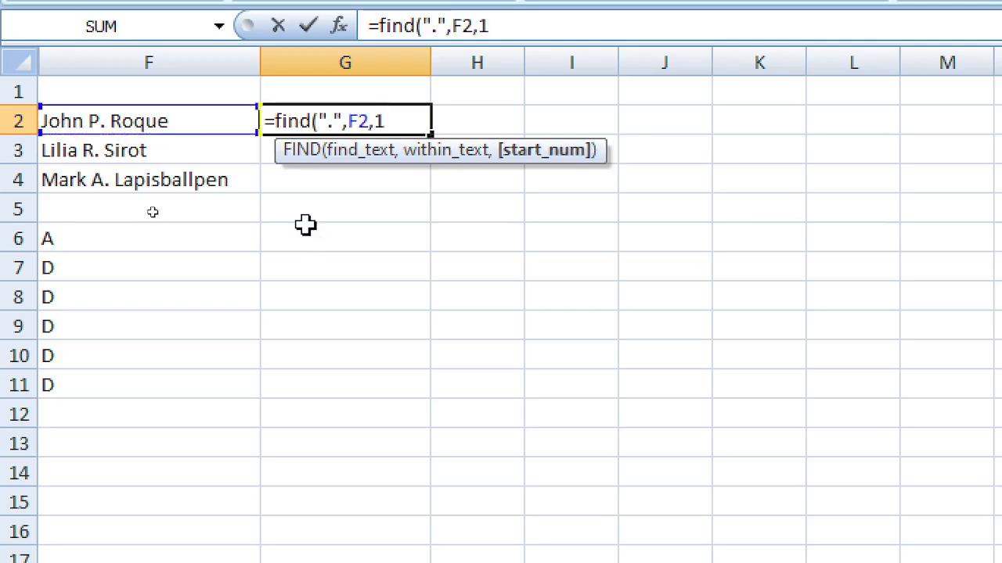
text())
key(Return)
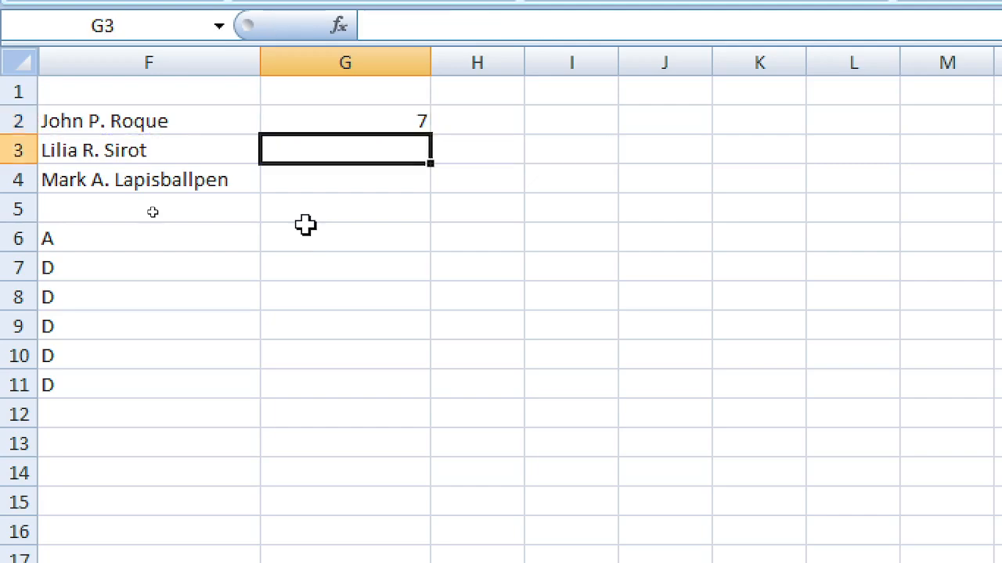
Step: Copy G2's FIND formula into G3:G4
key(Up)
key(ctrl+c)
key(Down)
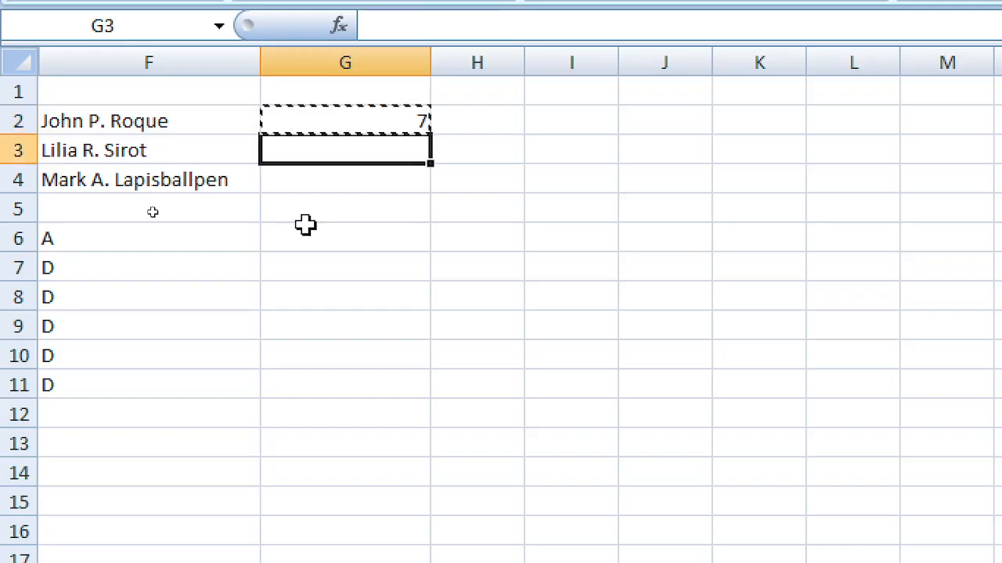
key(shift+Down)
key(Return)
Step: Lengthen the surname in F3 by appending 'a' and then 'ses', checking G3 and G4
key(Right)
key(Up)
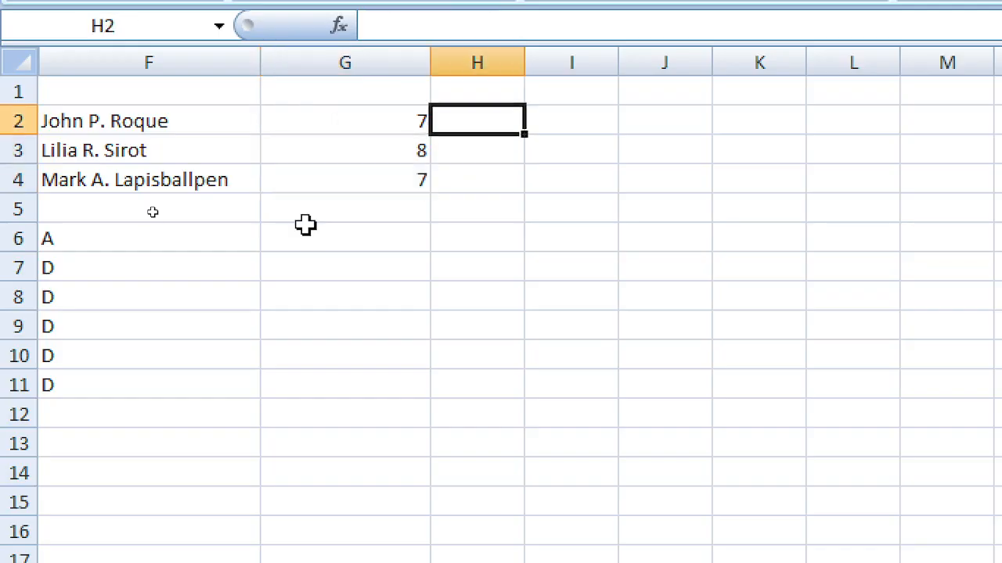
key(Down)
key(Left)
key(Left)
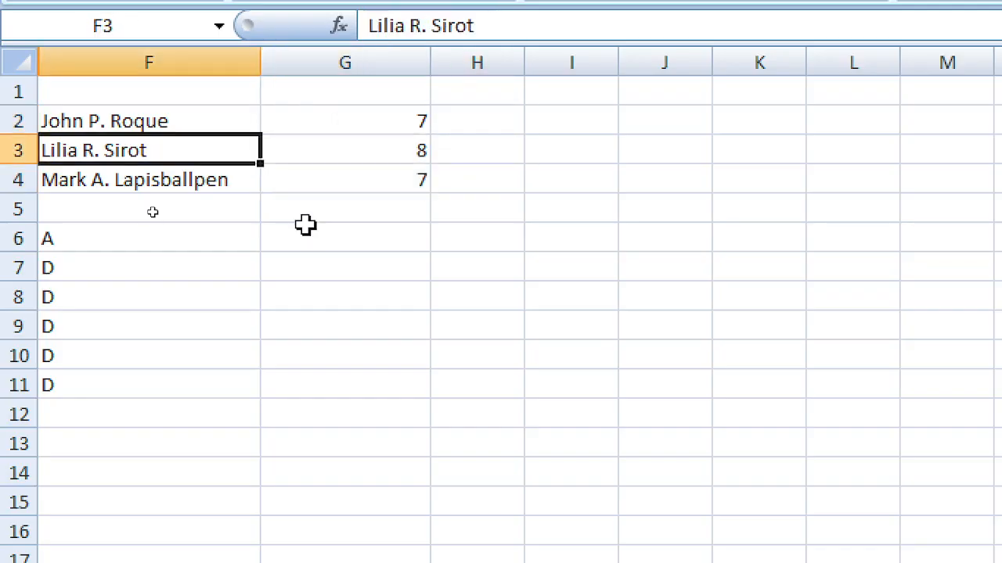
key(F2)
text(a)
key(Return)
key(Right)
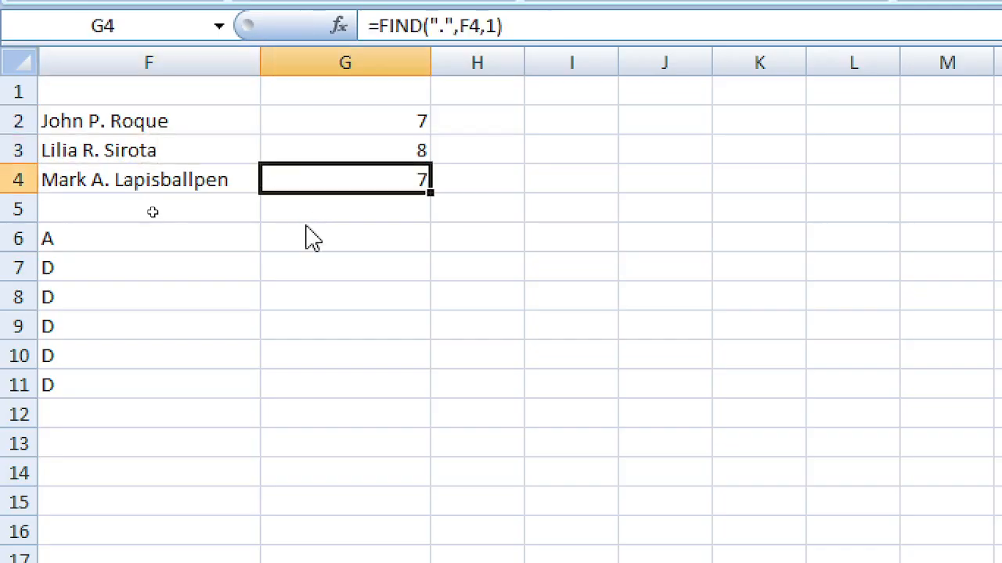
key(Up)
key(Left)
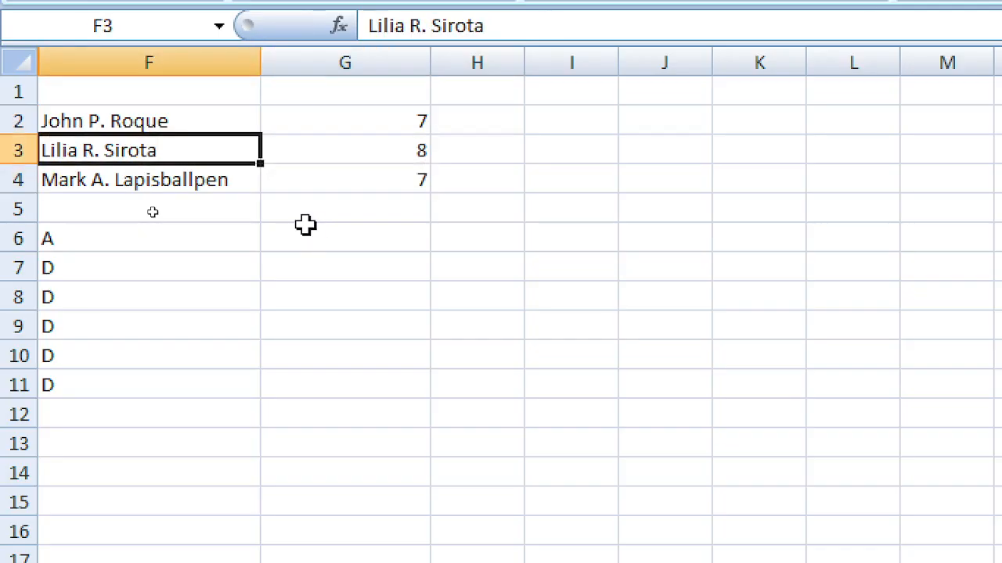
key(F2)
text(s)
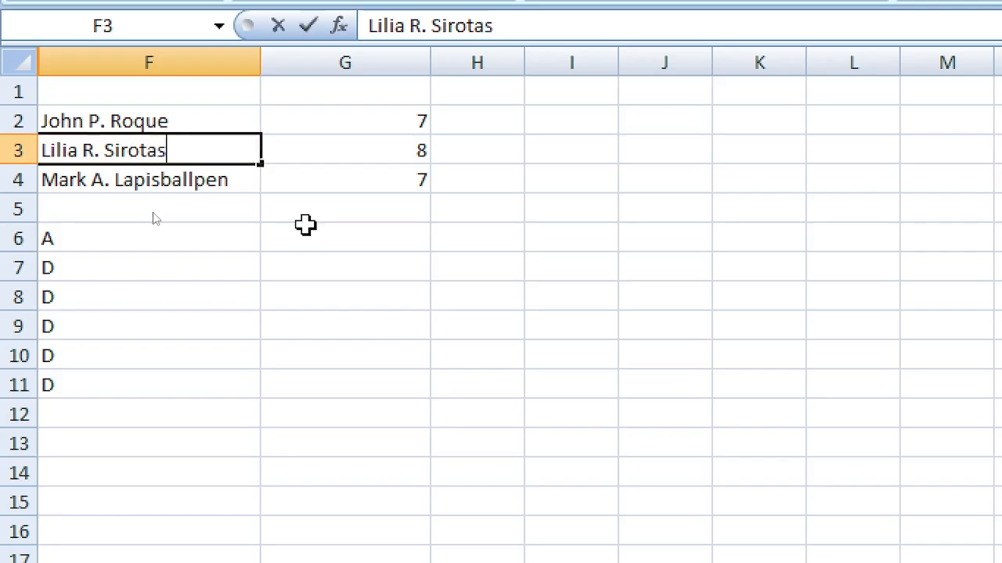
text(es)
key(Return)
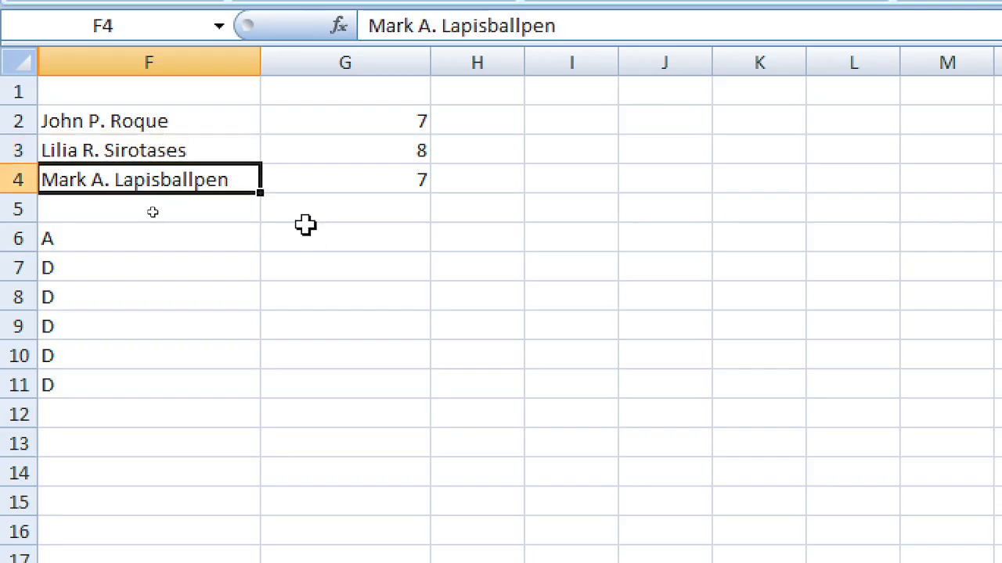
Step: Review the results in G2:G4 and trim two letters off the F3 surname
key(Up)
key(Right)
key(Down)
key(Left)
key(Up)
key(Up)
key(Right)
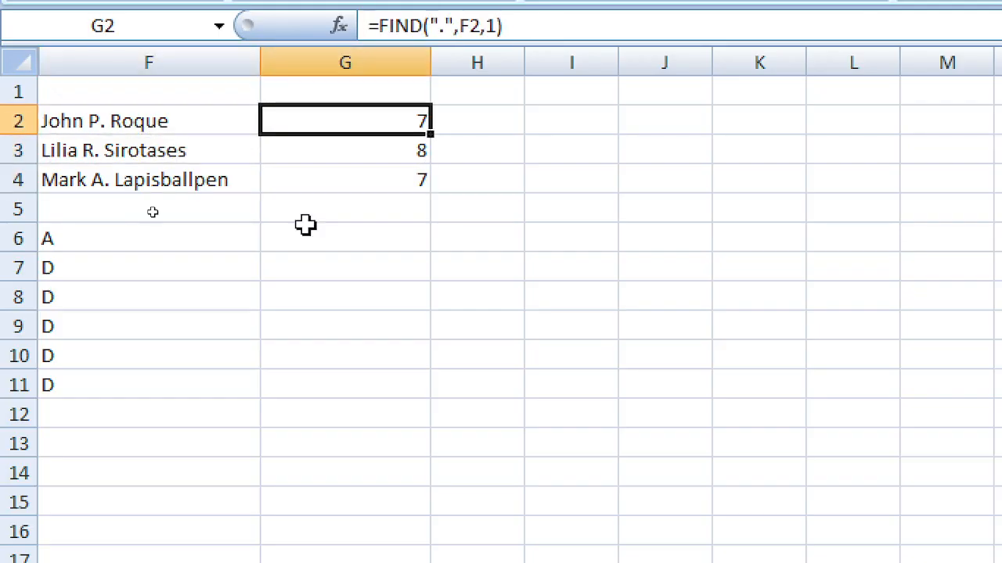
key(Left)
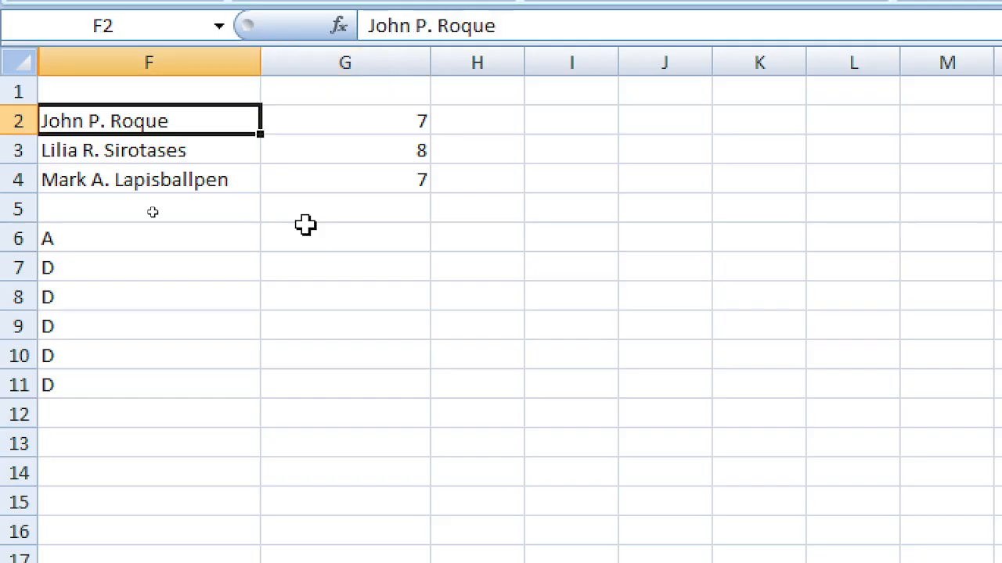
key(Down)
key(F2)
key(BackSpace)
key(BackSpace)
key(BackSpace)
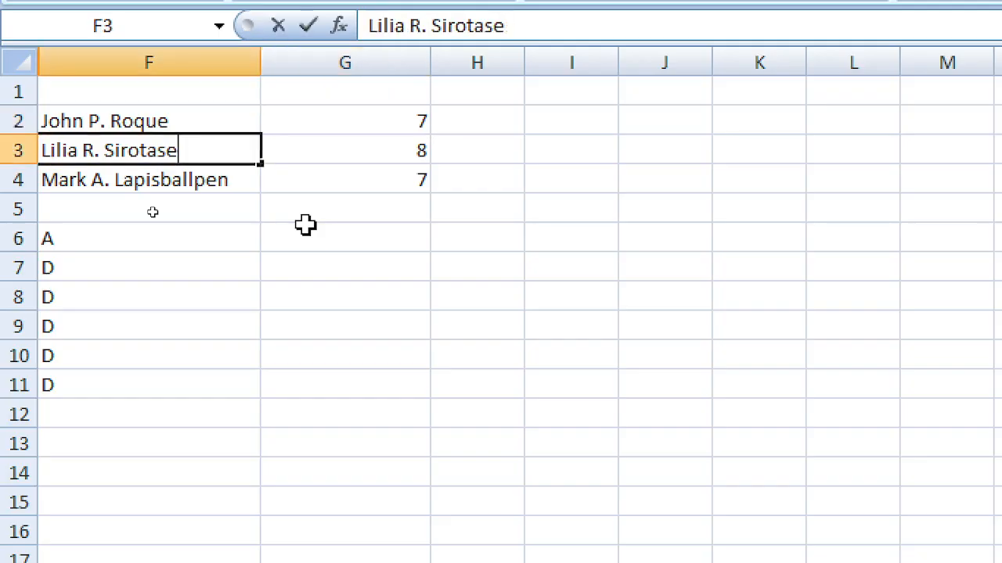
key(BackSpace)
key(Return)
Step: Insert 'baby' after the first name in F3 so G3 returns 12
key(Up)
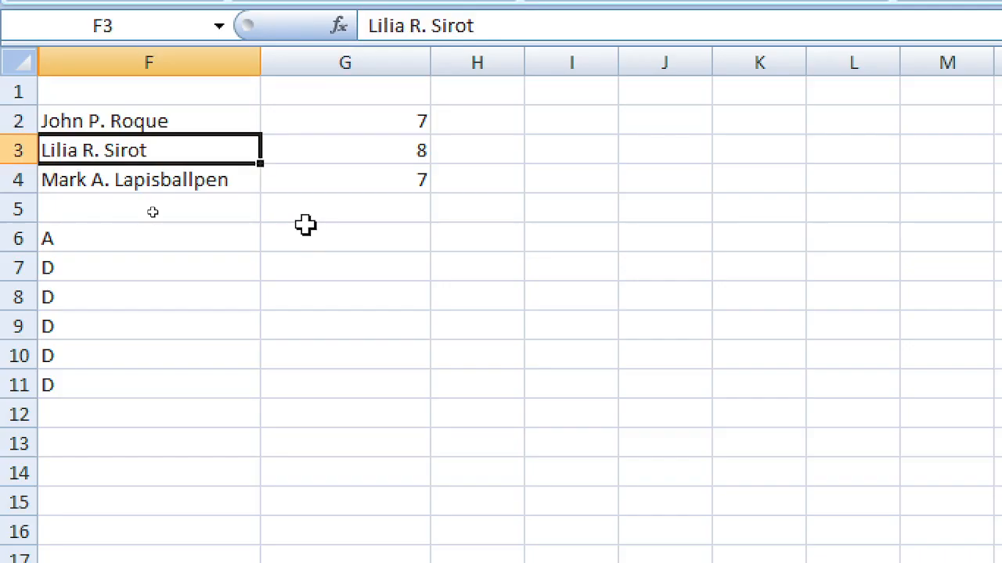
key(F2)
key(Left)
key(Left)
key(Left)
key(Left)
key(Left)
key(Left)
key(Left)
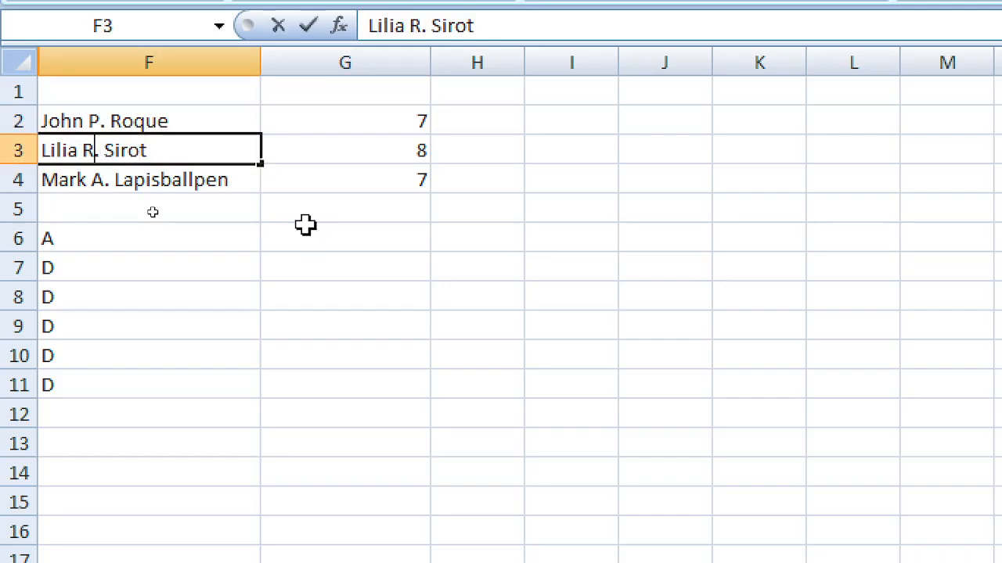
key(Left)
text(ba)
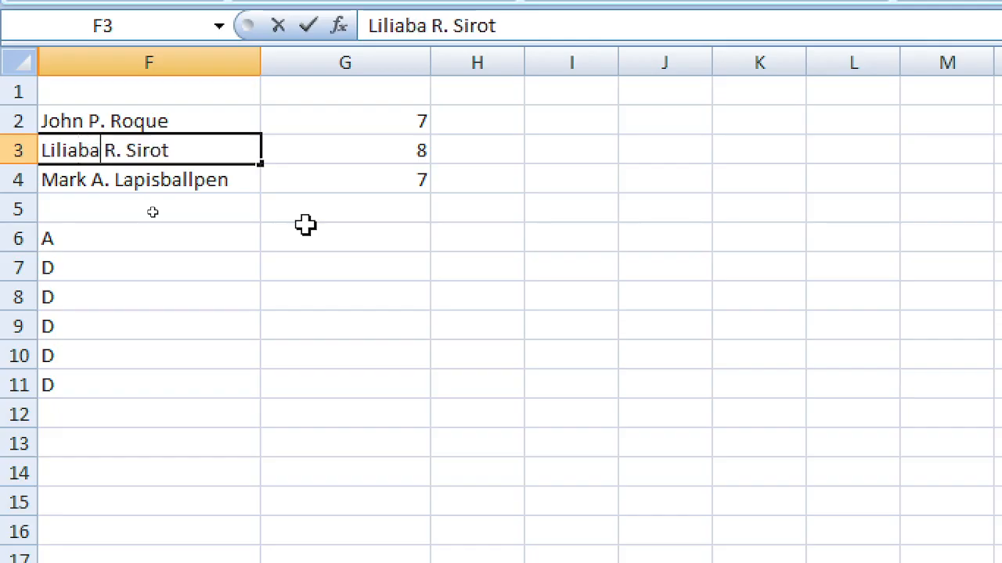
text(by)
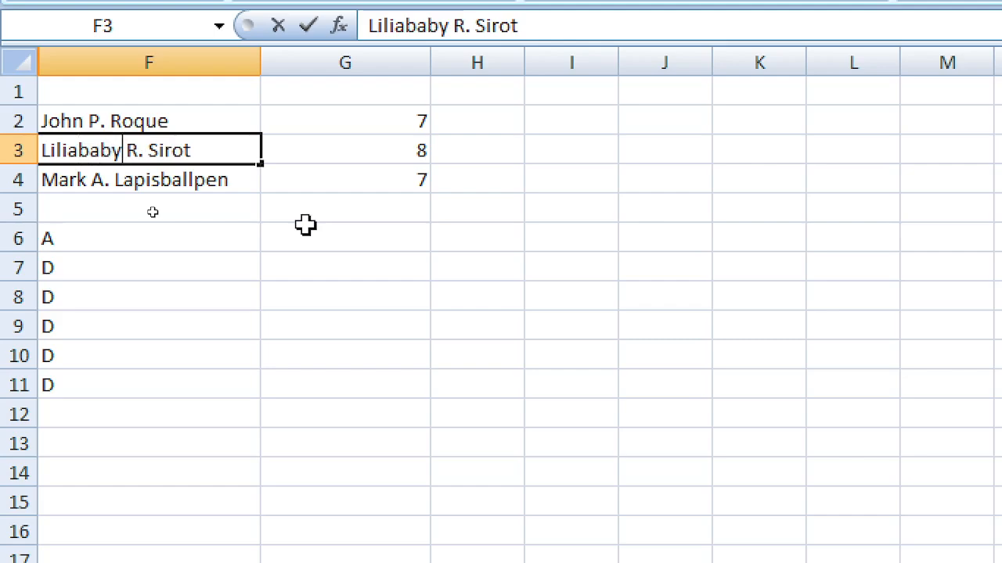
key(Return)
key(Up)
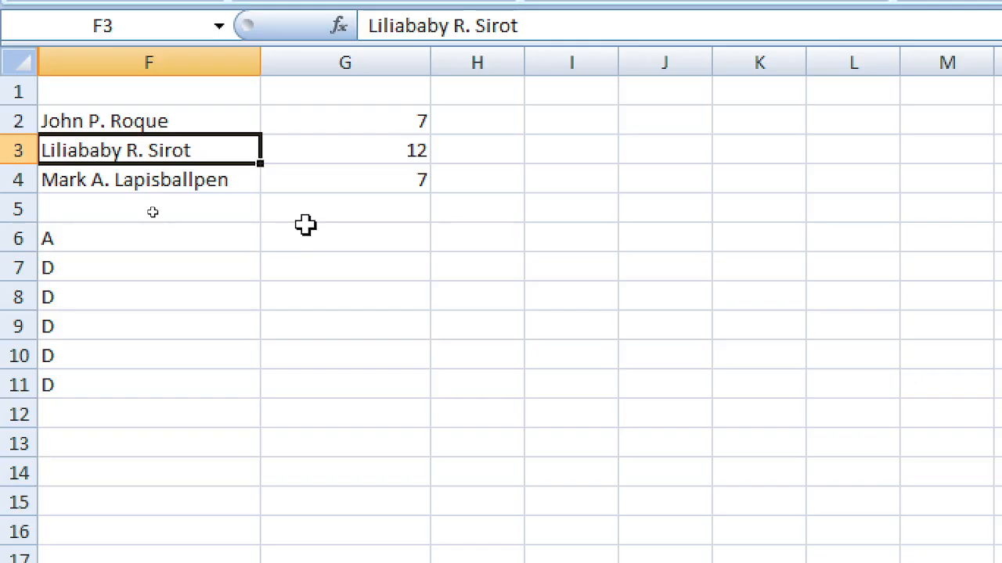
key(Up)
key(Up)
key(Right)
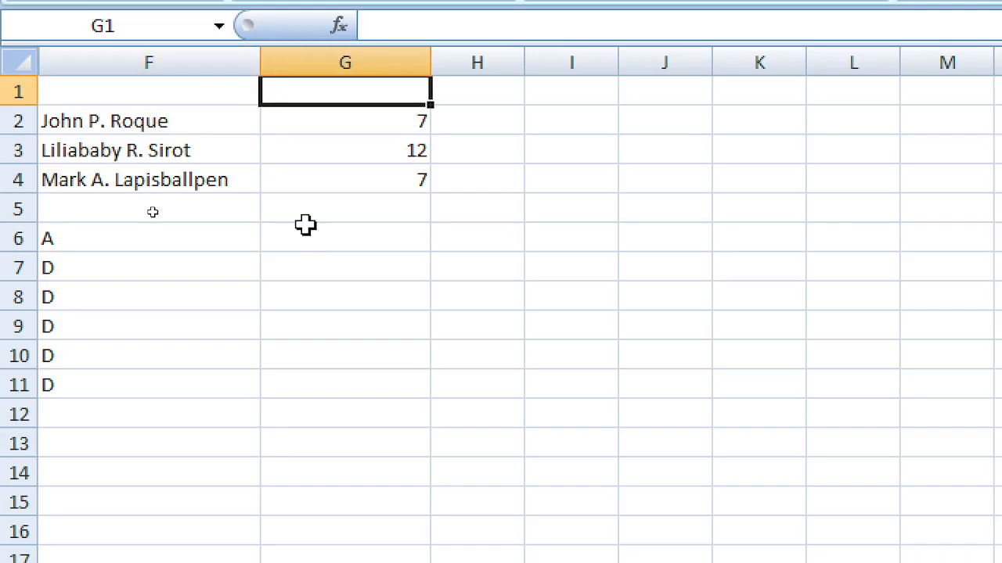
text(lengt)
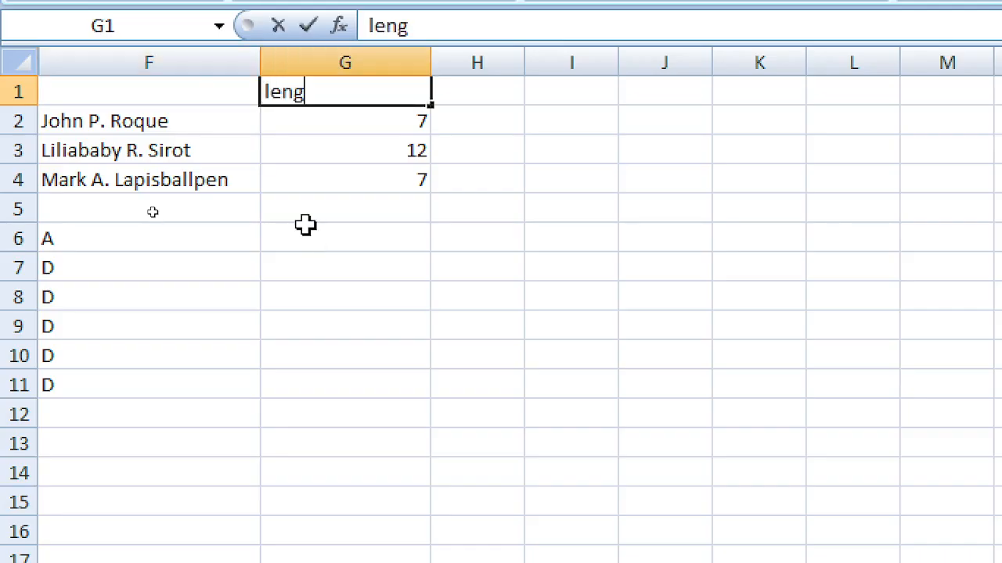
key(BackSpace)
key(BackSpace)
text(gtj)
key(Return)
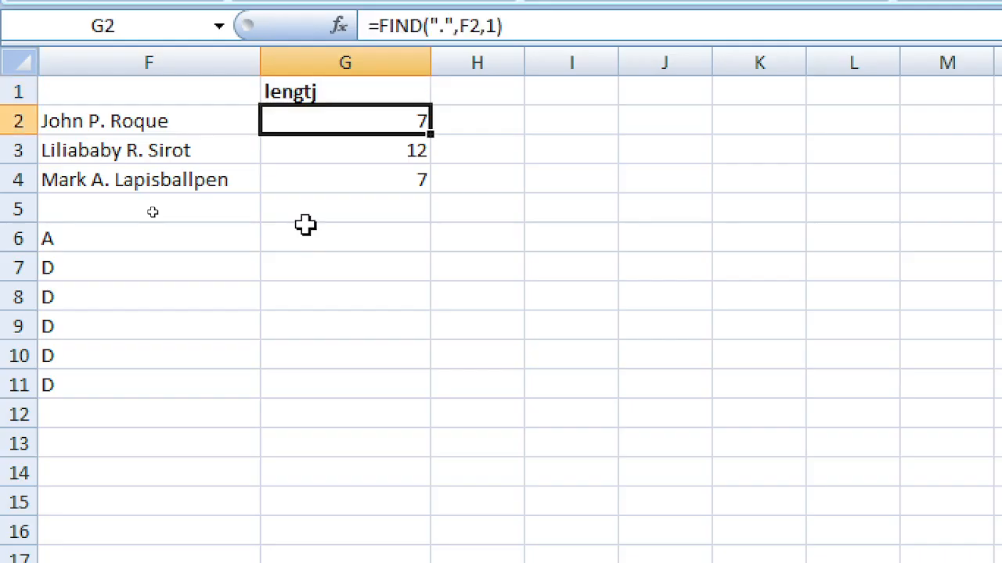
key(Up)
text(leng)
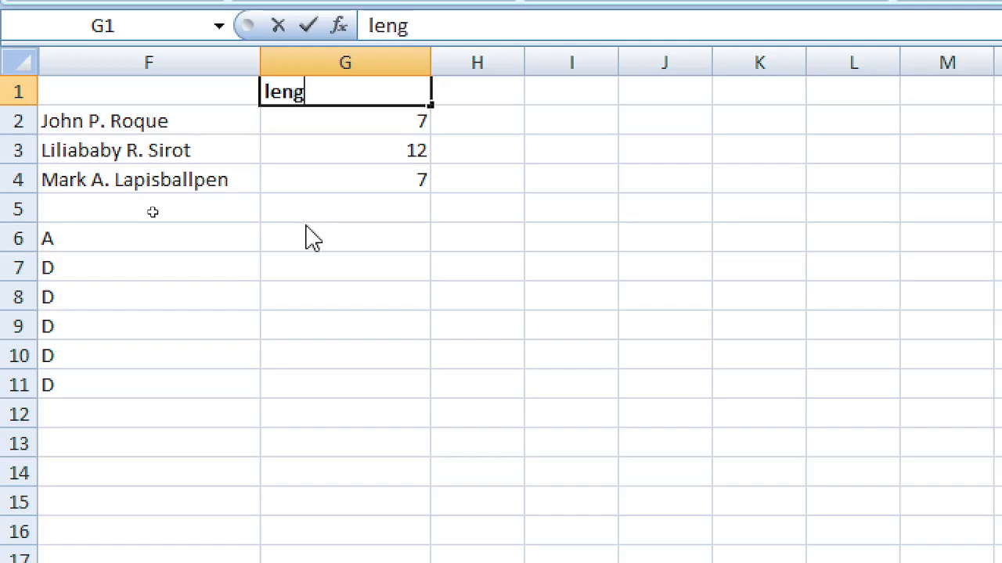
key(BackSpace)
key(BackSpace)
key(BackSpace)
key(BackSpace)
text(finding .)
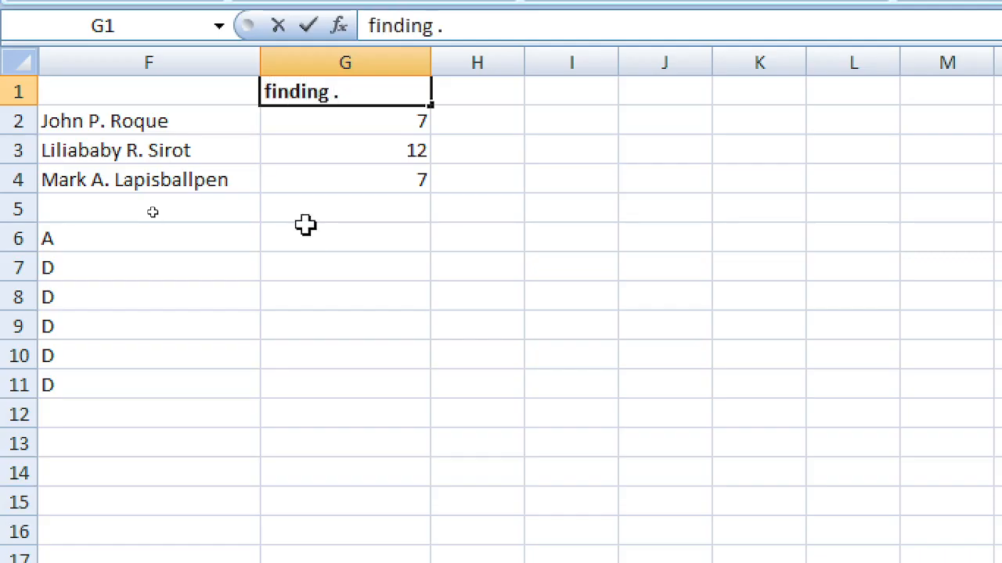
key(BackSpace)
text(".")
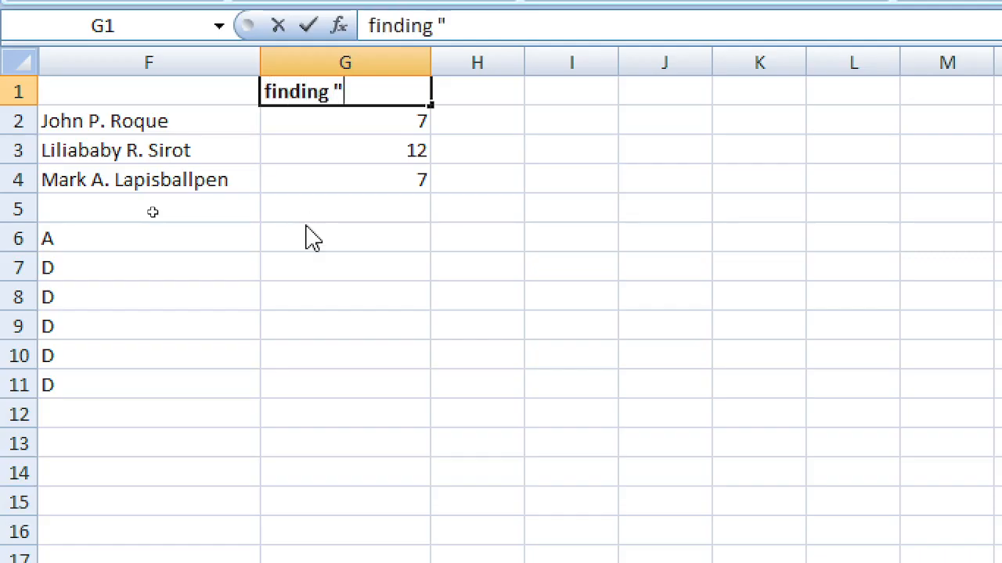
key(Return)
key(Up)
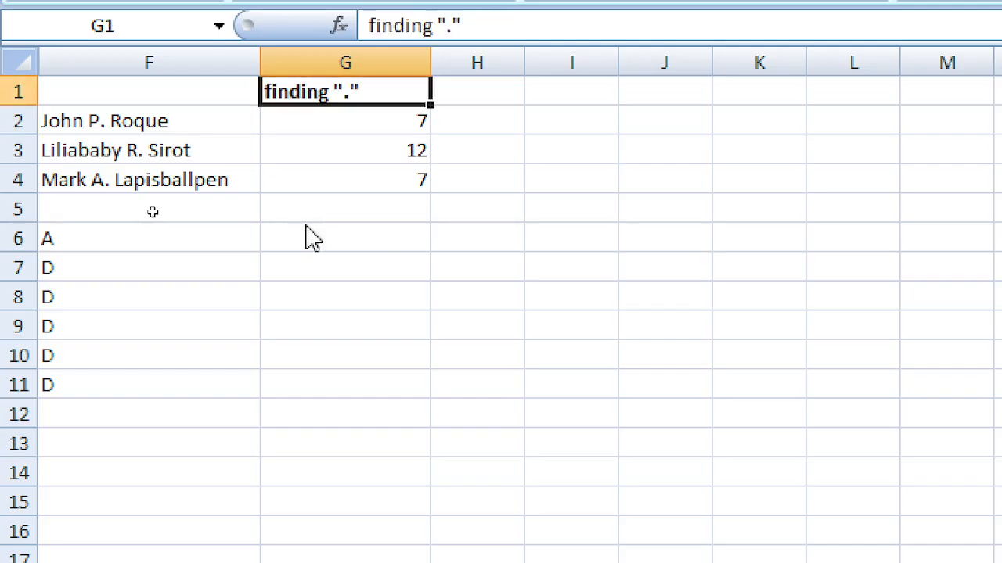
key(Down)
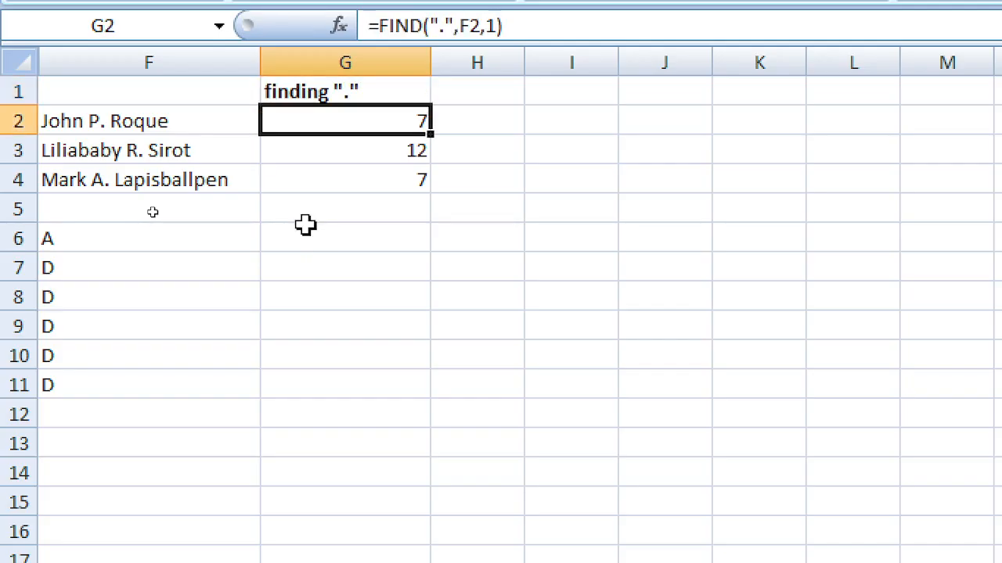
key(Left)
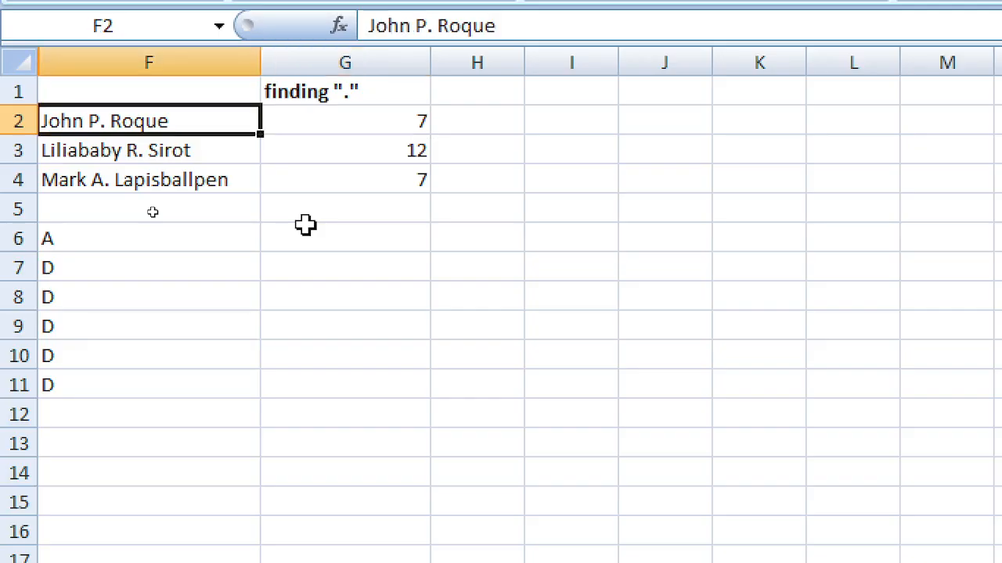
key(Right)
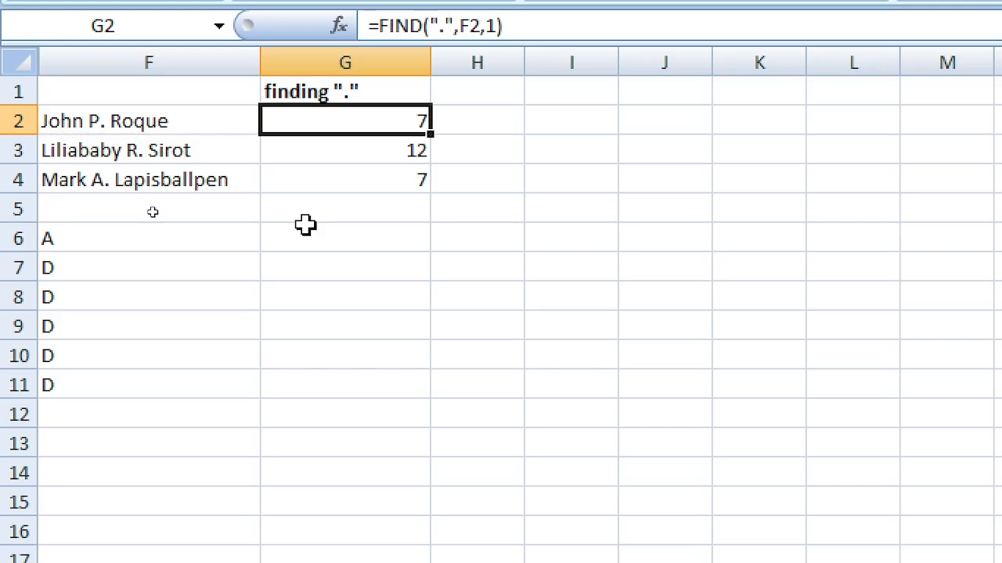
key(Right)
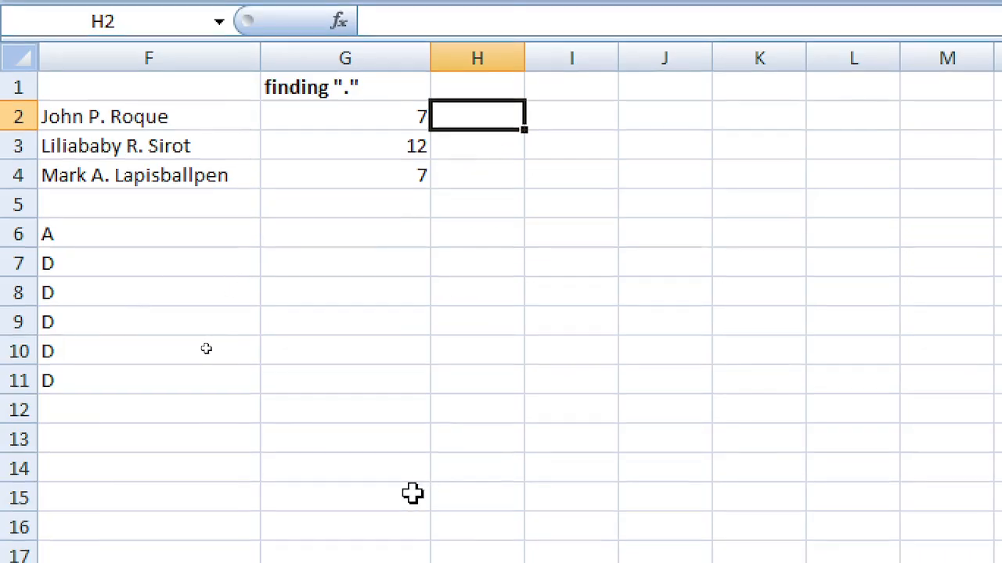
Step: Begin a RIGHT formula in H2 with F2 as its text argument
text(=)
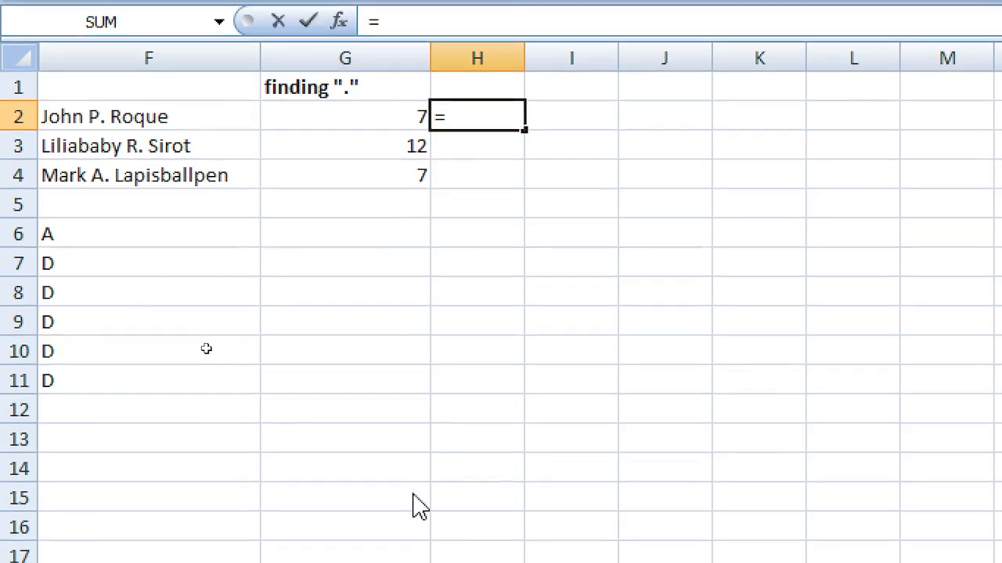
key(Left)
key(Left)
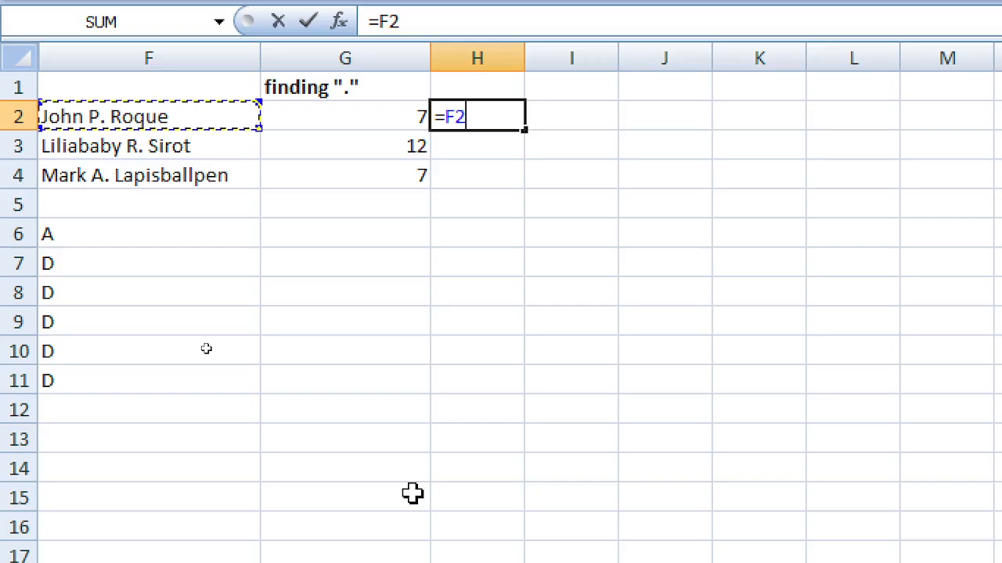
key(Escape)
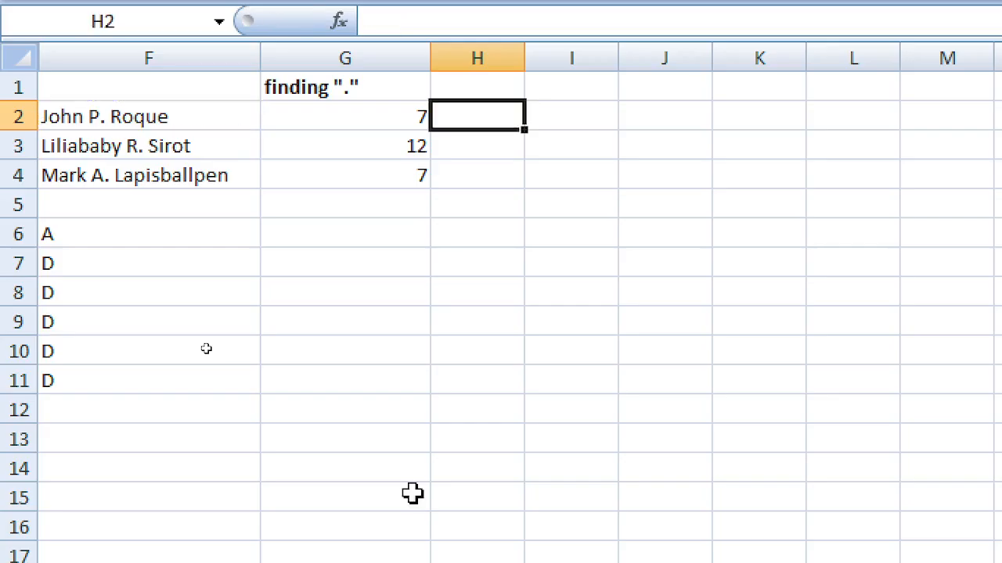
text(=)
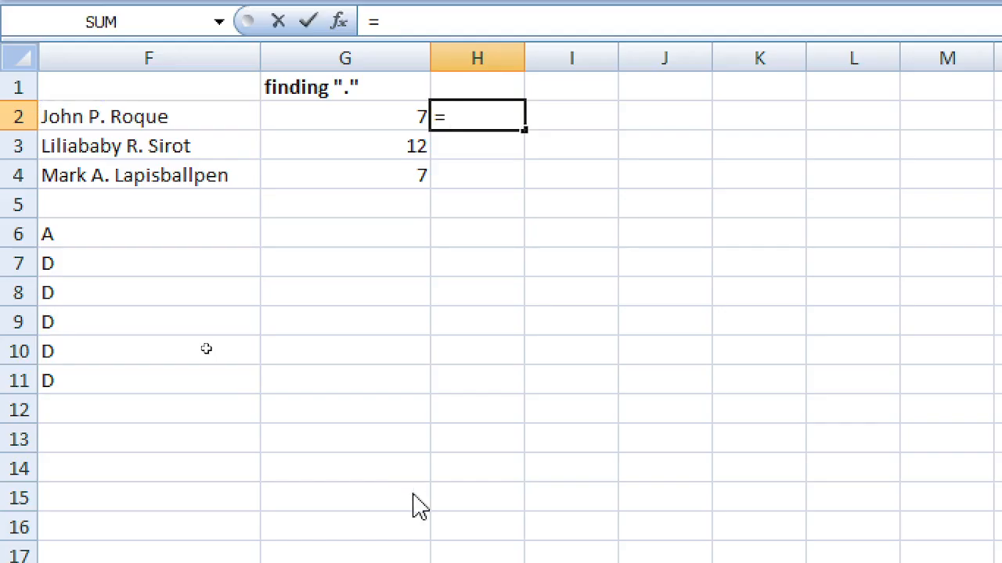
text(mi)
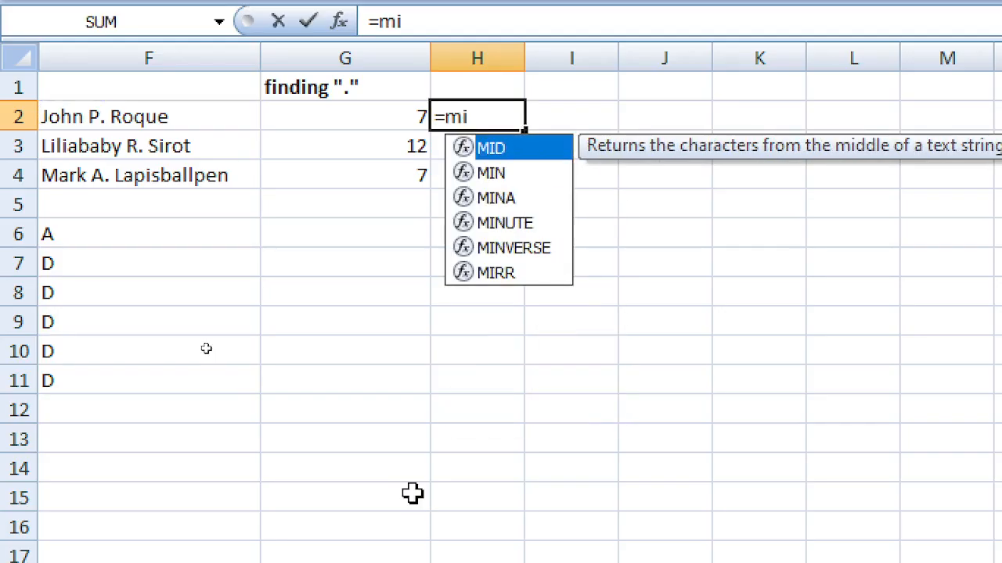
key(BackSpace)
key(BackSpace)
text(rg)
key(BackSpace)
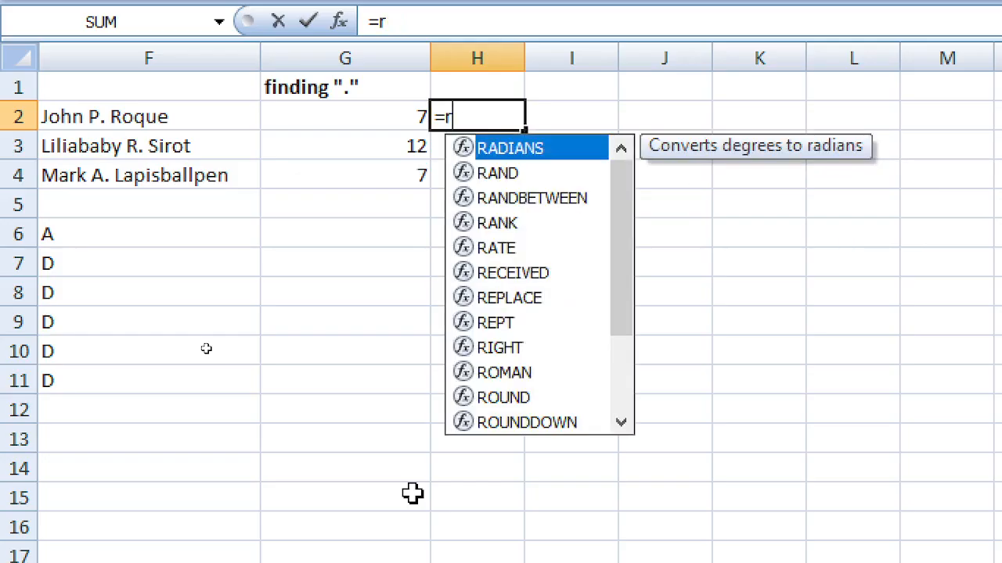
text(ight()
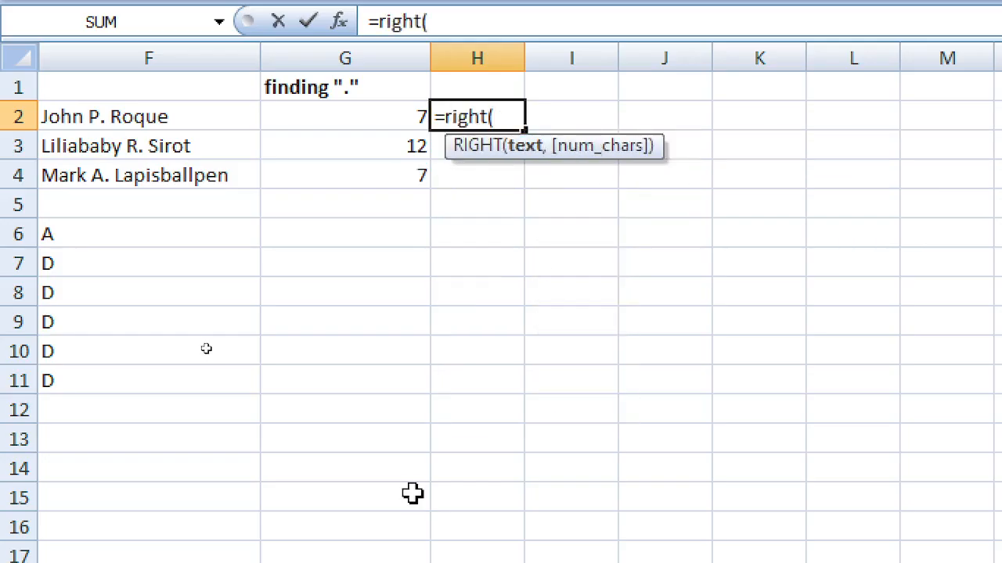
key(Left)
key(Left)
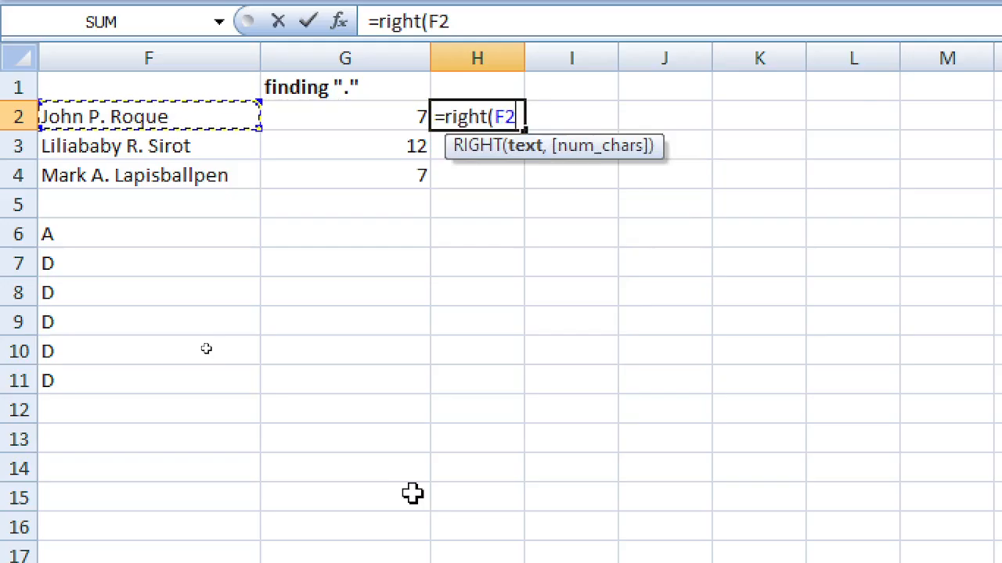
text(,)
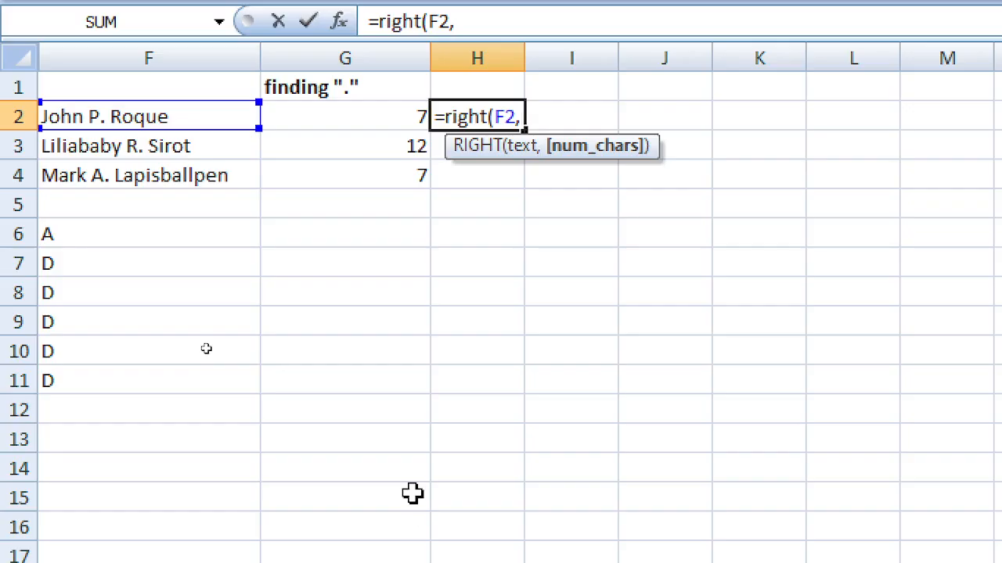
Step: Complete H2 as =RIGHT(F2,FIND(".",F2,1)) and accept Excel's bracket correction
key(Left)
key(Right)
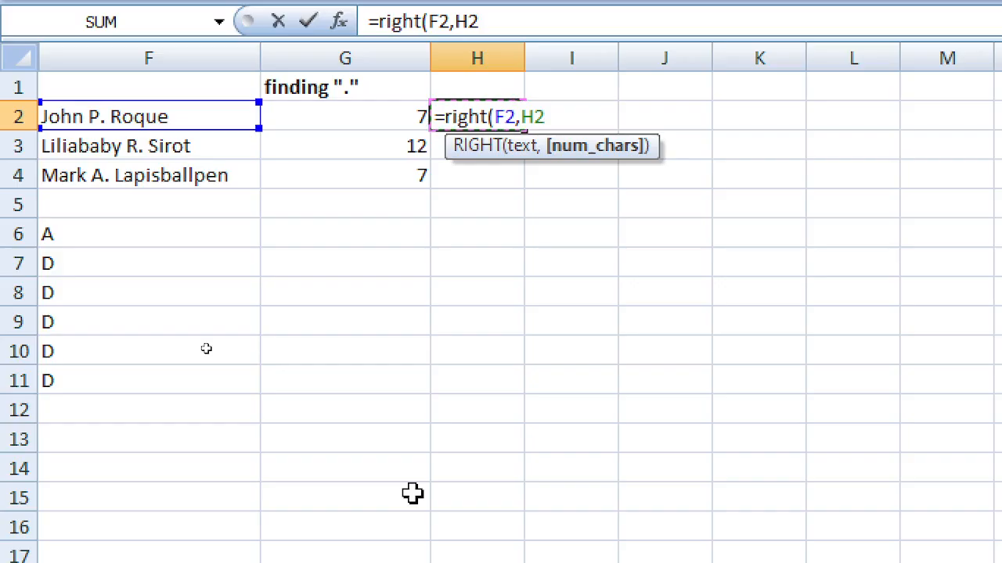
key(BackSpace)
key(BackSpace)
text(find)
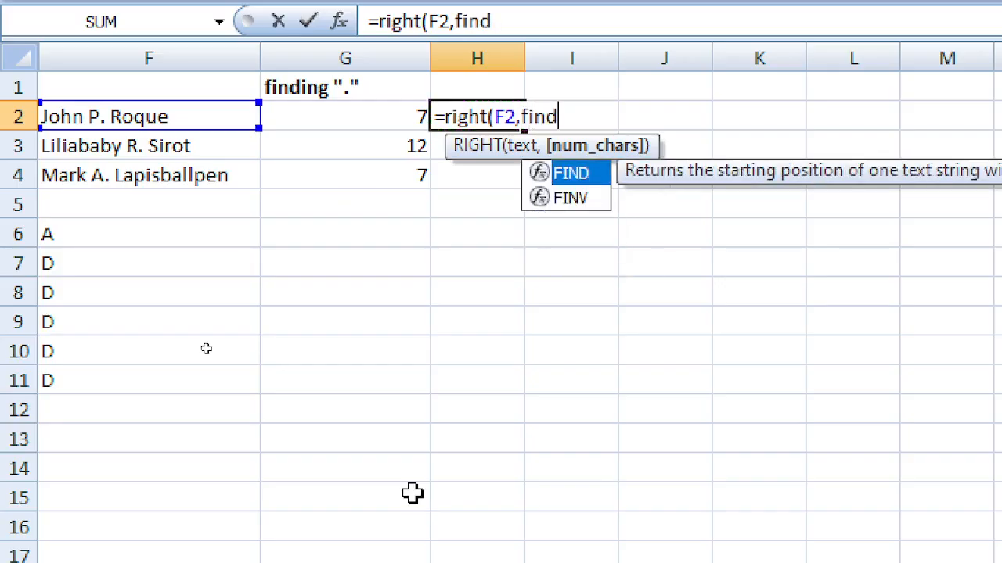
text(()
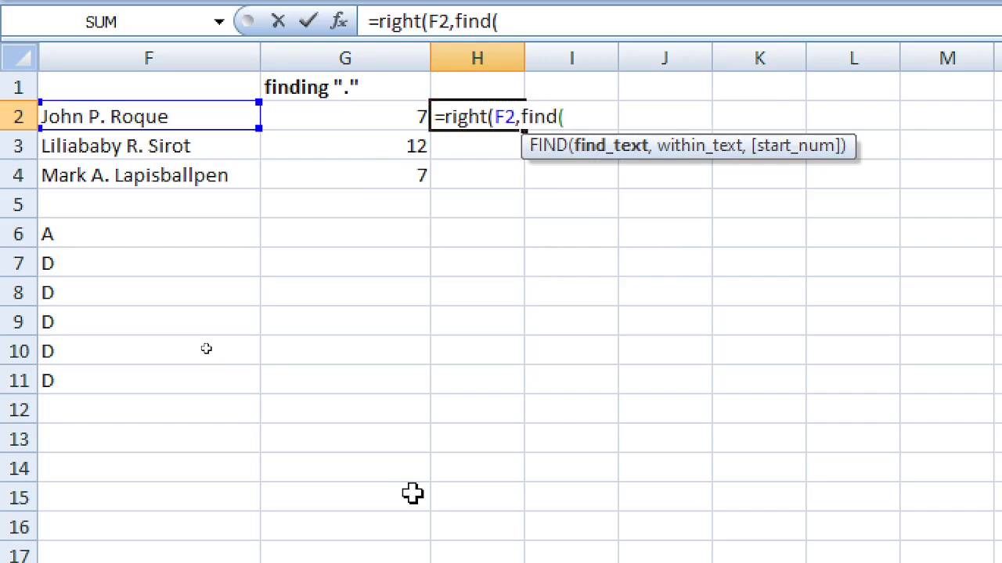
text(")
text(.")
text(,)
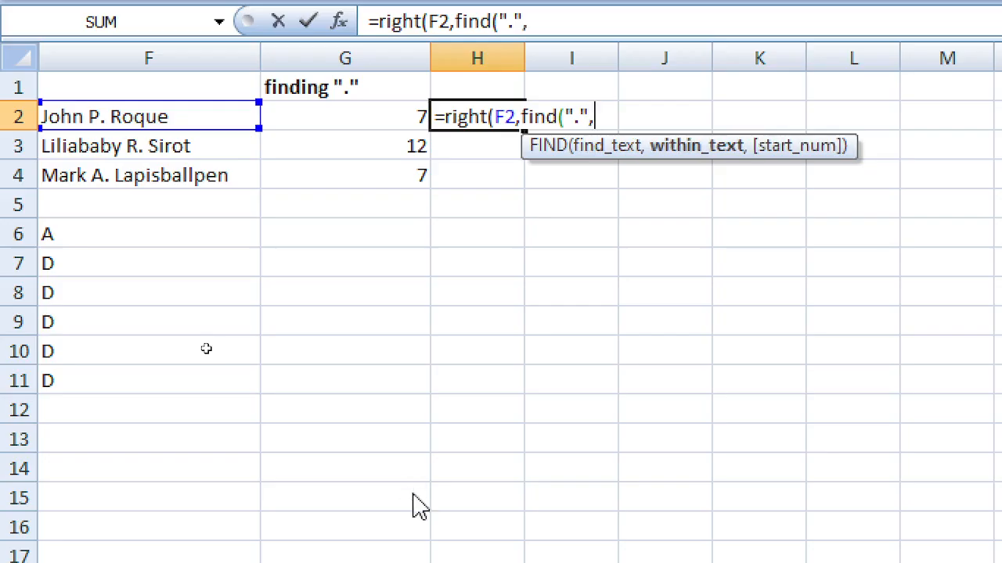
text(f2)
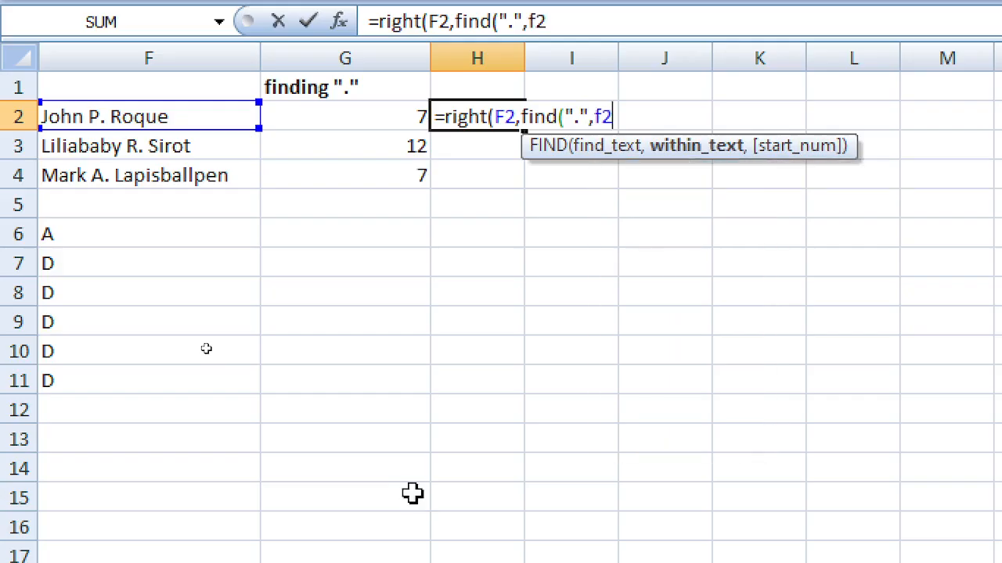
text(,1)
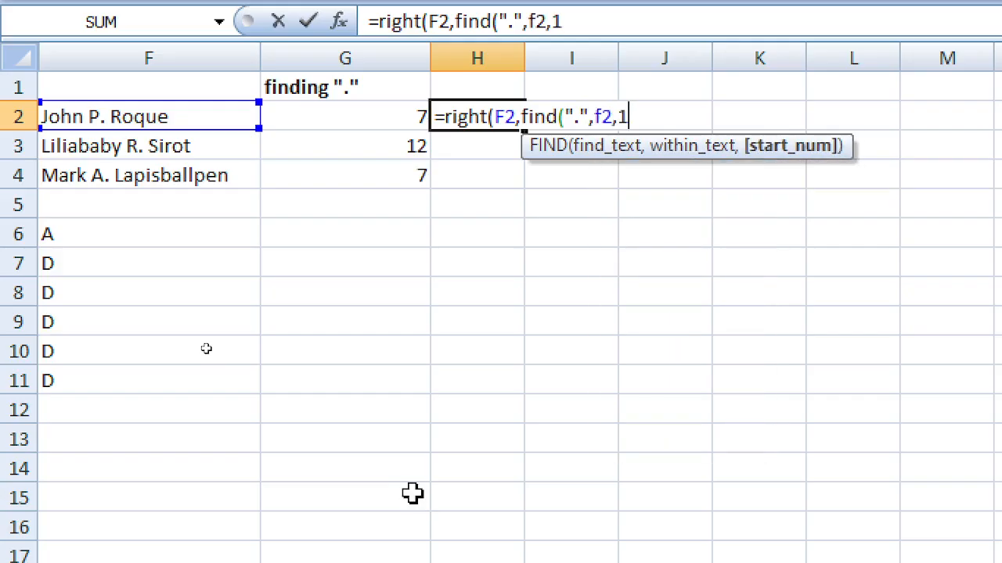
text())
key(Return)
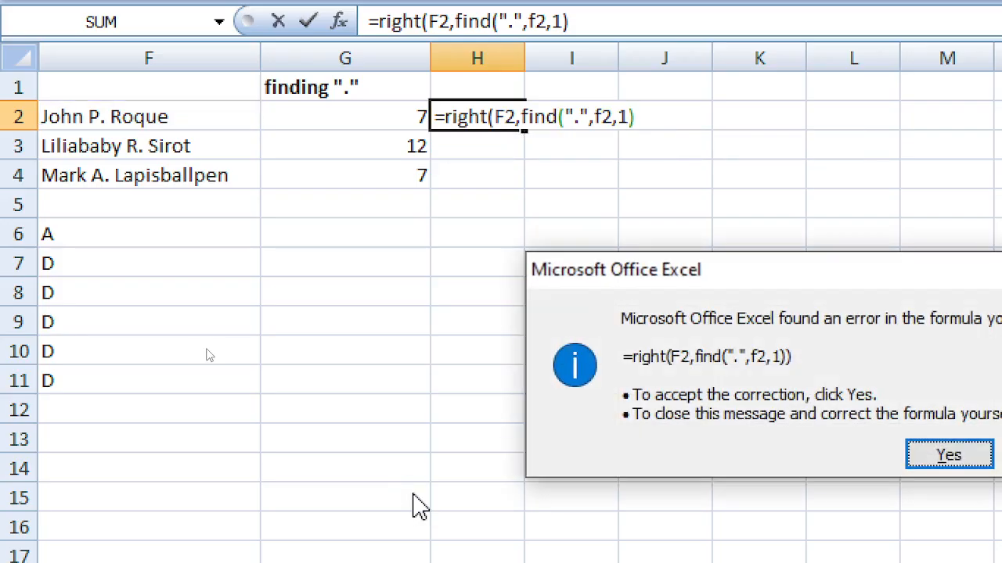
key(Return)
Step: Inspect the nested brackets in H2's formula, leaving it unchanged
key(Up)
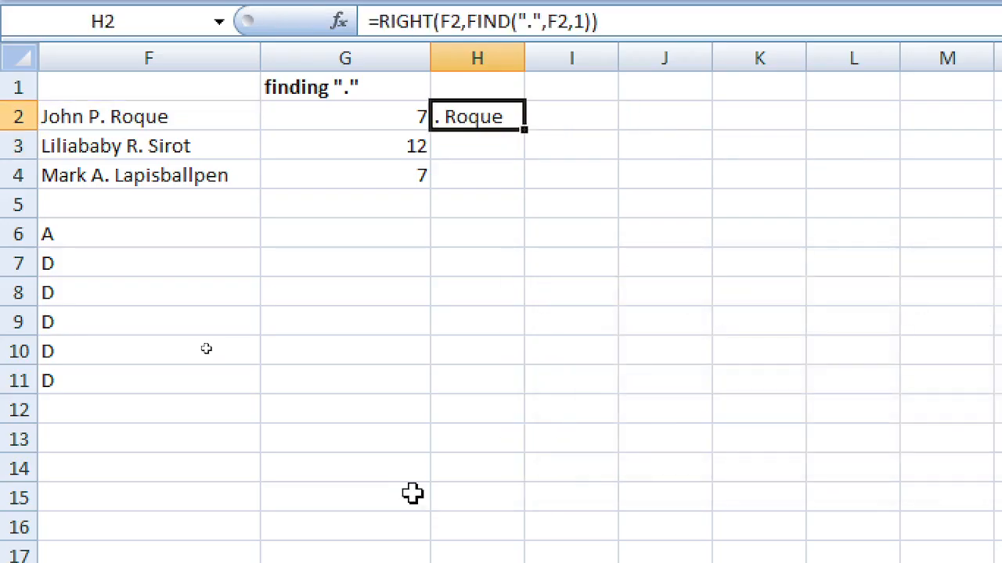
key(F2)
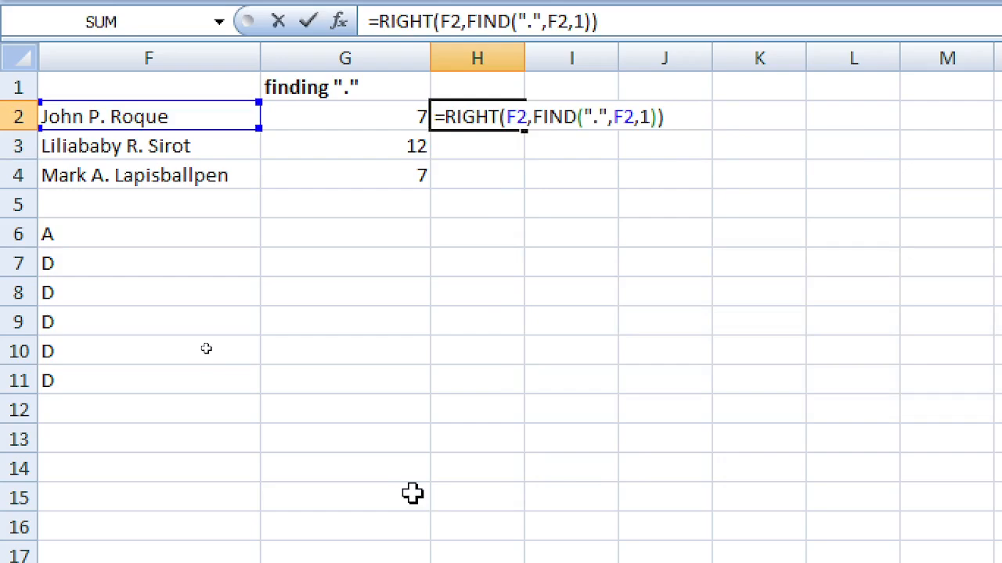
key(Left)
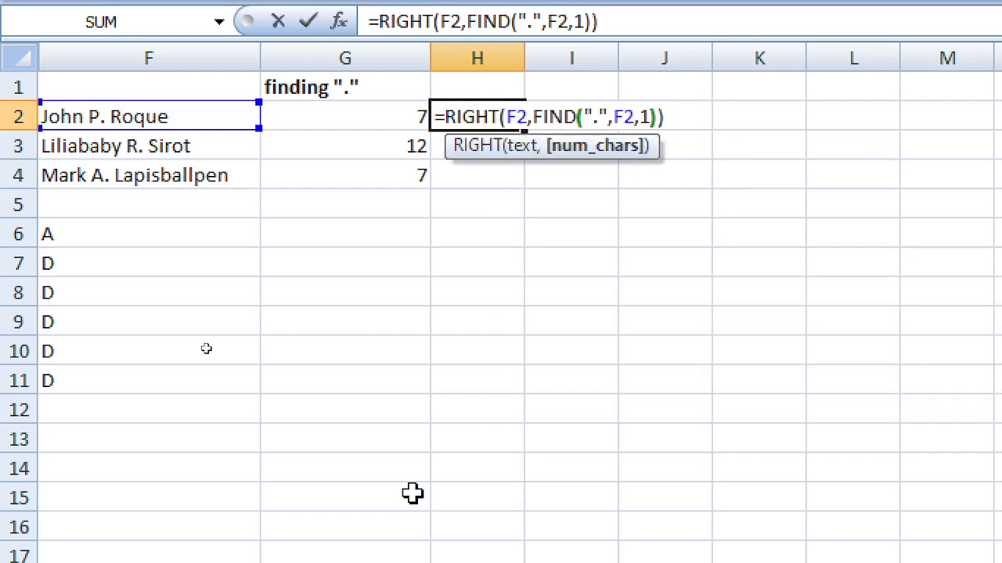
key(shift+Right)
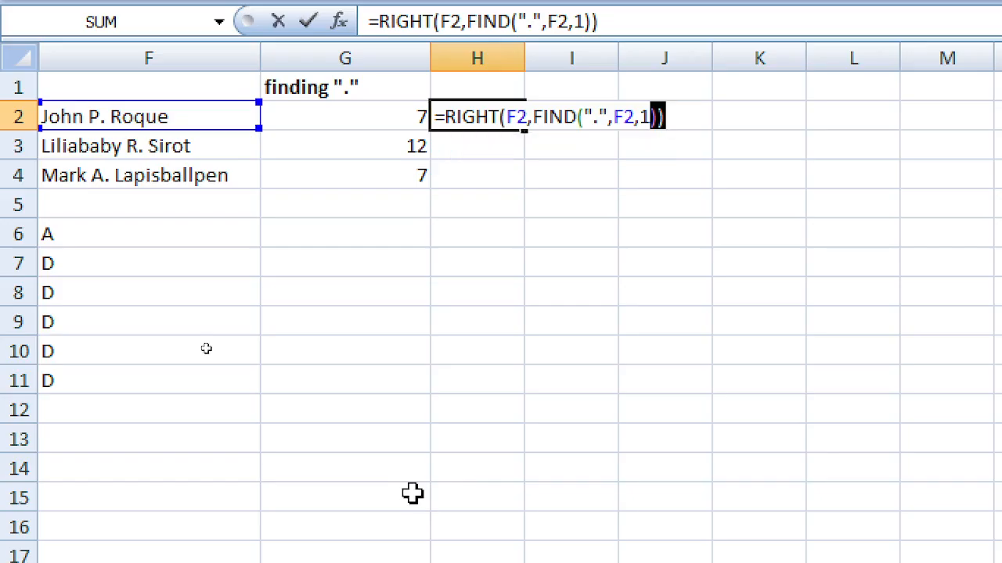
key(Right)
key(Left)
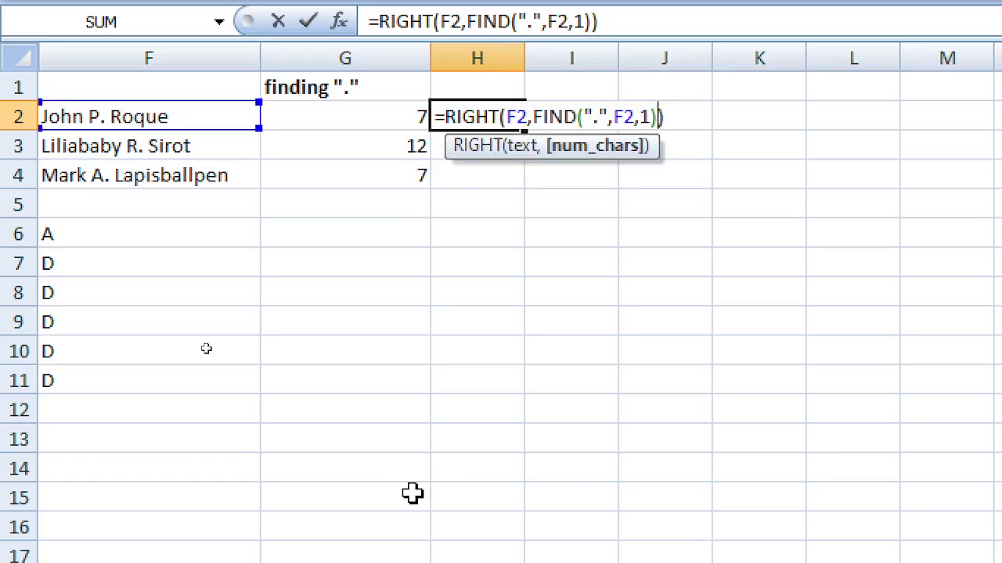
key(Left)
key(Left)
key(Left)
key(Left)
key(Left)
key(Left)
key(Left)
key(Left)
key(Left)
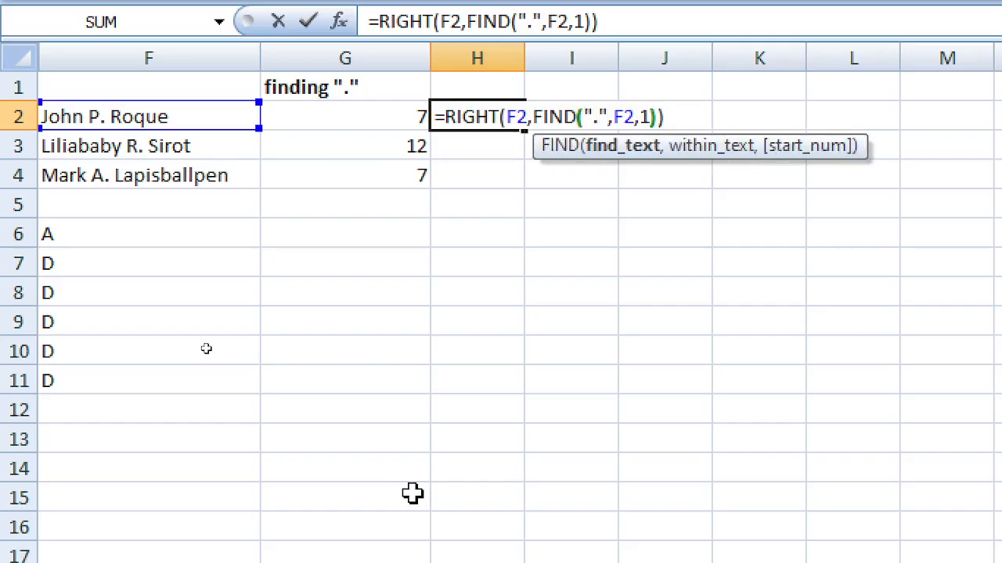
key(Left)
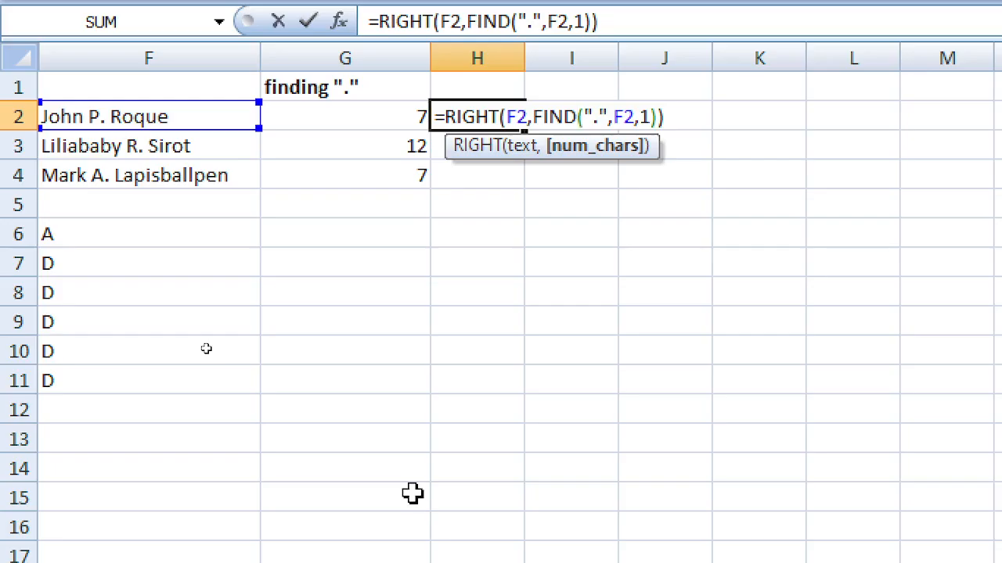
key(Return)
key(Up)
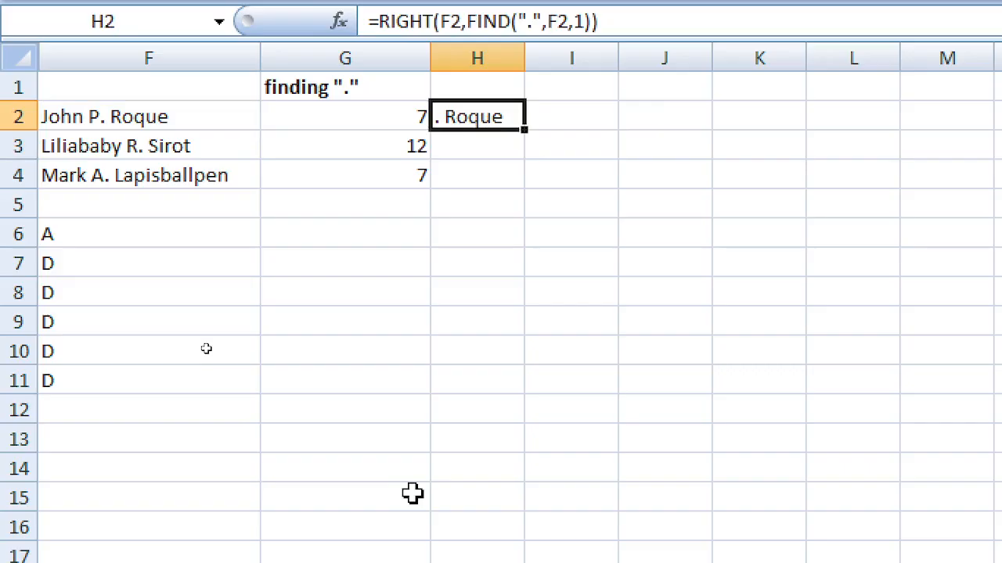
key(F2)
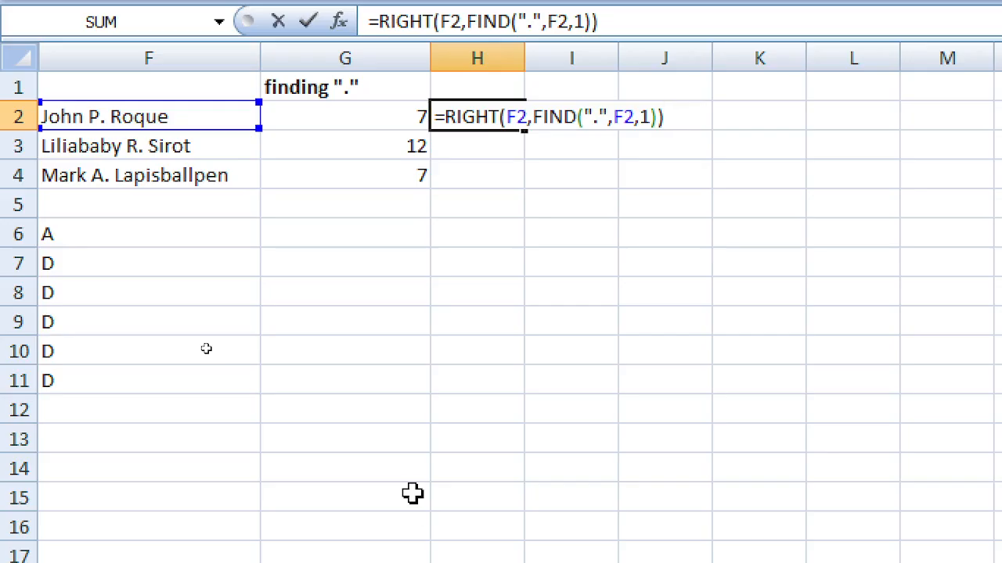
key(Return)
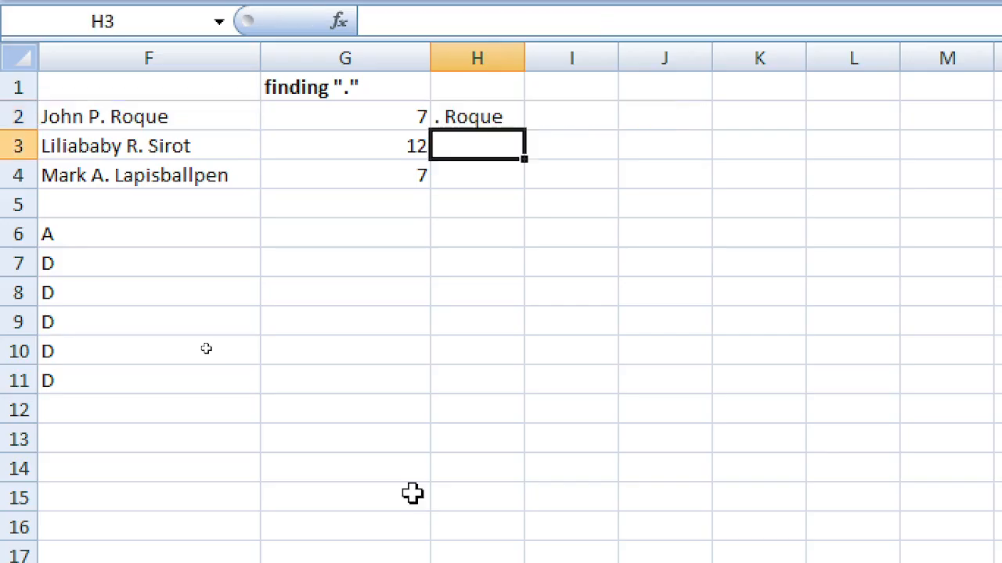
key(Up)
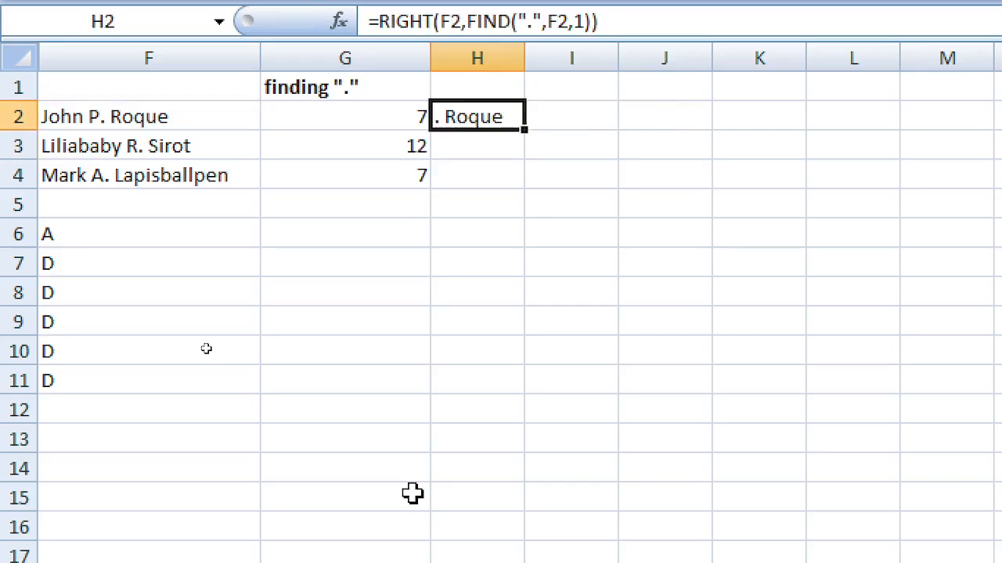
Step: Fill H2's RIGHT formula down to H4 and widen column H
drag(523, 133, 520, 177)
click(484, 177)
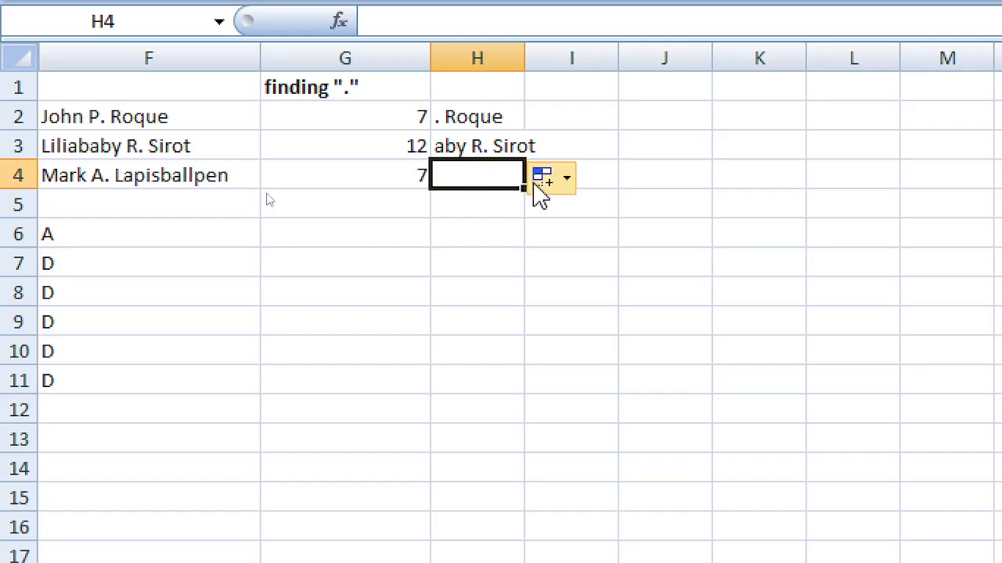
click(496, 119)
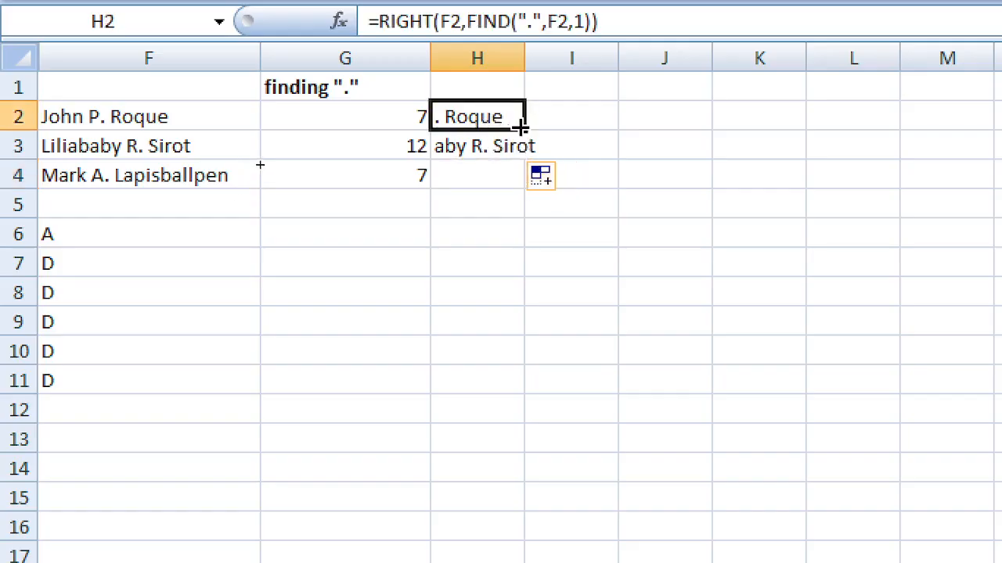
drag(523, 125, 527, 188)
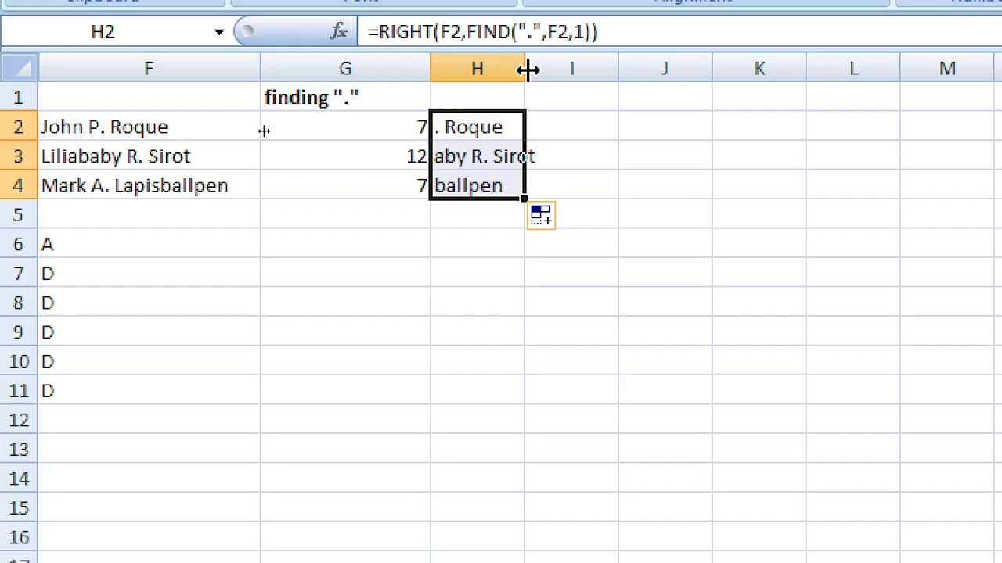
drag(525, 59, 603, 88)
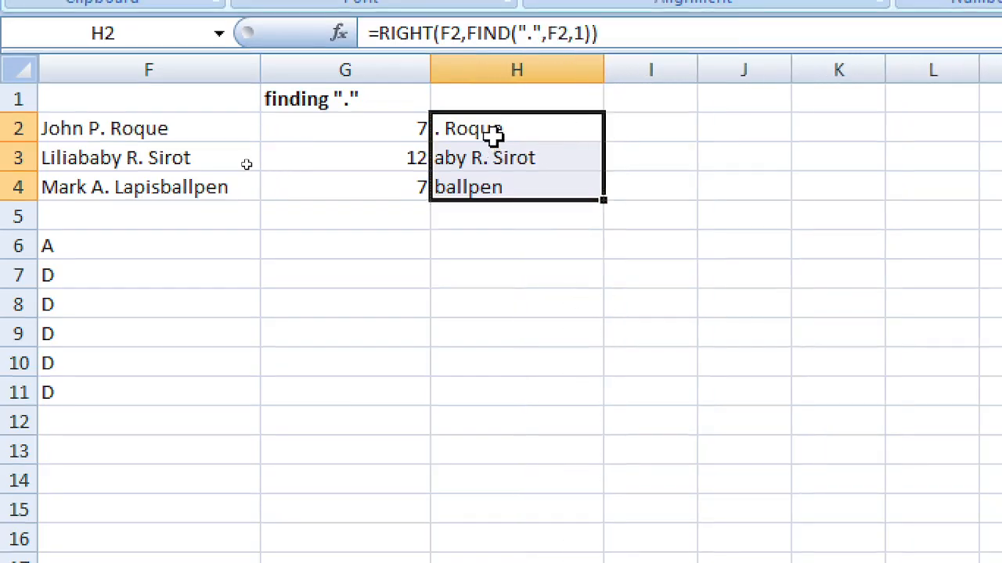
click(492, 196)
Step: Change H2's formula from RIGHT to LEFT: =LEFT(F2,FIND(".",F2,1))
key(Up)
key(Up)
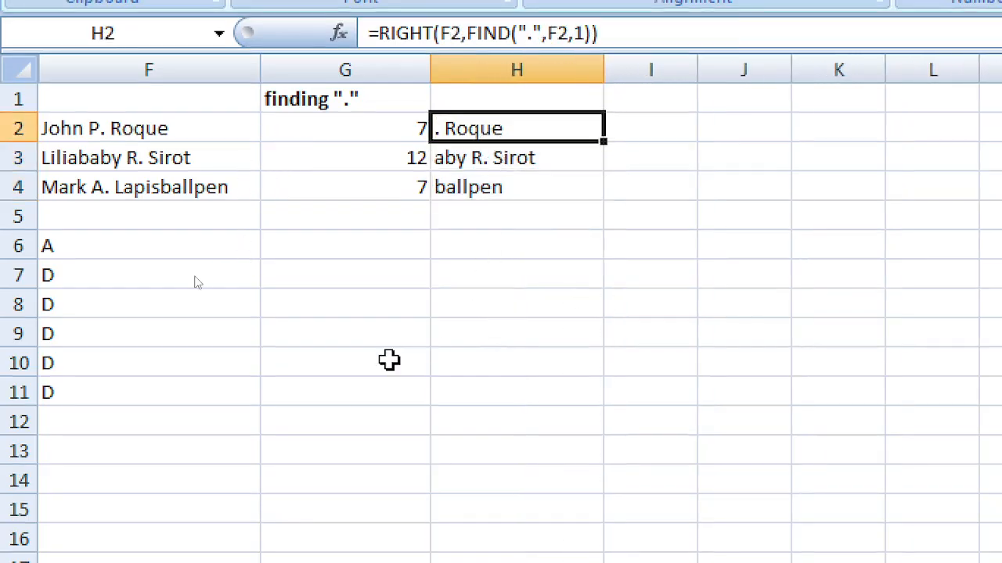
key(F2)
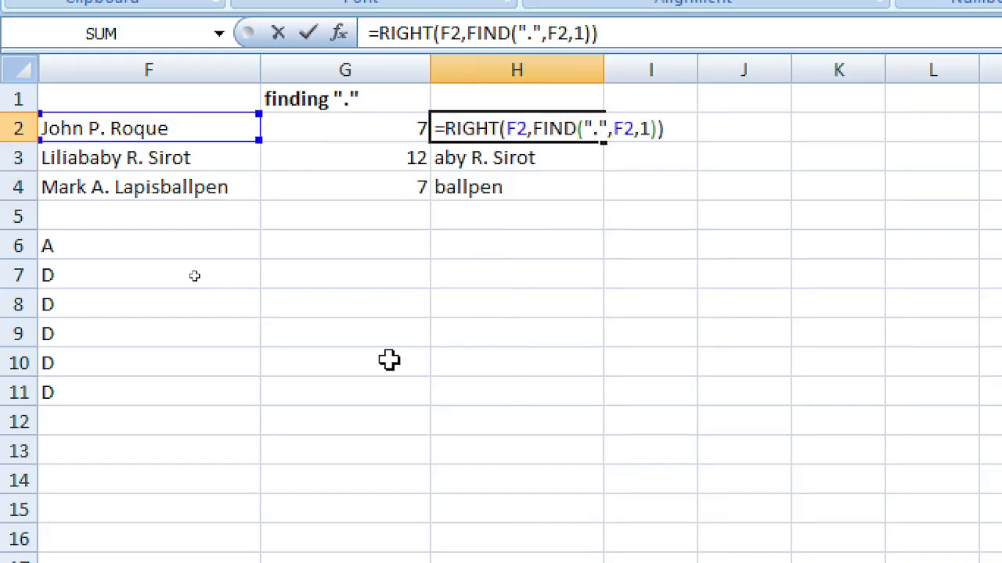
key(Left)
key(Left)
key(Left)
key(Left)
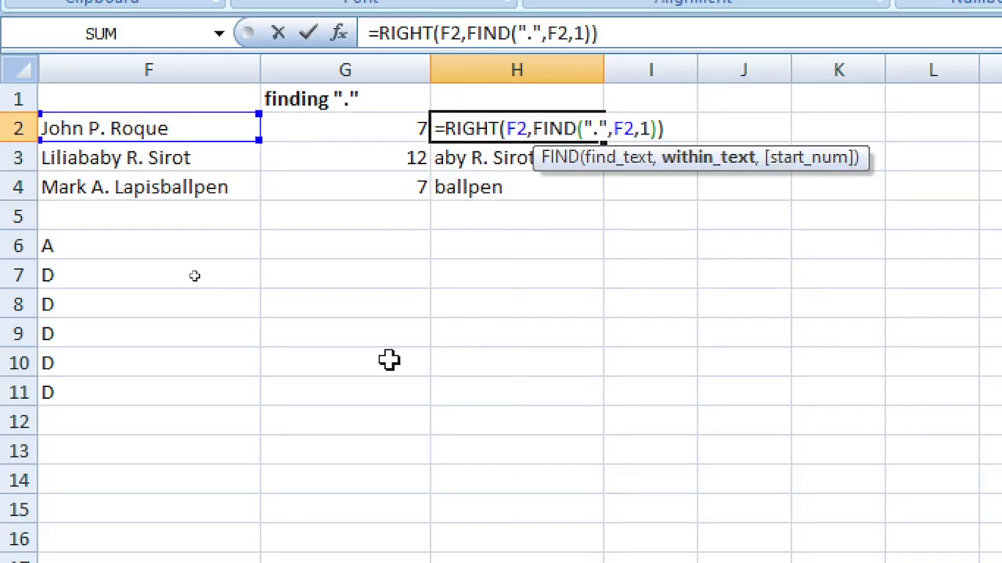
key(Home)
key(Right)
key(Delete)
key(Delete)
key(Delete)
key(Delete)
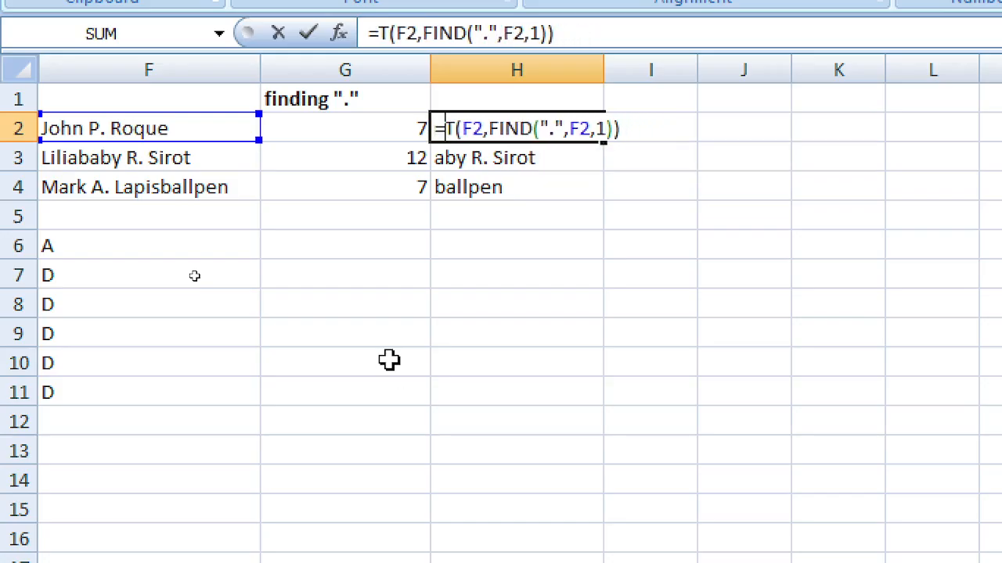
key(Delete)
text(left)
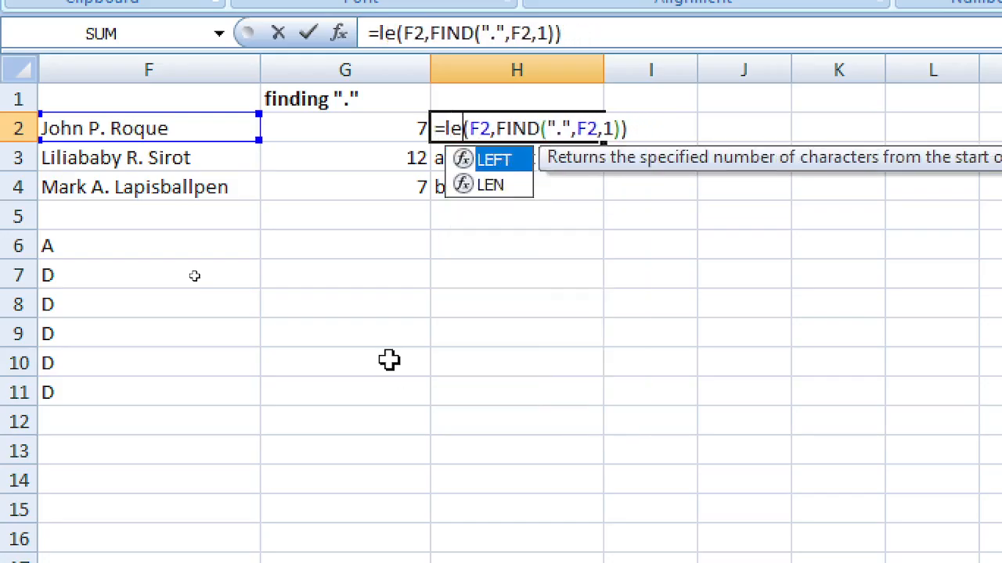
key(Return)
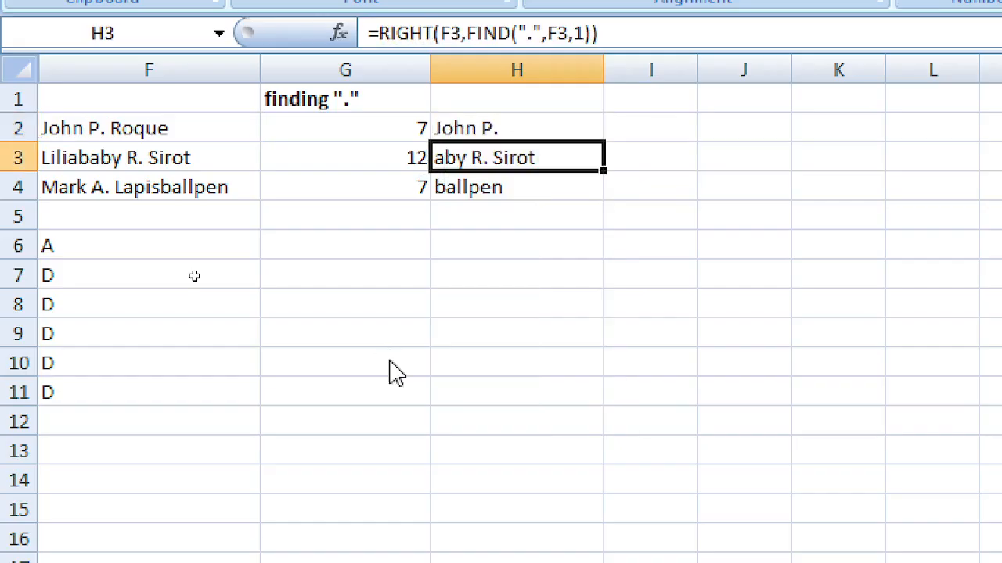
key(Up)
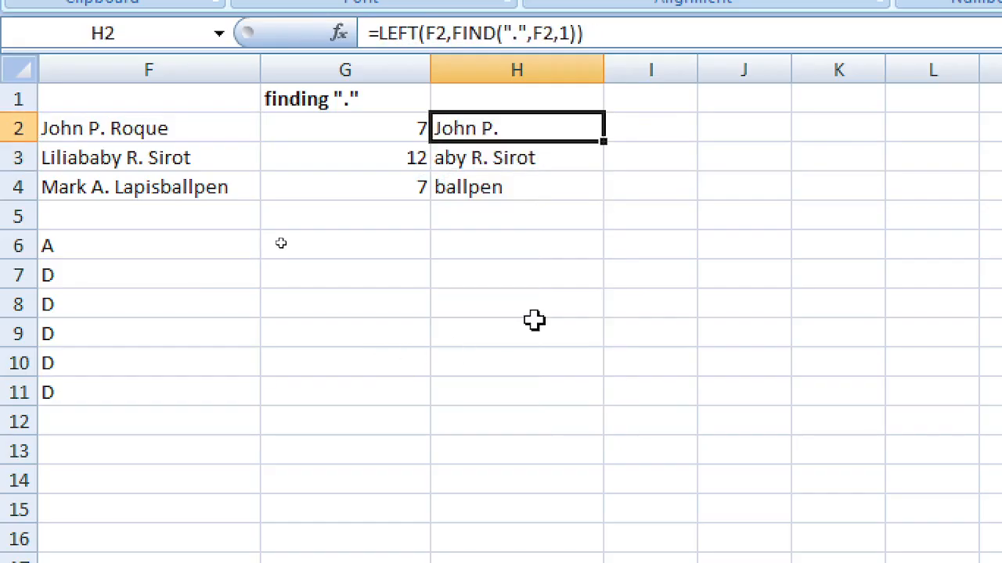
drag(606, 142, 603, 201)
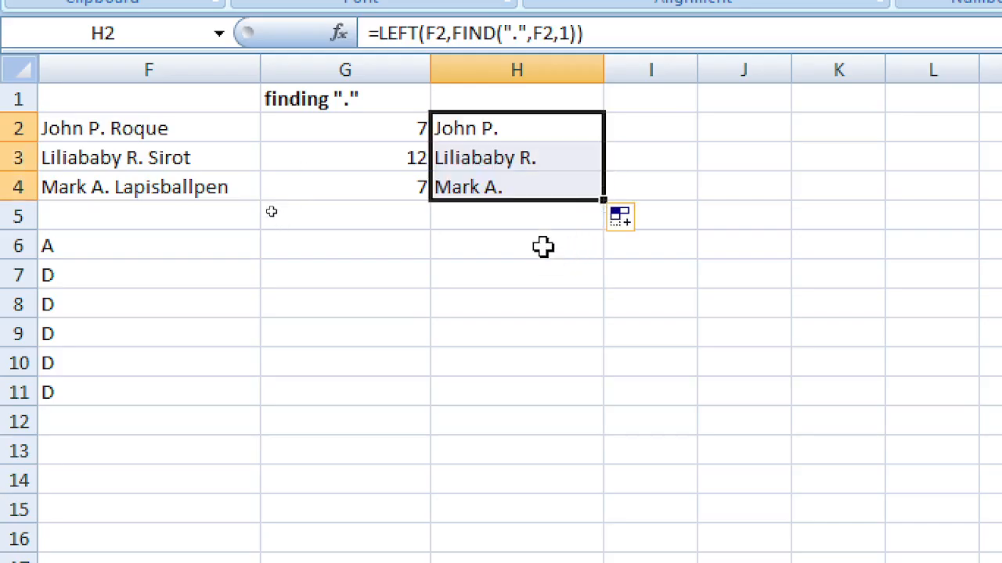
click(507, 134)
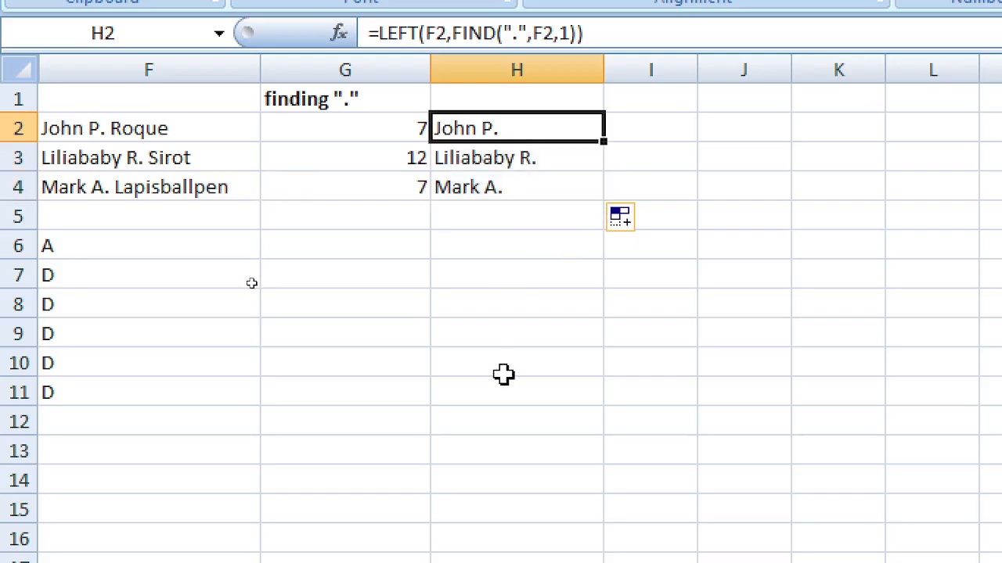
key(F2)
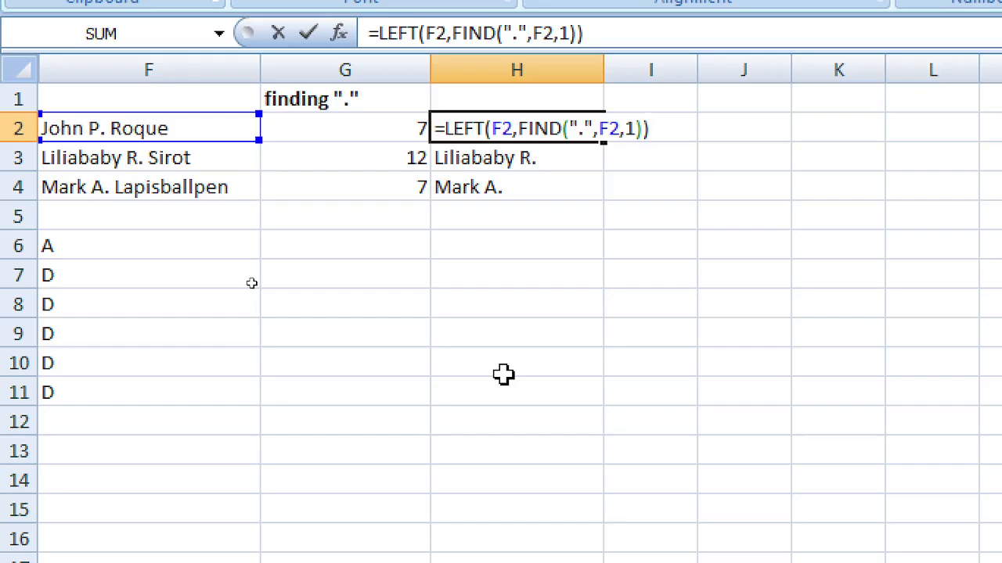
key(Return)
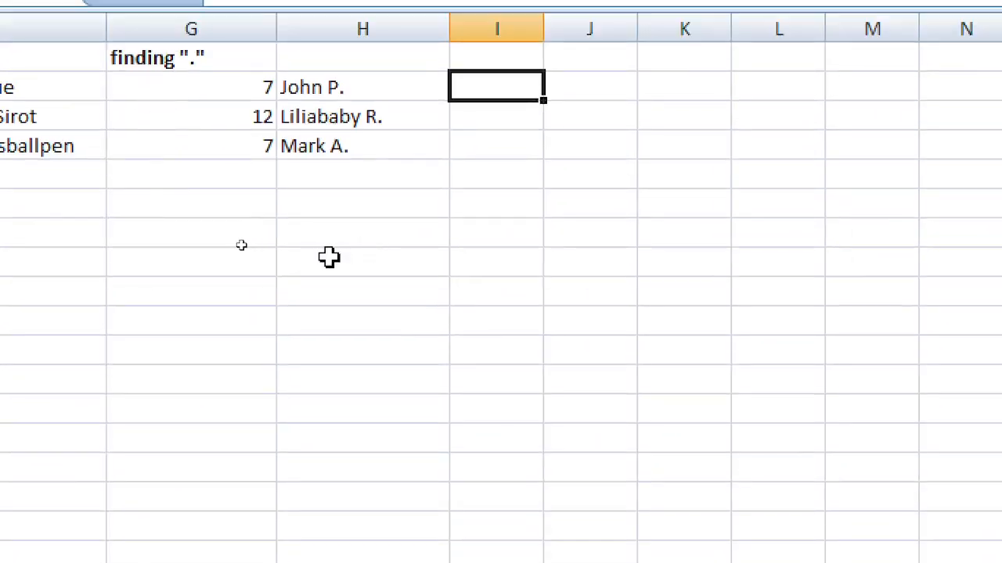
Step: Enter =MID(F2,3,5) in I2, extracting 'hn P.'
text(=md)
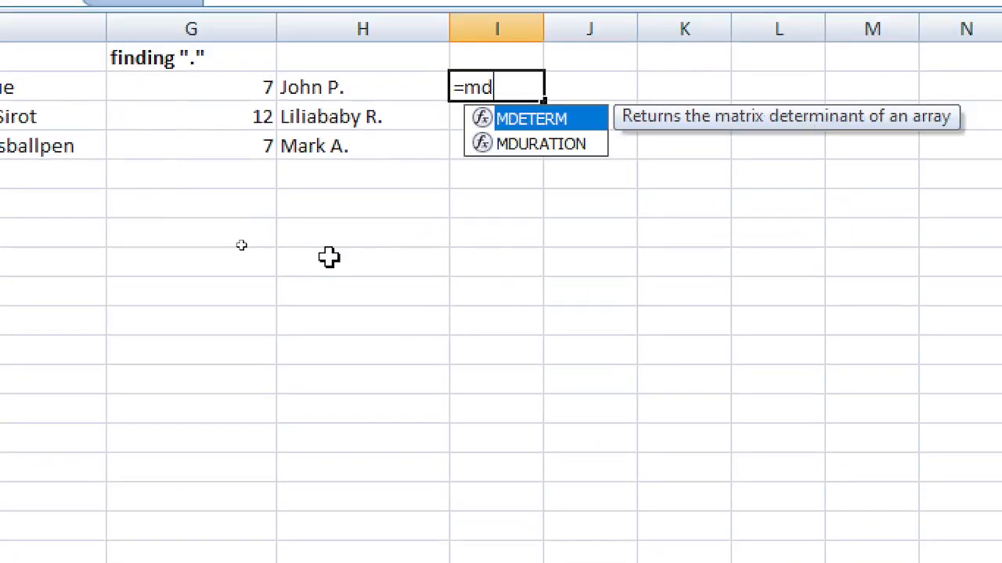
key(BackSpace)
text(id()
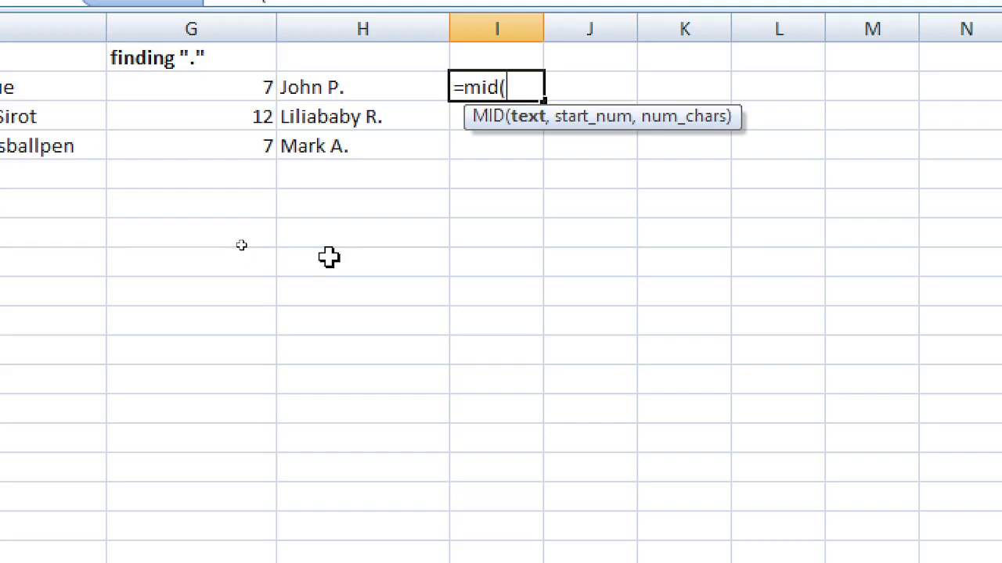
key(Left)
key(Left)
key(Left)
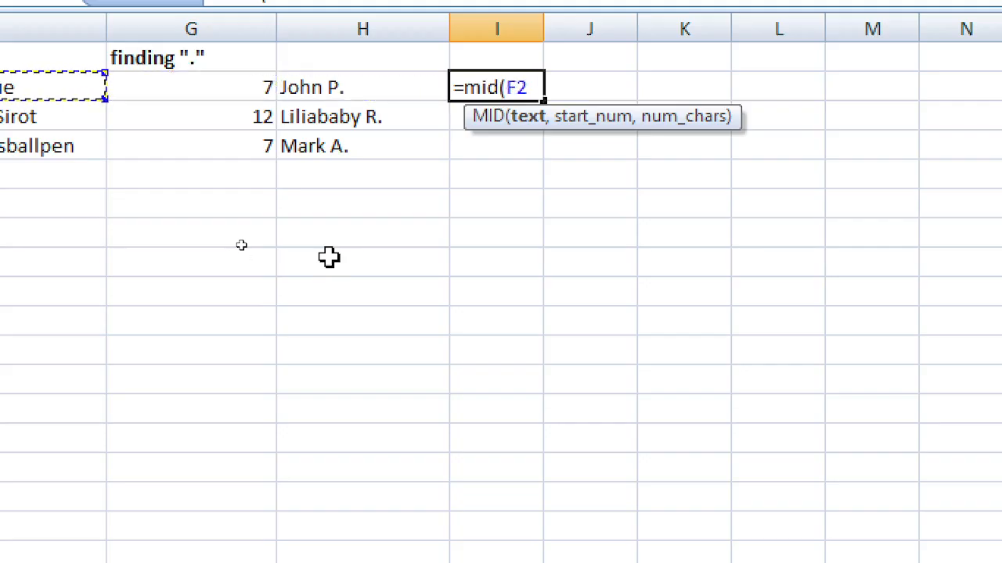
text(,)
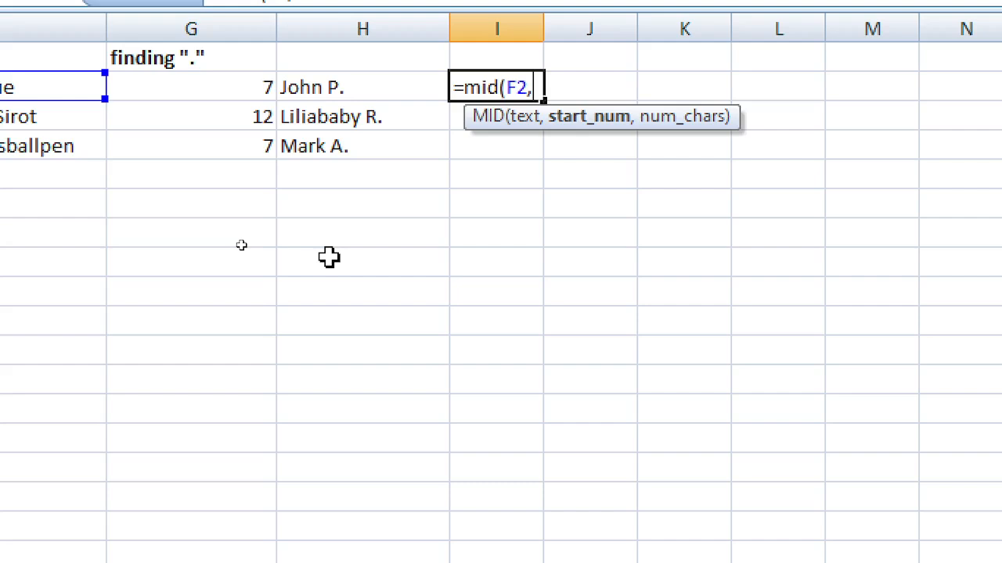
text(1)
key(BackSpace)
text(3,)
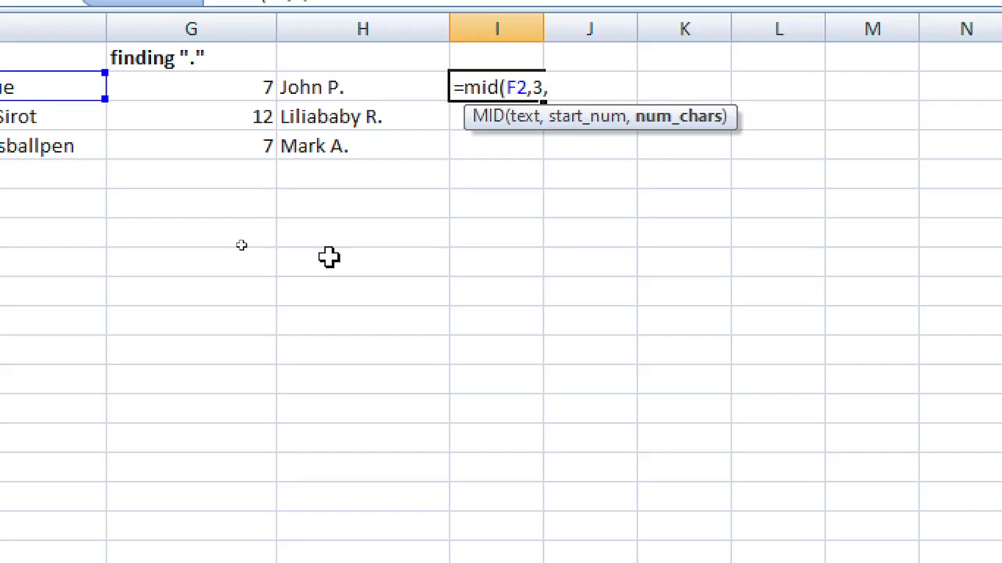
text(5))
key(Return)
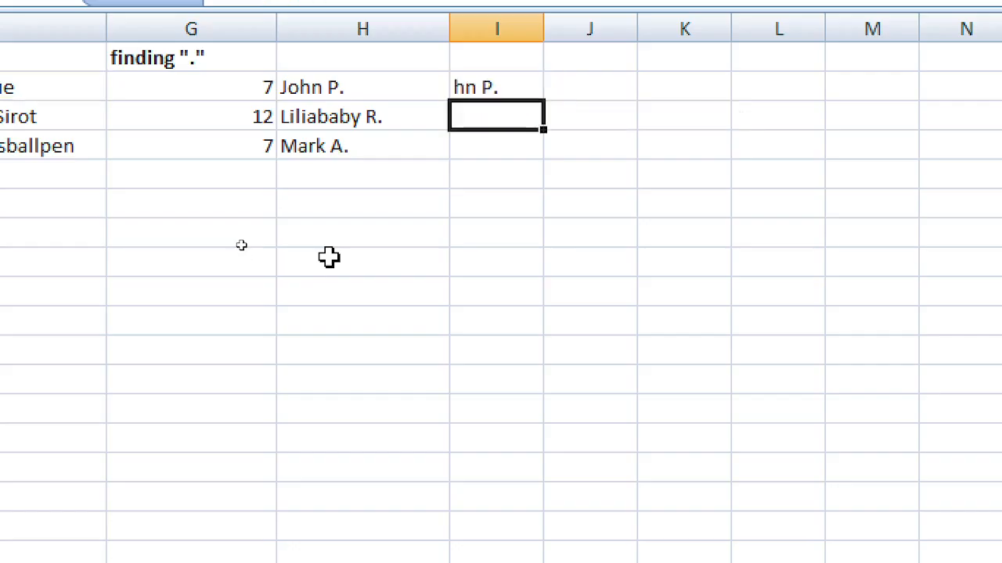
Step: Review I2's MID formula without changing it
key(Up)
key(Left)
key(Left)
key(Left)
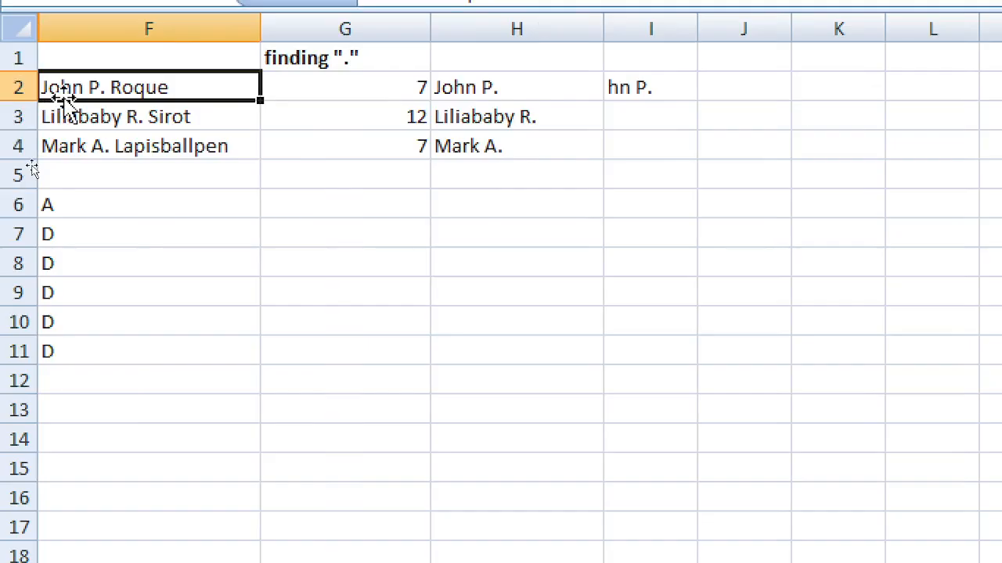
double_click(638, 86)
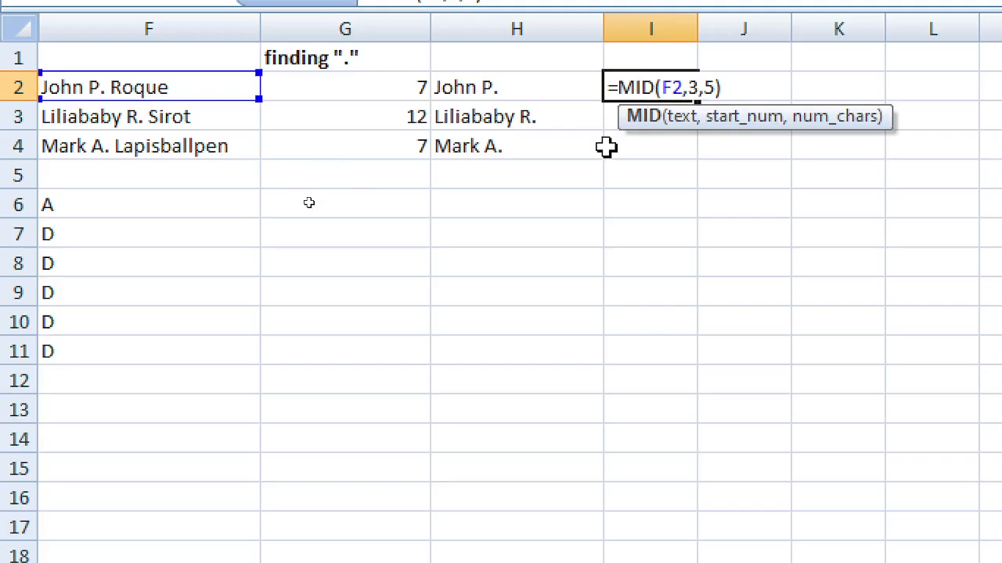
click(631, 174)
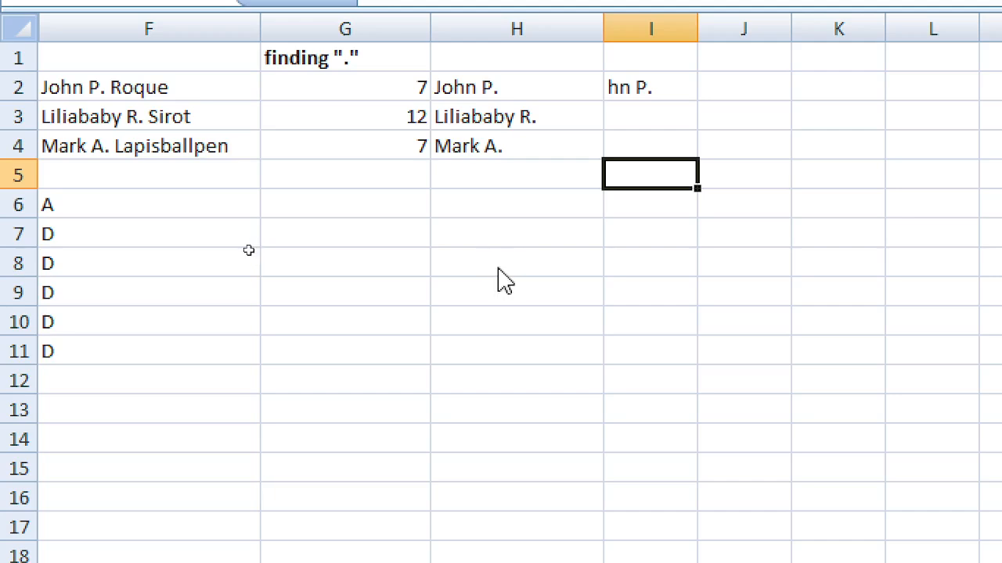
key(Up)
key(Up)
key(Up)
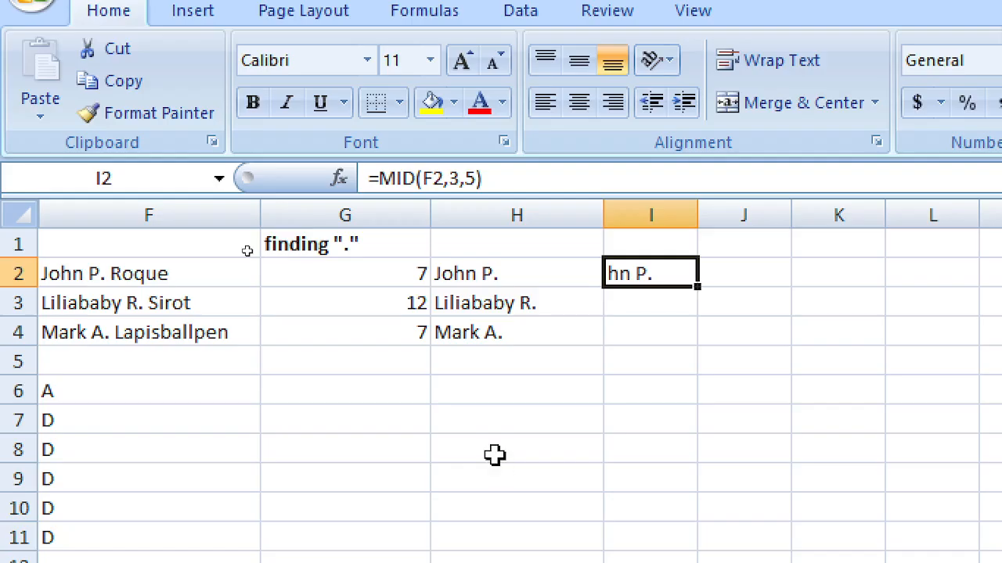
key(Delete)
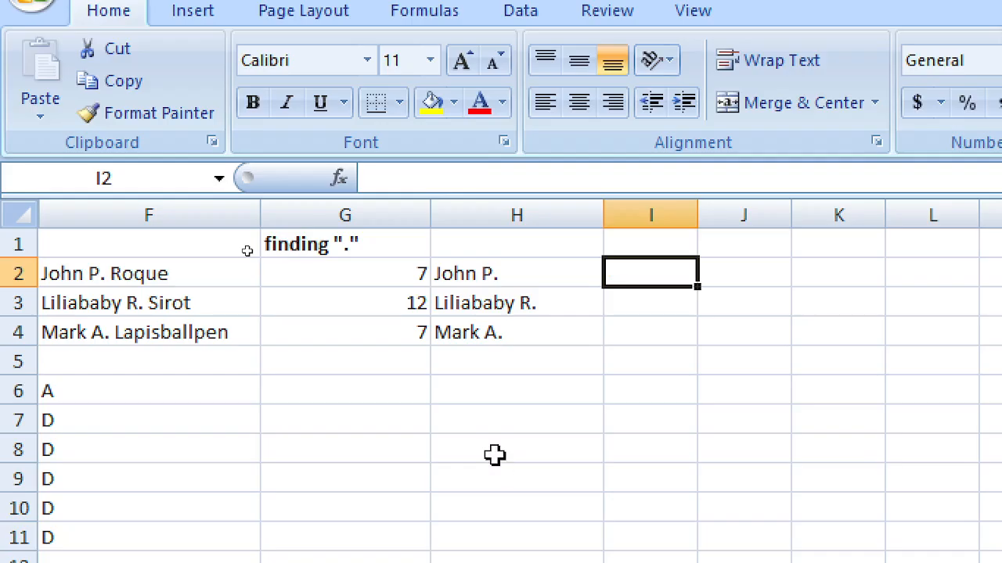
text(=RIGHT)
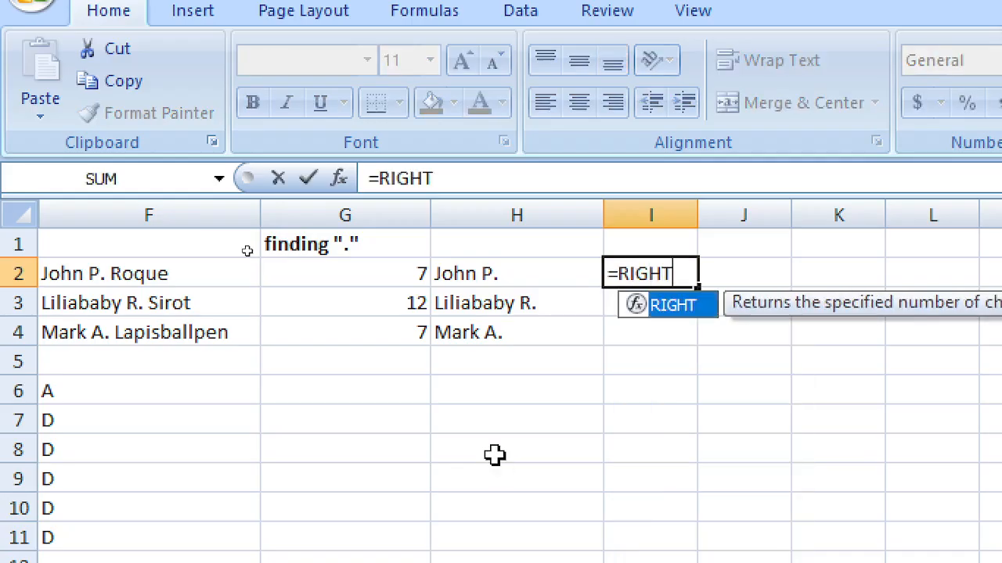
text((F)
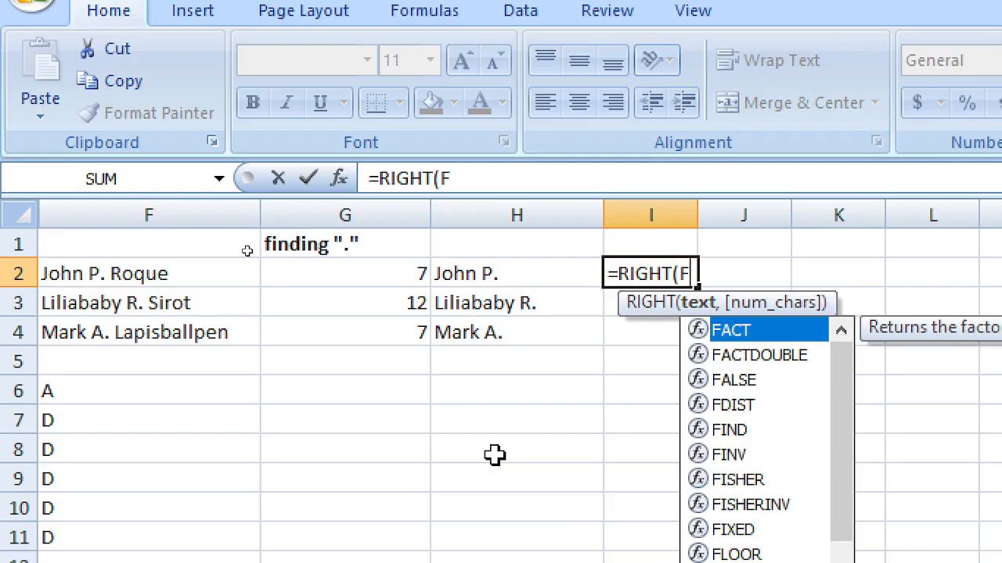
text(3)
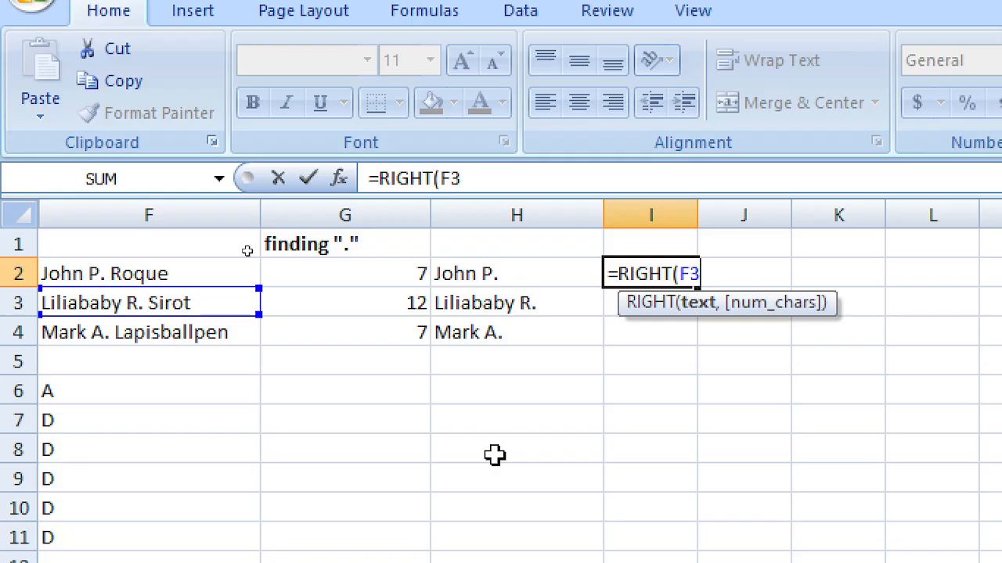
text(,FIND)
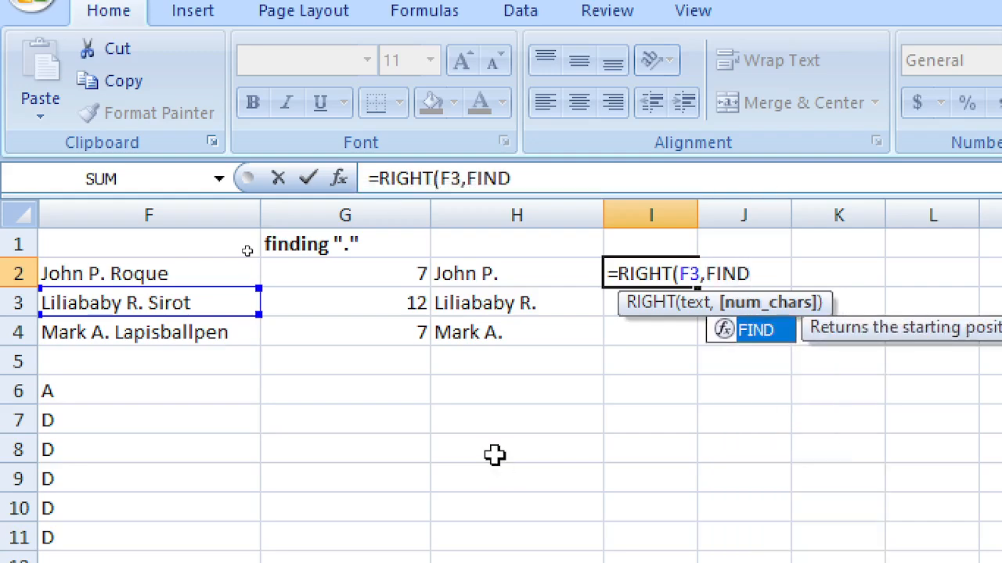
text((".)
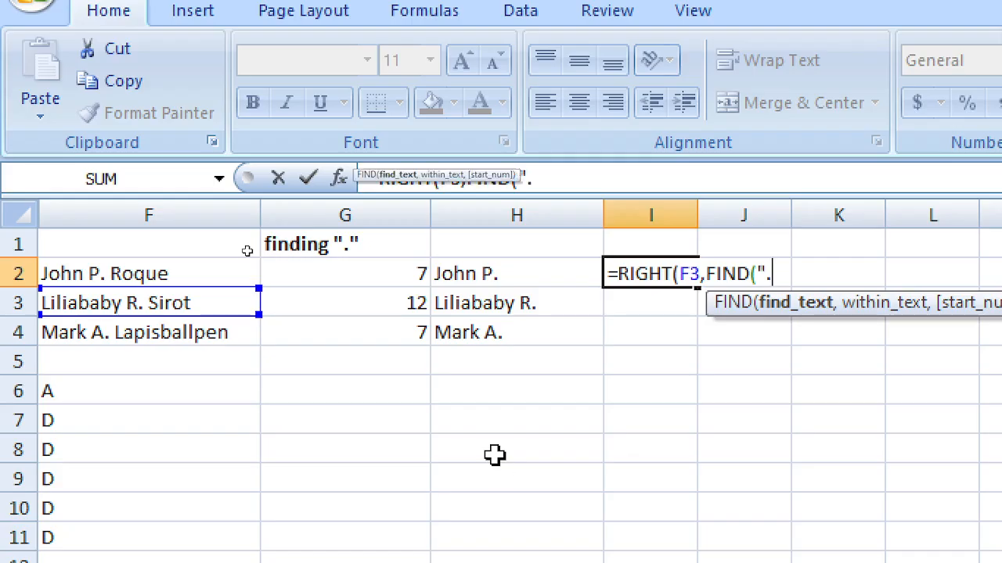
text(")
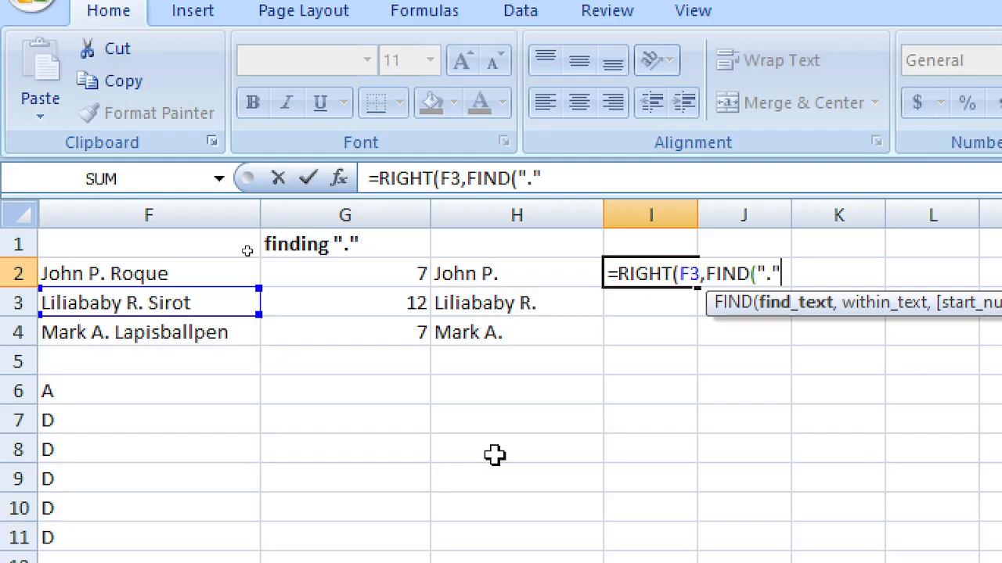
text(,F3)
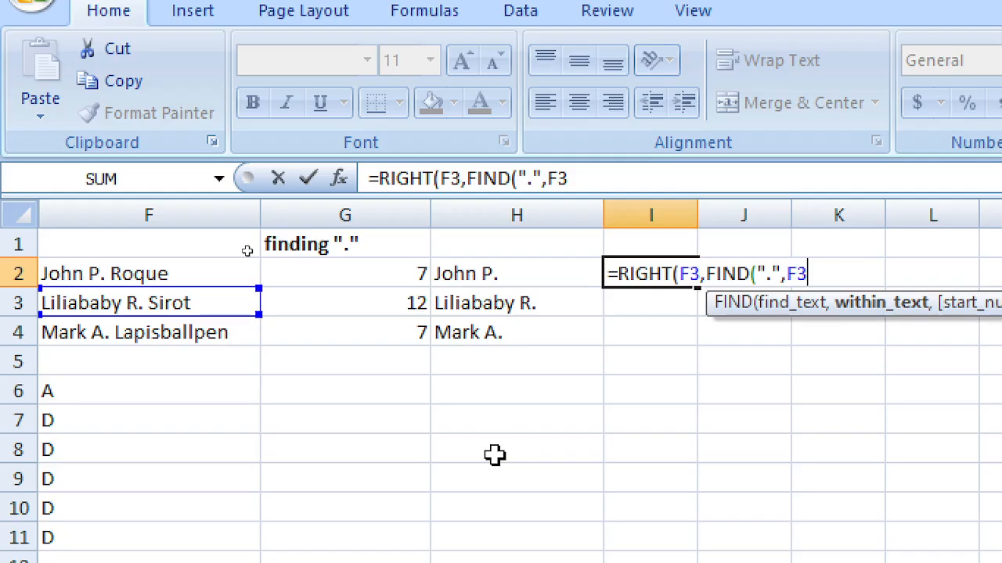
text(,1)
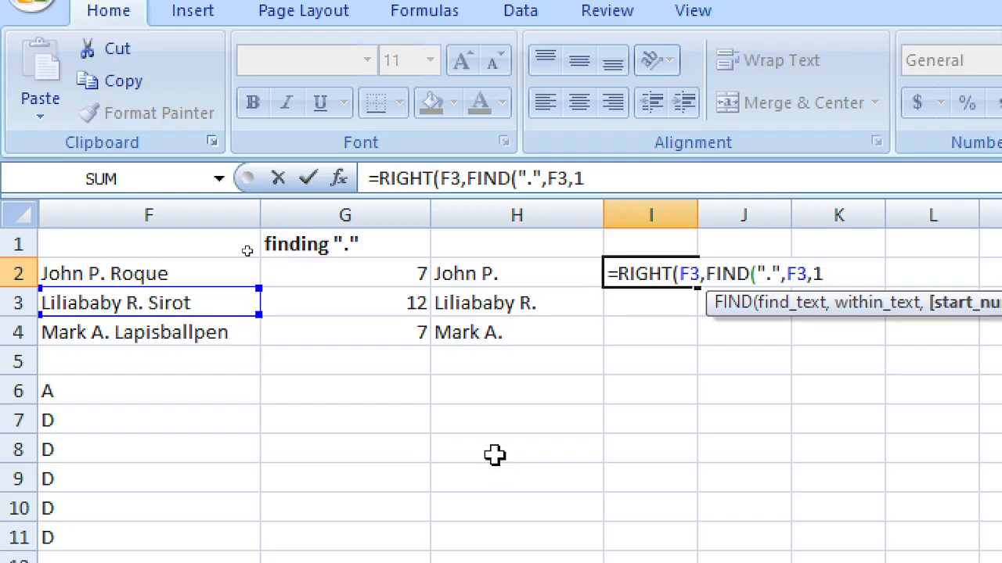
text())
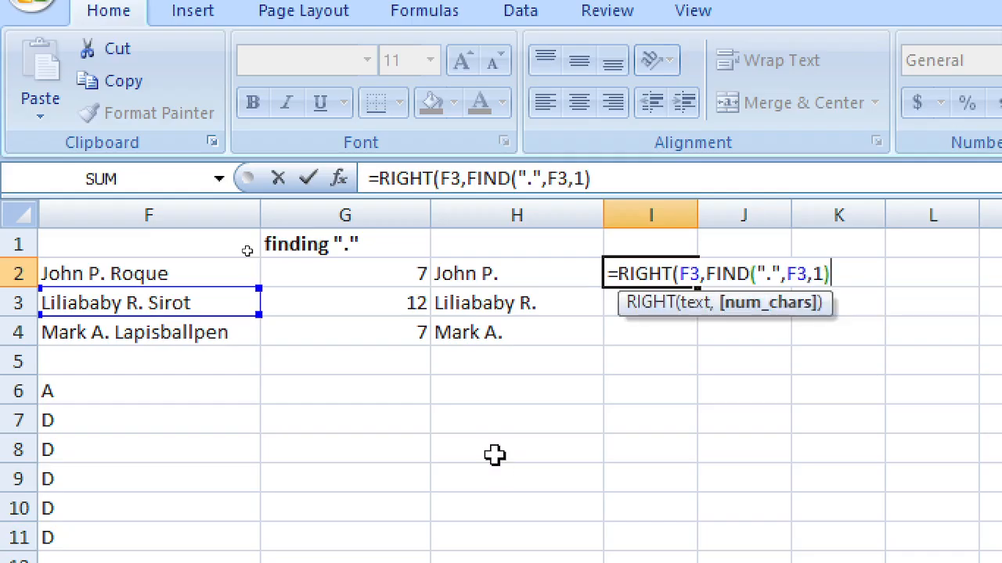
text())
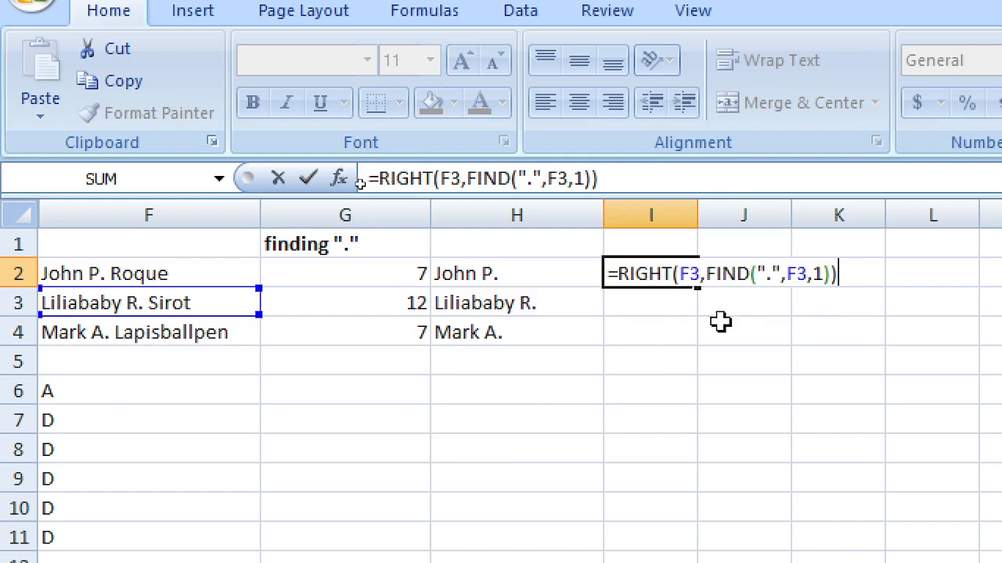
key(Return)
key(Up)
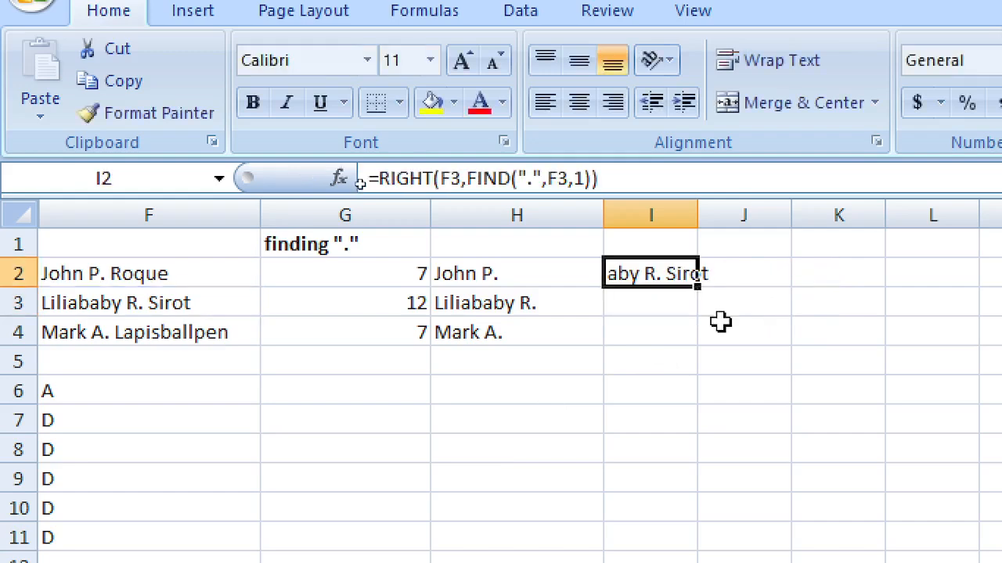
Step: Copy the I2 surname formula down into I3 and I4
key(ctrl+c)
key(Down)
key(shift+Down)
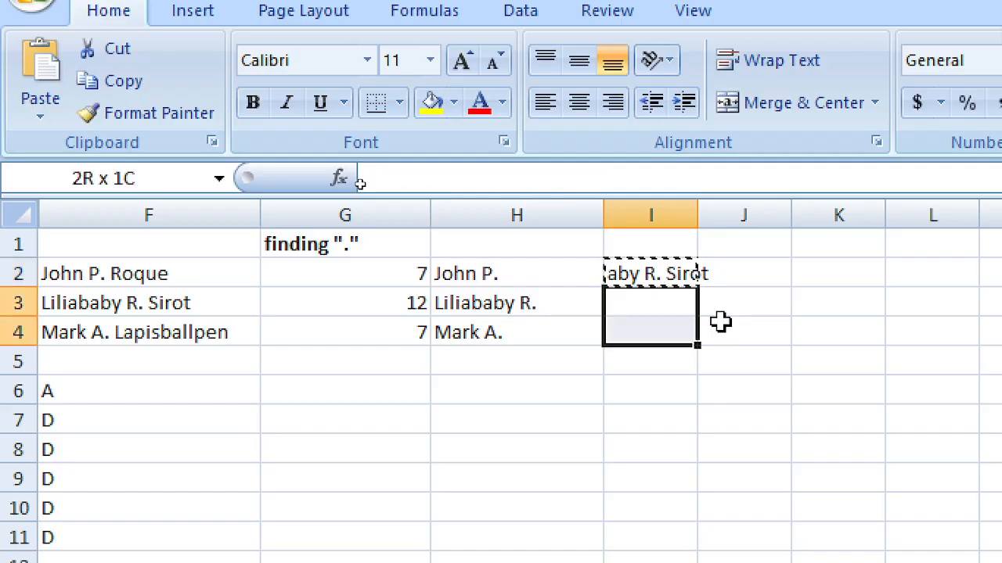
key(Return)
key(Up)
key(Down)
key(Down)
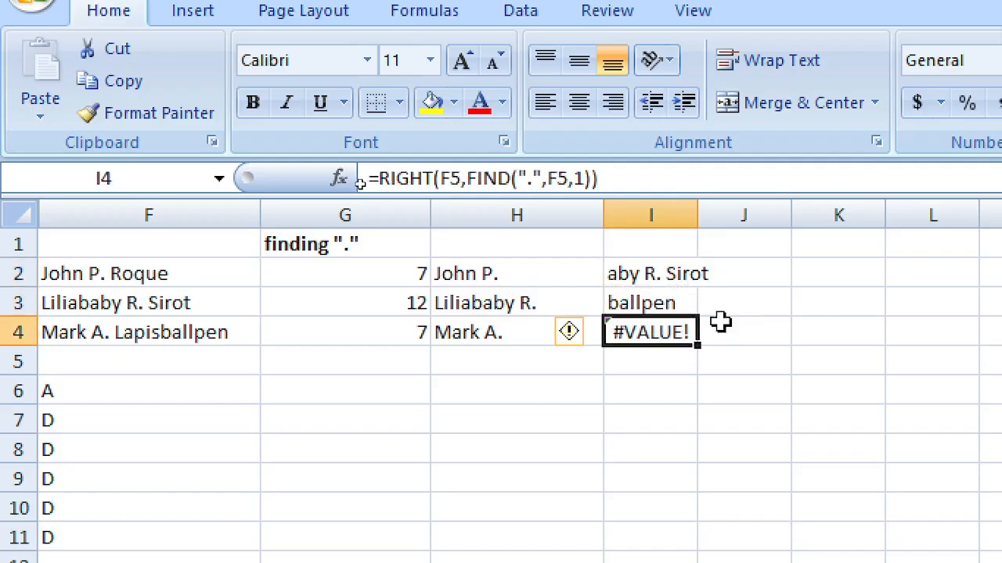
key(Delete)
key(Up)
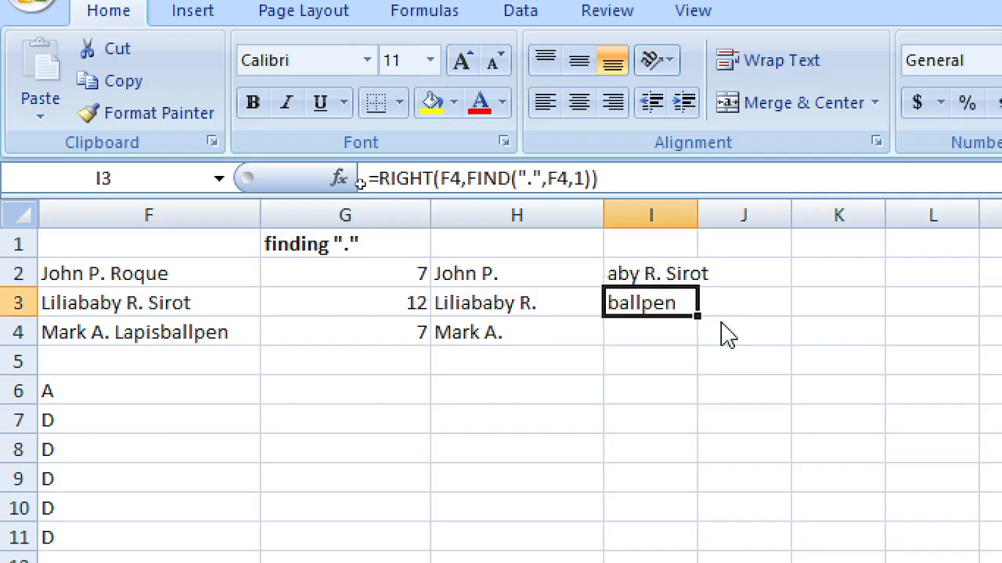
key(ctrl+c)
key(Down)
key(Return)
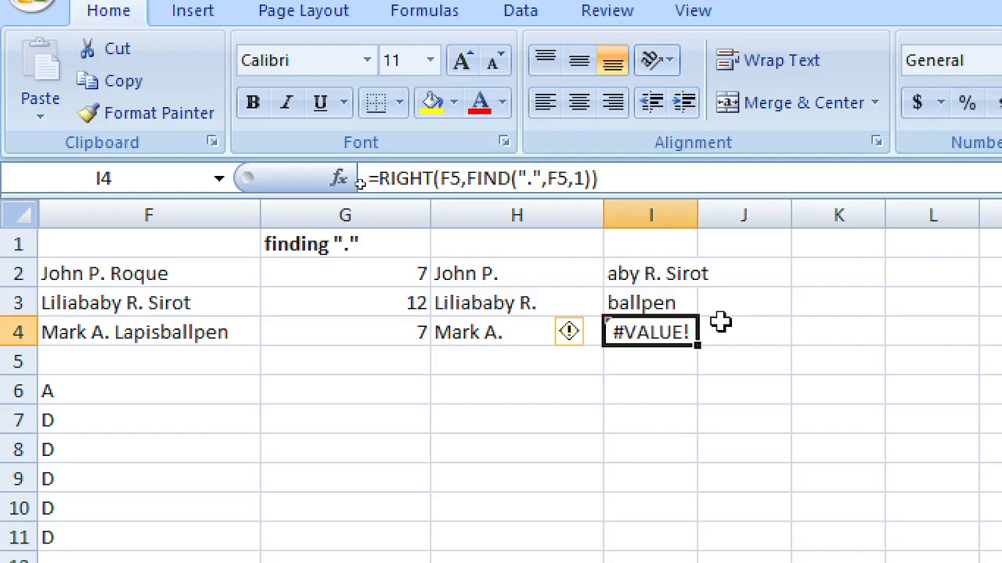
Step: Autofit column I and ignore the #VALUE! error flagged on I4
click(666, 270)
key(F2)
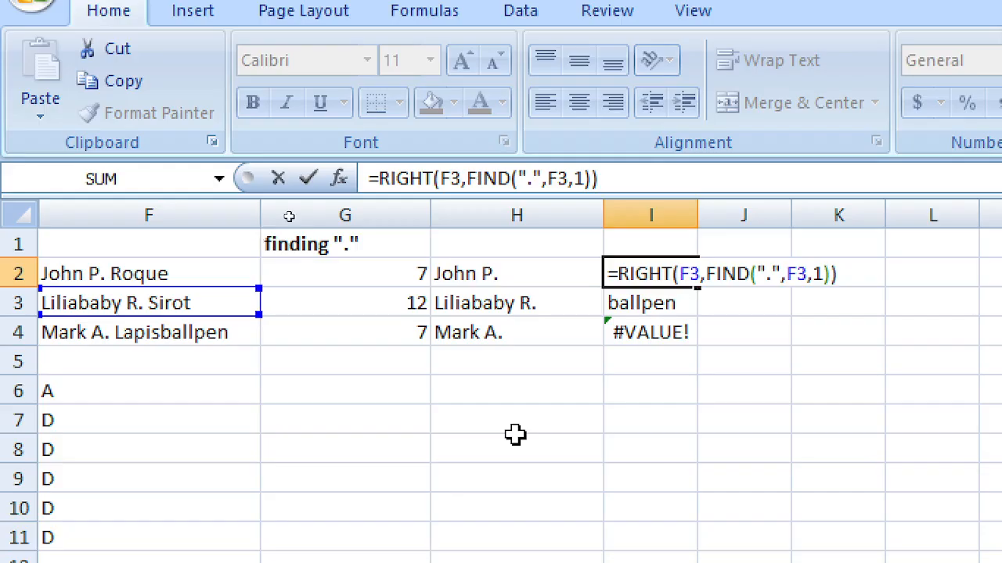
click(692, 213)
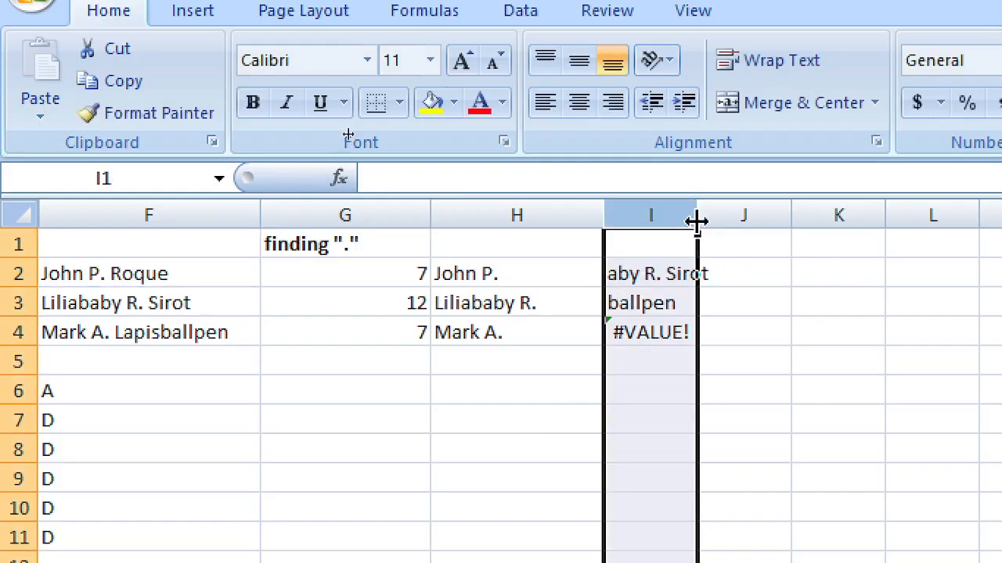
click(664, 307)
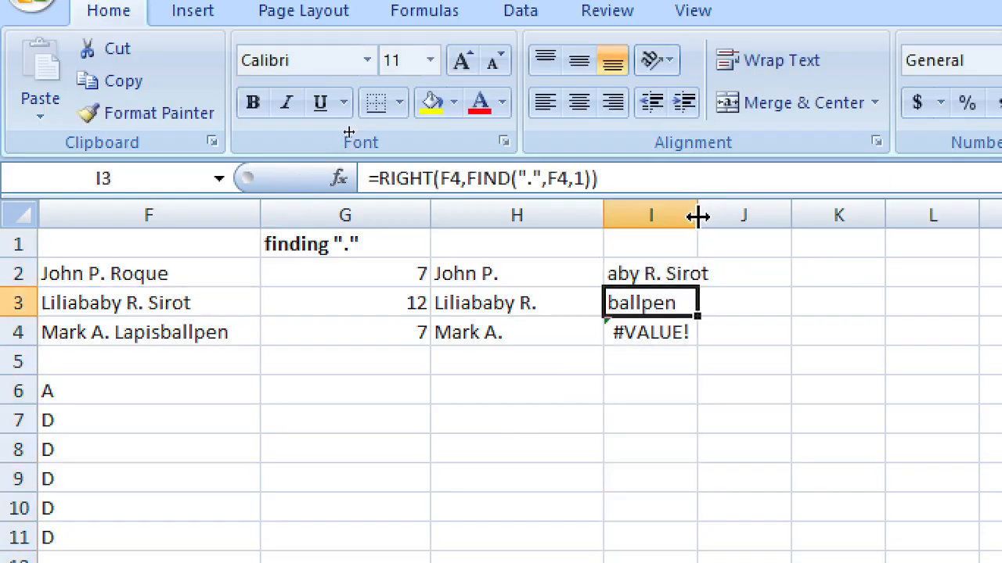
double_click(697, 212)
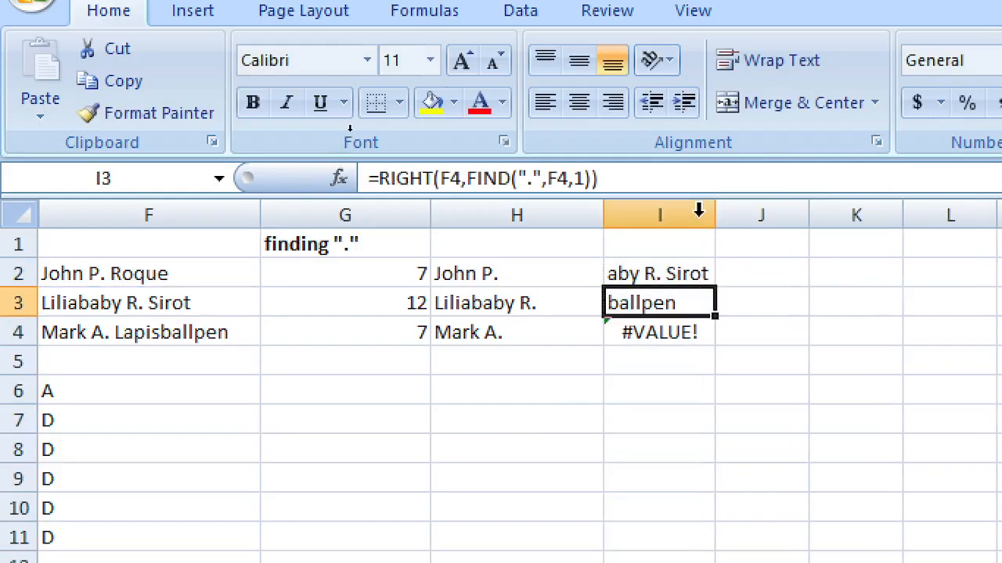
click(665, 334)
click(113, 339)
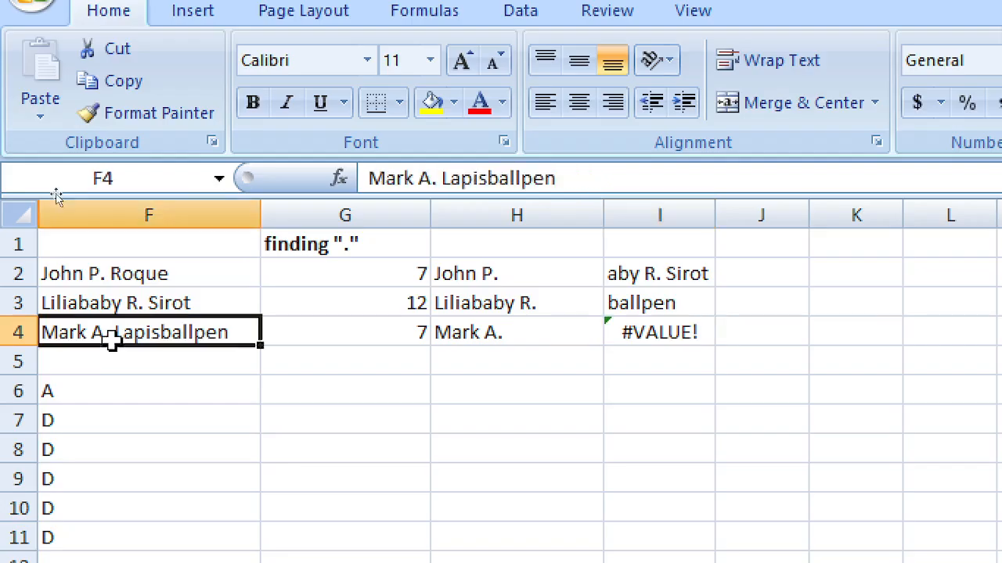
click(676, 326)
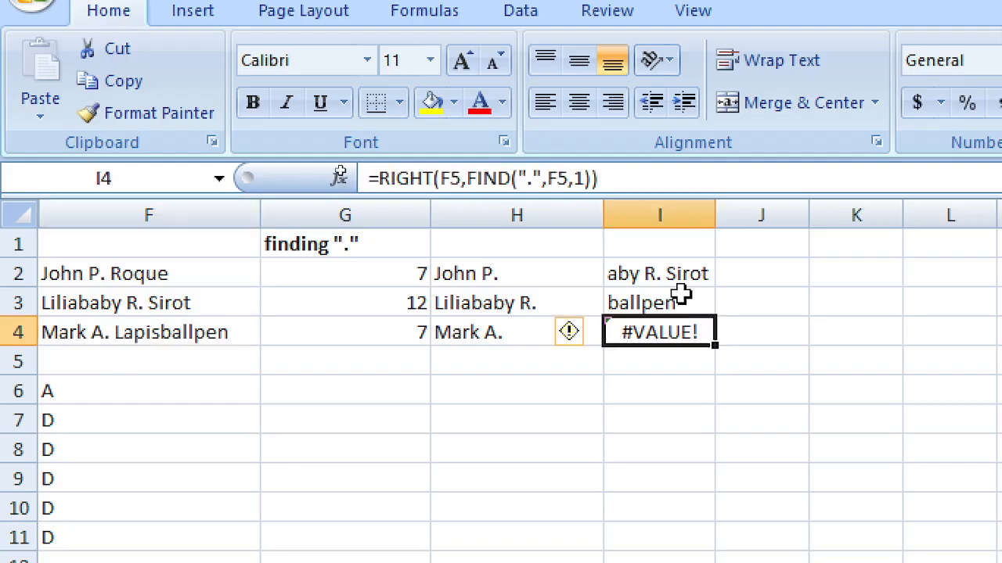
click(566, 346)
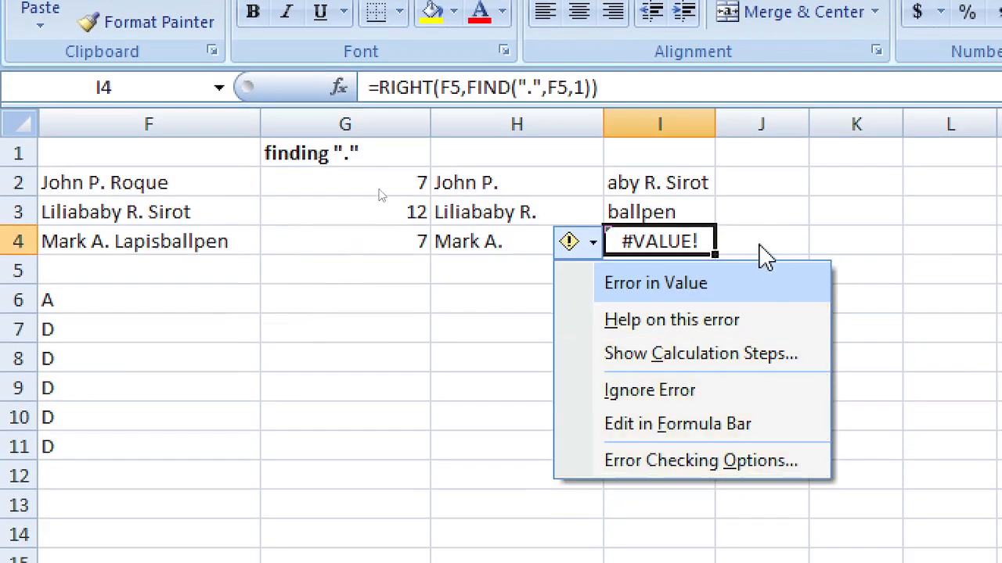
click(670, 391)
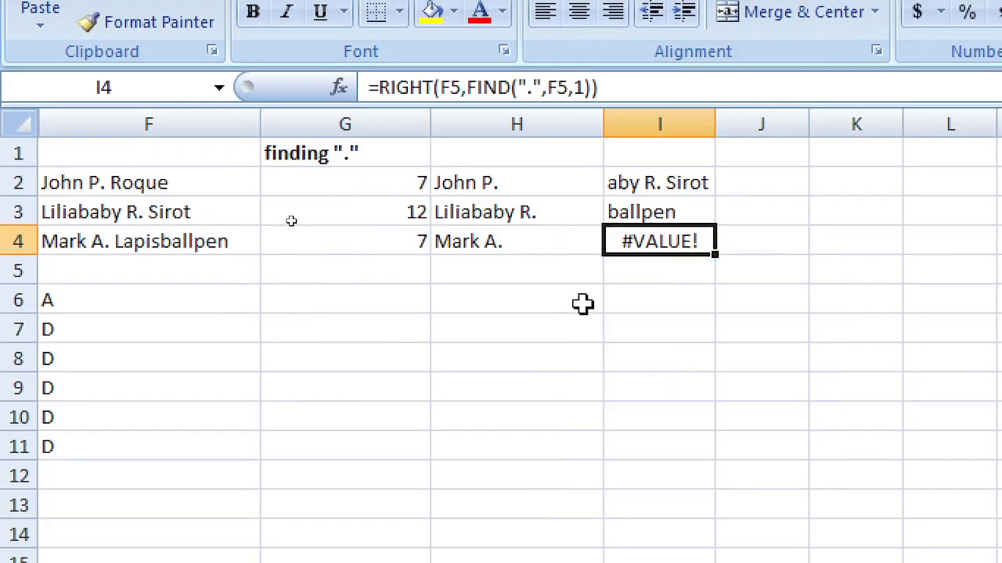
Step: Insert LEN(F3)- before FIND in I2's formula so only the surname is returned
key(Up)
key(Up)
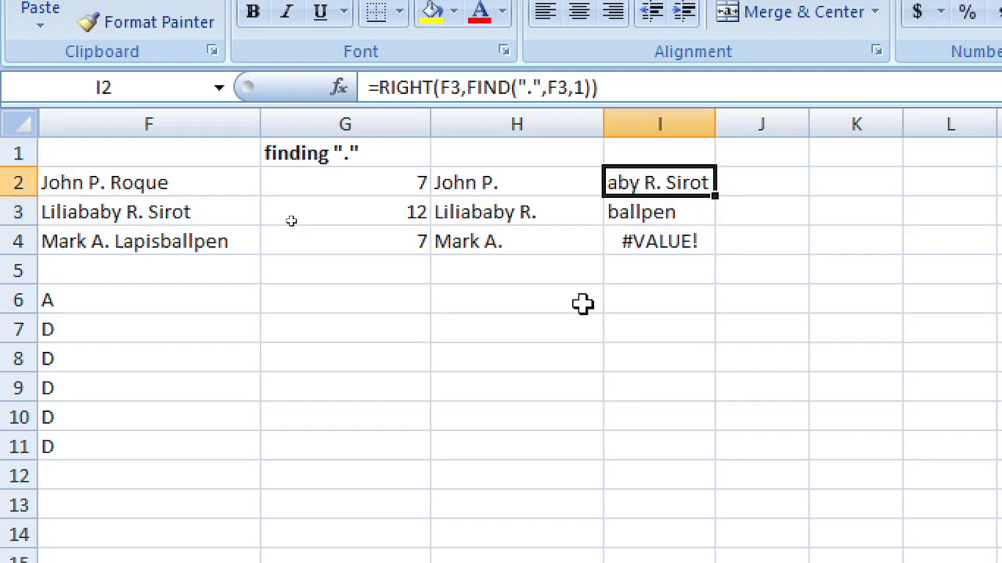
key(F2)
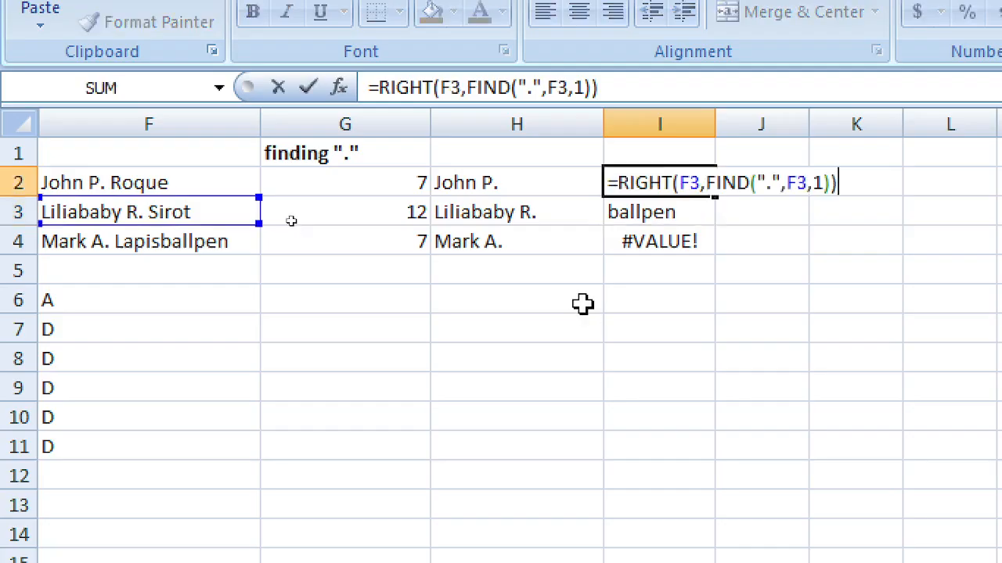
key(Left)
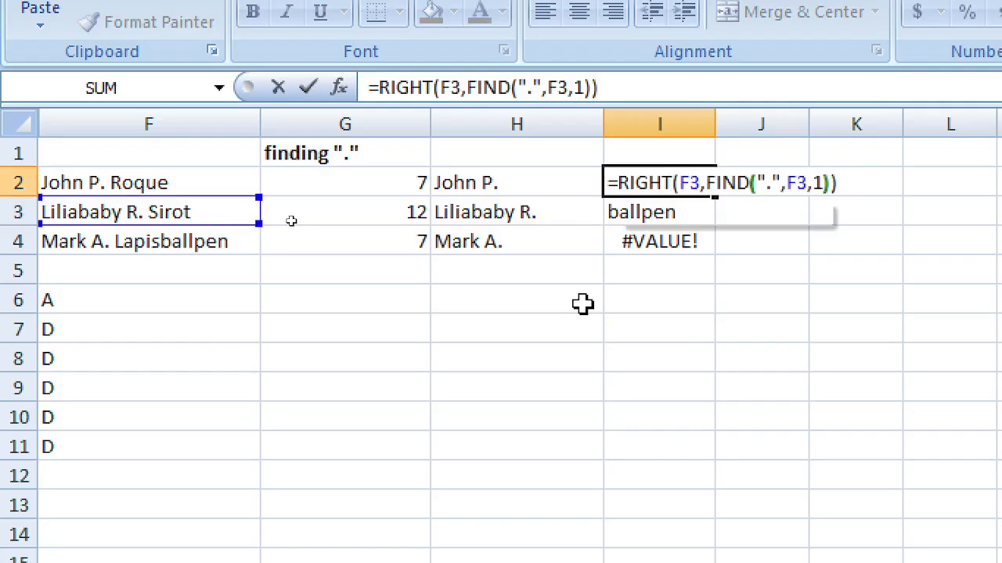
key(Left)
key(Left)
key(Left)
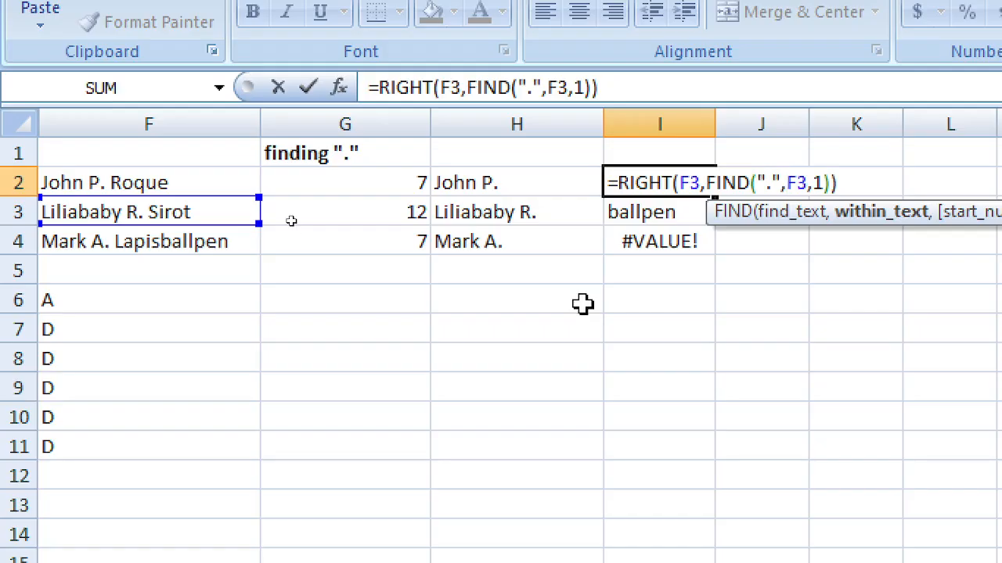
key(Left)
key(Left)
key(Left)
key(Left)
key(Left)
key(Left)
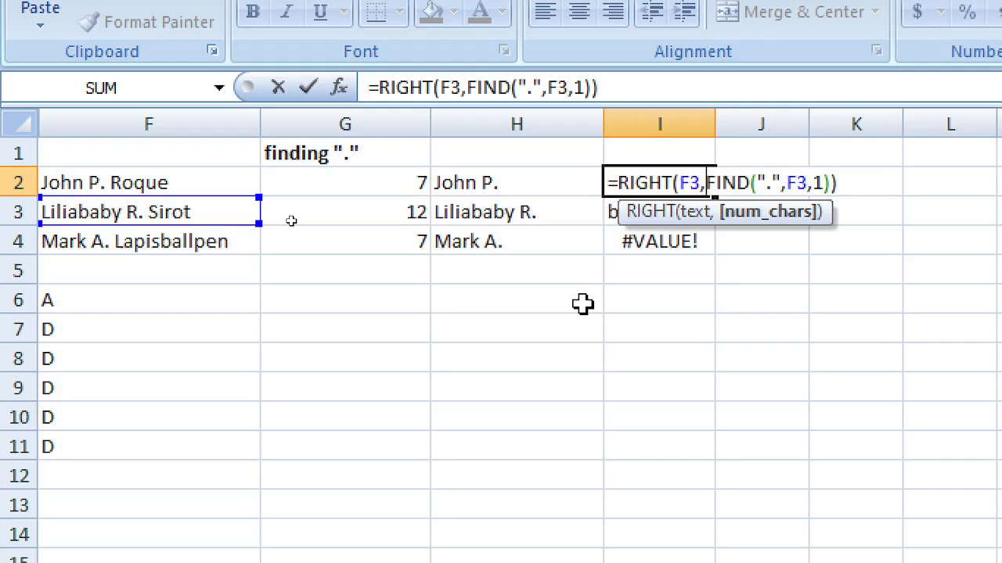
text(LEN(F)
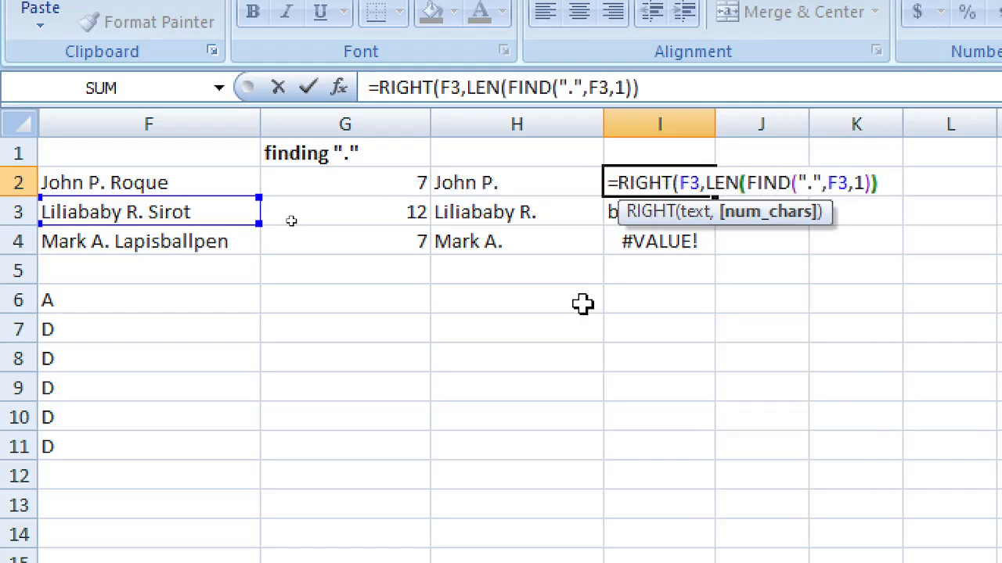
text(3))
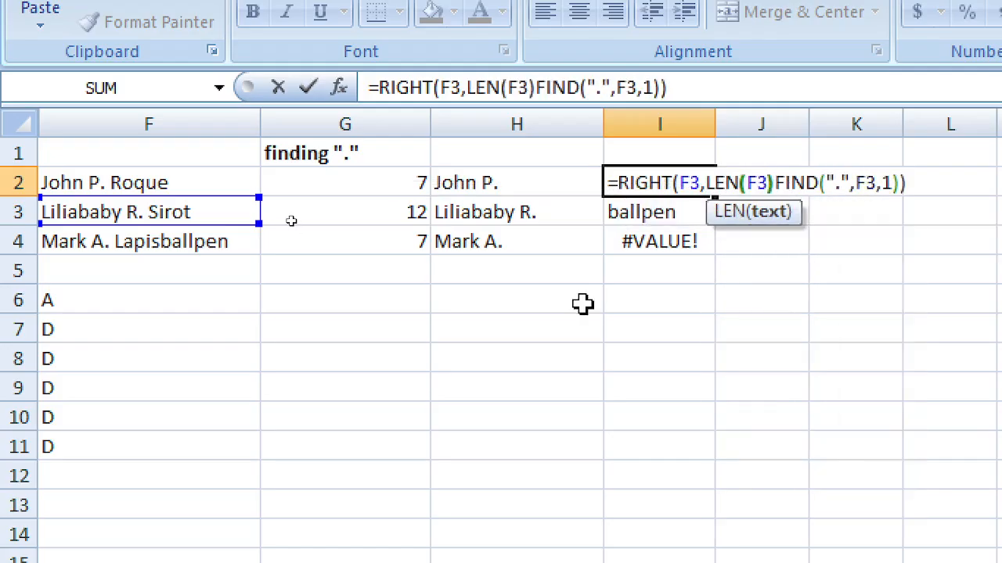
text(-)
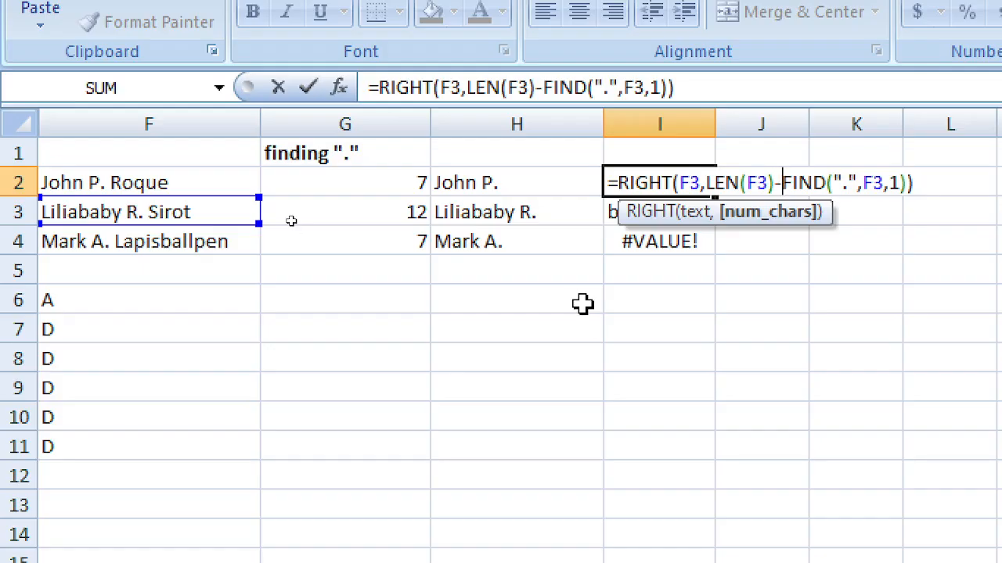
key(Return)
key(Up)
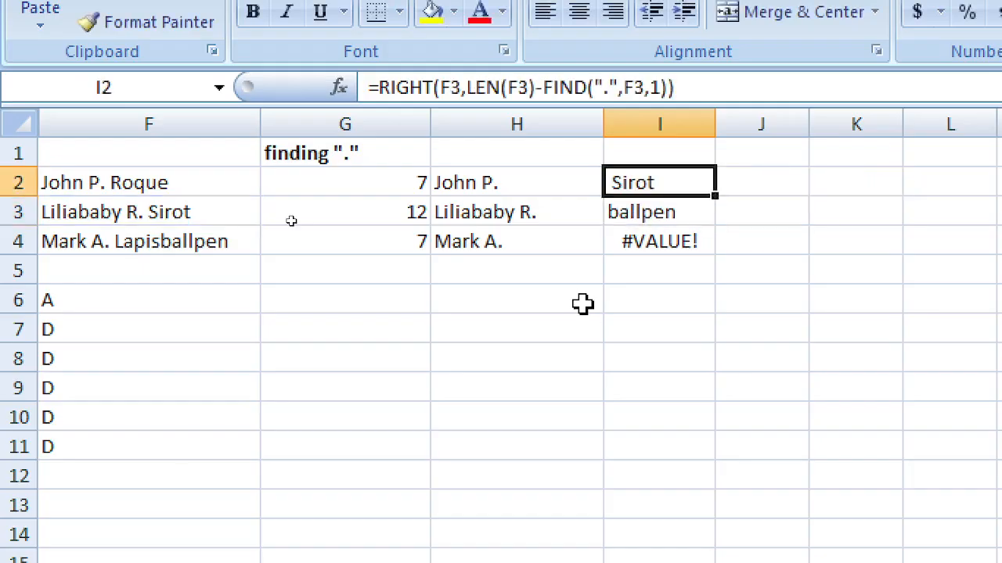
key(F2)
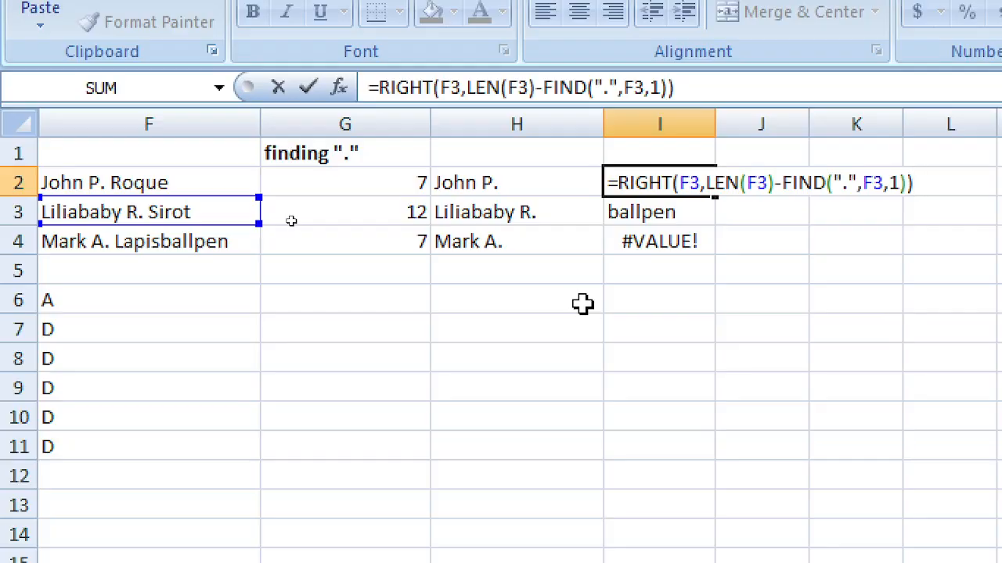
key(Return)
key(Up)
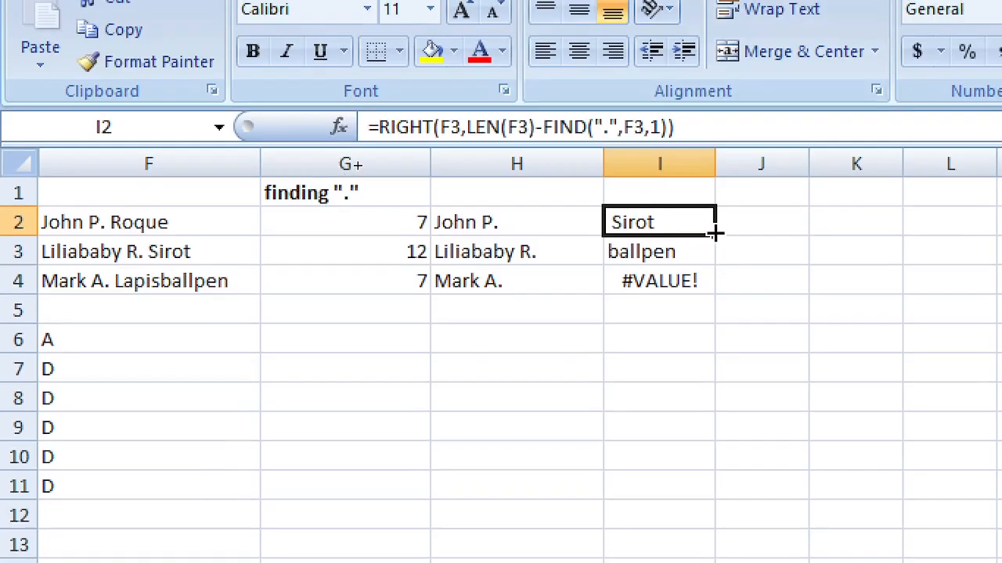
Step: Fill the revised I2 formula down to I4 and compare results with the names in F2:F4
drag(715, 232, 709, 290)
click(685, 334)
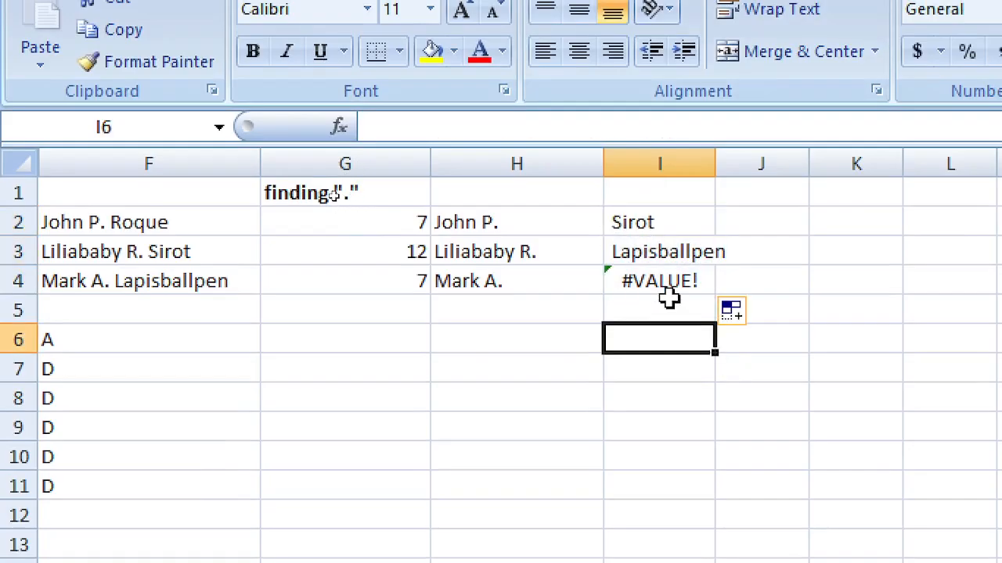
click(668, 284)
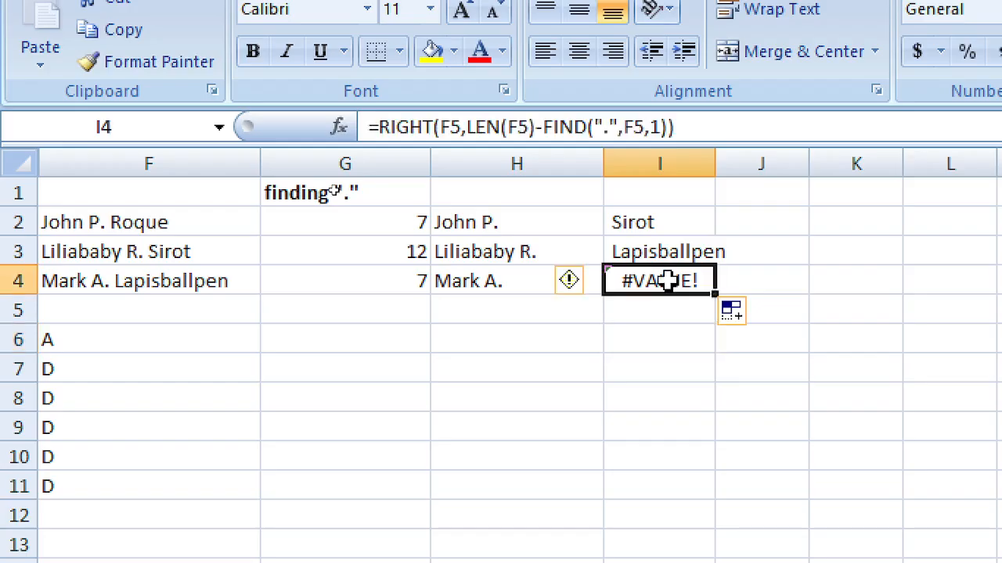
click(164, 283)
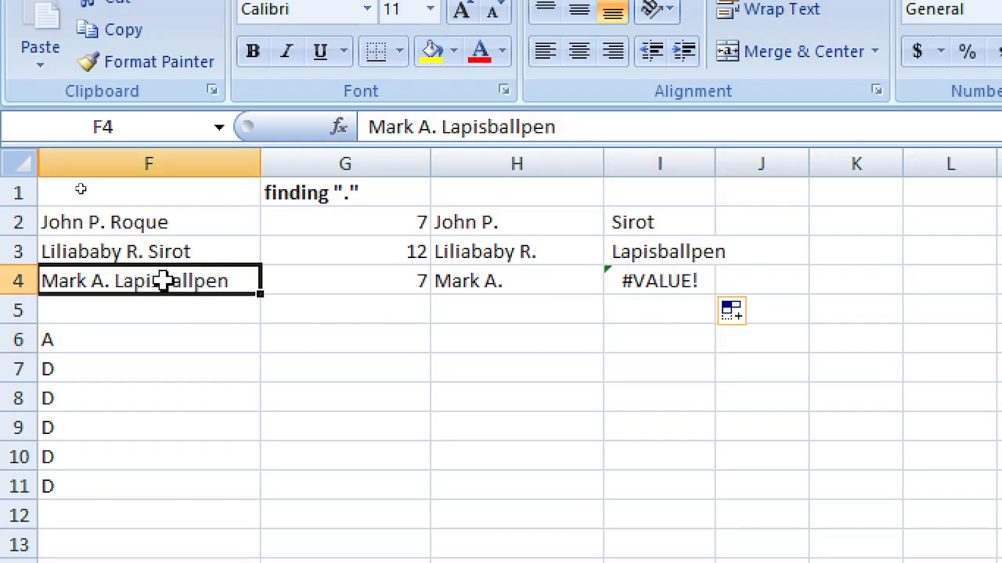
click(153, 255)
click(144, 229)
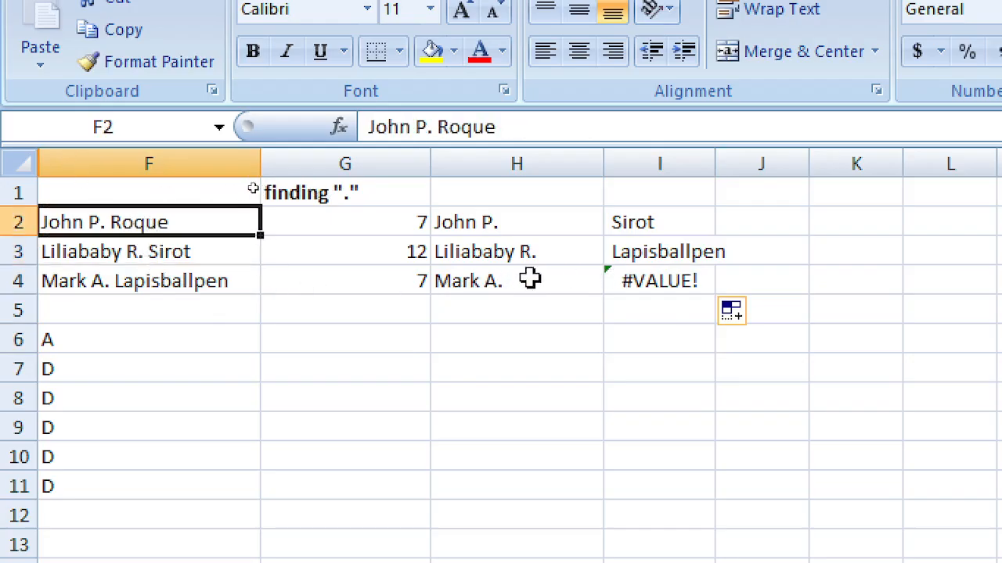
click(198, 290)
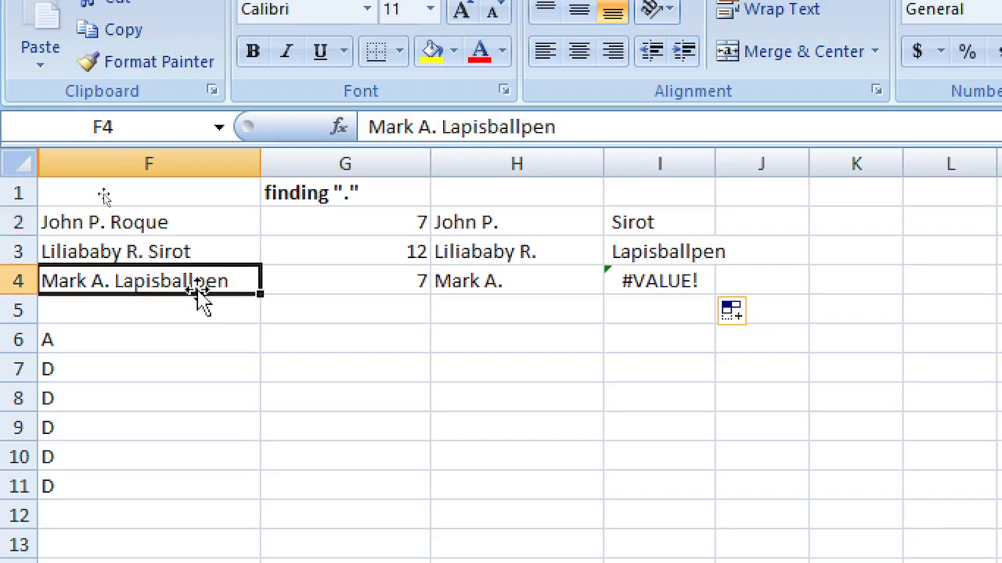
click(673, 296)
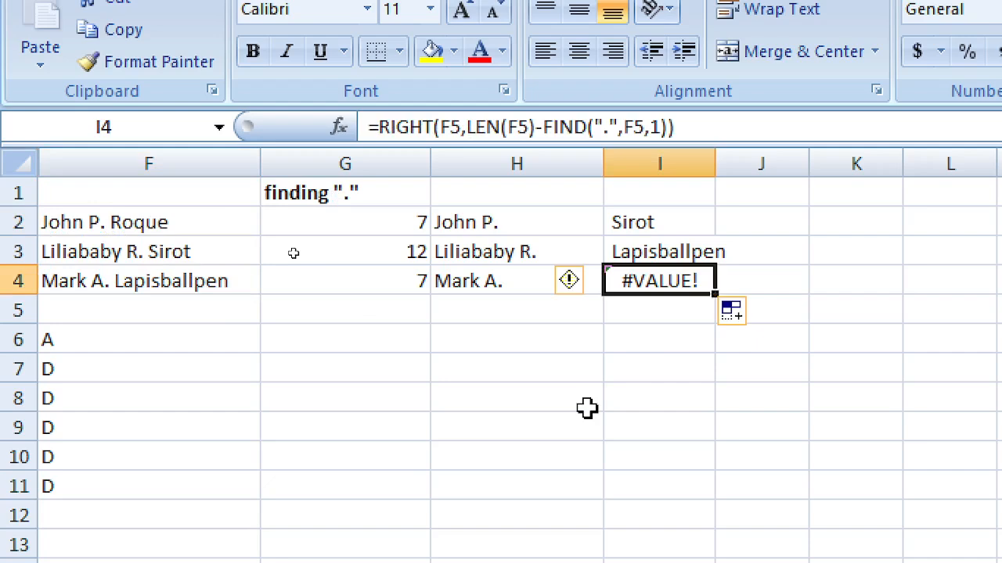
Step: Delete the #VALUE! formula from I4 and move to the empty cell F5
key(F2)
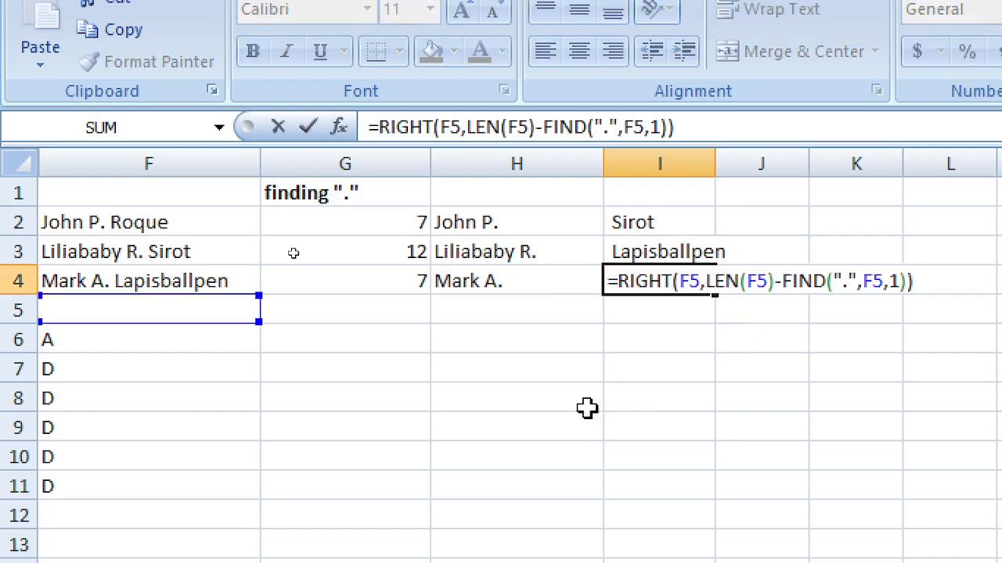
key(Left)
key(Left)
key(Left)
key(Left)
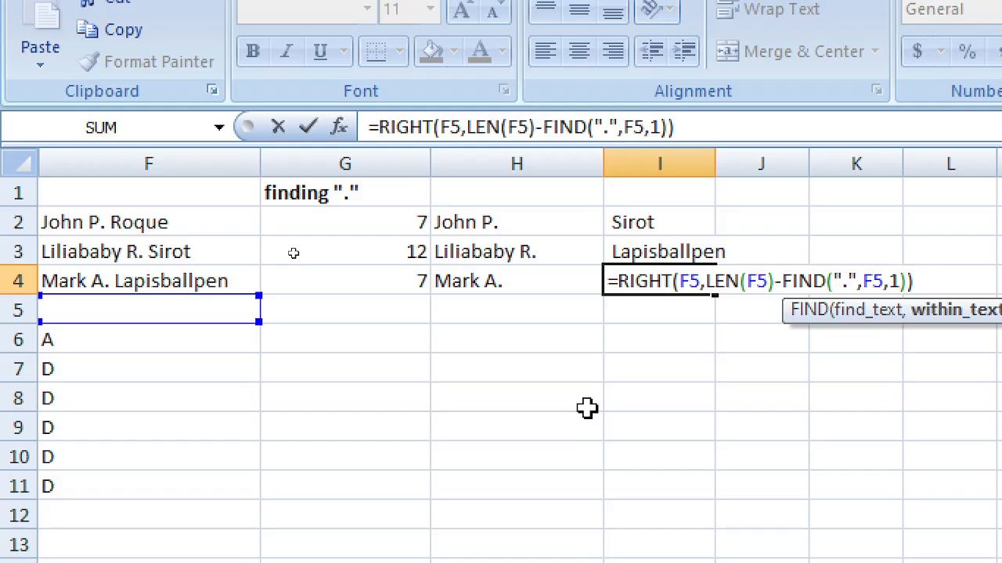
key(Escape)
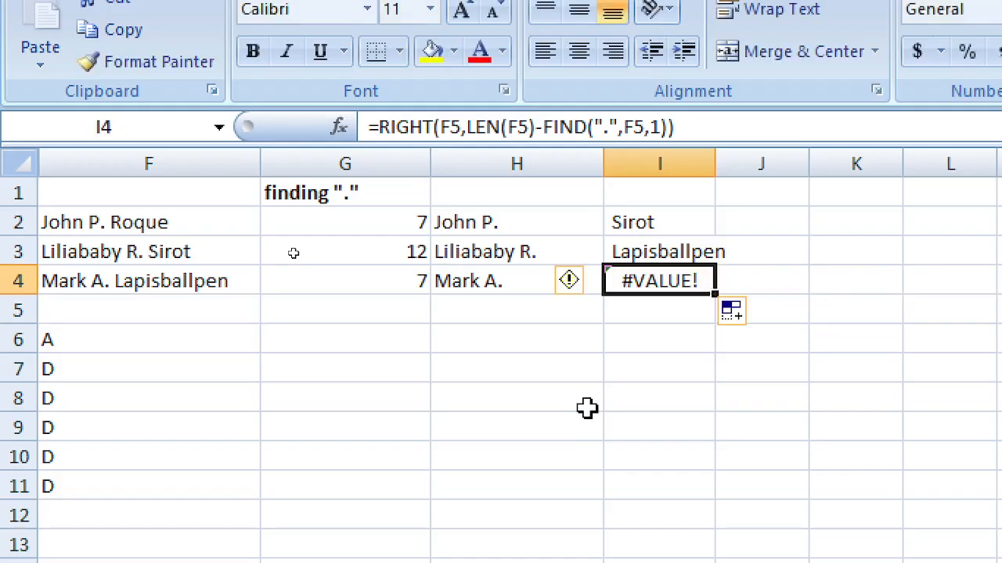
key(Delete)
key(Left)
key(Left)
key(Left)
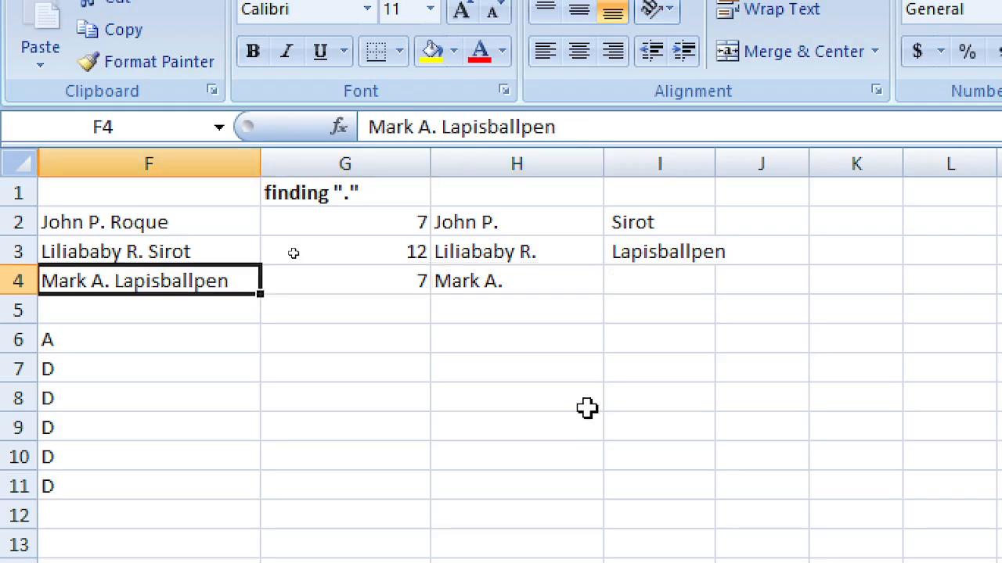
key(Right)
key(Right)
key(Right)
key(Left)
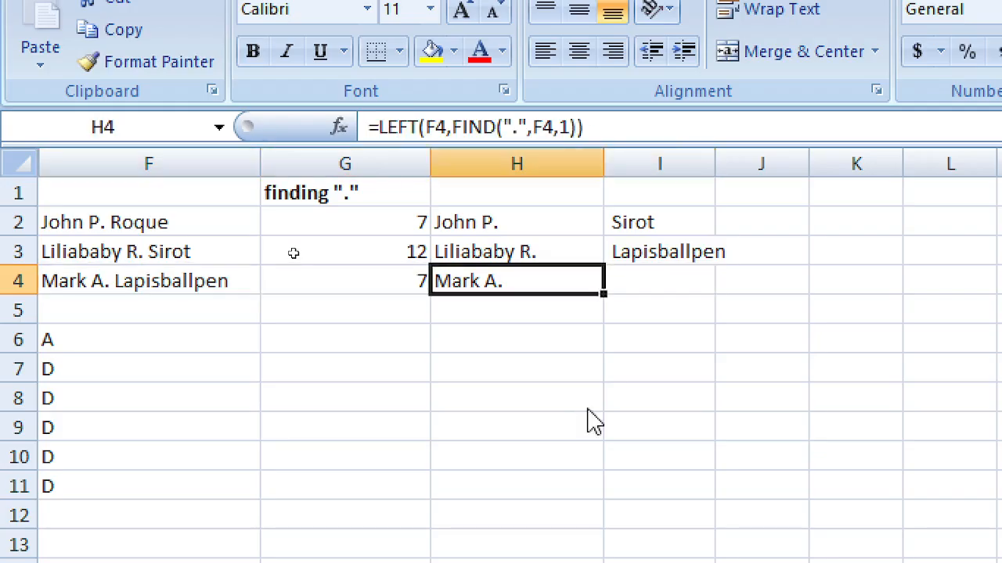
key(Left)
key(Left)
key(Down)
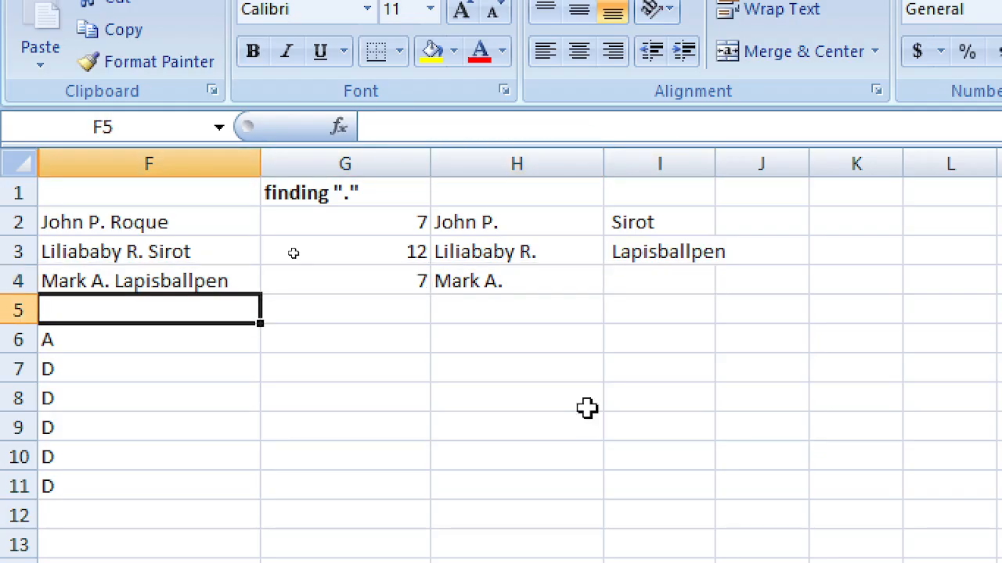
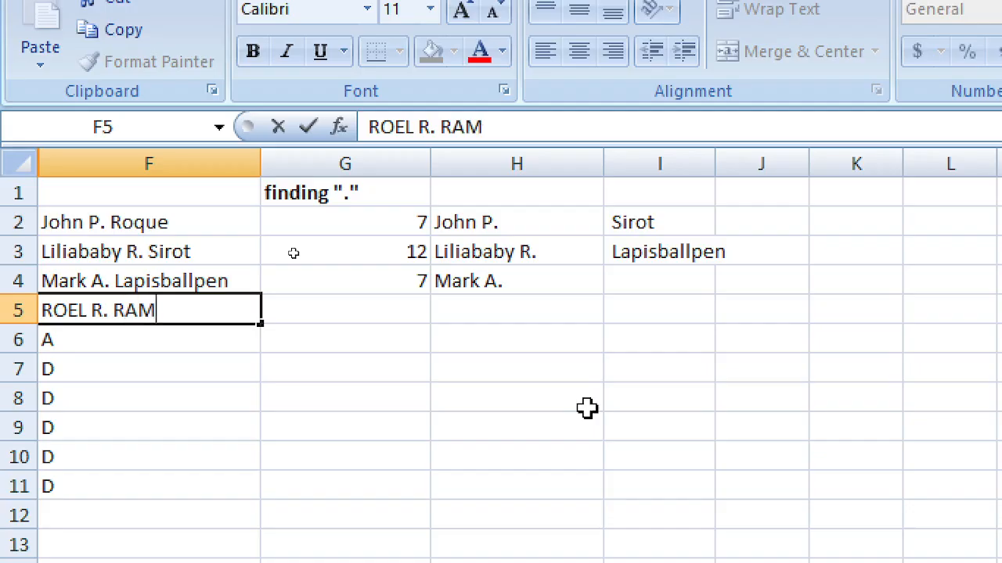
Step: Enter a full name in capitals, with middle initial, into F5
key(Return)
key(Up)
key(Up)
key(Up)
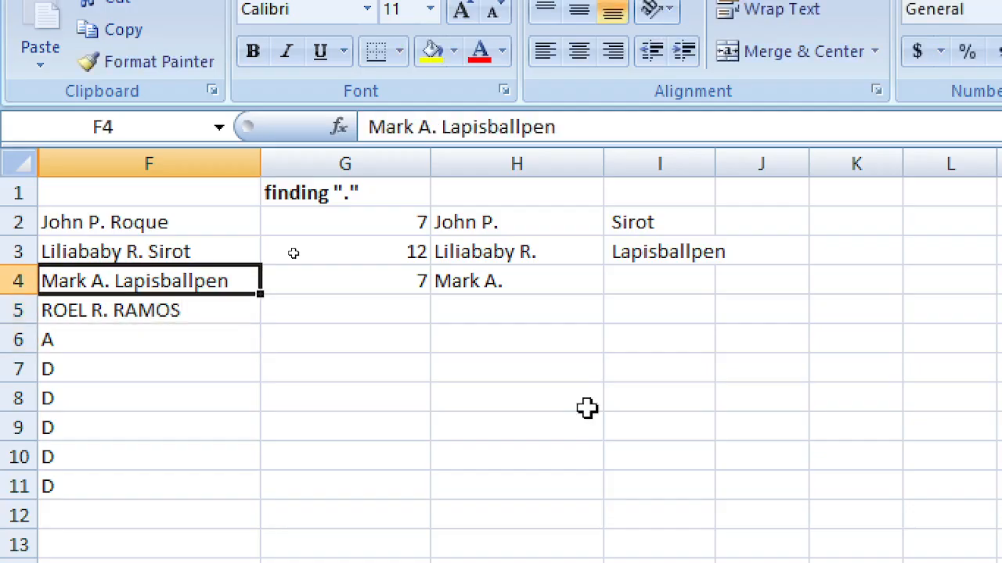
key(Down)
key(Down)
key(Right)
key(Right)
key(Right)
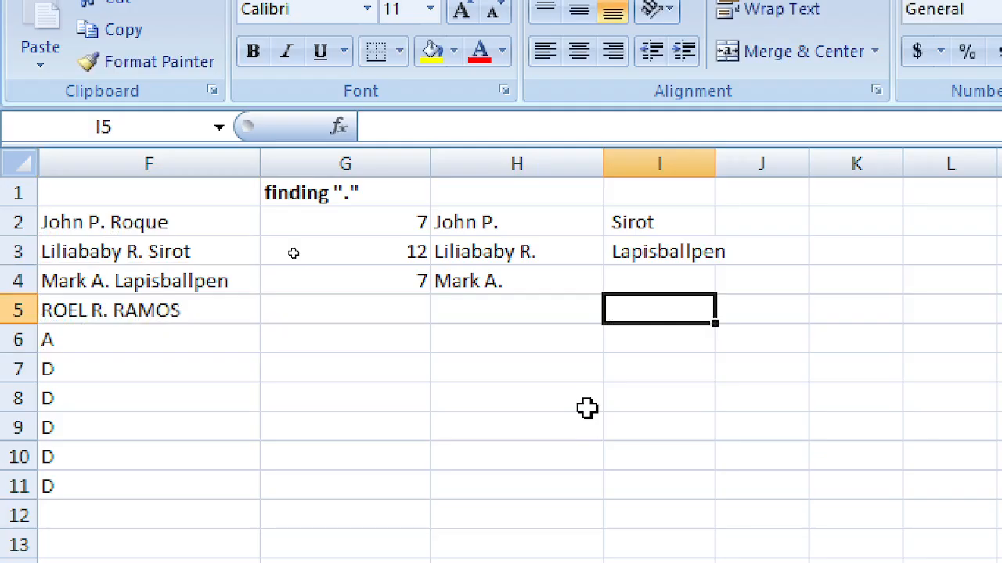
key(Left)
key(Left)
key(Left)
key(Down)
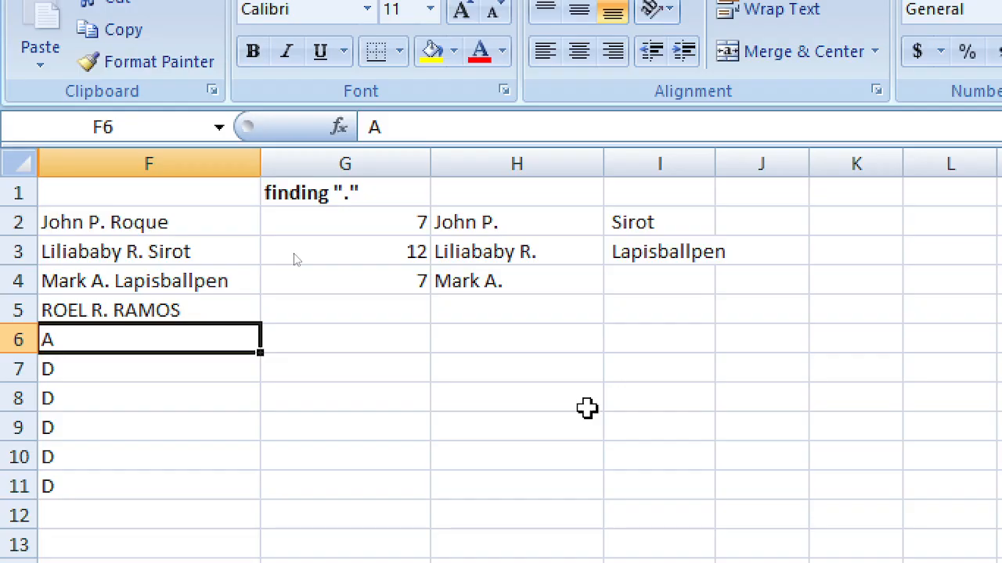
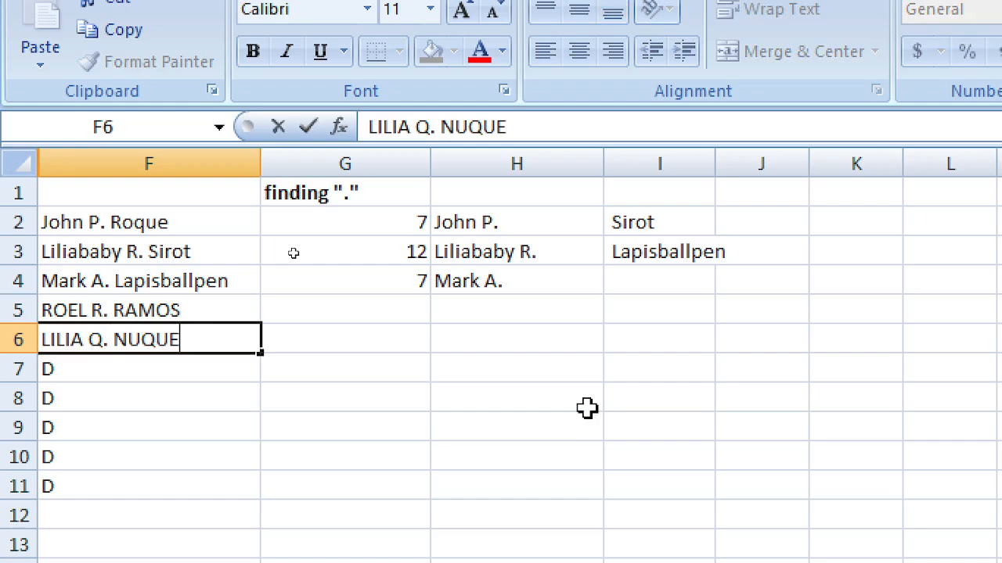
Step: Enter two more full names into F6 and F7, correcting typos in F7
key(Return)
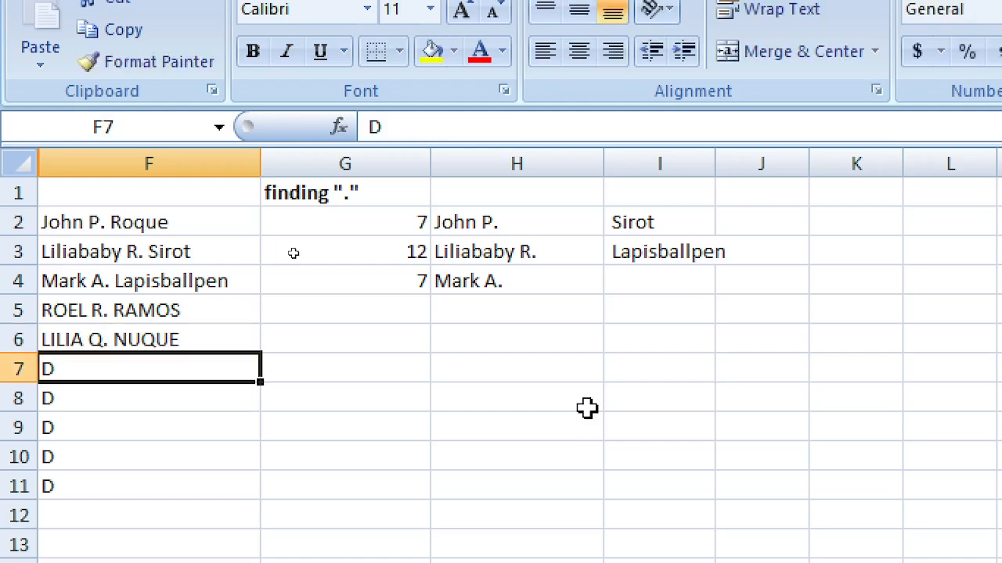
text(R)
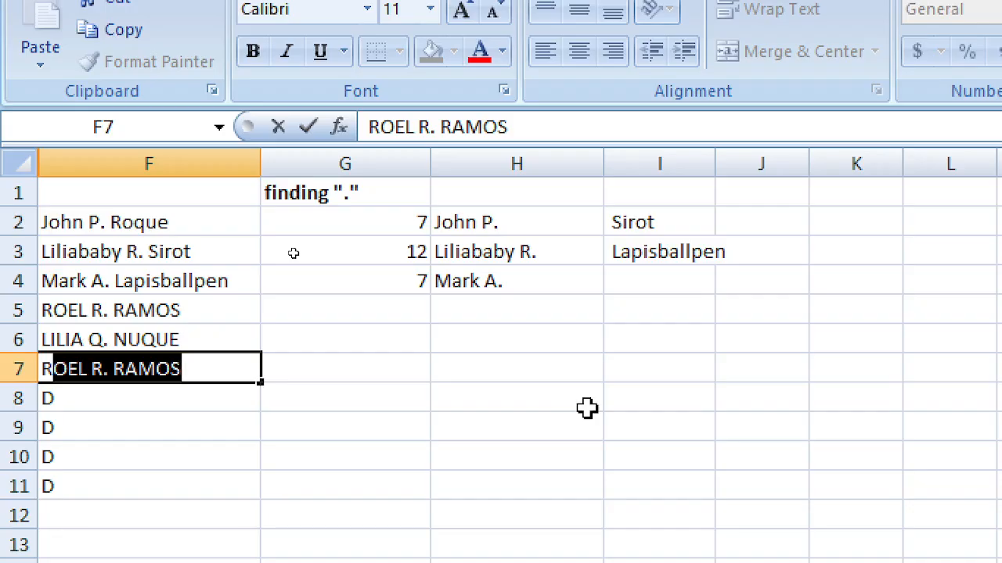
text(SA)
key(BackSpace)
key(BackSpace)
text(OA)
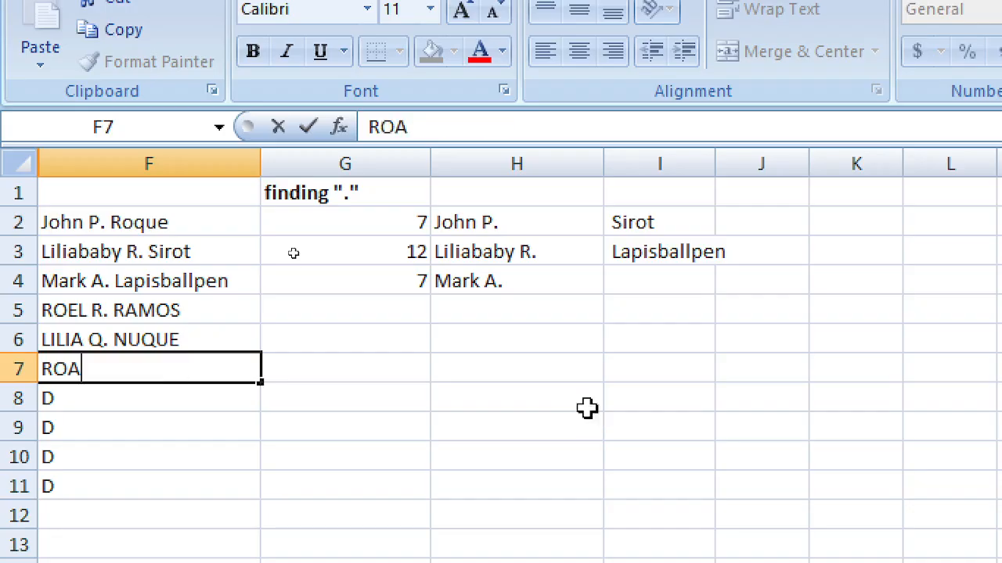
key(BackSpace)
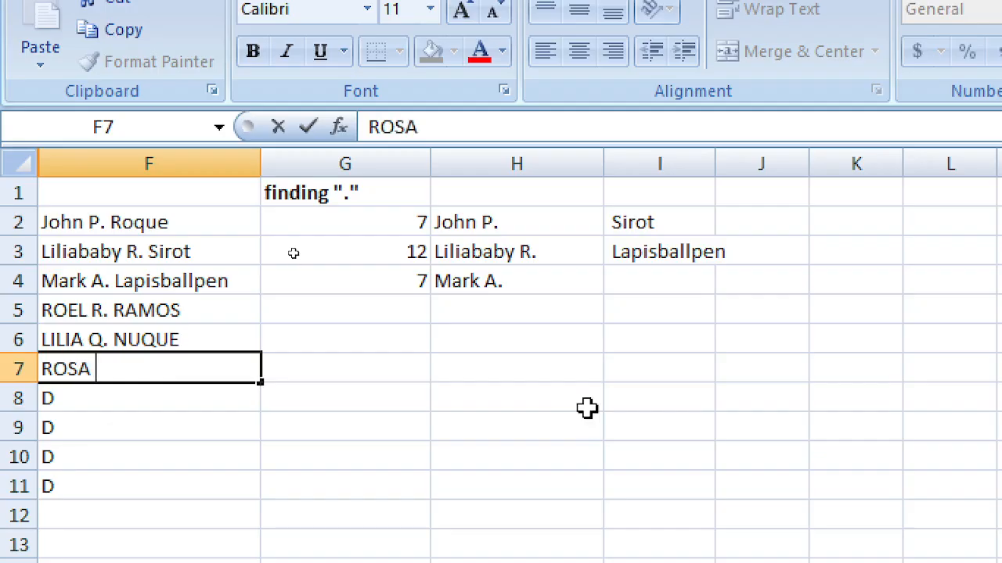
key(Return)
key(Up)
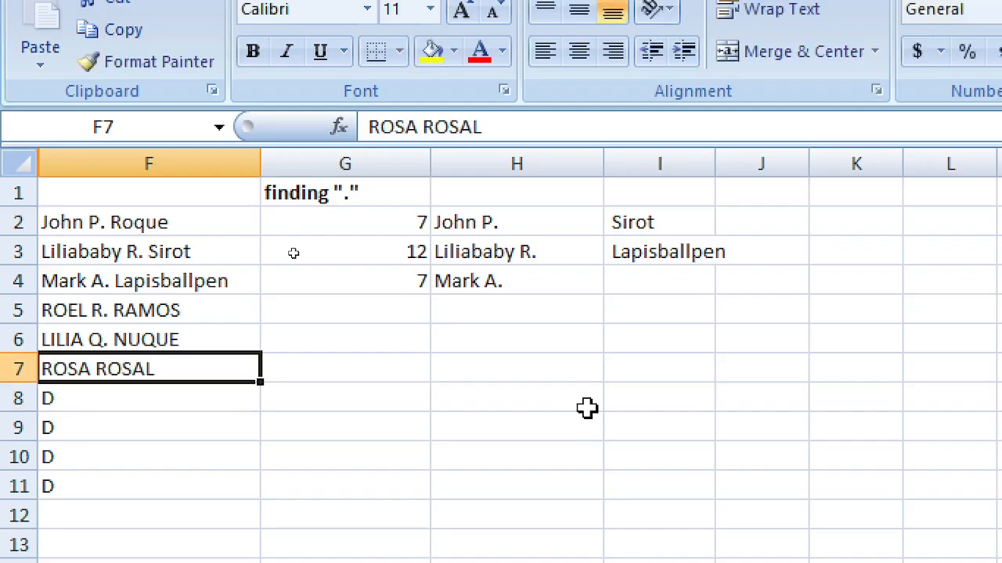
key(Right)
key(Right)
key(Right)
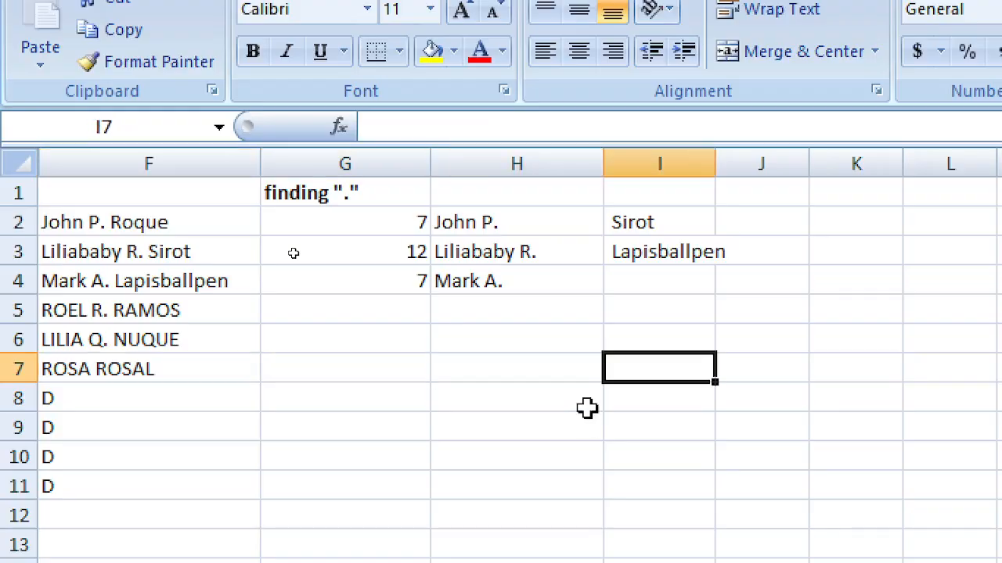
Step: Change the F3 references in I2's RIGHT, LEN and FIND to F2
key(Up)
key(Up)
key(Up)
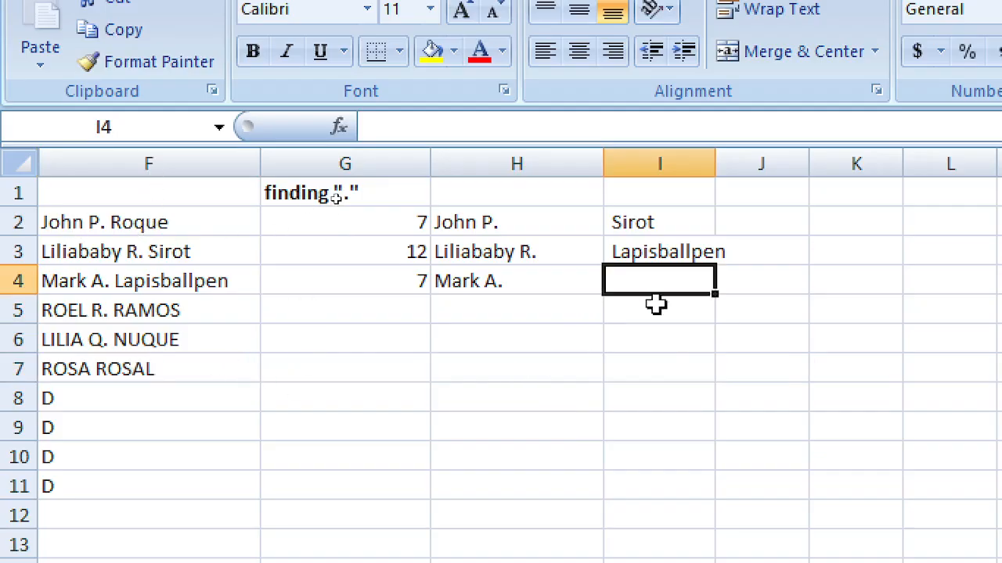
click(670, 247)
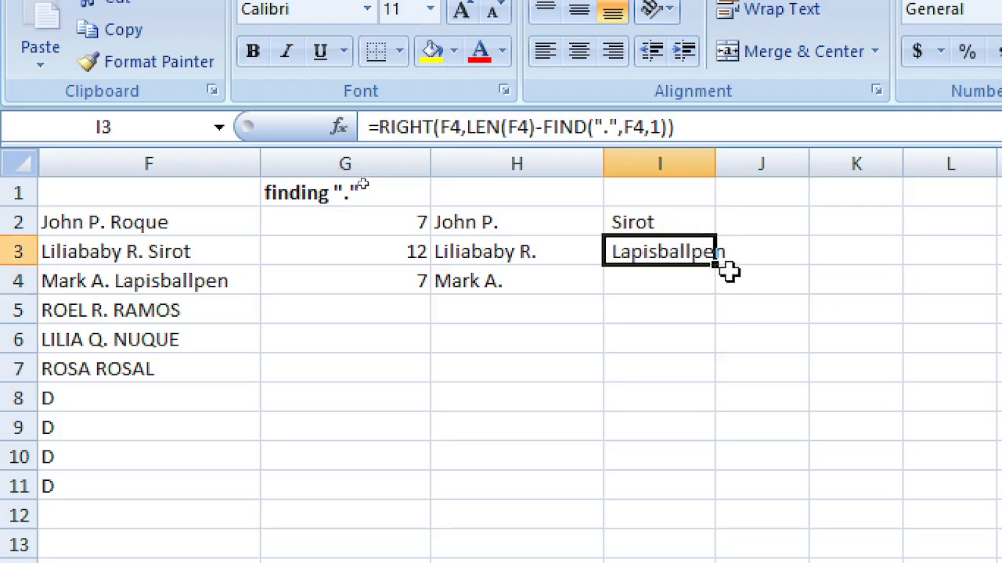
click(656, 223)
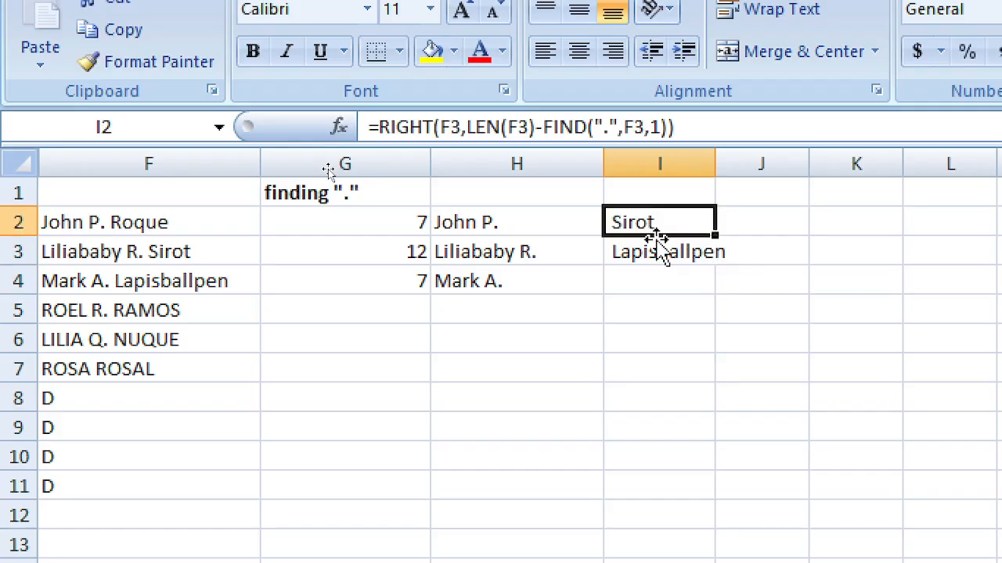
key(F2)
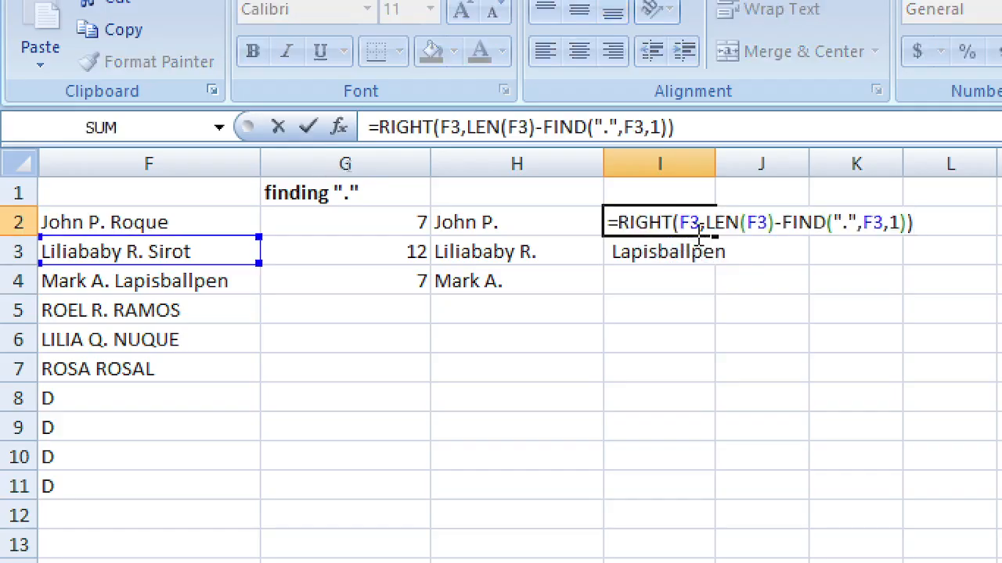
click(692, 223)
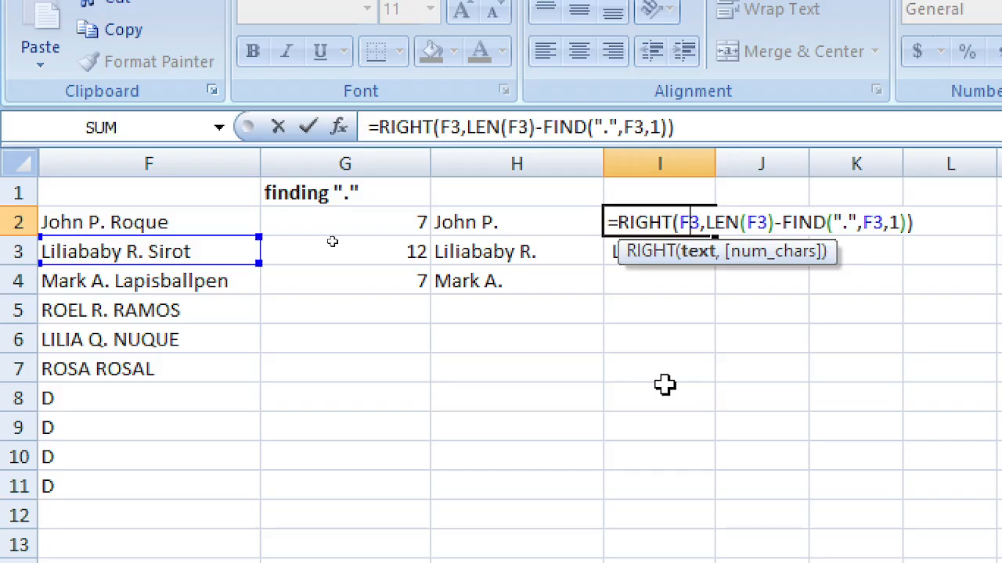
key(BackSpace)
text(2)
key(Right)
key(Right)
key(Right)
key(Right)
key(Right)
key(Right)
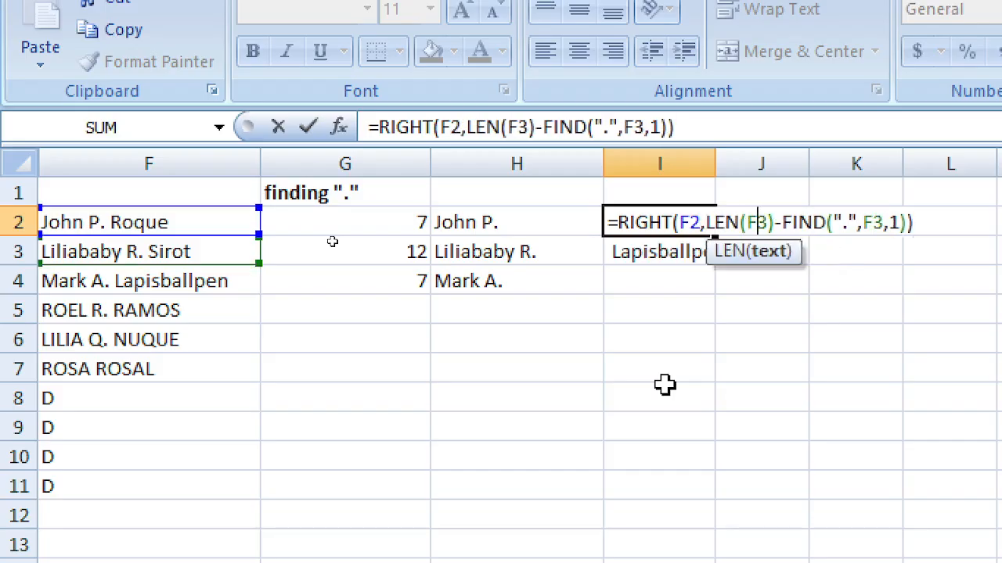
key(BackSpace)
text(2)
key(Right)
key(Right)
key(Right)
key(Right)
key(Right)
key(Right)
key(Right)
key(Right)
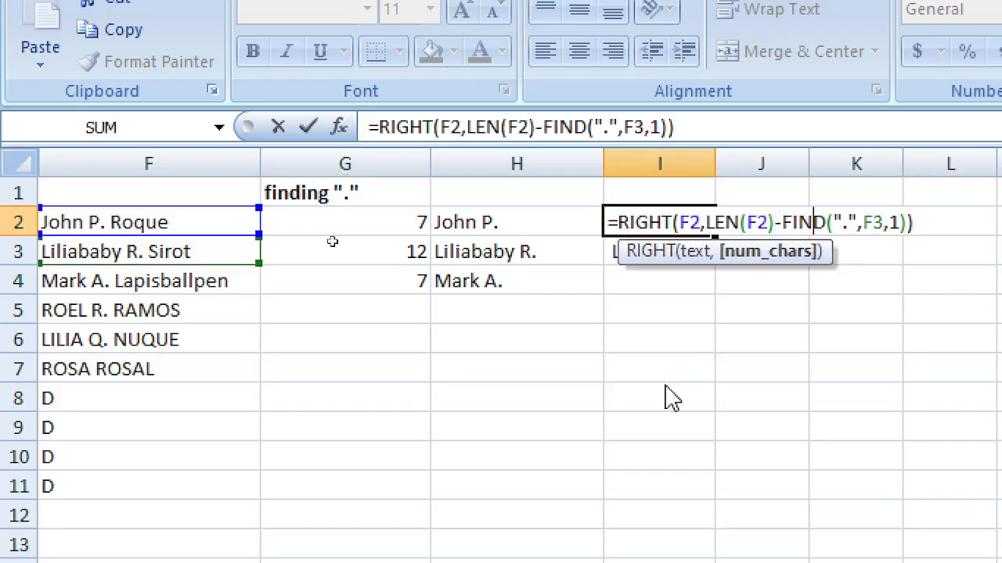
key(Right)
key(Right)
key(Right)
key(Right)
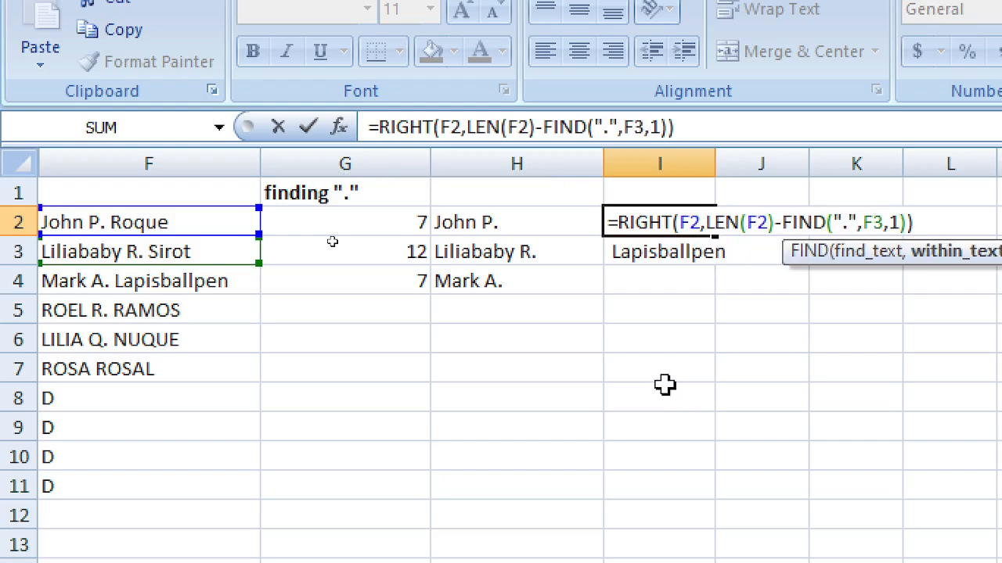
text(2)
key(Delete)
key(Return)
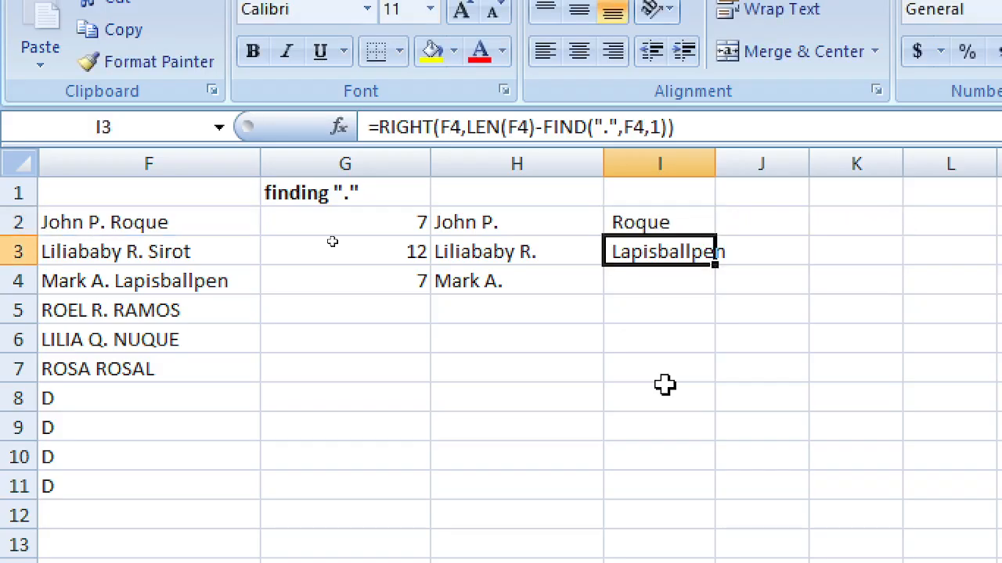
Step: Paste the corrected I2 surname formula into I3:I7
key(Up)
key(ctrl+c)
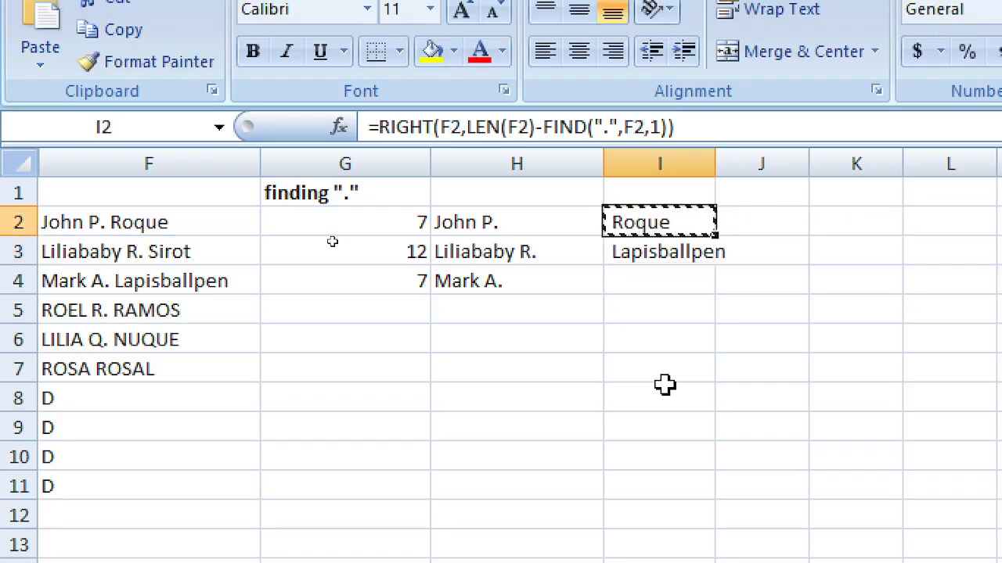
key(shift+Down)
key(shift+Down)
key(shift+Down)
key(shift+Down)
key(shift+Down)
key(ctrl+v)
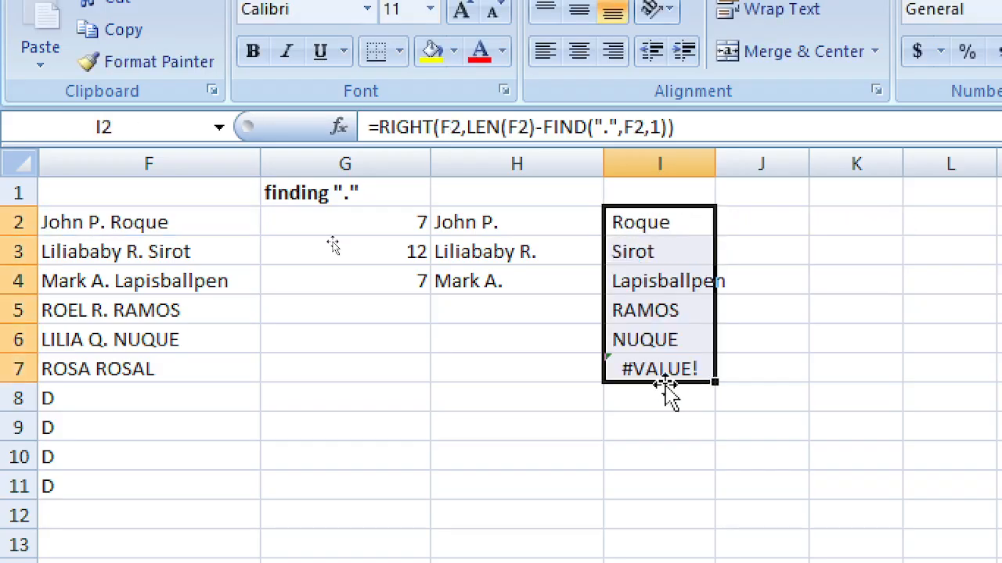
key(Up)
Step: Review the surname results in I3:I6 and clear the #VALUE! error in I7
key(Down)
key(Down)
key(Down)
key(Down)
key(Down)
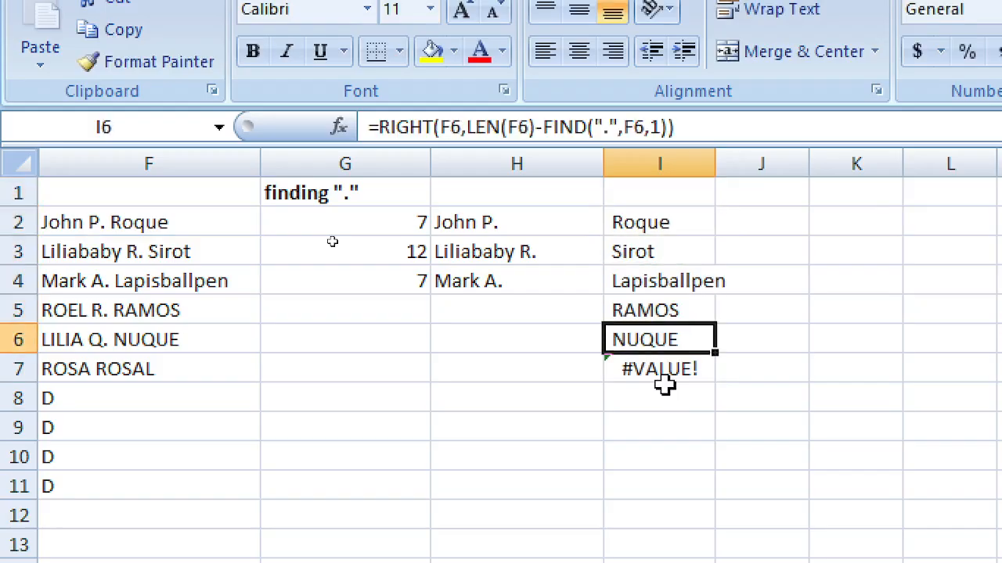
key(Up)
key(Up)
key(Up)
key(Up)
key(Down)
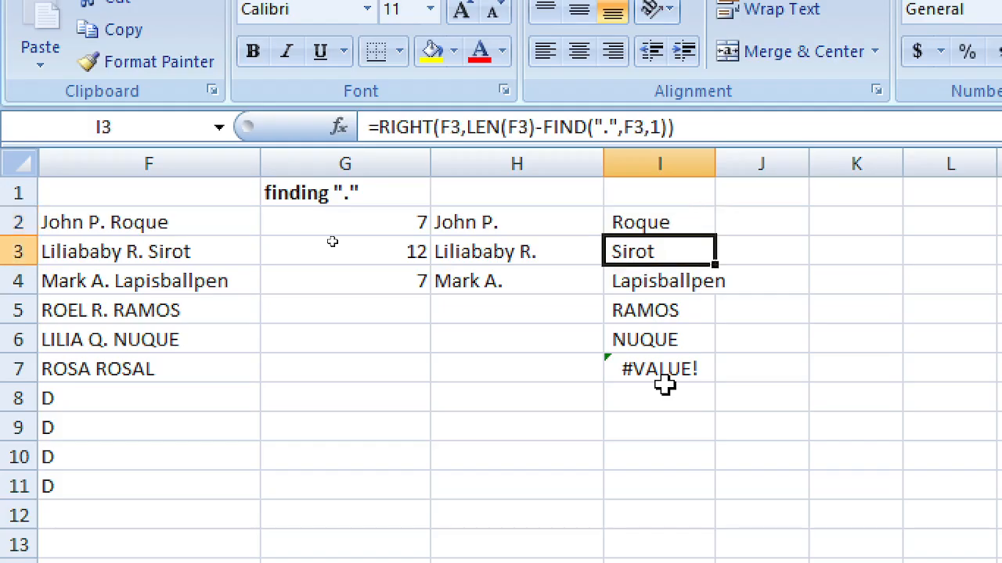
key(Down)
key(Down)
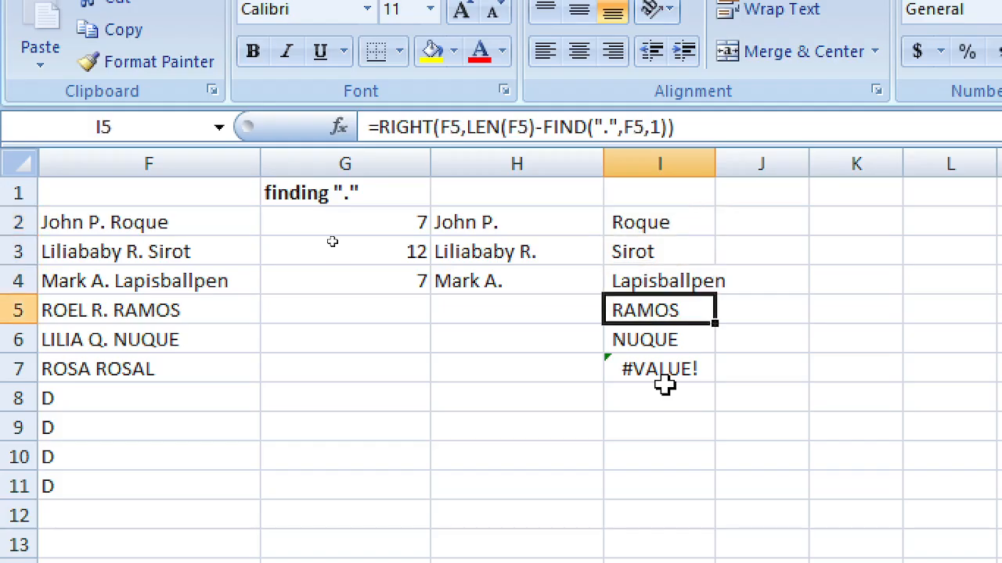
key(Down)
key(Down)
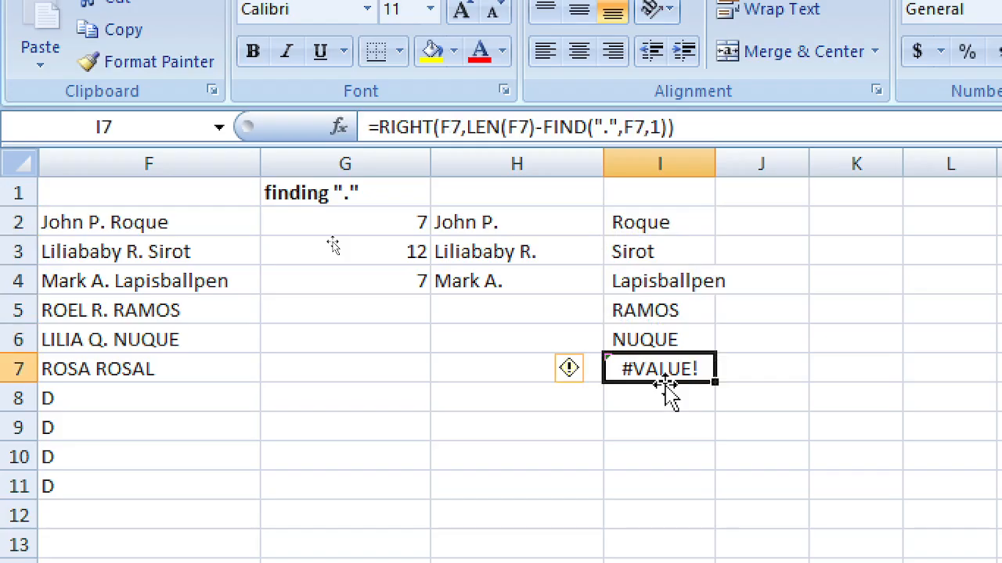
key(Delete)
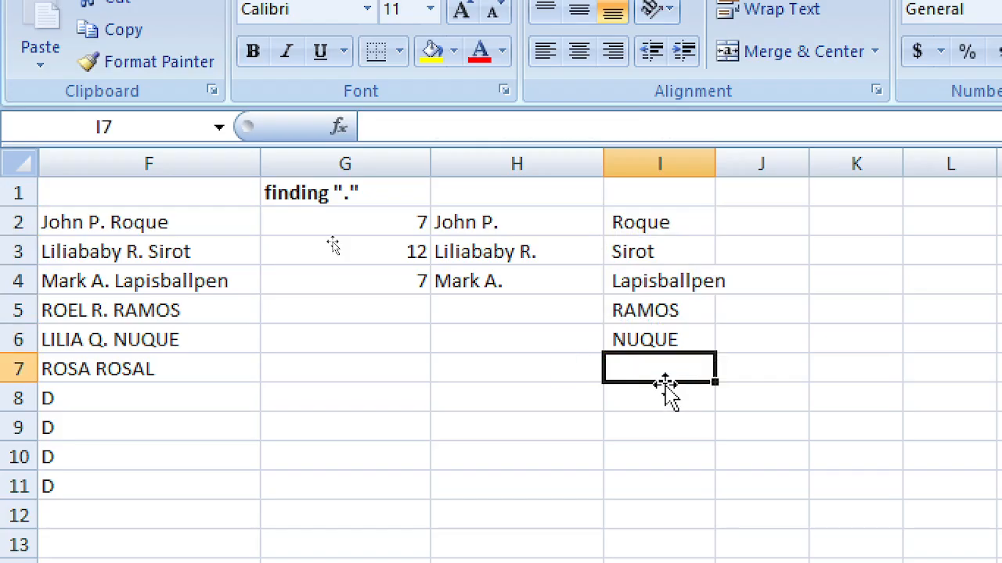
key(Left)
key(Left)
key(Left)
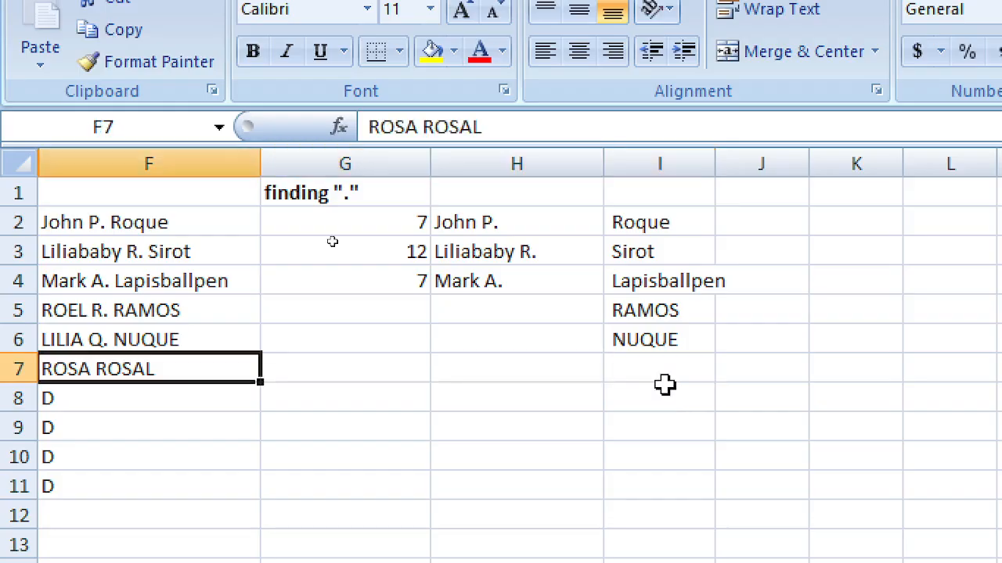
Step: Insert the middle initial Z. before the surname in F7
key(F2)
key(Left)
key(Left)
key(Left)
key(Left)
key(Left)
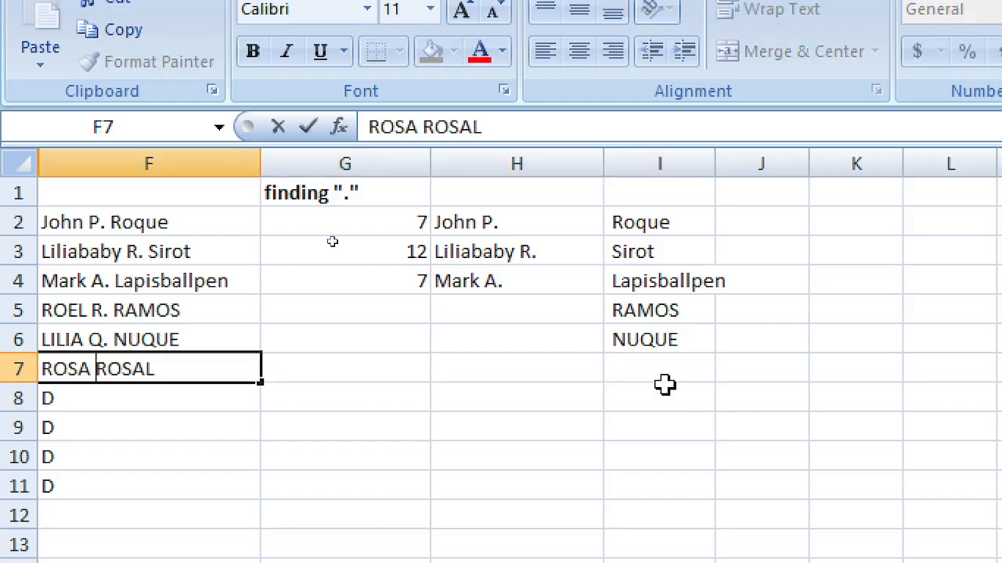
text(Z.)
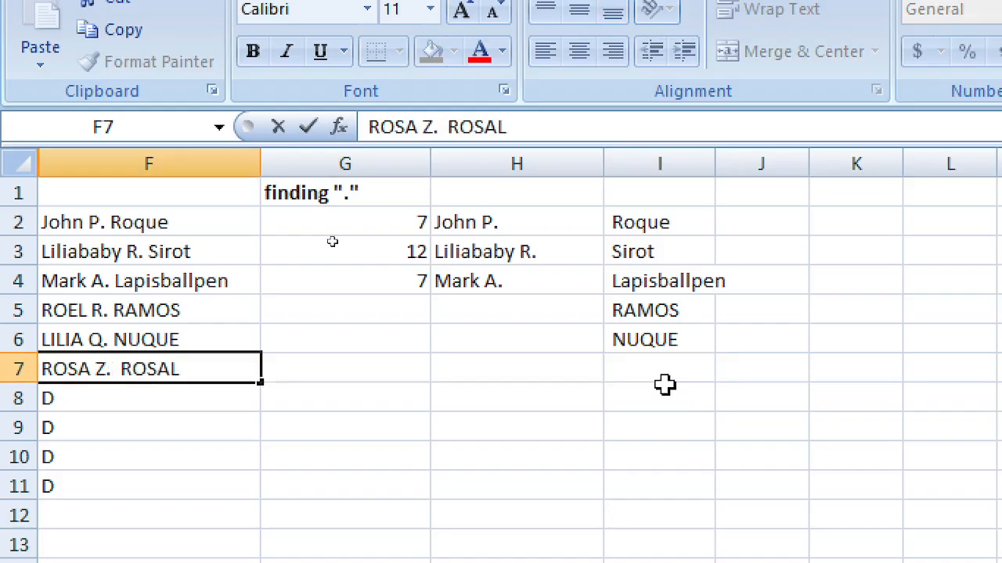
key(Return)
Step: Copy the surname formula from I6 into I7
key(Up)
key(Right)
key(Right)
key(Right)
key(Up)
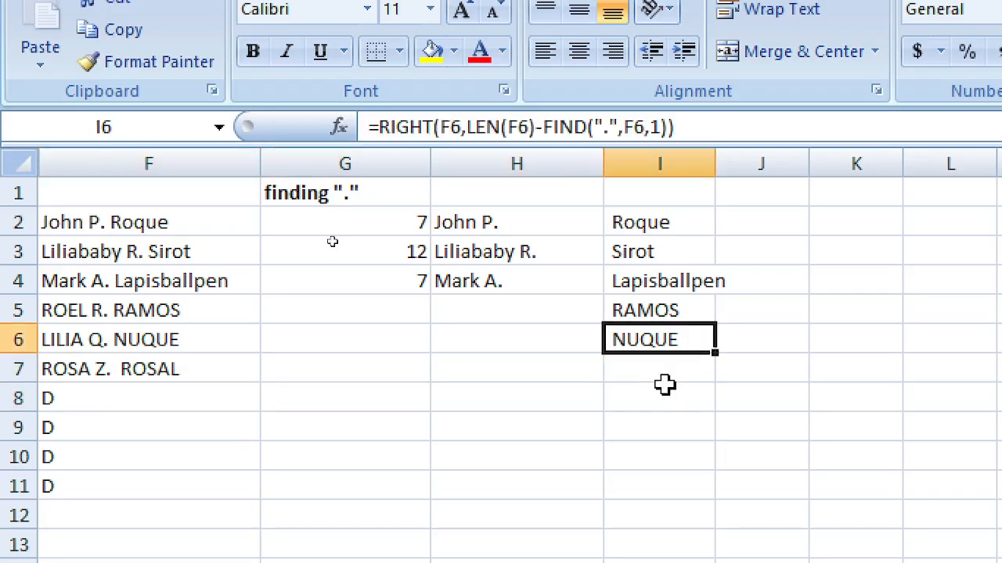
key(ctrl+c)
key(Down)
key(ctrl+v)
key(Escape)
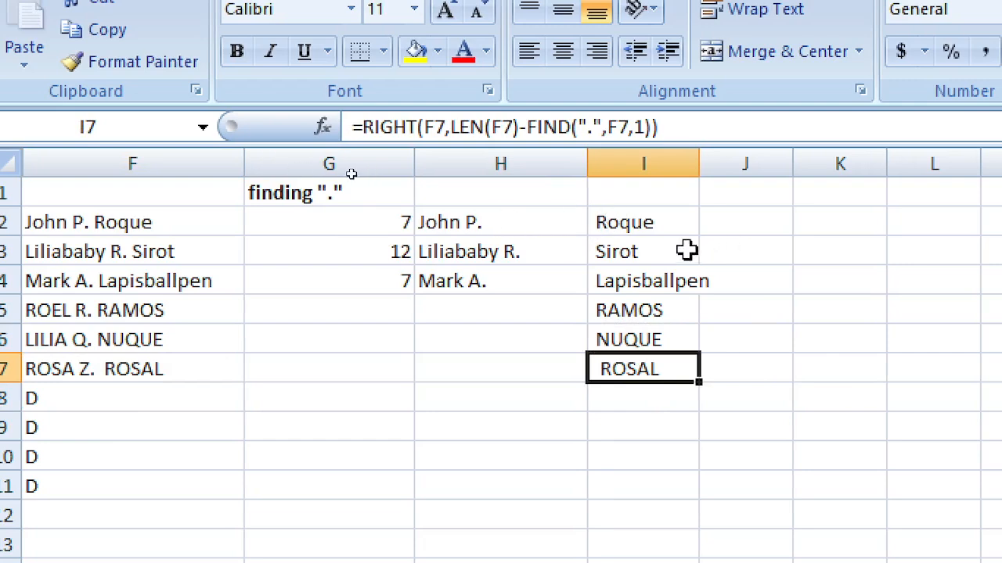
click(634, 225)
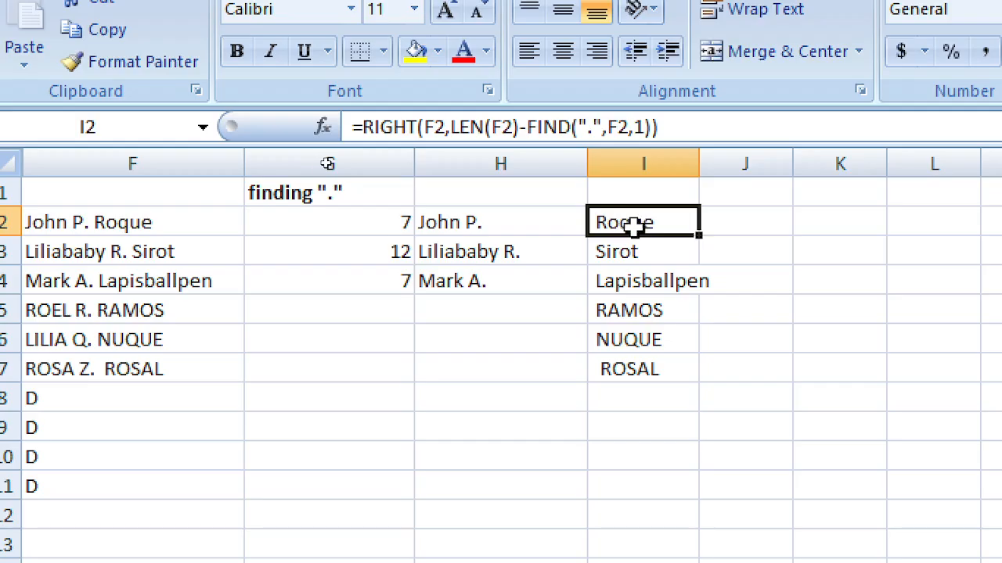
Step: Inspect I3's surname formula, leaving it unchanged
click(595, 255)
double_click(597, 255)
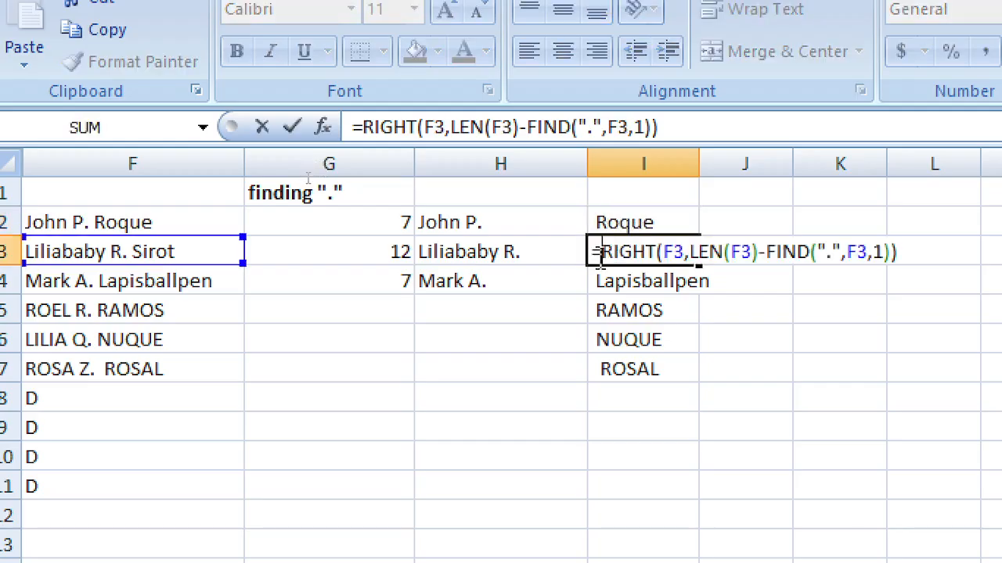
click(609, 219)
click(633, 313)
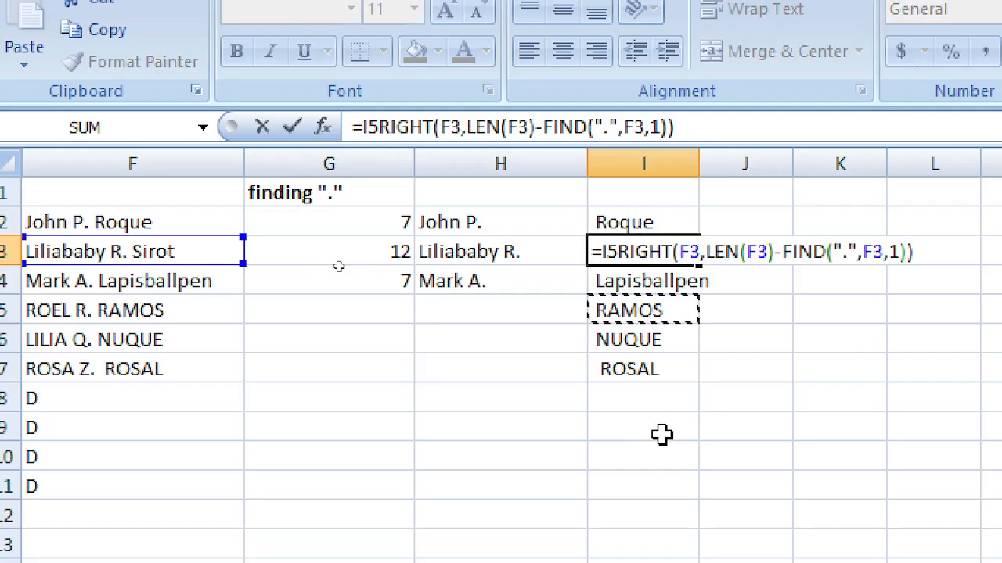
key(Escape)
Step: Add -1 to I2's surname formula and fill it down through I7
click(638, 218)
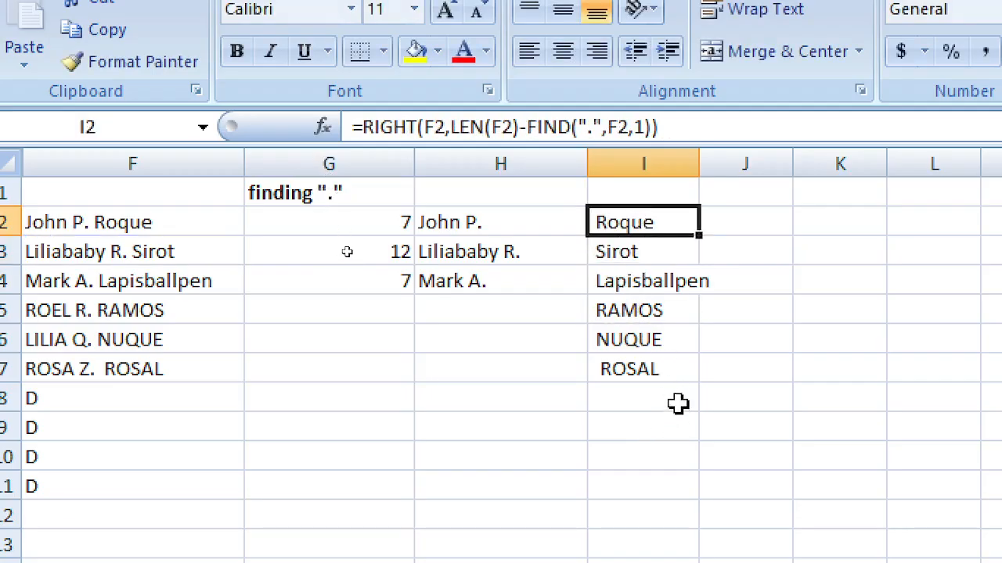
key(F2)
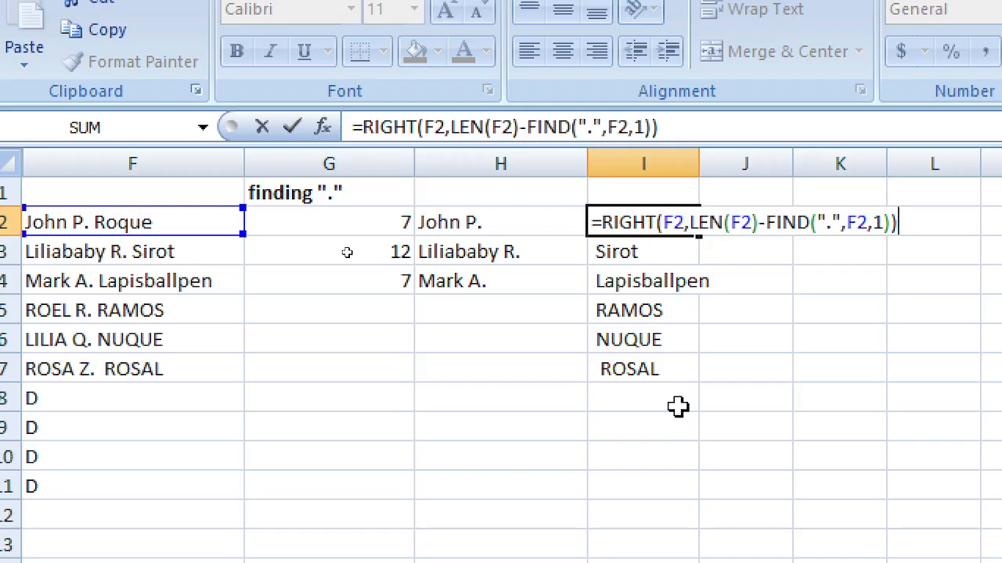
key(Left)
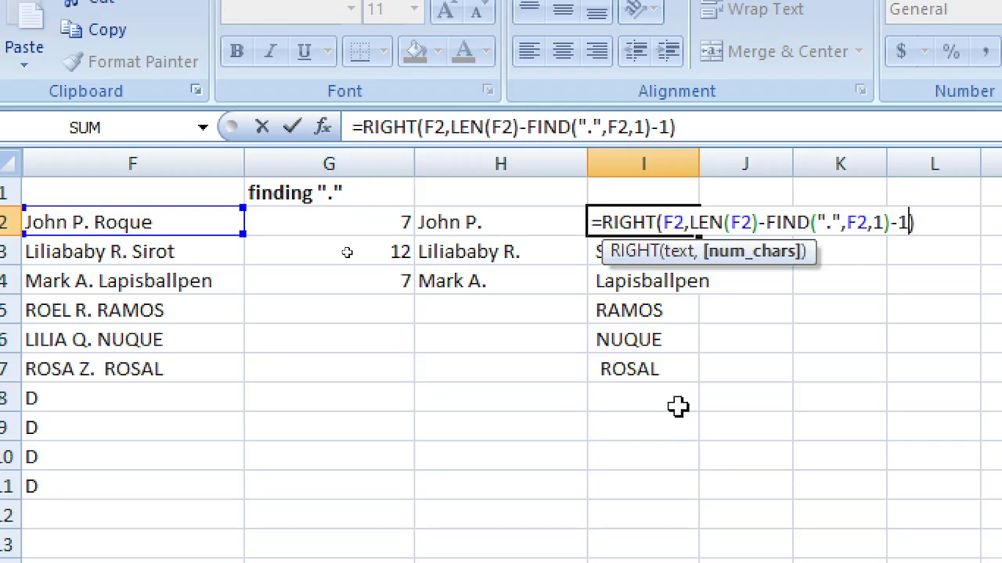
key(Return)
key(Up)
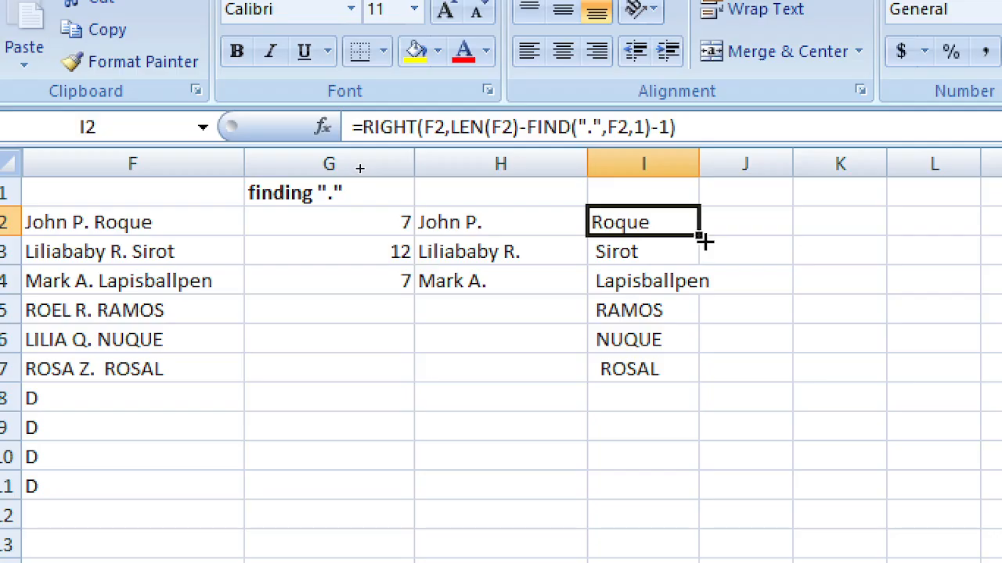
drag(700, 234, 676, 386)
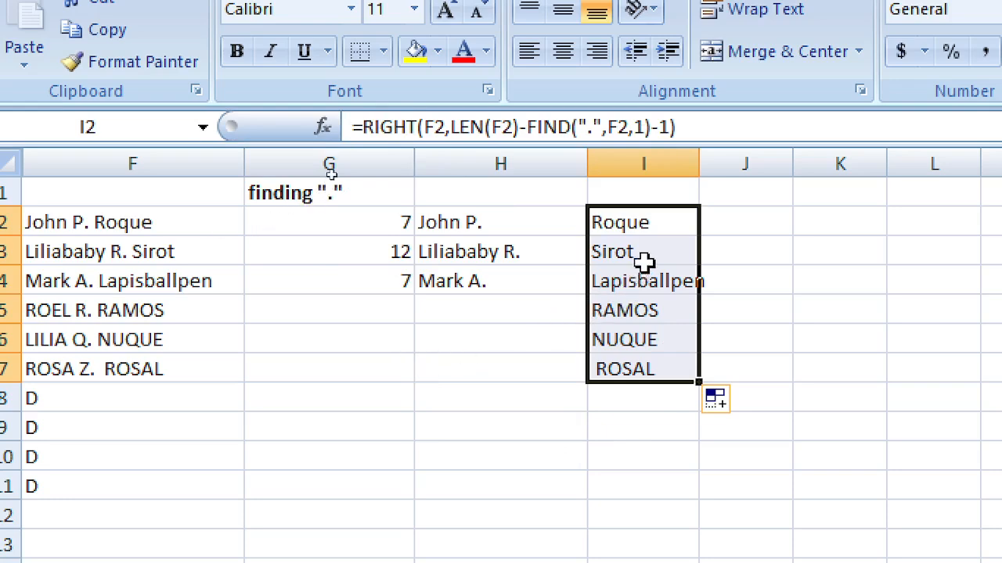
click(660, 224)
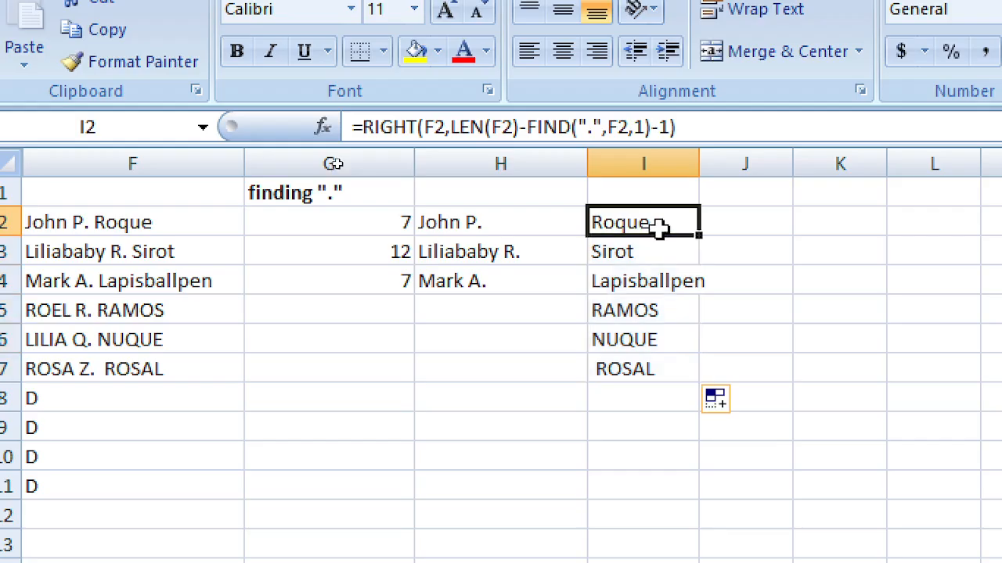
Step: Wrap I2's surname formula in PROPER( ) and fill it down through I7
double_click(660, 224)
key(Home)
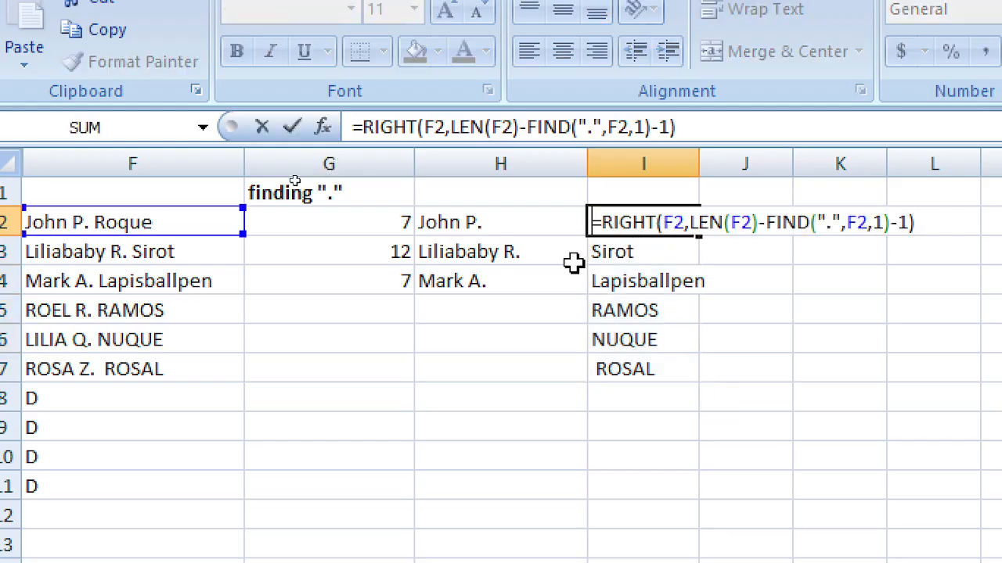
text(PROPER()
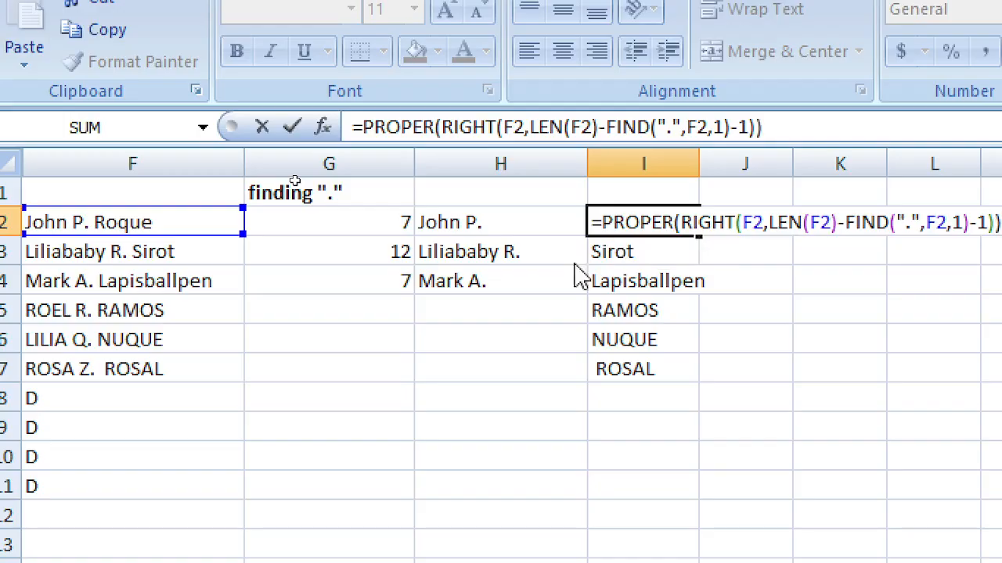
key(Return)
key(Up)
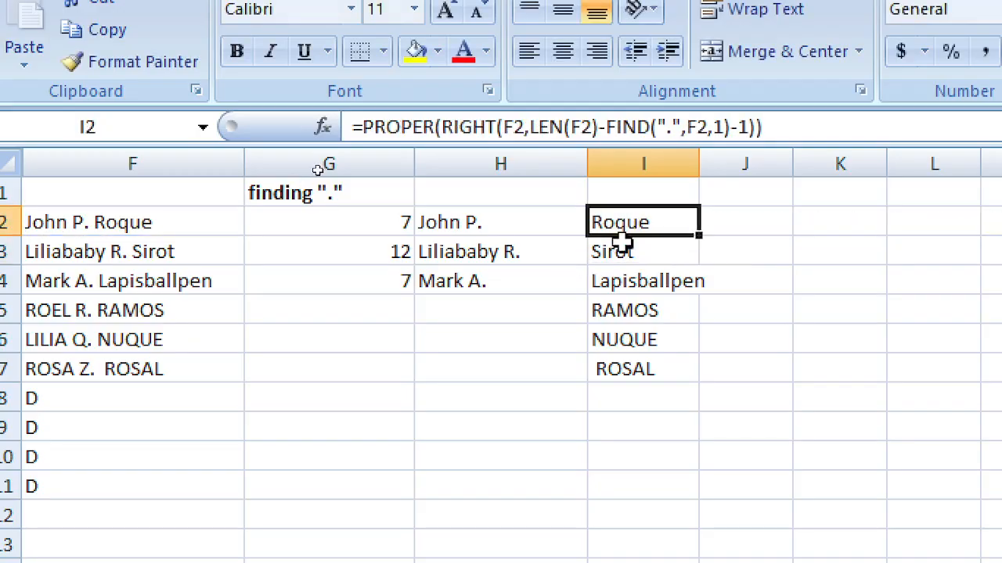
drag(698, 237, 676, 383)
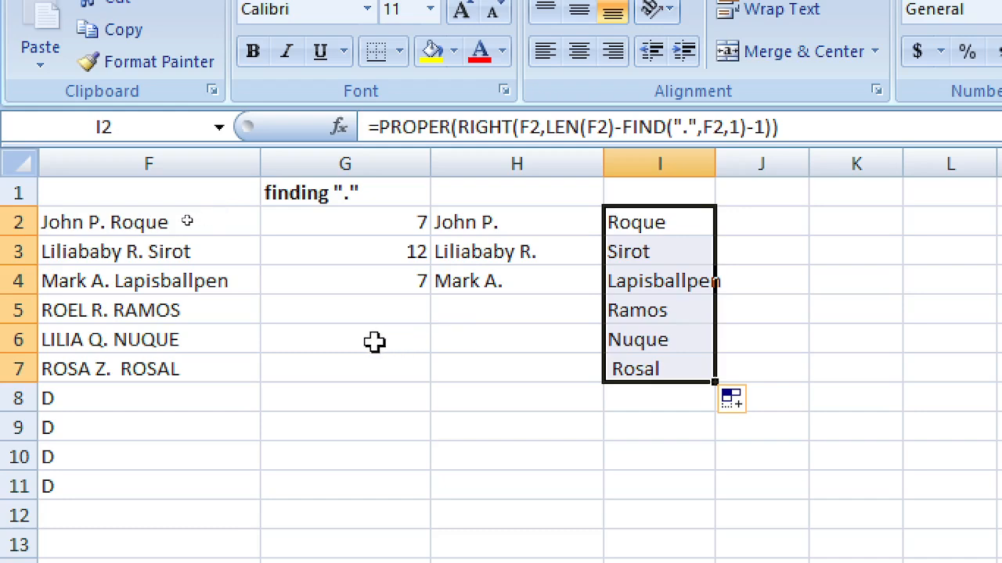
click(324, 331)
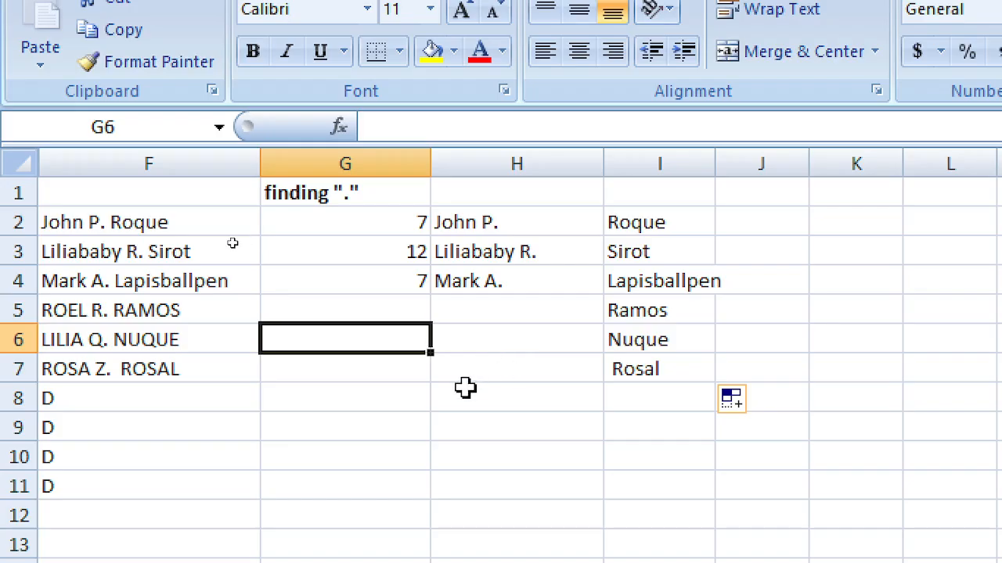
click(545, 330)
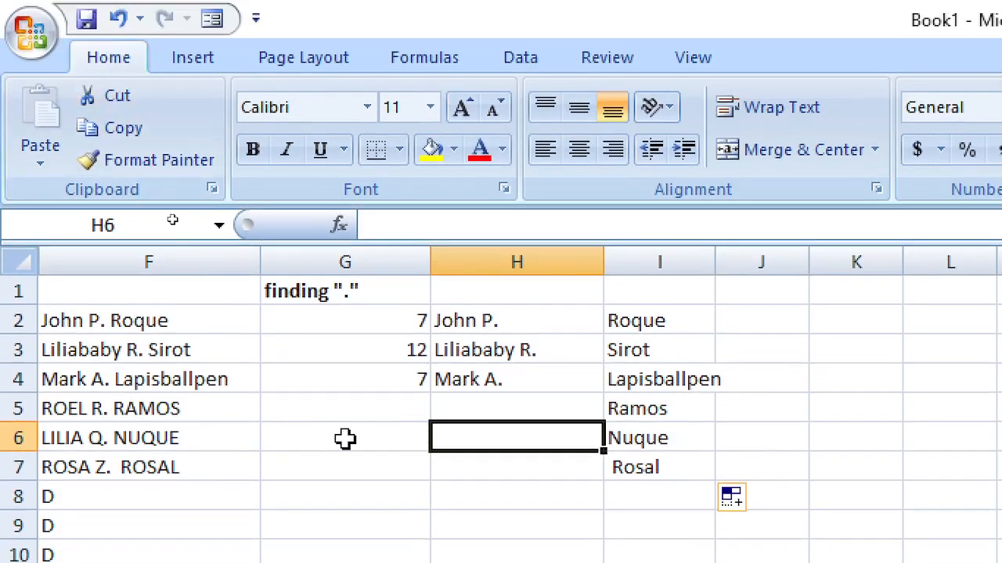
scroll(348, 443, down, 2)
scroll(354, 446, up, 2)
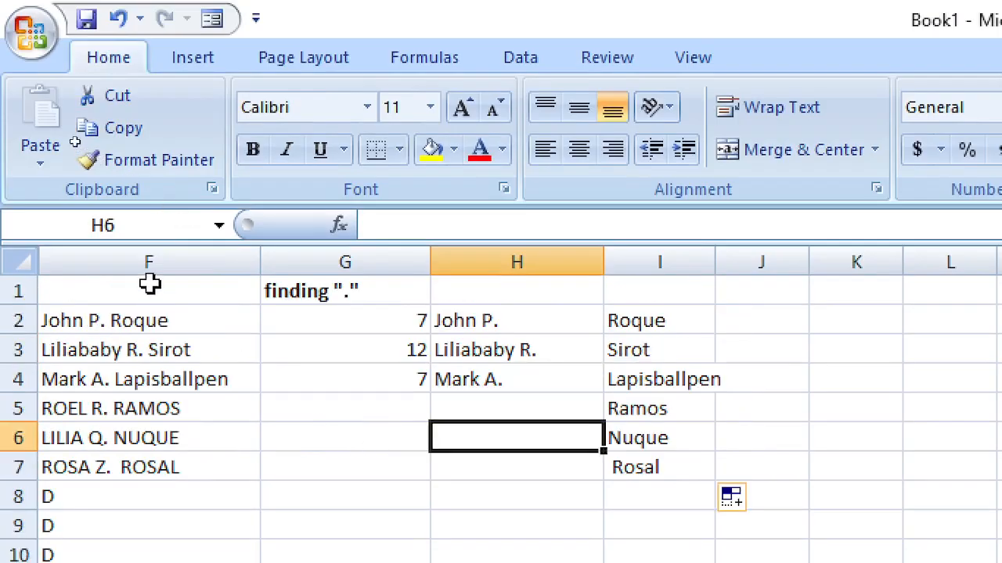
Step: Select F1:J11 and delete all names, headings and formulas
drag(149, 288, 738, 562)
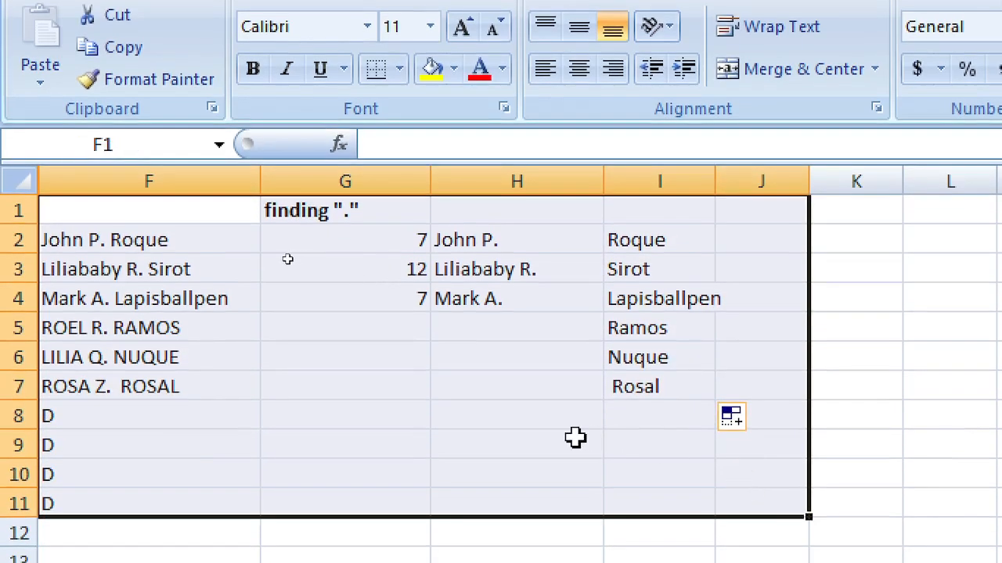
key(Delete)
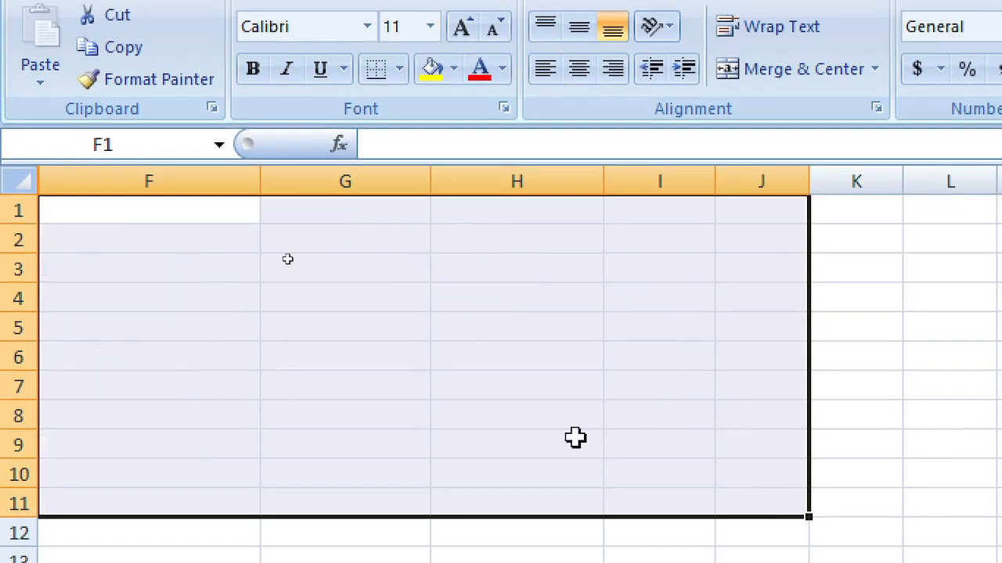
key(Up)
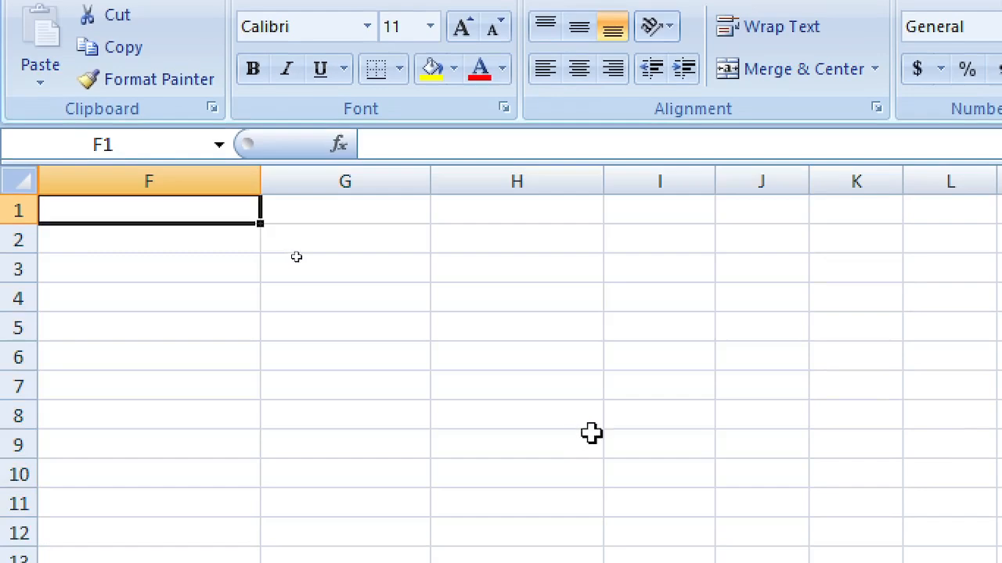
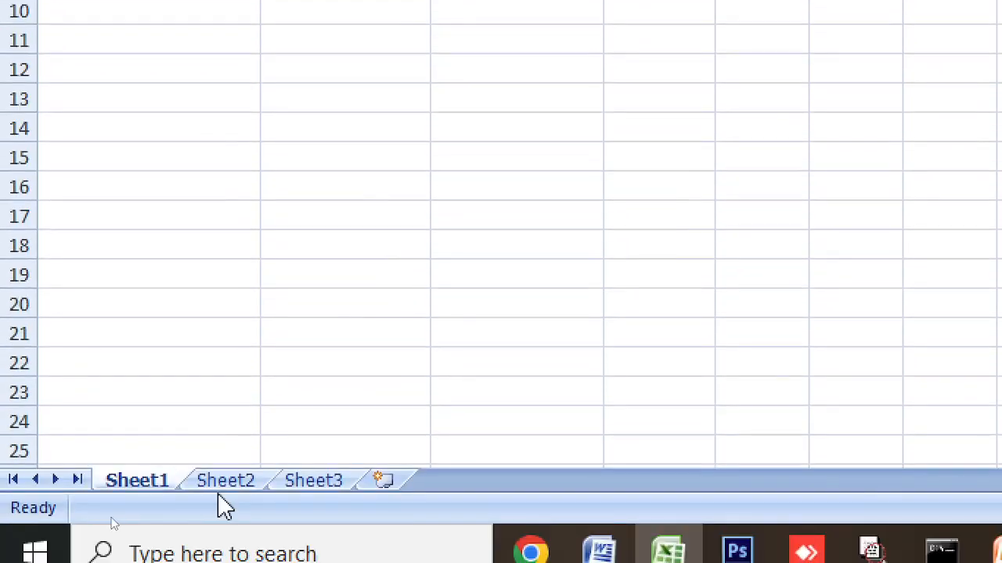
Step: Enter the value 10 in cell A1 of Sheet2
click(229, 484)
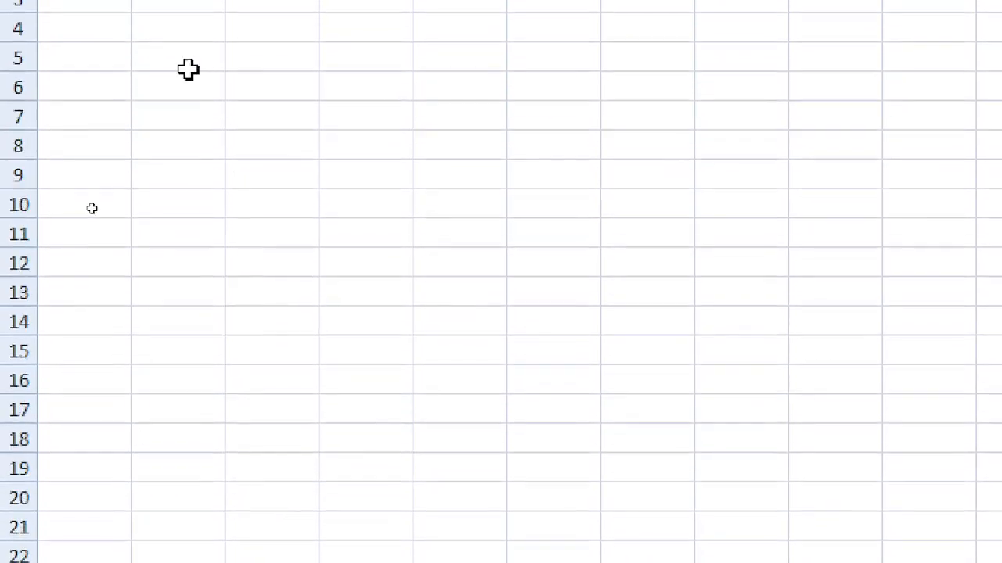
text(=)
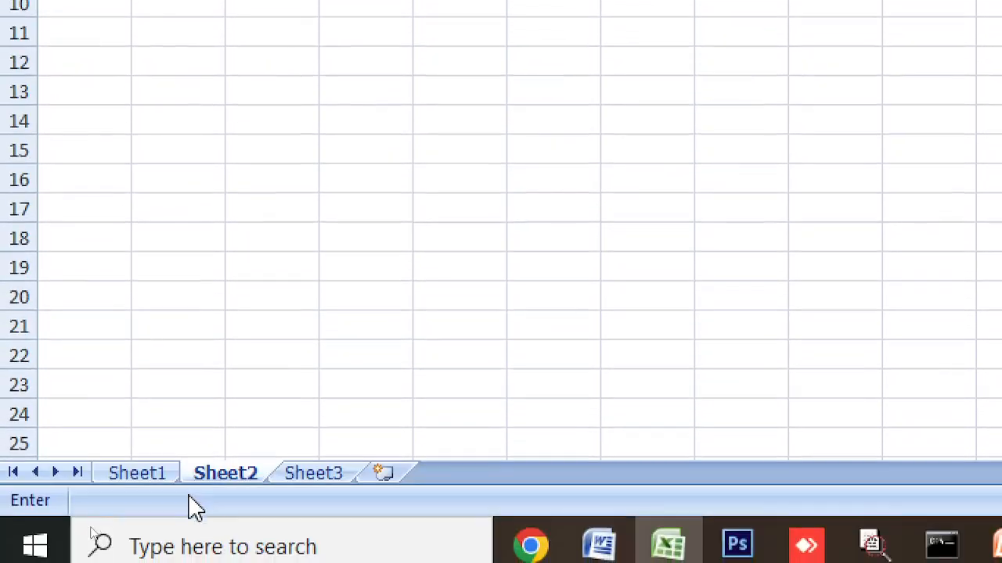
click(154, 468)
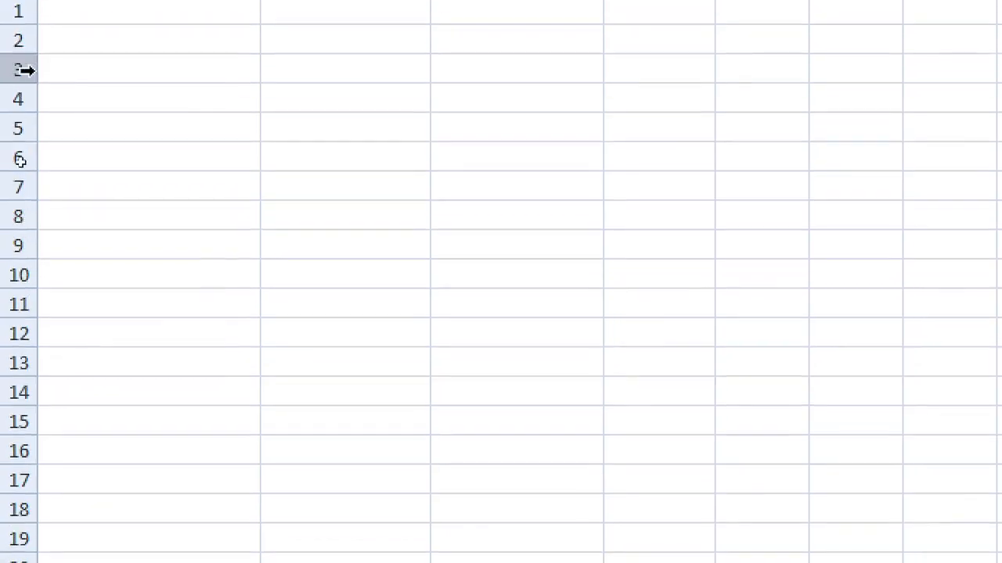
click(94, 118)
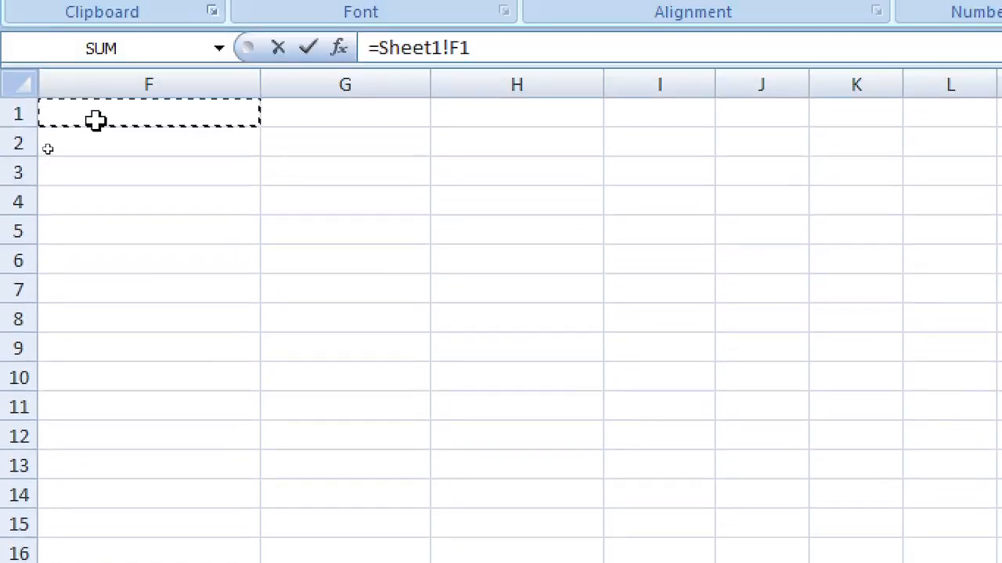
text(10)
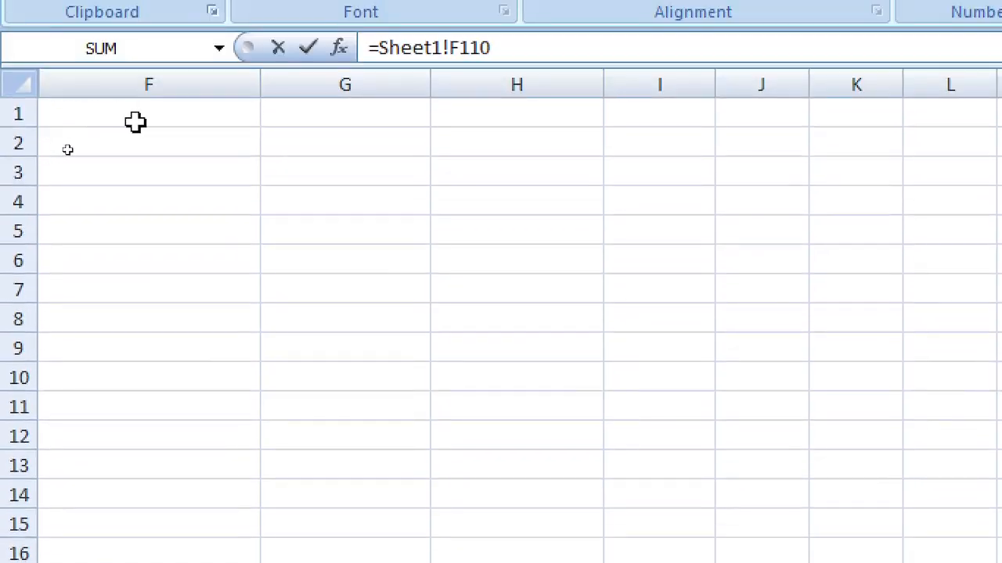
key(Return)
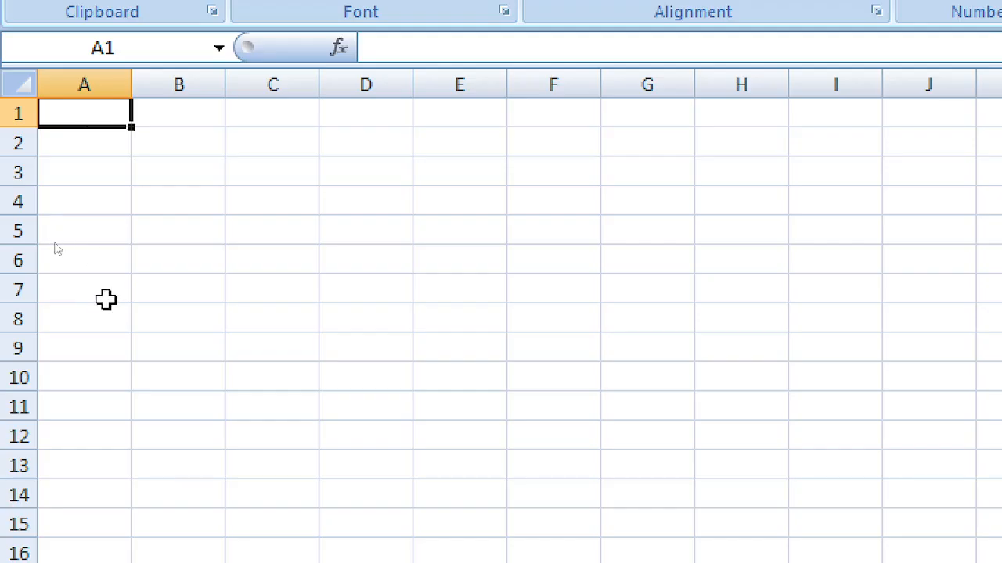
text(10)
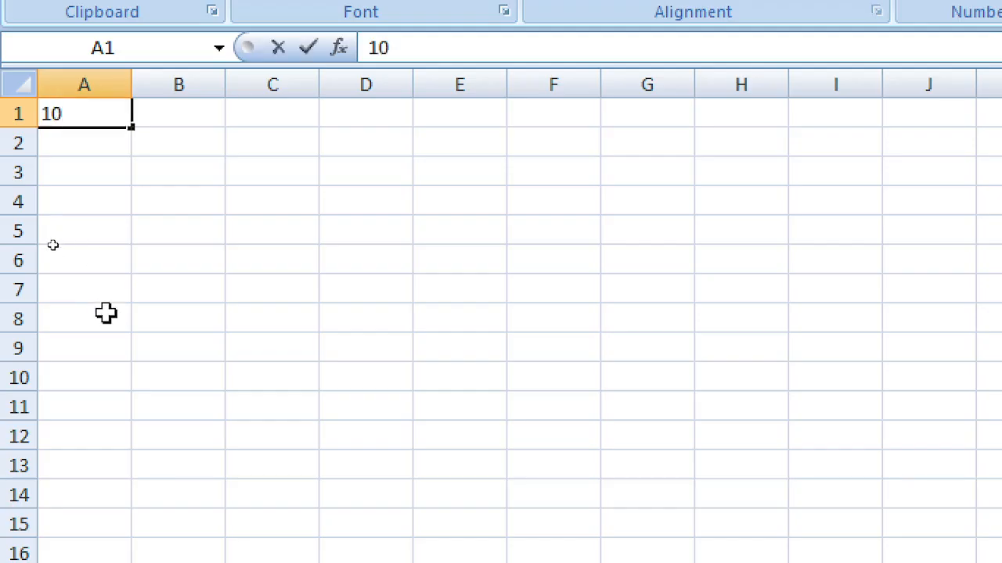
key(Return)
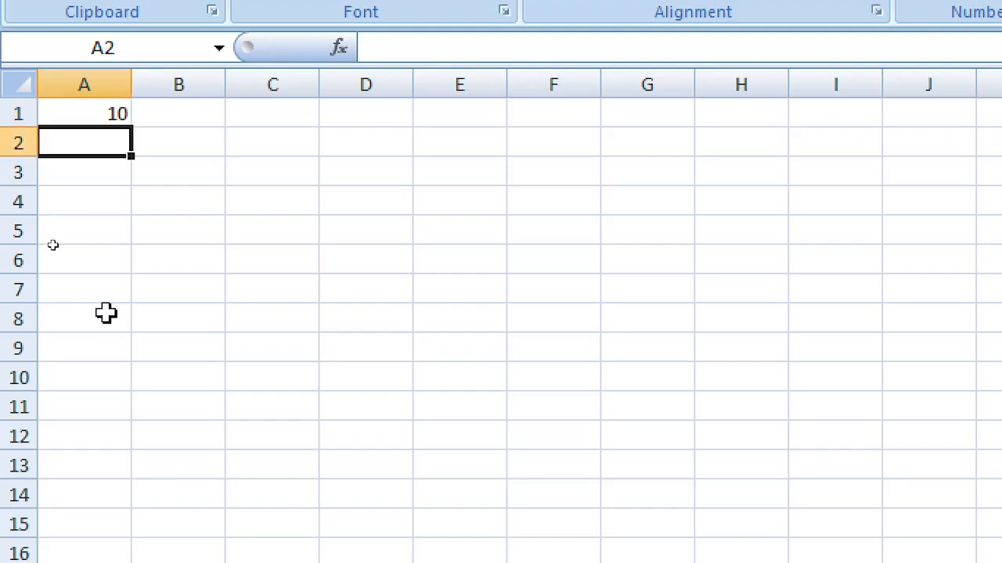
click(117, 112)
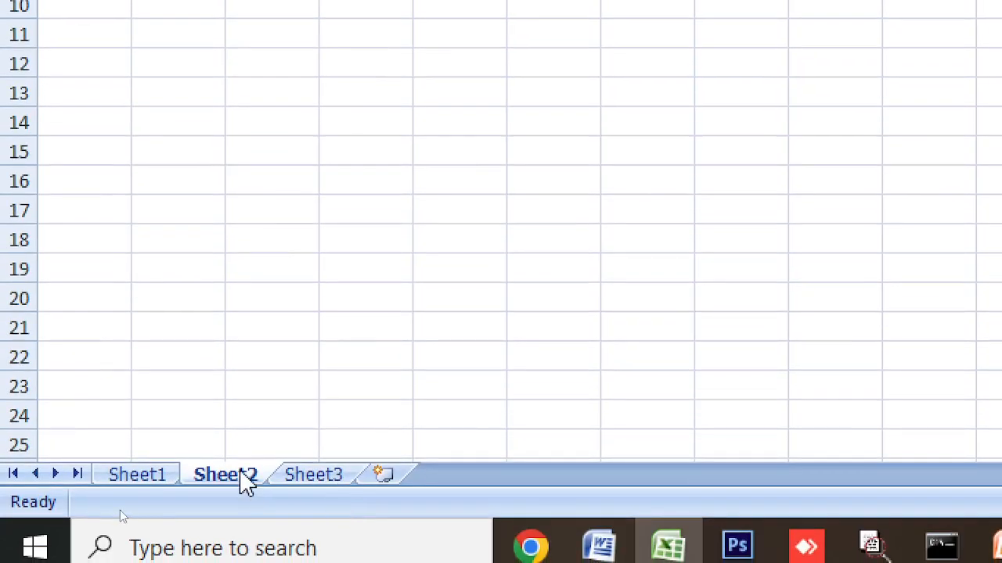
Step: Enter the value 10 in cell F1 of Sheet1 and check it
click(159, 477)
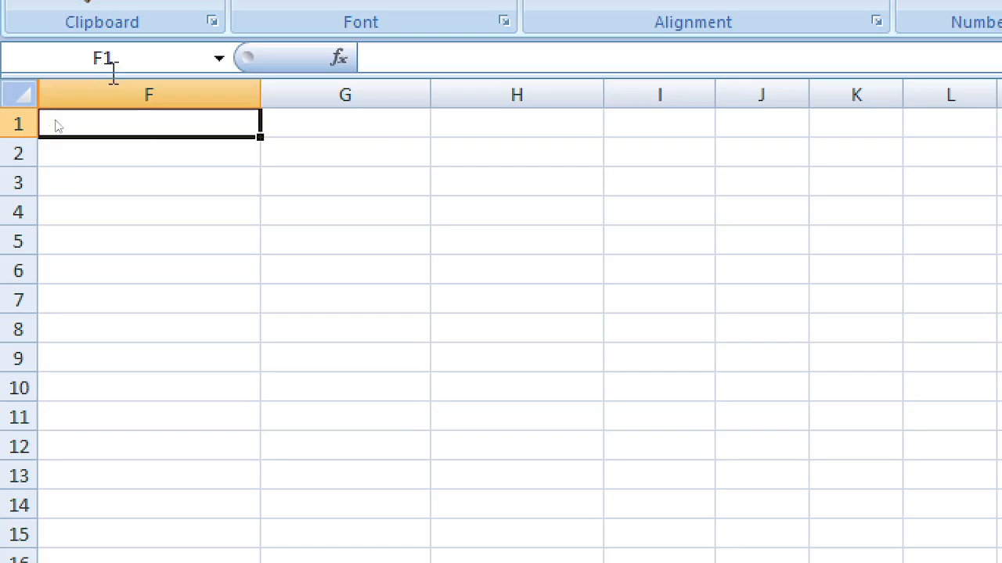
text(10)
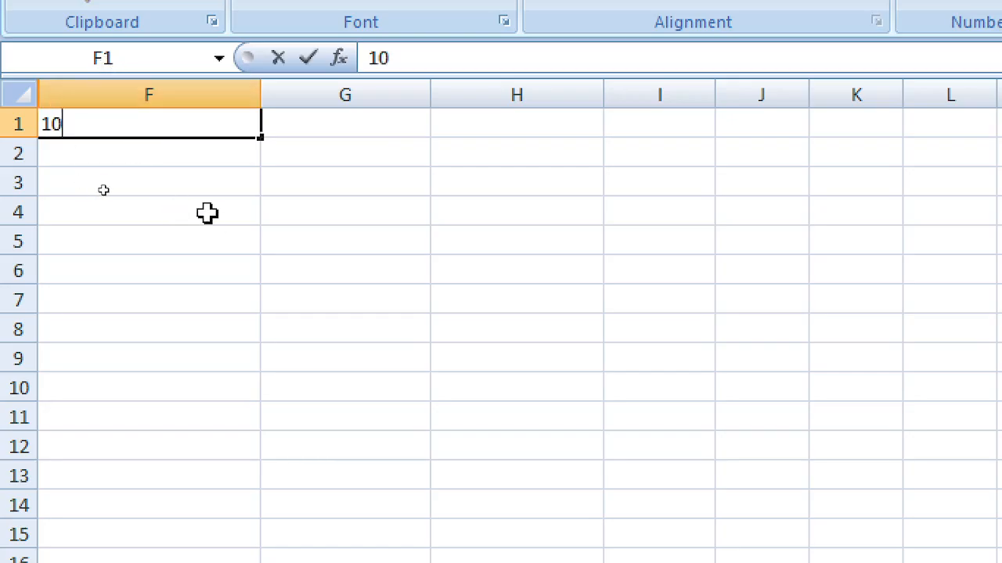
click(247, 231)
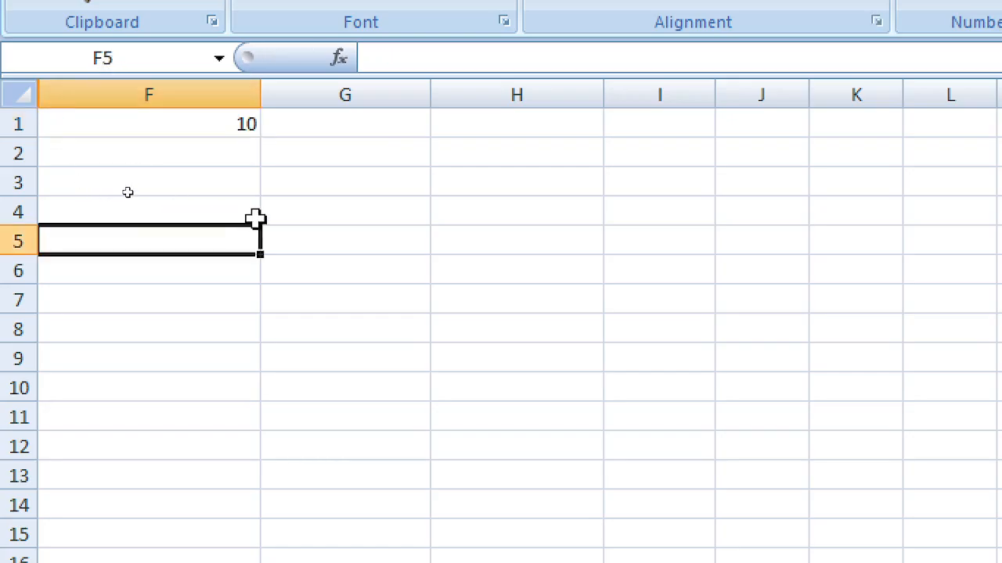
click(198, 119)
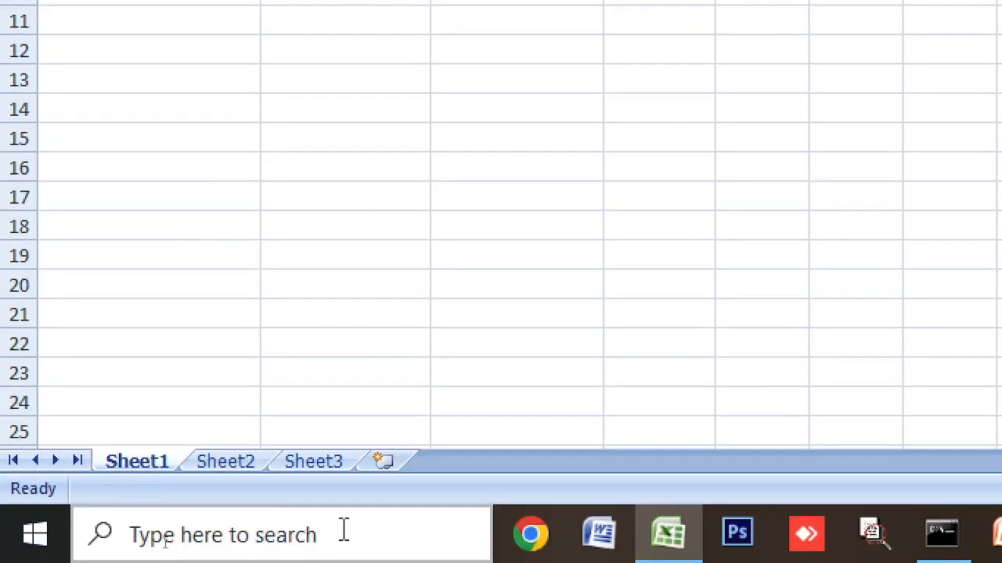
Step: Clear Sheet2's A1 and replace it with the formula =Sheet1!F1
click(238, 461)
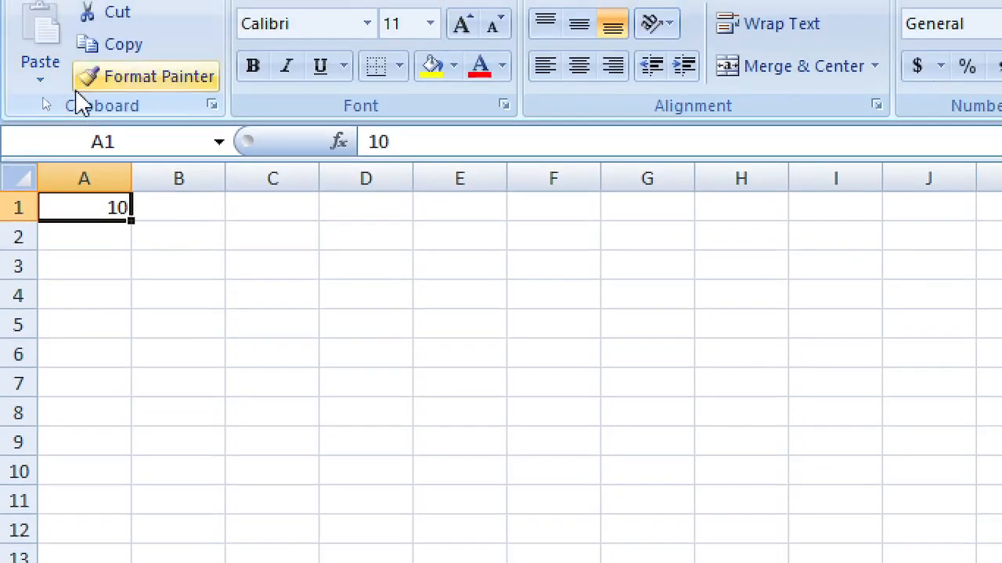
key(Delete)
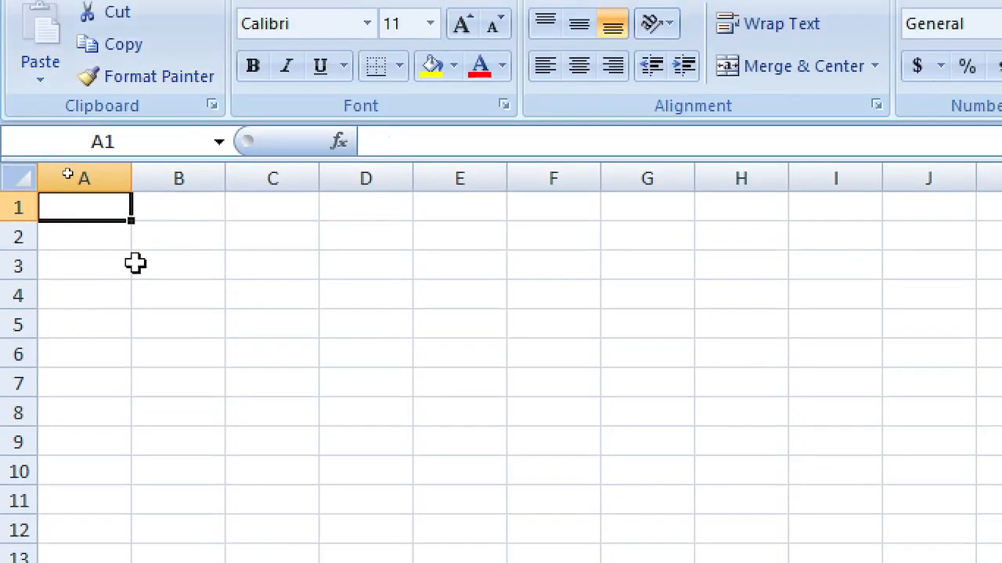
text(=)
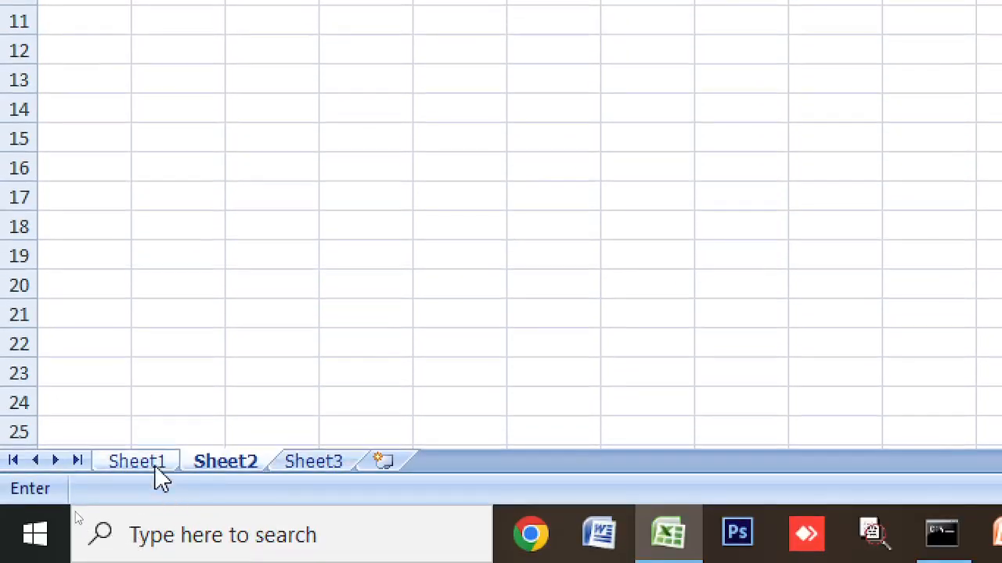
click(149, 467)
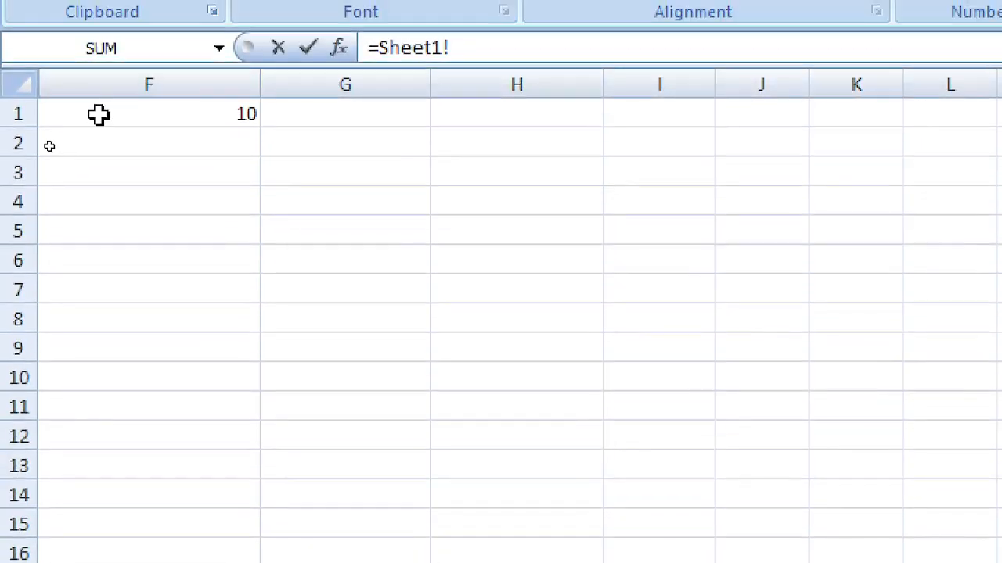
click(99, 111)
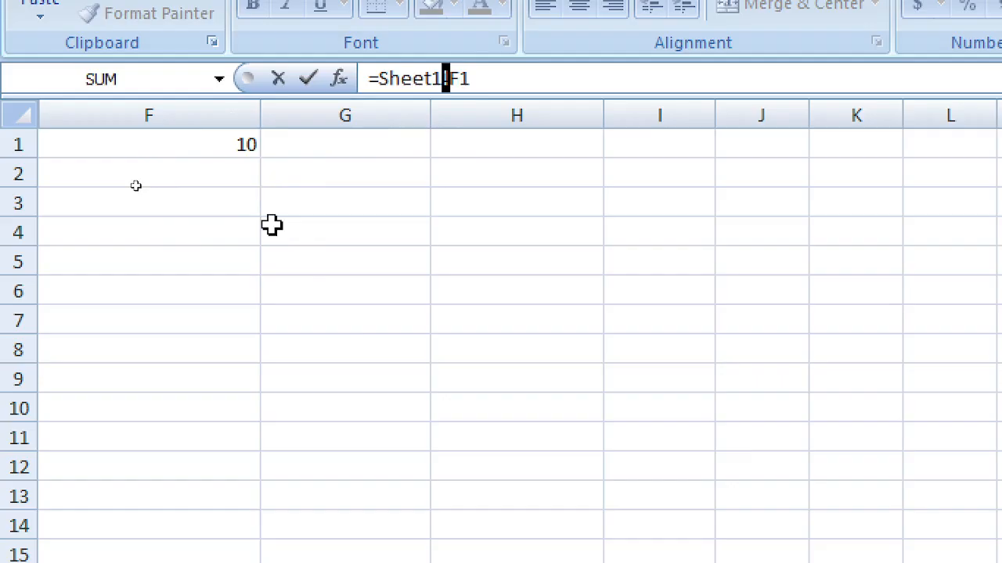
key(Return)
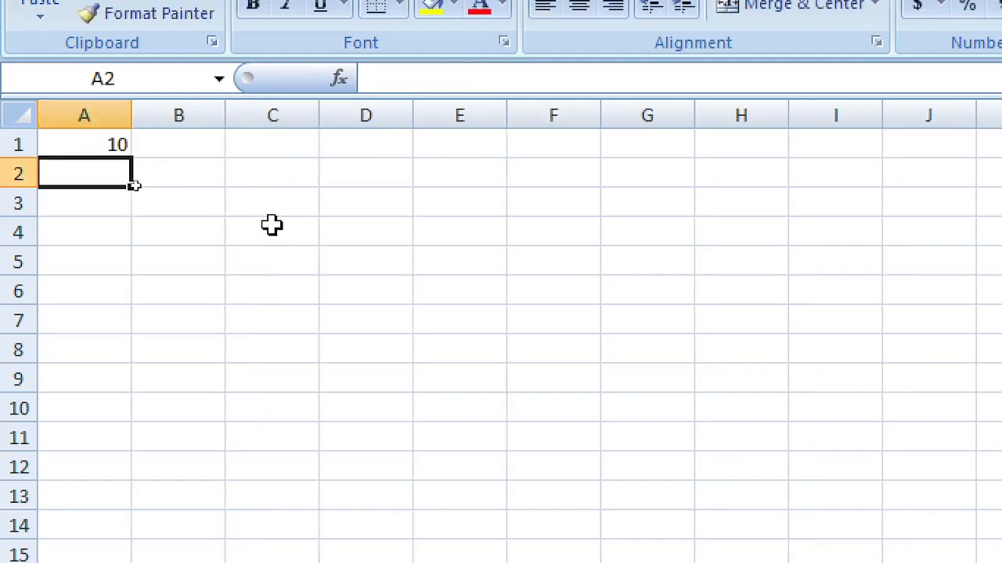
Step: Type TEACH YOUR SELF into Sheet2's cell A1
click(98, 141)
text(T)
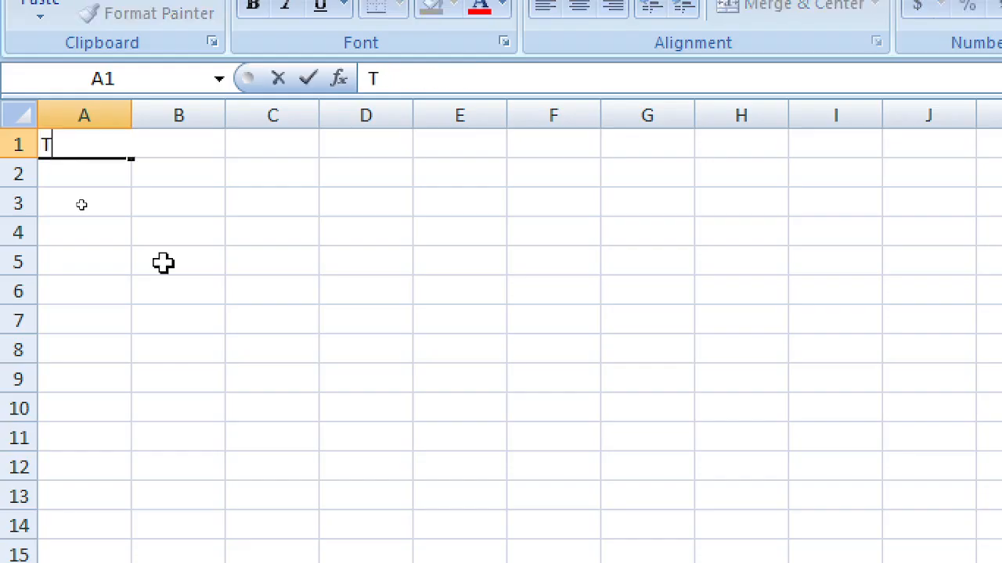
text(EACH YOUR SELF)
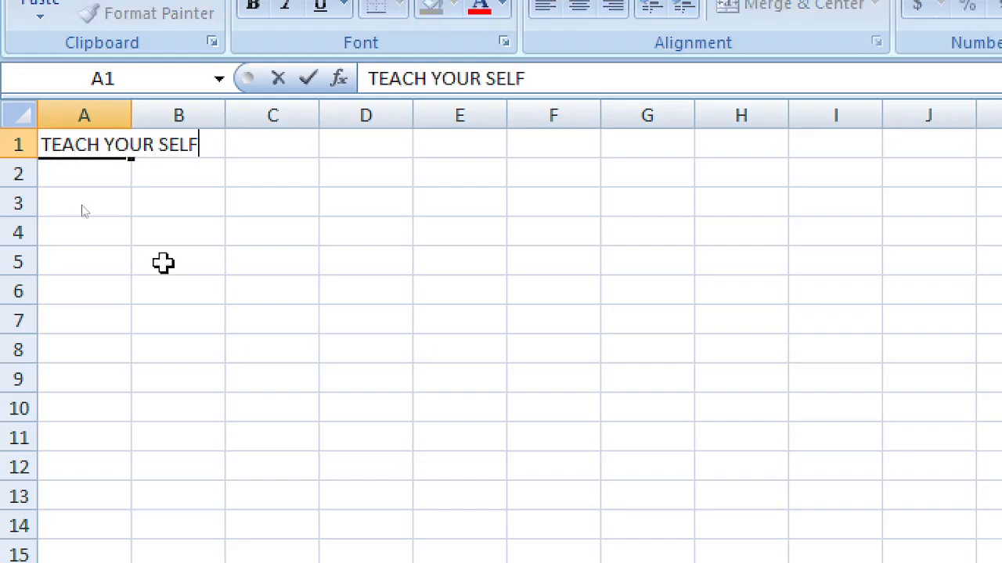
key(Return)
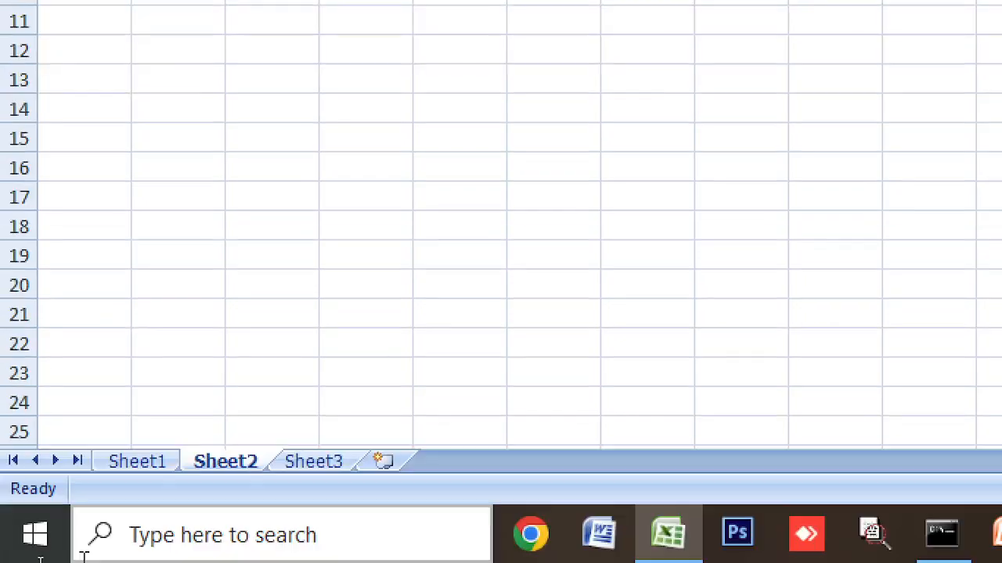
Step: Flip between Sheet1 and Sheet2, ending on Sheet1 where F1 holds 10
click(144, 463)
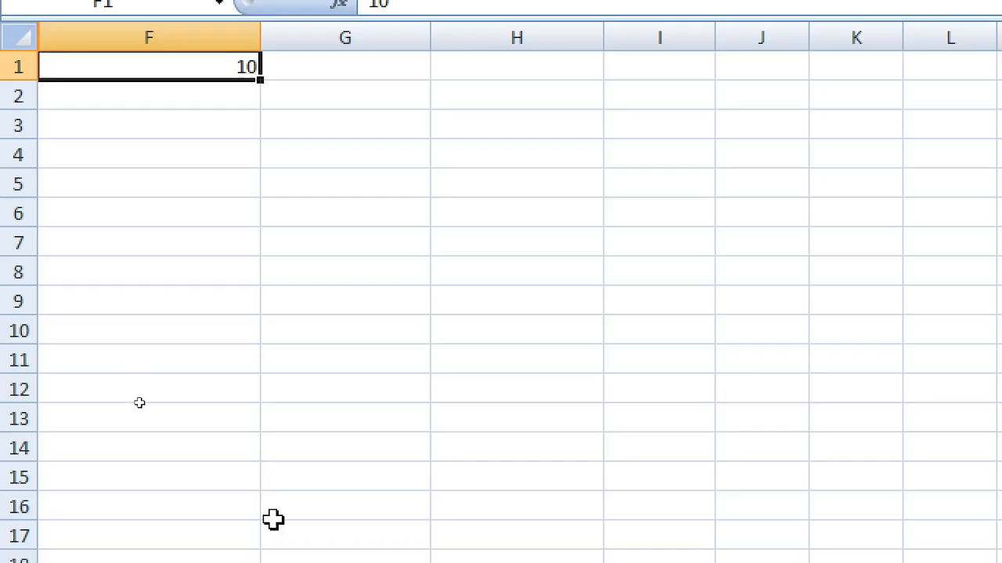
click(237, 502)
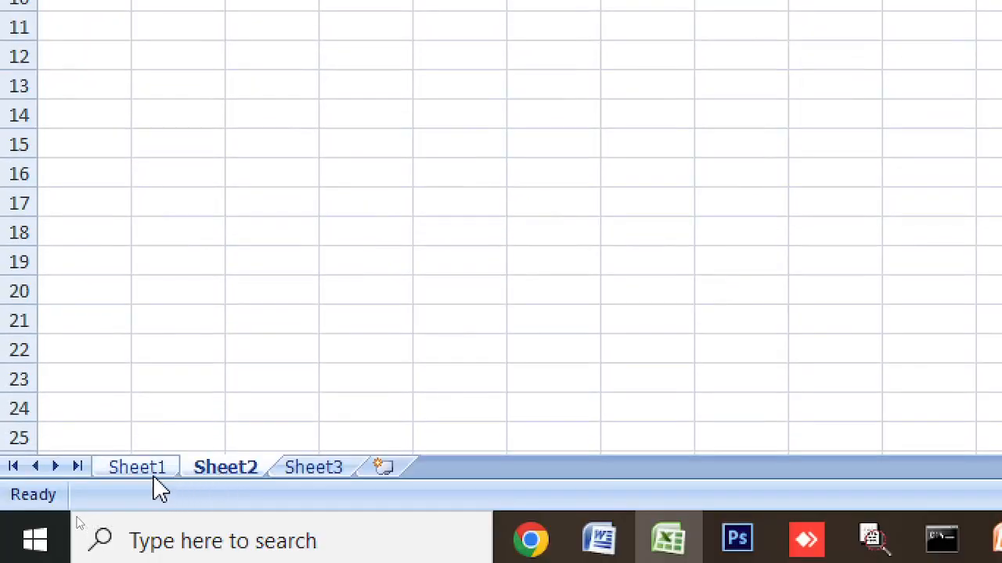
click(155, 474)
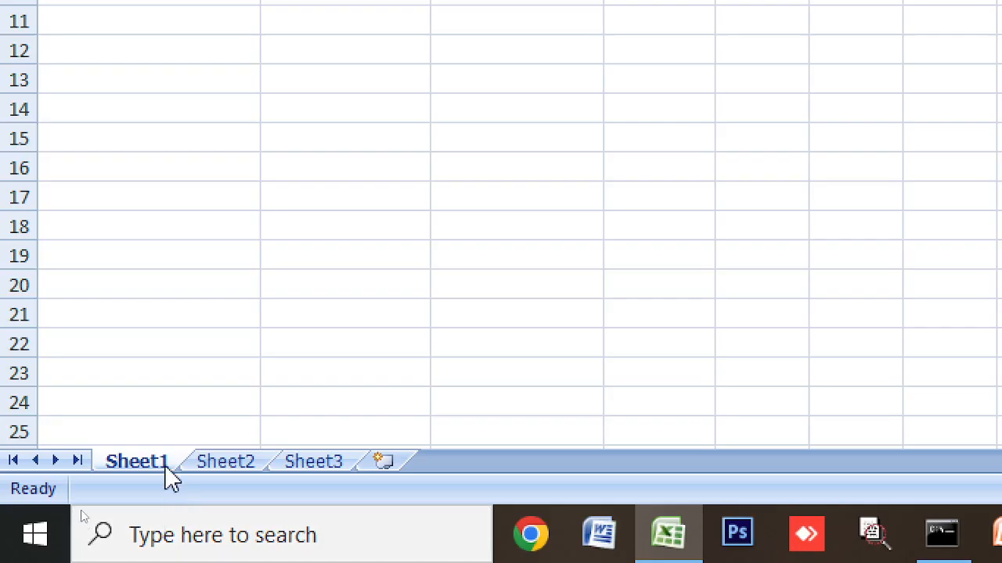
Step: Rename Sheet1 to MAIN
double_click(163, 463)
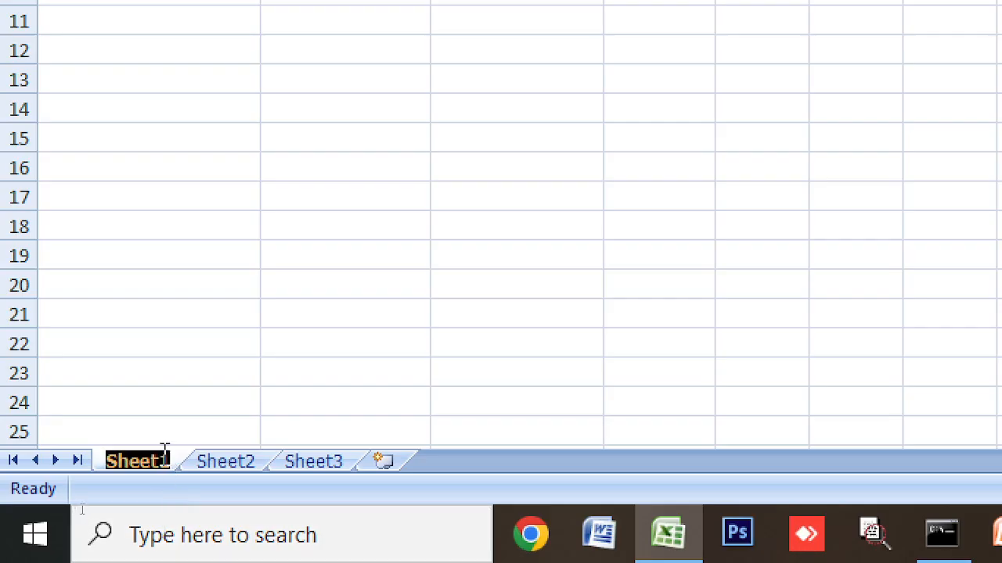
text(mAI)
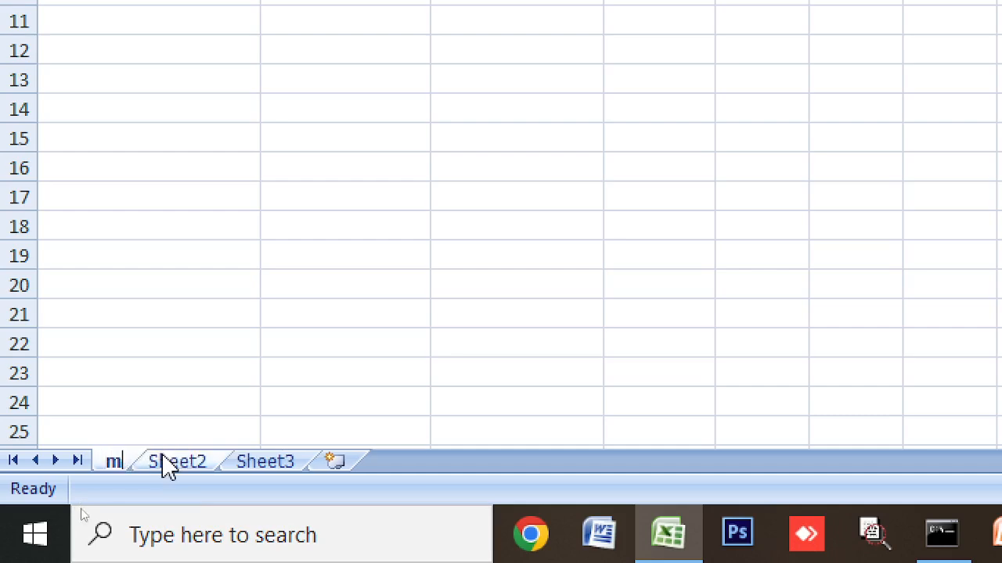
key(BackSpace)
key(BackSpace)
key(BackSpace)
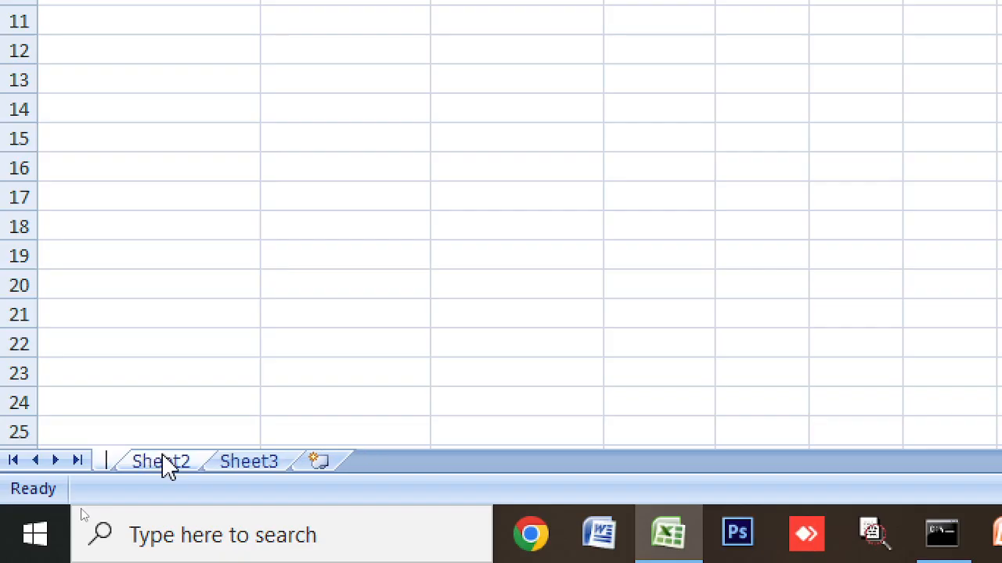
text(MAIN)
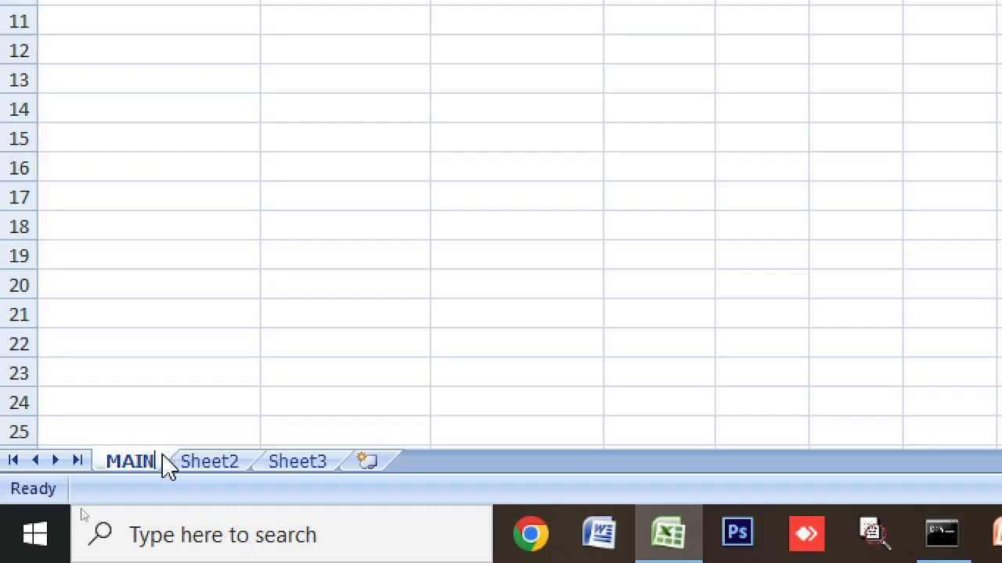
Step: Rename Sheet2 to SALES and insert a new blank worksheet, Sheet4
click(213, 463)
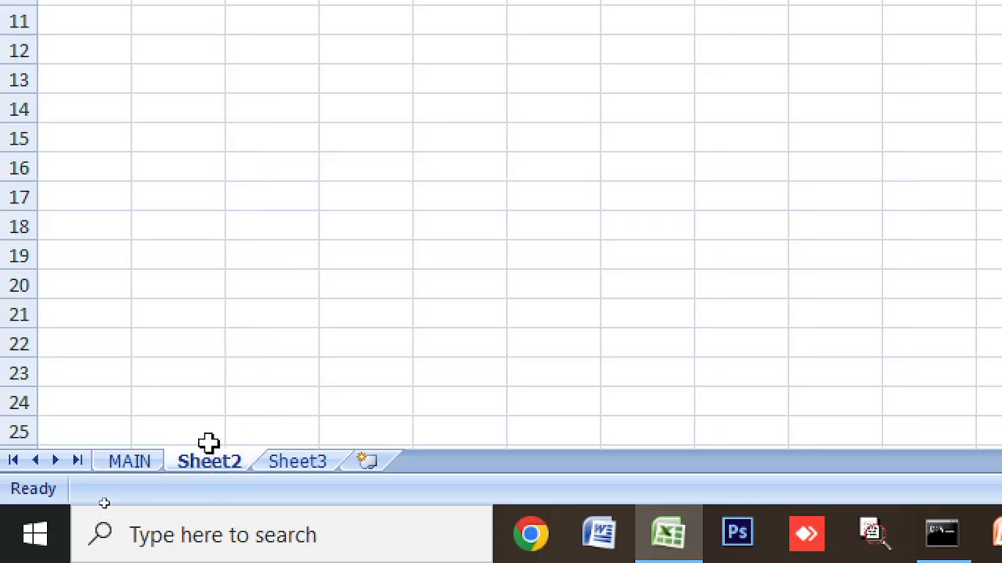
double_click(209, 462)
text(S)
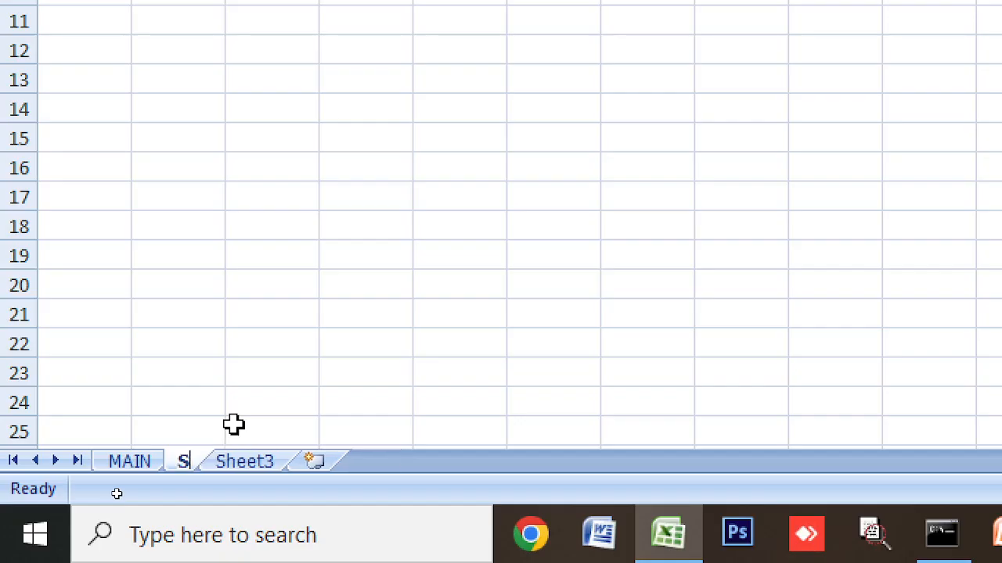
text(ALES)
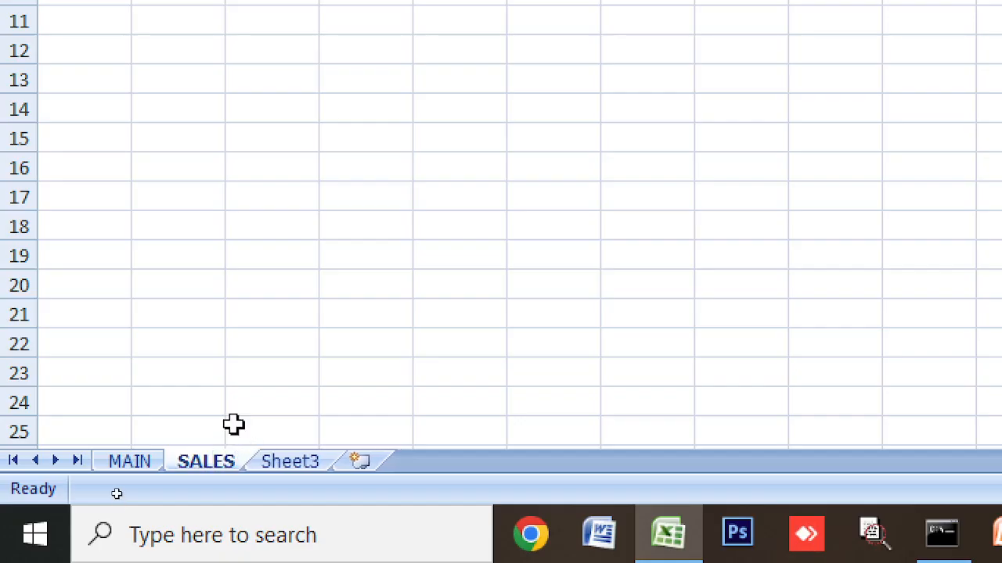
click(362, 461)
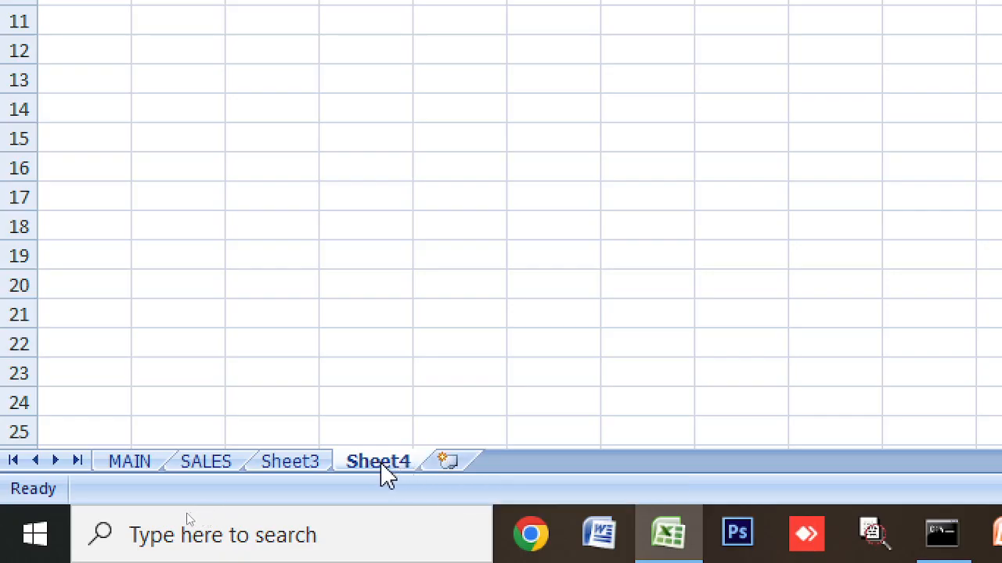
Step: Copy the SALES sheet as SALES (2), placed before MAIN
click(216, 466)
right_click(212, 468)
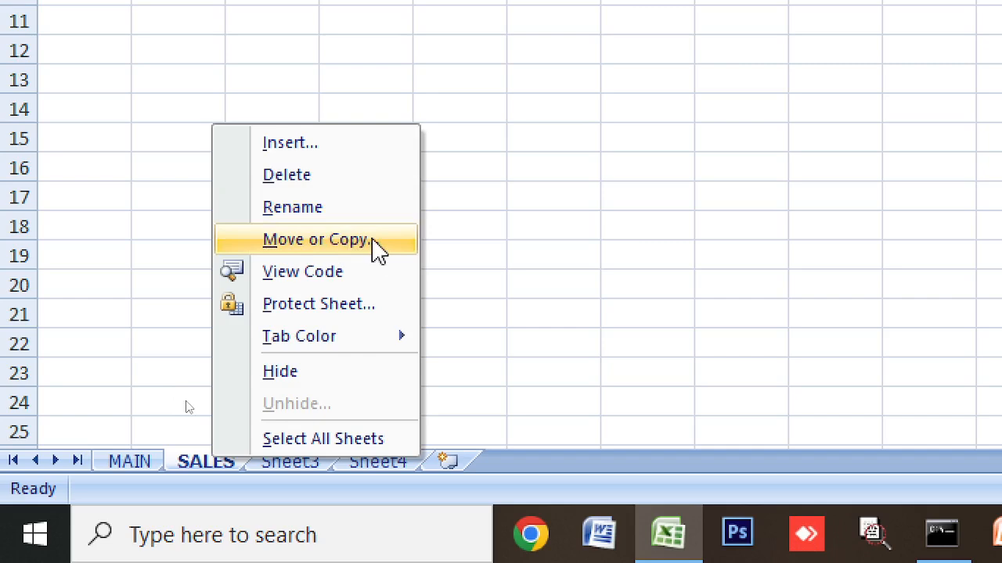
click(378, 249)
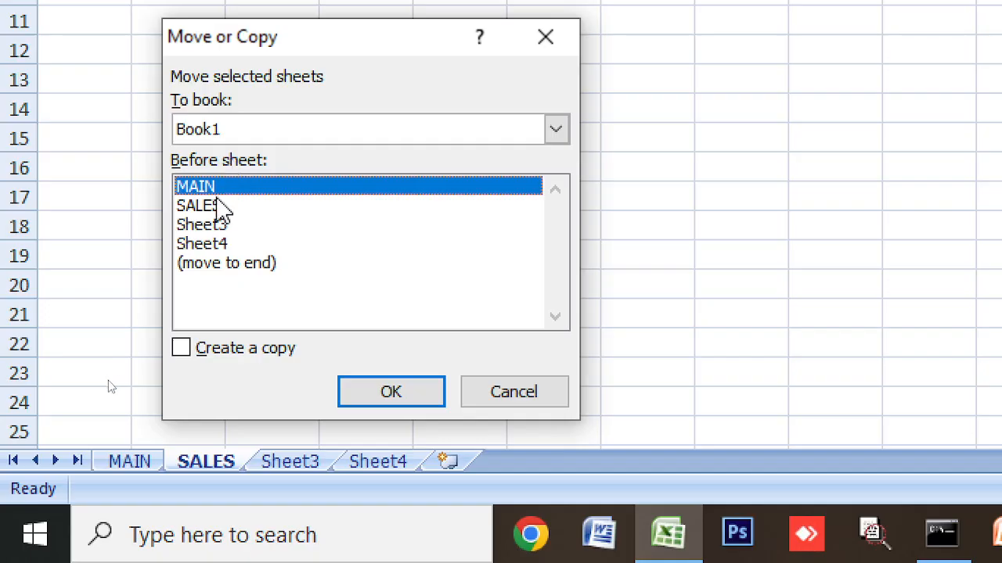
click(226, 353)
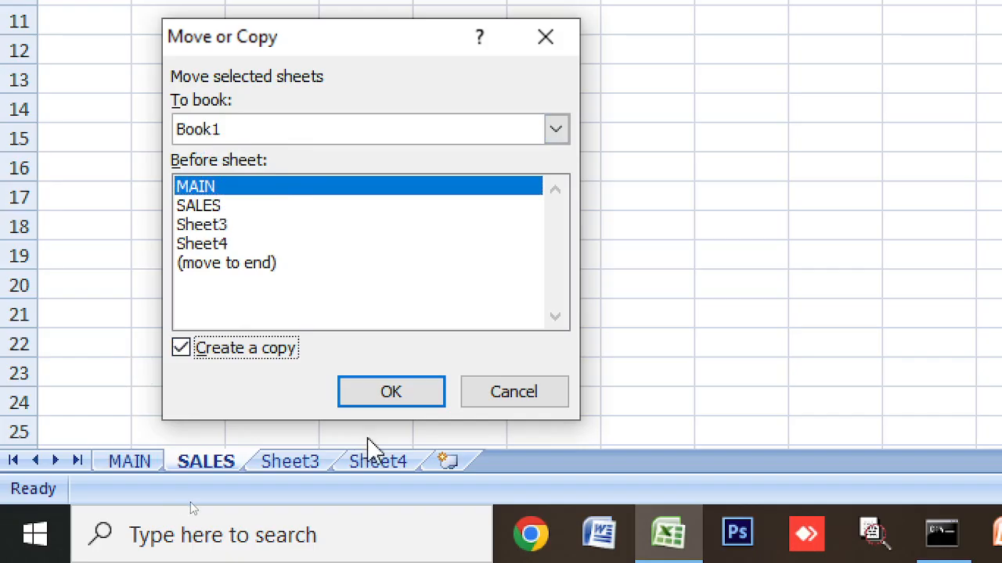
click(412, 395)
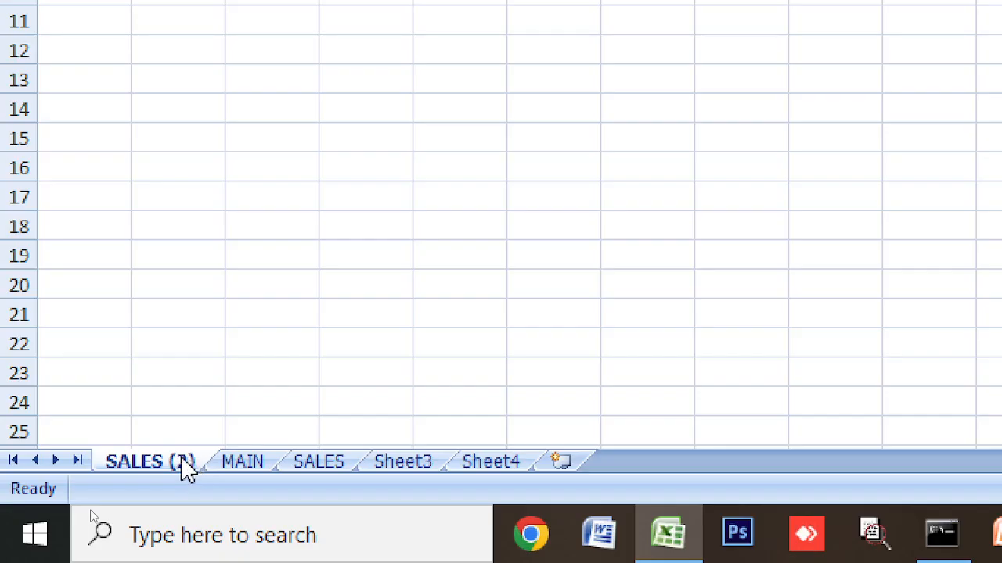
Step: Look over Sheet3 and the SALES (2) copy, then bring up Sheet3's tab menu
click(401, 463)
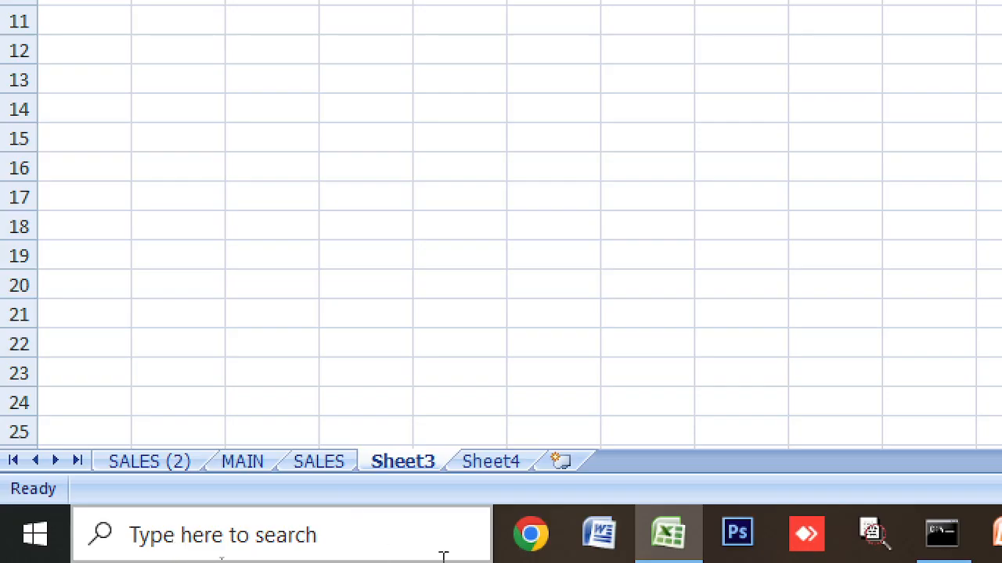
click(159, 467)
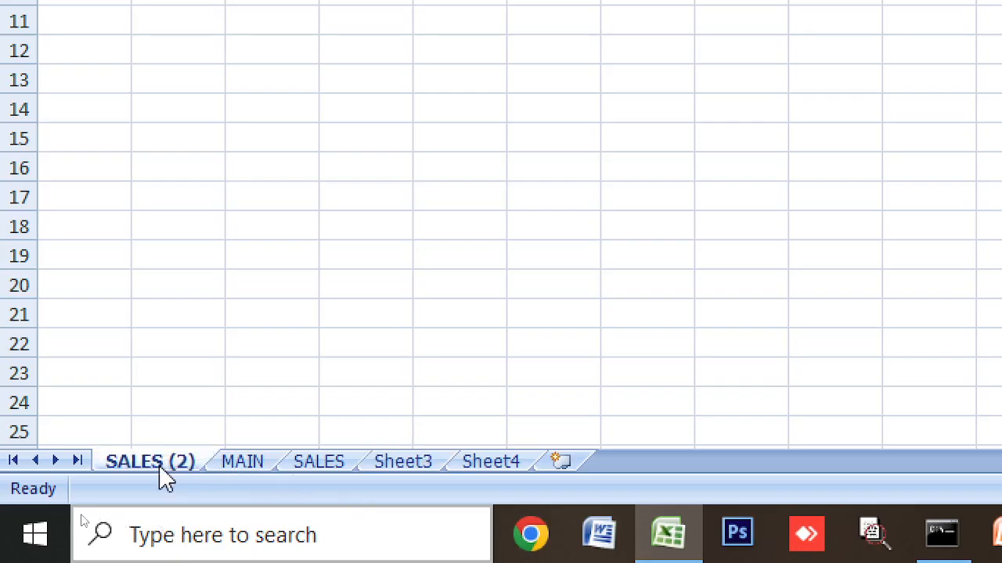
click(405, 462)
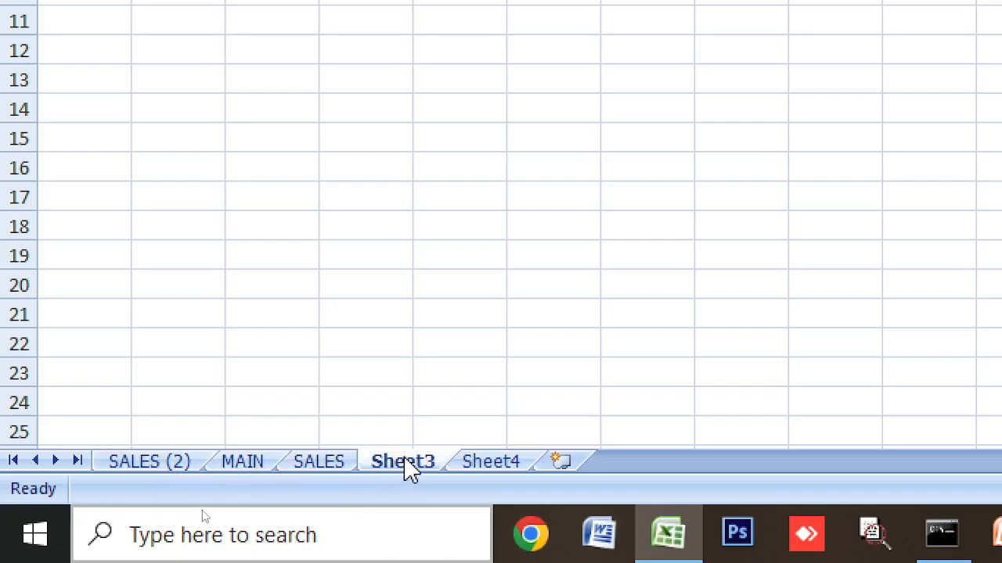
right_click(407, 468)
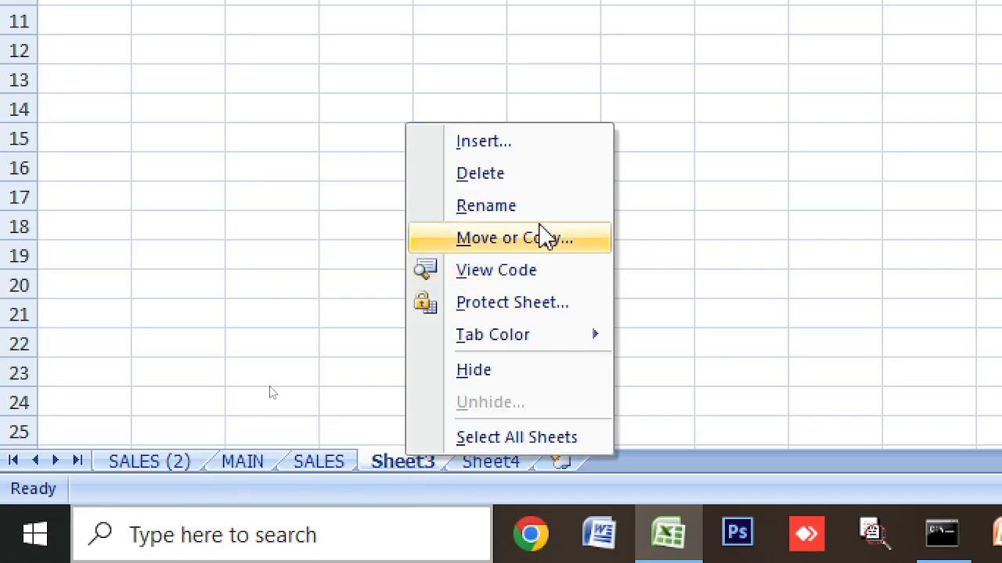
Step: Delete Sheet3 and Sheet4
click(524, 174)
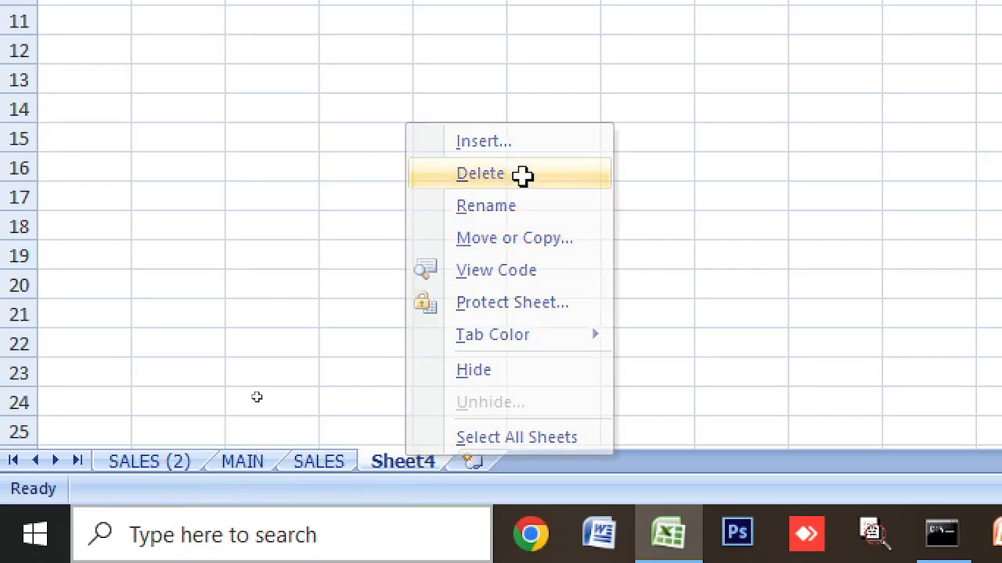
right_click(407, 468)
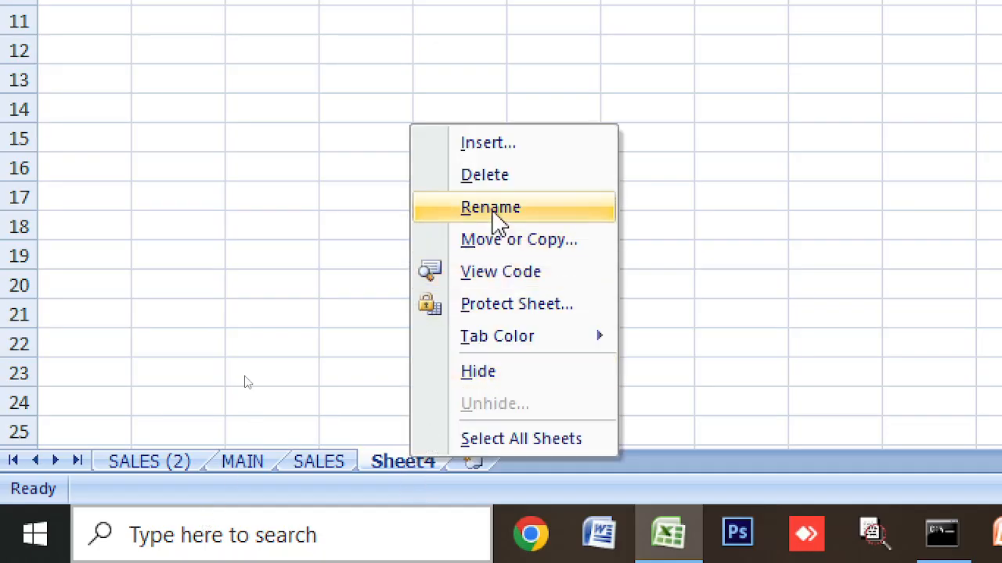
click(491, 176)
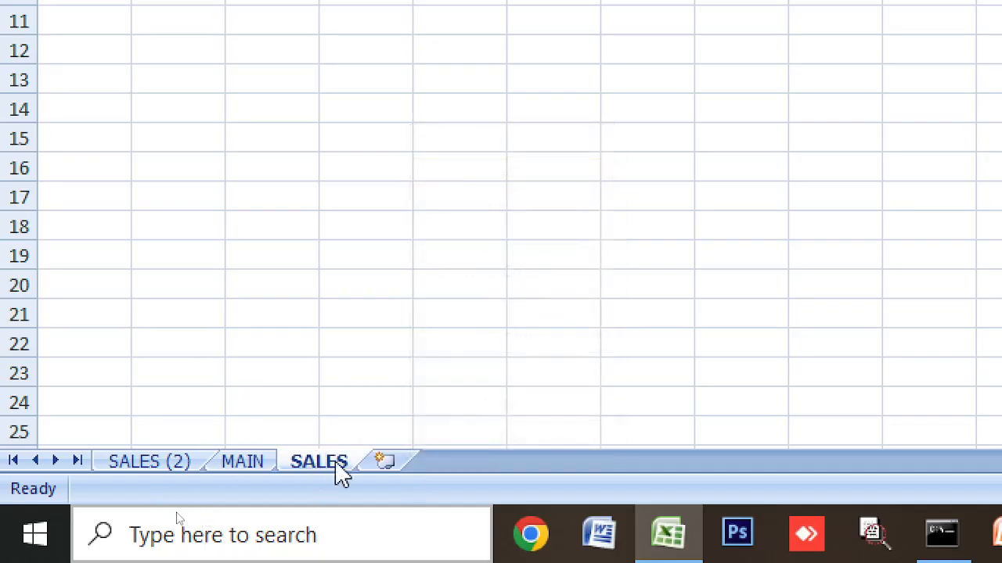
Step: Delete the SALES (2) copy and check SALES showing =MAIN!F1 as 10
click(244, 468)
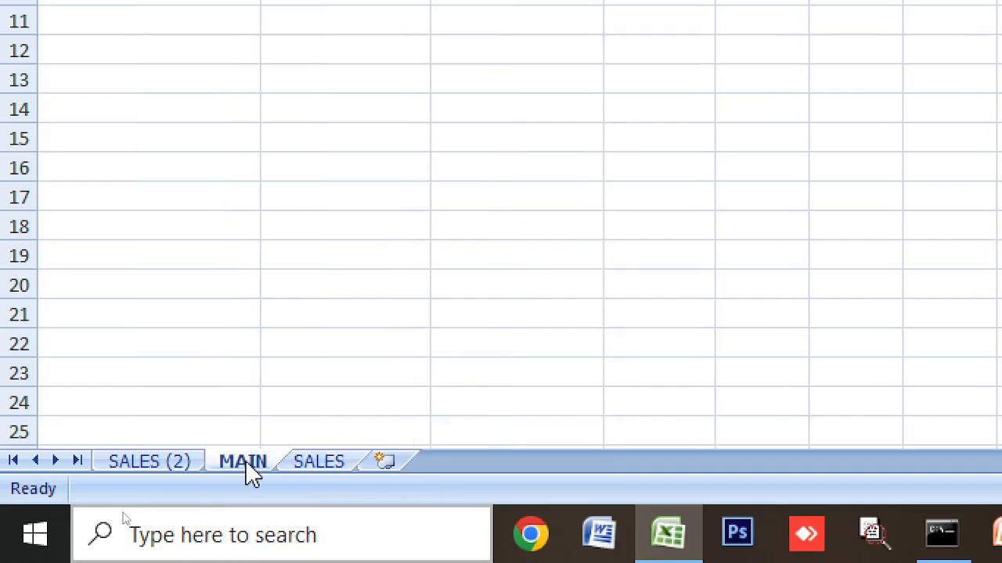
click(180, 468)
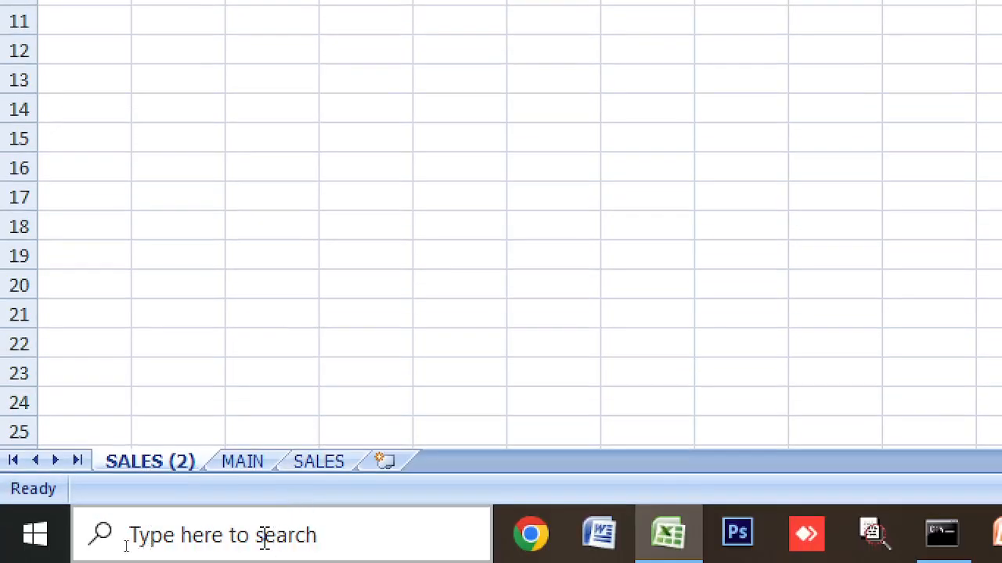
right_click(181, 472)
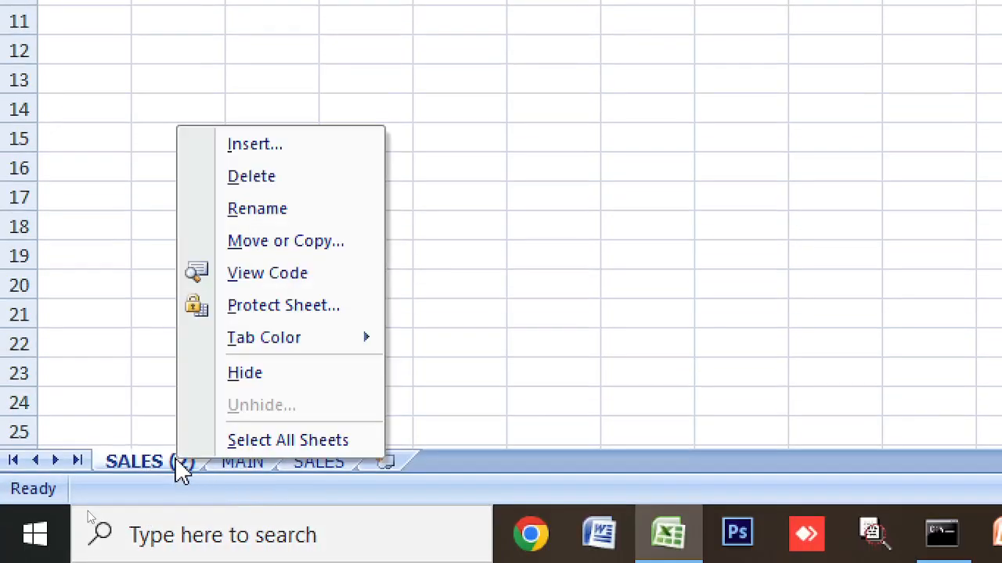
click(299, 180)
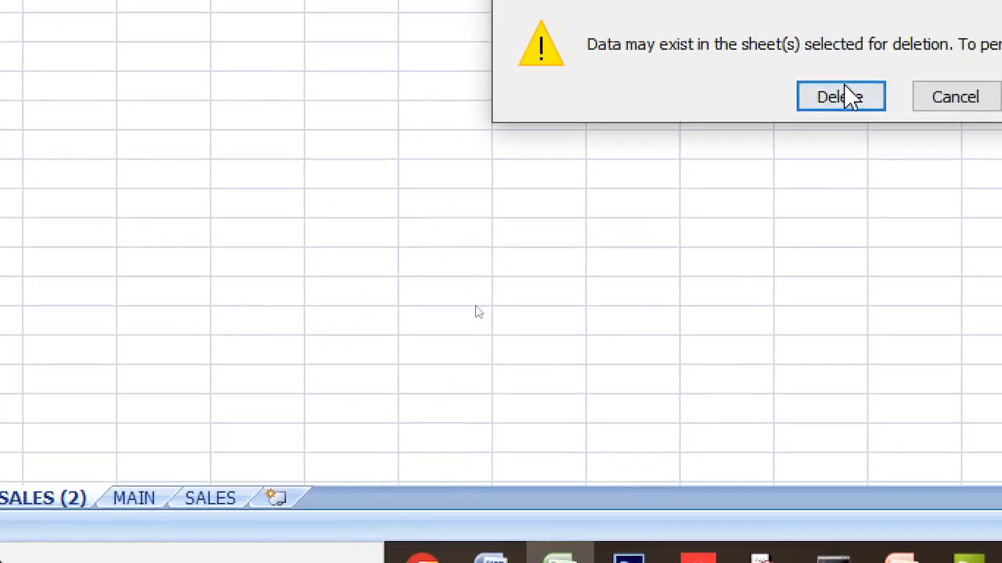
click(853, 74)
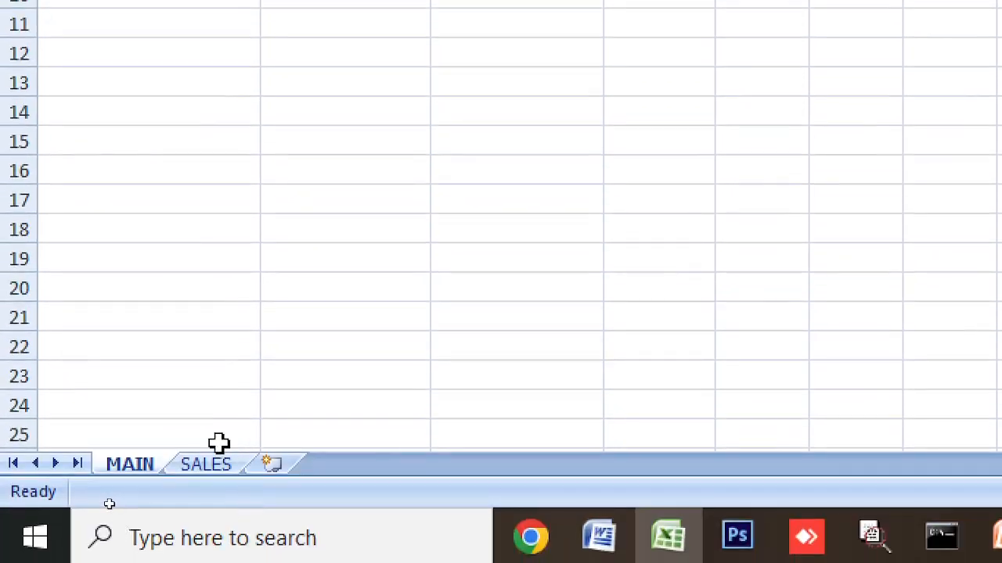
click(208, 466)
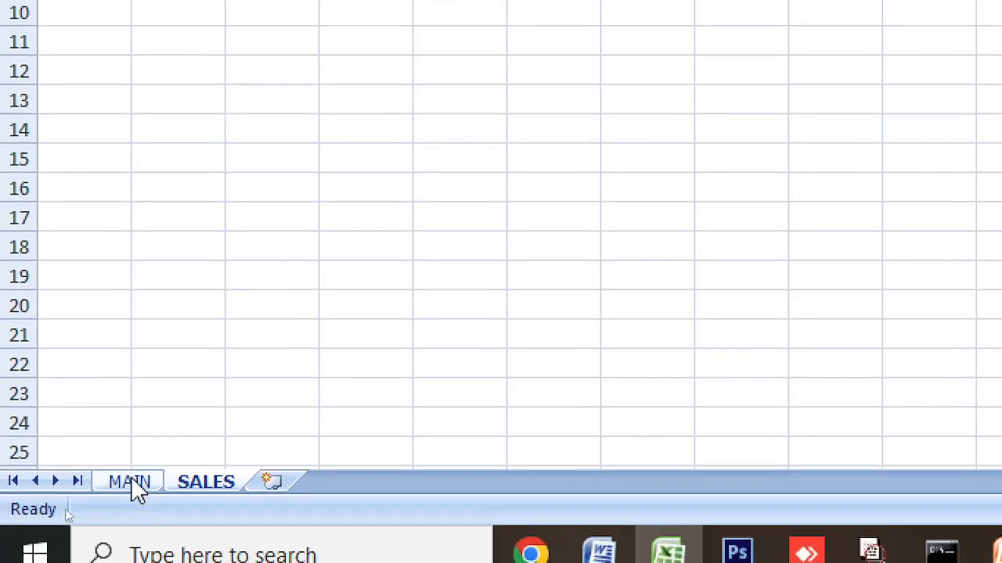
Step: Change MAIN's cell F1 to 99
click(134, 483)
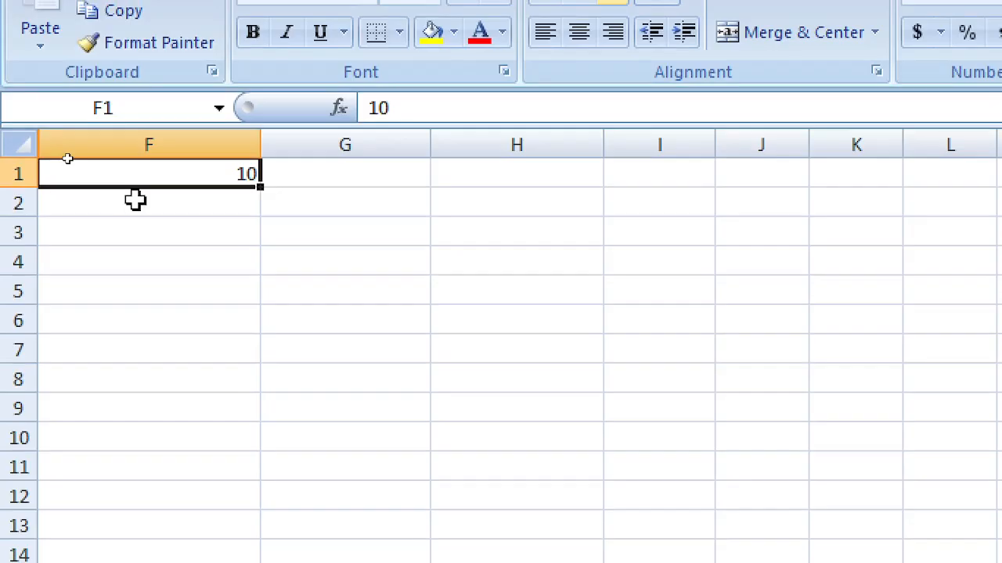
text(99)
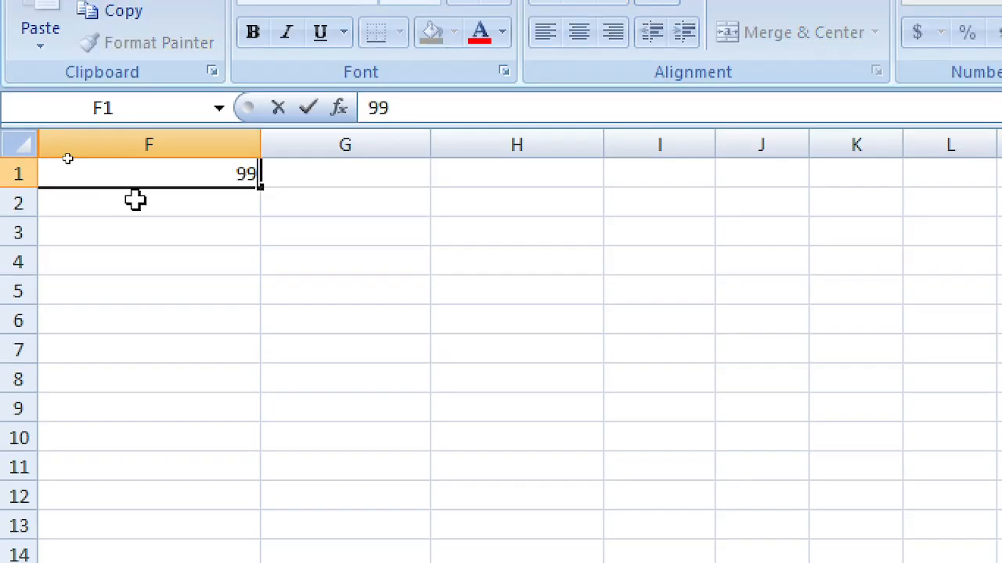
key(Return)
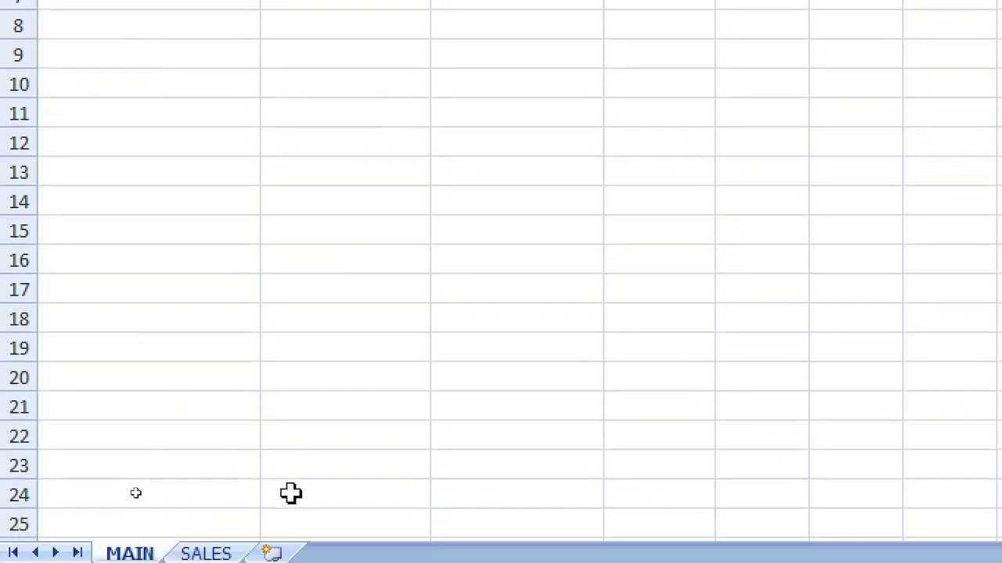
Step: On SALES, insert a blank Sheet6 and then delete it
click(208, 552)
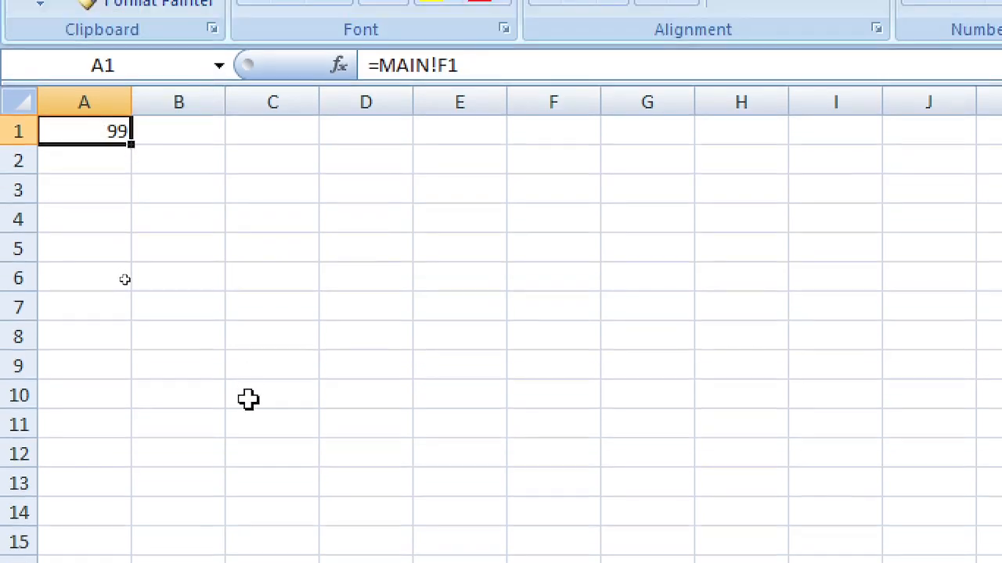
click(248, 20)
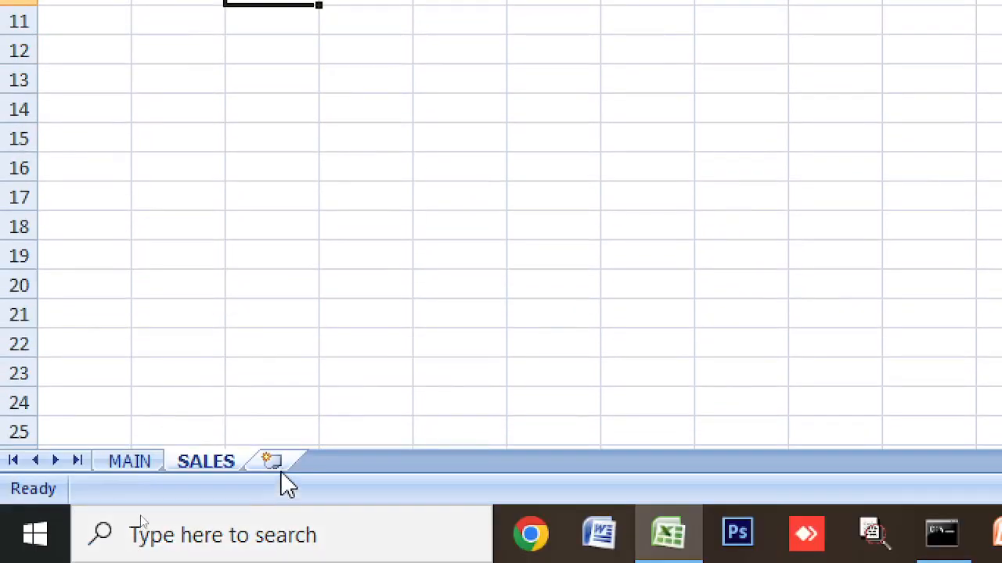
click(275, 462)
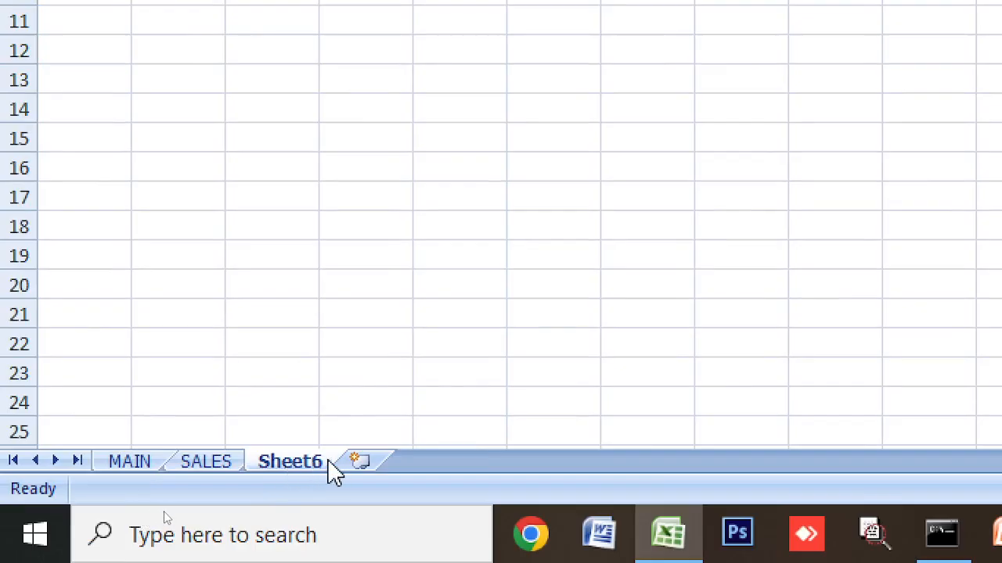
right_click(308, 469)
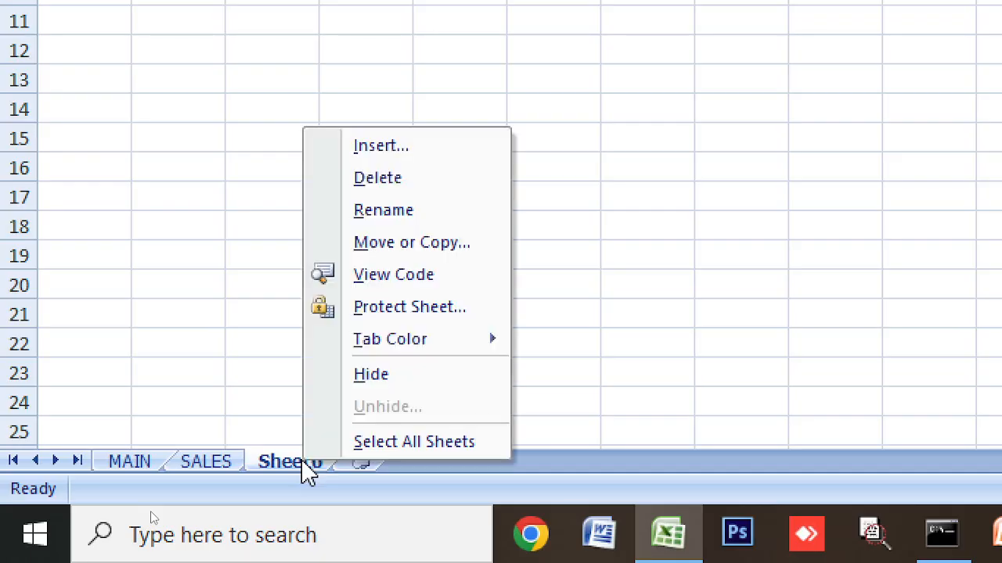
click(425, 190)
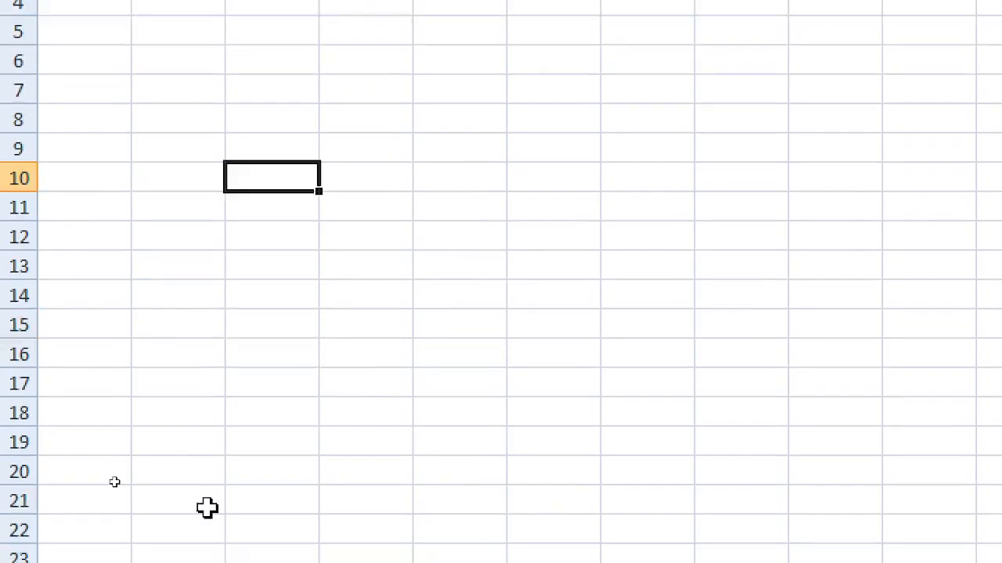
Step: Make a copy of the SALES sheet, SALES (2), via Move or Copy
right_click(219, 494)
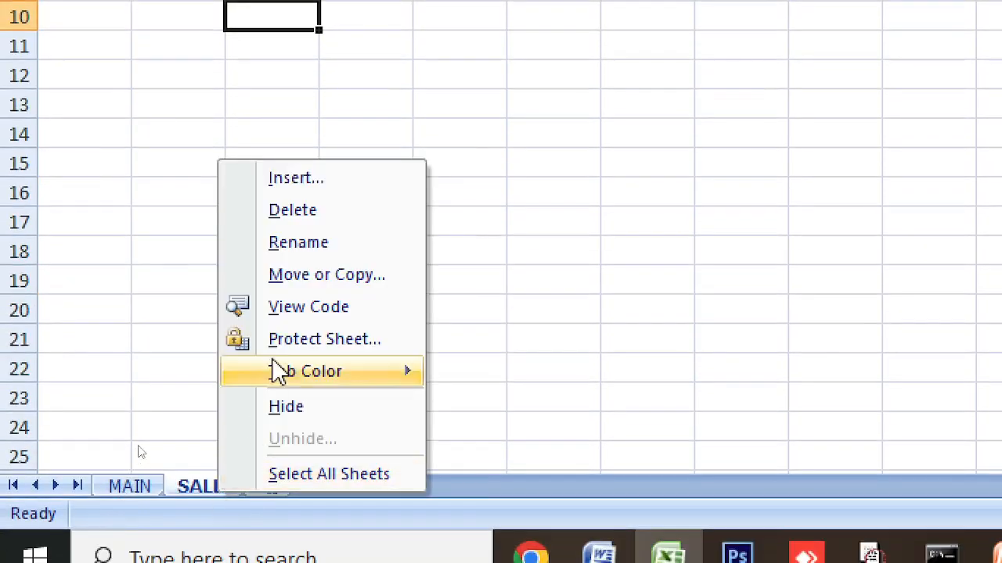
click(343, 275)
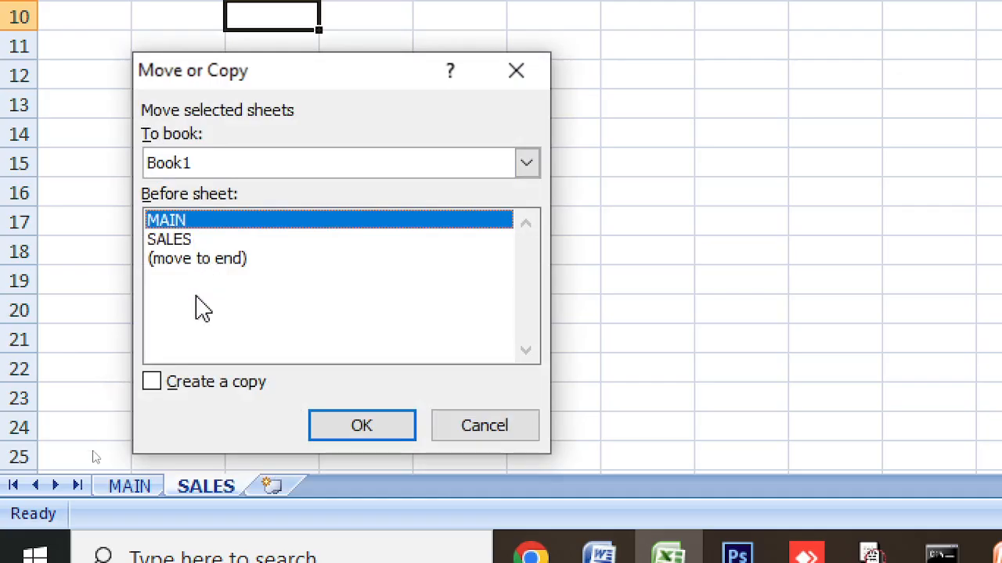
click(179, 392)
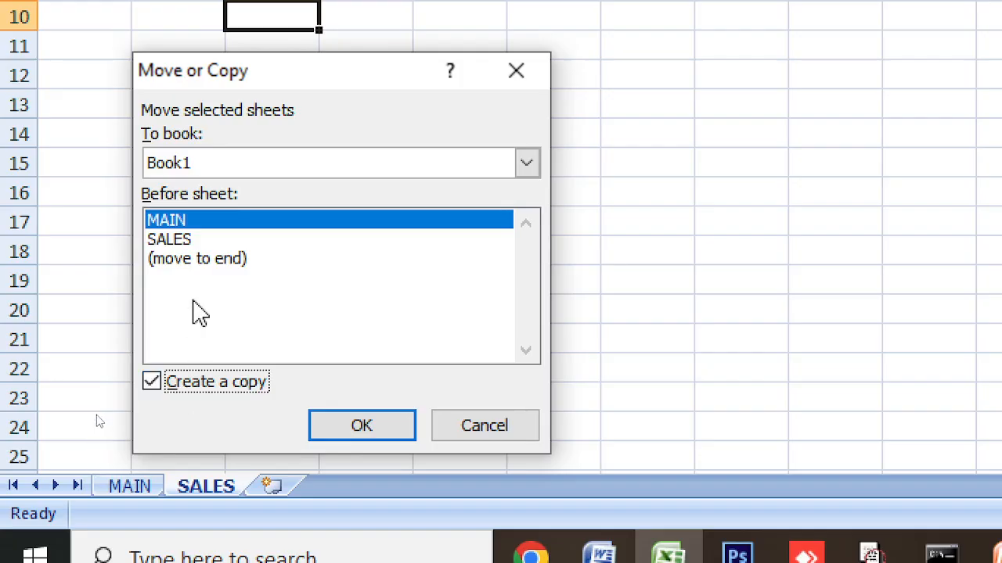
click(186, 241)
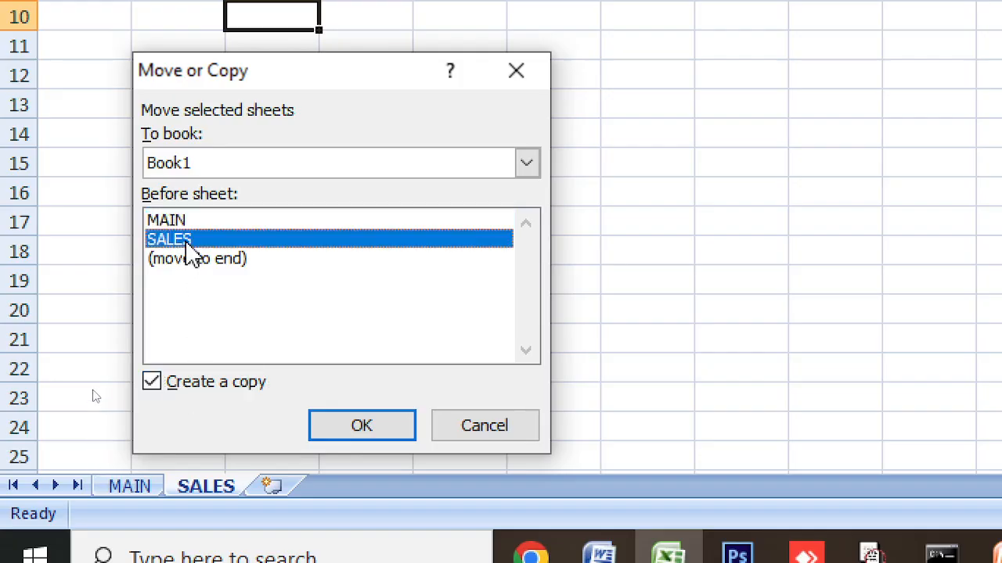
click(363, 426)
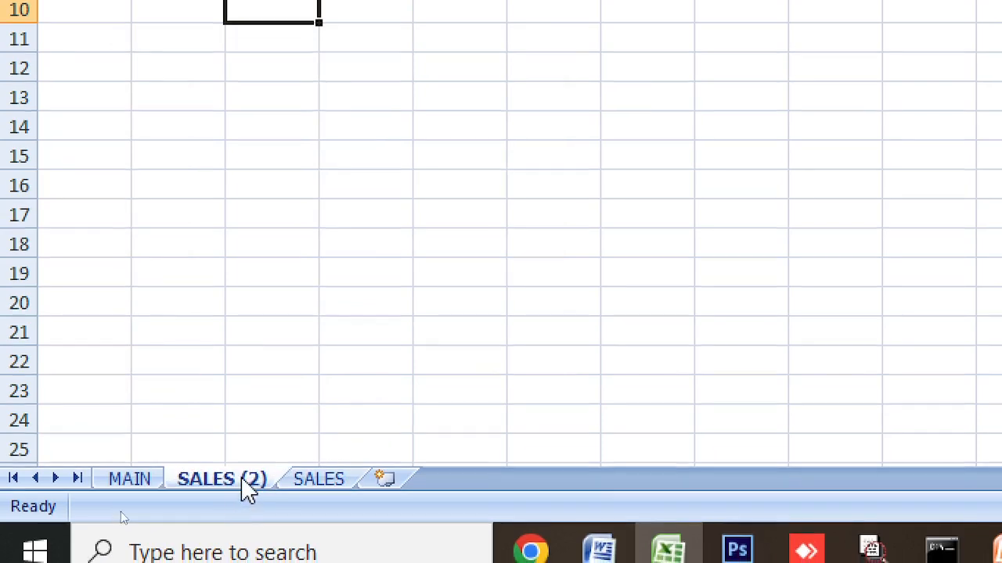
Step: Move SALES (2) after SALES and rename it INCOME
click(308, 489)
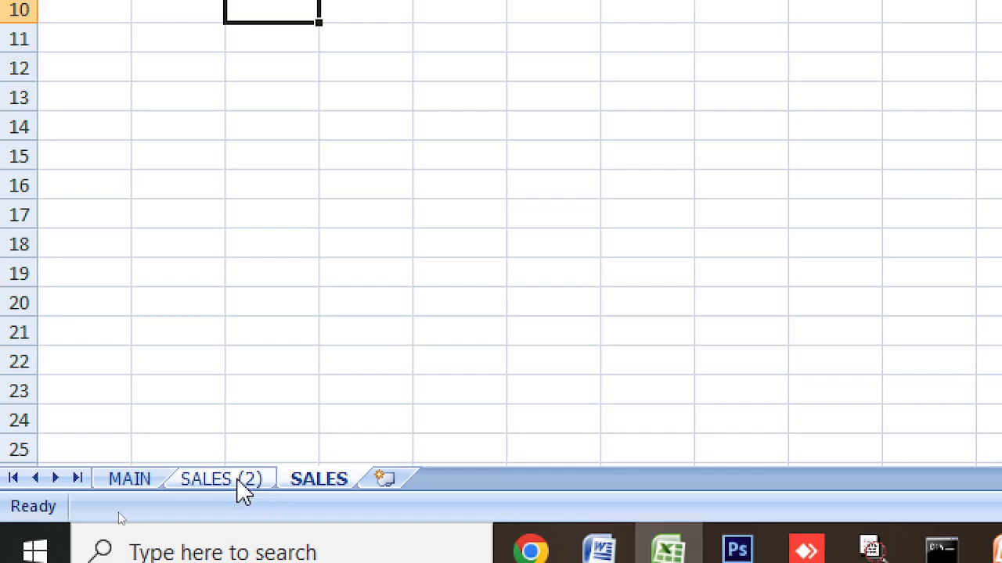
mouse_move(241, 488)
mouse_down()
mouse_move(375, 476)
mouse_move(205, 473)
mouse_move(231, 482)
mouse_up()
click(321, 490)
click(298, 485)
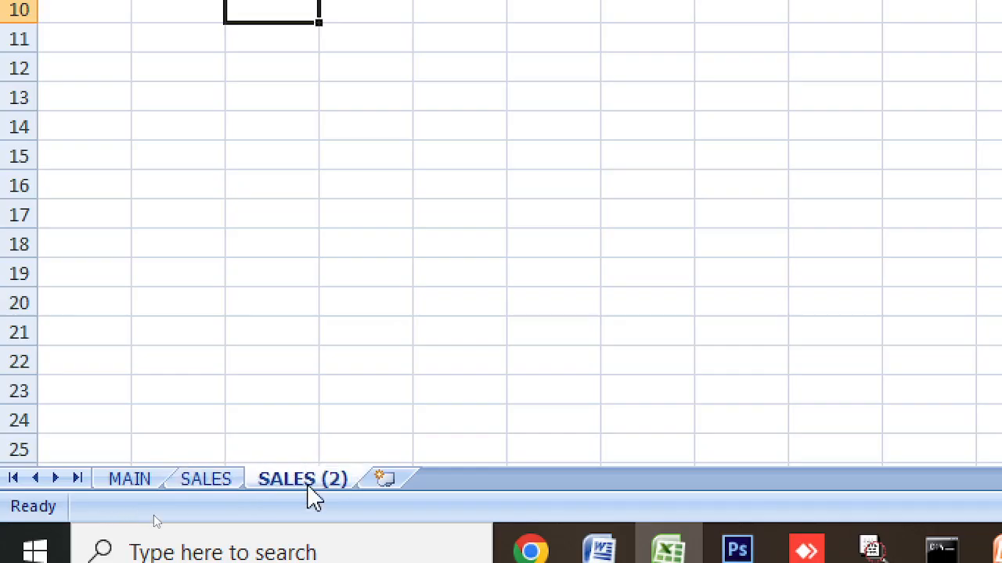
right_click(313, 486)
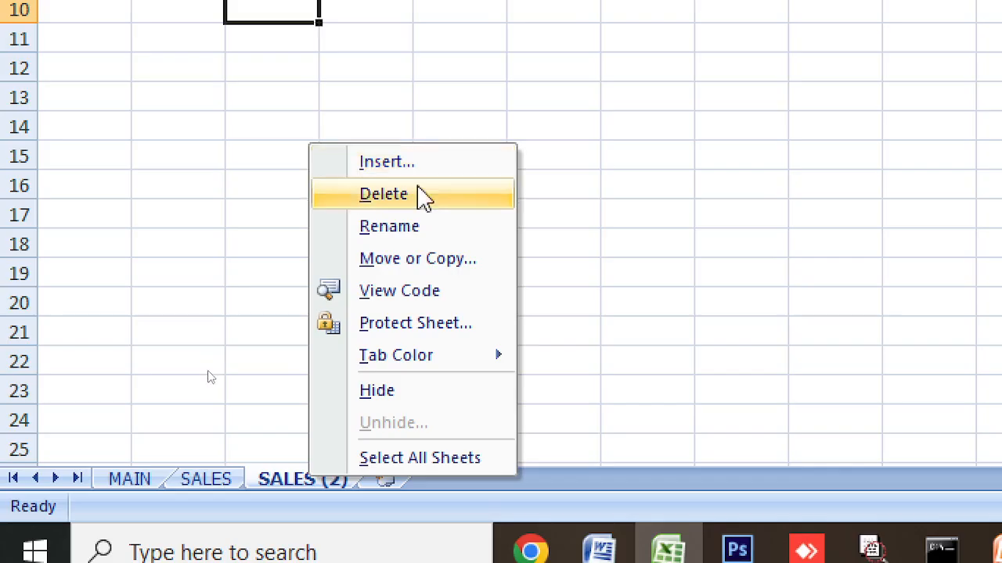
click(420, 228)
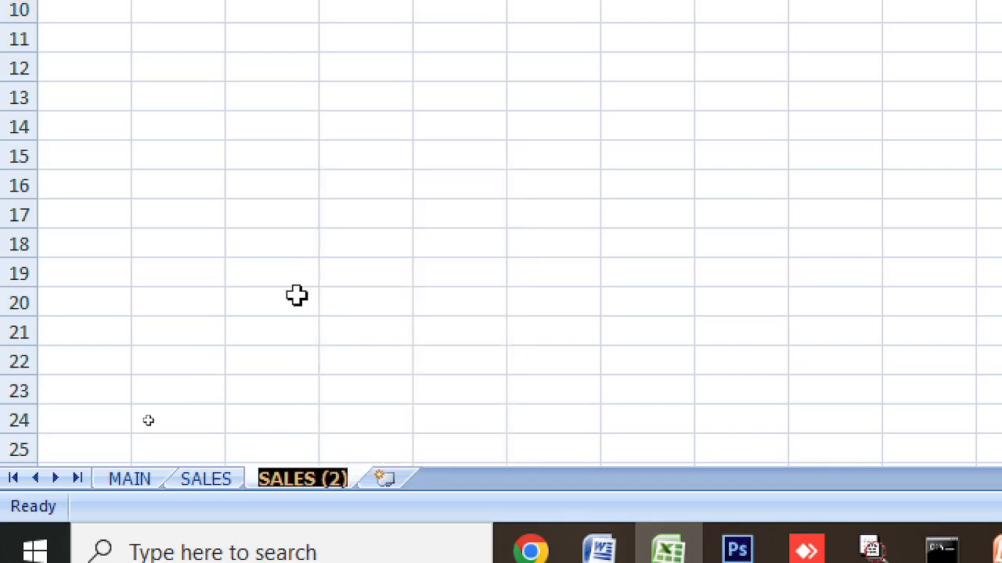
text(INCOME)
key(Return)
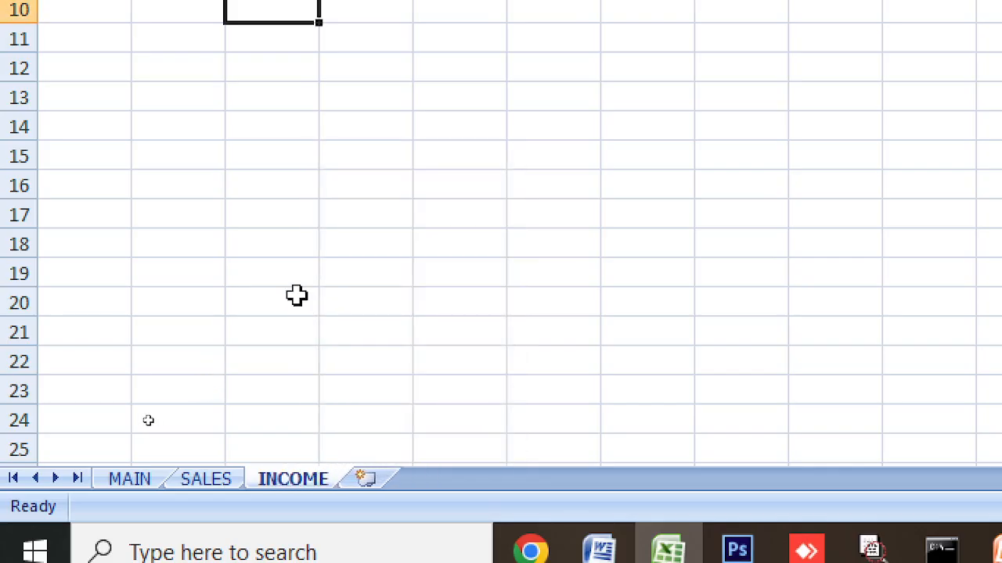
Step: Change MAIN's F1 from 99 to 1, then view SALES and INCOME
click(380, 187)
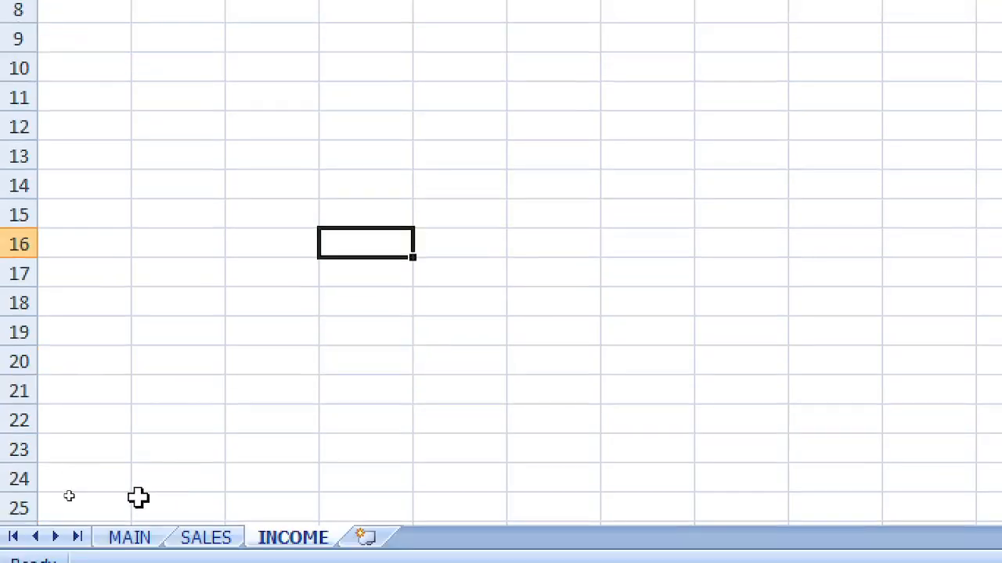
click(141, 537)
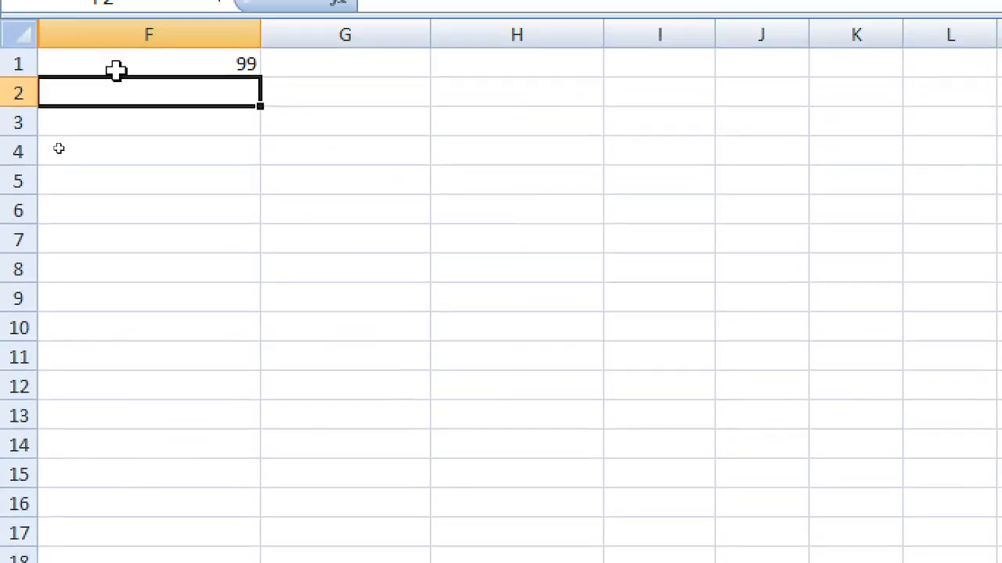
click(116, 70)
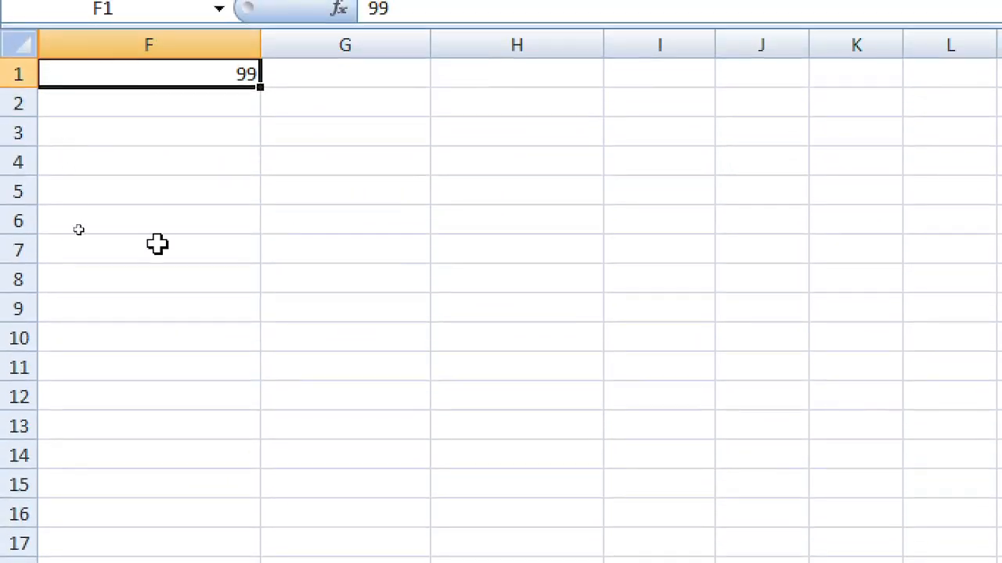
key(BackSpace)
text(1)
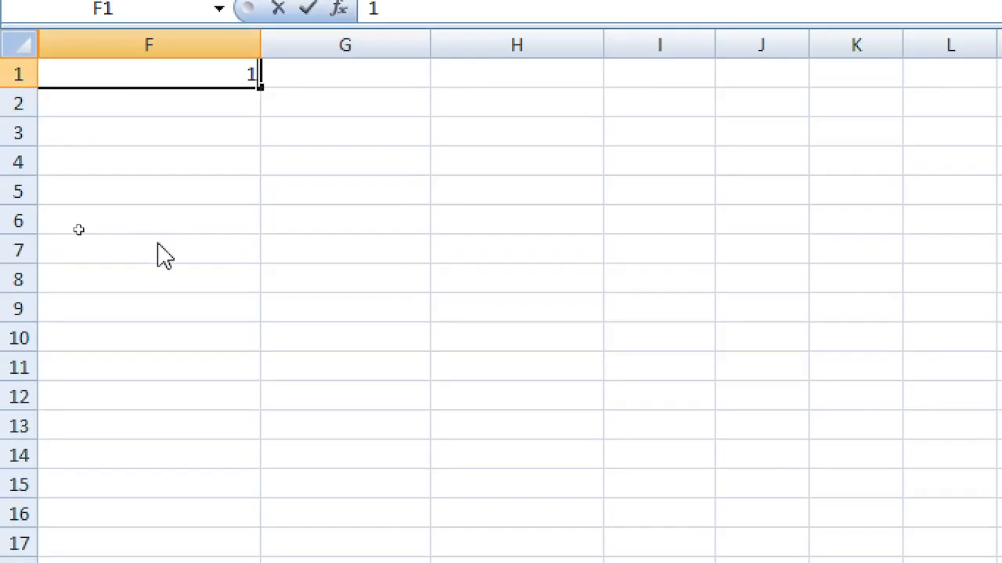
click(255, 270)
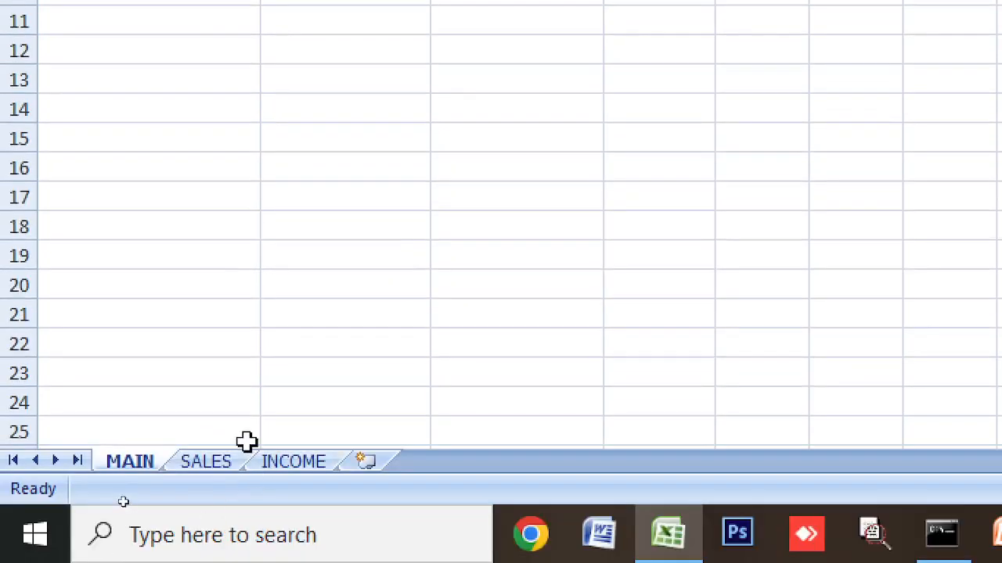
click(200, 468)
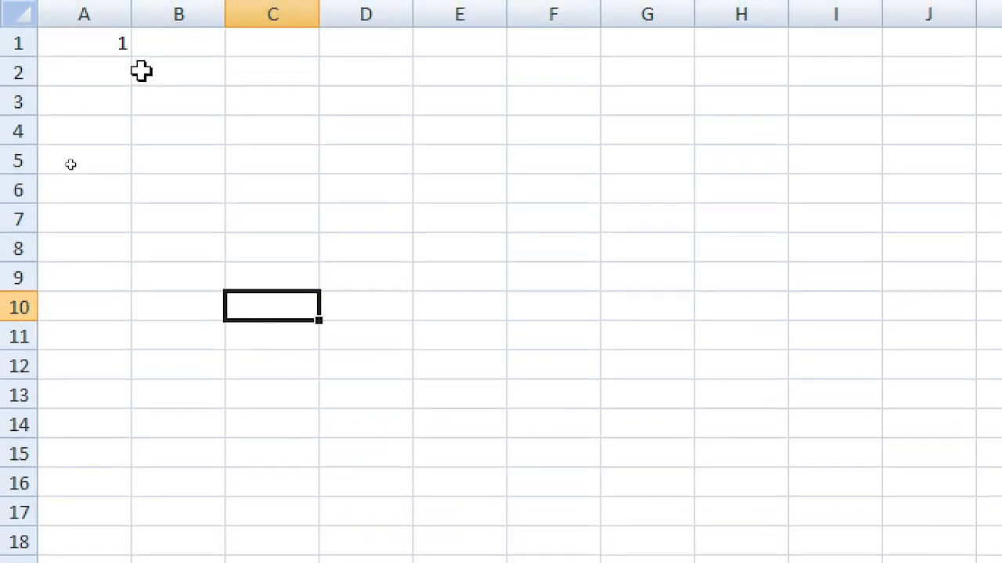
click(310, 503)
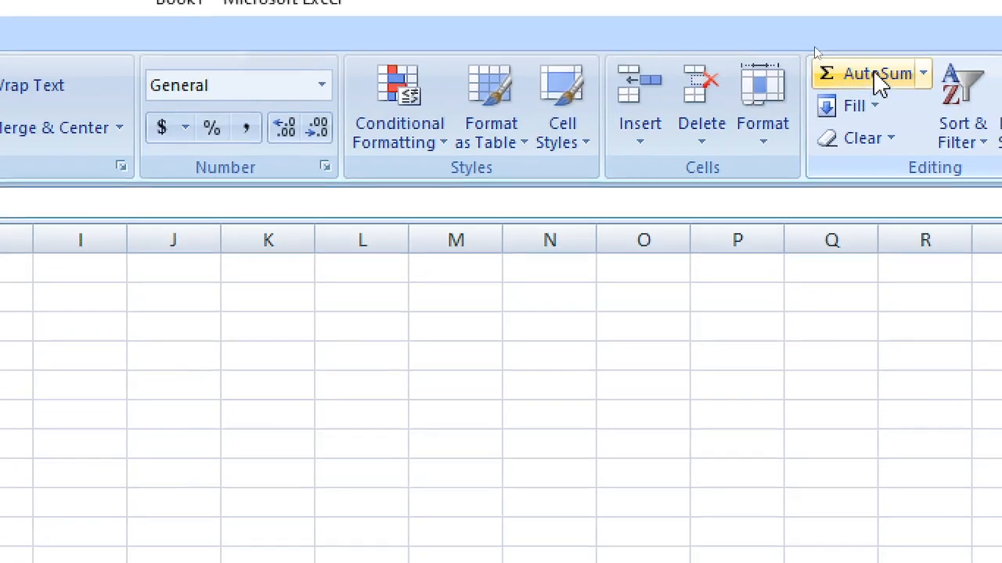
Step: Start an AutoSum formula =SUM(C3) in column D, then switch to the Notepad shortcut list
click(964, 41)
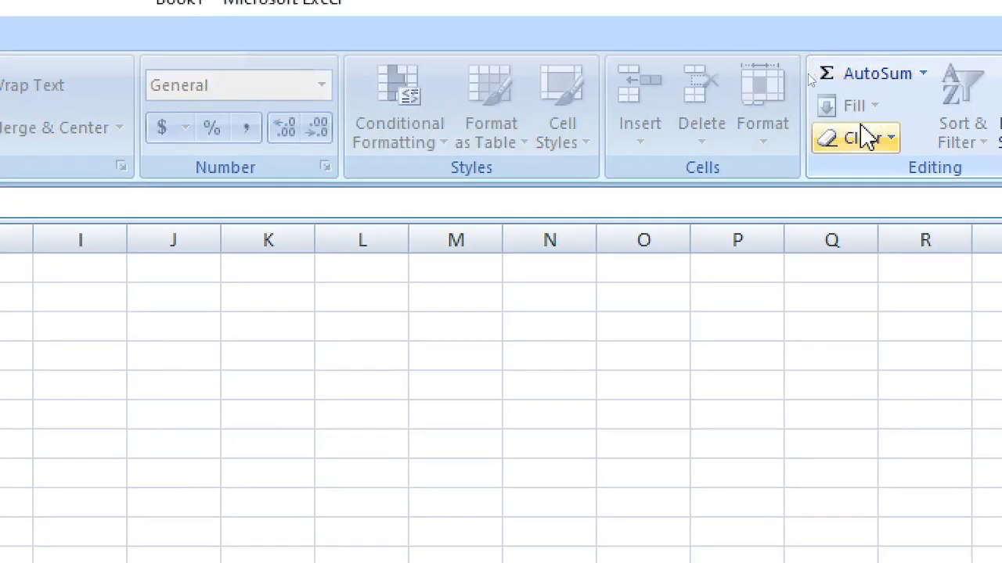
click(906, 74)
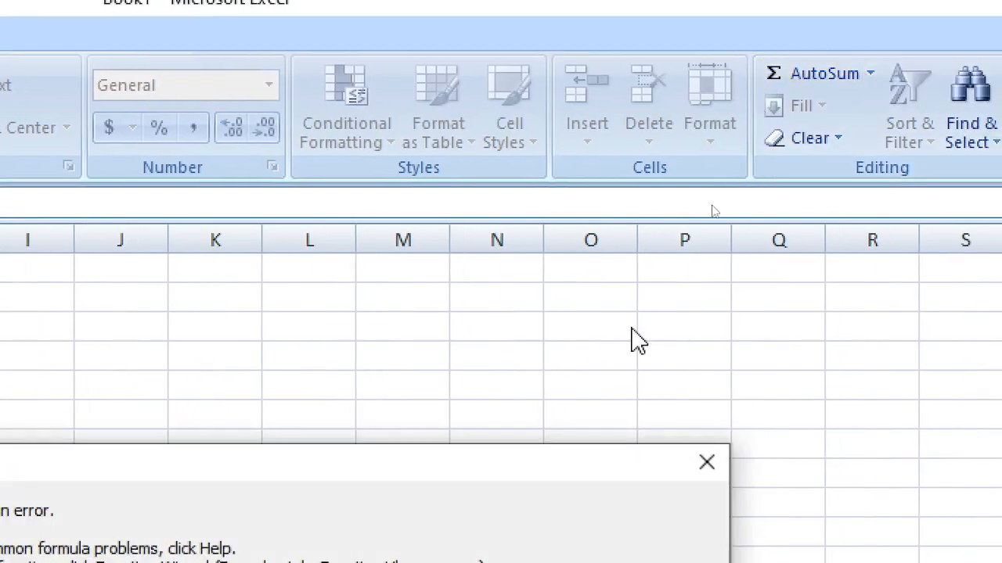
click(705, 463)
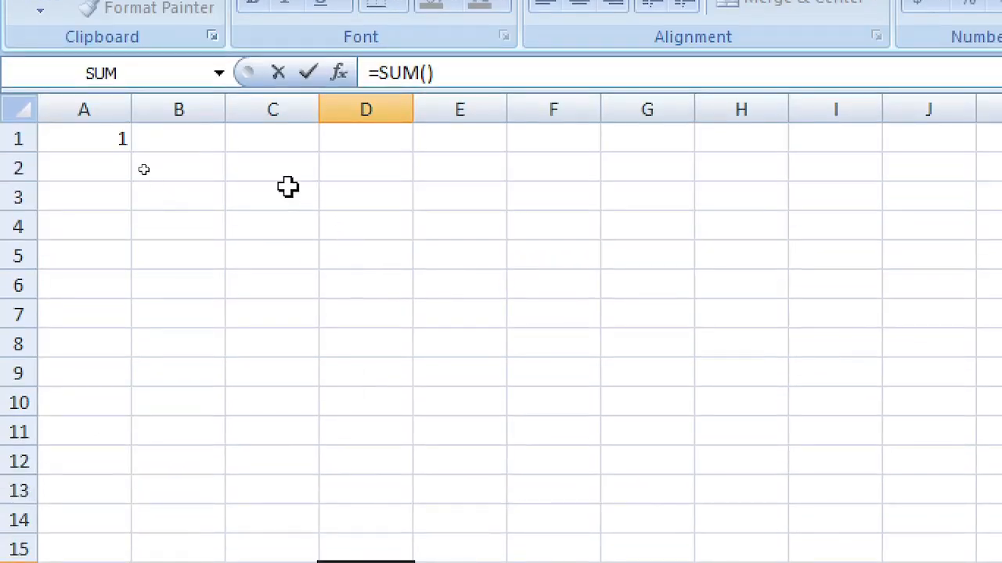
click(287, 189)
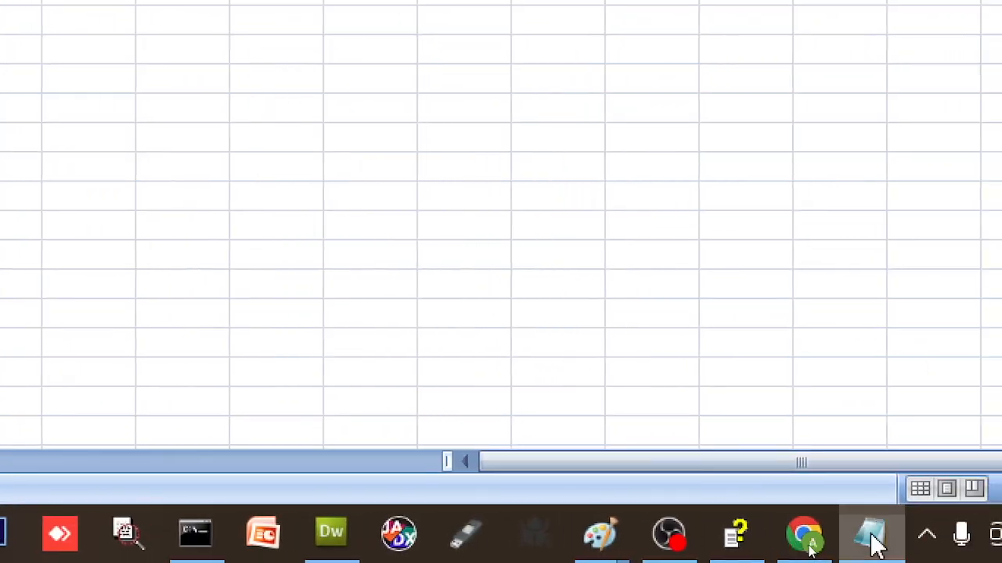
click(872, 537)
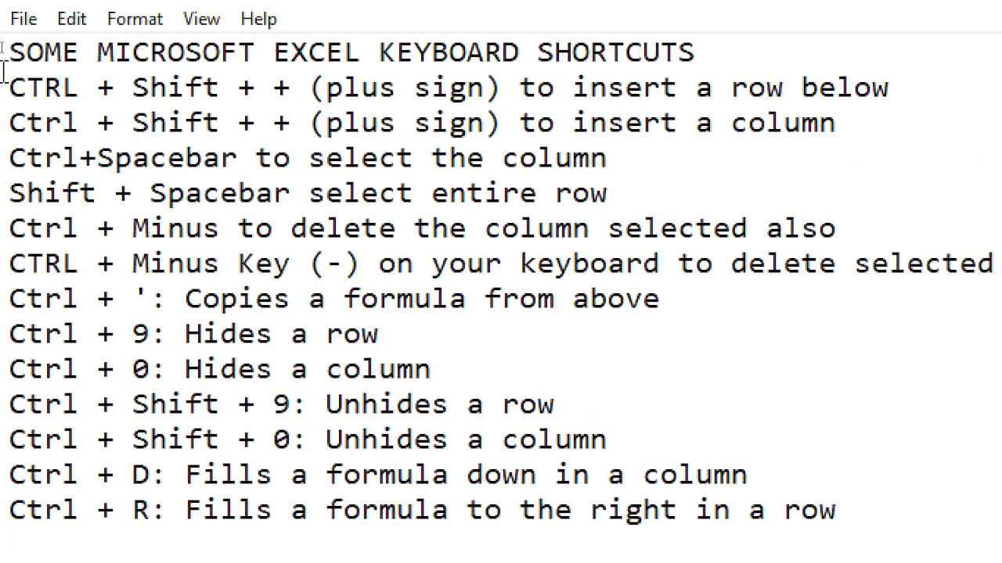